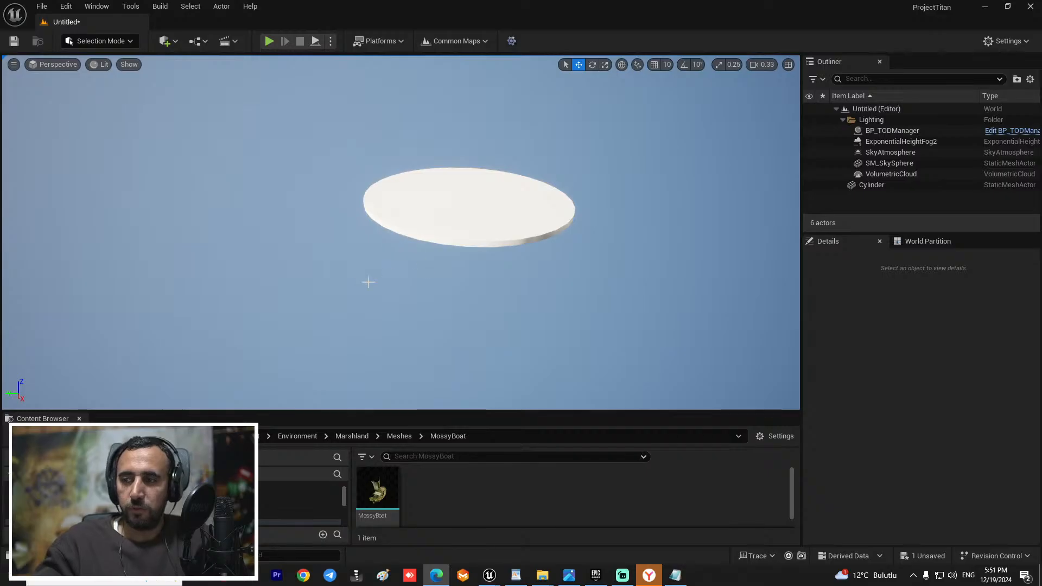
{"action": "right_click_drag", "start_coordinate": [477, 302], "coordinate": [366, 213]}
{"action": "key", "text": "e"}
{"action": "key", "text": "w"}
{"action": "key", "text": "s"}
{"action": "key", "text": "w"}
{"action": "key", "text": "s"}
{"action": "key", "text": "w"}
{"action": "key", "text": "s"}
{"action": "key", "text": "w"}
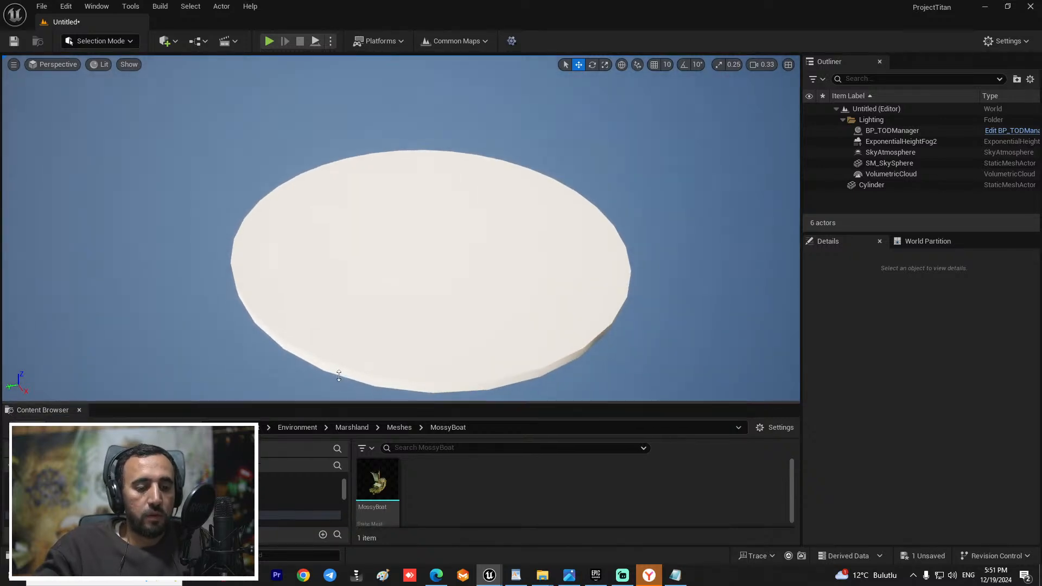
Step: Add the Marshland folder's contents to the assets listed in the Content Browser and undo the last selection change
{"action": "left_click_drag", "start_coordinate": [337, 412], "coordinate": [342, 338]}
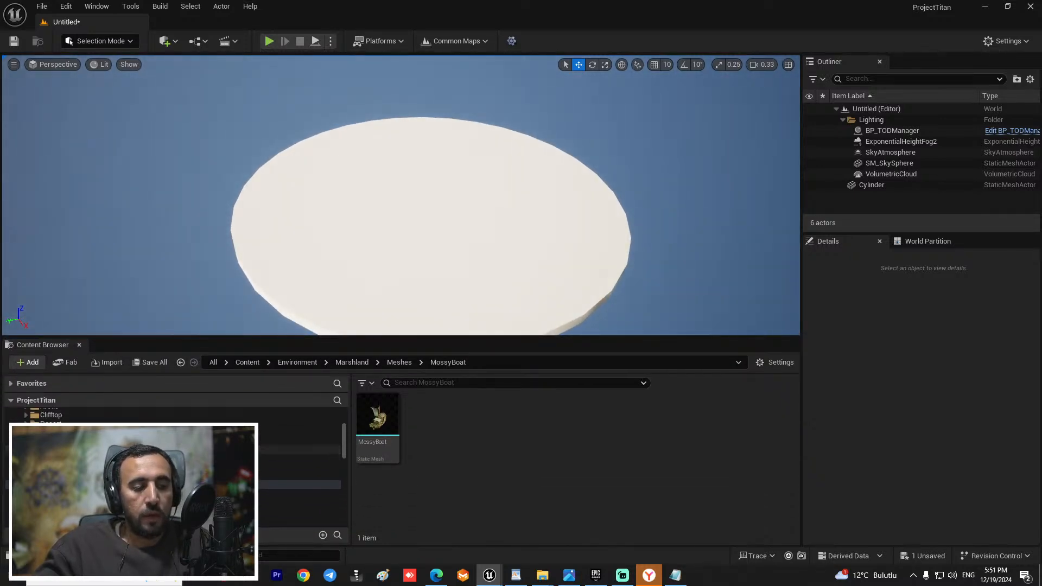
{"action": "left_click", "coordinate": [25, 450]}
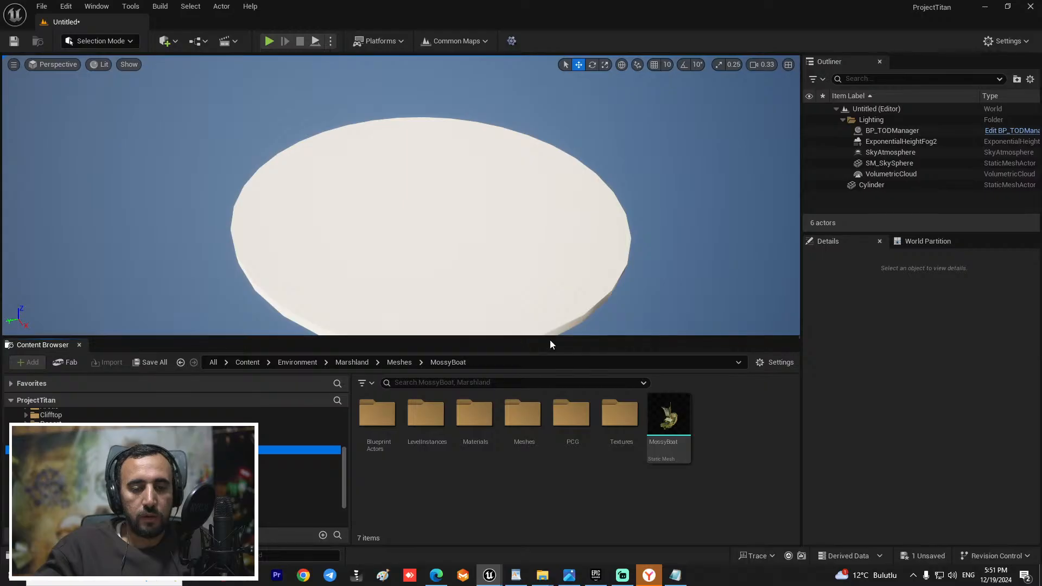
{"action": "left_click_drag", "start_coordinate": [552, 338], "coordinate": [550, 368]}
{"action": "key", "text": "ctrl+z"}
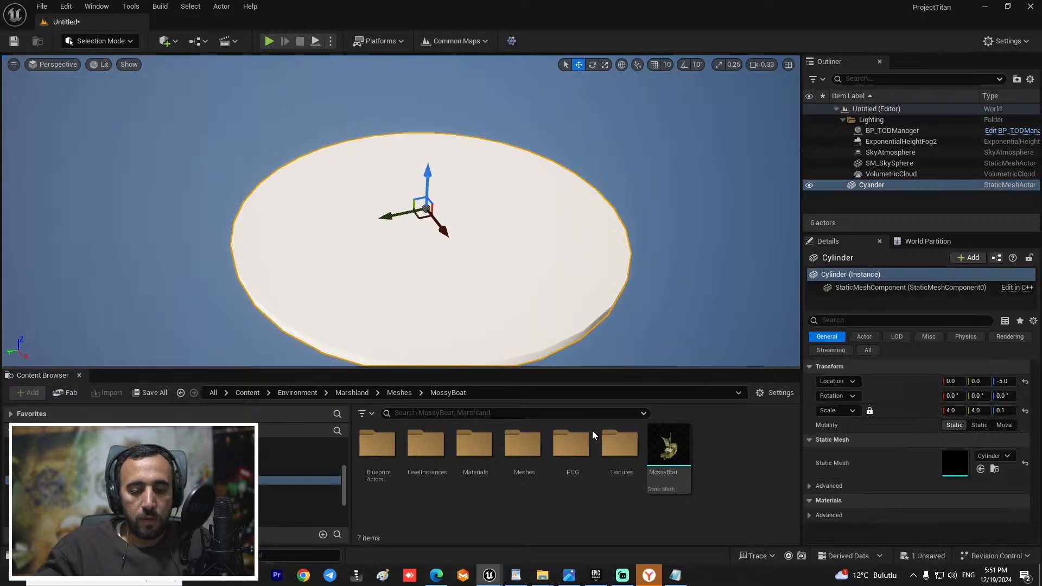
Step: Switch to the Epic Games Launcher and search the Fab Library for "tit"
{"action": "key", "text": "super"}
{"action": "left_click", "coordinate": [595, 576]}
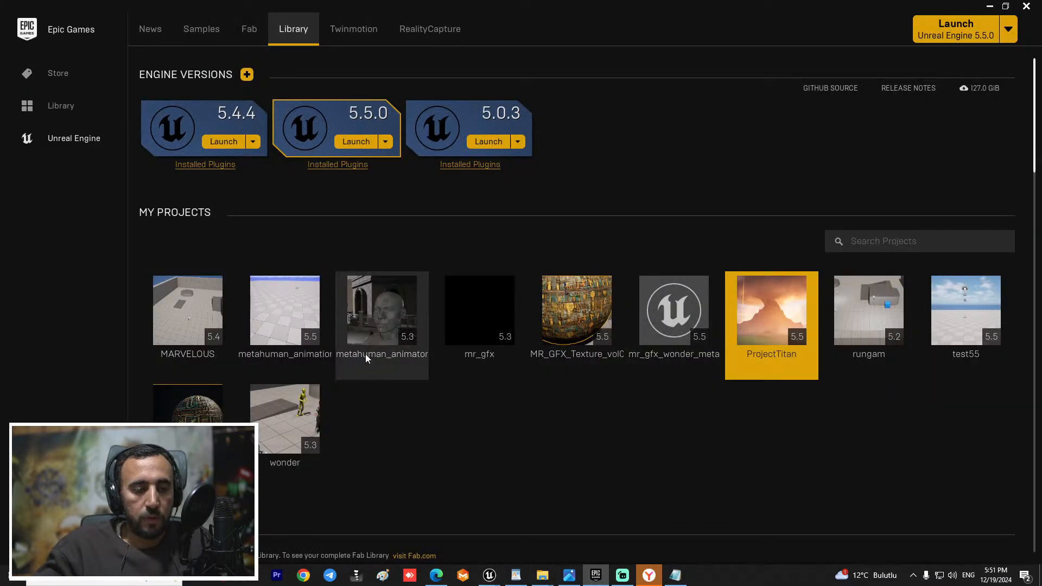
{"action": "scroll", "coordinate": [474, 379], "scroll_direction": "down", "scroll_amount": 4}
{"action": "left_click", "coordinate": [936, 346]}
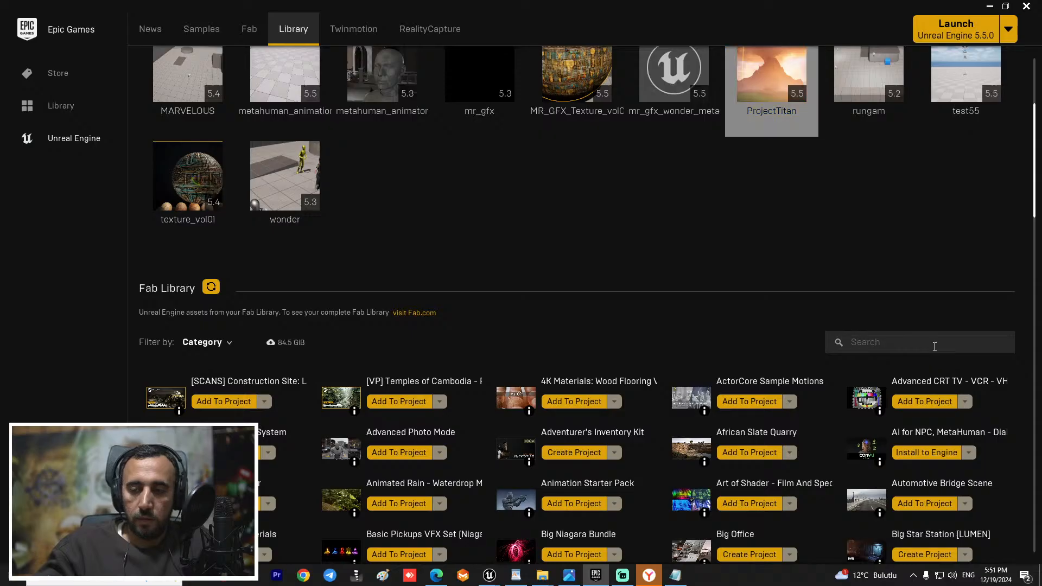
{"action": "type", "text": "tit"}
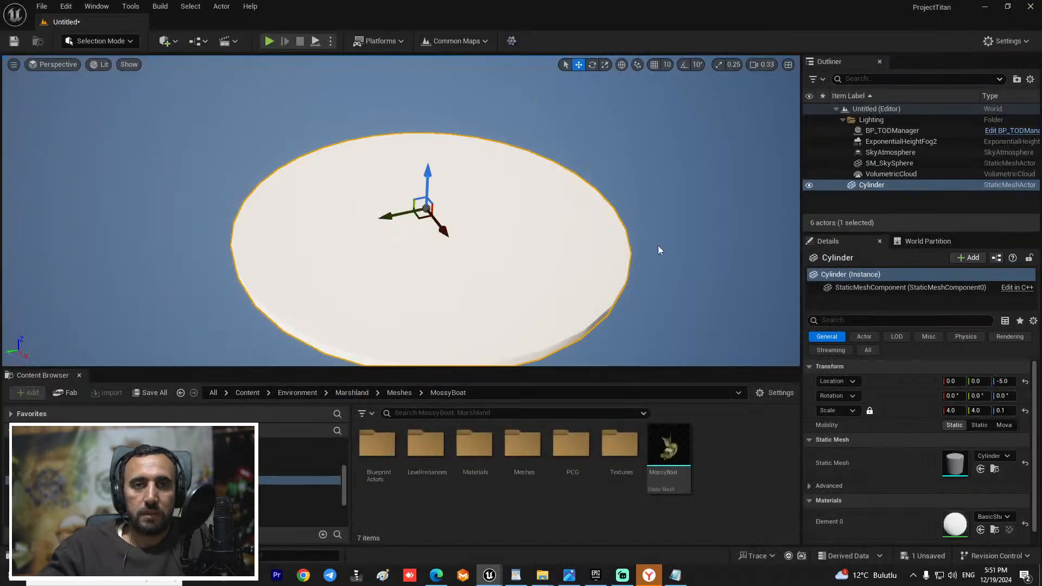
Step: Create a new level from the Prop template, discarding the unsaved changes in the current untitled level
{"action": "right_click_drag", "start_coordinate": [542, 326], "coordinate": [542, 366]}
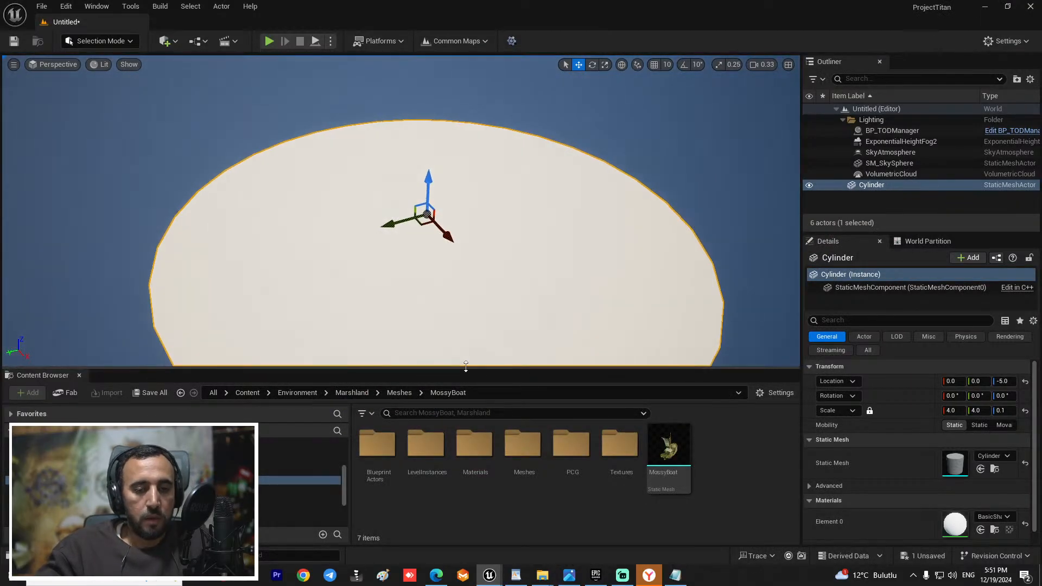
{"action": "left_click_drag", "start_coordinate": [460, 367], "coordinate": [458, 432]}
{"action": "left_click", "coordinate": [39, 11]}
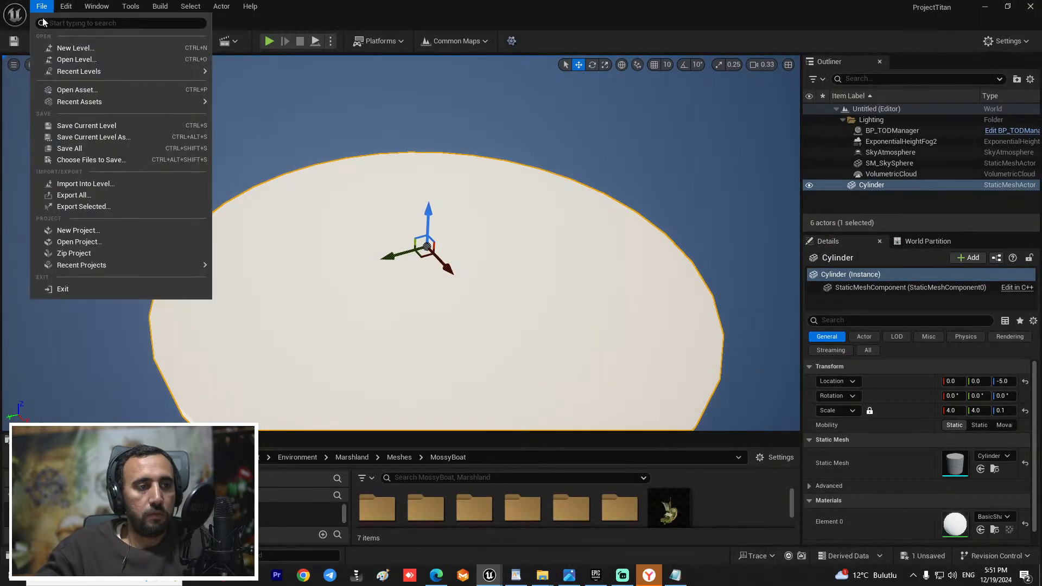
{"action": "left_click", "coordinate": [83, 51]}
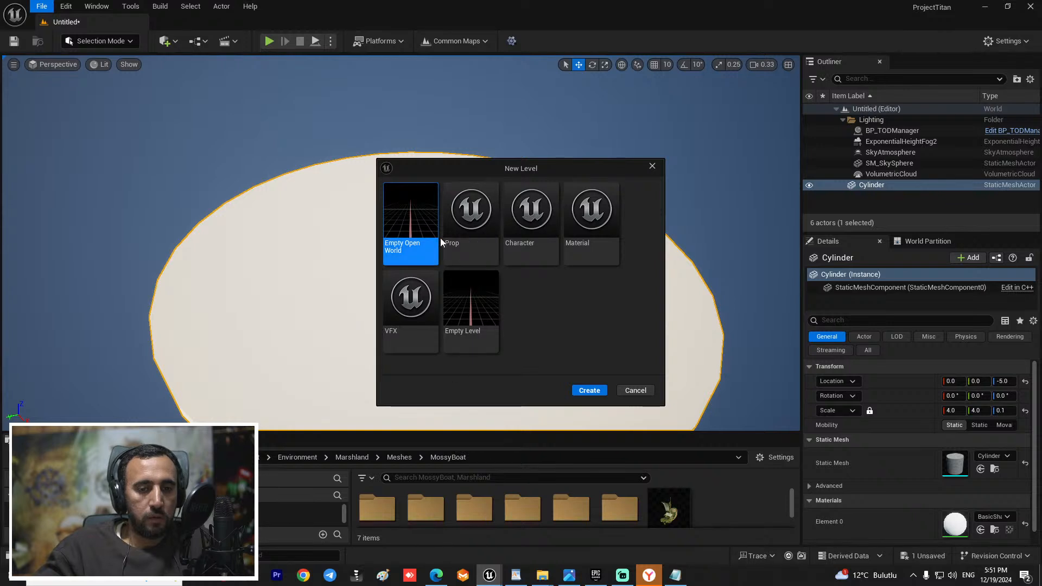
{"action": "left_click", "coordinate": [474, 210]}
{"action": "double_click", "coordinate": [468, 222]}
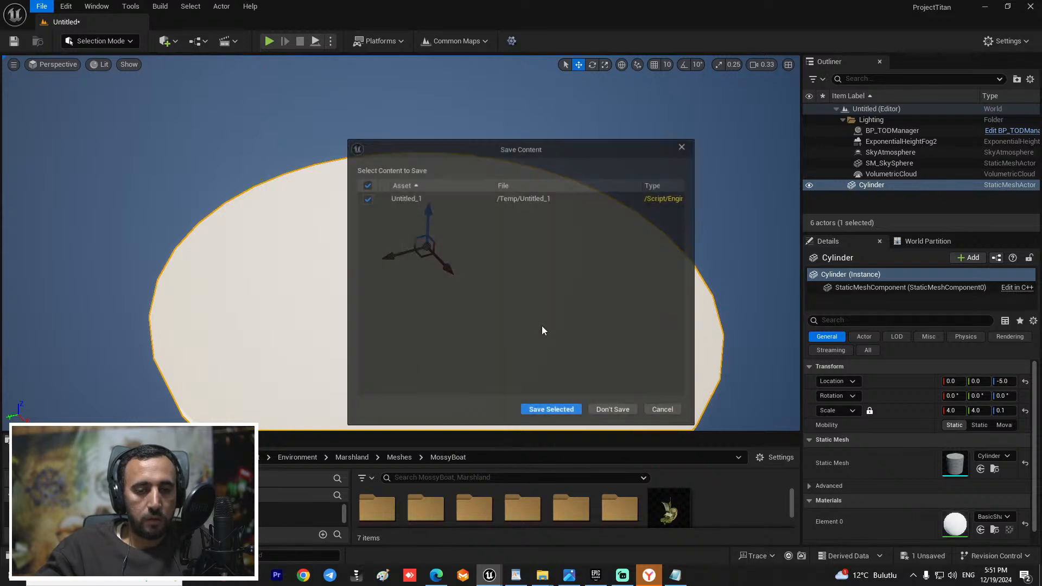
{"action": "left_click", "coordinate": [612, 411]}
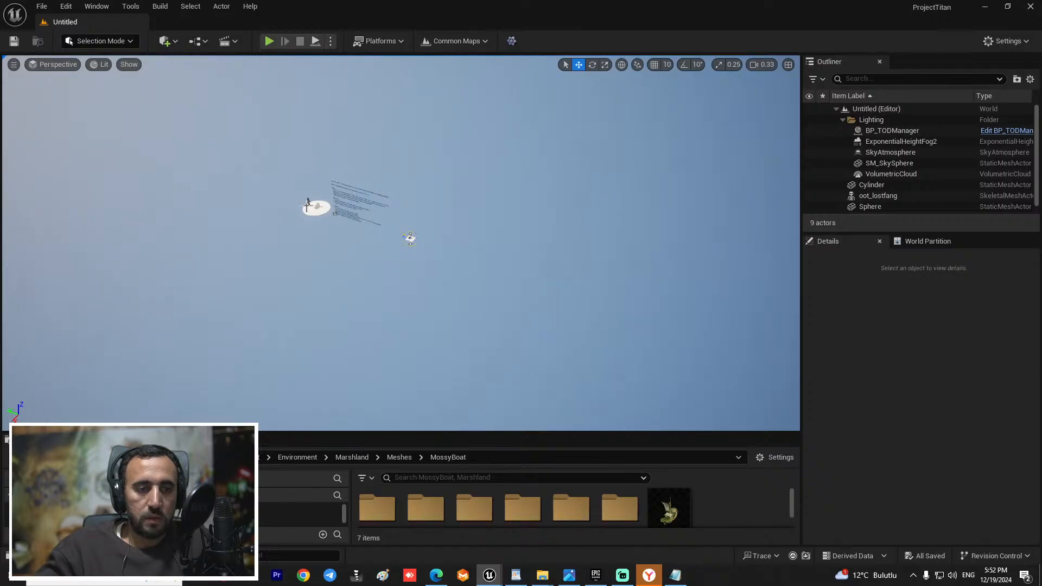
Step: Delete the oot_lostfang, Sphere and TextRenderActor actors from the new level
{"action": "left_click", "coordinate": [318, 208]}
{"action": "key", "text": "f"}
{"action": "right_click_drag", "start_coordinate": [558, 239], "coordinate": [538, 260]}
{"action": "right_click_drag", "start_coordinate": [503, 226], "coordinate": [504, 255]}
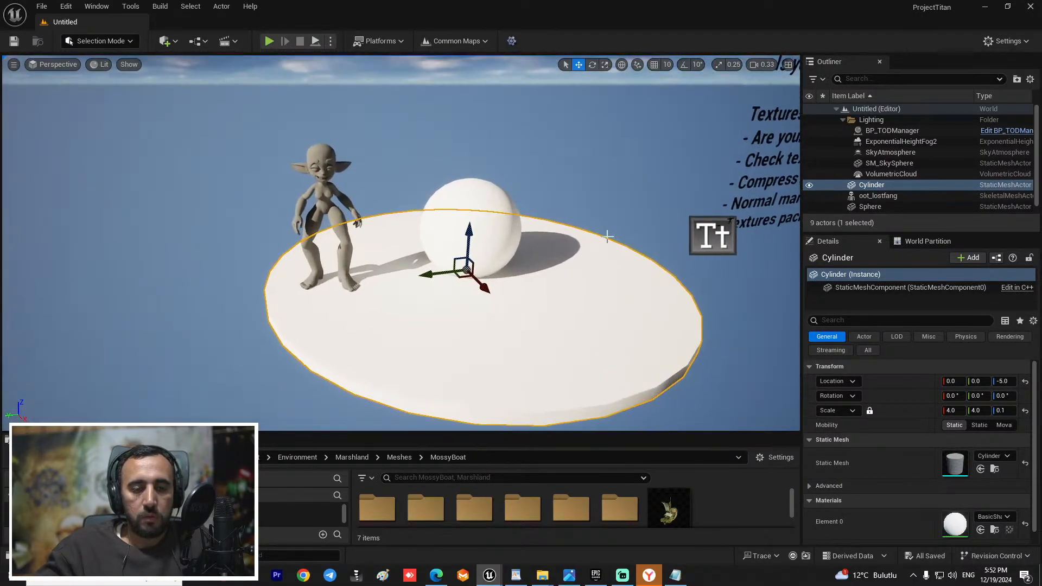
{"action": "left_click", "coordinate": [870, 206]}
{"action": "scroll", "coordinate": [877, 209], "scroll_direction": "down", "scroll_amount": 1}
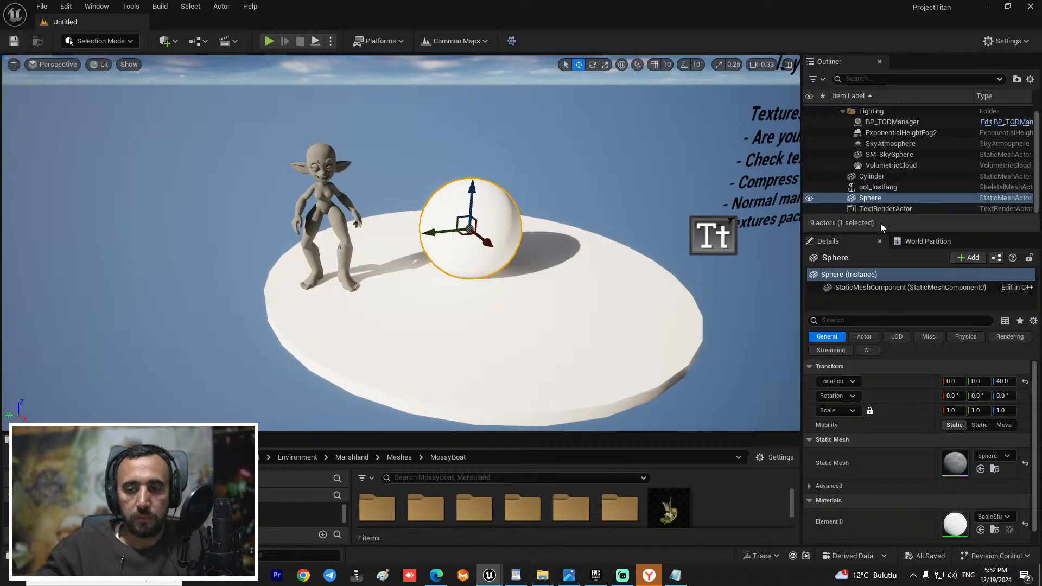
{"action": "left_click_drag", "start_coordinate": [895, 234], "coordinate": [894, 328]}
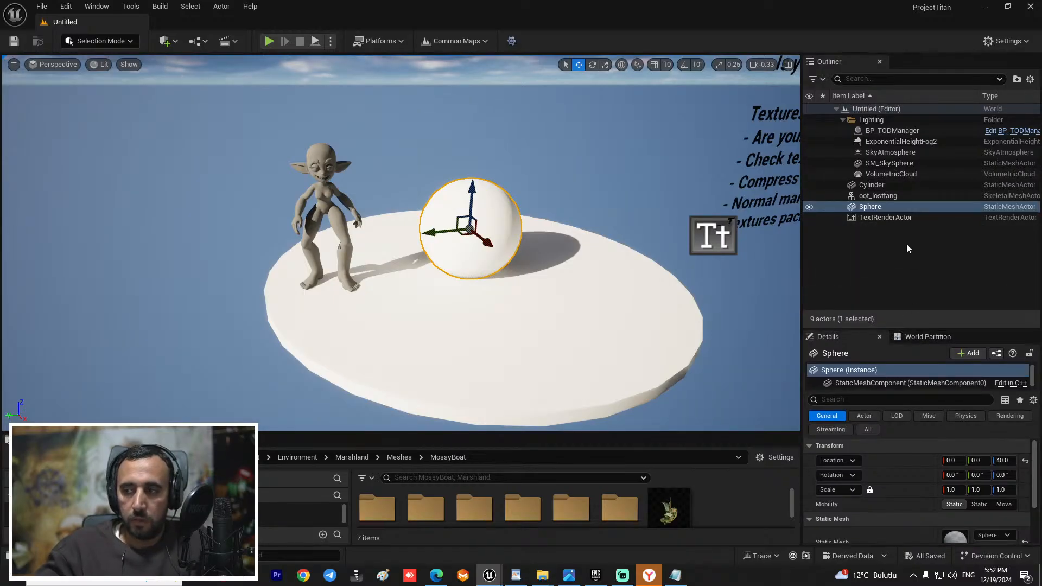
{"action": "left_click", "coordinate": [888, 196]}
{"action": "left_click", "coordinate": [887, 217], "text": "shift"}
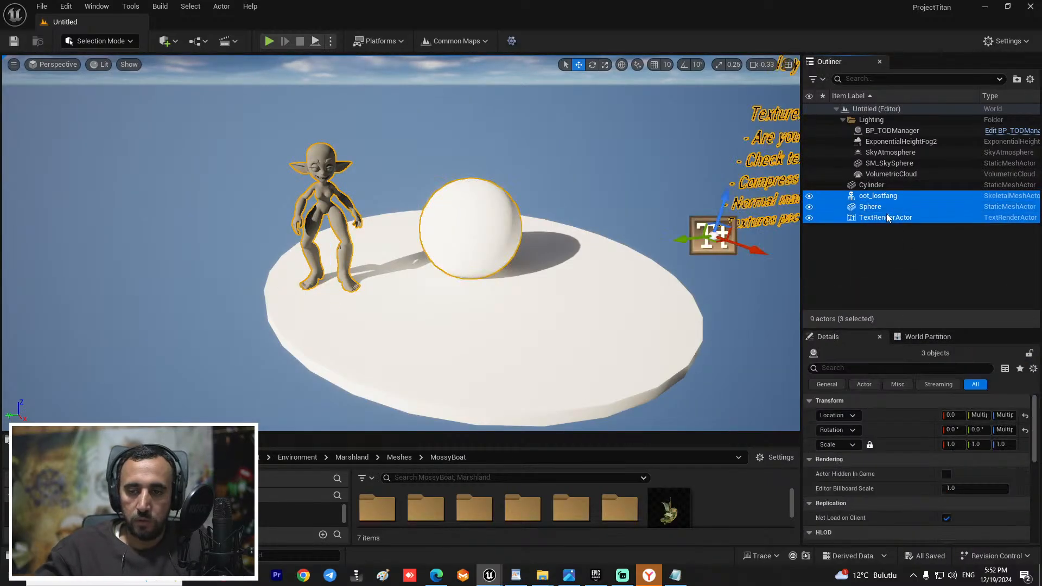
{"action": "key", "text": "Delete"}
{"action": "mouse_move", "coordinate": [551, 260]}
{"action": "right_mouse_down"}
{"action": "mouse_move", "coordinate": [662, 318]}
{"action": "mouse_move", "coordinate": [543, 250]}
{"action": "right_mouse_up"}
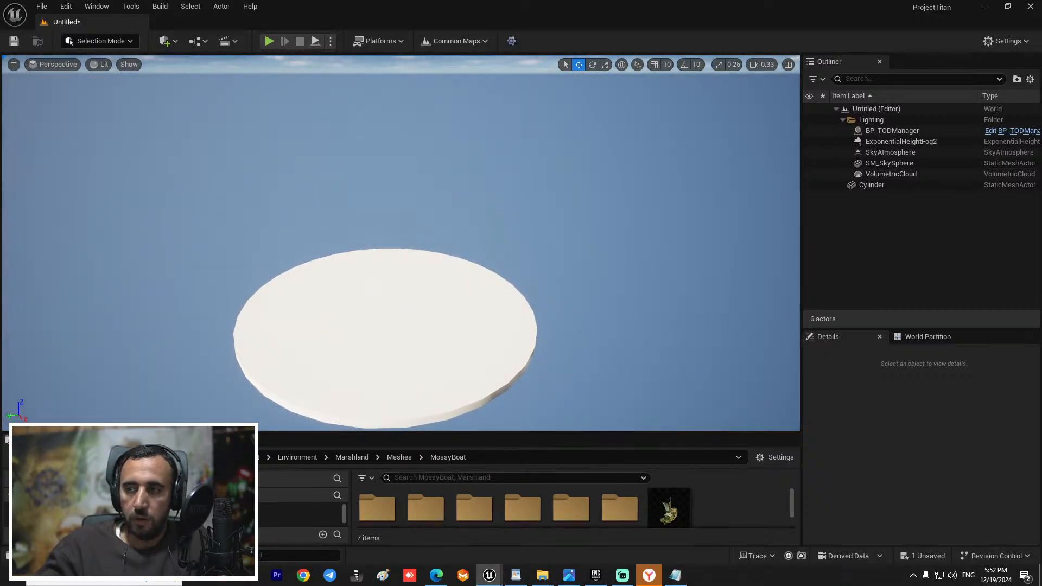
{"action": "right_click_drag", "start_coordinate": [543, 249], "coordinate": [542, 282]}
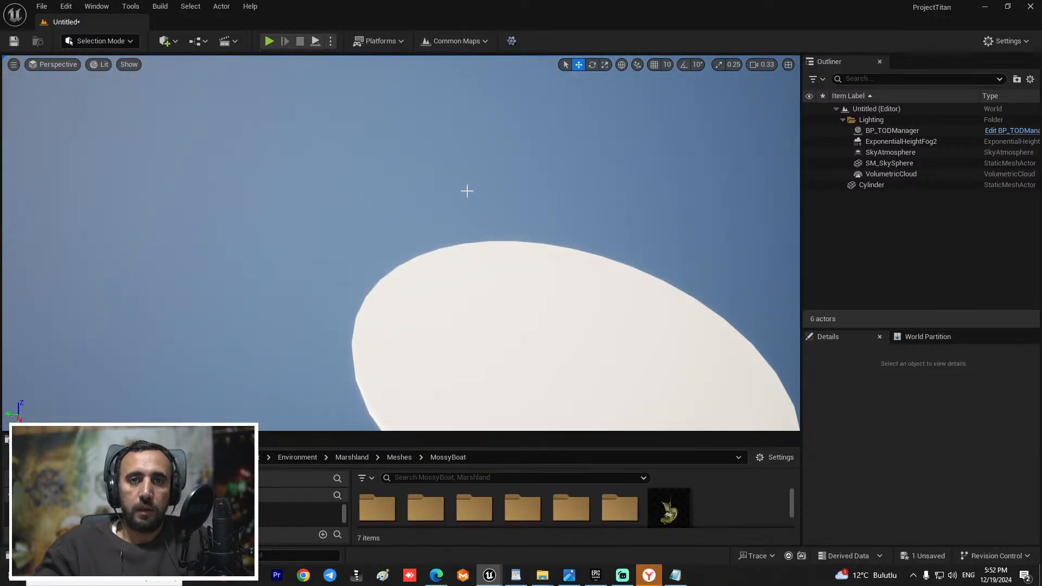
{"action": "right_click_drag", "start_coordinate": [465, 190], "coordinate": [518, 187]}
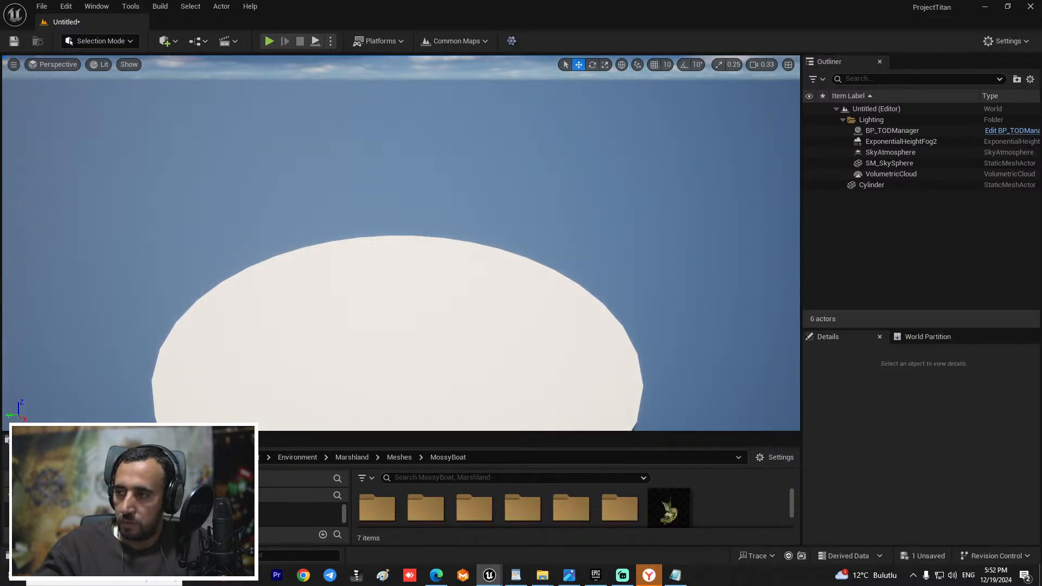
{"action": "right_click_drag", "start_coordinate": [408, 387], "coordinate": [515, 315]}
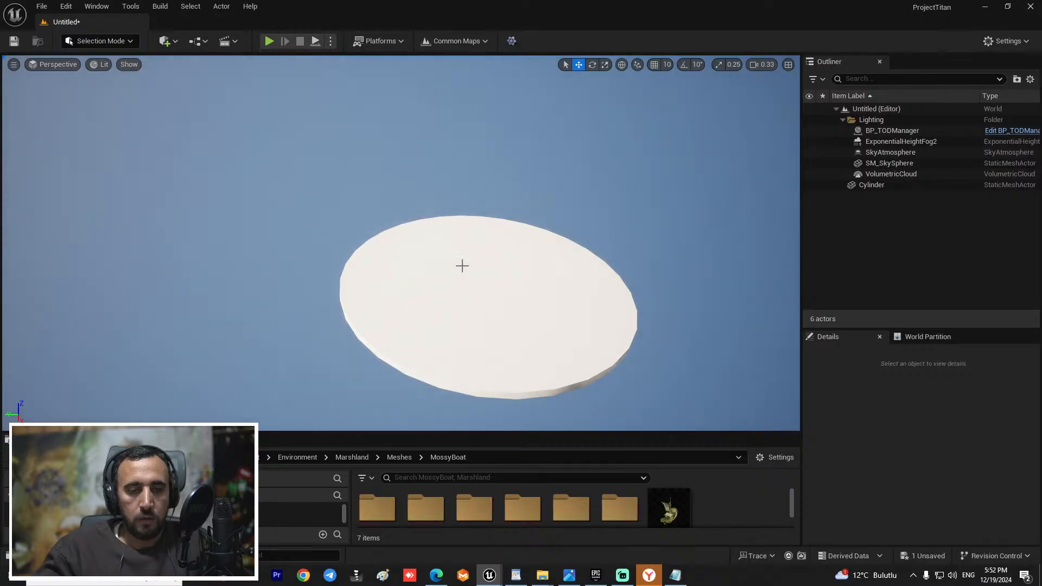
{"action": "right_click_drag", "start_coordinate": [462, 266], "coordinate": [455, 361]}
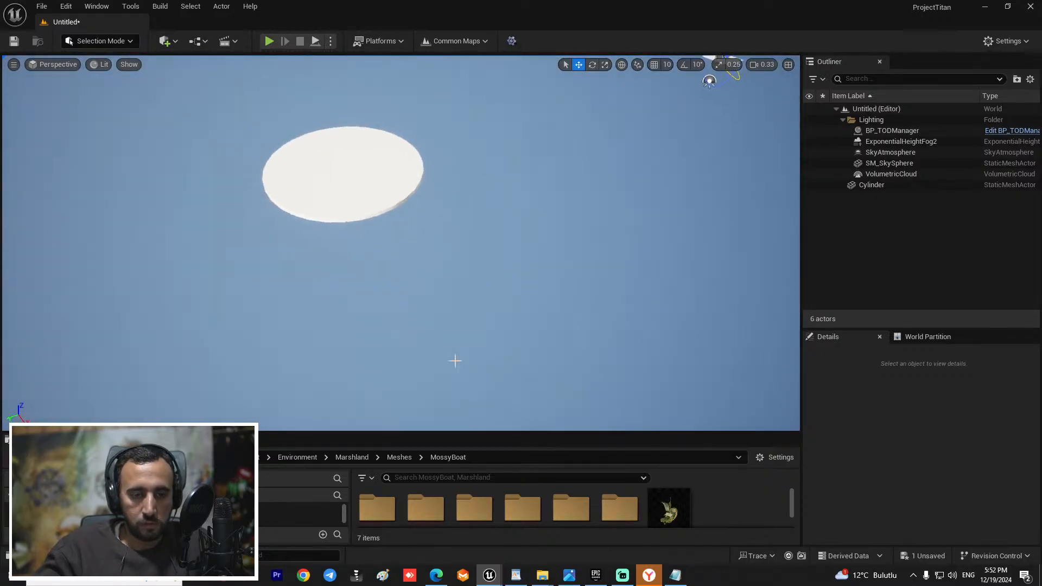
Step: Go to the project's root Content folder and search it for SM_GrasslandsCoast_02
{"action": "left_click_drag", "start_coordinate": [461, 432], "coordinate": [466, 342]}
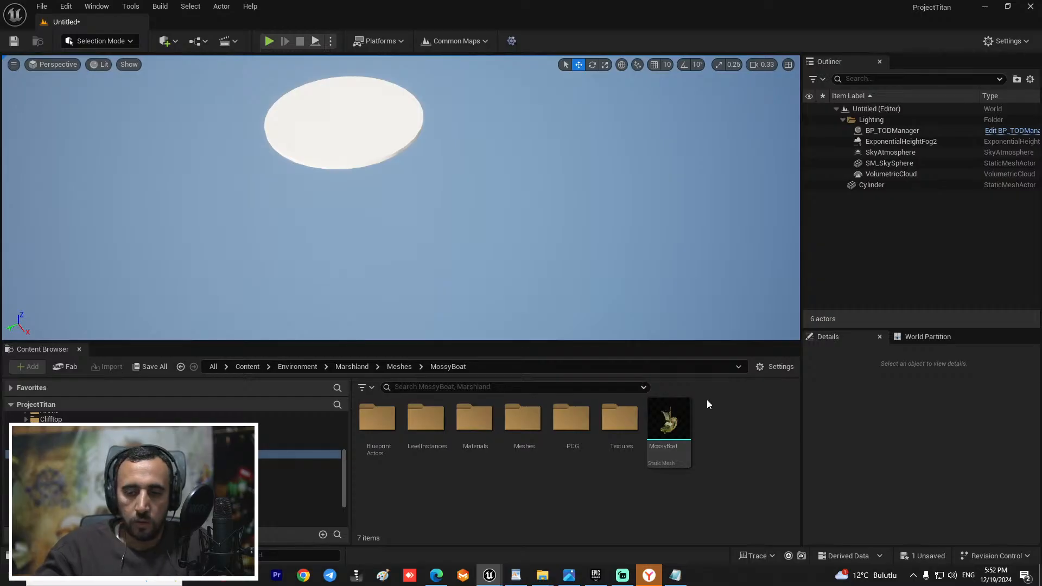
{"action": "scroll", "coordinate": [180, 467], "scroll_direction": "up", "scroll_amount": 1}
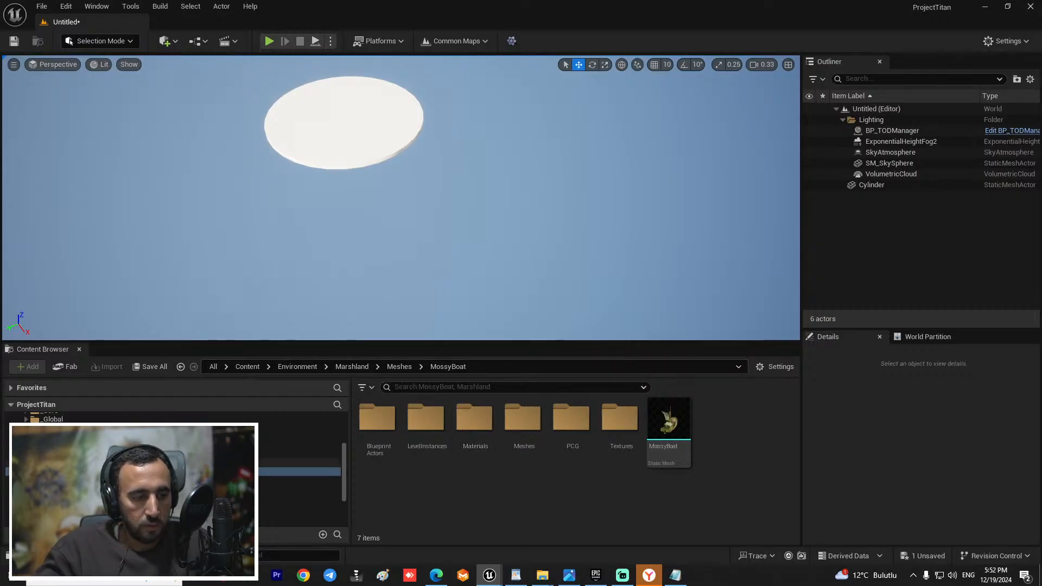
{"action": "scroll", "coordinate": [179, 467], "scroll_direction": "up", "scroll_amount": 2}
{"action": "left_click_drag", "start_coordinate": [431, 406], "coordinate": [394, 424]}
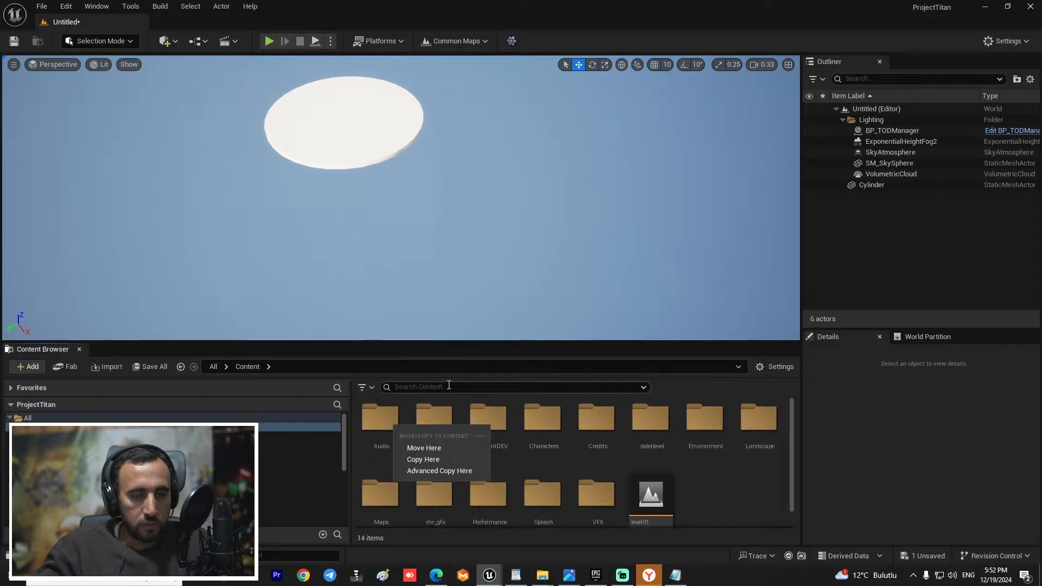
{"action": "left_click", "coordinate": [450, 387]}
{"action": "type", "text": "SM_GrasslandsCoast_02_WIP6"}
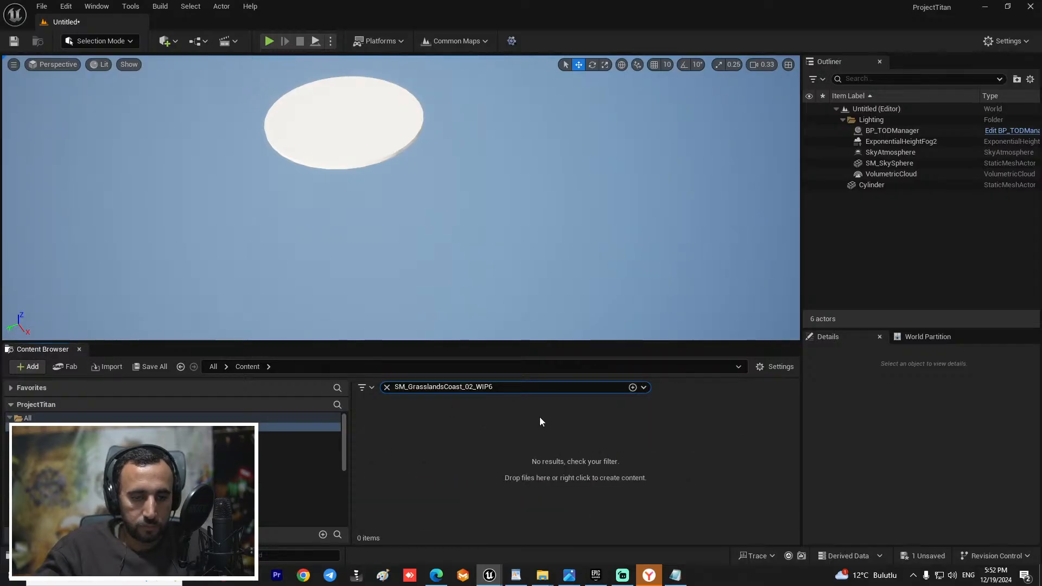
{"action": "key", "text": "BackSpace"}
{"action": "key", "text": "BackSpace"}
{"action": "key", "text": "BackSpace"}
{"action": "key", "text": "BackSpace"}
{"action": "key", "text": "BackSpace"}
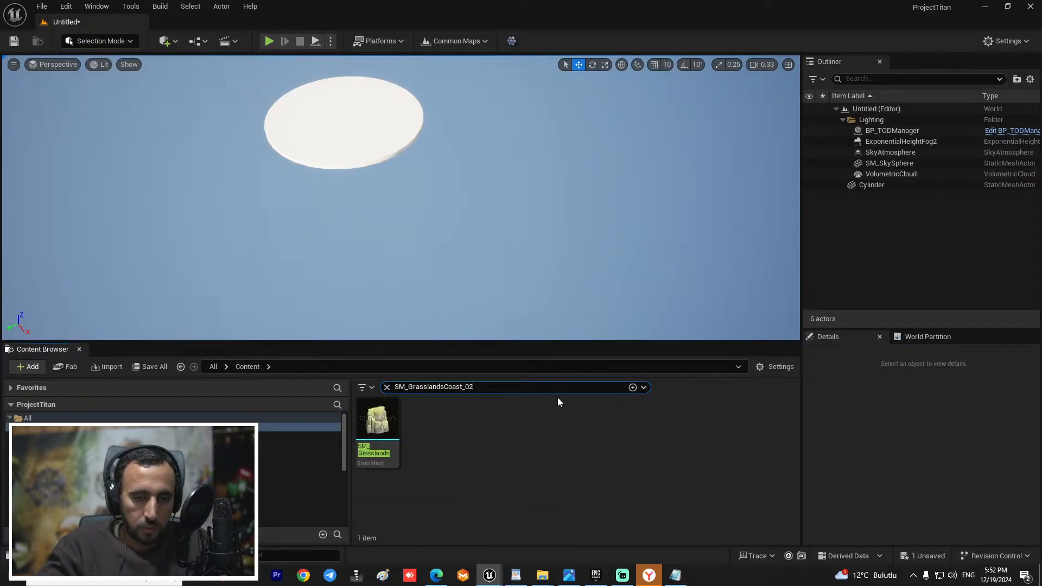
Step: Place the SM_GrasslandsCoast_02 rock mesh on the white cylinder and set its uniform scale to 0.3
{"action": "left_click", "coordinate": [377, 424]}
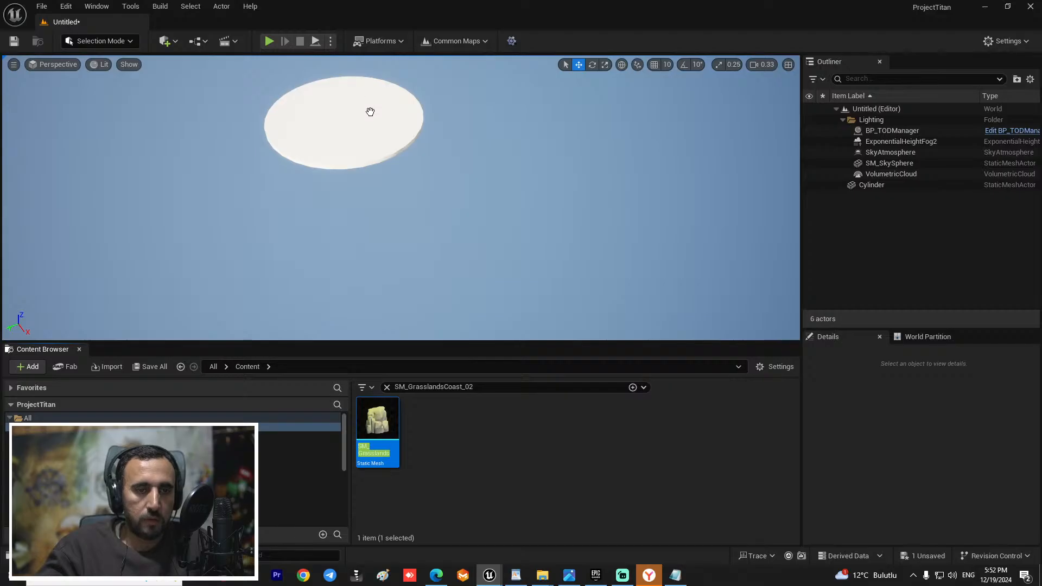
{"action": "left_click_drag", "start_coordinate": [370, 112], "coordinate": [370, 111]}
{"action": "right_click_drag", "start_coordinate": [398, 137], "coordinate": [381, 125]}
{"action": "left_click", "coordinate": [957, 490]}
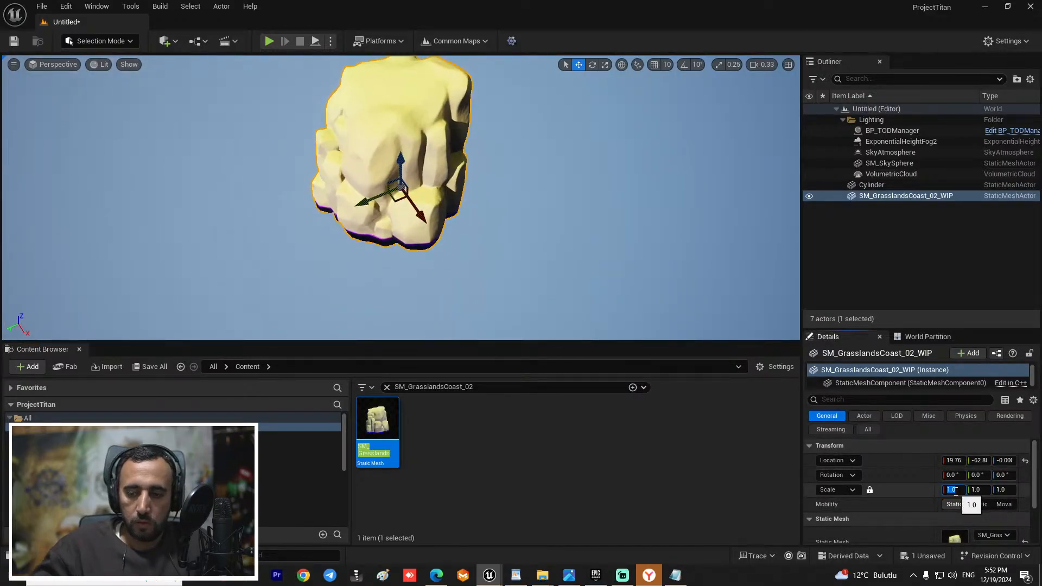
{"action": "type", "text": "0.3"}
{"action": "key", "text": "Return"}
Step: Enlarge the viewport and raise the rock mesh along the Z axis to a height of about 1065
{"action": "mouse_move", "coordinate": [366, 218]}
{"action": "right_mouse_down"}
{"action": "mouse_move", "coordinate": [336, 206]}
{"action": "mouse_move", "coordinate": [365, 218]}
{"action": "right_mouse_up"}
{"action": "key", "text": "f"}
{"action": "left_click_drag", "start_coordinate": [403, 343], "coordinate": [402, 507]}
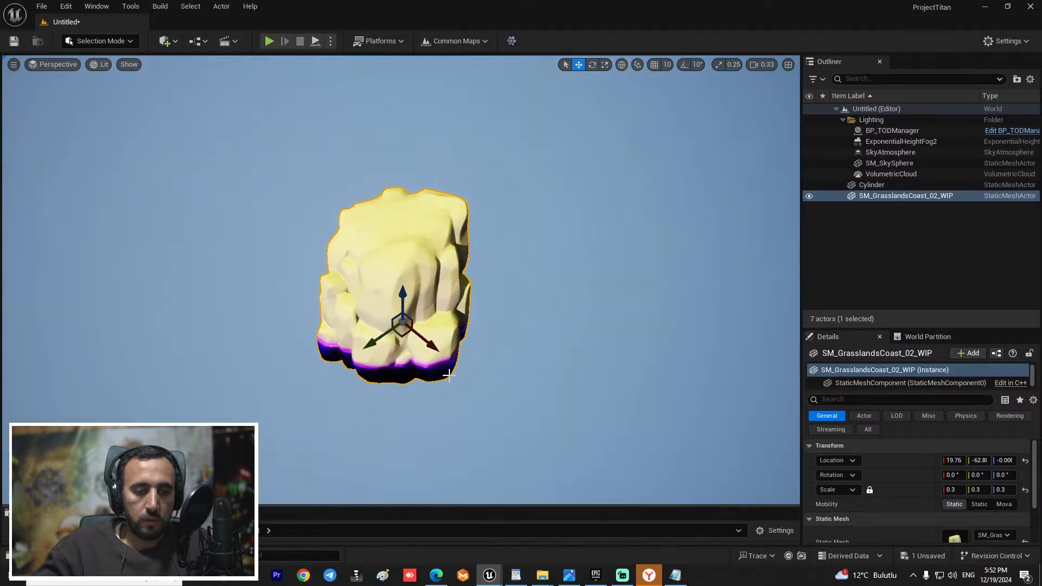
{"action": "right_click_drag", "start_coordinate": [399, 309], "coordinate": [440, 302]}
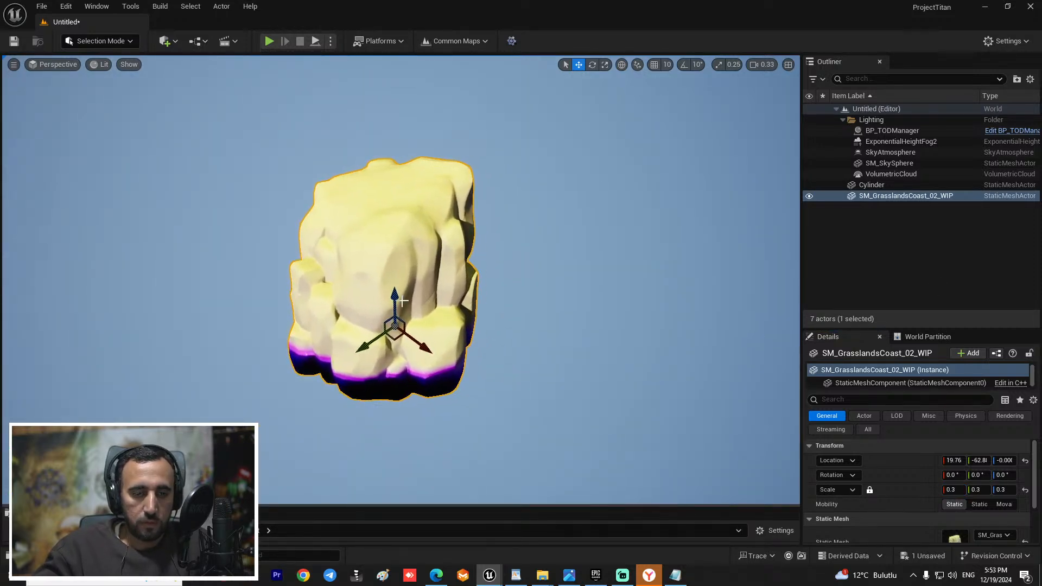
{"action": "left_click_drag", "start_coordinate": [395, 296], "coordinate": [437, 215]}
{"action": "right_click_drag", "start_coordinate": [567, 327], "coordinate": [529, 325]}
{"action": "mouse_move", "coordinate": [536, 402]}
{"action": "right_mouse_down"}
{"action": "mouse_move", "coordinate": [564, 399]}
{"action": "mouse_move", "coordinate": [537, 403]}
{"action": "right_mouse_up"}
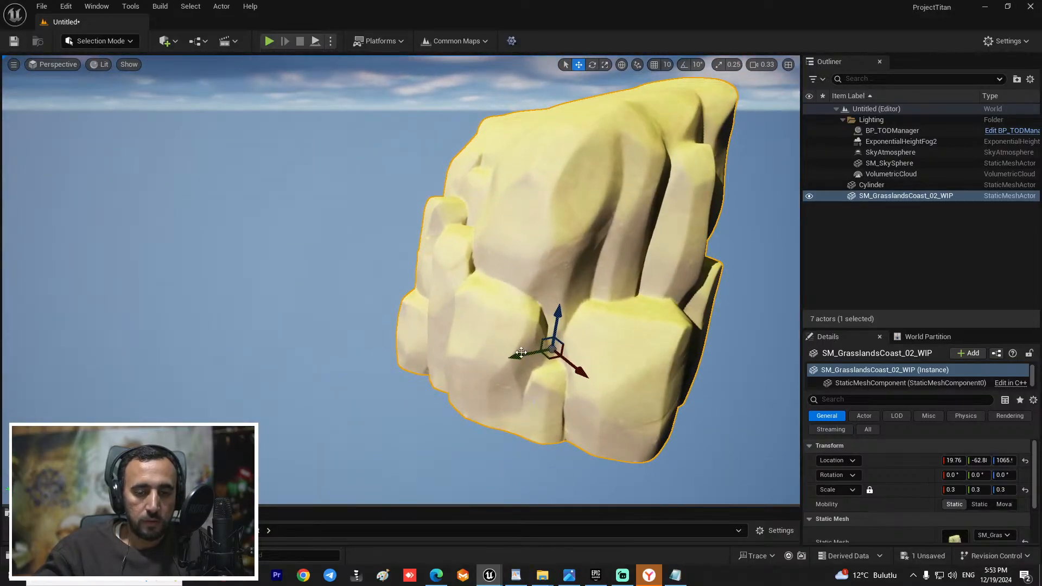
Step: Duplicate the rock along the Y axis to about Y 2826 and rotate the copy to about -78.4° around Z
{"action": "left_click_drag", "start_coordinate": [521, 353], "coordinate": [286, 345], "text": "alt"}
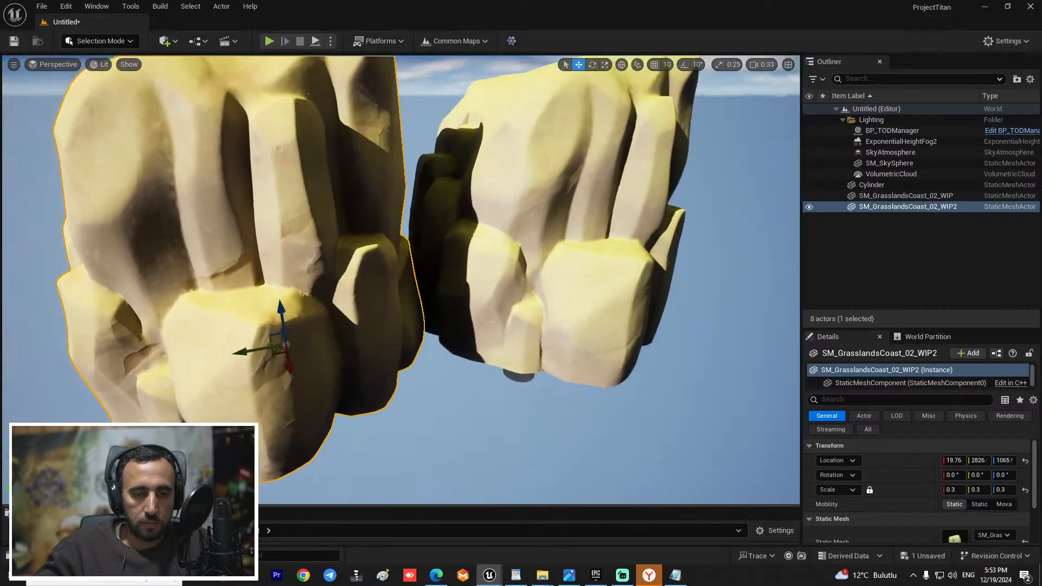
{"action": "mouse_move", "coordinate": [421, 417]}
{"action": "right_mouse_down"}
{"action": "mouse_move", "coordinate": [380, 396]}
{"action": "mouse_move", "coordinate": [429, 445]}
{"action": "mouse_move", "coordinate": [422, 416]}
{"action": "right_mouse_up"}
{"action": "key", "text": "e"}
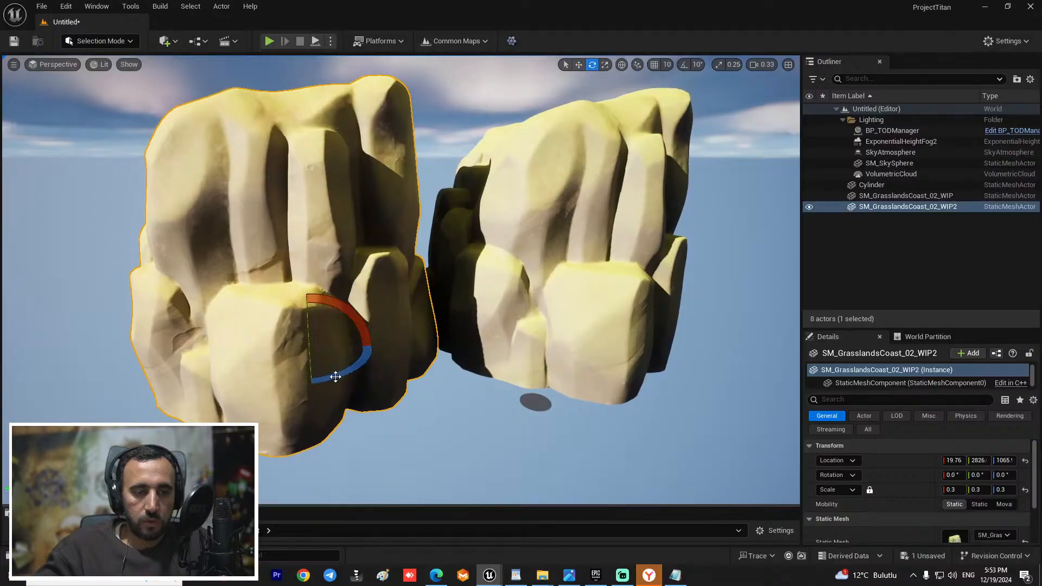
{"action": "left_click_drag", "start_coordinate": [336, 377], "coordinate": [380, 350]}
{"action": "key", "text": "w"}
{"action": "right_click_drag", "start_coordinate": [380, 350], "coordinate": [339, 358]}
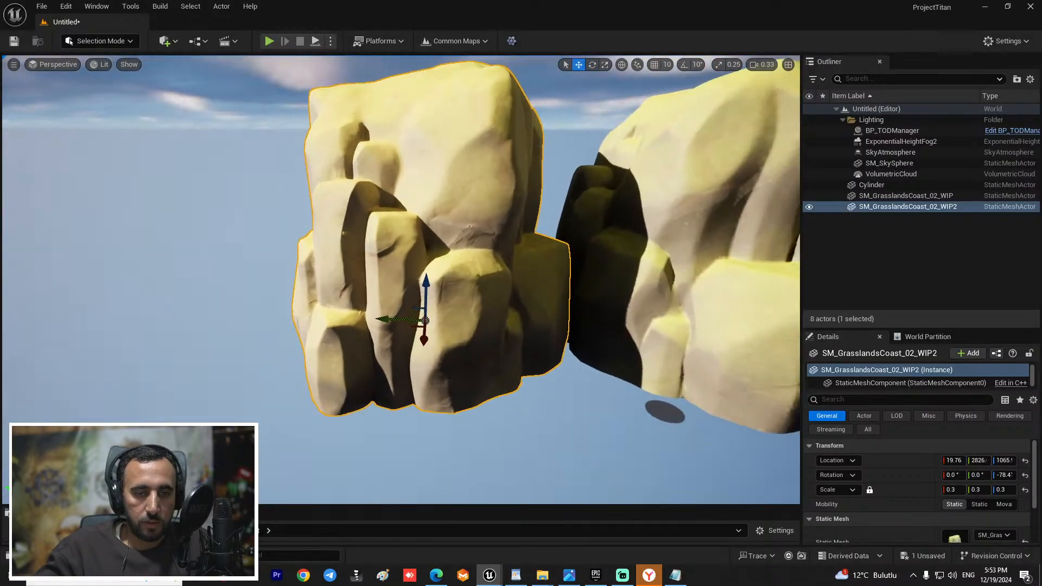
{"action": "mouse_move", "coordinate": [533, 384]}
{"action": "right_mouse_down"}
{"action": "mouse_move", "coordinate": [674, 456]}
{"action": "mouse_move", "coordinate": [559, 385]}
{"action": "mouse_move", "coordinate": [532, 385]}
{"action": "right_mouse_up"}
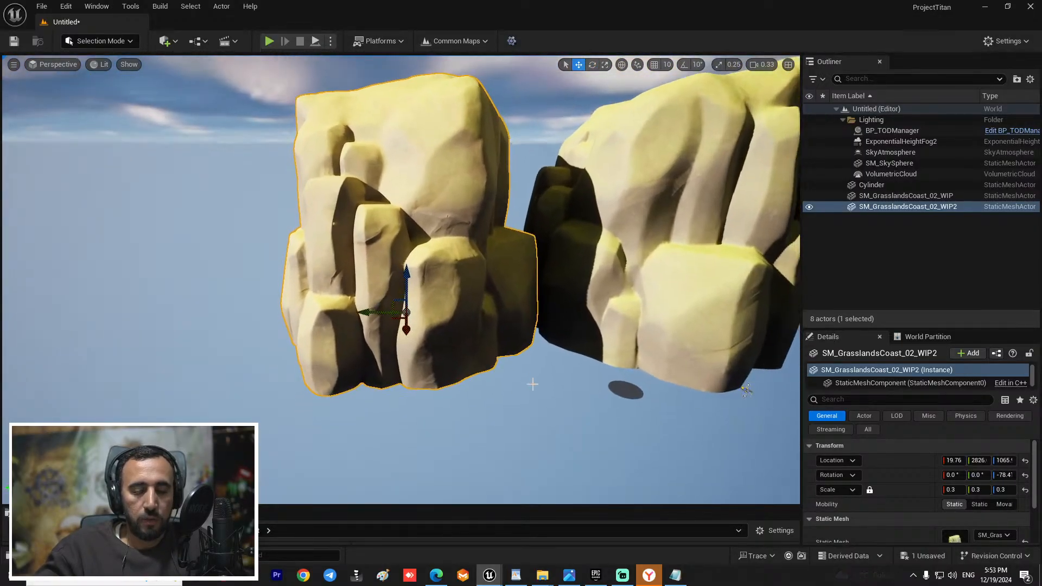
Step: Duplicate the rotated rock along the X axis to about X -2942 and scale the copy uniformly to about 0.532
{"action": "right_click_drag", "start_coordinate": [432, 334], "coordinate": [431, 369]}
{"action": "left_click_drag", "start_coordinate": [411, 294], "coordinate": [404, 238], "text": "alt"}
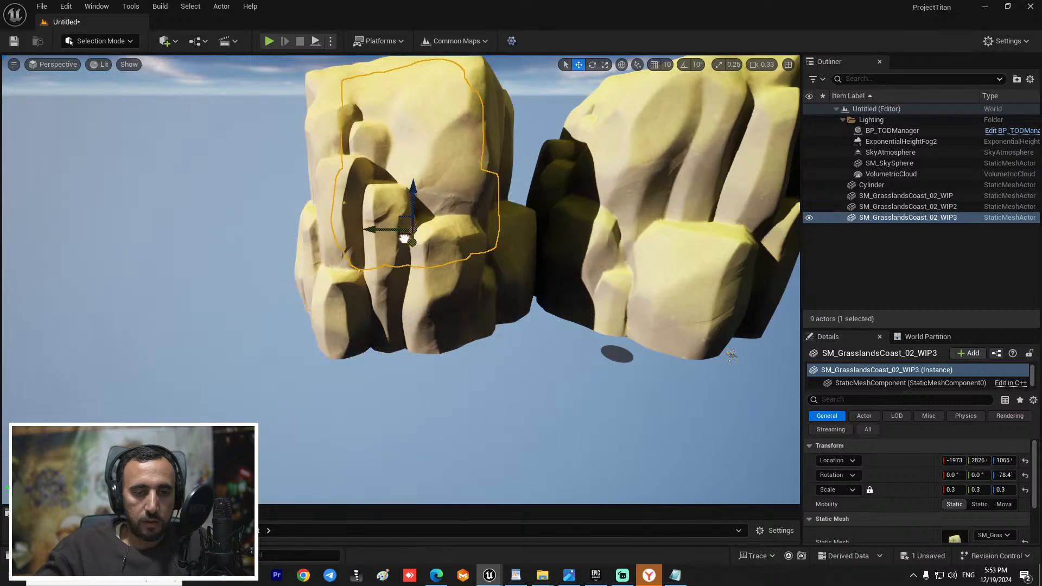
{"action": "right_click_drag", "start_coordinate": [475, 269], "coordinate": [600, 374]}
{"action": "key", "text": "r"}
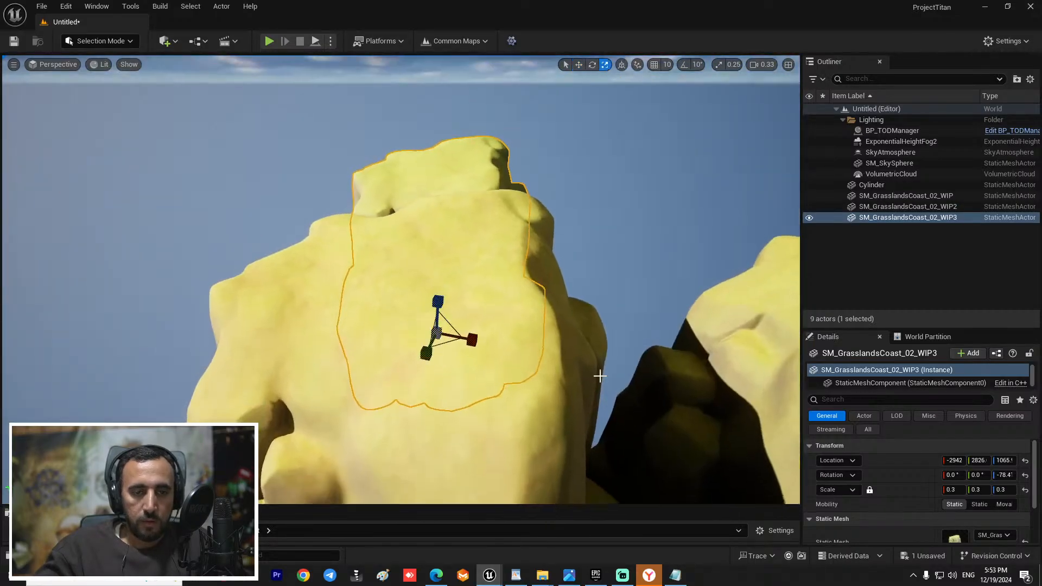
{"action": "left_click_drag", "start_coordinate": [442, 329], "coordinate": [450, 309]}
{"action": "right_click_drag", "start_coordinate": [450, 309], "coordinate": [369, 312]}
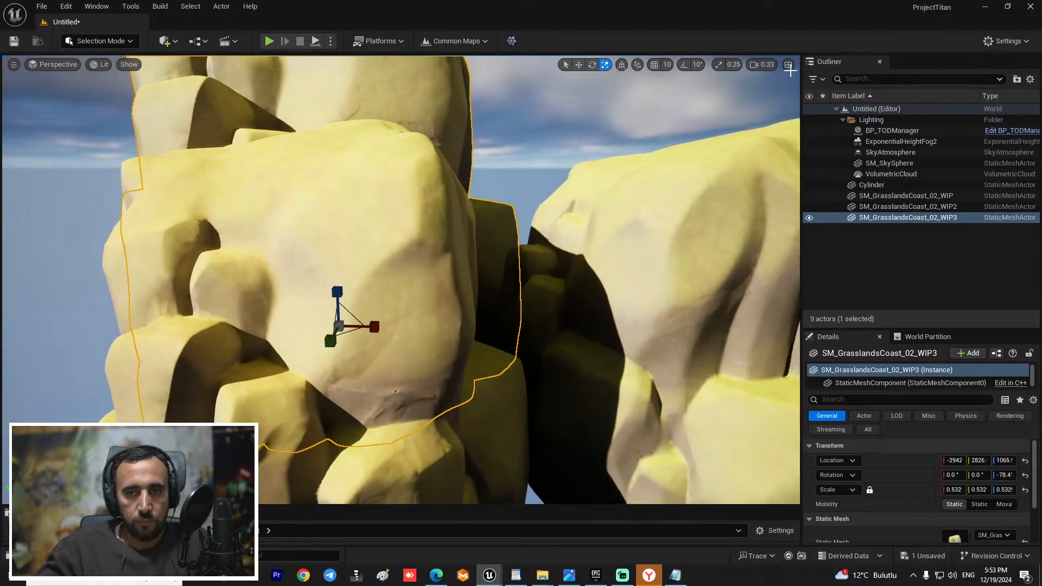
Step: Set the camera speed to 1 and move the enlarged rock along the Y axis to about 1693, between the other two
{"action": "left_click", "coordinate": [759, 66]}
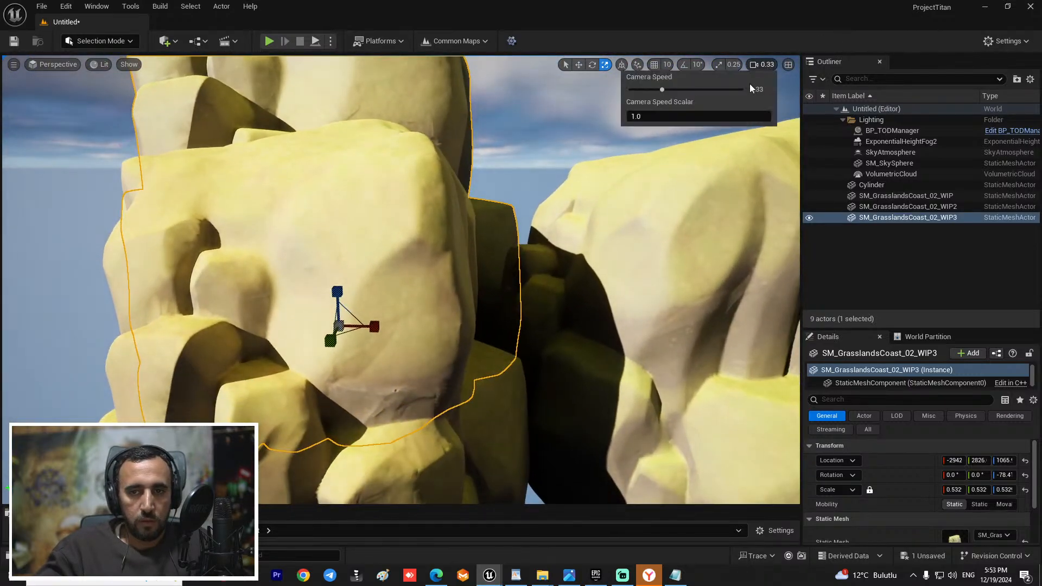
{"action": "left_click", "coordinate": [677, 90]}
{"action": "right_click_drag", "start_coordinate": [531, 362], "coordinate": [353, 342]}
{"action": "key", "text": "w"}
{"action": "left_click_drag", "start_coordinate": [378, 305], "coordinate": [434, 305]}
{"action": "right_click_drag", "start_coordinate": [435, 306], "coordinate": [488, 292]}
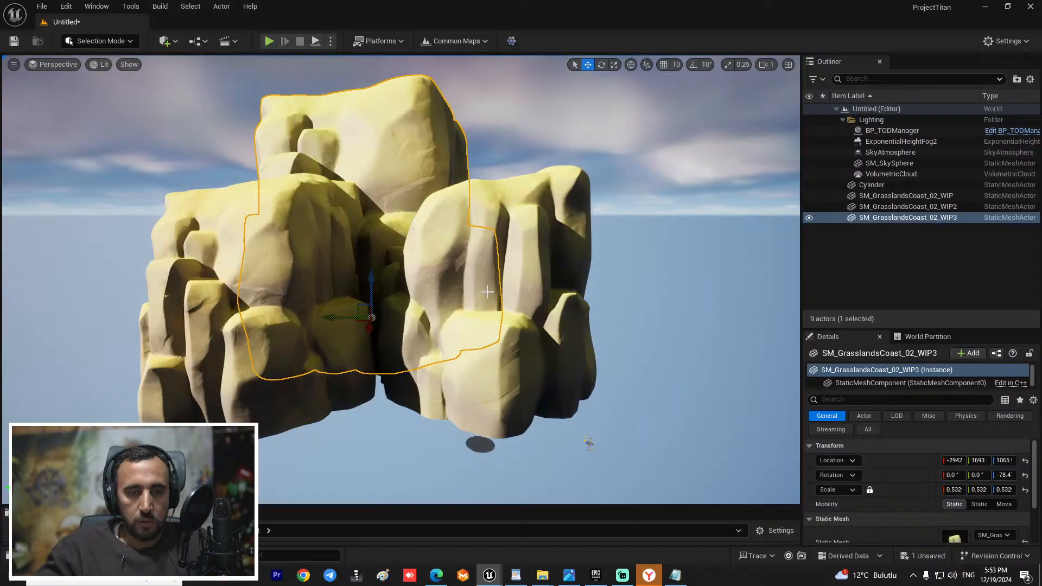
Step: Select all three SM_GrasslandsCoast_02 rocks and lower them together along the Z axis
{"action": "left_click", "coordinate": [512, 273], "text": "shift"}
{"action": "left_click", "coordinate": [233, 309], "text": "shift"}
{"action": "right_click_drag", "start_coordinate": [235, 374], "coordinate": [296, 270]}
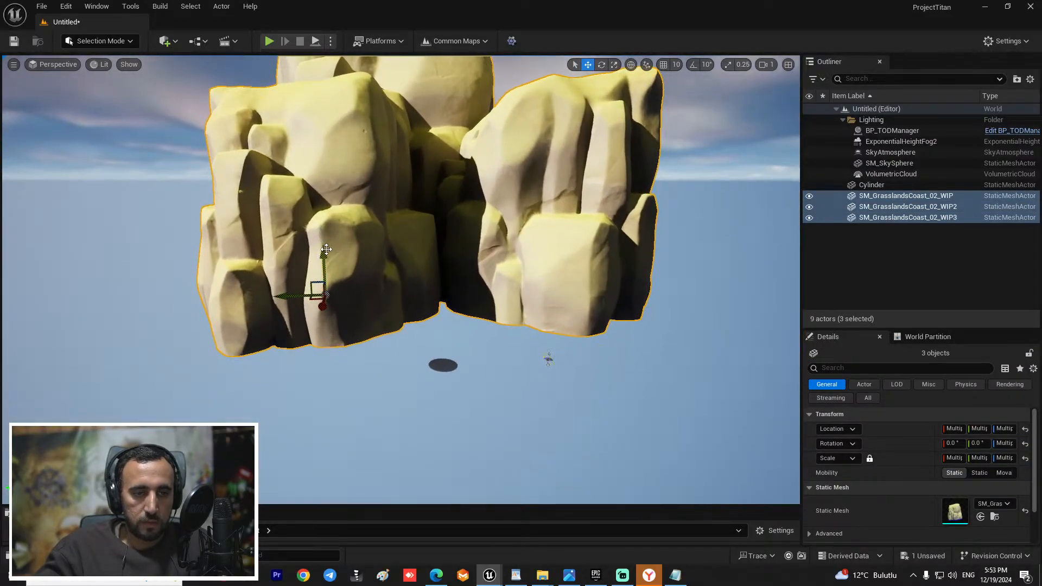
{"action": "left_click_drag", "start_coordinate": [325, 251], "coordinate": [328, 284]}
{"action": "right_click_drag", "start_coordinate": [328, 284], "coordinate": [364, 255]}
{"action": "left_click", "coordinate": [597, 304]}
{"action": "right_click_drag", "start_coordinate": [598, 304], "coordinate": [421, 314]}
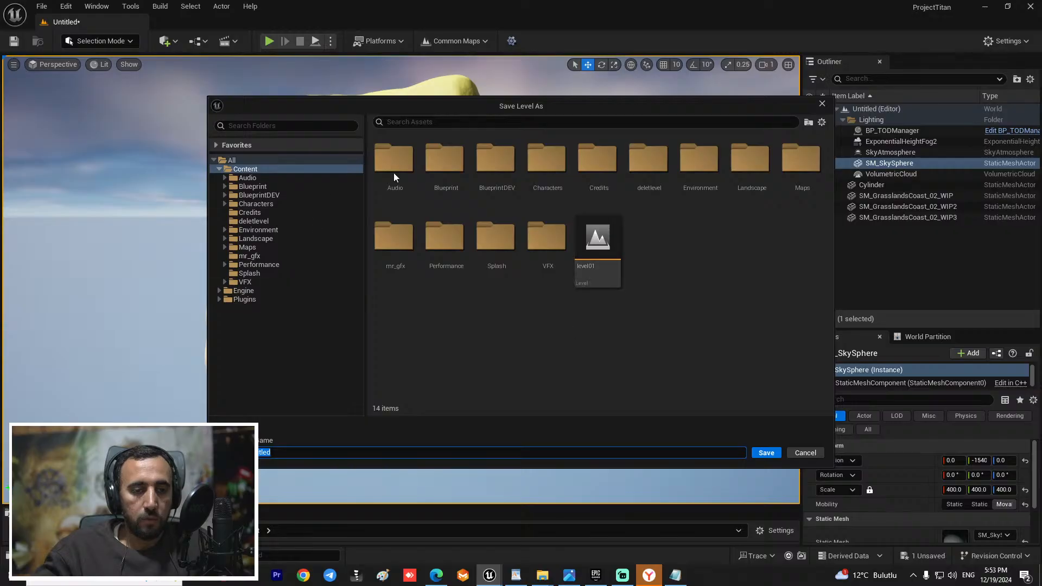
Step: Save the level in the Content folder under the name level_02
{"action": "left_click", "coordinate": [807, 453]}
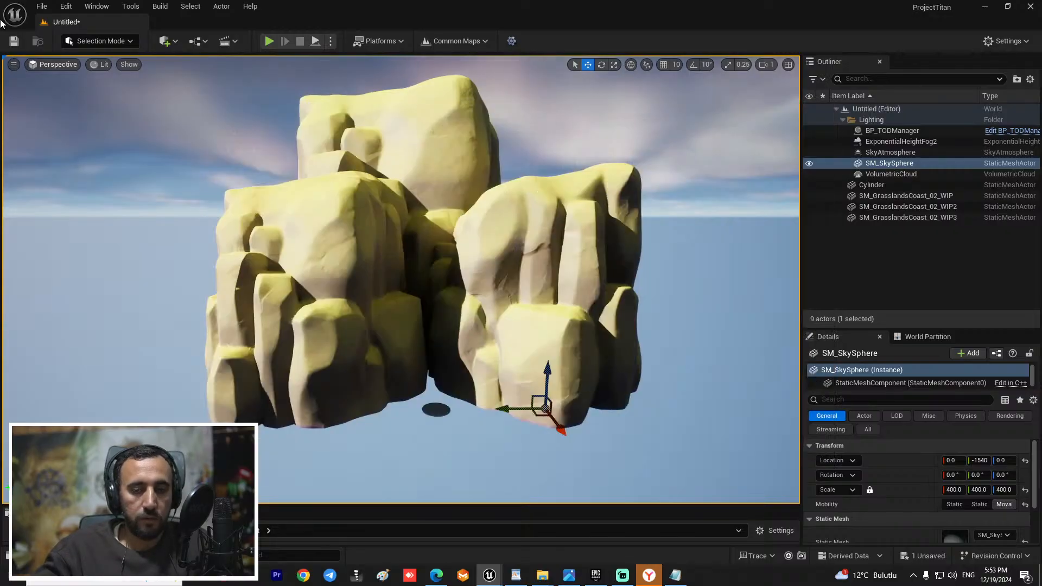
{"action": "left_click", "coordinate": [42, 6]}
{"action": "left_click", "coordinate": [84, 150]}
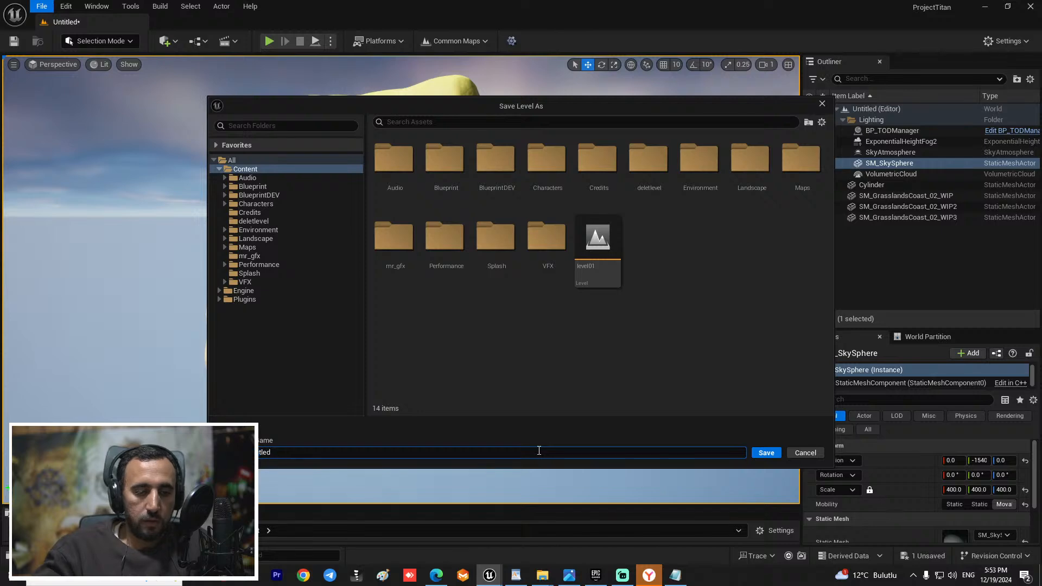
{"action": "type", "text": ";"}
{"action": "key", "text": "BackSpace"}
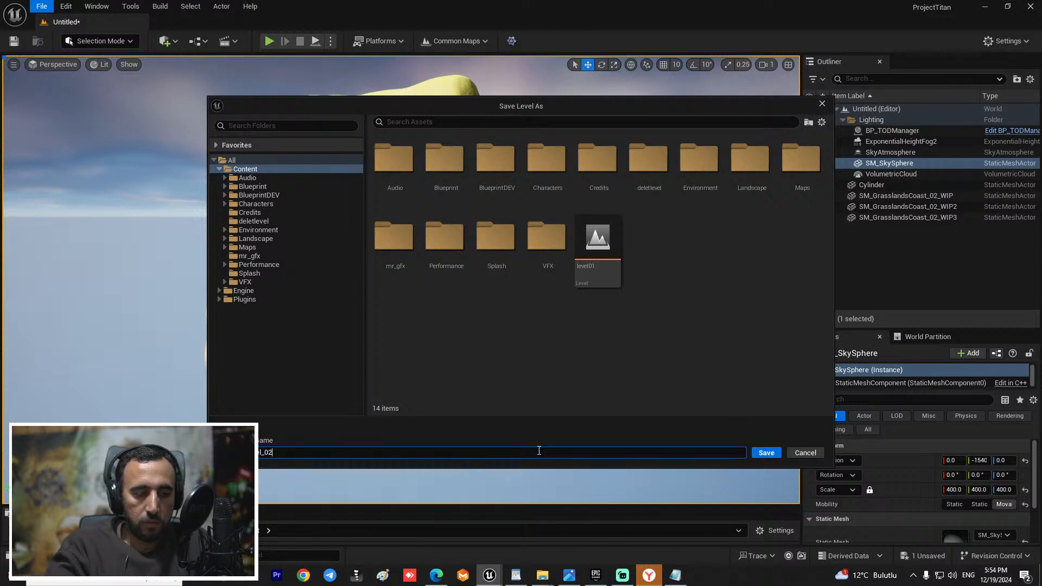
{"action": "key", "text": "Return"}
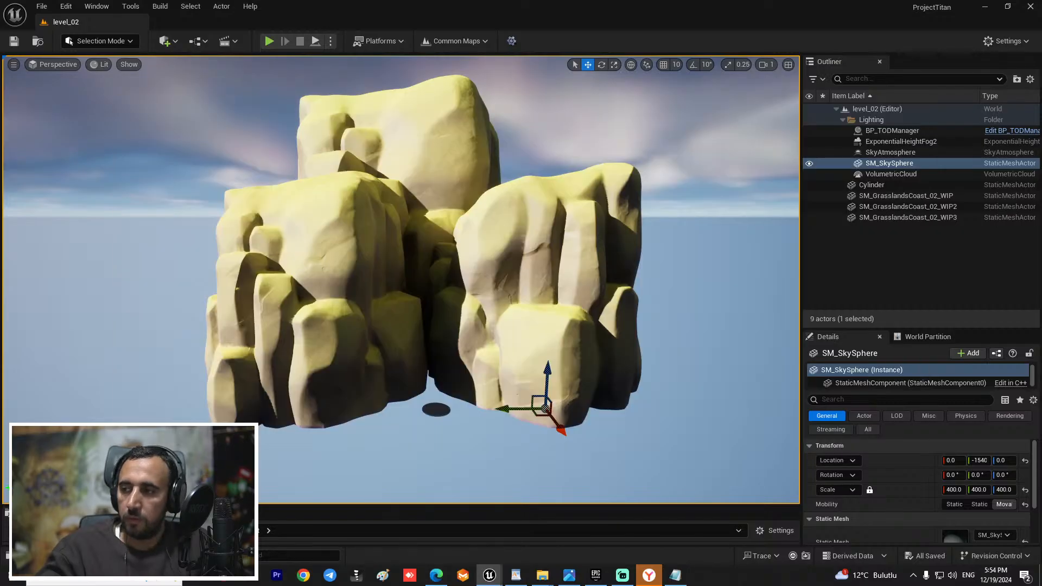
Step: Add a Plane shape under the cliff and set its uniform scale to 1000
{"action": "right_click_drag", "start_coordinate": [345, 294], "coordinate": [386, 346]}
{"action": "left_click", "coordinate": [178, 41]}
{"action": "mouse_move", "coordinate": [240, 155]}
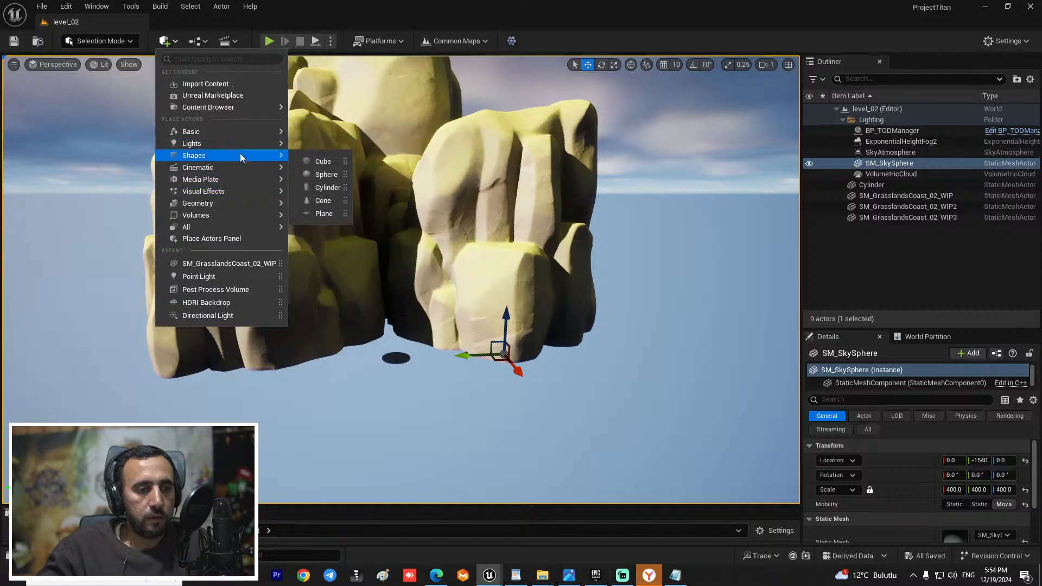
{"action": "left_click_drag", "start_coordinate": [325, 213], "coordinate": [451, 340]}
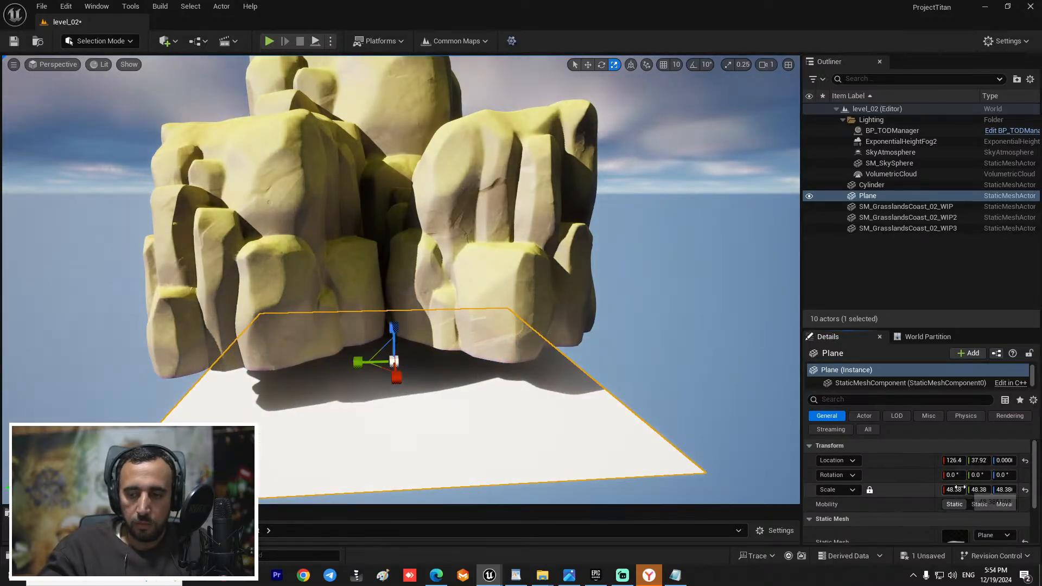
{"action": "type", "text": "1000"}
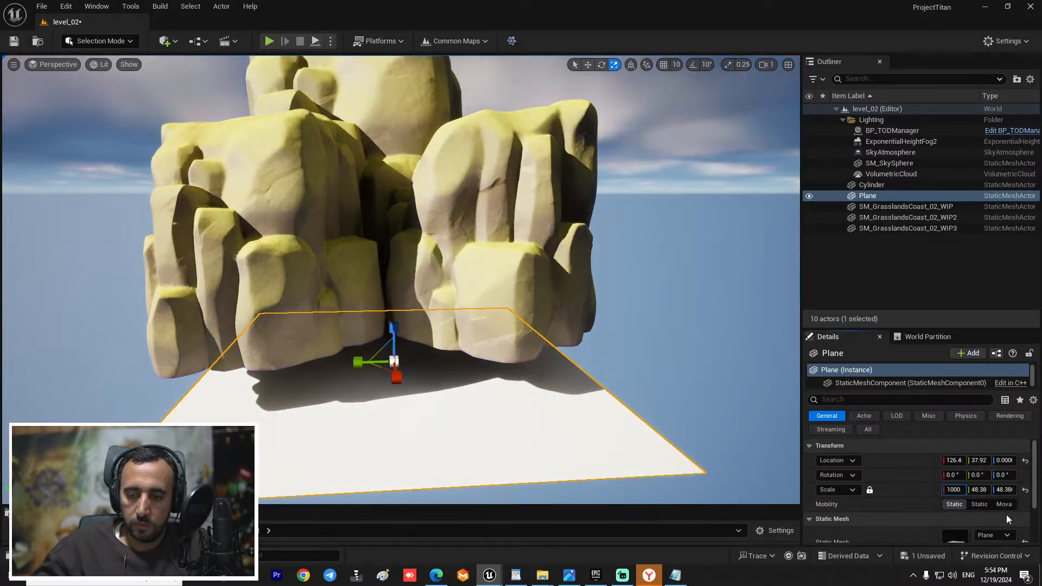
{"action": "key", "text": "Return"}
Step: Raise the plane along the Z axis to about 642 at the rocks' base and enlarge the Details area to expose its material settings
{"action": "mouse_move", "coordinate": [391, 351]}
{"action": "right_mouse_down"}
{"action": "mouse_move", "coordinate": [350, 377]}
{"action": "mouse_move", "coordinate": [391, 351]}
{"action": "right_mouse_up"}
{"action": "key", "text": "w"}
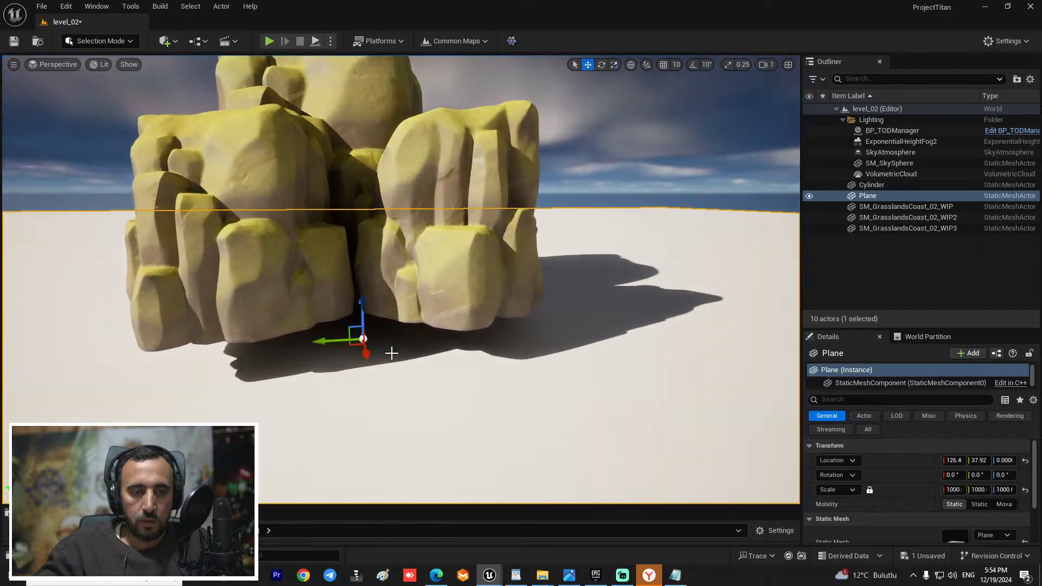
{"action": "left_click_drag", "start_coordinate": [357, 307], "coordinate": [370, 265]}
{"action": "left_click_drag", "start_coordinate": [373, 270], "coordinate": [372, 261]}
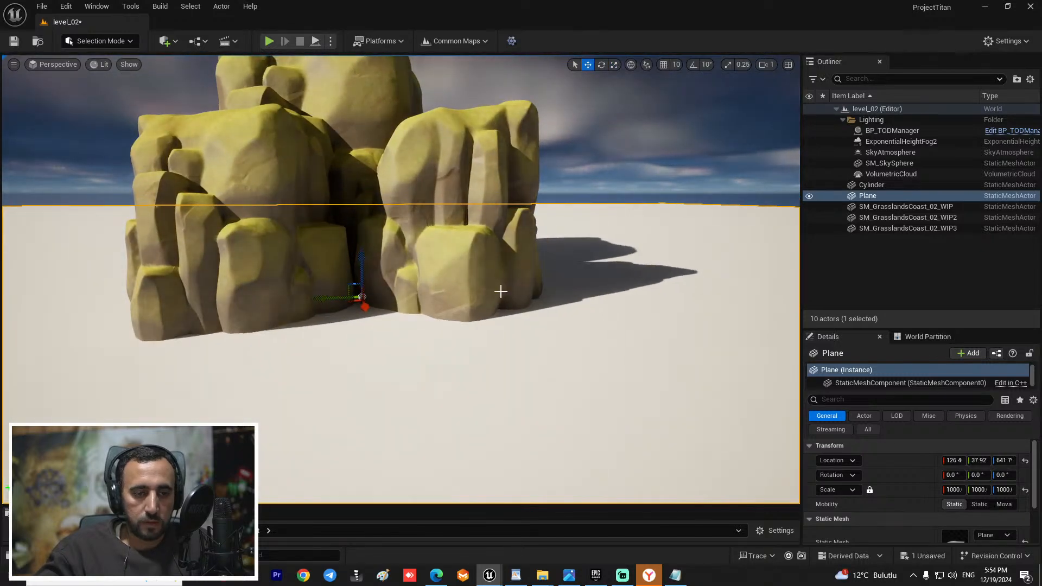
{"action": "right_click_drag", "start_coordinate": [500, 291], "coordinate": [521, 272]}
{"action": "key", "text": "w"}
{"action": "key", "text": "s"}
{"action": "mouse_move", "coordinate": [628, 146]}
{"action": "right_mouse_down"}
{"action": "mouse_move", "coordinate": [565, 190]}
{"action": "mouse_move", "coordinate": [627, 145]}
{"action": "right_mouse_up"}
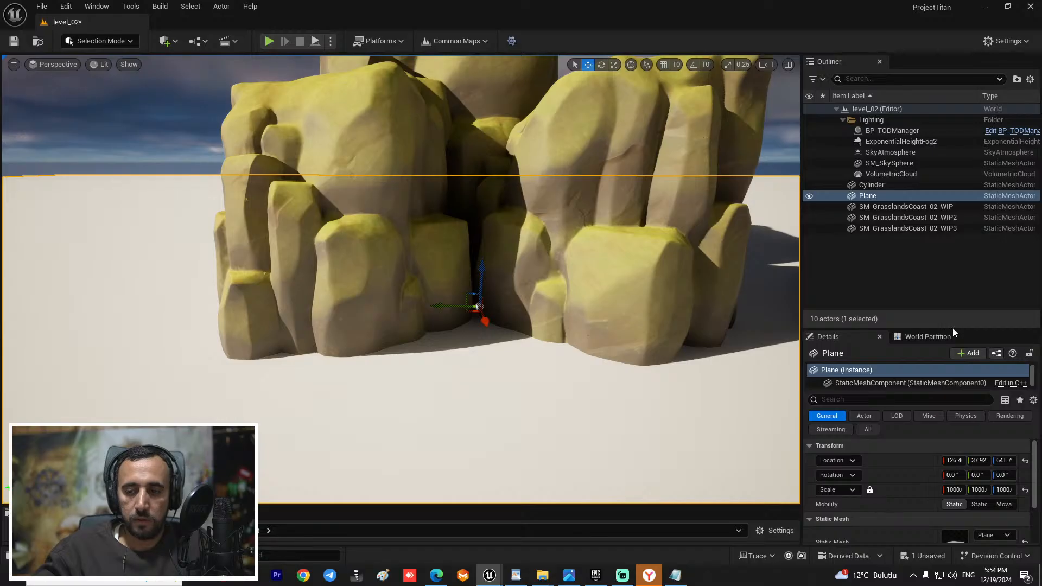
{"action": "left_click_drag", "start_coordinate": [957, 329], "coordinate": [956, 206]}
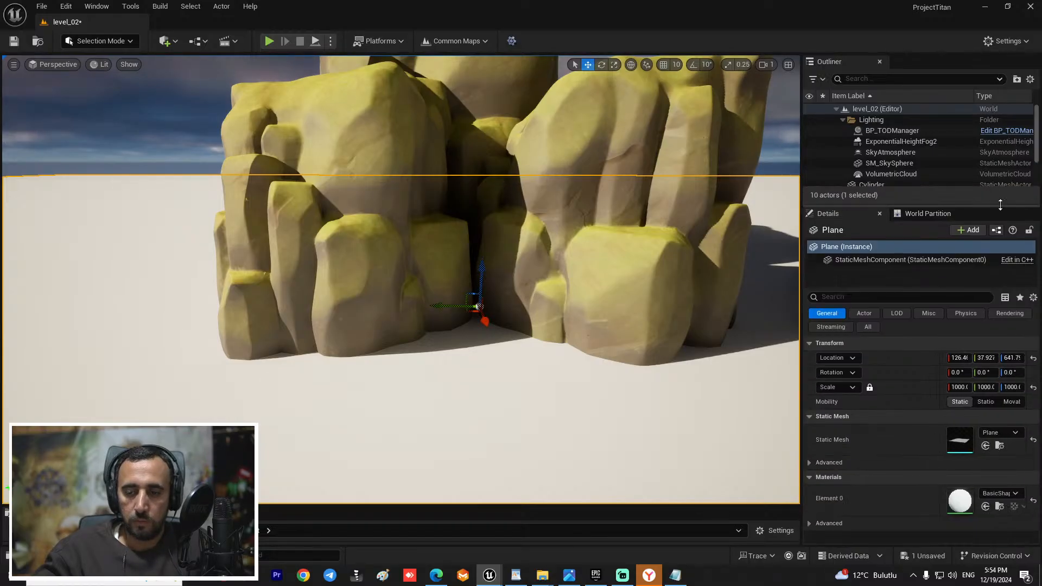
{"action": "left_click", "coordinate": [998, 494]}
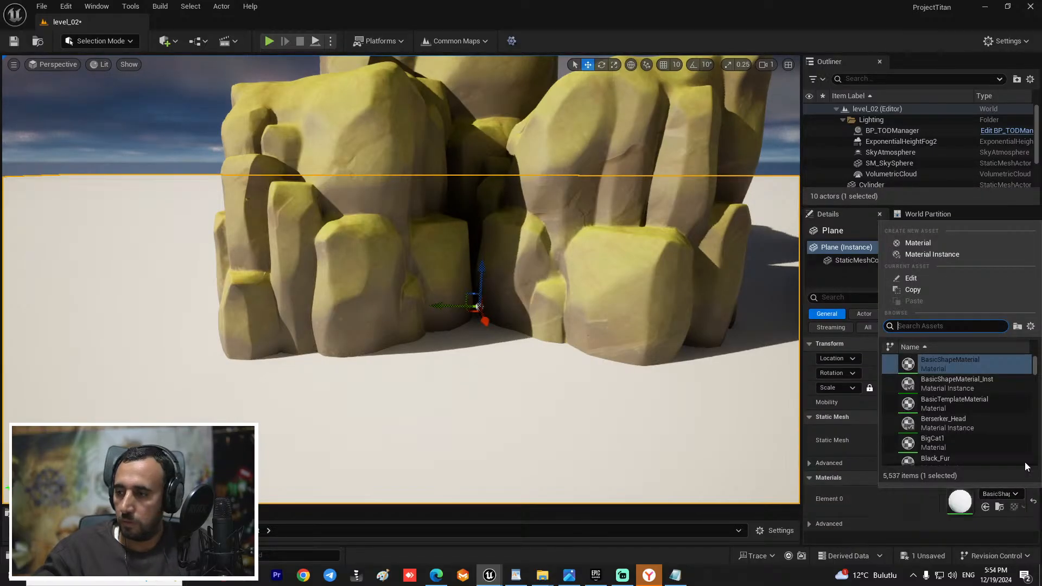
{"action": "type", "text": "water"}
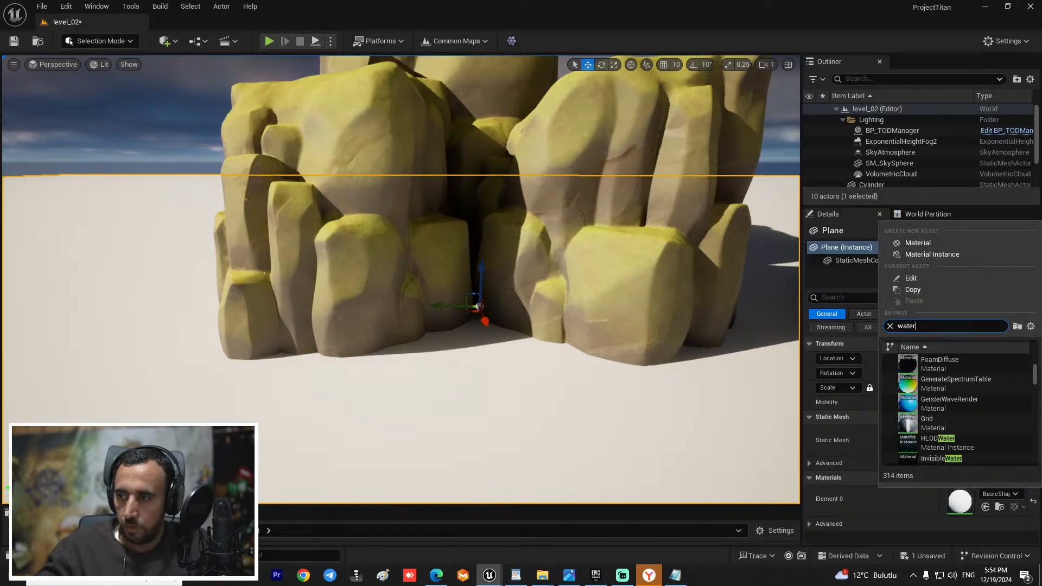
{"action": "key", "text": "Escape"}
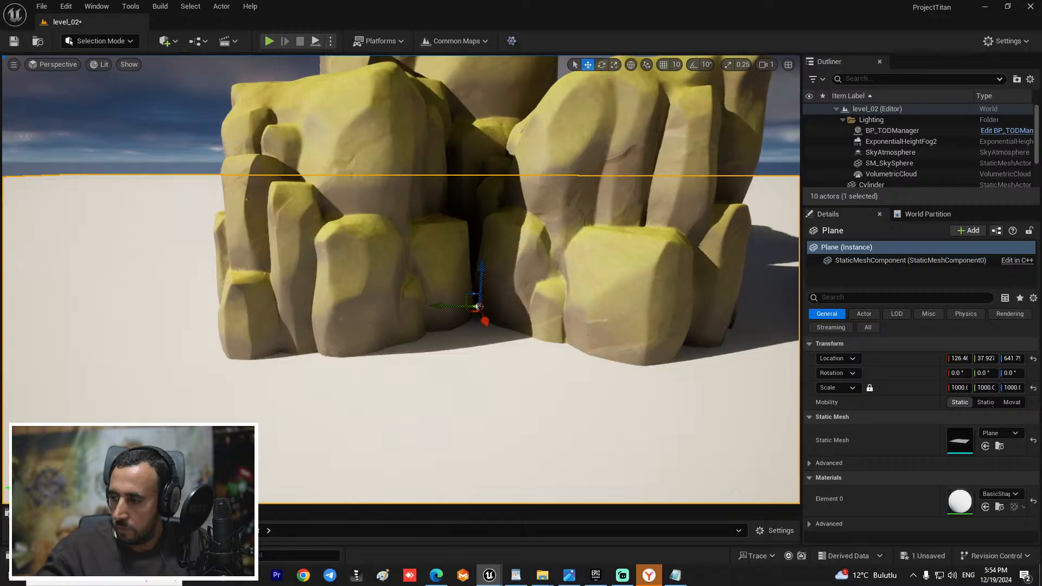
Step: Paste the copied M_Simple water material into the plane's Element 0 material slot
{"action": "right_click", "coordinate": [958, 515]}
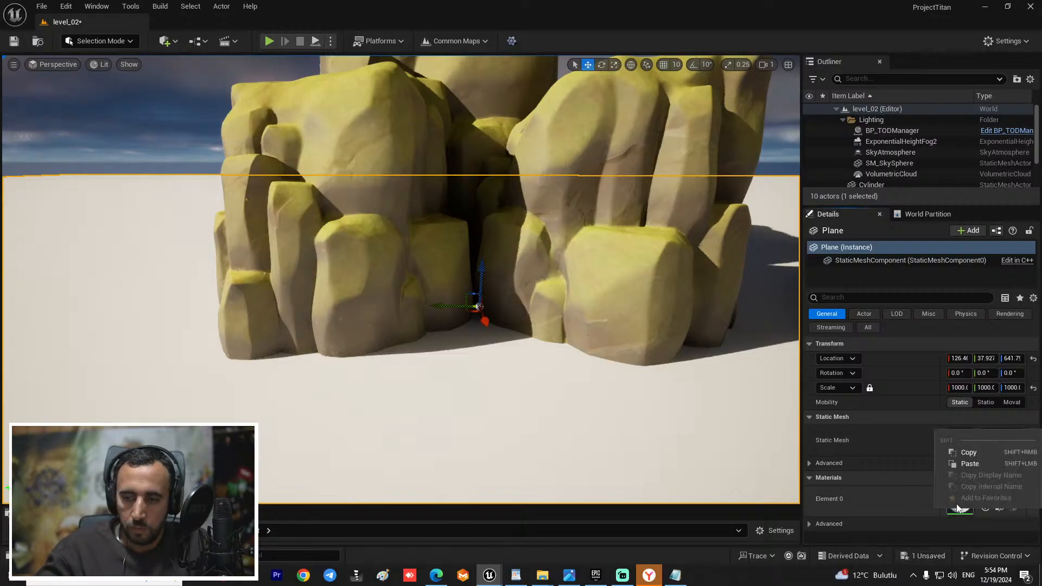
{"action": "left_click", "coordinate": [965, 463]}
{"action": "right_click_drag", "start_coordinate": [414, 298], "coordinate": [217, 255]}
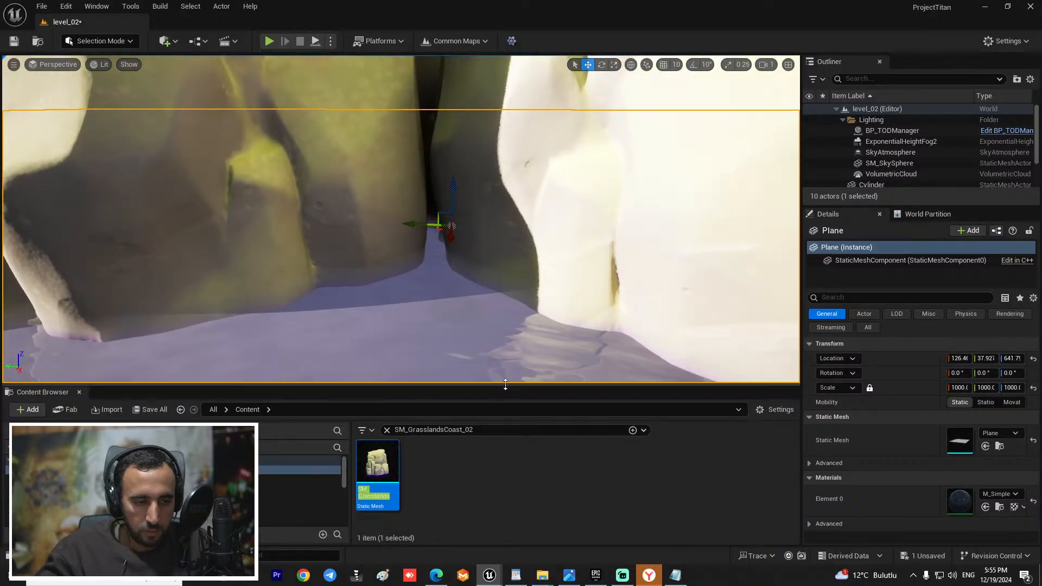
Step: Enlarge the Content Browser and search it for SM_GrasslandsCoast_
{"action": "left_click_drag", "start_coordinate": [487, 509], "coordinate": [505, 383]}
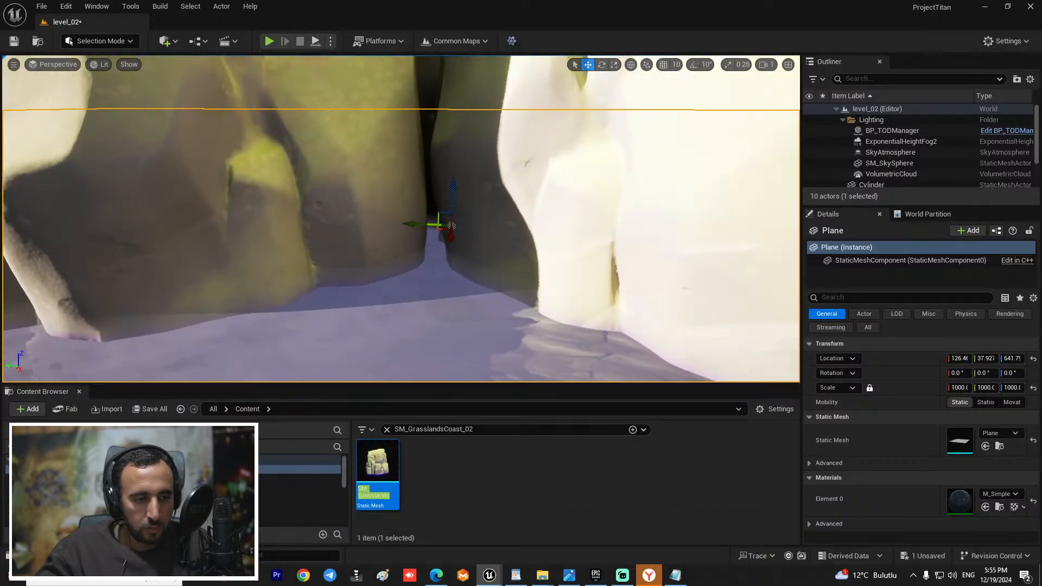
{"action": "left_click", "coordinate": [435, 429]}
{"action": "type", "text": "SM_GrasslandsCoast_01_WIPT"}
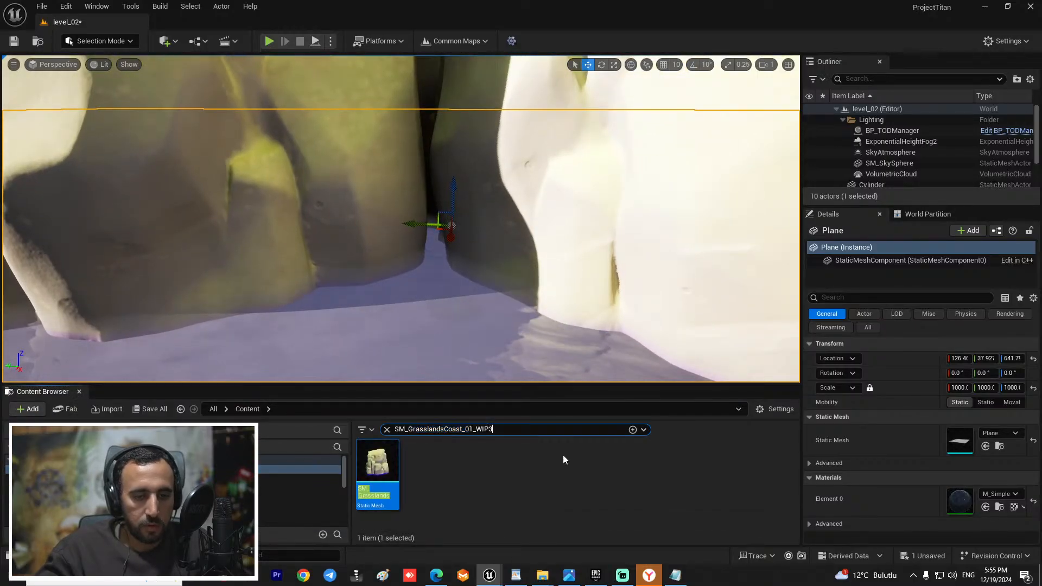
{"action": "key", "text": "BackSpace"}
{"action": "key", "text": "BackSpace"}
{"action": "key", "text": "BackSpace"}
{"action": "key", "text": "BackSpace"}
{"action": "key", "text": "BackSpace"}
{"action": "key", "text": "BackSpace"}
{"action": "key", "text": "BackSpace"}
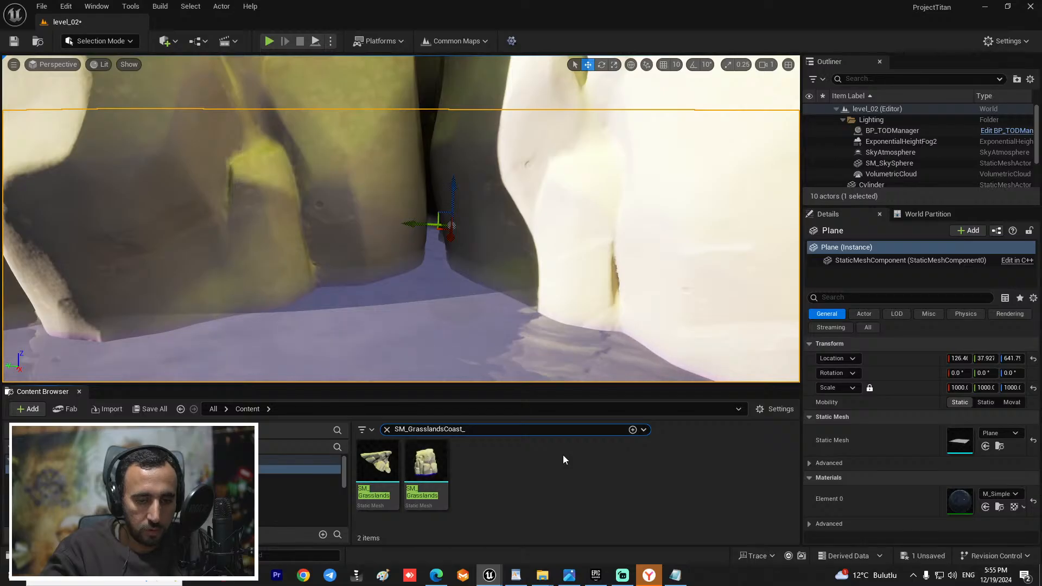
Step: Try placing the SM_GrasslandsCoast_02 rock mesh in front of the cliff, and undo the placement
{"action": "left_click", "coordinate": [427, 461]}
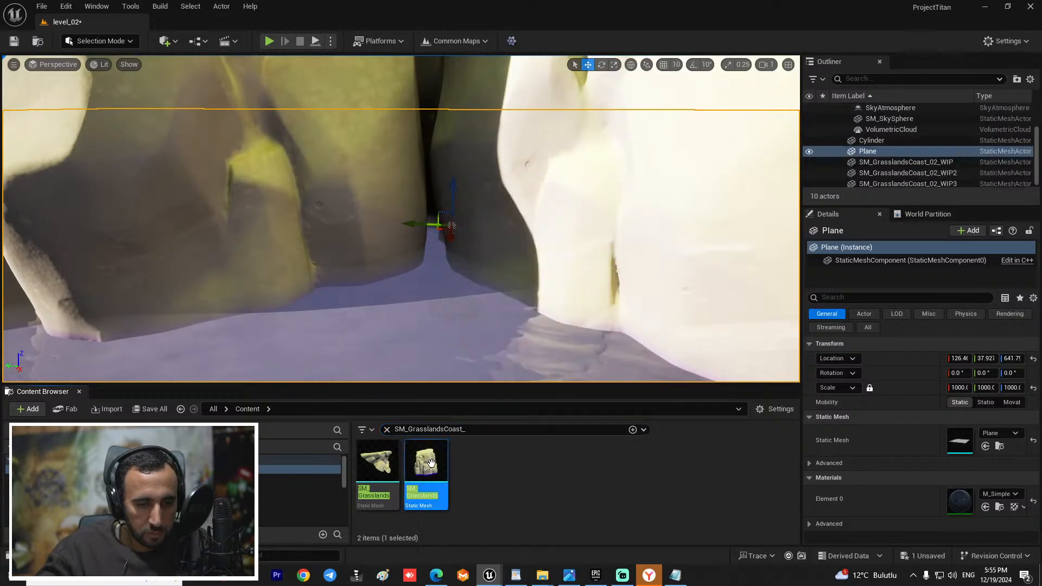
{"action": "left_click_drag", "start_coordinate": [430, 461], "coordinate": [551, 248]}
{"action": "key", "text": "ctrl+z"}
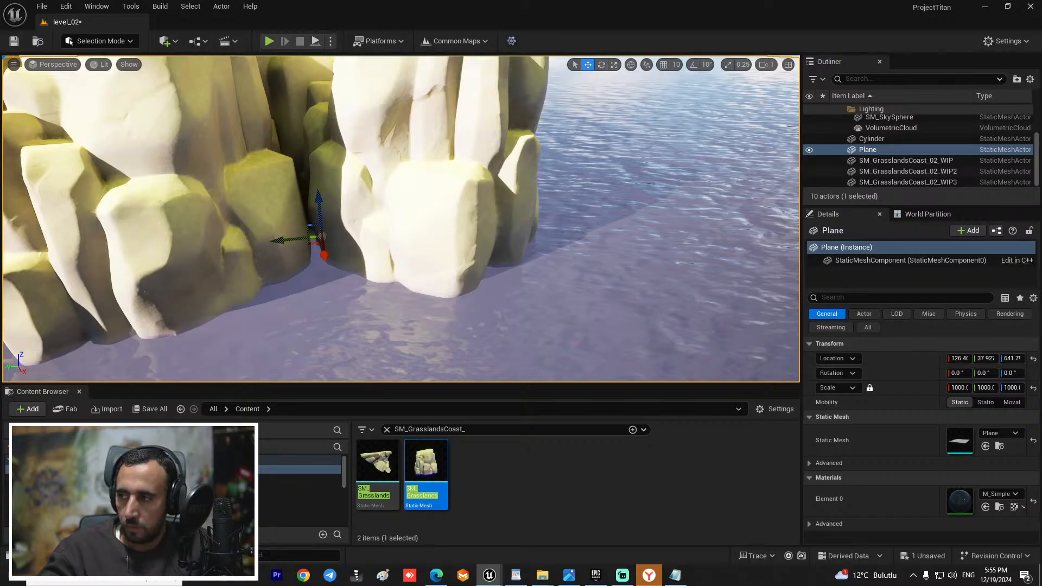
Step: Narrow the asset search to SM_GrasslandsCoast_01
{"action": "left_click", "coordinate": [470, 431]}
{"action": "type", "text": "SM_GrasslandsCoast_01_WIP"}
{"action": "key", "text": "BackSpace"}
{"action": "key", "text": "BackSpace"}
{"action": "key", "text": "BackSpace"}
{"action": "key", "text": "BackSpace"}
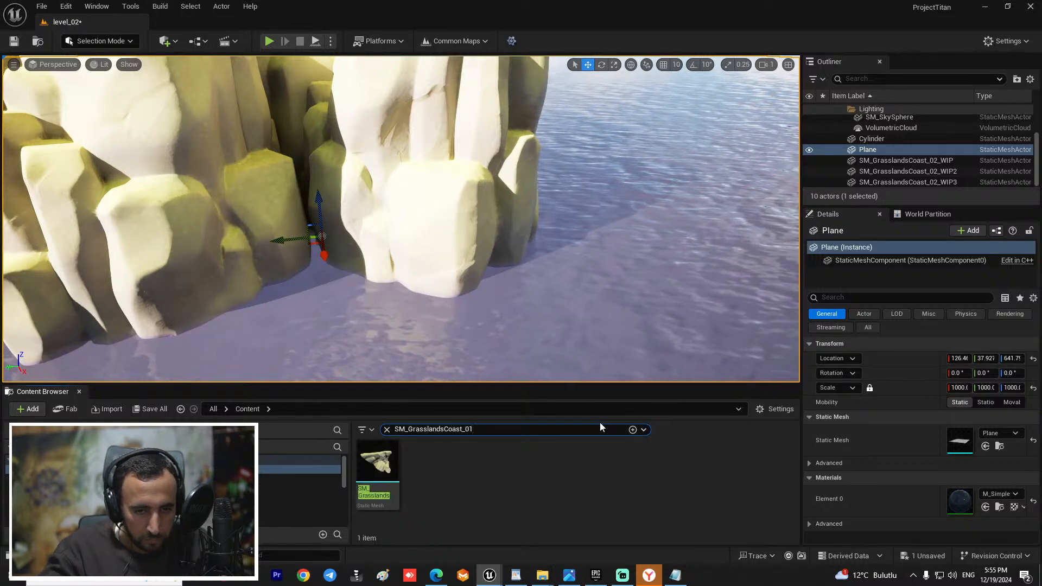
Step: Place the SM_GrasslandsCoast_01 rock mesh on the water in front of the cliff and set its uniform scale to 0.3
{"action": "left_click_drag", "start_coordinate": [376, 465], "coordinate": [491, 317]}
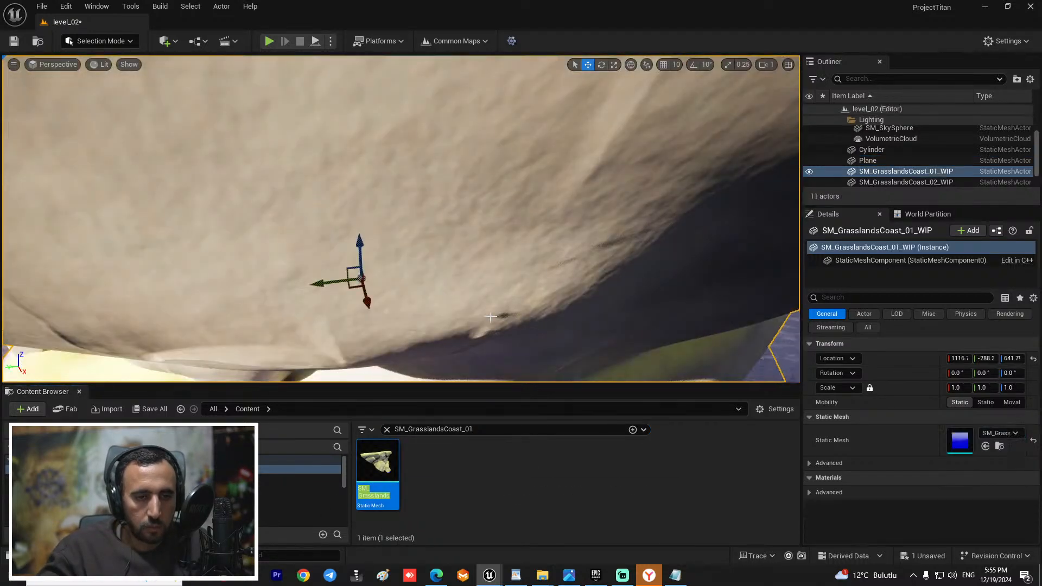
{"action": "right_click_drag", "start_coordinate": [491, 317], "coordinate": [510, 326]}
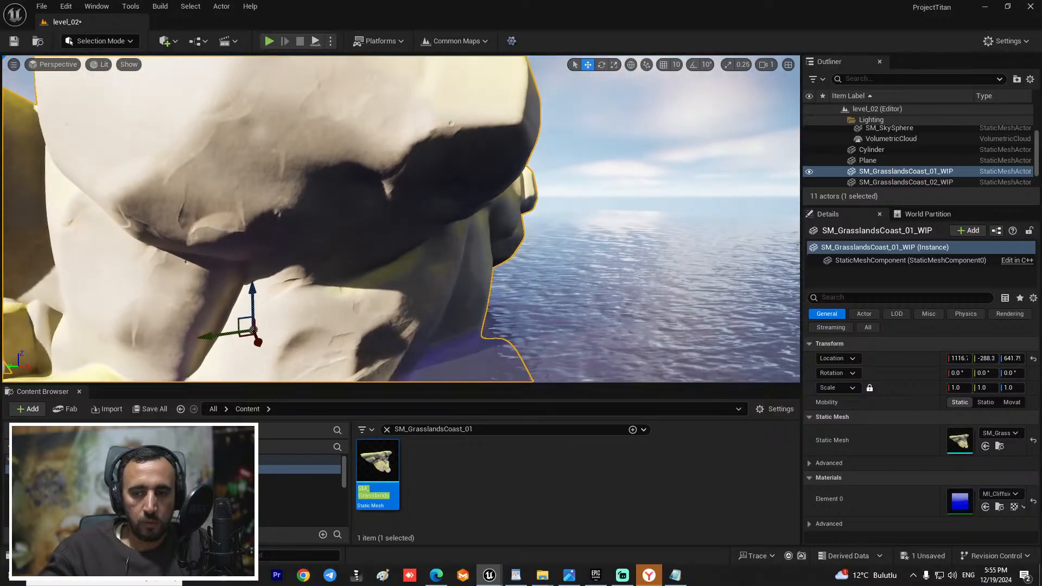
{"action": "left_click", "coordinate": [958, 388]}
{"action": "type", "text": "0."}
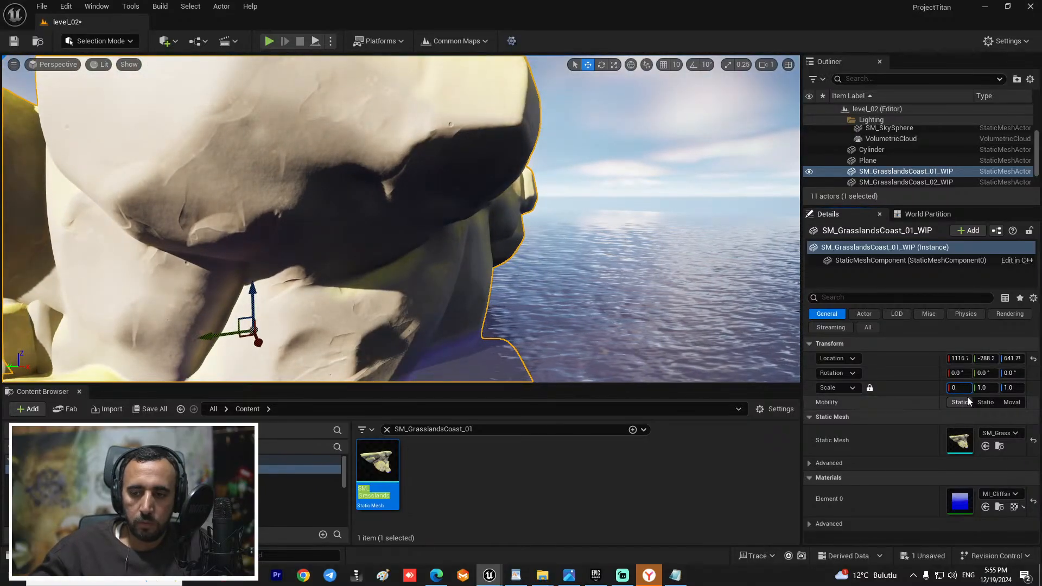
{"action": "type", "text": "3"}
{"action": "key", "text": "Return"}
{"action": "mouse_move", "coordinate": [358, 168]}
{"action": "right_mouse_down"}
{"action": "mouse_move", "coordinate": [347, 217]}
{"action": "mouse_move", "coordinate": [357, 167]}
{"action": "right_mouse_up"}
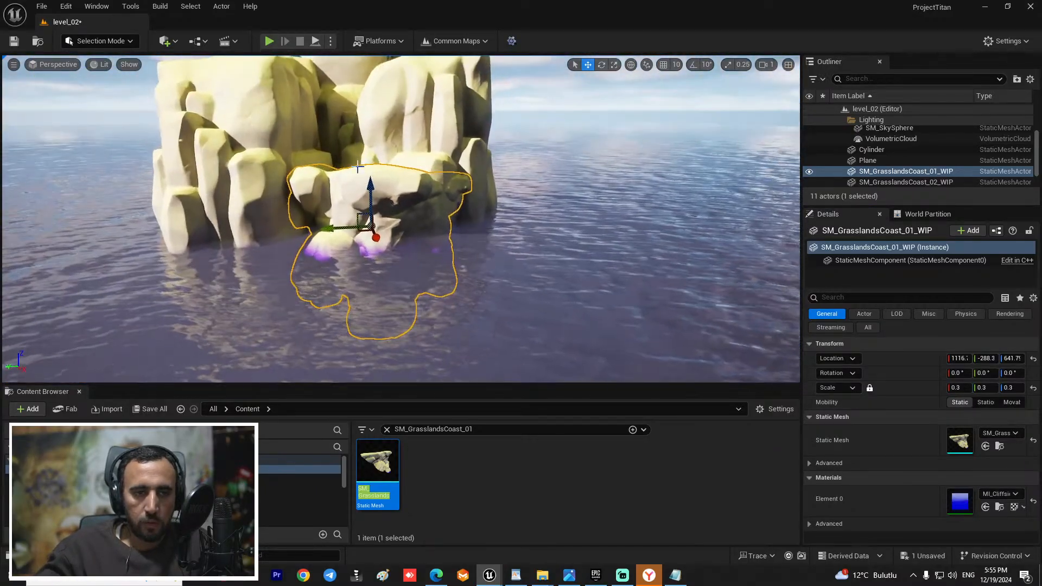
Step: Lower the SM_GrasslandsCoast_01 rock into the water, raise the viewport camera speed to 3, and pull the rock out from the cliff
{"action": "left_click_drag", "start_coordinate": [370, 188], "coordinate": [371, 229]}
{"action": "right_click_drag", "start_coordinate": [371, 229], "coordinate": [375, 195]}
{"action": "key", "text": "e"}
{"action": "left_click", "coordinate": [766, 64]}
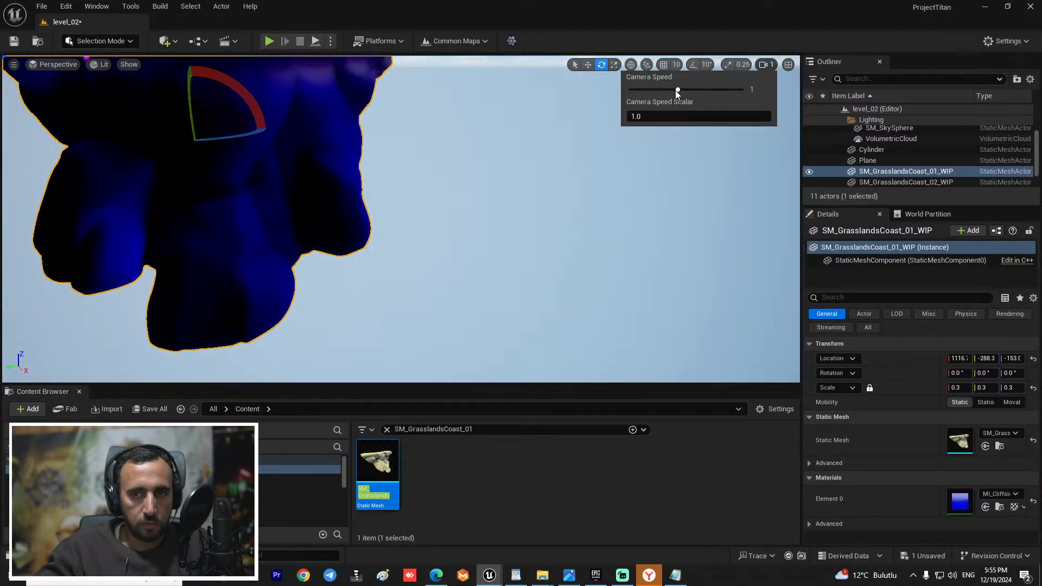
{"action": "right_click_drag", "start_coordinate": [395, 196], "coordinate": [395, 195]}
{"action": "key", "text": "w"}
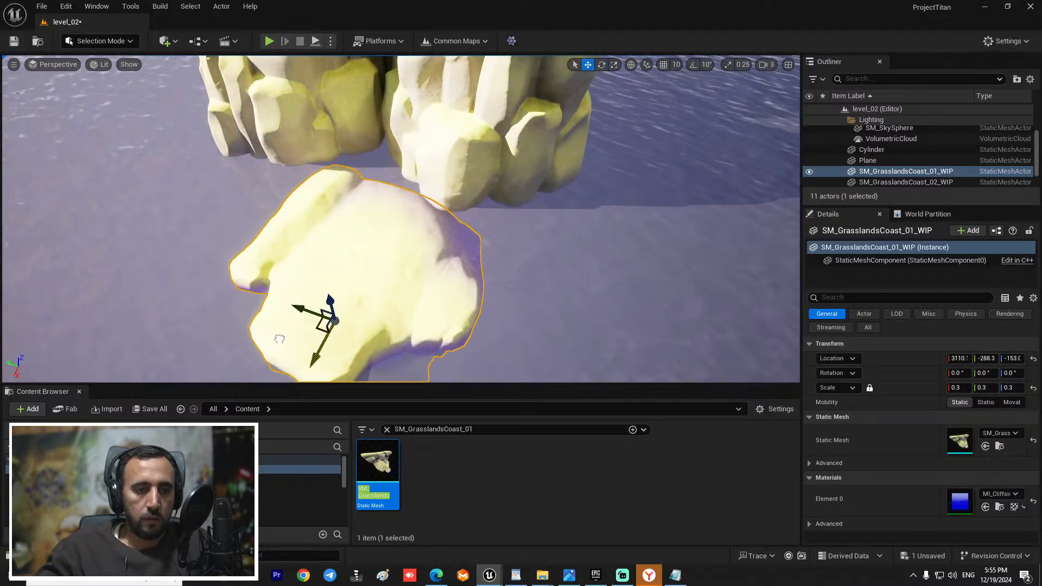
Step: Scale the SM_GrasslandsCoast_01 rock uniformly to about 0.21 and position it on the water at the foot of the left cliff
{"action": "key", "text": "r"}
{"action": "left_click_drag", "start_coordinate": [356, 279], "coordinate": [271, 204]}
{"action": "key", "text": "w"}
{"action": "right_click_drag", "start_coordinate": [271, 204], "coordinate": [320, 200]}
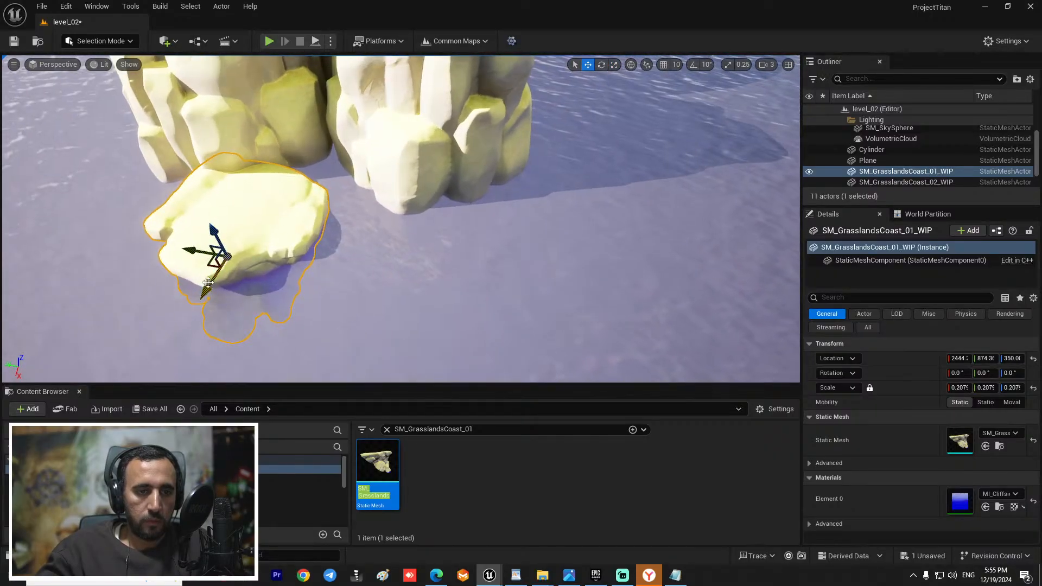
{"action": "left_click_drag", "start_coordinate": [236, 242], "coordinate": [242, 232]}
{"action": "right_click_drag", "start_coordinate": [242, 232], "coordinate": [214, 153]}
{"action": "key", "text": "w"}
{"action": "key", "text": "s"}
{"action": "key", "text": "s"}
{"action": "key", "text": "w"}
Step: Rotate the small rock to about -27° around Z and shift it along Y to about 731 against the left cliff's base
{"action": "left_click", "coordinate": [433, 234]}
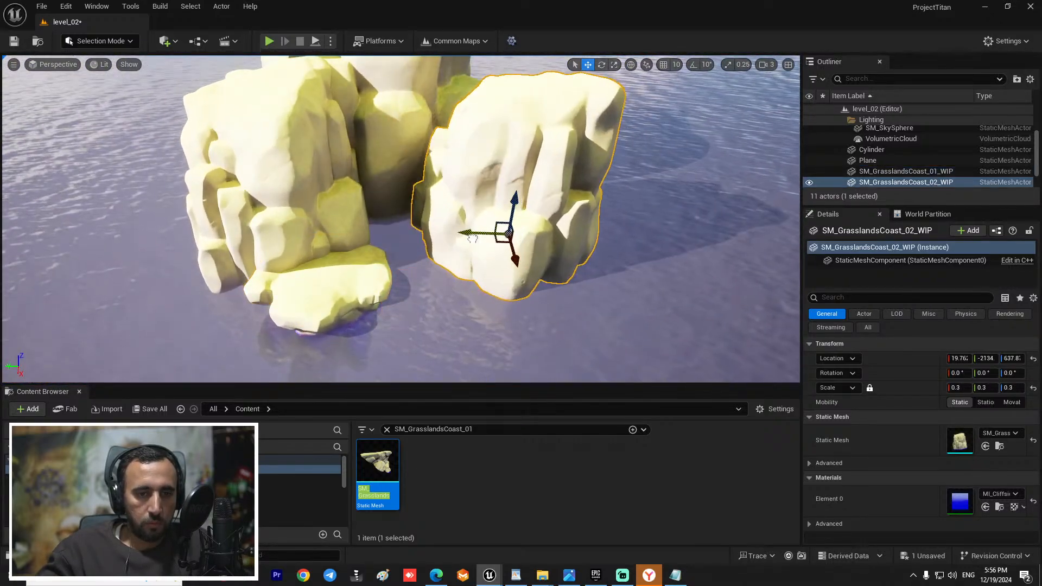
{"action": "right_click_drag", "start_coordinate": [502, 305], "coordinate": [488, 293]}
{"action": "key", "text": "e"}
{"action": "left_click", "coordinate": [353, 208]}
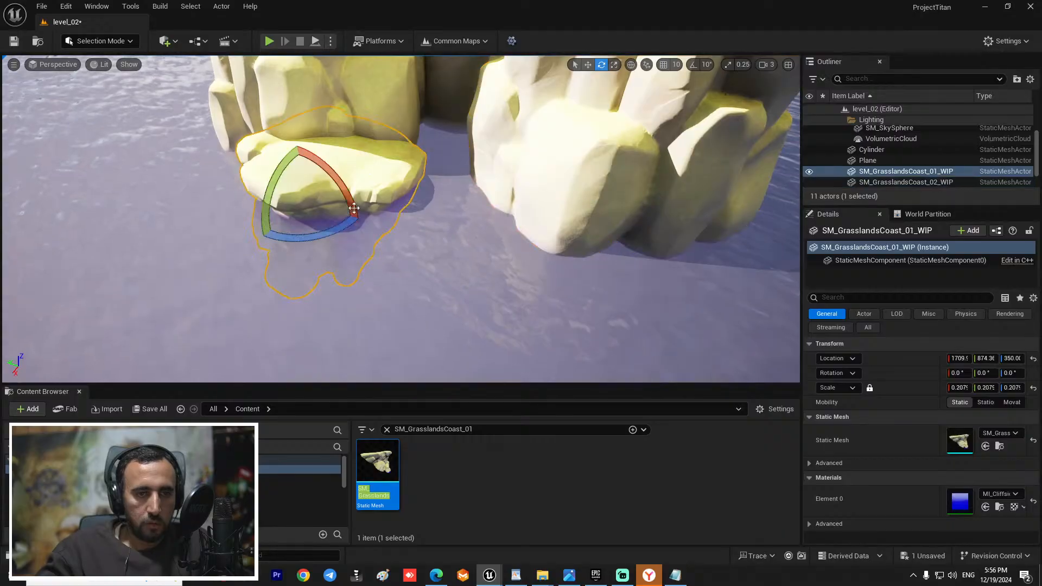
{"action": "left_click_drag", "start_coordinate": [291, 245], "coordinate": [292, 244]}
{"action": "key", "text": "w"}
{"action": "left_click_drag", "start_coordinate": [282, 196], "coordinate": [314, 206]}
{"action": "right_click_drag", "start_coordinate": [391, 274], "coordinate": [390, 217]}
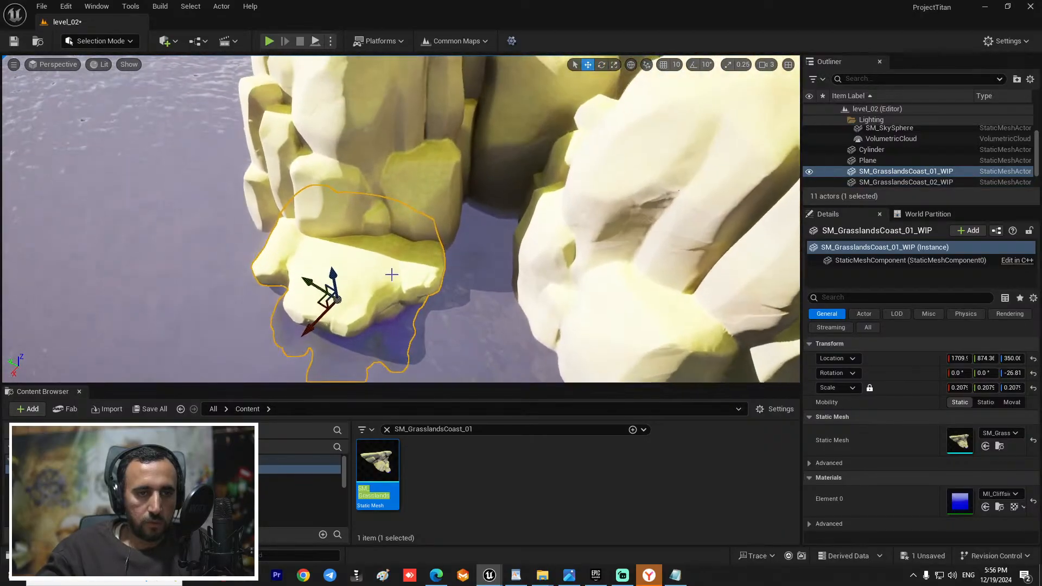
{"action": "left_click_drag", "start_coordinate": [308, 288], "coordinate": [324, 295]}
{"action": "left_click_drag", "start_coordinate": [452, 313], "coordinate": [434, 352]}
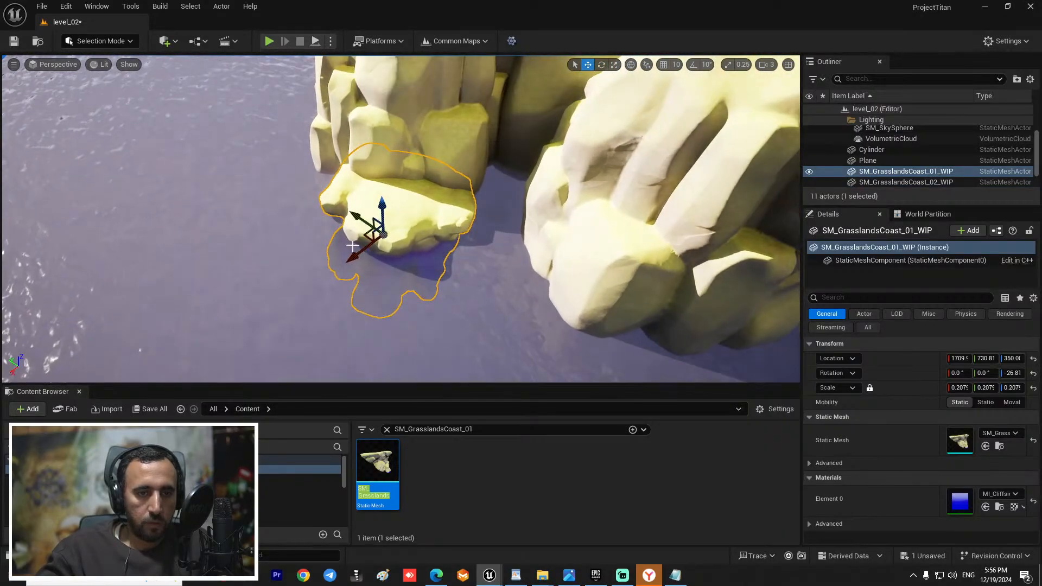
Step: Duplicate the small rock outward from the left cliff, stretch the copy to about 0.31 along X, and adjust its height above the water
{"action": "left_click_drag", "start_coordinate": [352, 246], "coordinate": [335, 280], "text": "alt"}
{"action": "left_click_drag", "start_coordinate": [268, 317], "coordinate": [261, 323]}
{"action": "mouse_move", "coordinate": [411, 264]}
{"action": "right_mouse_down"}
{"action": "mouse_move", "coordinate": [369, 287]}
{"action": "mouse_move", "coordinate": [375, 326]}
{"action": "mouse_move", "coordinate": [411, 263]}
{"action": "right_mouse_up"}
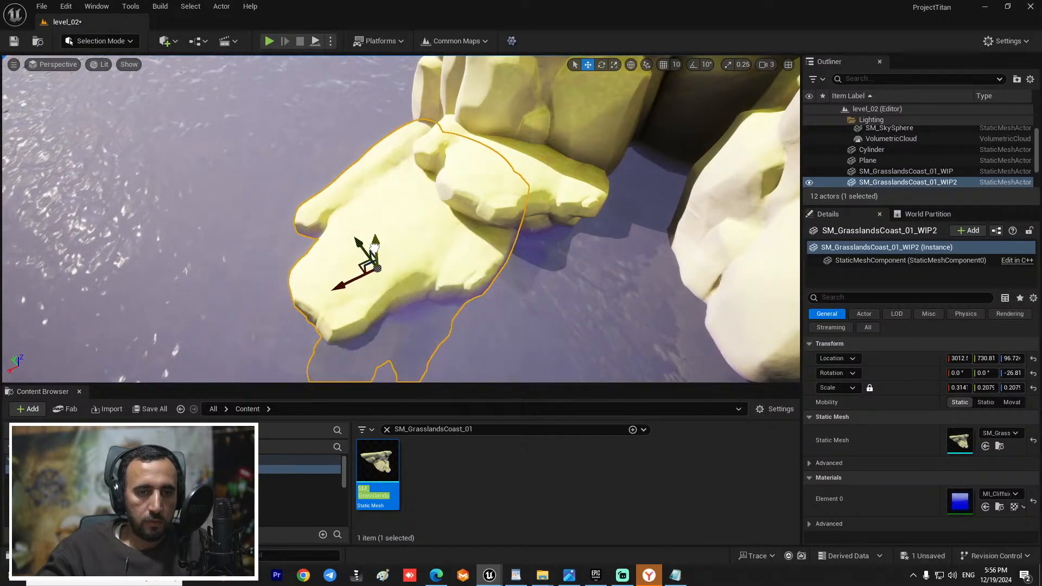
{"action": "left_click_drag", "start_coordinate": [372, 246], "coordinate": [371, 237]}
{"action": "mouse_move", "coordinate": [494, 266]}
{"action": "right_mouse_down"}
{"action": "mouse_move", "coordinate": [507, 263]}
{"action": "mouse_move", "coordinate": [502, 223]}
{"action": "mouse_move", "coordinate": [495, 266]}
{"action": "right_mouse_up"}
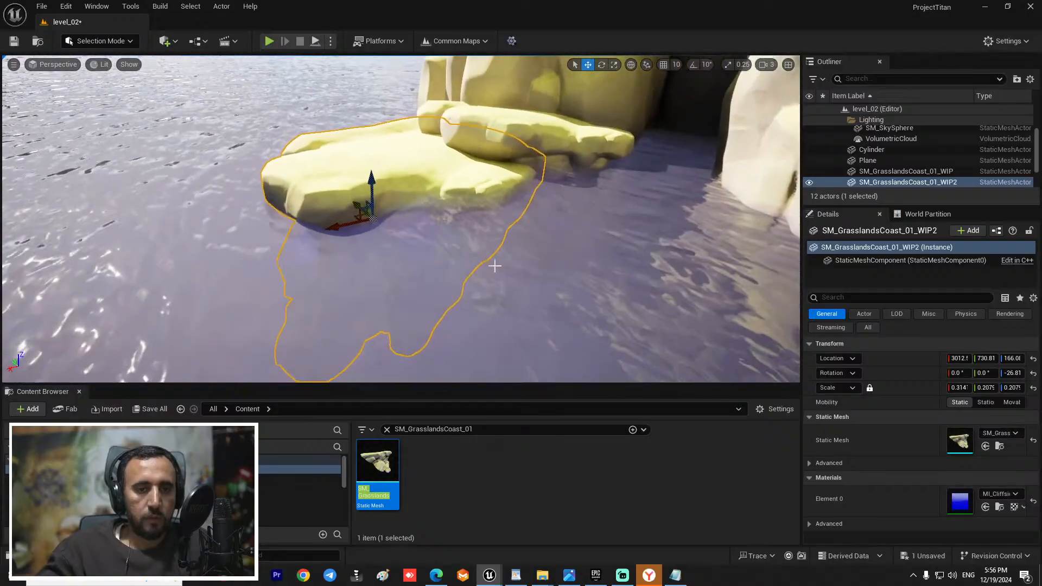
{"action": "left_click_drag", "start_coordinate": [371, 182], "coordinate": [370, 164]}
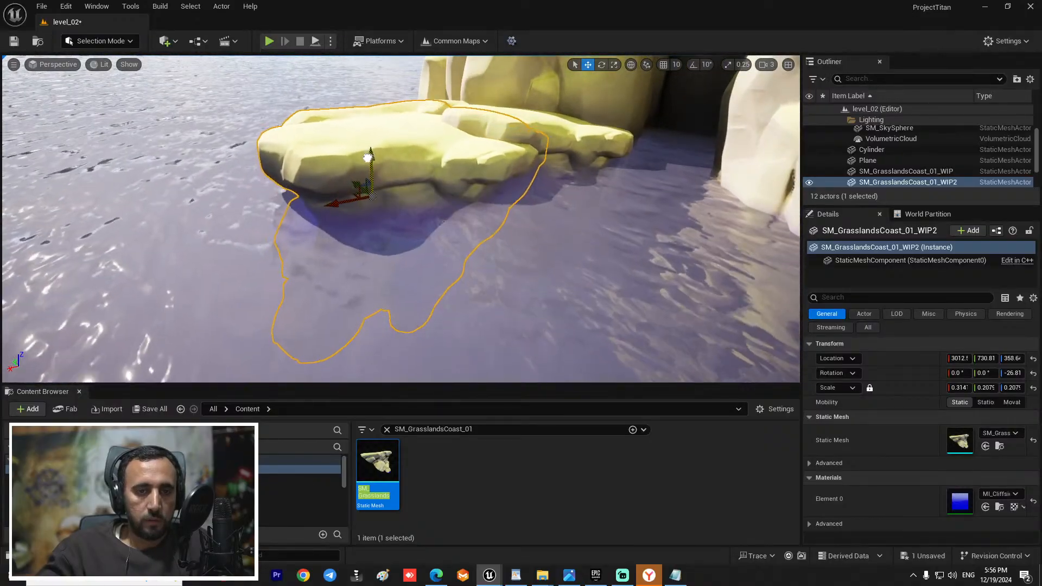
Step: Select both low rocks at the left cliff, lower them together into the water, and tilt them slightly
{"action": "left_click", "coordinate": [581, 116], "text": "ctrl"}
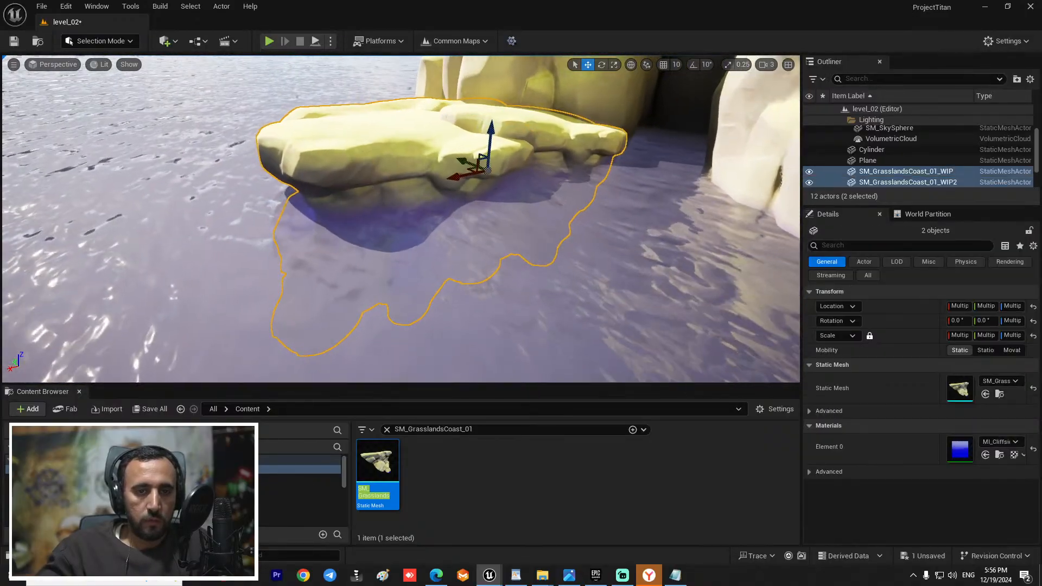
{"action": "left_click_drag", "start_coordinate": [492, 130], "coordinate": [450, 166]}
{"action": "key", "text": "e"}
{"action": "key", "text": "a"}
{"action": "right_click_drag", "start_coordinate": [625, 254], "coordinate": [744, 280]}
{"action": "key", "text": "w"}
{"action": "left_click", "coordinate": [353, 248]}
{"action": "right_click_drag", "start_coordinate": [353, 248], "coordinate": [388, 241]}
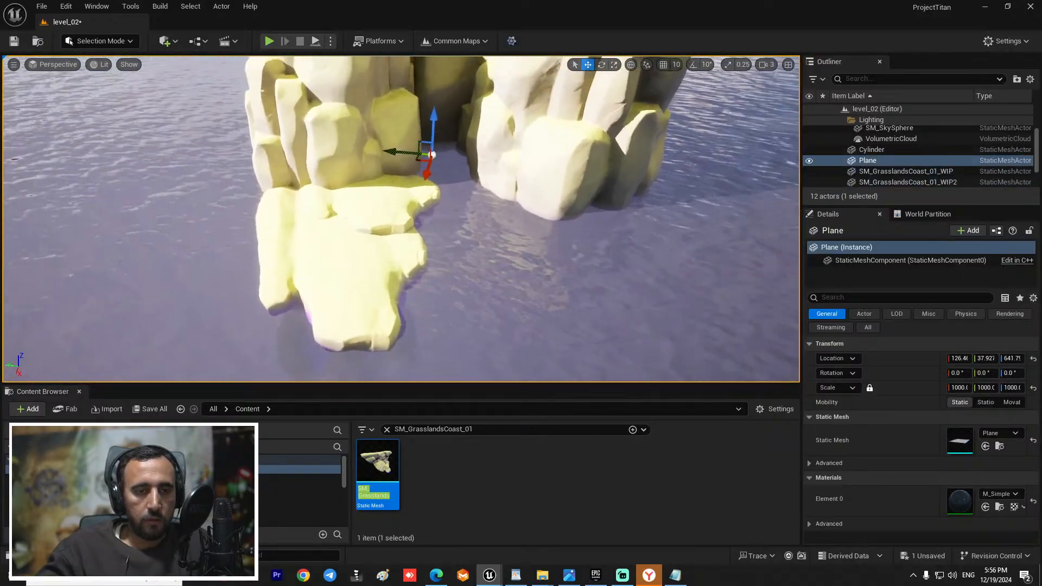
Step: Duplicate the outer low rock over to the right cliff, rotate the copy to about -17.6° around Z, and place it at the cliff's foot
{"action": "left_click", "coordinate": [364, 265]}
{"action": "left_click_drag", "start_coordinate": [312, 286], "coordinate": [543, 314], "text": "alt"}
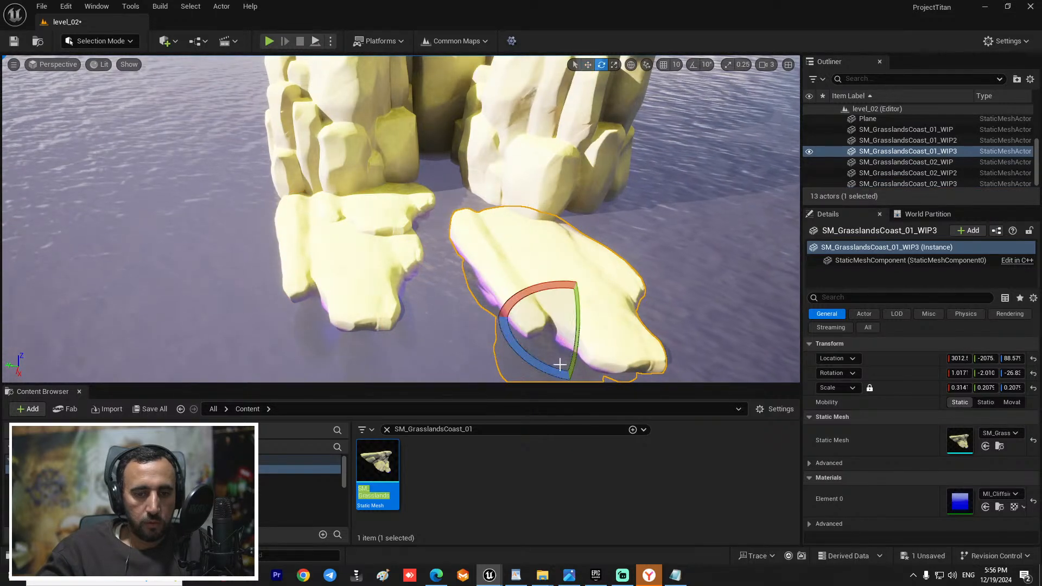
{"action": "right_click_drag", "start_coordinate": [547, 374], "coordinate": [637, 409]}
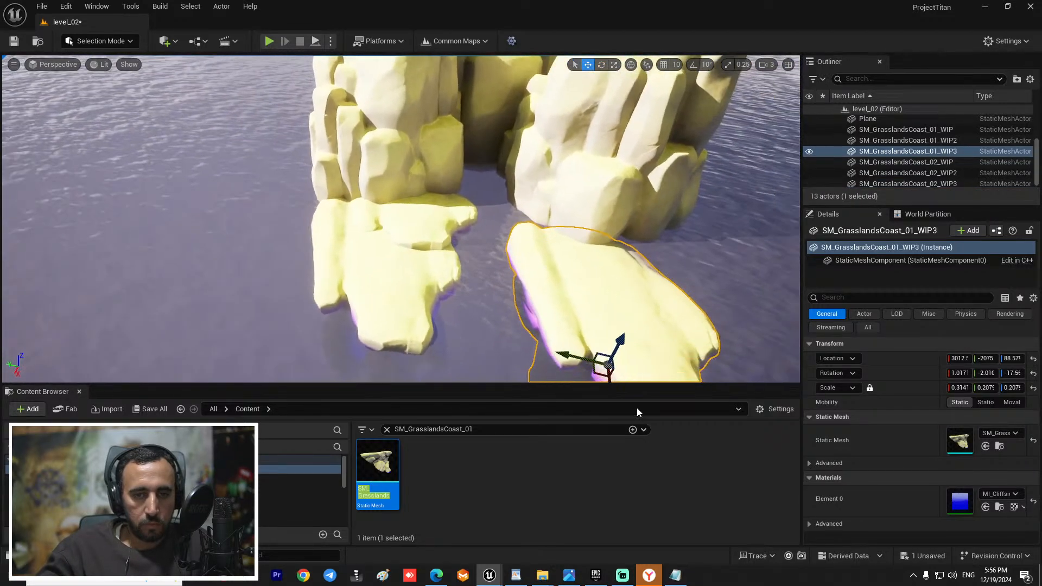
{"action": "right_click_drag", "start_coordinate": [601, 367], "coordinate": [548, 270]}
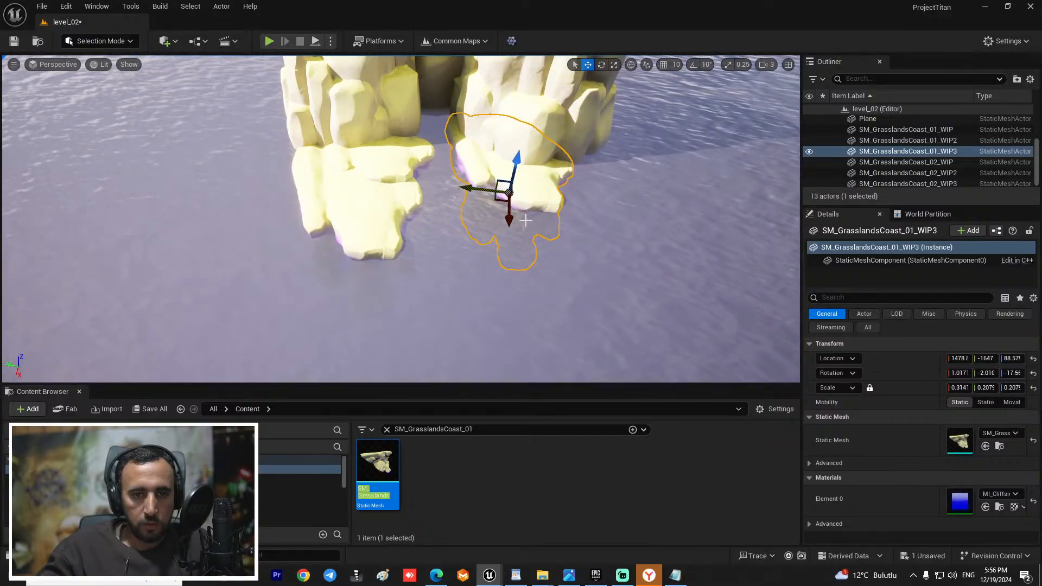
Step: Duplicate the low rock at the right cliff outward over the water and turn the copy to about -192° around Z
{"action": "left_click_drag", "start_coordinate": [515, 216], "coordinate": [507, 248], "text": "alt"}
{"action": "key", "text": "w"}
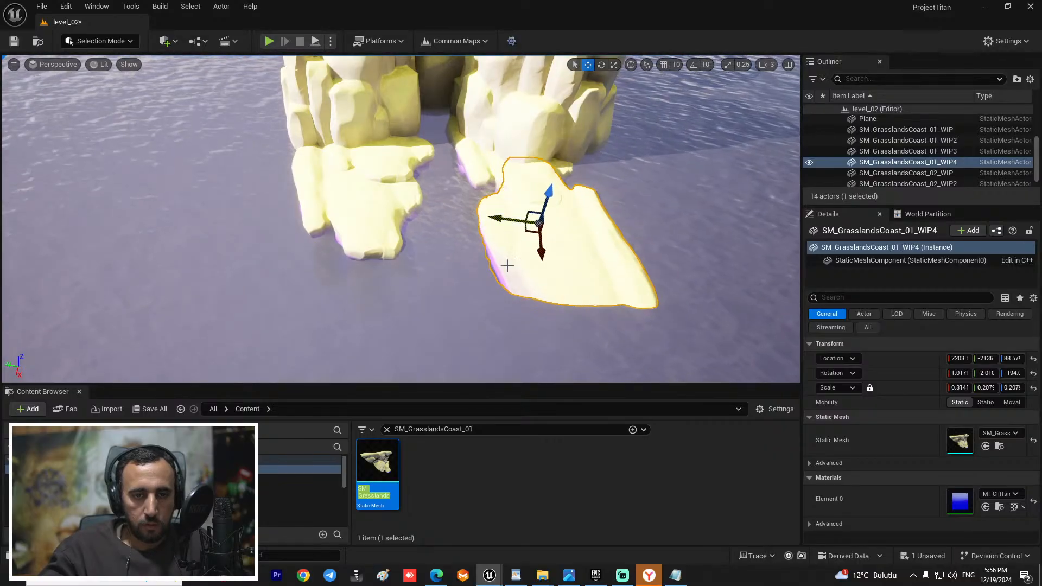
{"action": "right_click_drag", "start_coordinate": [508, 266], "coordinate": [497, 200]}
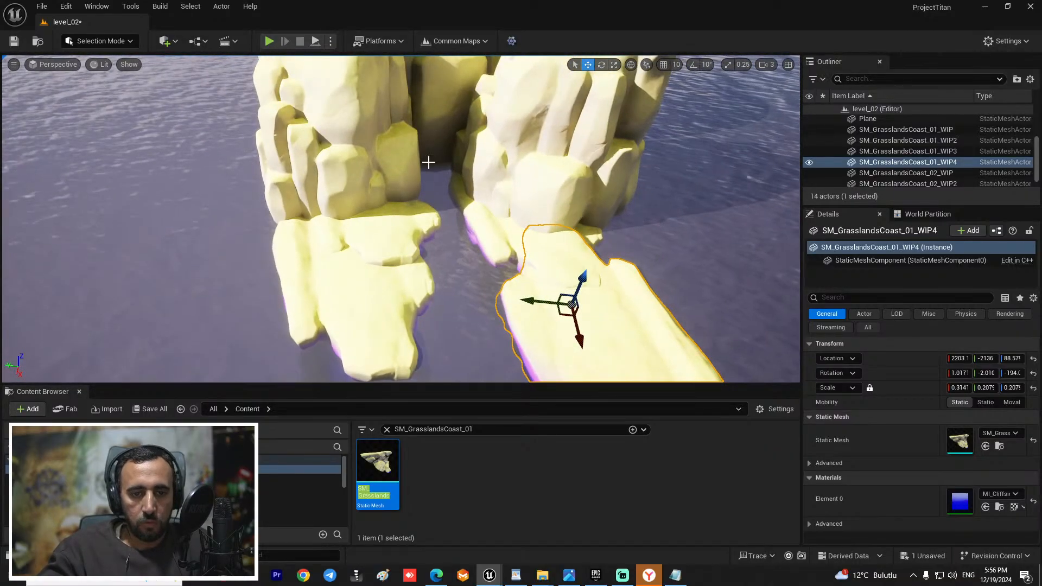
{"action": "right_click_drag", "start_coordinate": [460, 247], "coordinate": [519, 272]}
{"action": "key", "text": "e"}
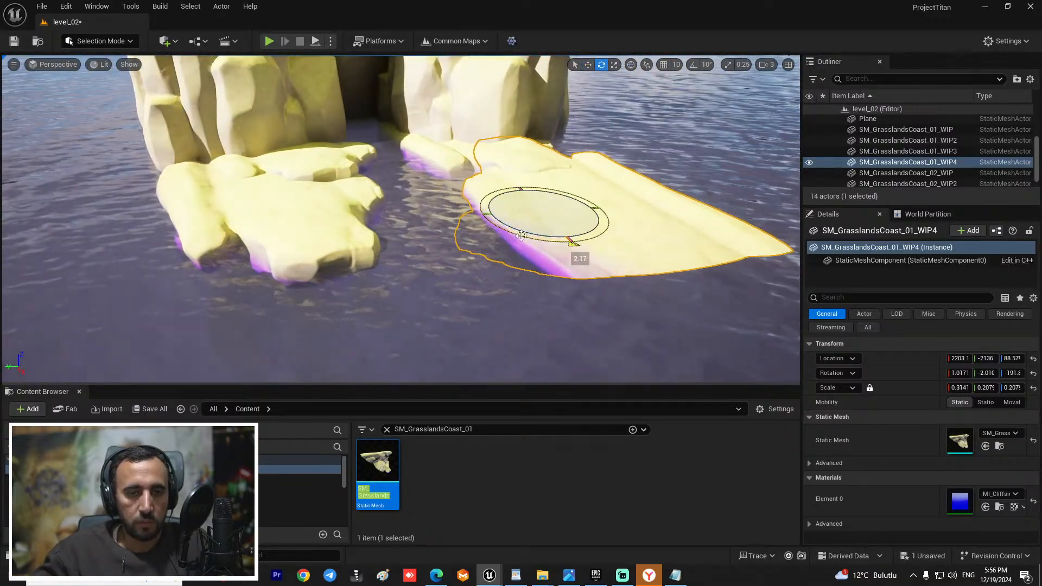
{"action": "key", "text": "w"}
{"action": "right_click_drag", "start_coordinate": [521, 236], "coordinate": [576, 230]}
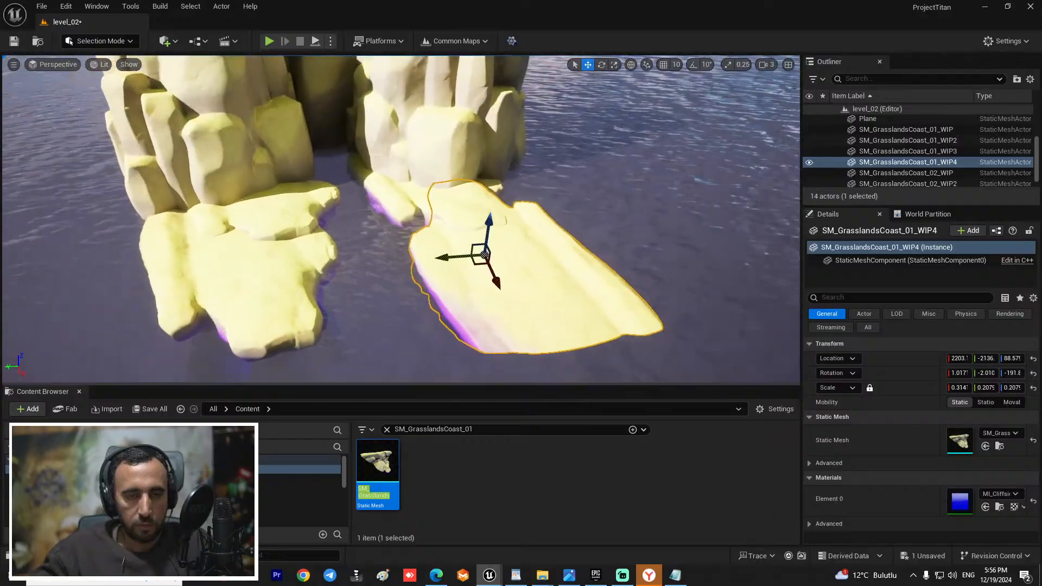
{"action": "right_click_drag", "start_coordinate": [564, 269], "coordinate": [412, 276]}
Step: Rotate the newest rock copy to about -356° around Z and move it outward in front of the right cliff to about X 3273, Y -1964
{"action": "key", "text": "e"}
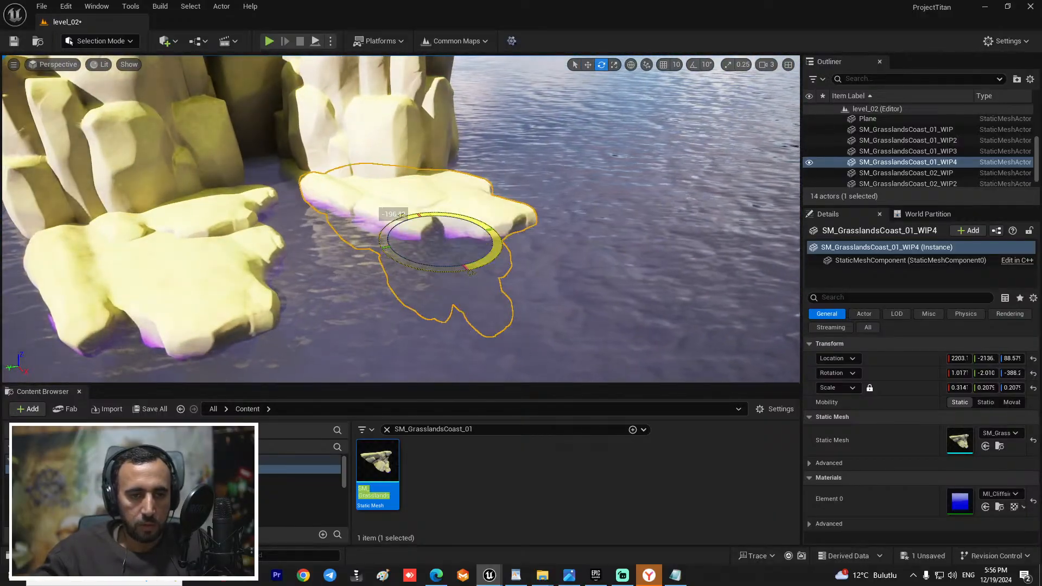
{"action": "left_click_drag", "start_coordinate": [471, 273], "coordinate": [473, 272]}
{"action": "right_click_drag", "start_coordinate": [473, 271], "coordinate": [513, 293]}
{"action": "key", "text": "w"}
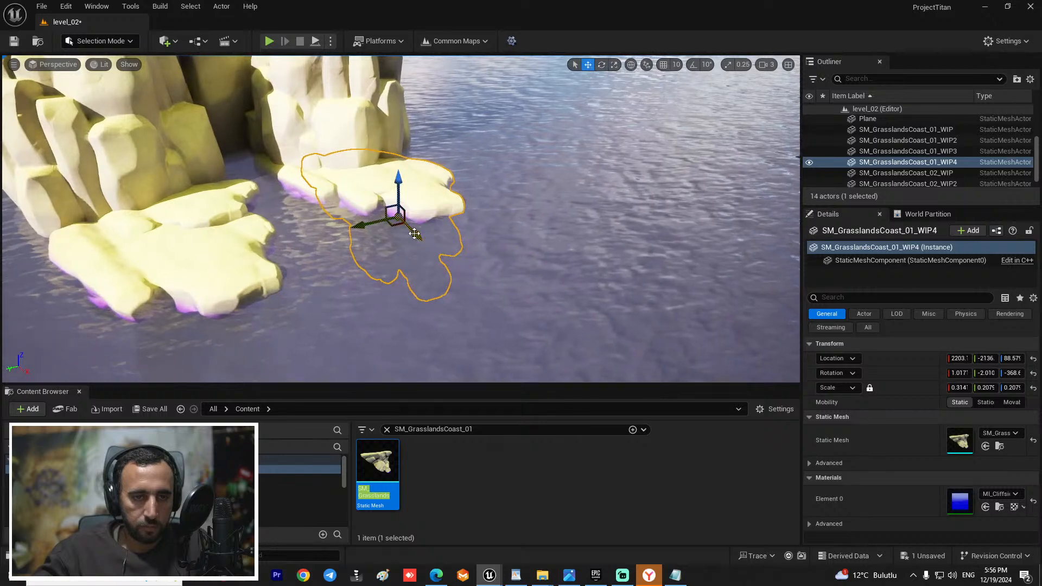
{"action": "right_click_drag", "start_coordinate": [403, 264], "coordinate": [429, 264]}
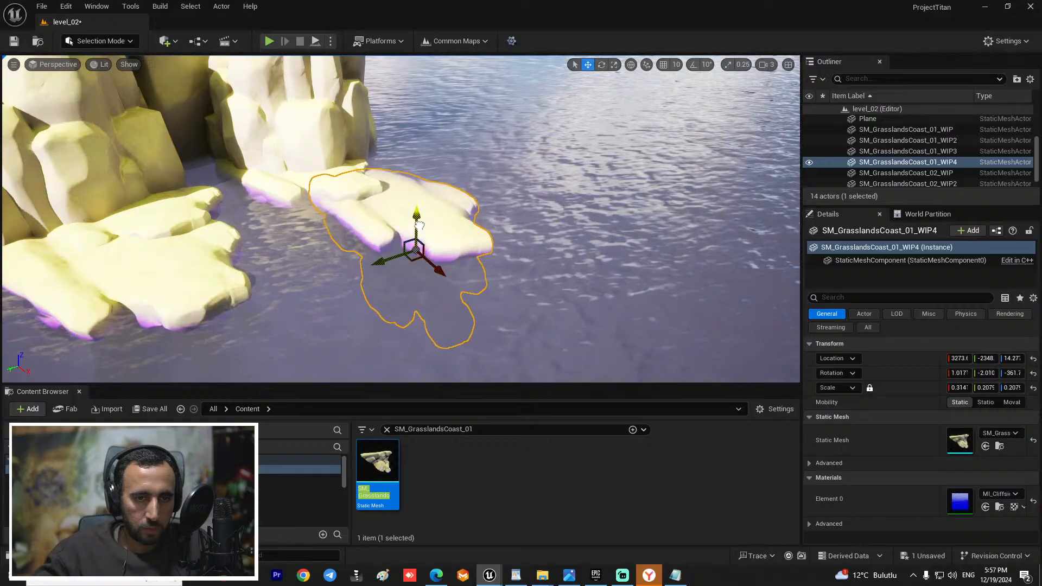
{"action": "right_click_drag", "start_coordinate": [419, 227], "coordinate": [529, 239]}
{"action": "left_click_drag", "start_coordinate": [588, 308], "coordinate": [535, 270]}
{"action": "key", "text": "w"}
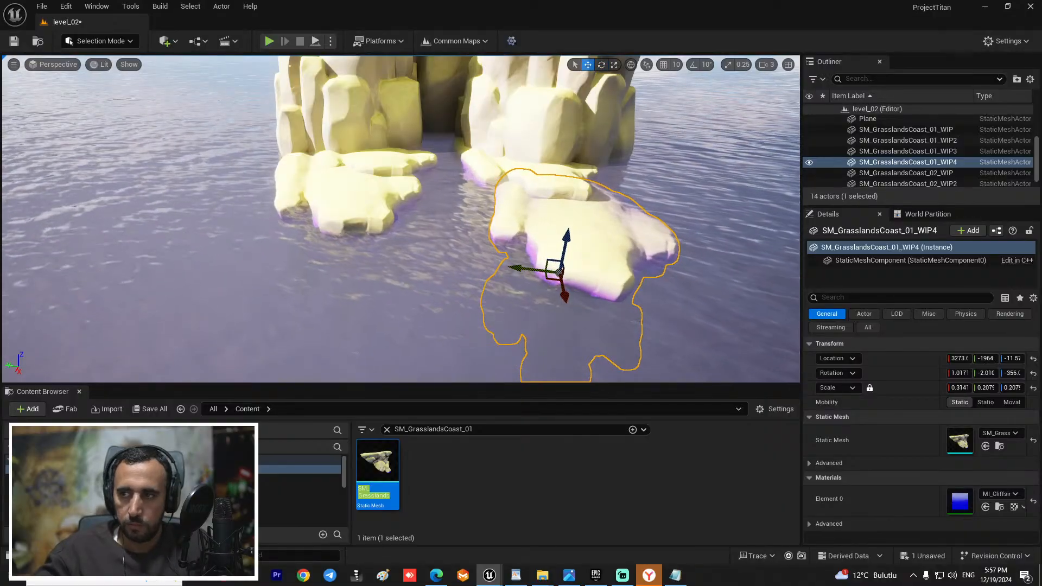
Step: Save level_02 with the new rock arrangement
{"action": "right_click_drag", "start_coordinate": [267, 189], "coordinate": [262, 141]}
{"action": "key", "text": "w"}
{"action": "key", "text": "s"}
{"action": "right_click_drag", "start_coordinate": [223, 226], "coordinate": [296, 231]}
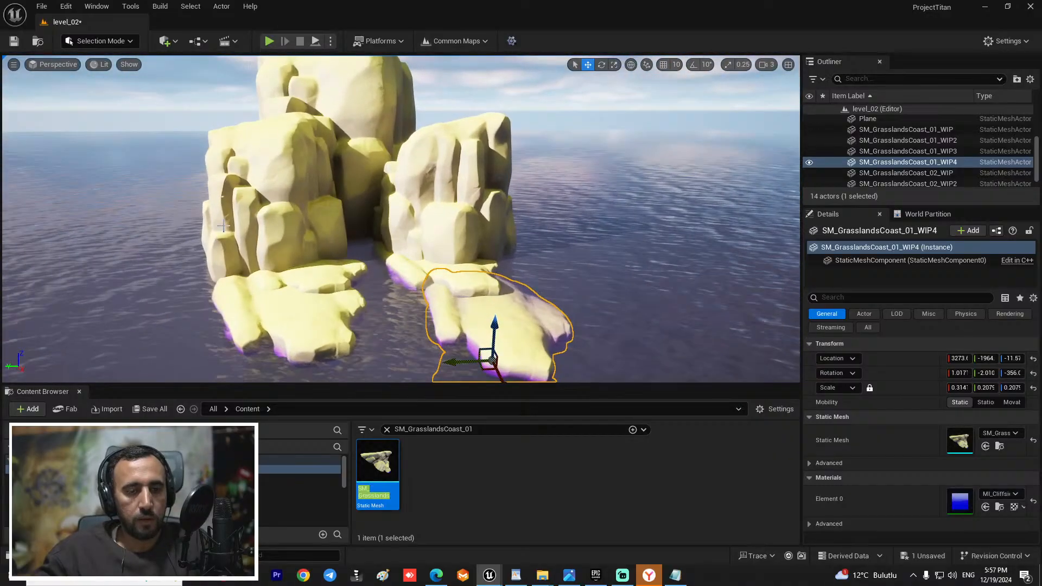
{"action": "left_click", "coordinate": [115, 40]}
Step: Add a Post Process Volume in front of the cliffs and enable its Infinite Extent (Unbound) option
{"action": "left_click", "coordinate": [164, 41]}
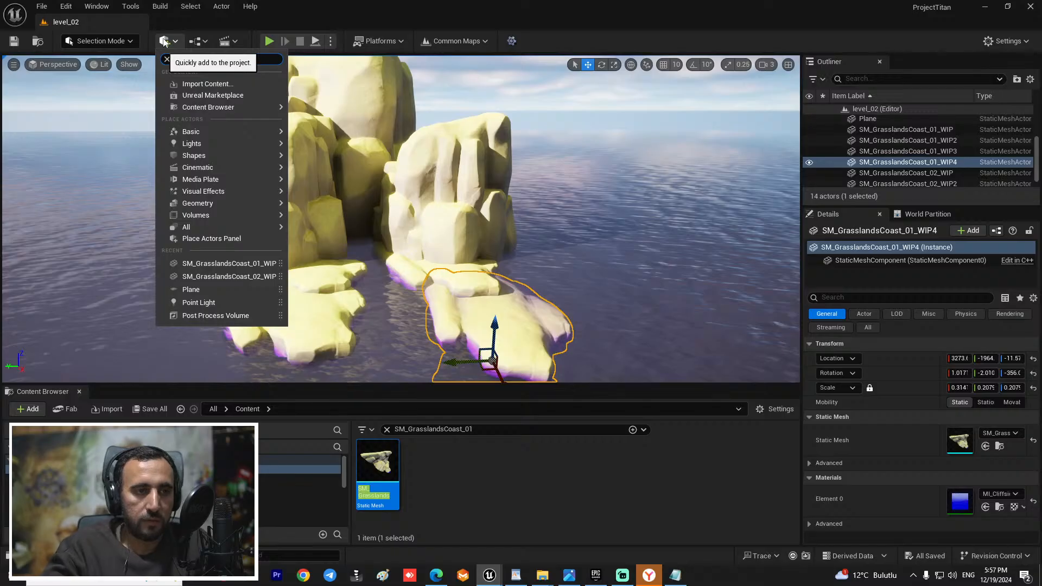
{"action": "type", "text": "post"}
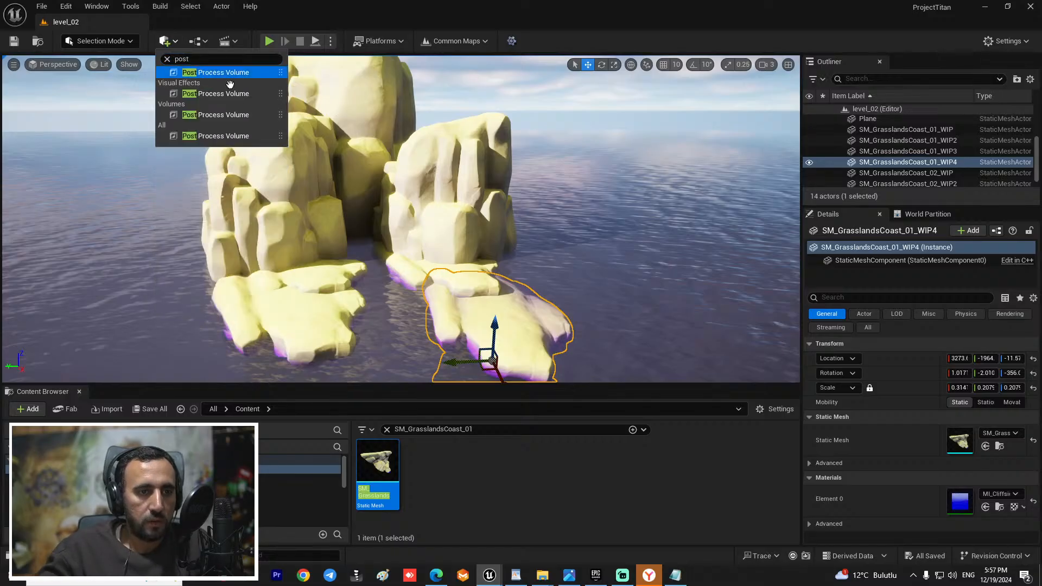
{"action": "left_click_drag", "start_coordinate": [228, 80], "coordinate": [396, 292]}
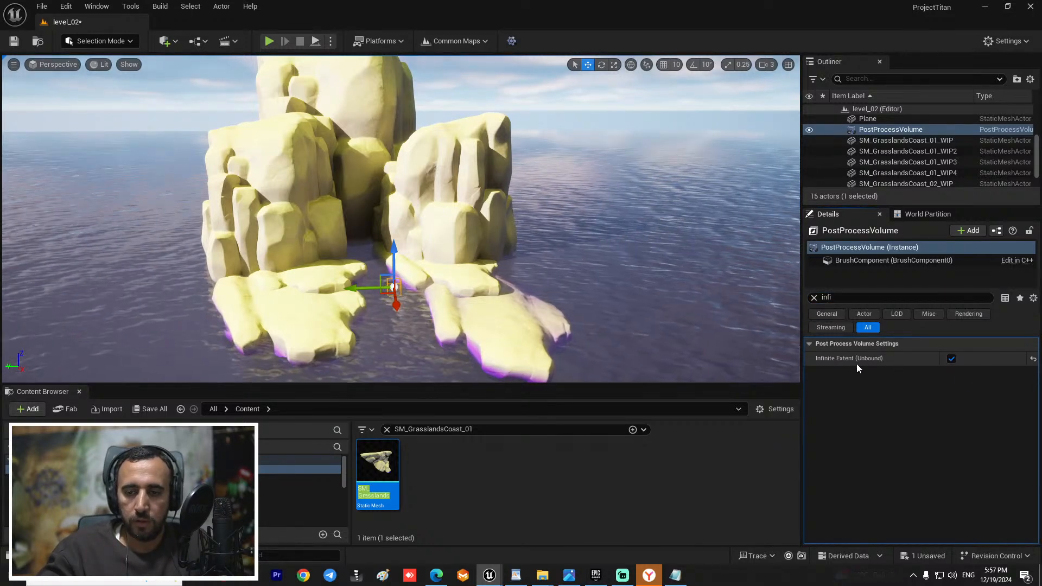
{"action": "left_click", "coordinate": [814, 297]}
Step: Look through the Post Process Volume's lens settings and expand the Exposure section to examine its compensation and brightness options
{"action": "scroll", "coordinate": [952, 468], "scroll_direction": "down", "scroll_amount": 5}
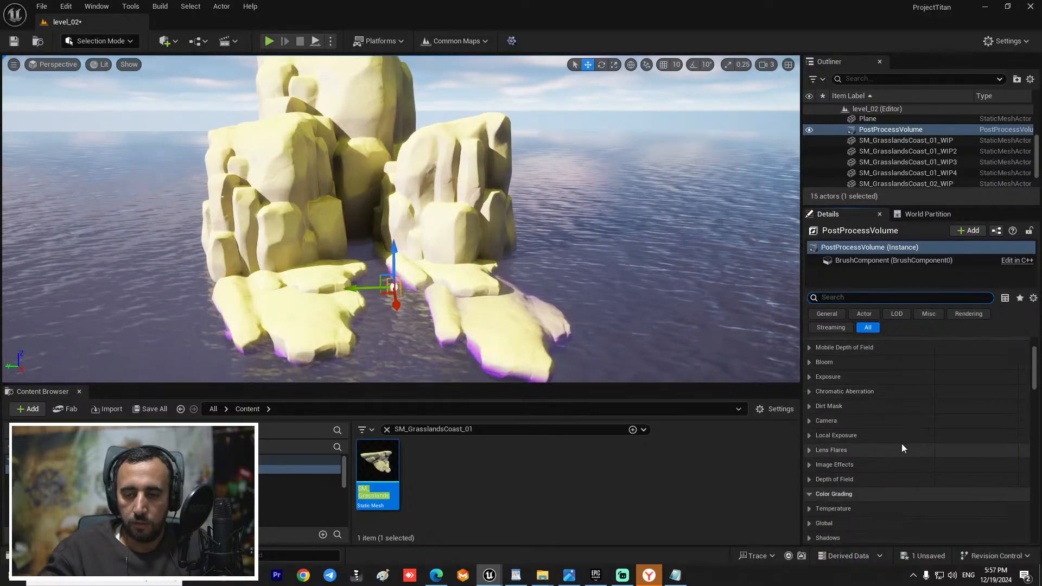
{"action": "scroll", "coordinate": [901, 393], "scroll_direction": "up", "scroll_amount": 2}
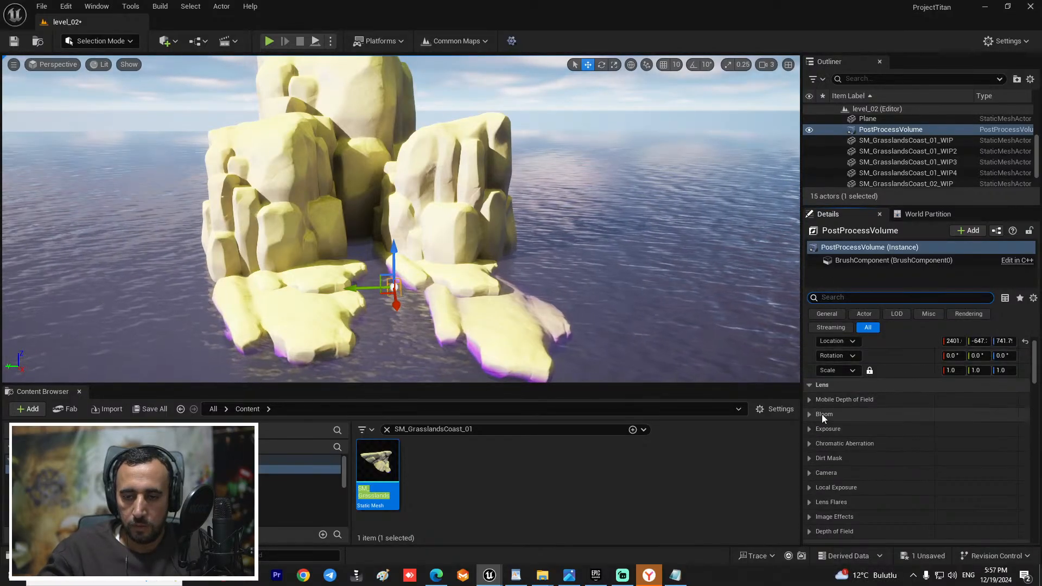
{"action": "scroll", "coordinate": [872, 425], "scroll_direction": "down", "scroll_amount": 1}
{"action": "left_click", "coordinate": [810, 409]}
{"action": "scroll", "coordinate": [960, 446], "scroll_direction": "down", "scroll_amount": 1}
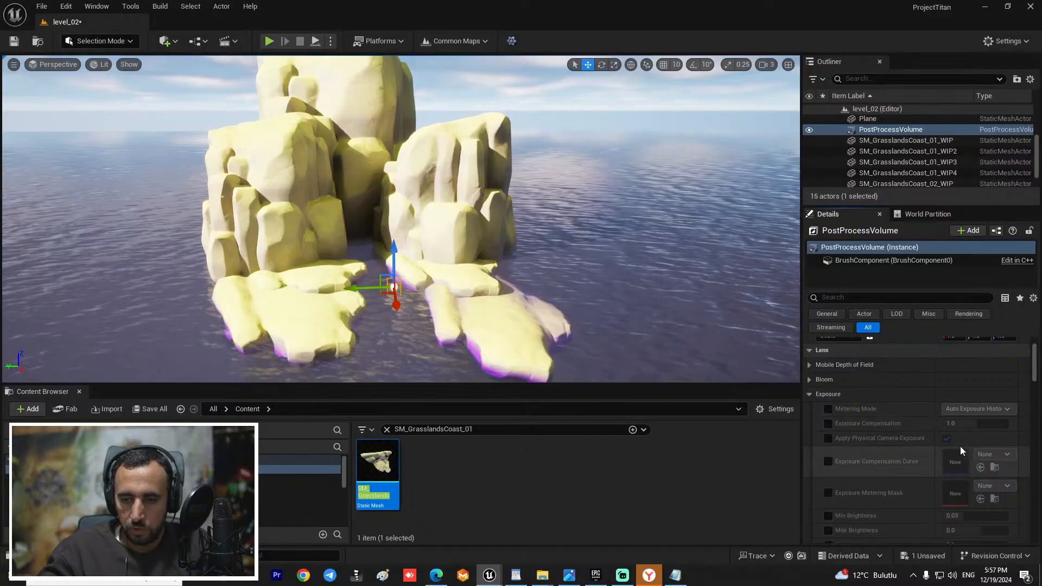
{"action": "scroll", "coordinate": [959, 446], "scroll_direction": "down", "scroll_amount": 1}
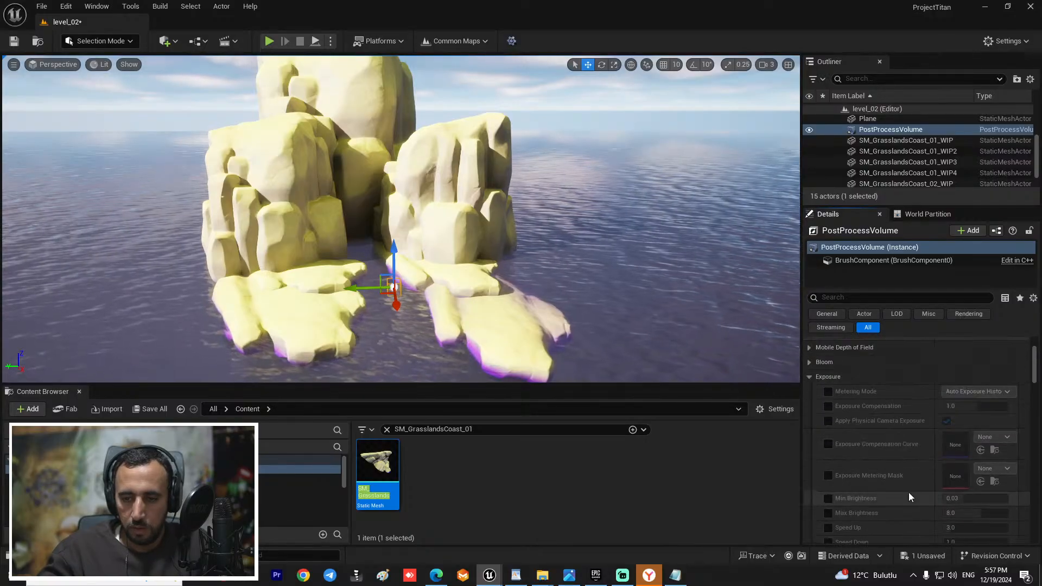
{"action": "scroll", "coordinate": [842, 379], "scroll_direction": "up", "scroll_amount": 2}
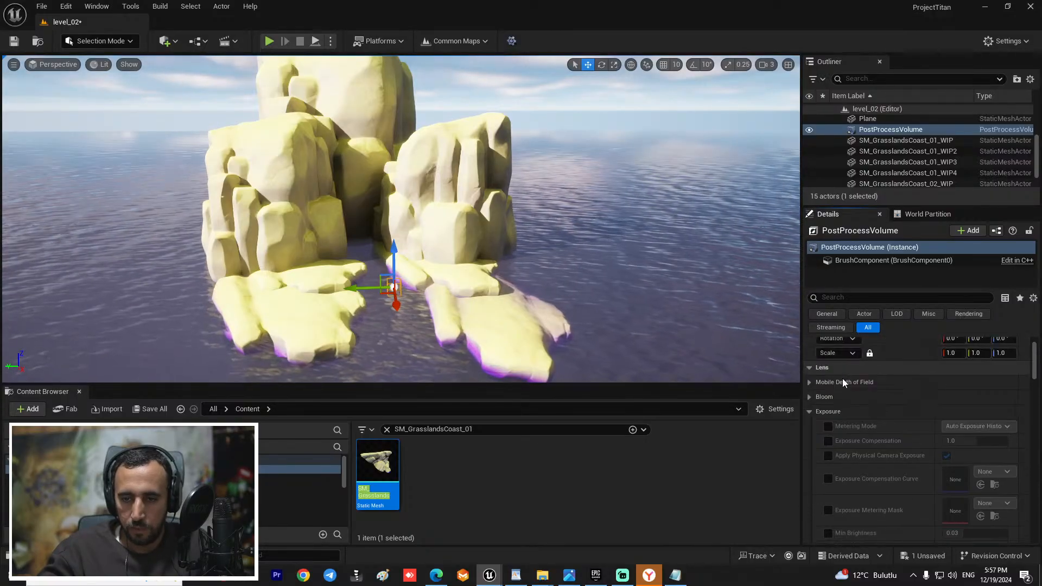
{"action": "scroll", "coordinate": [844, 383], "scroll_direction": "up", "scroll_amount": 2}
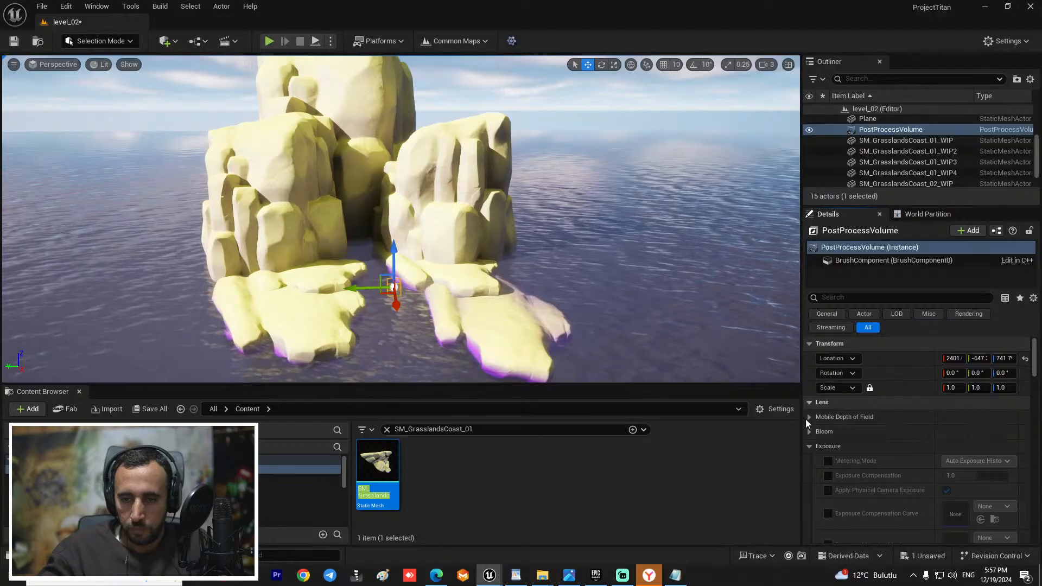
{"action": "left_click", "coordinate": [809, 446]}
{"action": "scroll", "coordinate": [868, 452], "scroll_direction": "down", "scroll_amount": 4}
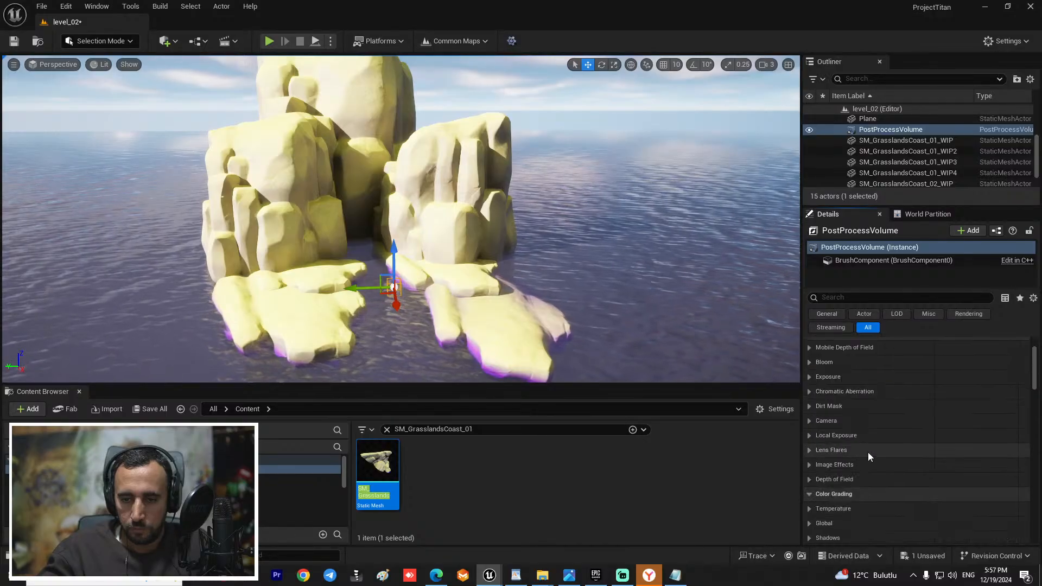
{"action": "left_click", "coordinate": [820, 377]}
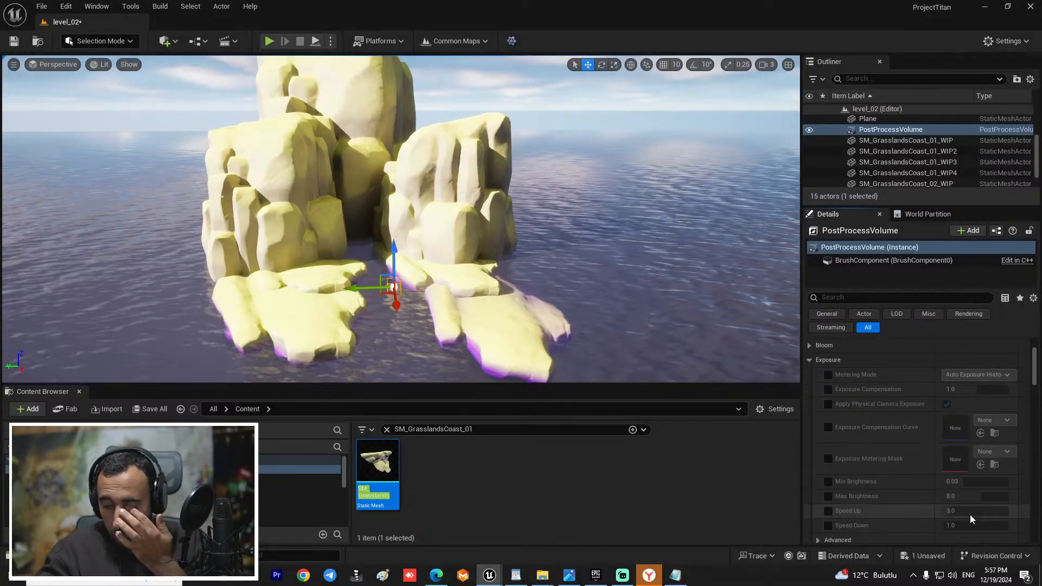
Step: Enable the Post Process Volume's Min Brightness and Max Brightness exposure overrides and set both to 1.0
{"action": "scroll", "coordinate": [906, 490], "scroll_direction": "down", "scroll_amount": 3}
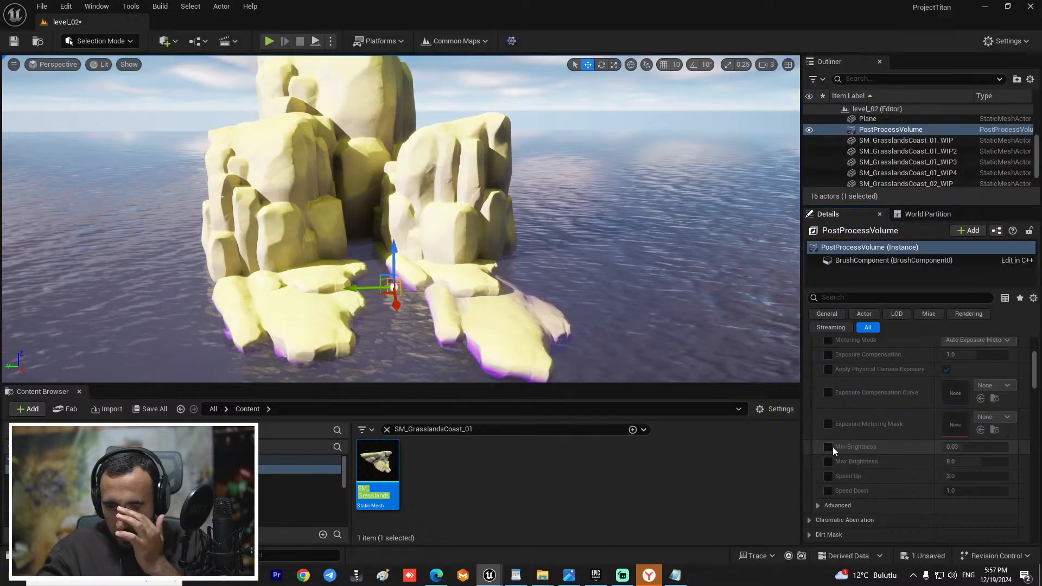
{"action": "left_click", "coordinate": [829, 447]}
{"action": "left_click", "coordinate": [828, 461]}
{"action": "left_click", "coordinate": [969, 447]}
{"action": "type", "text": "1"}
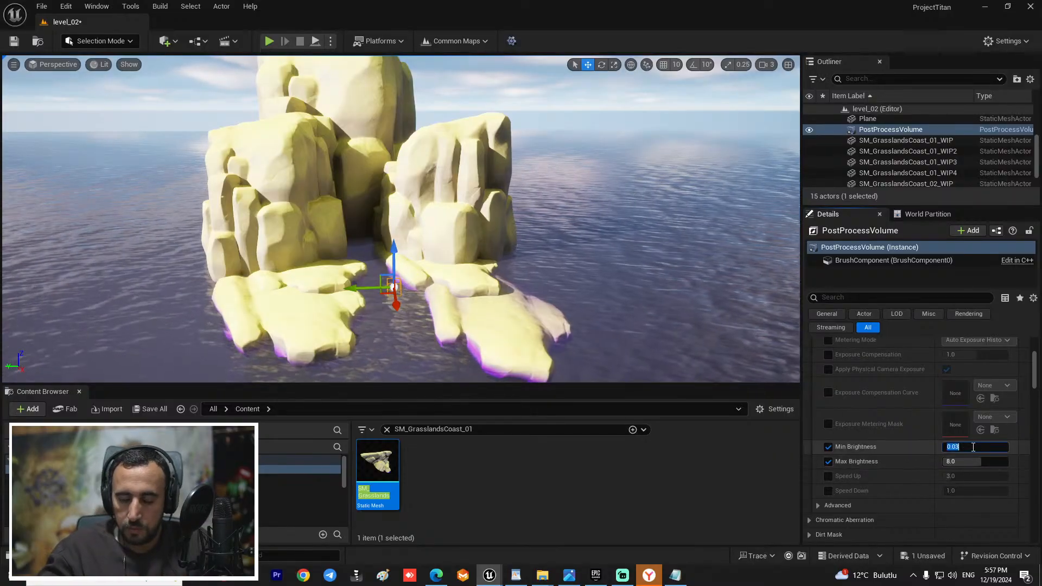
{"action": "key", "text": "Return"}
{"action": "left_click", "coordinate": [983, 462]}
{"action": "type", "text": "1"}
{"action": "key", "text": "Return"}
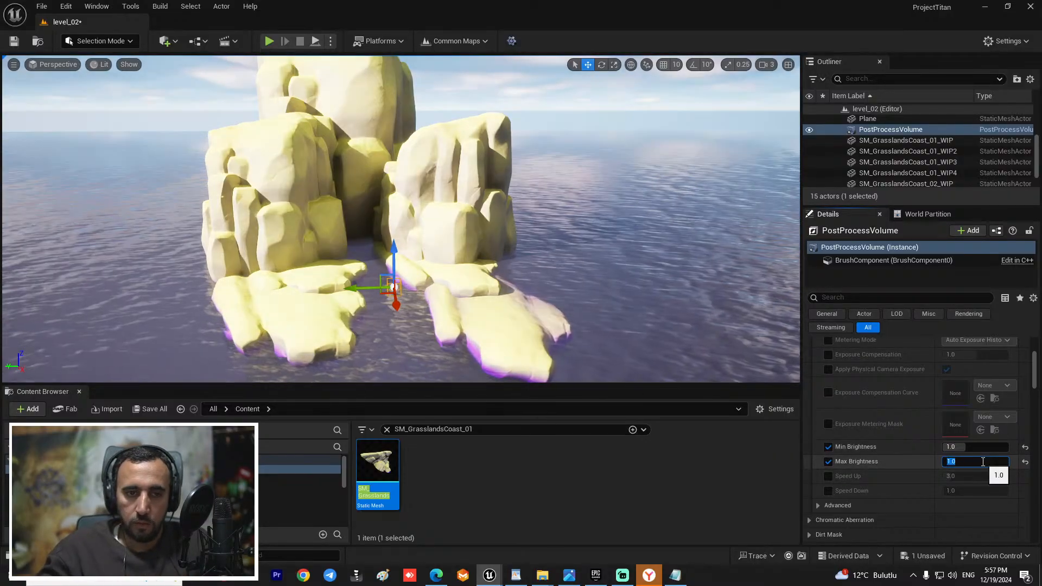
Step: Delete the BP_TODManager actor from the level's Lighting folder
{"action": "mouse_move", "coordinate": [542, 233]}
{"action": "right_mouse_down"}
{"action": "mouse_move", "coordinate": [500, 277]}
{"action": "mouse_move", "coordinate": [521, 217]}
{"action": "mouse_move", "coordinate": [521, 271]}
{"action": "mouse_move", "coordinate": [543, 247]}
{"action": "right_mouse_up"}
{"action": "left_click_drag", "start_coordinate": [909, 209], "coordinate": [909, 333]}
{"action": "left_click", "coordinate": [889, 134]}
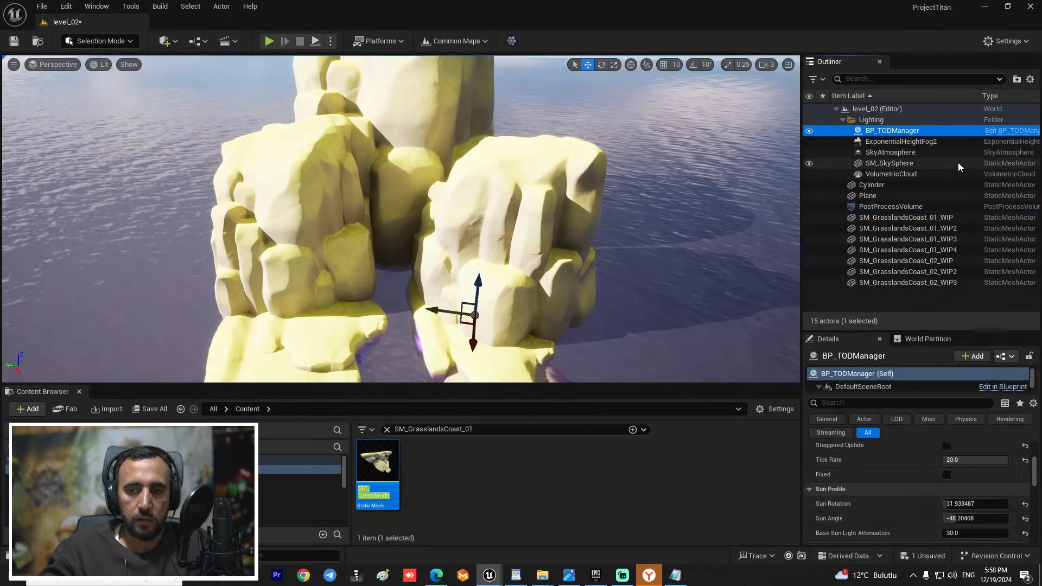
{"action": "left_click", "coordinate": [891, 143]}
{"action": "left_click", "coordinate": [891, 131]}
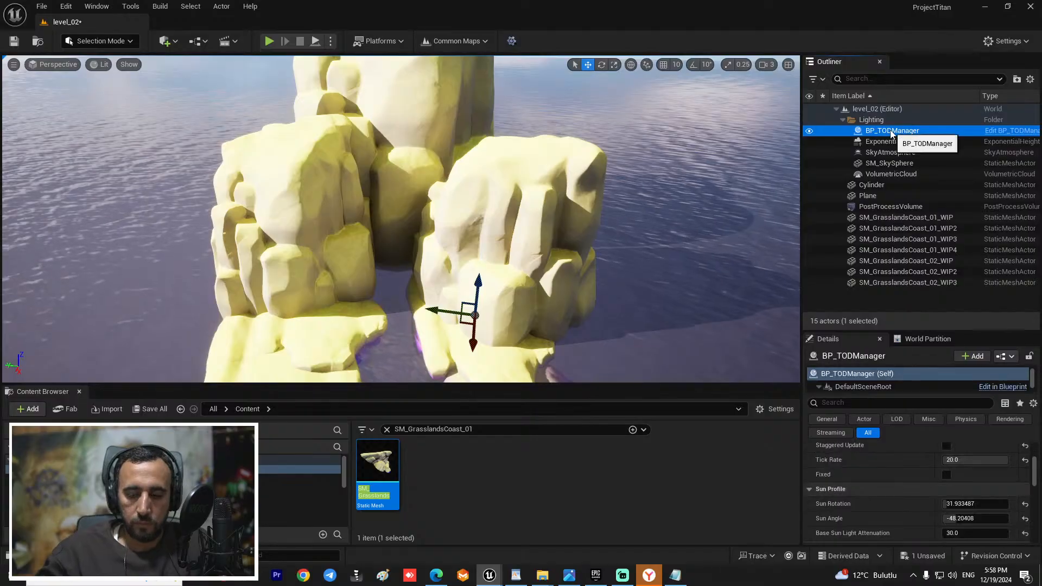
{"action": "key", "text": "Delete"}
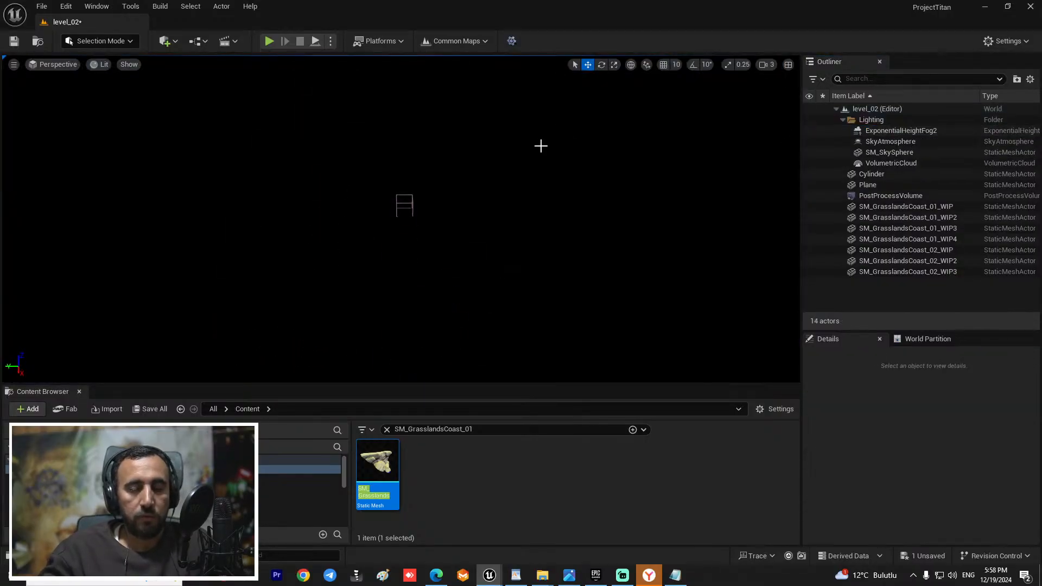
Step: Find the HDRI Backdrop actor by searching for "hdr" and place it in the level
{"action": "left_click", "coordinate": [166, 41]}
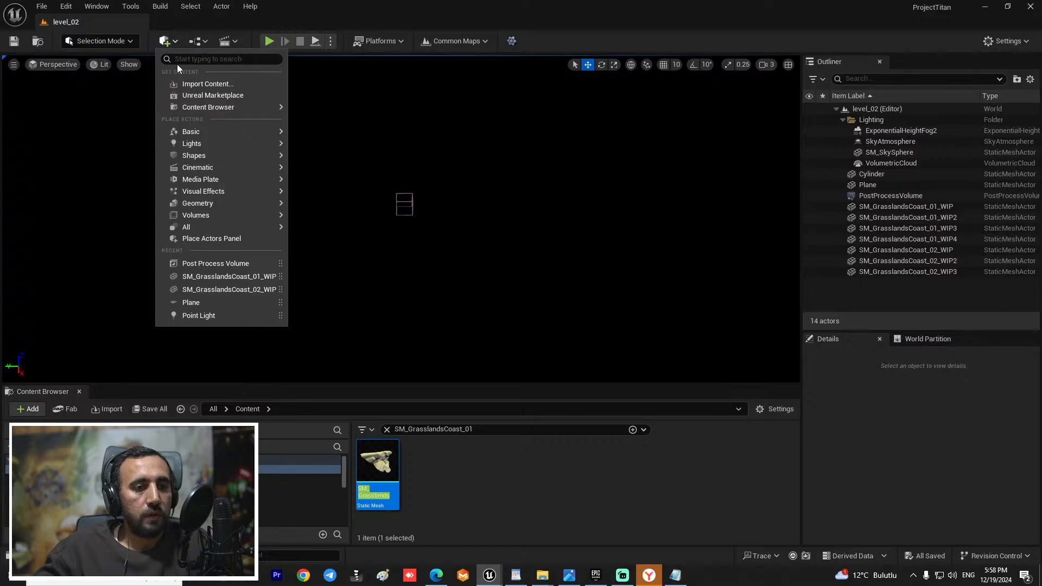
{"action": "type", "text": "hd"}
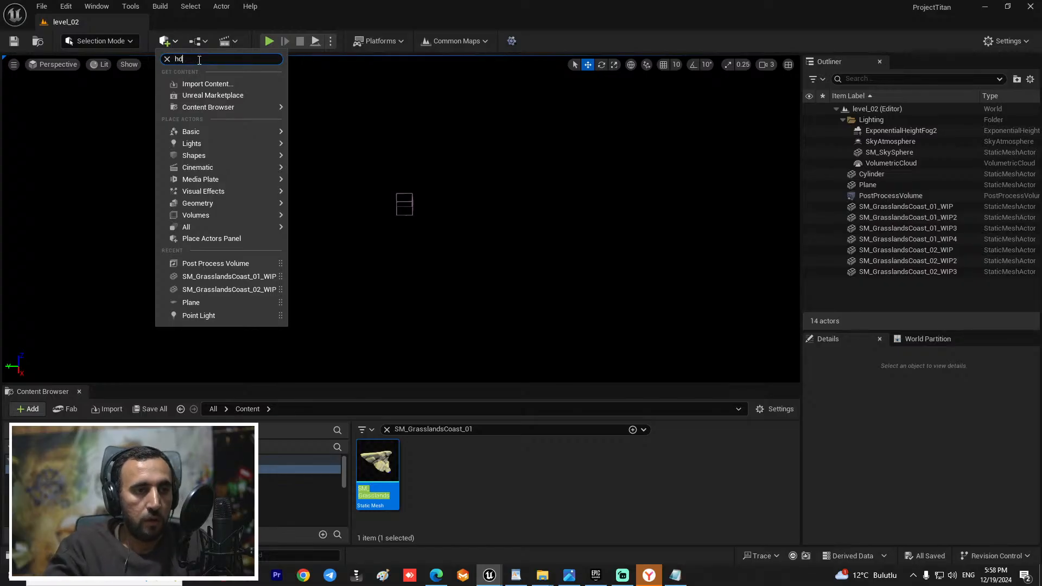
{"action": "type", "text": "r"}
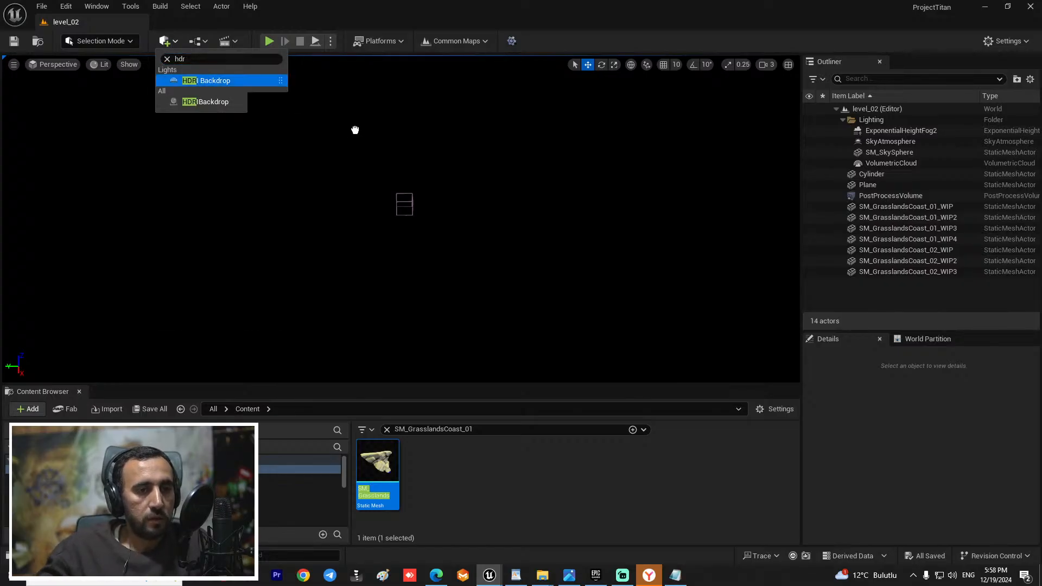
{"action": "left_click_drag", "start_coordinate": [355, 130], "coordinate": [429, 202]}
{"action": "left_click_drag", "start_coordinate": [493, 230], "coordinate": [491, 230]}
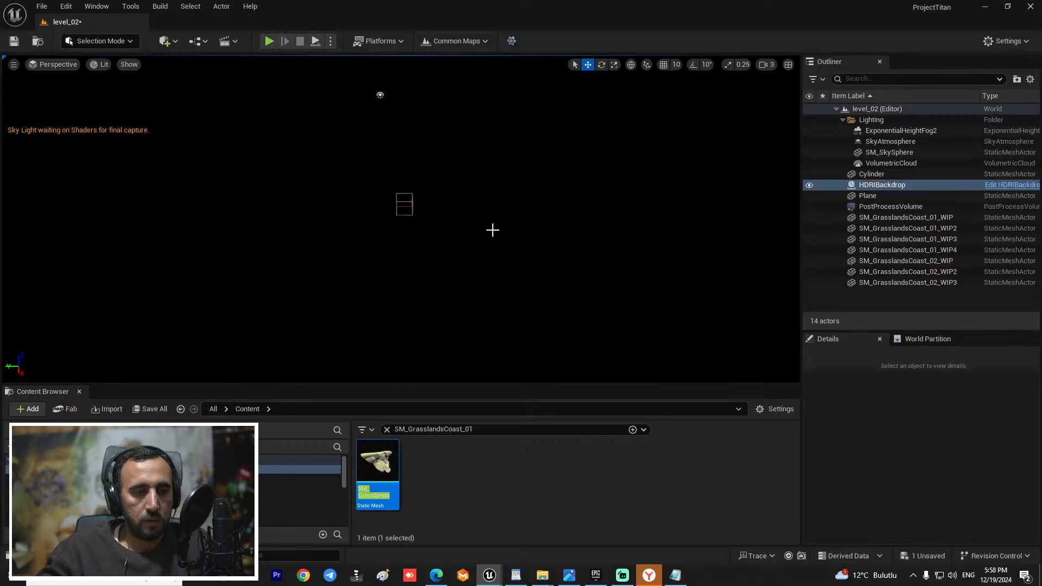
Step: Lower the HDRI Backdrop to about Z 459, beneath the water plane, and save level_02
{"action": "key", "text": "w"}
{"action": "right_click_drag", "start_coordinate": [502, 232], "coordinate": [478, 238]}
{"action": "key", "text": "s"}
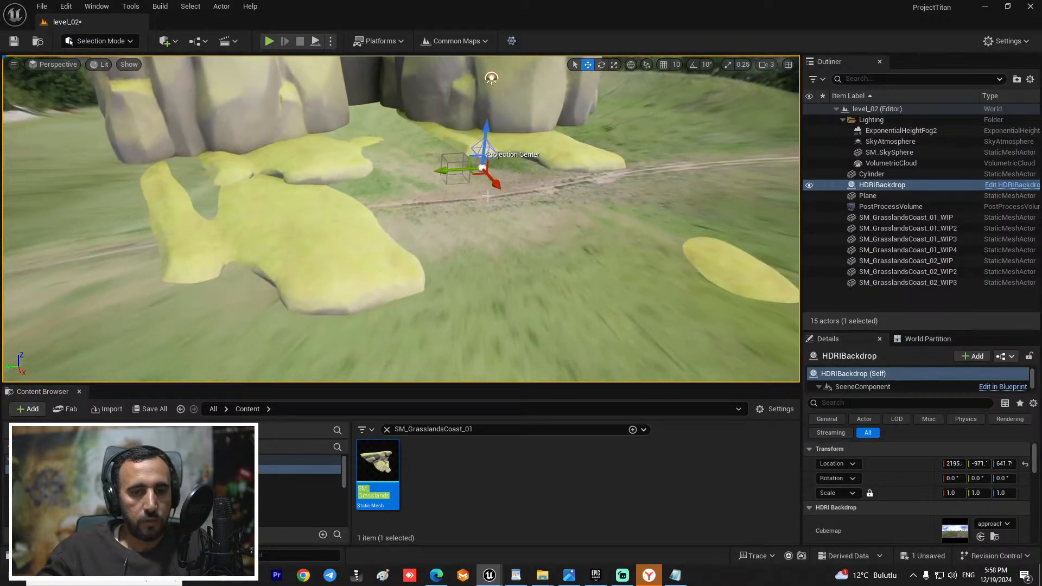
{"action": "mouse_move", "coordinate": [485, 130]}
{"action": "left_mouse_down"}
{"action": "mouse_move", "coordinate": [478, 201]}
{"action": "mouse_move", "coordinate": [492, 147]}
{"action": "left_mouse_up"}
{"action": "mouse_move", "coordinate": [406, 243]}
{"action": "right_mouse_down"}
{"action": "mouse_move", "coordinate": [488, 255]}
{"action": "mouse_move", "coordinate": [413, 266]}
{"action": "mouse_move", "coordinate": [407, 243]}
{"action": "right_mouse_up"}
{"action": "key", "text": "s"}
{"action": "key", "text": "ctrl+s"}
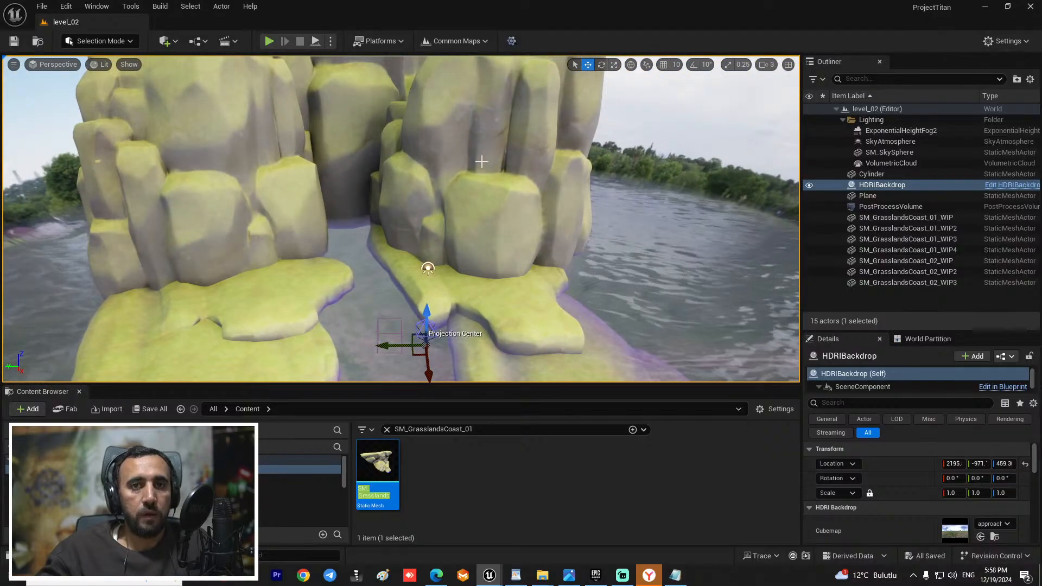
Step: Search the project's plugins for "hdr" and check whether the HDRIBackdrop plugin is enabled
{"action": "left_click", "coordinate": [69, 7]}
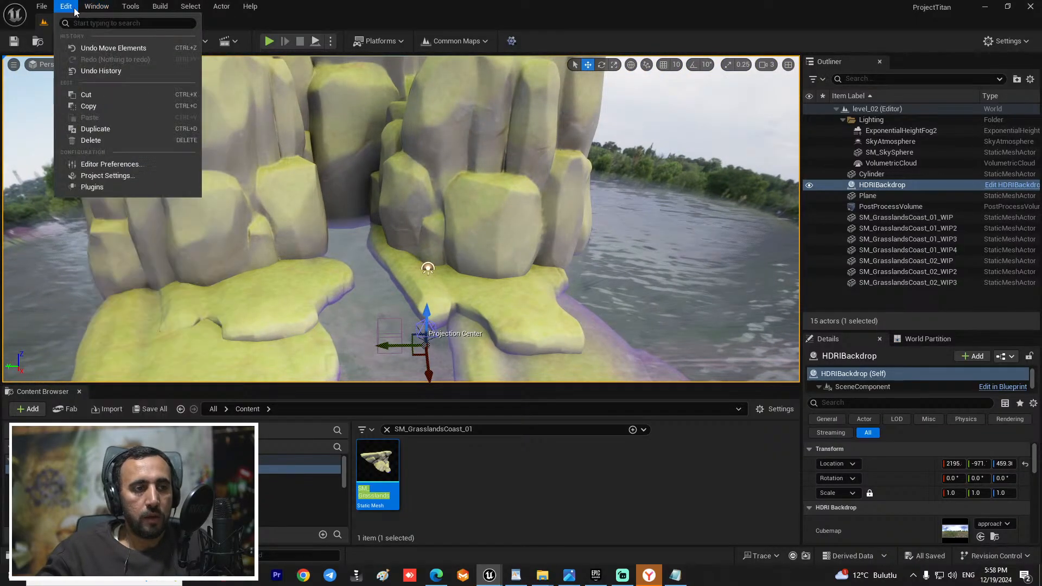
{"action": "left_click", "coordinate": [119, 188]}
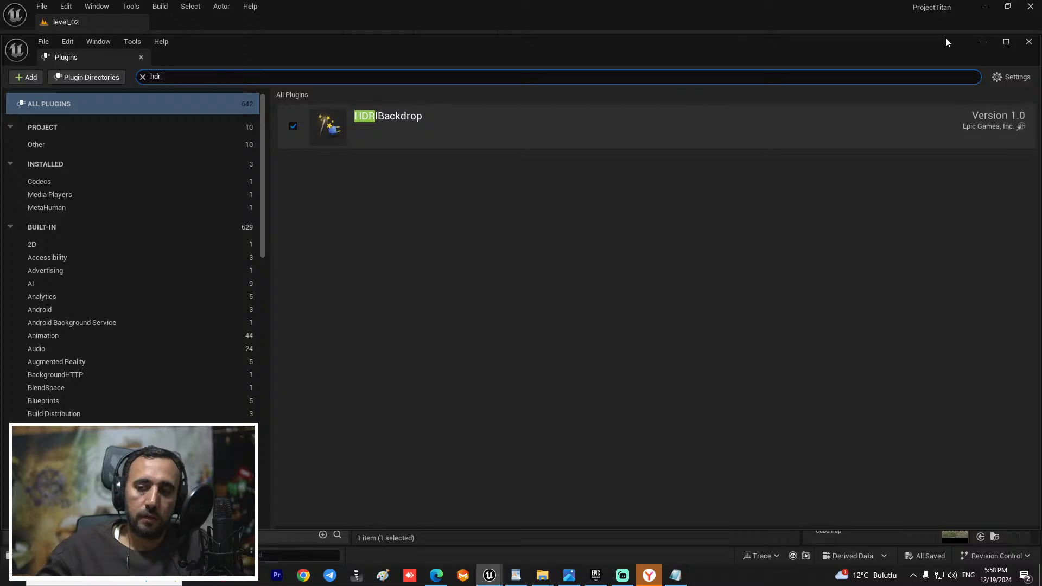
{"action": "left_click", "coordinate": [1029, 42]}
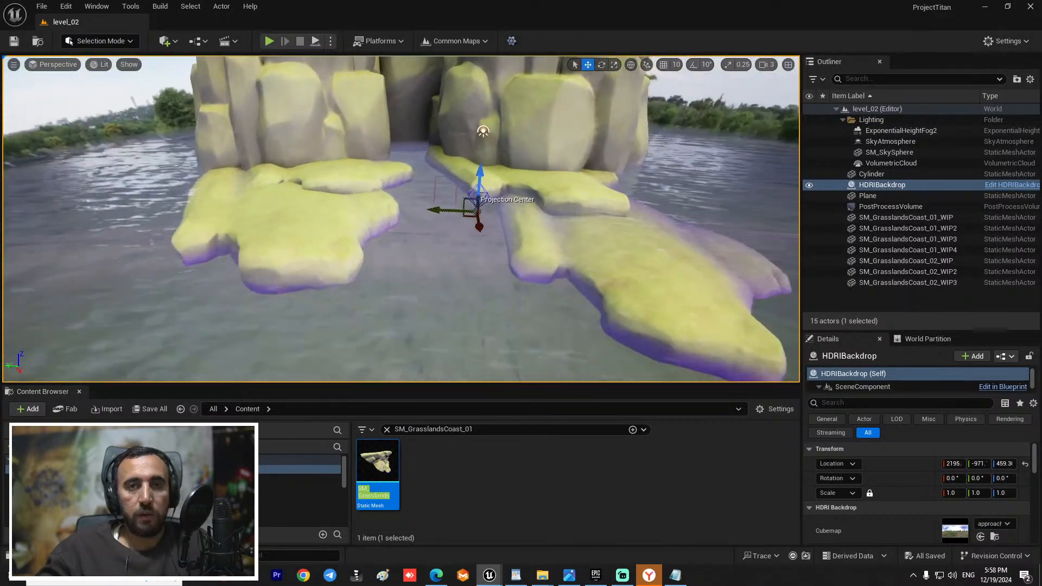
Step: Set the HDRI Backdrop's Size to 1000
{"action": "mouse_move", "coordinate": [344, 152]}
{"action": "right_mouse_down"}
{"action": "mouse_move", "coordinate": [282, 114]}
{"action": "mouse_move", "coordinate": [344, 151]}
{"action": "right_mouse_up"}
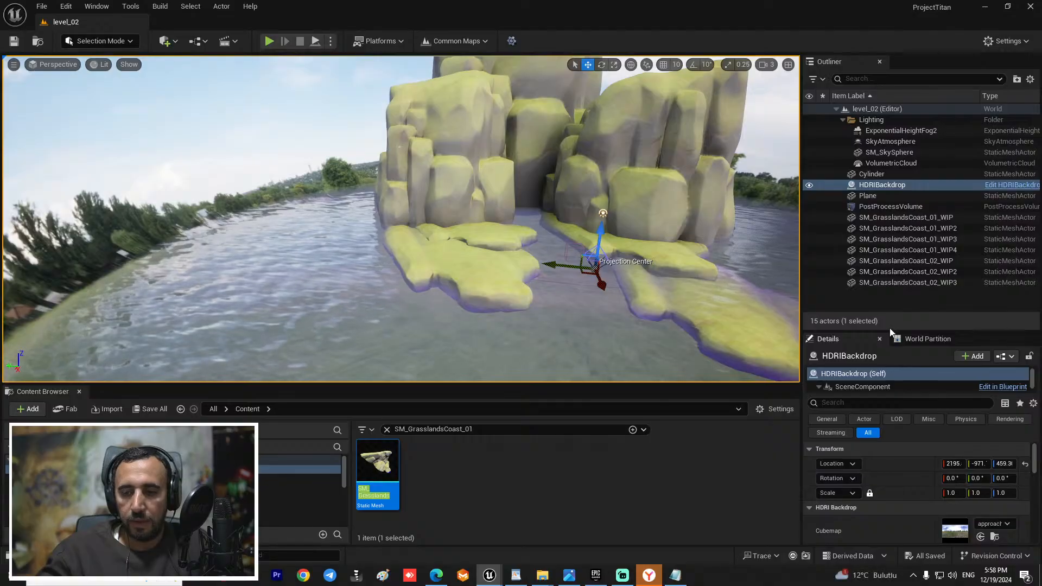
{"action": "left_click_drag", "start_coordinate": [890, 334], "coordinate": [893, 175]}
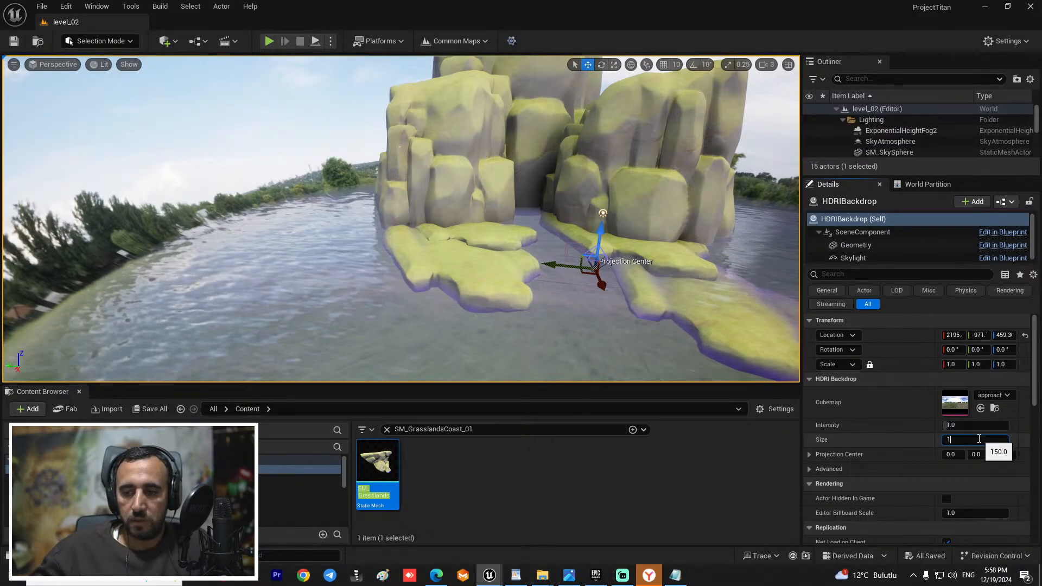
{"action": "type", "text": "00"}
{"action": "key", "text": "Return"}
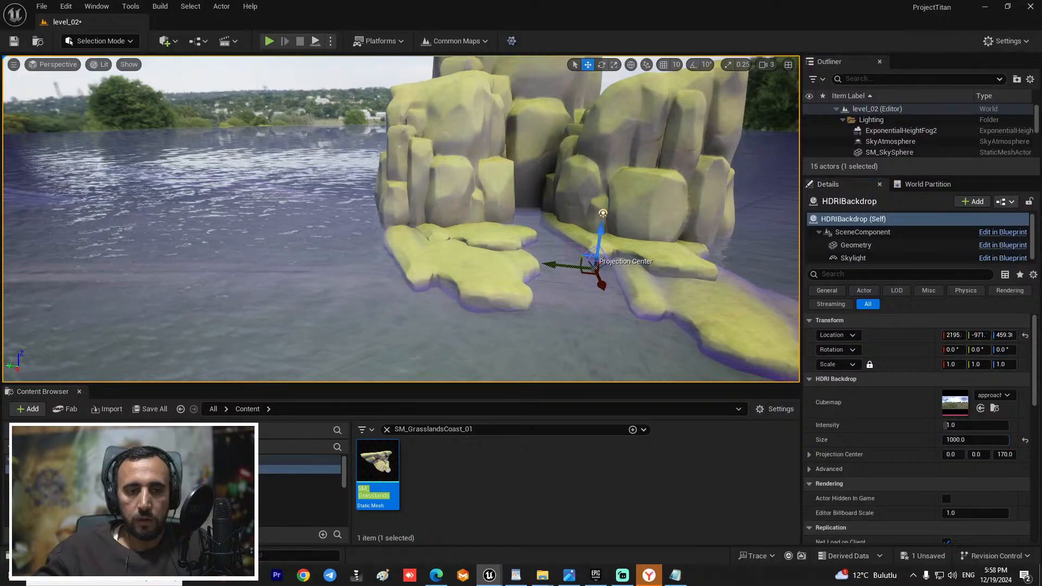
Step: Lower the HDRI Backdrop further to about Z 121 and enlarge the viewport
{"action": "key", "text": "f"}
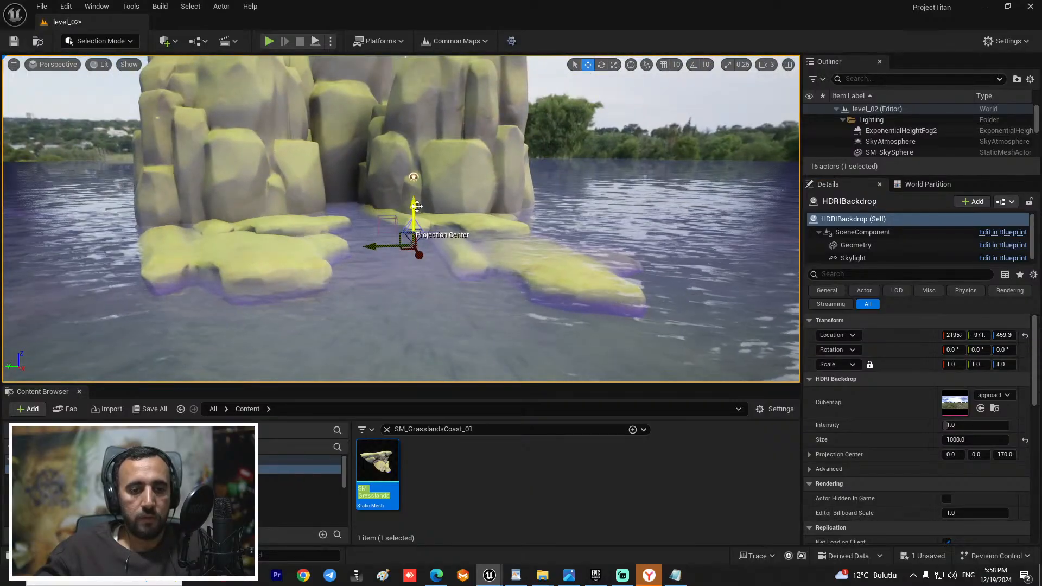
{"action": "left_click_drag", "start_coordinate": [416, 207], "coordinate": [424, 236]}
{"action": "right_click_drag", "start_coordinate": [423, 236], "coordinate": [428, 206]}
{"action": "left_click_drag", "start_coordinate": [500, 384], "coordinate": [500, 445]}
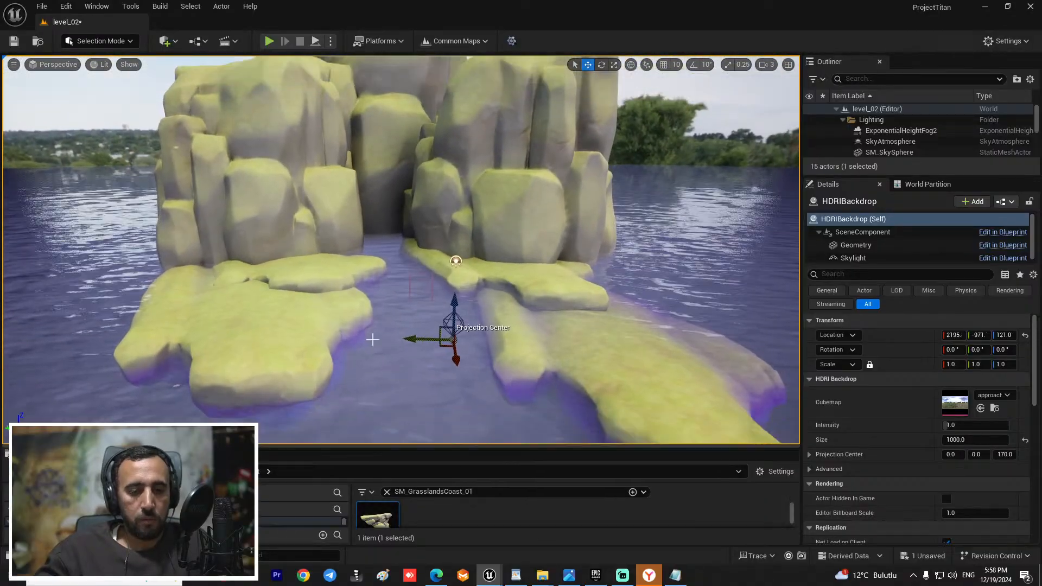
Step: Duplicate an SM_GrasslandsCoast_02_WIP cliff to about X 2826, Y 2786, beside the left cliff, rotate it to about -194° around Z, and save level_02
{"action": "right_click_drag", "start_coordinate": [372, 339], "coordinate": [404, 264]}
{"action": "left_click", "coordinate": [404, 230]}
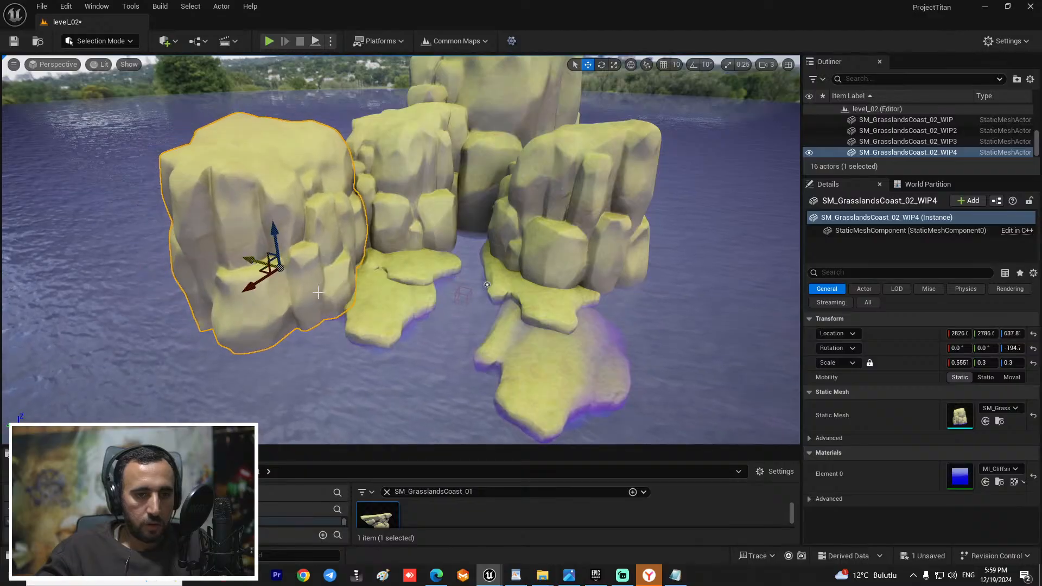
{"action": "key", "text": "w"}
{"action": "right_click_drag", "start_coordinate": [318, 292], "coordinate": [399, 305]}
{"action": "key", "text": "s"}
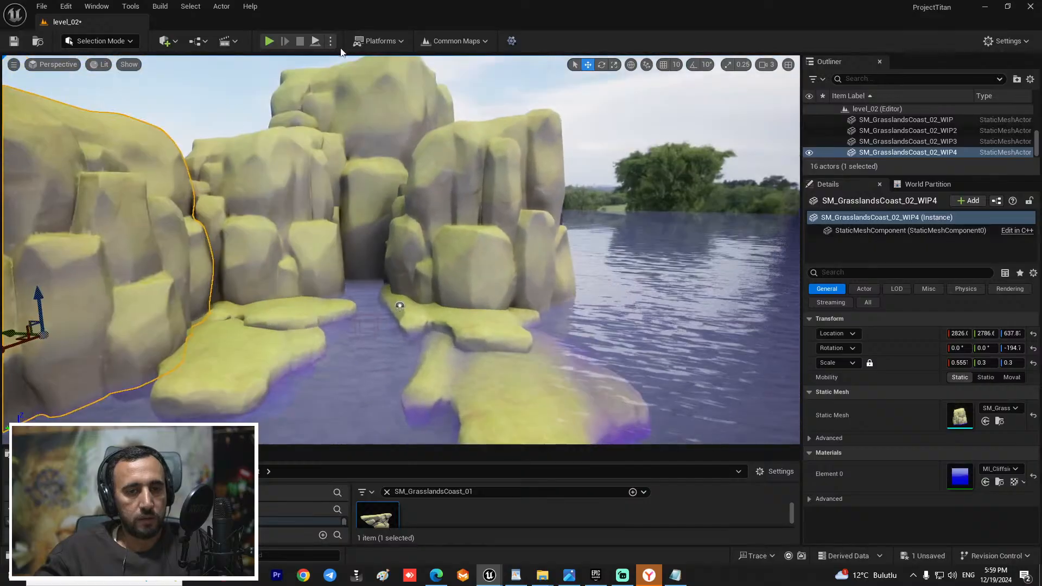
{"action": "right_click_drag", "start_coordinate": [341, 60], "coordinate": [340, 93]}
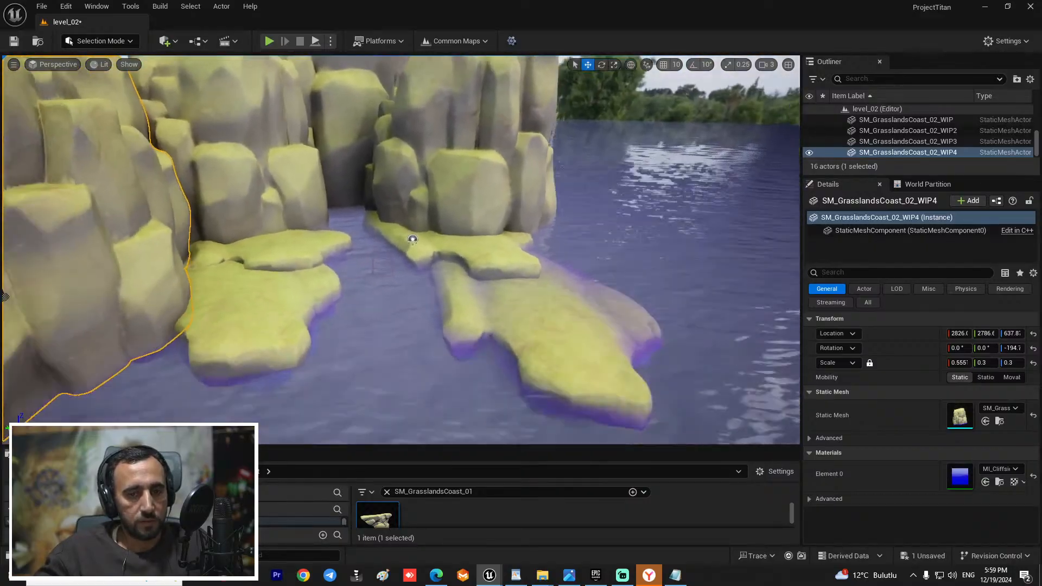
{"action": "right_click_drag", "start_coordinate": [412, 239], "coordinate": [391, 170]}
{"action": "key", "text": "ctrl+s"}
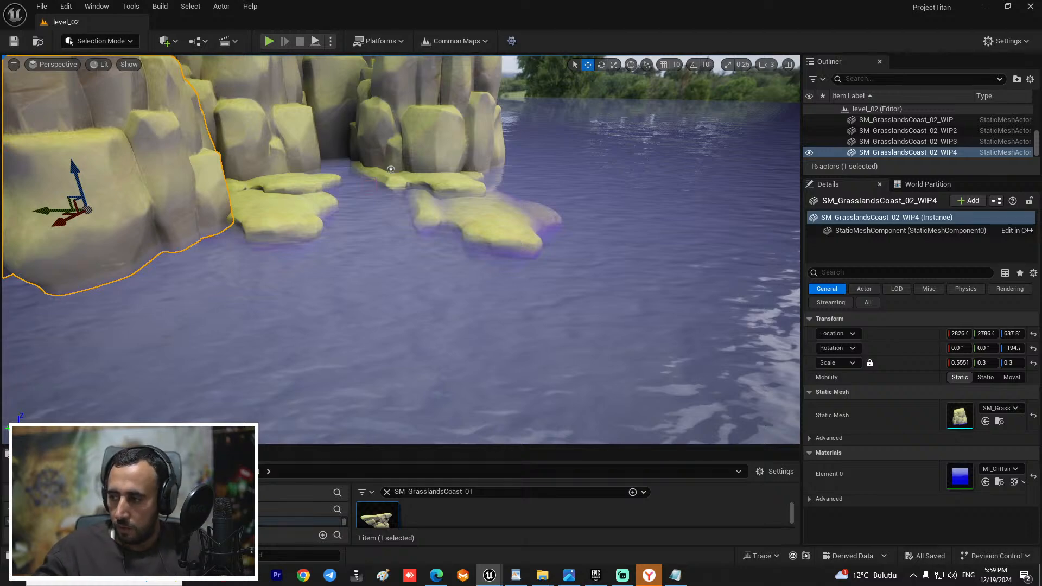
Step: Search the project content for "boat" and place the Basket_Boat mesh on the water in front of the left cliffs
{"action": "key", "text": "s"}
{"action": "right_click_drag", "start_coordinate": [438, 356], "coordinate": [434, 304]}
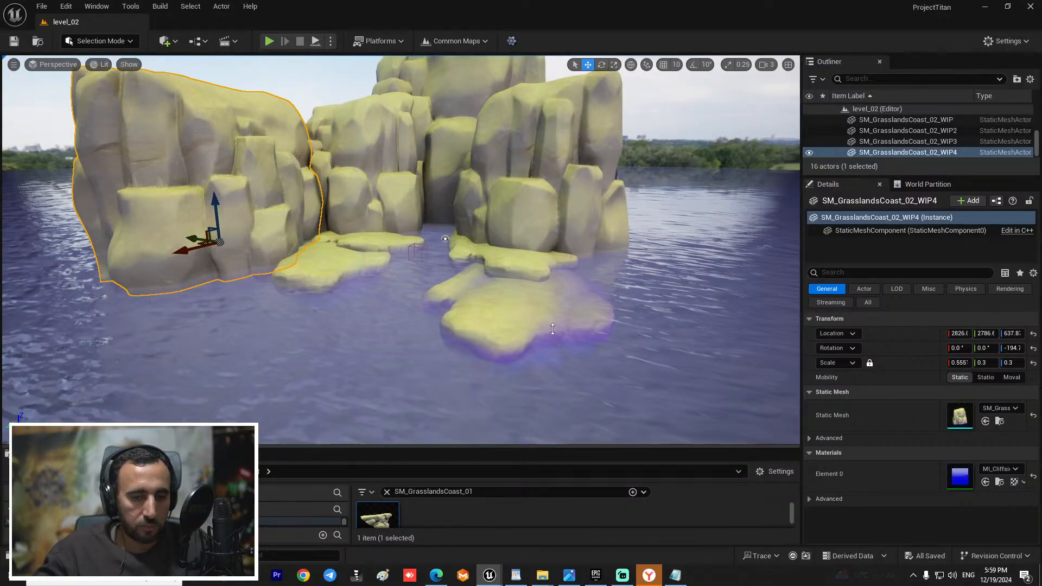
{"action": "left_click_drag", "start_coordinate": [534, 446], "coordinate": [529, 322]}
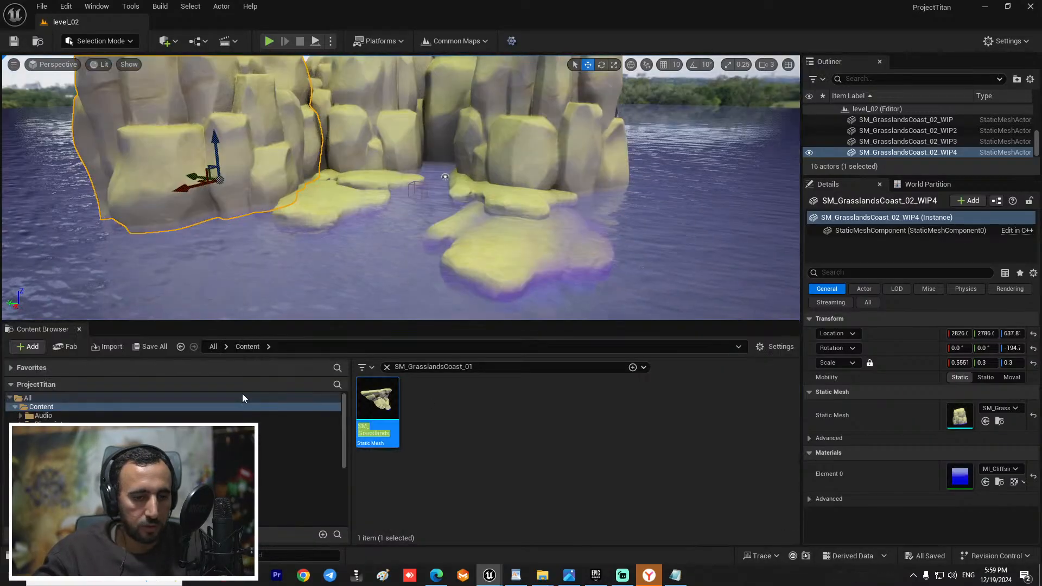
{"action": "left_click", "coordinate": [412, 367]}
{"action": "type", "text": "b"}
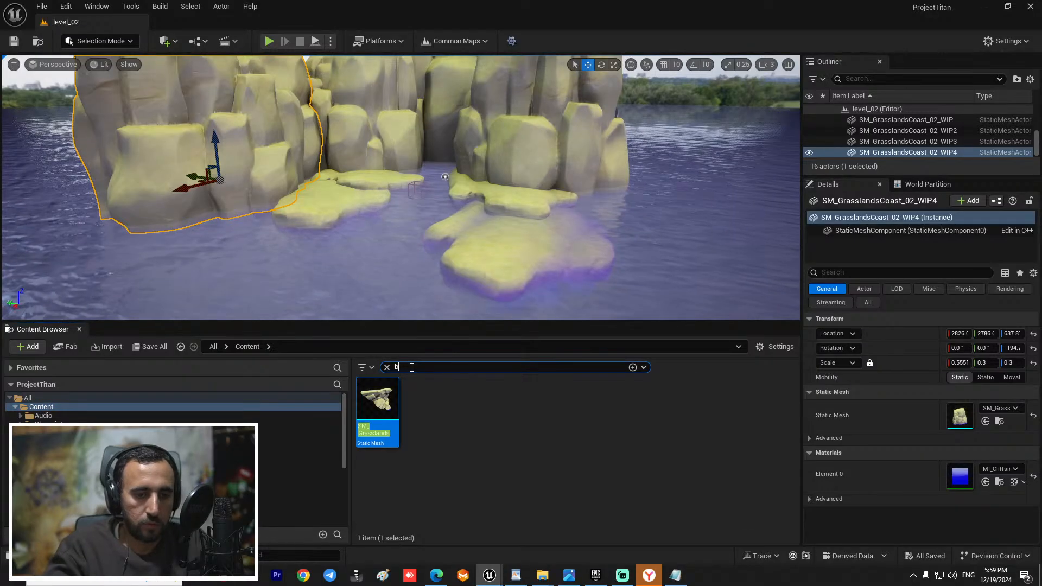
{"action": "type", "text": "oat"}
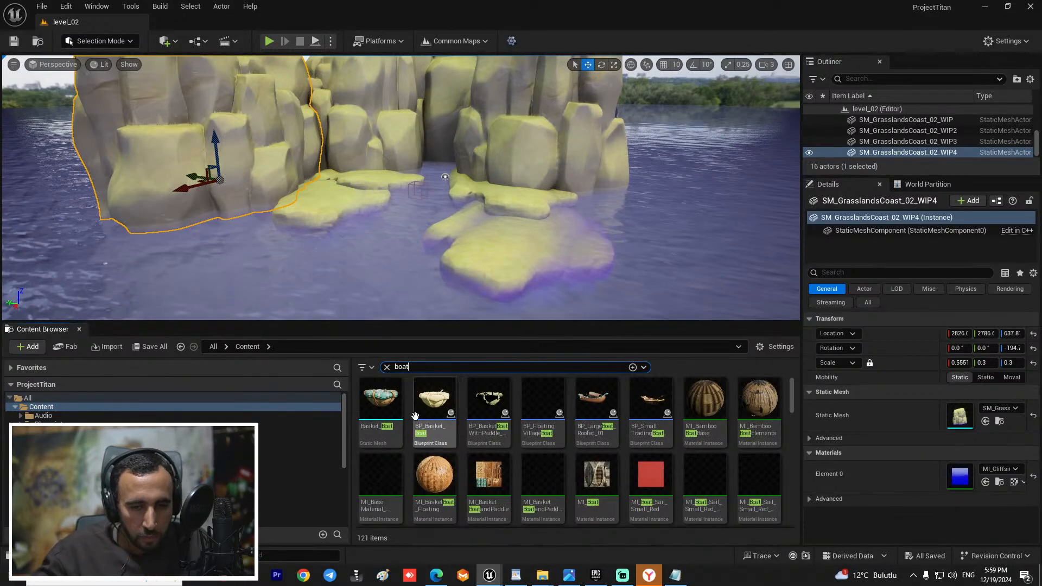
{"action": "left_click", "coordinate": [380, 404]}
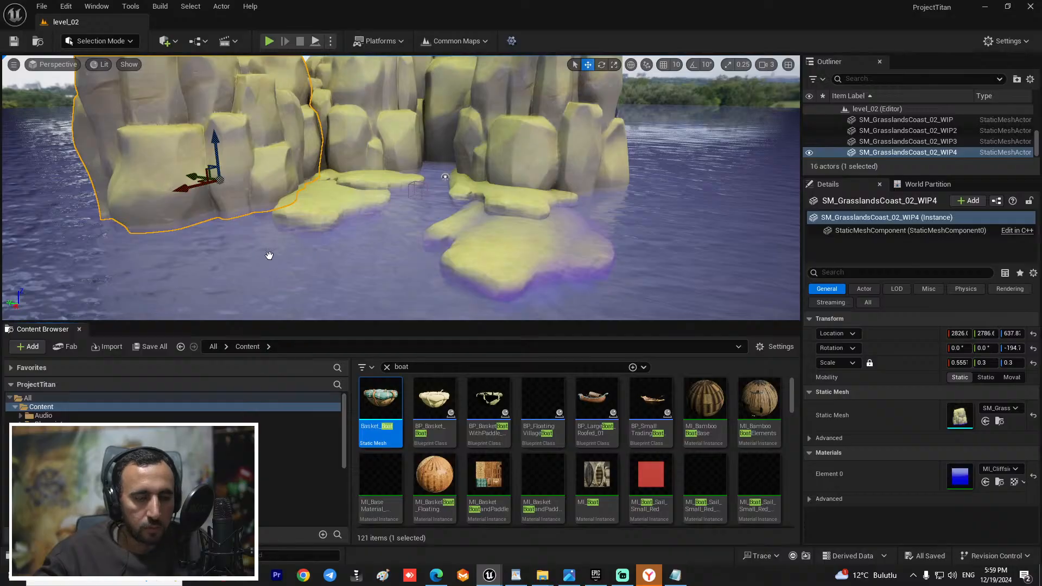
{"action": "left_click_drag", "start_coordinate": [287, 270], "coordinate": [255, 207]}
Step: Scale the basket boat uniformly to about 3.89 and move it to about Y 1026, Z 347
{"action": "key", "text": "r"}
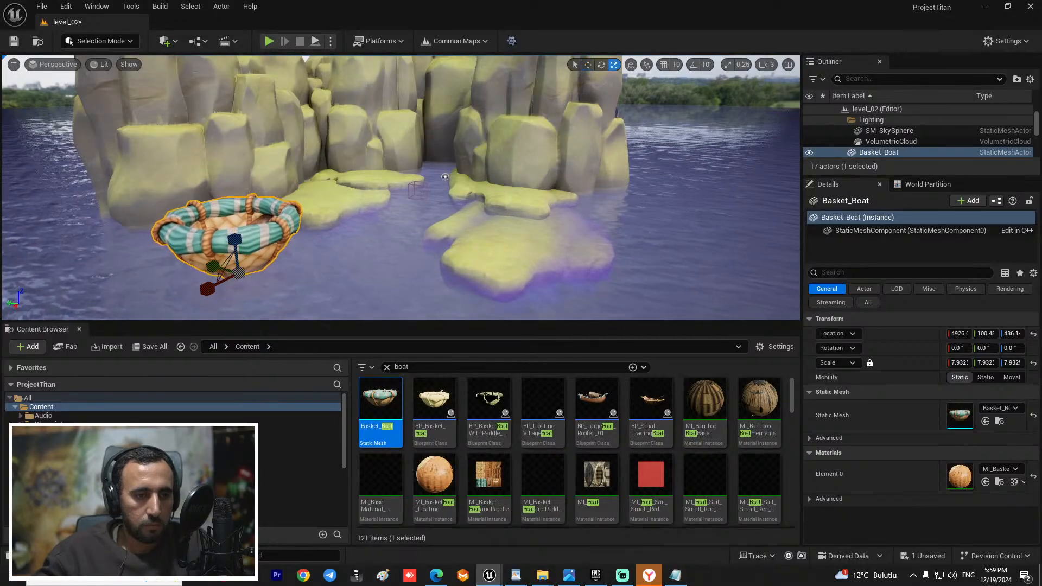
{"action": "right_click_drag", "start_coordinate": [500, 242], "coordinate": [276, 287]}
{"action": "left_click_drag", "start_coordinate": [472, 221], "coordinate": [369, 186]}
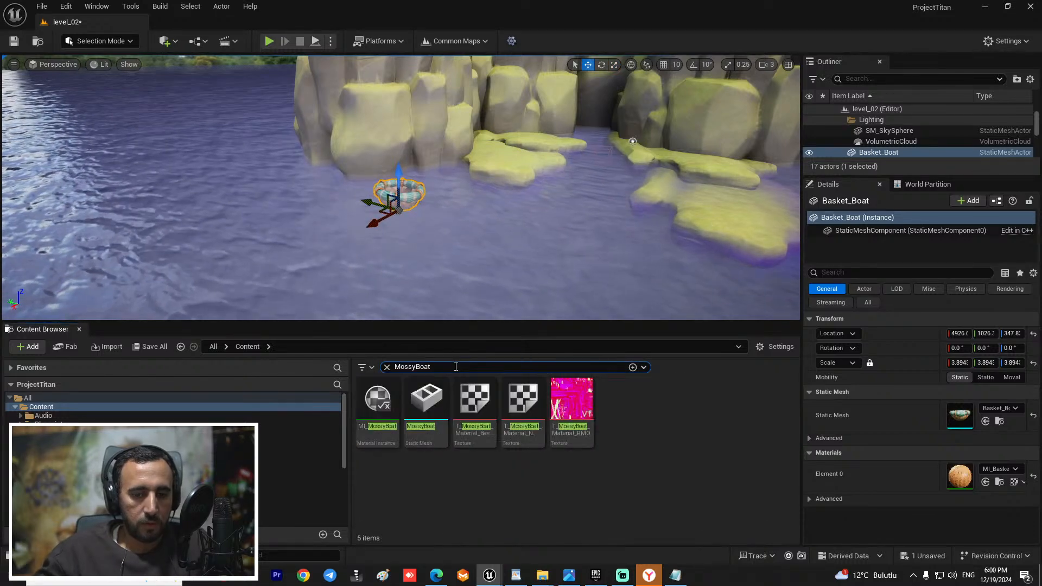
Step: Place the MossyBoat mesh on the water beside the basket boat and scale it uniformly to about 1.53
{"action": "left_click_drag", "start_coordinate": [426, 401], "coordinate": [444, 220]}
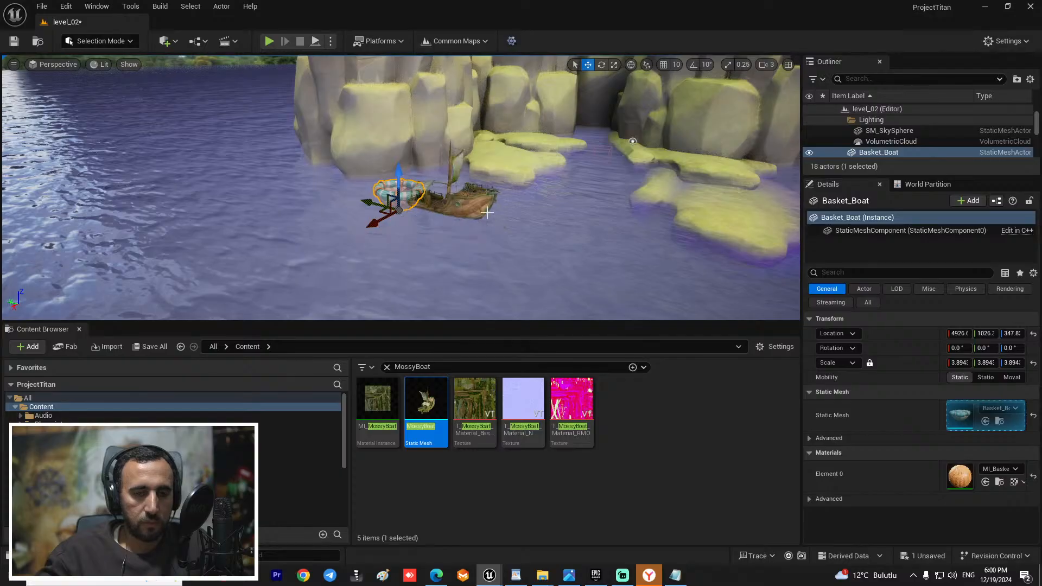
{"action": "left_click", "coordinate": [487, 212]}
{"action": "mouse_move", "coordinate": [517, 230]}
{"action": "right_mouse_down"}
{"action": "mouse_move", "coordinate": [529, 196]}
{"action": "mouse_move", "coordinate": [523, 216]}
{"action": "right_mouse_up"}
{"action": "key", "text": "r"}
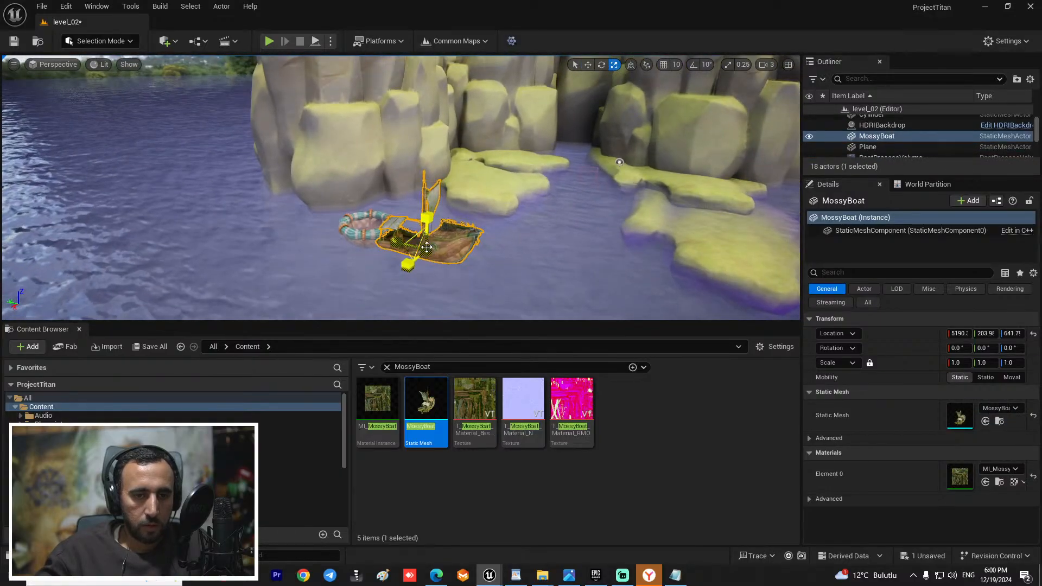
{"action": "left_click_drag", "start_coordinate": [426, 249], "coordinate": [467, 217]}
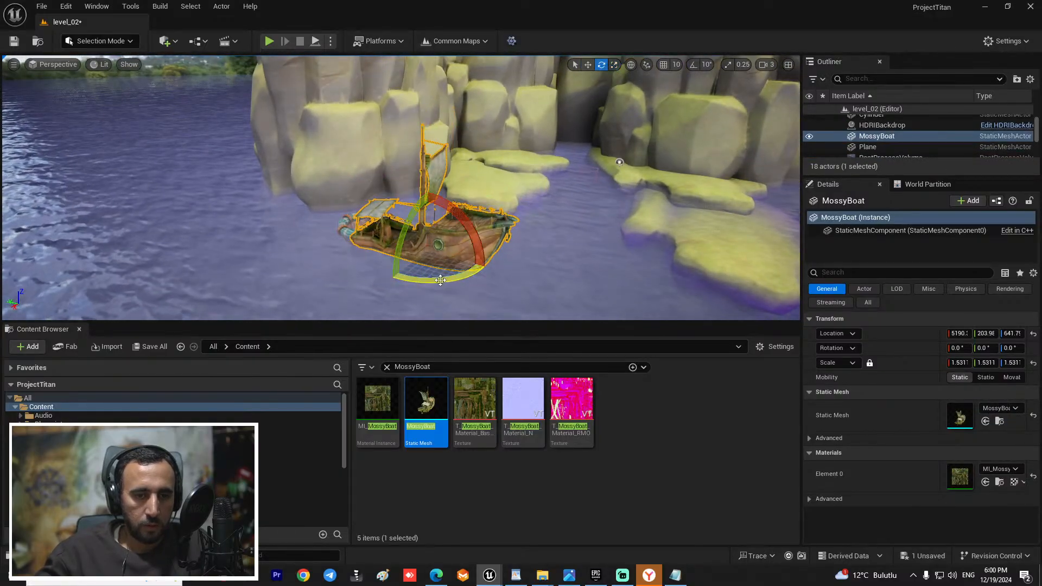
Step: Rotate the mossy boat to about 37.7° around Z
{"action": "left_click_drag", "start_coordinate": [440, 280], "coordinate": [485, 276]}
{"action": "key", "text": "w"}
{"action": "right_click_drag", "start_coordinate": [484, 276], "coordinate": [582, 172]}
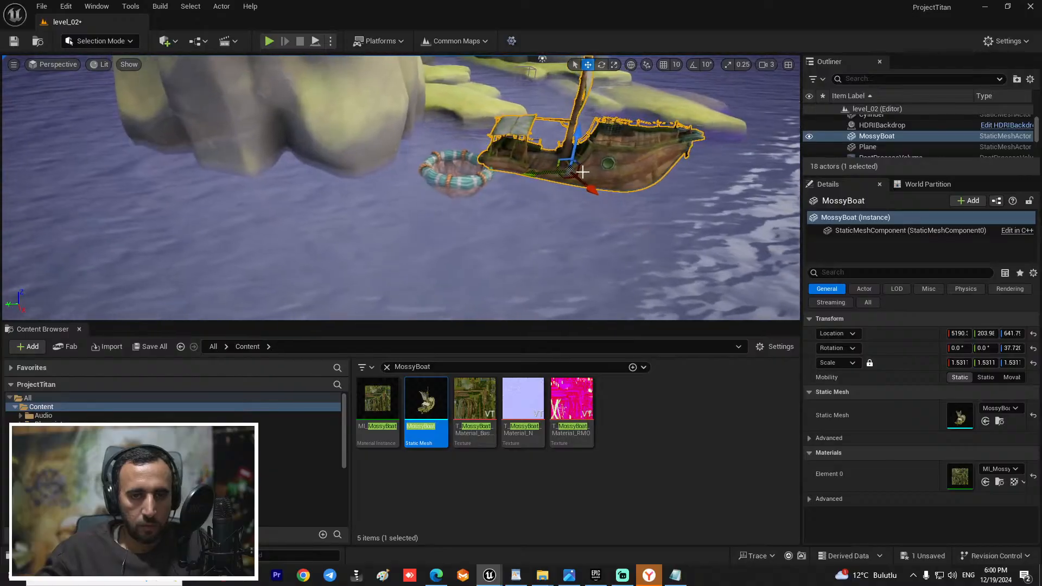
Step: Move the mossy boat to about X 4500, Y 526 beside the basket boat and rotate it to about 13.7° around Z
{"action": "left_click_drag", "start_coordinate": [544, 171], "coordinate": [514, 174]}
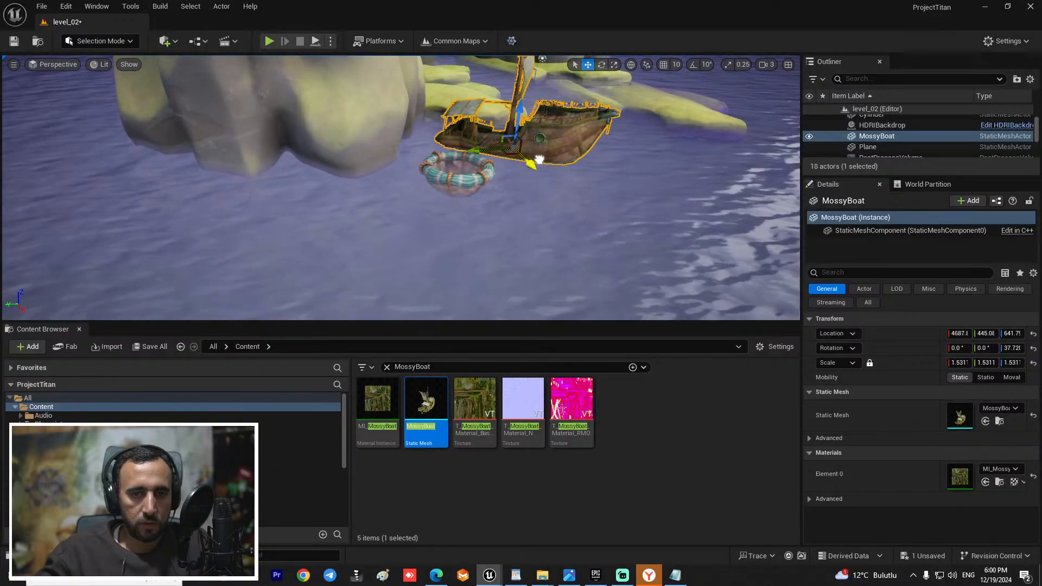
{"action": "right_click_drag", "start_coordinate": [558, 142], "coordinate": [597, 149]}
{"action": "right_click_drag", "start_coordinate": [305, 210], "coordinate": [289, 197]}
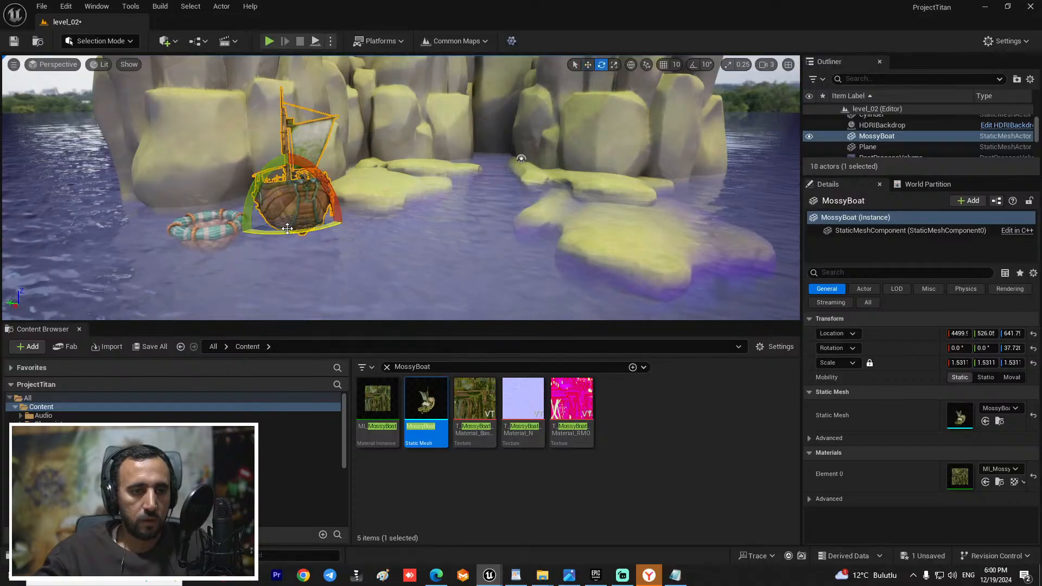
{"action": "right_click_drag", "start_coordinate": [584, 175], "coordinate": [410, 172]}
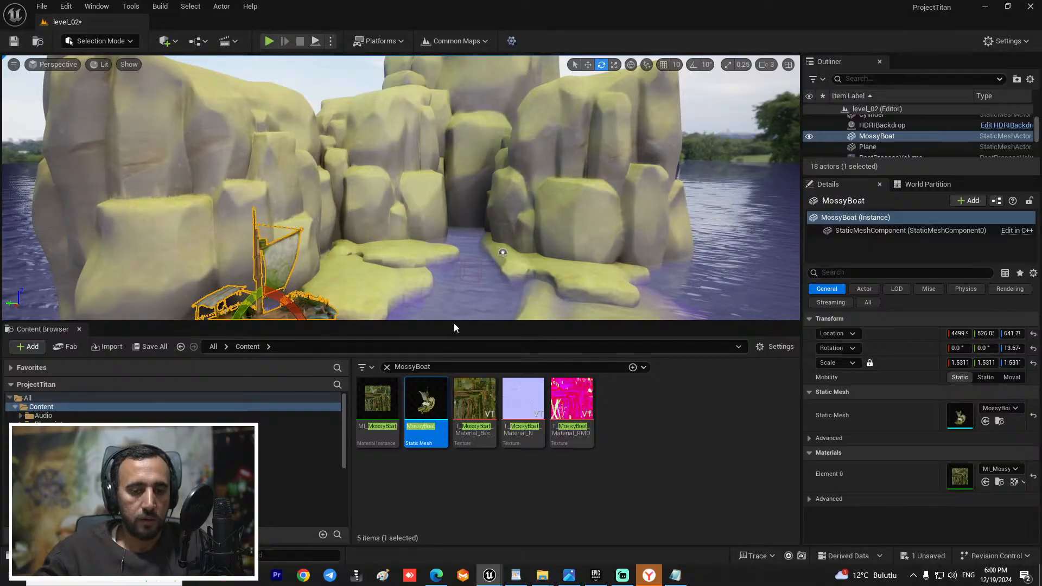
Step: Enlarge the viewport, store two cliff views as camera bookmarks 1 and 2, and switch between them
{"action": "left_click_drag", "start_coordinate": [454, 324], "coordinate": [454, 430]}
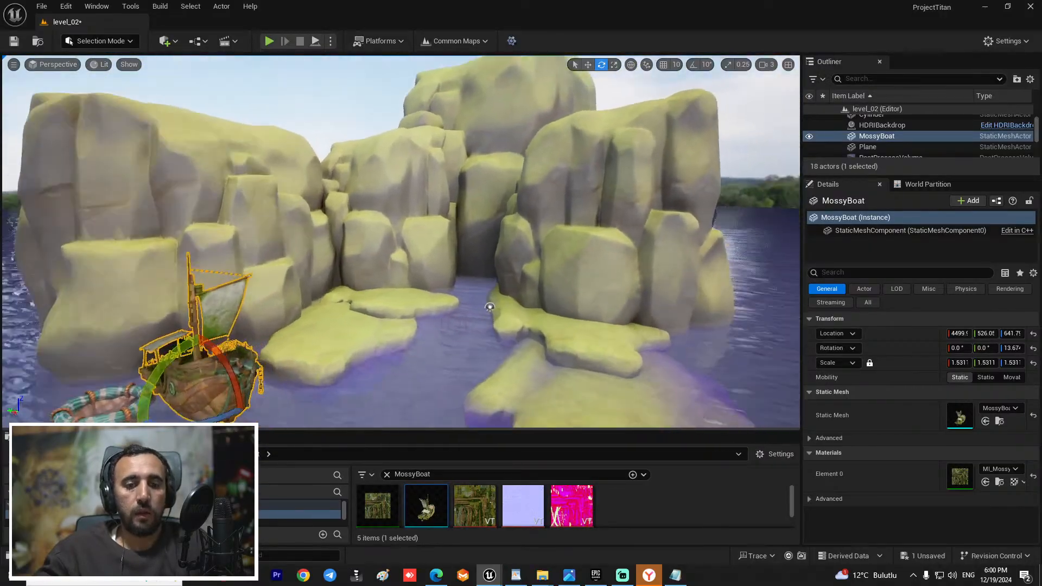
{"action": "mouse_move", "coordinate": [401, 242]}
{"action": "right_mouse_down"}
{"action": "mouse_move", "coordinate": [388, 239]}
{"action": "mouse_move", "coordinate": [413, 239]}
{"action": "right_mouse_up"}
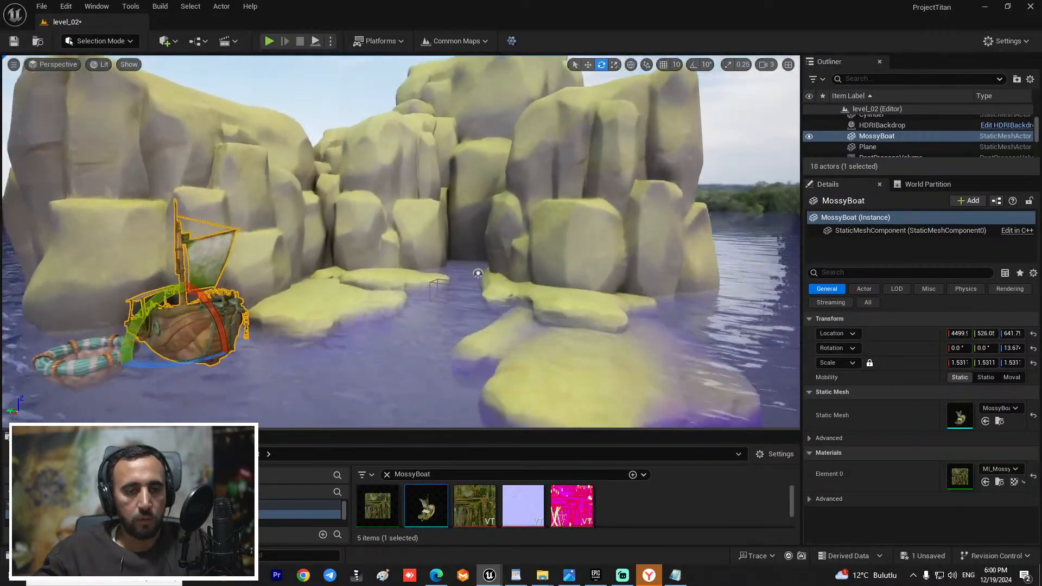
{"action": "right_click_drag", "start_coordinate": [515, 289], "coordinate": [515, 289]}
{"action": "key", "text": "ctrl+1"}
{"action": "mouse_move", "coordinate": [502, 249]}
{"action": "right_mouse_down"}
{"action": "mouse_move", "coordinate": [504, 272]}
{"action": "mouse_move", "coordinate": [475, 264]}
{"action": "mouse_move", "coordinate": [505, 263]}
{"action": "right_mouse_up"}
{"action": "key", "text": "ctrl+2"}
{"action": "key", "text": "2"}
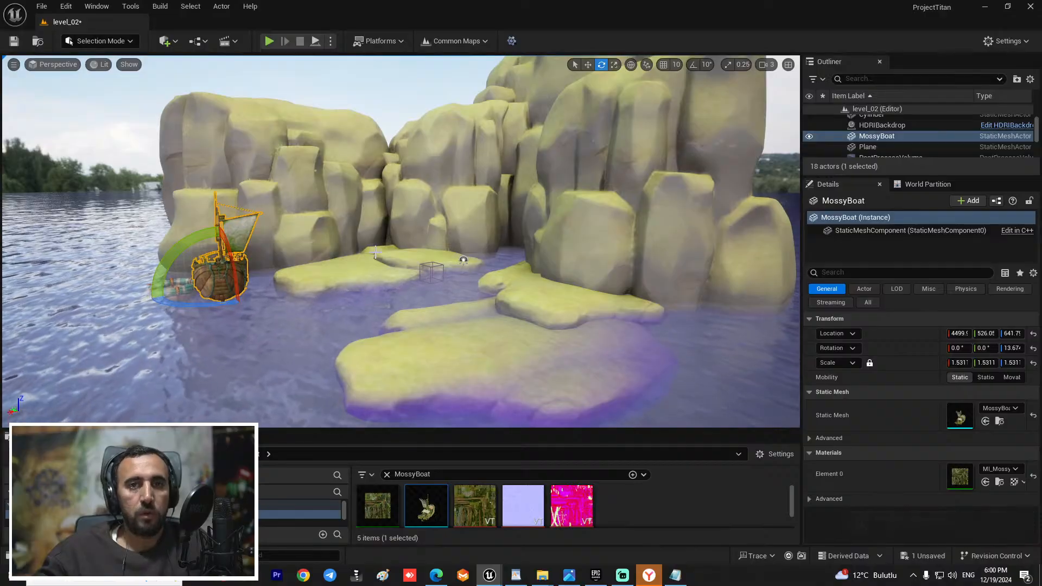
{"action": "key", "text": "1"}
{"action": "key", "text": "2"}
{"action": "key", "text": "1"}
{"action": "key", "text": "2"}
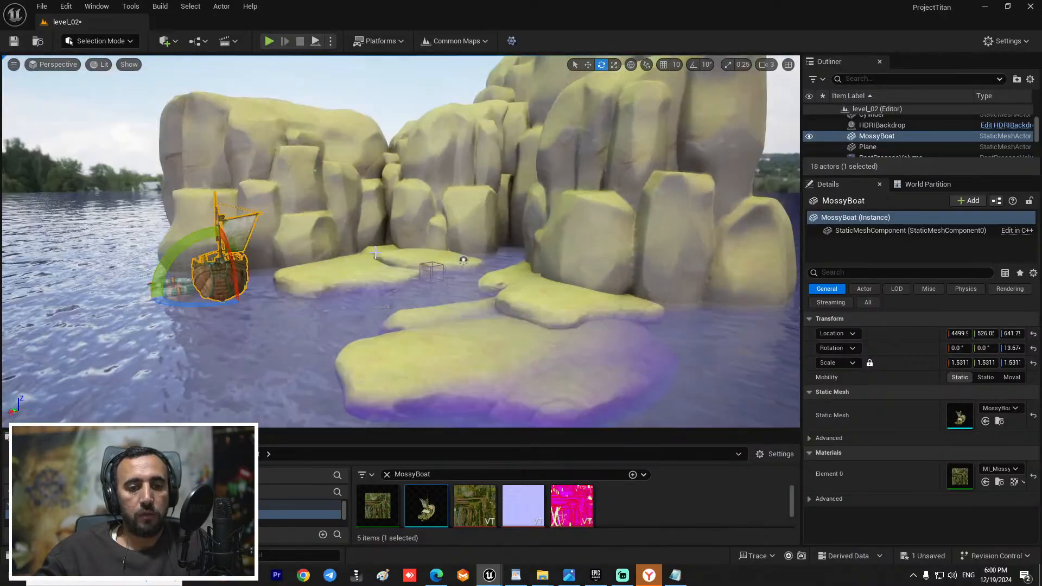
Step: Duplicate the mossy boat onto the water beyond the opposite flat rock, rotate it to about 34.6° around Z and place it at about X 2963, Y -3272
{"action": "right_click_drag", "start_coordinate": [376, 252], "coordinate": [375, 282]}
{"action": "key", "text": "w"}
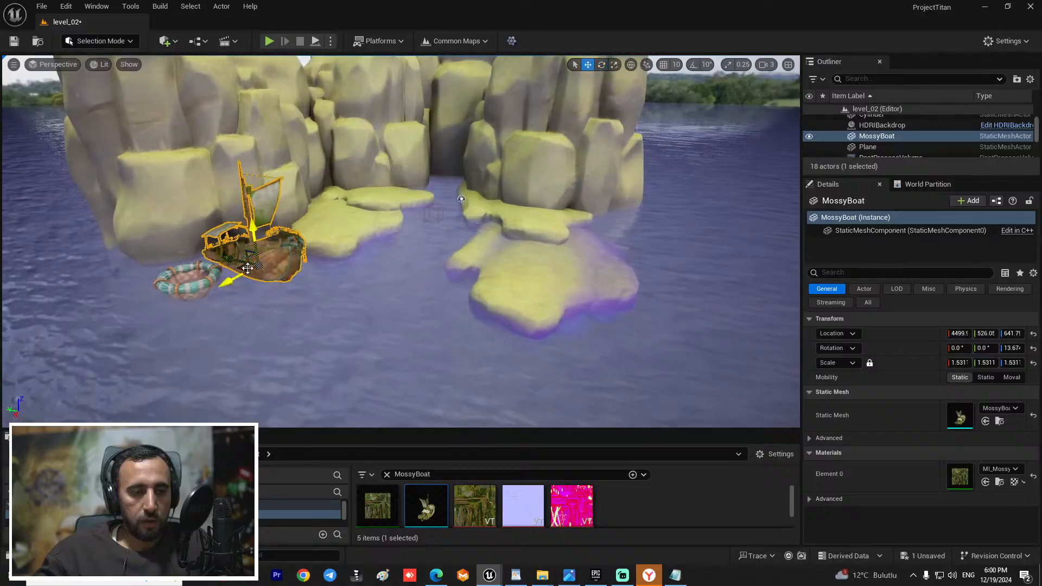
{"action": "left_click_drag", "start_coordinate": [229, 261], "coordinate": [599, 324], "text": "alt"}
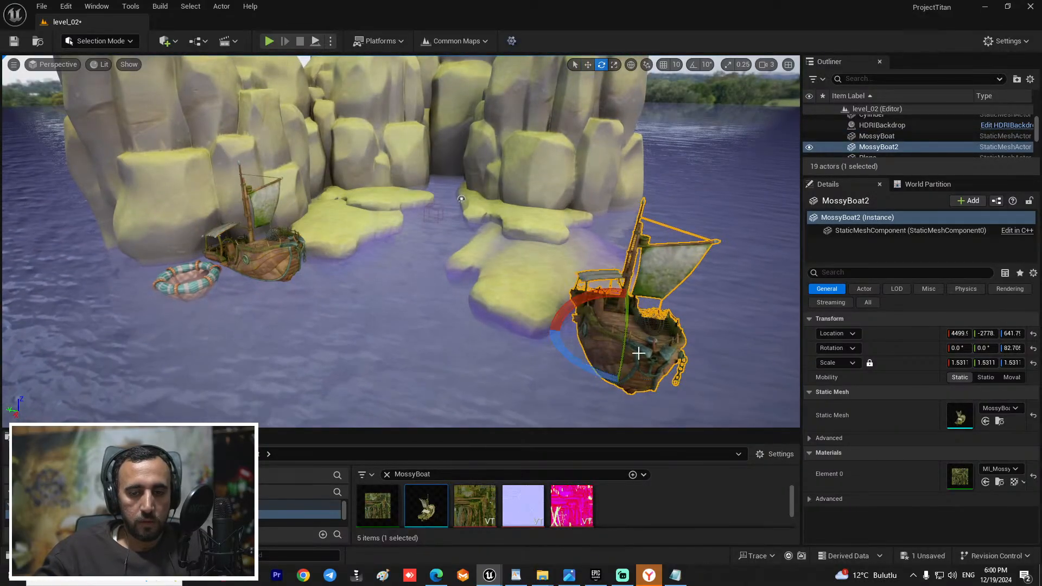
{"action": "right_click_drag", "start_coordinate": [651, 312], "coordinate": [632, 309]}
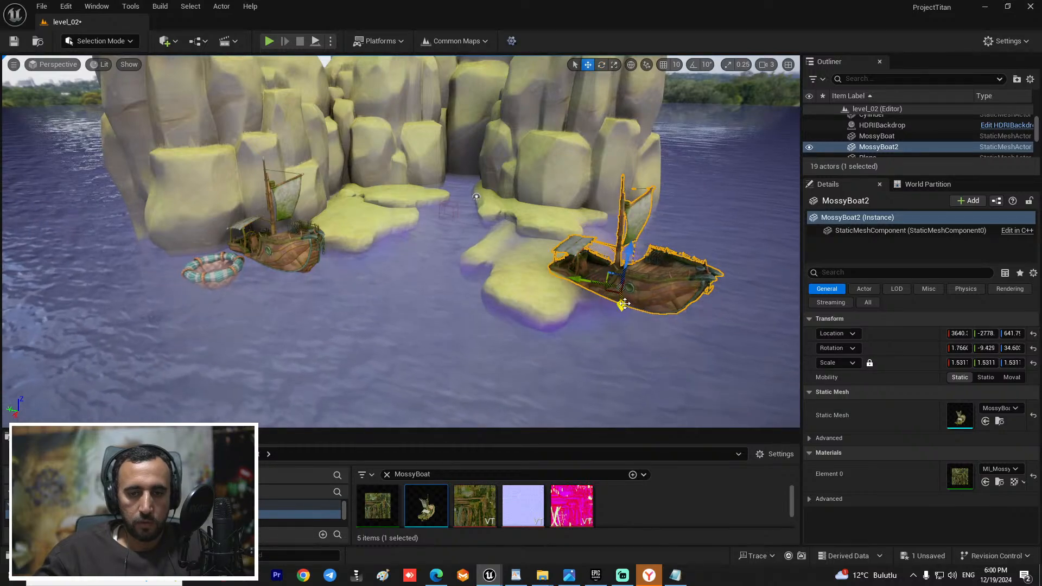
{"action": "right_click_drag", "start_coordinate": [425, 319], "coordinate": [460, 311]}
{"action": "right_click_drag", "start_coordinate": [424, 239], "coordinate": [428, 280]}
{"action": "right_click_drag", "start_coordinate": [401, 241], "coordinate": [429, 231]}
Step: Reframe the cliffs with both mossy boats and overwrite camera bookmark 1 with this view
{"action": "right_click_drag", "start_coordinate": [429, 346], "coordinate": [430, 375]}
{"action": "key", "text": "ctrl+1"}
{"action": "key", "text": "1"}
{"action": "mouse_move", "coordinate": [383, 300]}
{"action": "right_mouse_down"}
{"action": "mouse_move", "coordinate": [342, 296]}
{"action": "mouse_move", "coordinate": [370, 326]}
{"action": "mouse_move", "coordinate": [363, 287]}
{"action": "mouse_move", "coordinate": [364, 304]}
{"action": "right_mouse_up"}
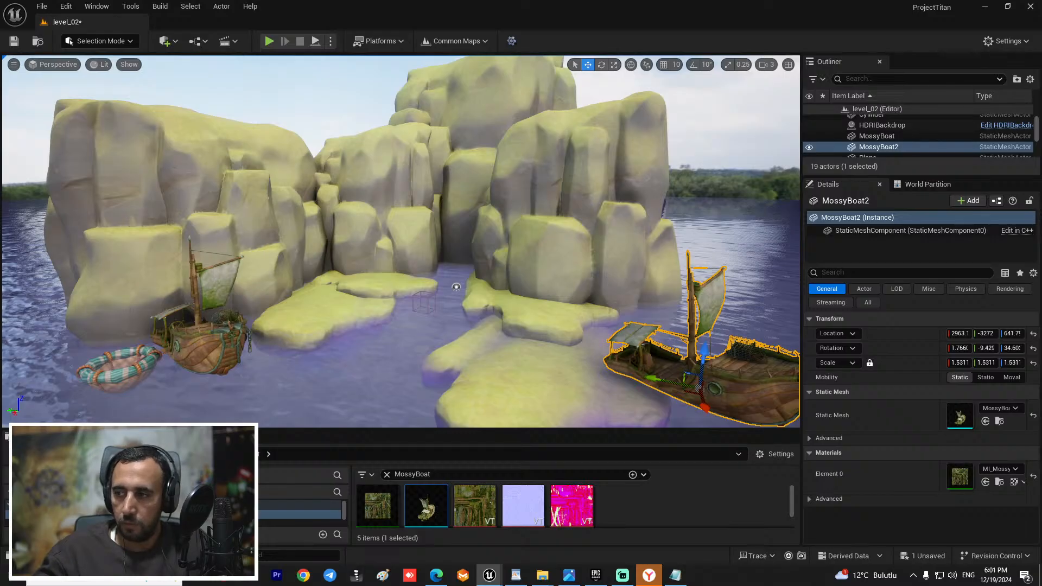
Step: Paste the SM_MountainVillage_Stairs_03 mesh, scale it uniformly to about 2.13 and rotate it to about 261.8° around Z
{"action": "right_click_drag", "start_coordinate": [326, 340], "coordinate": [429, 271]}
{"action": "key", "text": "ctrl+v"}
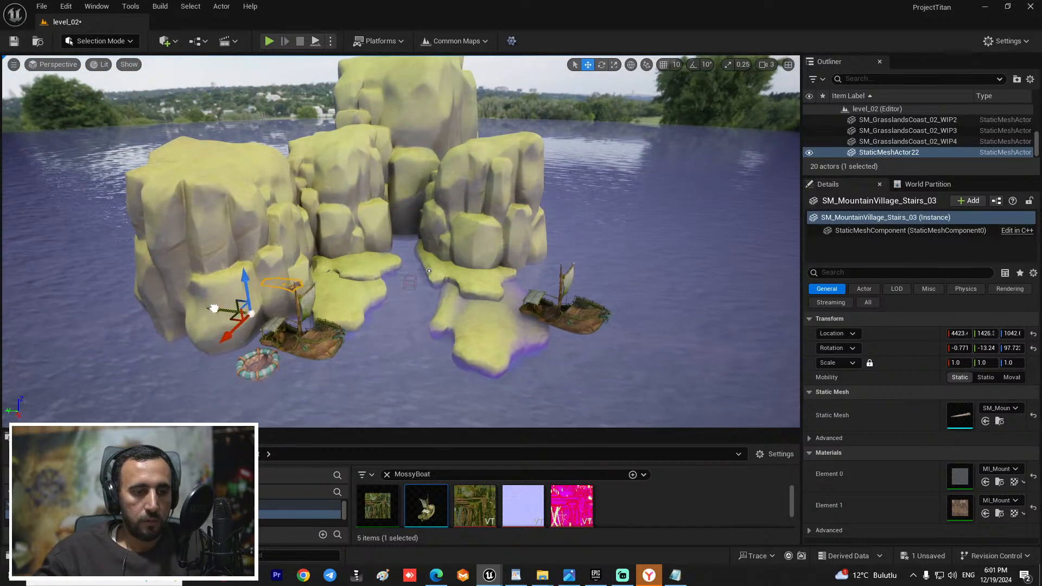
{"action": "right_click_drag", "start_coordinate": [482, 325], "coordinate": [426, 291]}
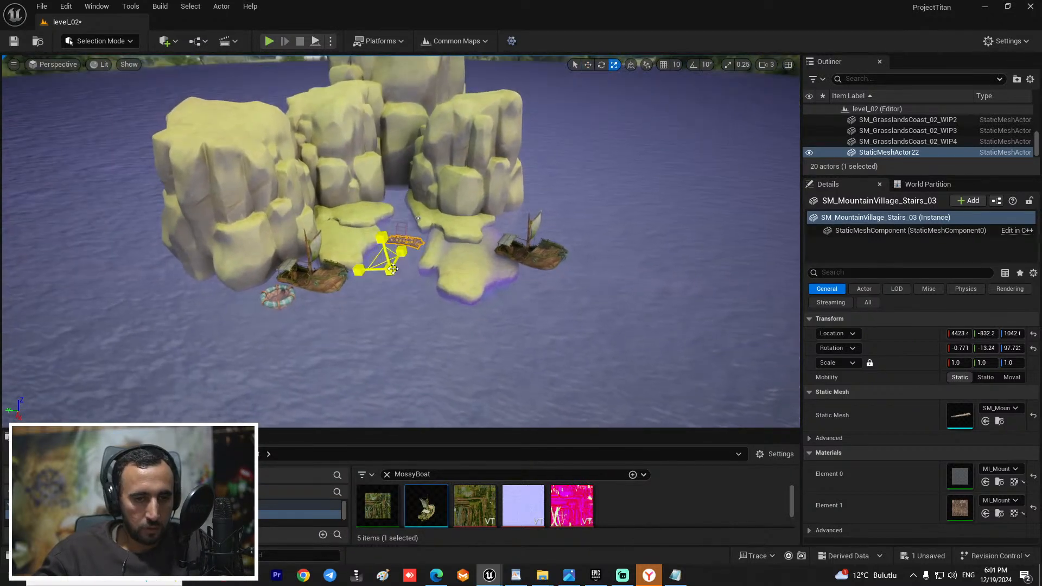
{"action": "left_click_drag", "start_coordinate": [418, 218], "coordinate": [453, 196]}
{"action": "key", "text": "w"}
{"action": "right_click_drag", "start_coordinate": [454, 197], "coordinate": [407, 251]}
{"action": "key", "text": "e"}
{"action": "left_click_drag", "start_coordinate": [351, 319], "coordinate": [162, 296]}
{"action": "key", "text": "w"}
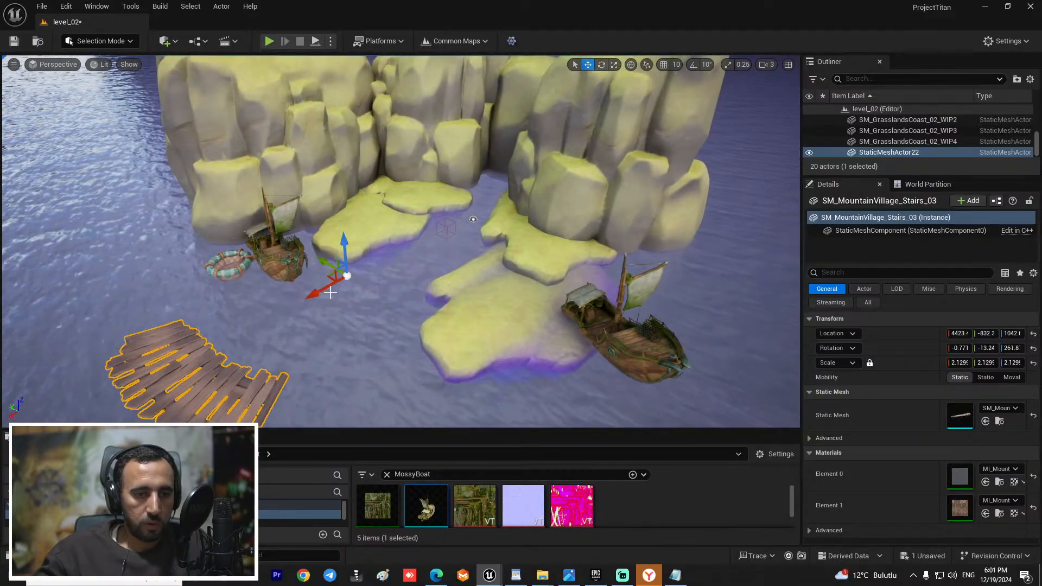
Step: Position the plank stairs as a bridge between the two flat rocks at about X 1549, Y -309, Z 498 and tilt them slightly
{"action": "left_click_drag", "start_coordinate": [318, 294], "coordinate": [467, 256]}
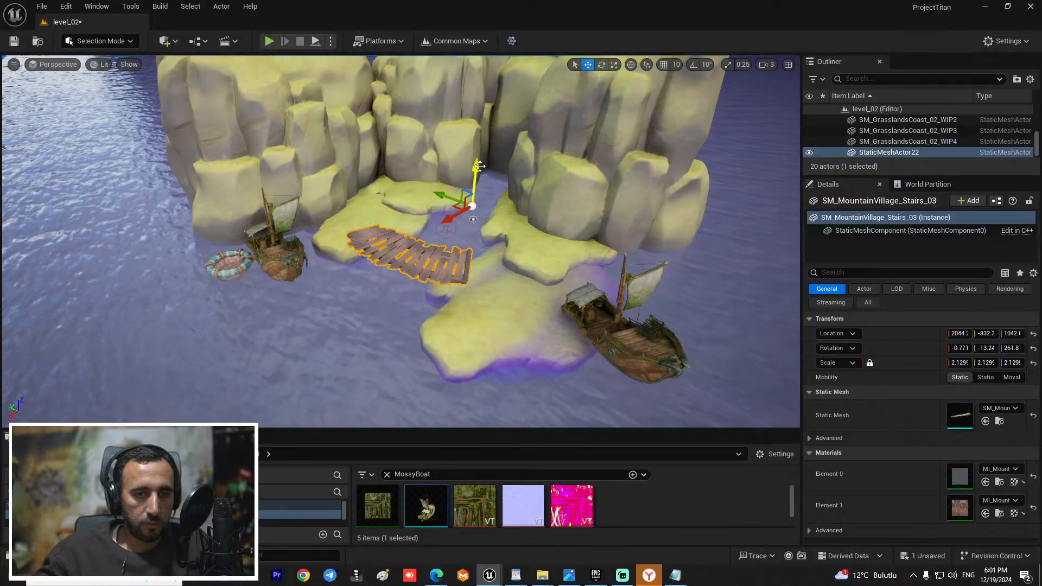
{"action": "left_click_drag", "start_coordinate": [481, 186], "coordinate": [481, 200]}
{"action": "mouse_move", "coordinate": [480, 201]}
{"action": "right_mouse_down"}
{"action": "mouse_move", "coordinate": [467, 222]}
{"action": "mouse_move", "coordinate": [516, 228]}
{"action": "mouse_move", "coordinate": [505, 201]}
{"action": "mouse_move", "coordinate": [456, 228]}
{"action": "mouse_move", "coordinate": [488, 217]}
{"action": "right_mouse_up"}
{"action": "left_click_drag", "start_coordinate": [402, 173], "coordinate": [363, 148]}
{"action": "left_click_drag", "start_coordinate": [395, 113], "coordinate": [395, 132]}
{"action": "mouse_move", "coordinate": [465, 264]}
{"action": "right_mouse_down"}
{"action": "mouse_move", "coordinate": [503, 263]}
{"action": "mouse_move", "coordinate": [465, 263]}
{"action": "right_mouse_up"}
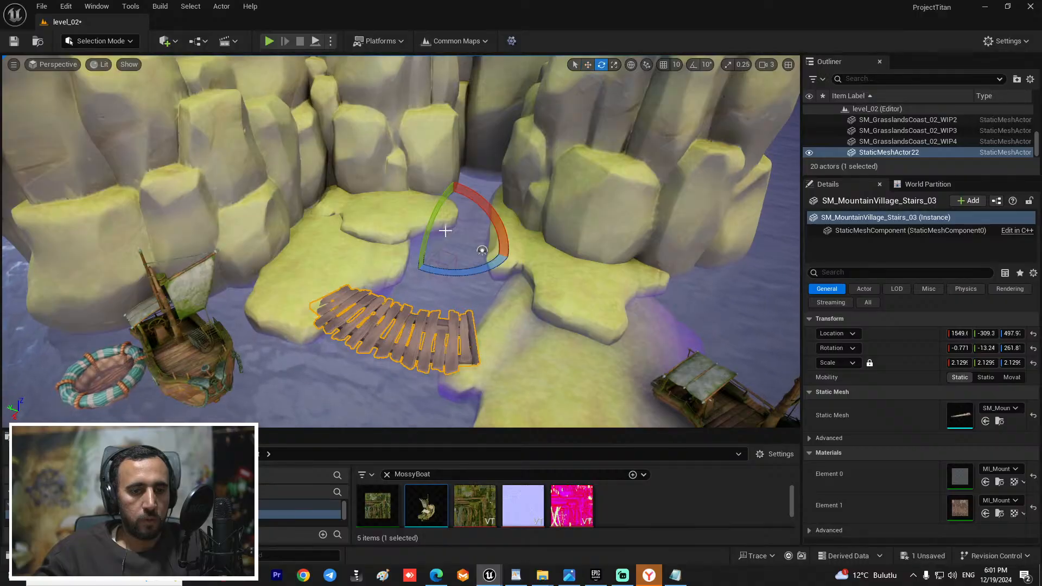
{"action": "key", "text": "w"}
{"action": "right_click_drag", "start_coordinate": [482, 251], "coordinate": [491, 272]}
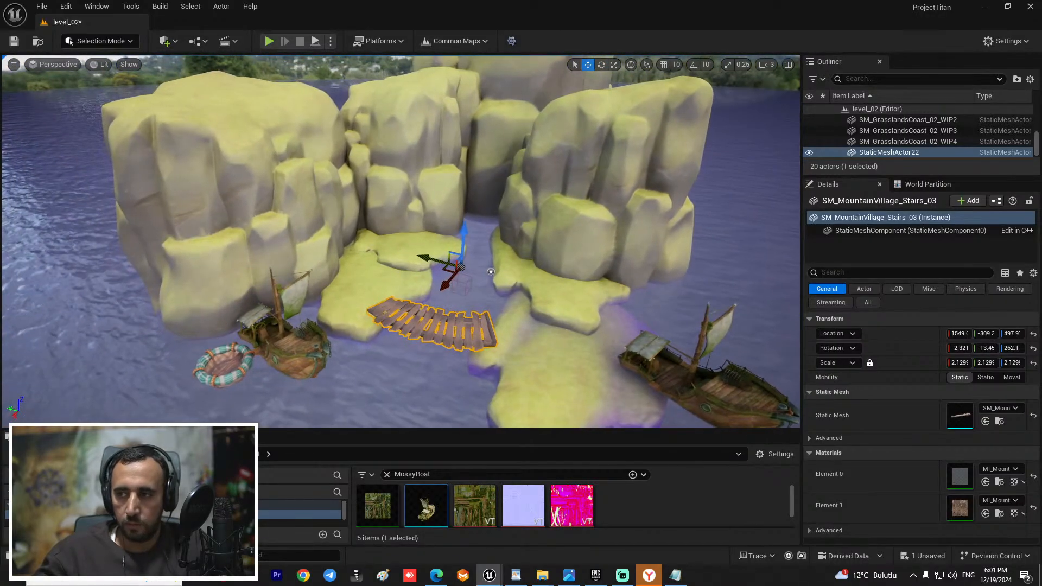
Step: Paste the SM_GL_LerigothiKit_Arch4 mesh and move it to about Y -93, above the flat rock behind the bridge
{"action": "right_click_drag", "start_coordinate": [471, 215], "coordinate": [342, 236]}
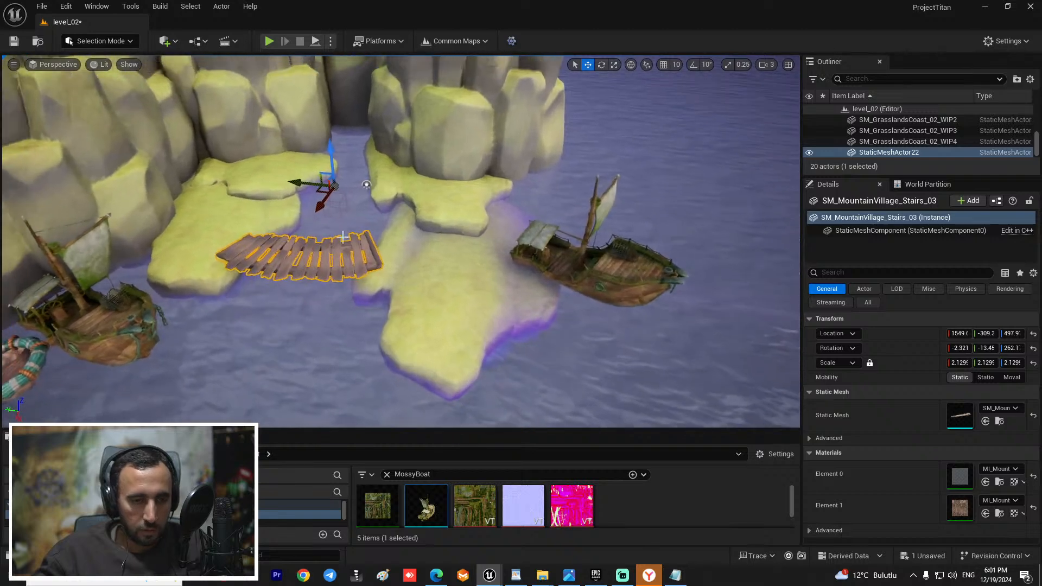
{"action": "key", "text": "ctrl+v"}
{"action": "right_click_drag", "start_coordinate": [129, 277], "coordinate": [273, 198]}
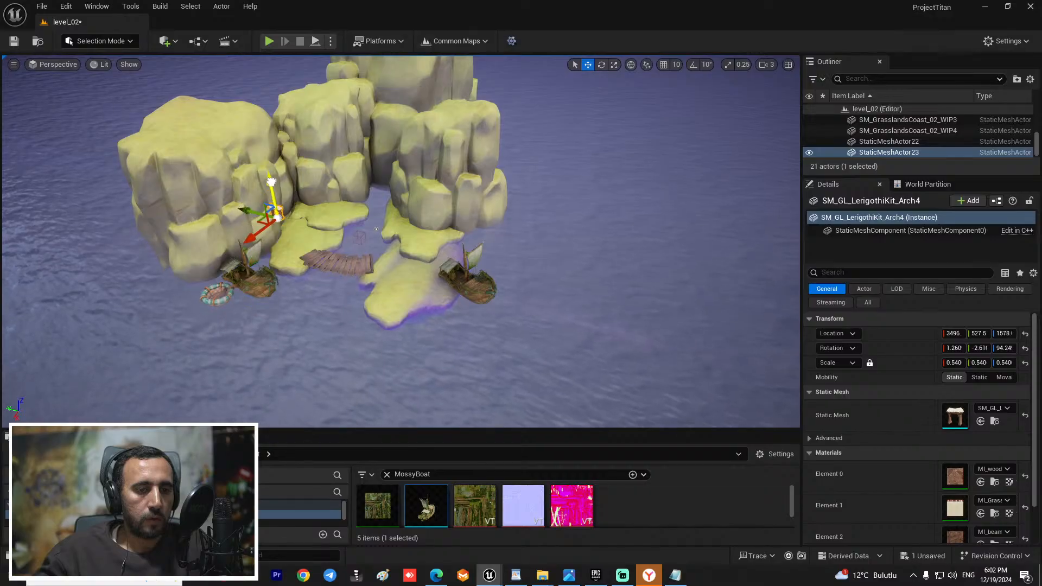
{"action": "left_click_drag", "start_coordinate": [268, 229], "coordinate": [274, 230]}
{"action": "key", "text": "f"}
{"action": "right_click_drag", "start_coordinate": [275, 230], "coordinate": [383, 131]}
{"action": "key", "text": "r"}
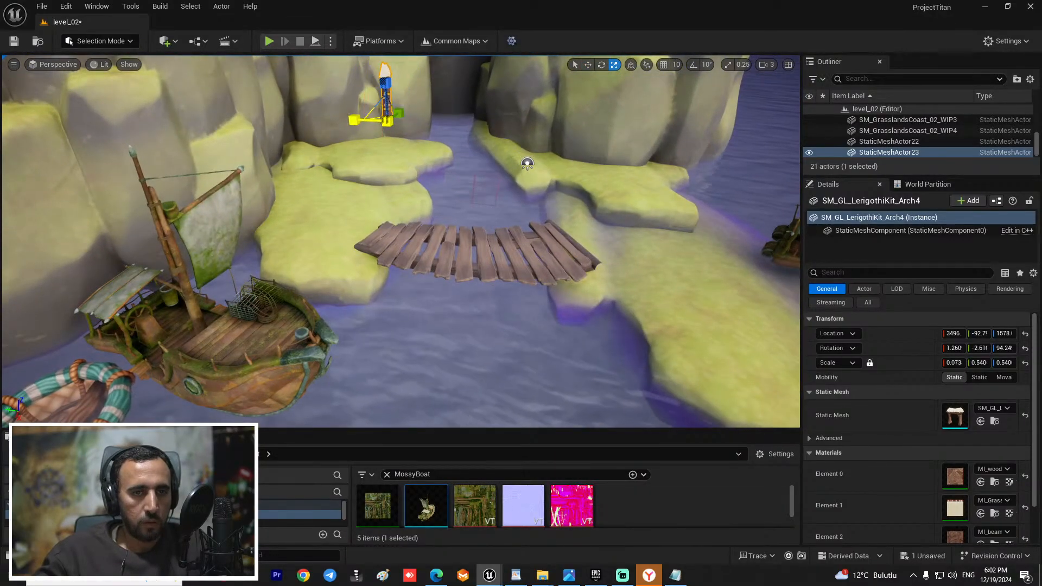
{"action": "key", "text": "ctrl+z"}
{"action": "key", "text": "ctrl+z"}
Step: Scale the arch uniformly to about 1.65, lower it to about Z 785 and rotate it to about 74.5° around Z
{"action": "right_click_drag", "start_coordinate": [383, 132], "coordinate": [383, 132]}
{"action": "key", "text": "w"}
{"action": "left_click_drag", "start_coordinate": [304, 131], "coordinate": [304, 207]}
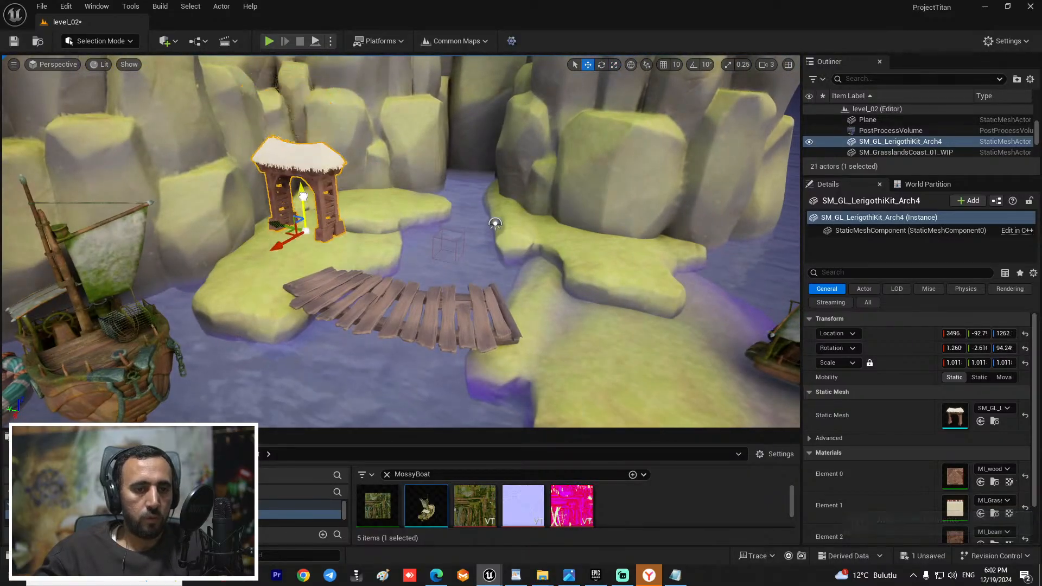
{"action": "right_click_drag", "start_coordinate": [304, 208], "coordinate": [304, 207]}
{"action": "right_click_drag", "start_coordinate": [259, 301], "coordinate": [259, 302]}
{"action": "key", "text": "r"}
{"action": "left_click_drag", "start_coordinate": [247, 265], "coordinate": [269, 244]}
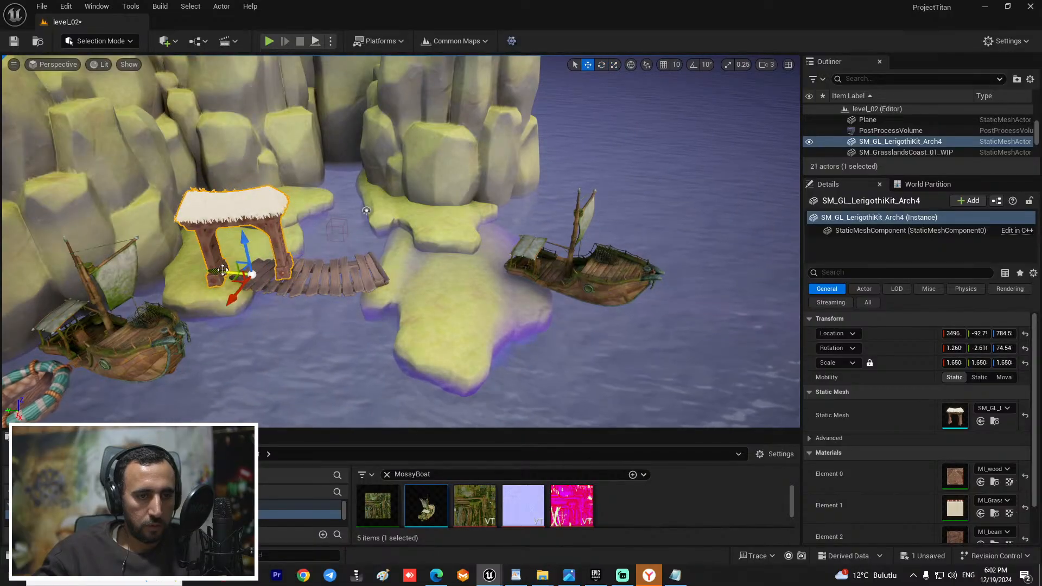
Step: Place the arch on the front flat rock at about X 3607, Y -2047, Z 645, rotated to about 83.3°, and save the level
{"action": "left_click_drag", "start_coordinate": [223, 269], "coordinate": [395, 299]}
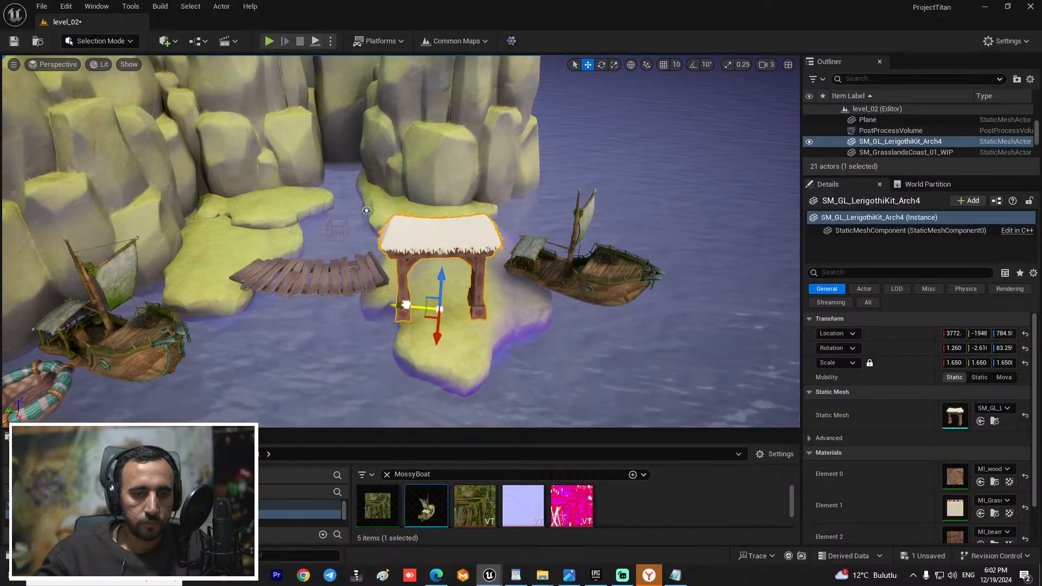
{"action": "left_click_drag", "start_coordinate": [405, 305], "coordinate": [419, 307]}
{"action": "left_click_drag", "start_coordinate": [419, 307], "coordinate": [414, 182], "text": "alt"}
{"action": "right_click_drag", "start_coordinate": [414, 183], "coordinate": [487, 387]}
{"action": "left_click_drag", "start_coordinate": [468, 333], "coordinate": [461, 314]}
{"action": "right_click_drag", "start_coordinate": [461, 314], "coordinate": [452, 282]}
{"action": "left_click_drag", "start_coordinate": [429, 234], "coordinate": [430, 237]}
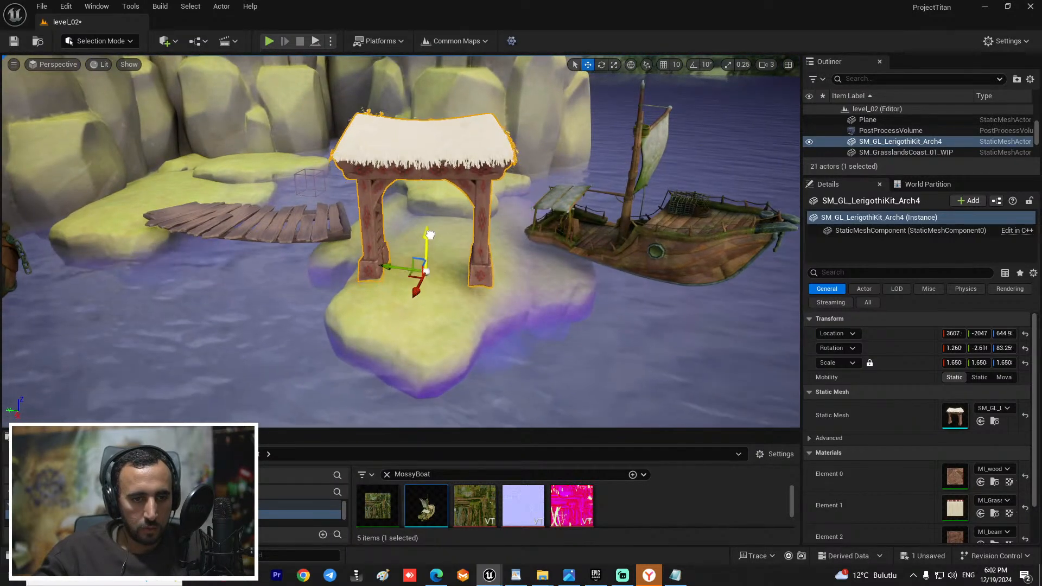
{"action": "right_click_drag", "start_coordinate": [429, 237], "coordinate": [371, 182]}
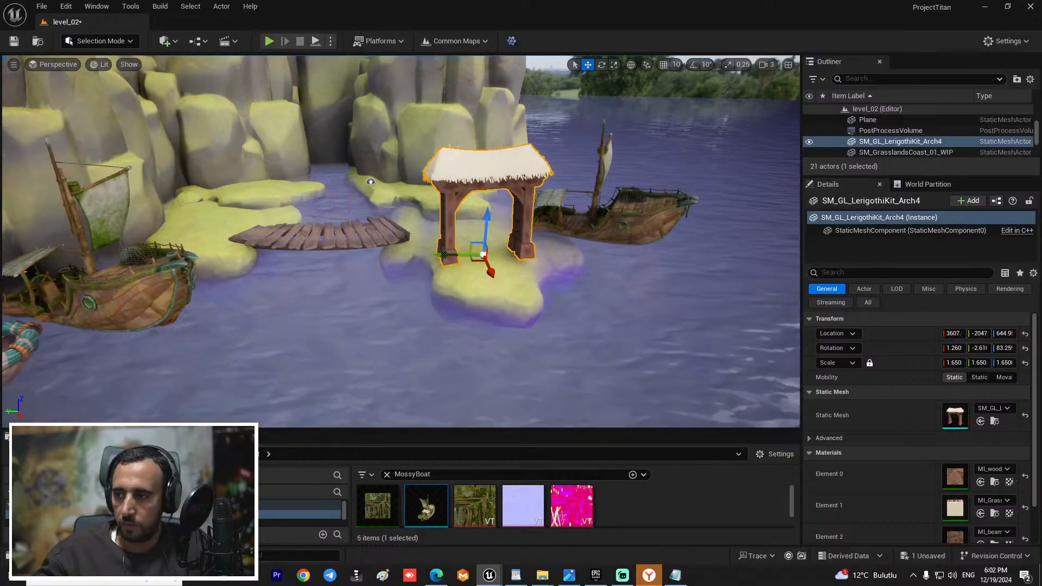
{"action": "key", "text": "ctrl+s"}
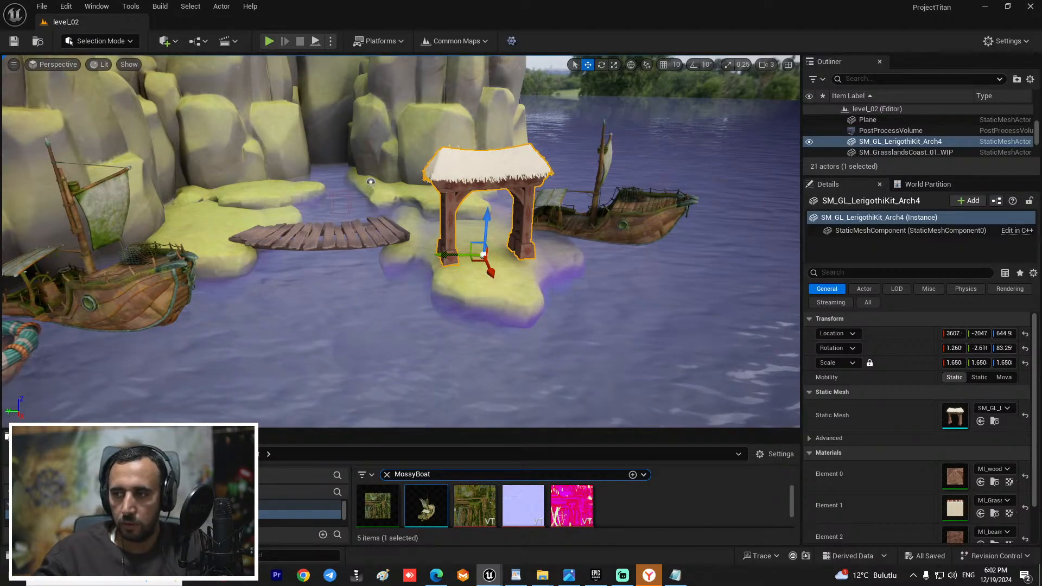
Step: Paste the SM_MountainVillage_Stairs_3 mesh, move it in front of the arch to about X 5169, Y -2735 and rotate it to about -132° around Z
{"action": "mouse_move", "coordinate": [494, 310]}
{"action": "right_mouse_down"}
{"action": "mouse_move", "coordinate": [493, 336]}
{"action": "mouse_move", "coordinate": [538, 348]}
{"action": "mouse_move", "coordinate": [494, 310]}
{"action": "right_mouse_up"}
{"action": "scroll", "coordinate": [494, 309], "scroll_direction": "up", "scroll_amount": 3}
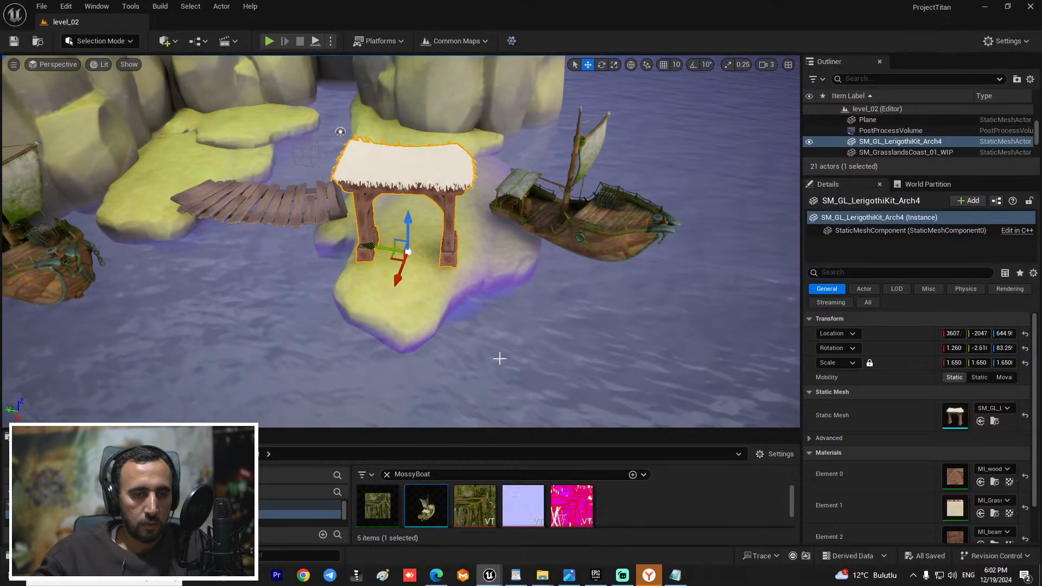
{"action": "key", "text": "ctrl+z"}
{"action": "right_click_drag", "start_coordinate": [500, 358], "coordinate": [394, 280]}
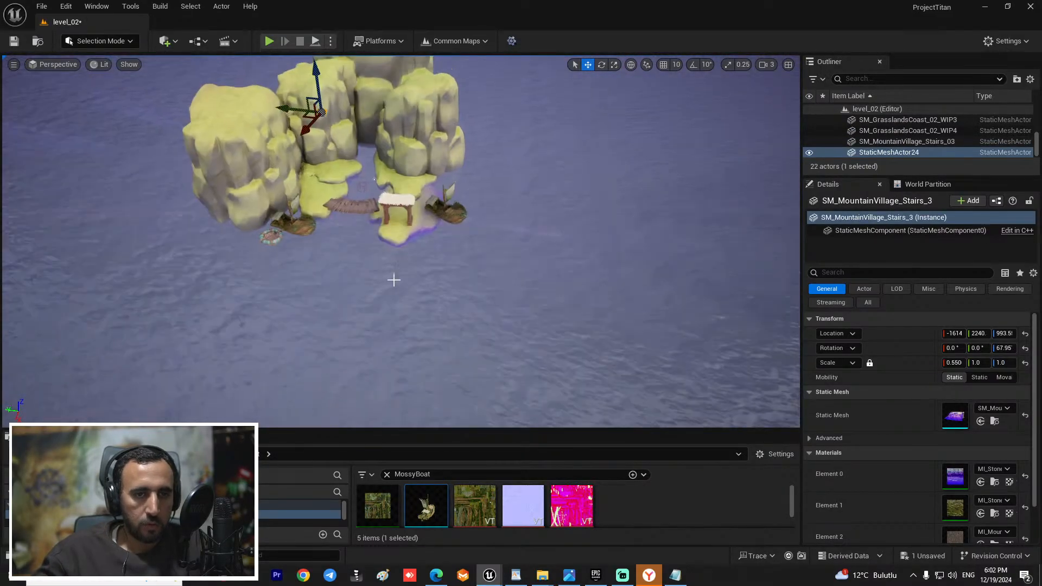
{"action": "left_click_drag", "start_coordinate": [310, 133], "coordinate": [296, 153]}
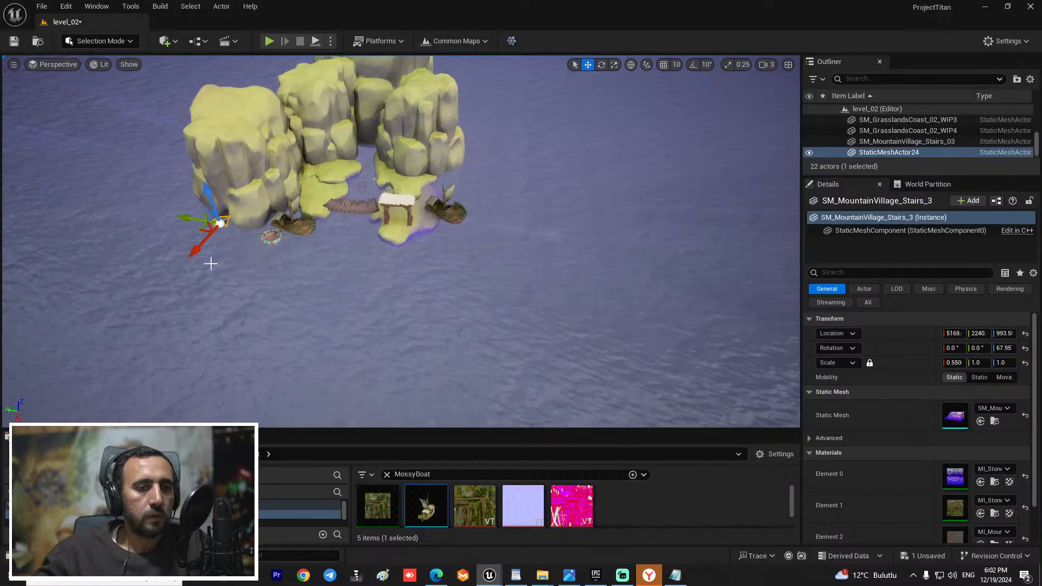
{"action": "left_click_drag", "start_coordinate": [371, 261], "coordinate": [375, 262]}
{"action": "key", "text": "w"}
{"action": "right_click_drag", "start_coordinate": [374, 263], "coordinate": [461, 271]}
{"action": "key", "text": "a"}
{"action": "key", "text": "e"}
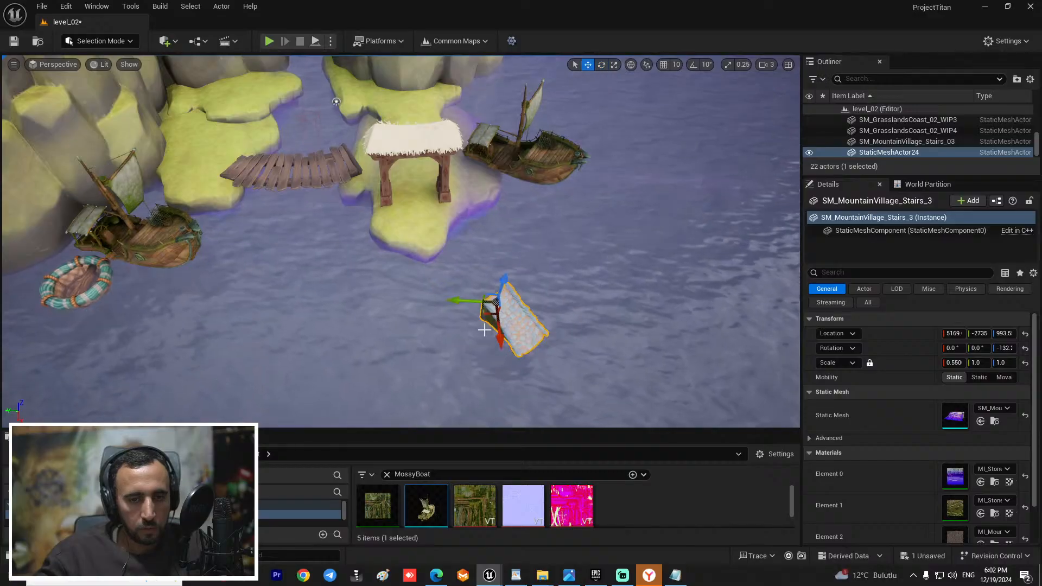
Step: Move the stone stairs against the front edge of the arch's rock at about X 4220, Y -2481, Z 506
{"action": "right_click_drag", "start_coordinate": [459, 209], "coordinate": [438, 209]}
{"action": "key", "text": "w"}
{"action": "right_click_drag", "start_coordinate": [534, 257], "coordinate": [509, 177]}
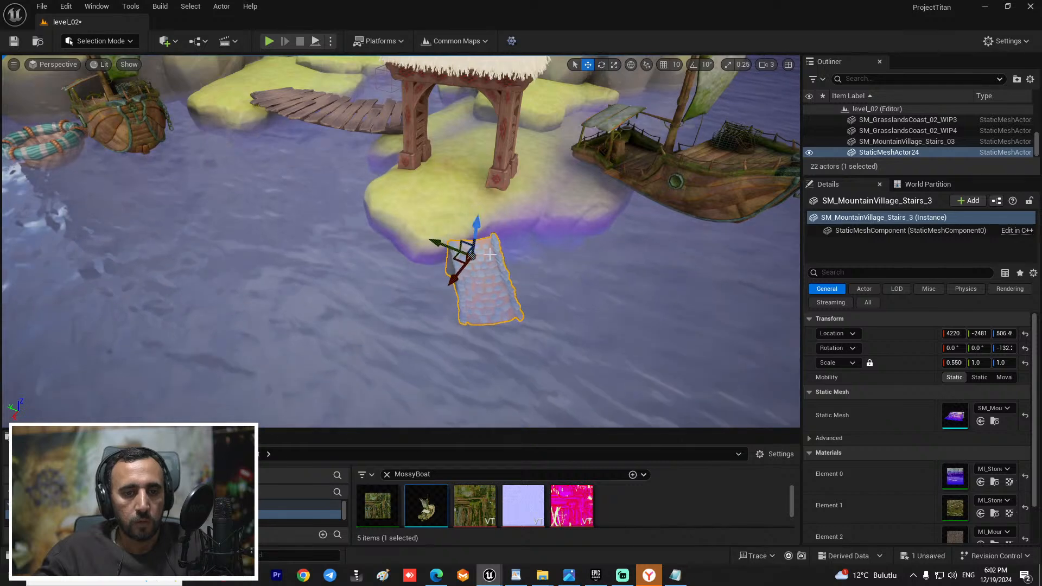
{"action": "left_click_drag", "start_coordinate": [476, 228], "coordinate": [478, 239]}
Step: Scale the stone stairs to about 1.01 × 1.83 × 1.83 and sink them into the rock at about X 3800, Z 390
{"action": "right_click_drag", "start_coordinate": [501, 282], "coordinate": [554, 296]}
{"action": "key", "text": "w"}
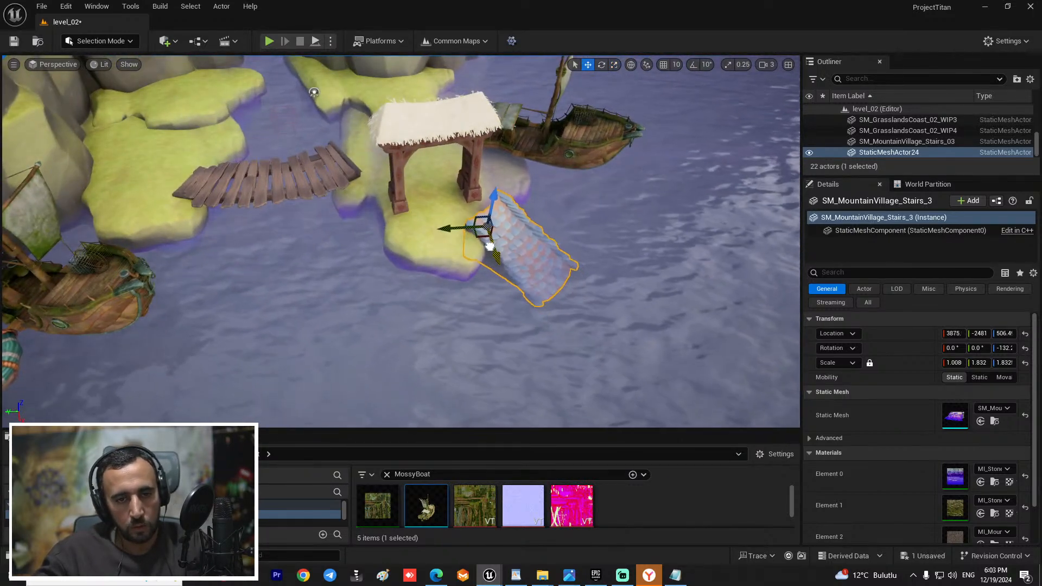
{"action": "key", "text": "d"}
{"action": "mouse_move", "coordinate": [495, 203]}
{"action": "right_mouse_down"}
{"action": "mouse_move", "coordinate": [510, 201]}
{"action": "mouse_move", "coordinate": [477, 192]}
{"action": "right_mouse_up"}
{"action": "key", "text": "w"}
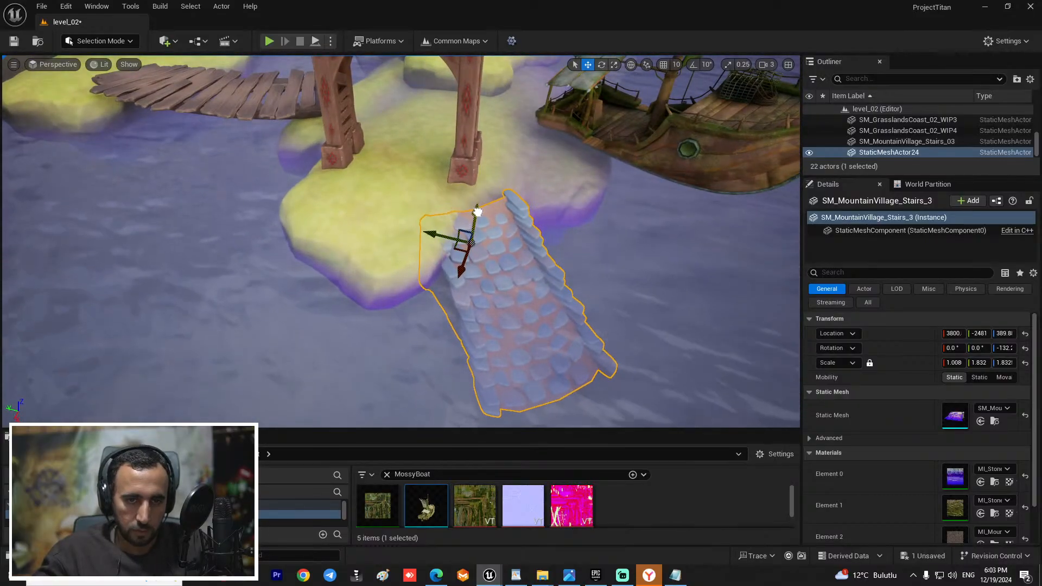
Step: Tilt the stone stairs to about -4.6° around X and -4.2° around Y and lower them to about Z 377
{"action": "left_click_drag", "start_coordinate": [478, 212], "coordinate": [477, 206]}
{"action": "key", "text": "e"}
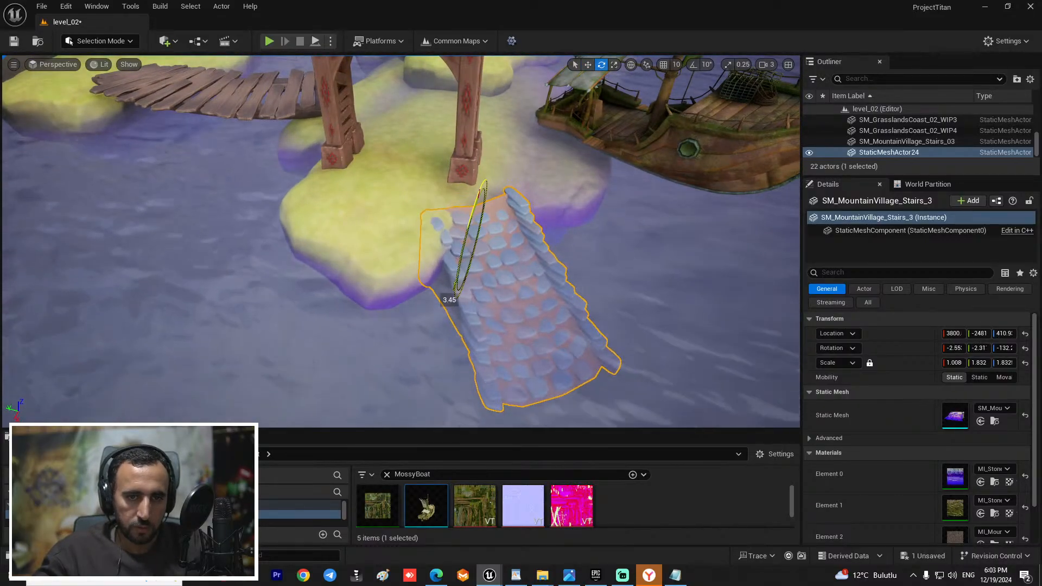
{"action": "right_click_drag", "start_coordinate": [480, 191], "coordinate": [495, 176]}
{"action": "scroll", "coordinate": [495, 176], "scroll_direction": "down", "scroll_amount": 3}
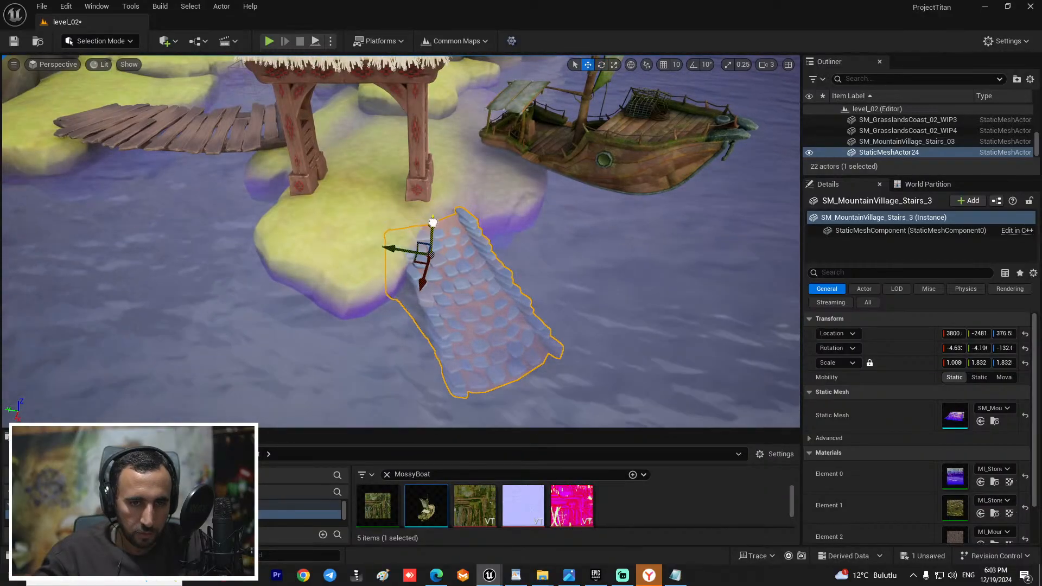
Step: Move the stone stairs to about X 3688, Z 339 and rotate them to about -150° around Z
{"action": "key", "text": "w"}
{"action": "right_click_drag", "start_coordinate": [433, 222], "coordinate": [534, 333]}
{"action": "key", "text": "a"}
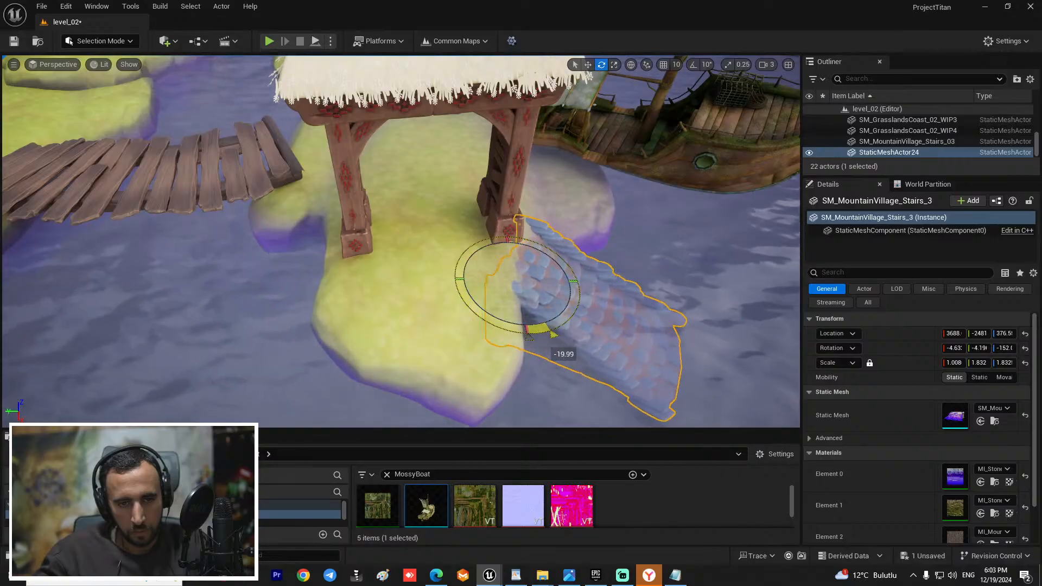
{"action": "right_click_drag", "start_coordinate": [523, 264], "coordinate": [557, 270]}
{"action": "key", "text": "s"}
{"action": "key", "text": "w"}
{"action": "key", "text": "s"}
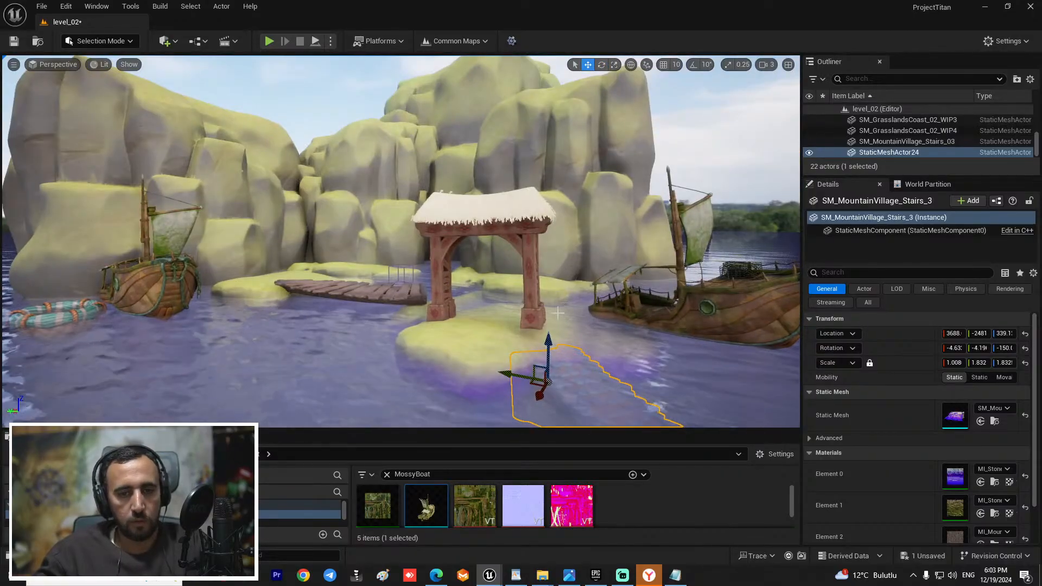
Step: Rotate the thatched arch to about 45° around Z and move it to about X 3492, Y -2318 at the head of the stairs
{"action": "left_click", "coordinate": [529, 294]}
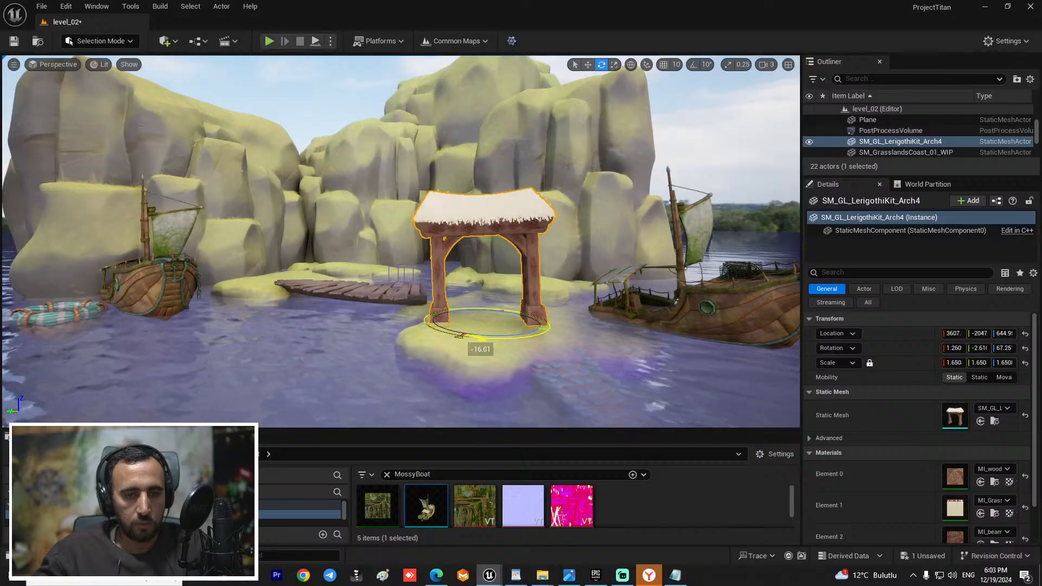
{"action": "key", "text": "e"}
{"action": "right_click_drag", "start_coordinate": [518, 340], "coordinate": [433, 314]}
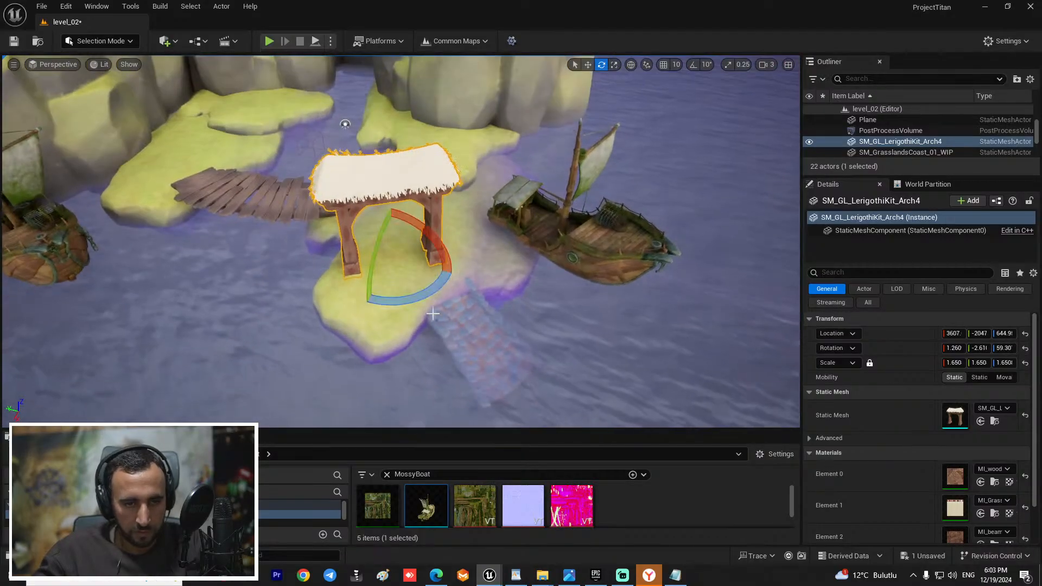
{"action": "left_click_drag", "start_coordinate": [365, 305], "coordinate": [381, 308]}
{"action": "left_click_drag", "start_coordinate": [365, 251], "coordinate": [445, 260]}
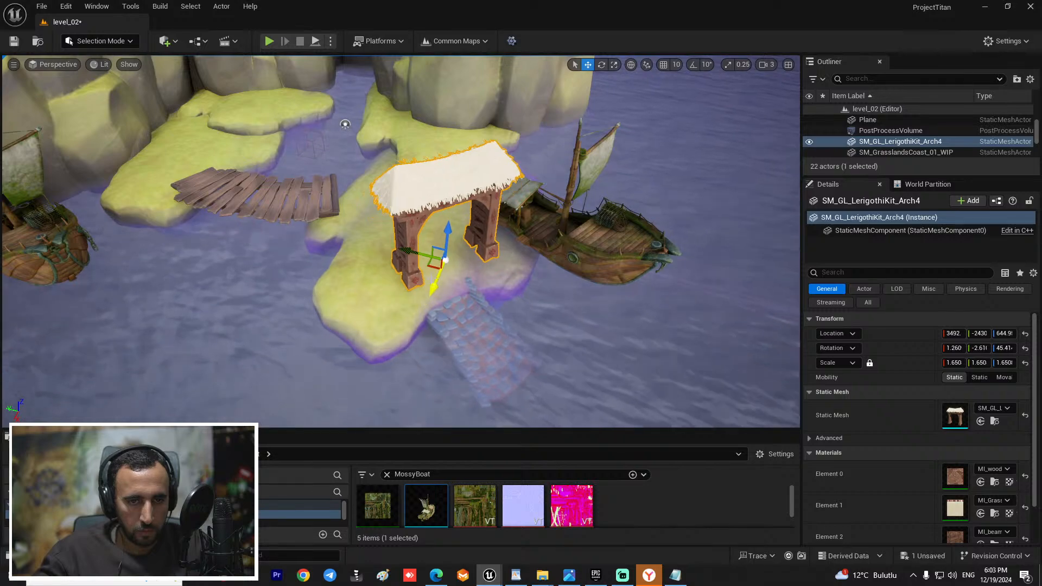
{"action": "right_click_drag", "start_coordinate": [445, 260], "coordinate": [408, 259]}
{"action": "left_click_drag", "start_coordinate": [442, 254], "coordinate": [465, 251]}
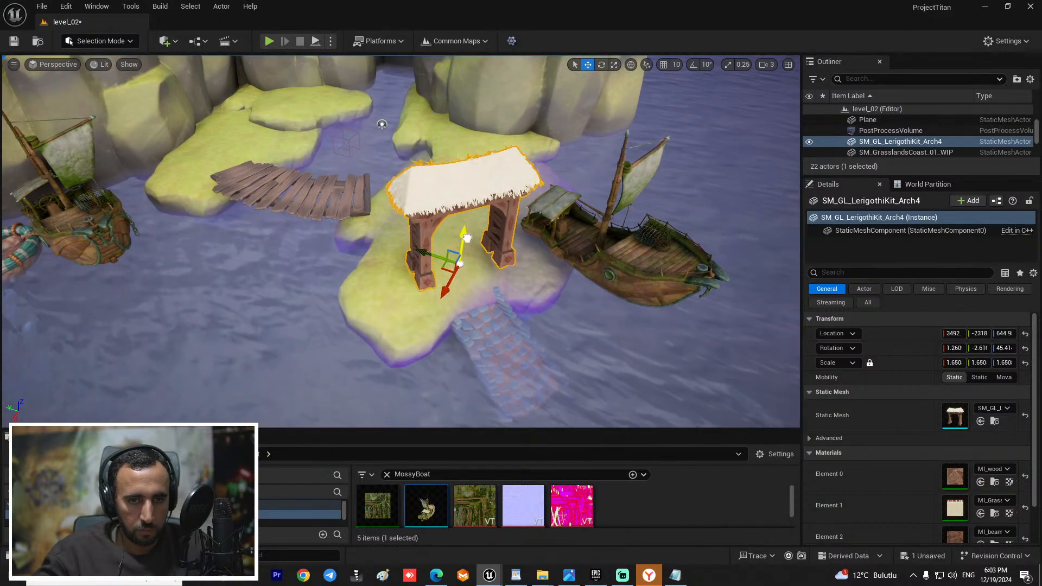
Step: Lower the arch onto the rock at about Z 544 and tilt it to about 1.5° around X and 2.2° around Y
{"action": "right_click_drag", "start_coordinate": [466, 251], "coordinate": [453, 329]}
{"action": "left_click_drag", "start_coordinate": [380, 303], "coordinate": [369, 357]}
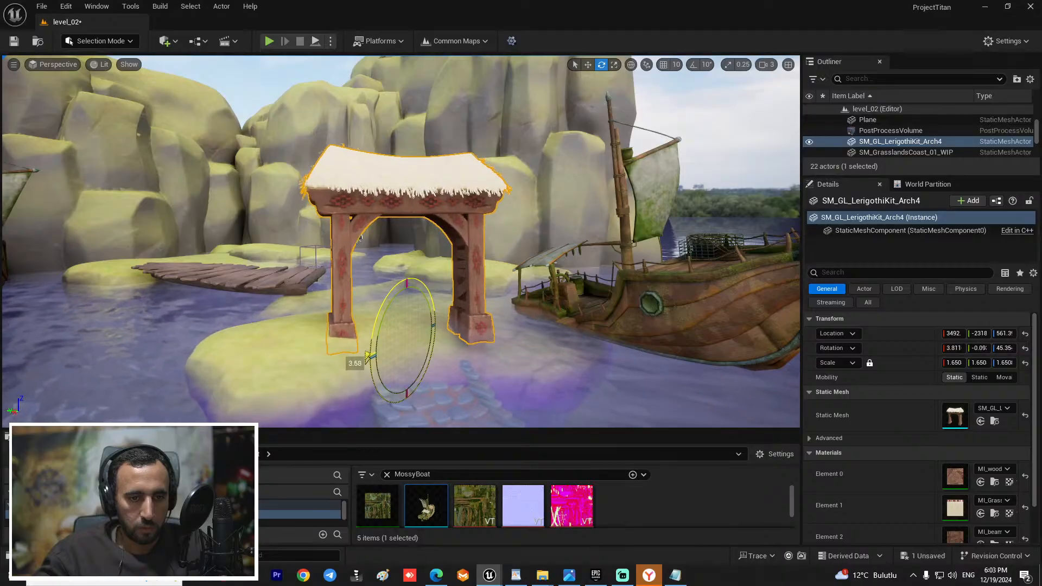
{"action": "left_click_drag", "start_coordinate": [446, 302], "coordinate": [407, 307]}
{"action": "right_click_drag", "start_coordinate": [282, 146], "coordinate": [494, 163]}
{"action": "right_click_drag", "start_coordinate": [370, 237], "coordinate": [369, 237]}
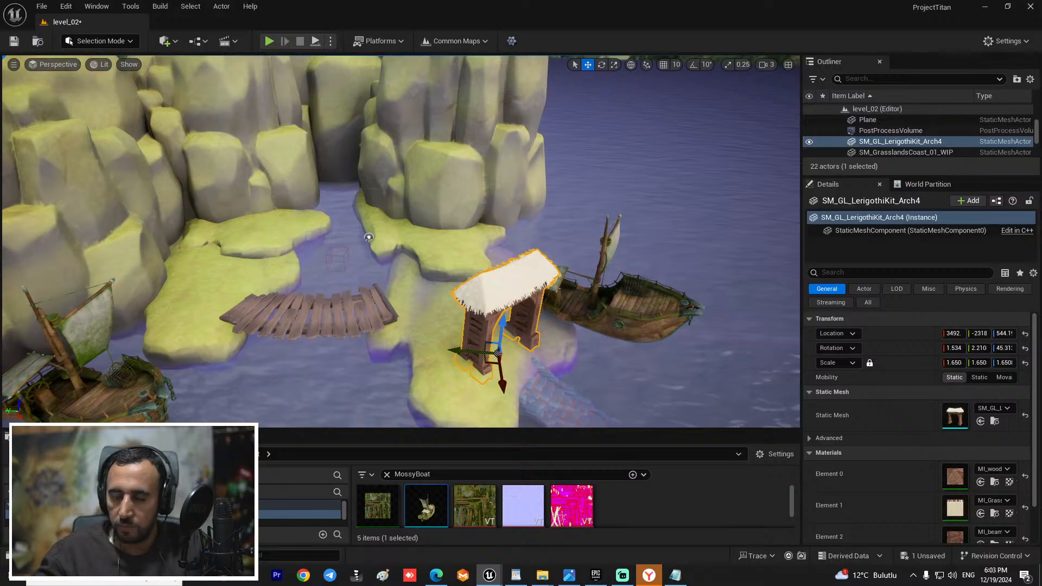
{"action": "right_click_drag", "start_coordinate": [152, 262], "coordinate": [507, 326]}
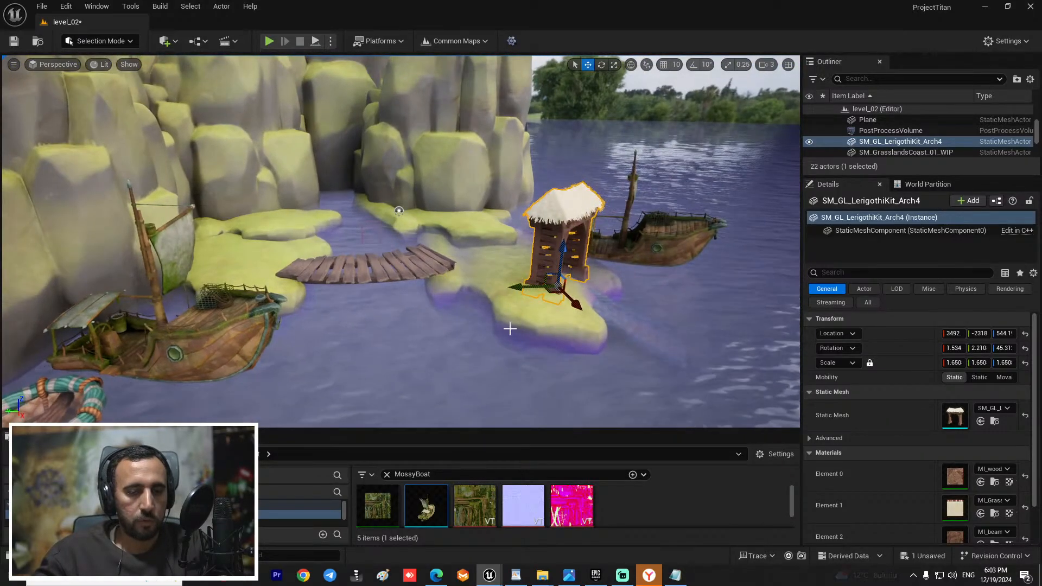
Step: Search the project content for "tower" and save the level
{"action": "left_click", "coordinate": [289, 419]}
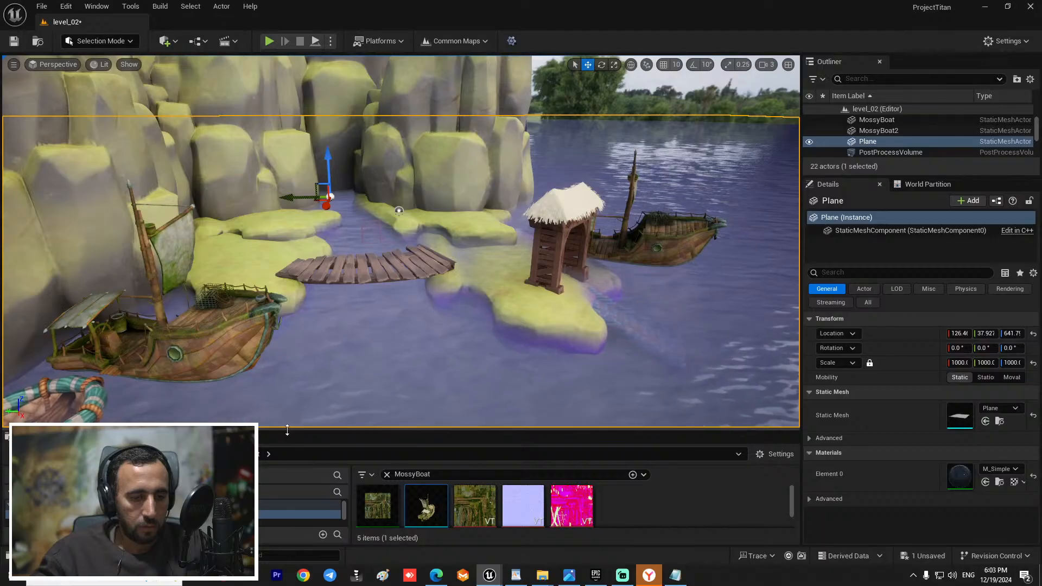
{"action": "left_click_drag", "start_coordinate": [287, 428], "coordinate": [331, 245]}
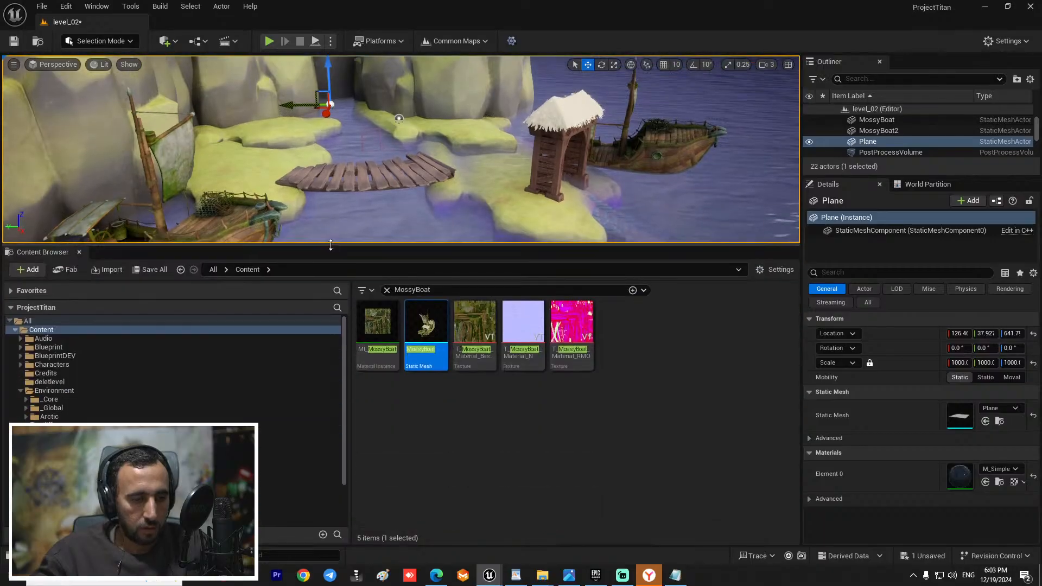
{"action": "left_click", "coordinate": [436, 291]}
{"action": "type", "text": "tower"}
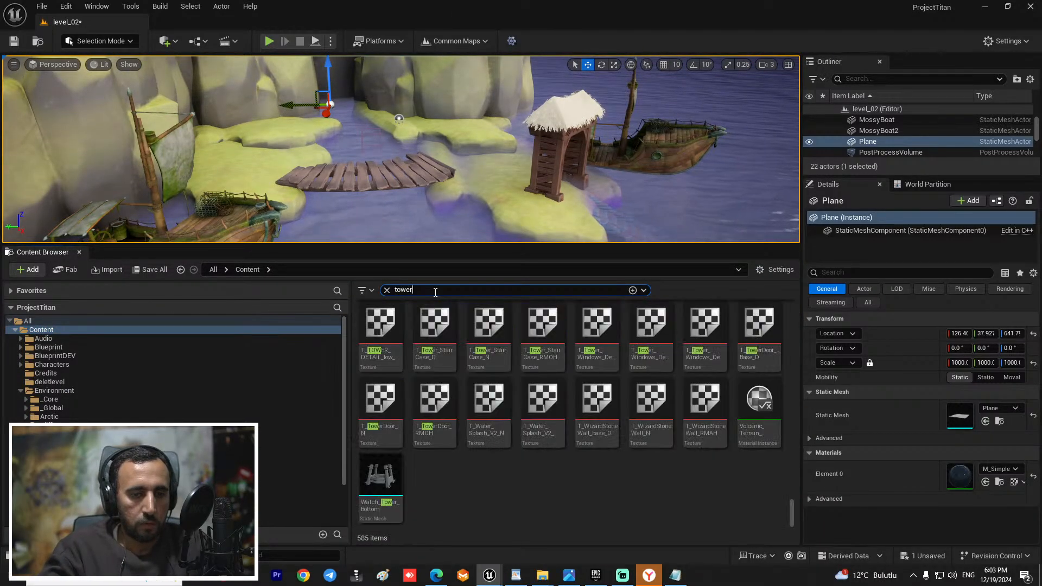
{"action": "key", "text": "ctrl+s"}
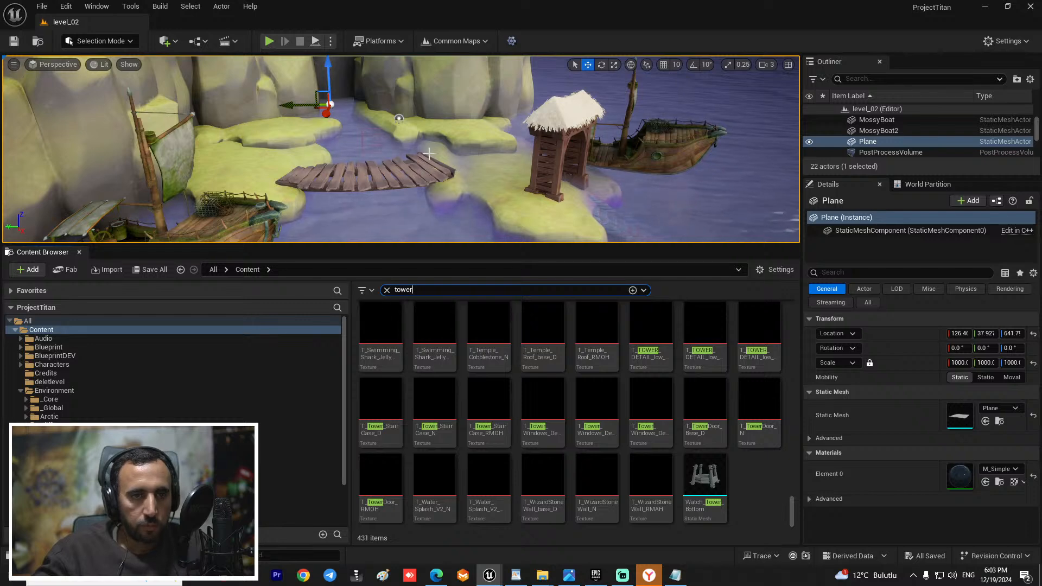
Step: Find the SM_SM_SM_WatchTower_NoBanner mesh and place it beside the arch at about X 2796, Y -1708
{"action": "mouse_move", "coordinate": [426, 172]}
{"action": "right_mouse_down"}
{"action": "mouse_move", "coordinate": [462, 201]}
{"action": "mouse_move", "coordinate": [434, 179]}
{"action": "right_mouse_up"}
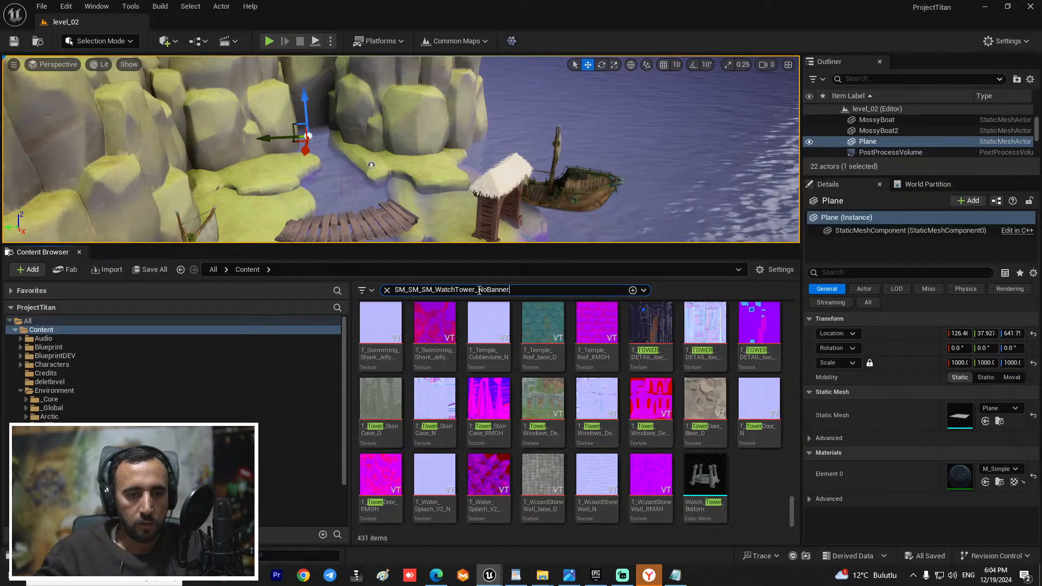
{"action": "left_click", "coordinate": [377, 326]}
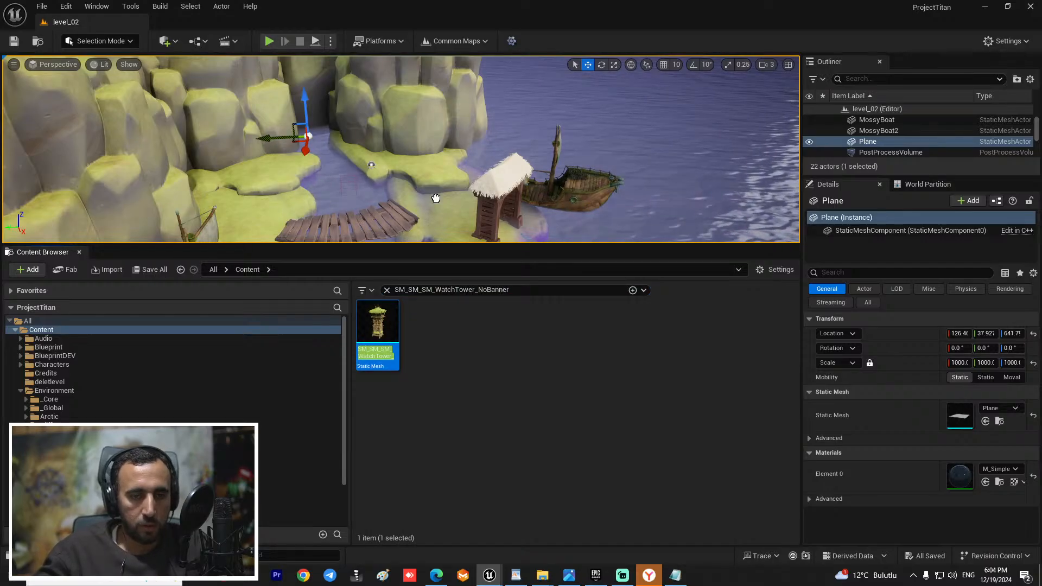
{"action": "mouse_move", "coordinate": [436, 198]}
{"action": "left_mouse_down"}
{"action": "mouse_move", "coordinate": [429, 174]}
{"action": "mouse_move", "coordinate": [432, 201]}
{"action": "left_mouse_up"}
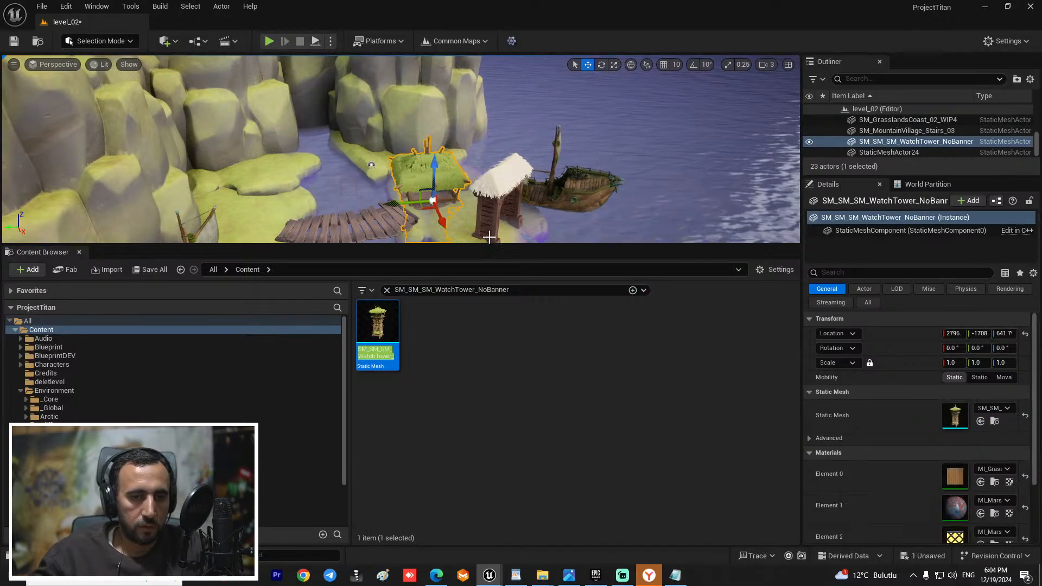
Step: Scale the watchtower uniformly to about 0.605 and move it to about X 4294, Y -1464, Z 1889
{"action": "left_click_drag", "start_coordinate": [488, 248], "coordinate": [472, 414]}
{"action": "left_click_drag", "start_coordinate": [435, 251], "coordinate": [488, 245]}
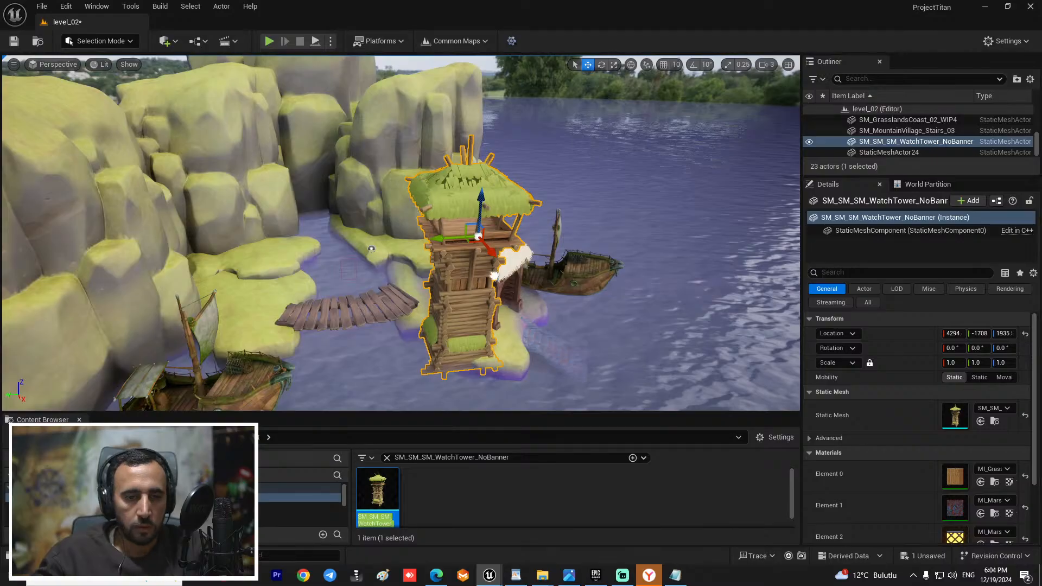
{"action": "right_click_drag", "start_coordinate": [494, 276], "coordinate": [494, 347]}
{"action": "key", "text": "r"}
{"action": "left_click_drag", "start_coordinate": [477, 119], "coordinate": [399, 119]}
{"action": "key", "text": "w"}
{"action": "left_click_drag", "start_coordinate": [433, 76], "coordinate": [433, 87]}
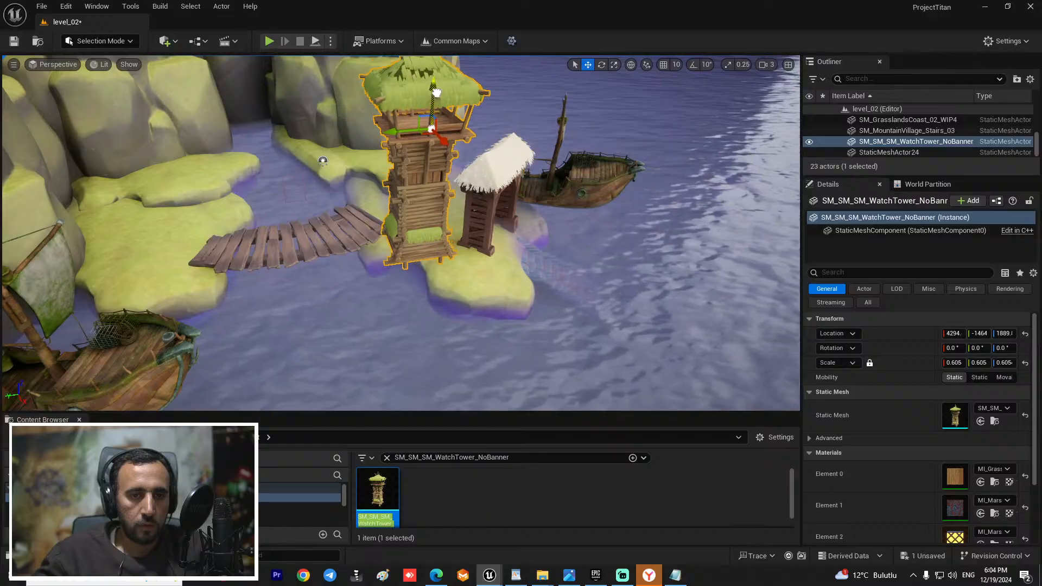
Step: Move the watchtower back along X to about 3313, toward the cliffs
{"action": "right_click_drag", "start_coordinate": [433, 87], "coordinate": [537, 87]}
{"action": "right_click_drag", "start_coordinate": [580, 320], "coordinate": [580, 291]}
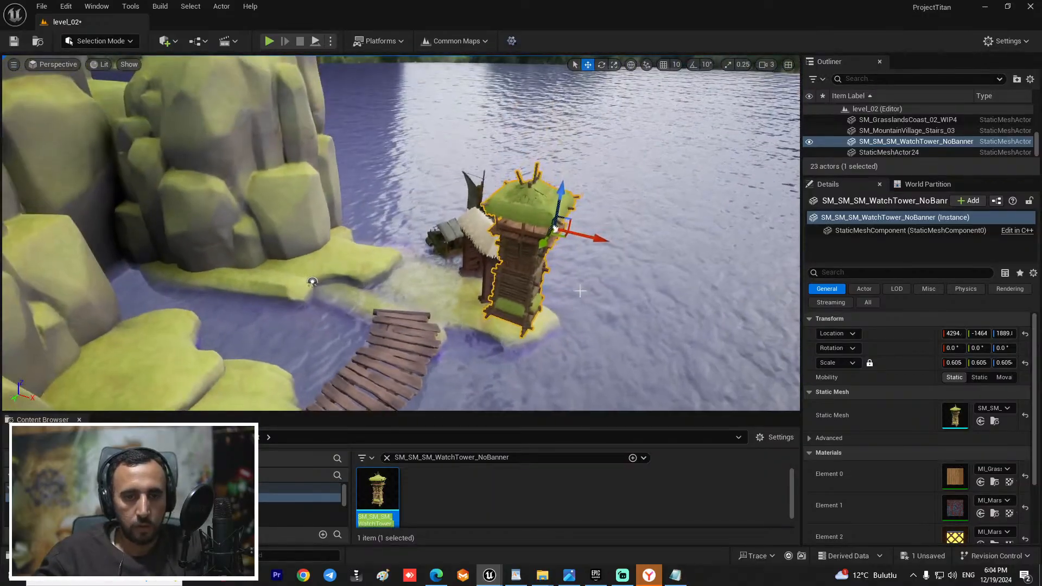
{"action": "left_click_drag", "start_coordinate": [558, 233], "coordinate": [478, 216]}
{"action": "right_click_drag", "start_coordinate": [477, 216], "coordinate": [406, 352]}
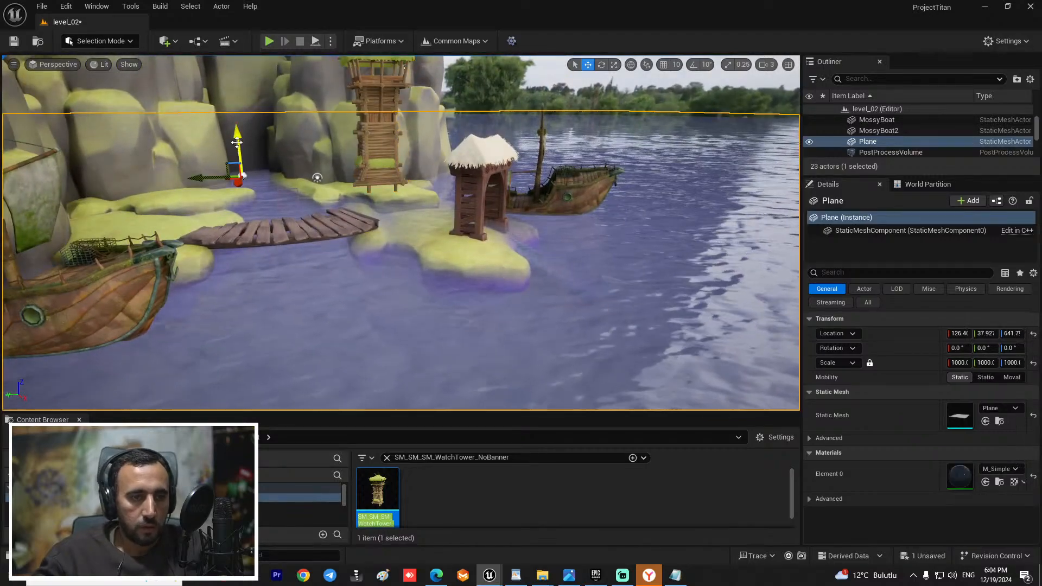
Step: Lower the water plane to about Z 498 to expose more of the rocks' edges
{"action": "left_click_drag", "start_coordinate": [240, 140], "coordinate": [242, 151]}
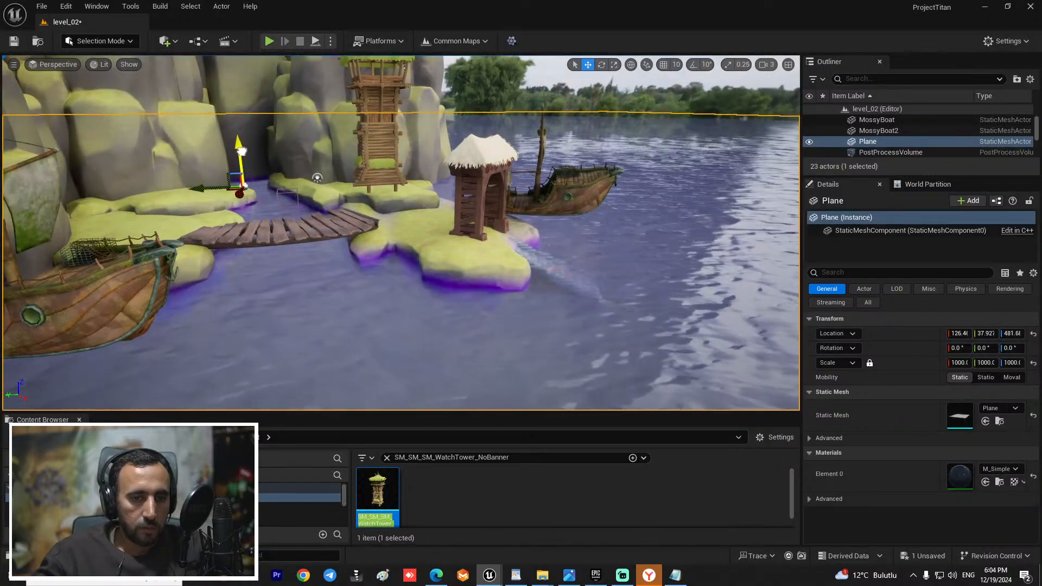
{"action": "key", "text": "w"}
{"action": "right_click_drag", "start_coordinate": [304, 193], "coordinate": [276, 184]}
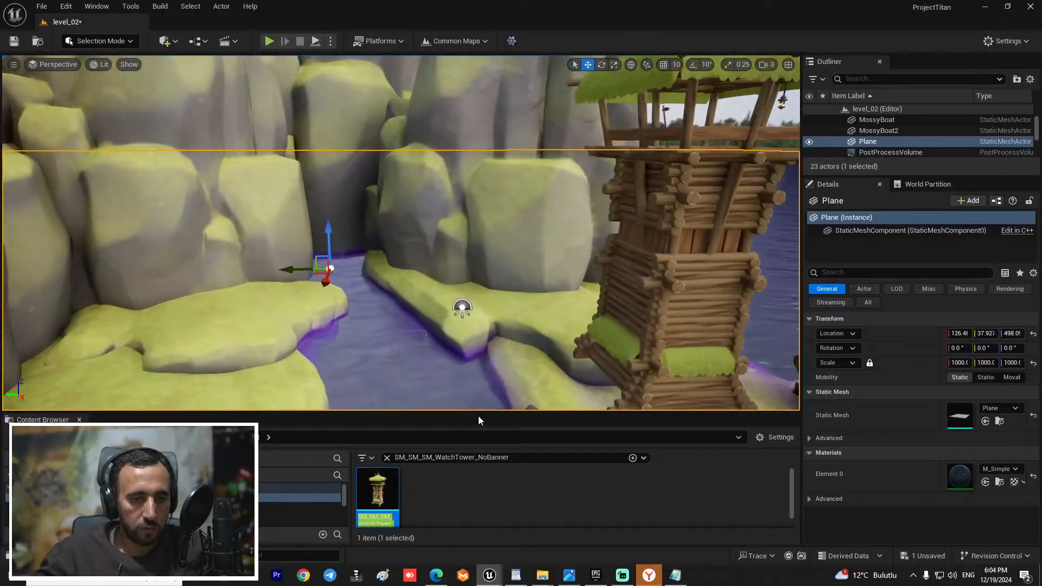
{"action": "key", "text": "s"}
{"action": "right_click_drag", "start_coordinate": [418, 323], "coordinate": [491, 280]}
{"action": "key", "text": "w"}
{"action": "key", "text": "s"}
{"action": "key", "text": "d"}
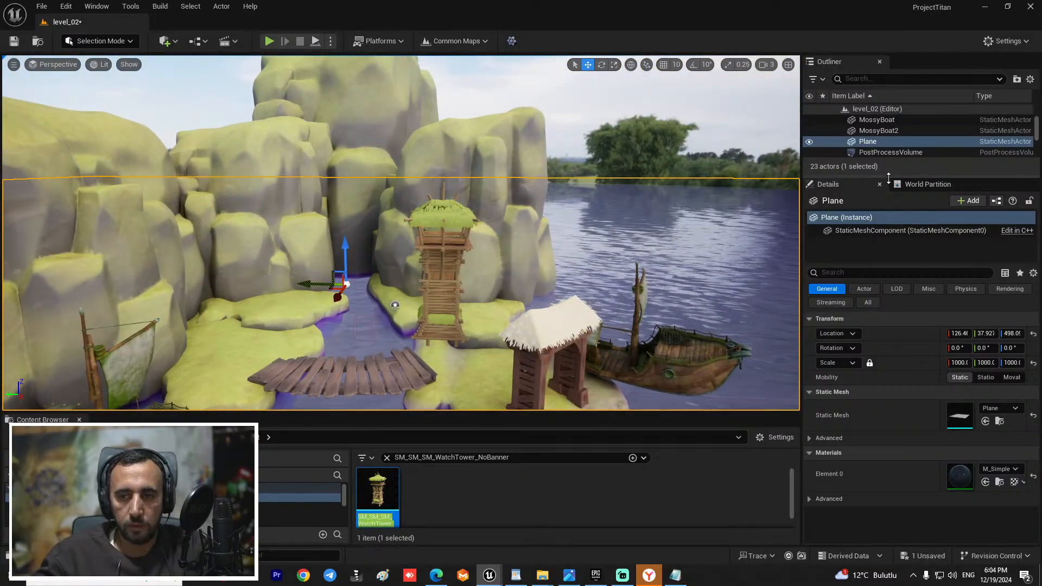
Step: Select all the level's actors from Basket_Boat through StaticMeshActor24 together
{"action": "left_click_drag", "start_coordinate": [889, 178], "coordinate": [889, 363]}
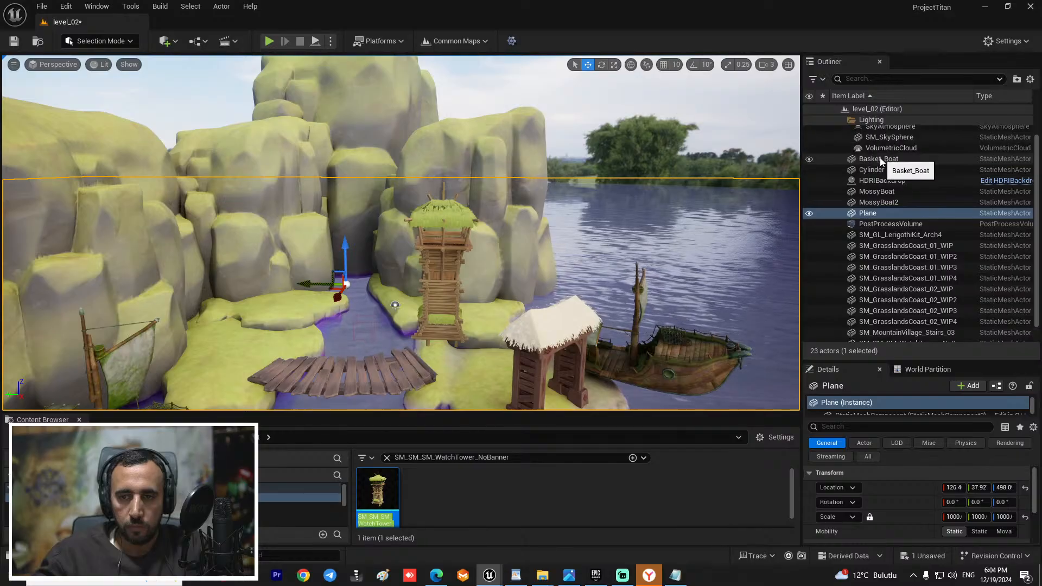
{"action": "left_click", "coordinate": [879, 158]}
{"action": "scroll", "coordinate": [877, 165], "scroll_direction": "down", "scroll_amount": 1}
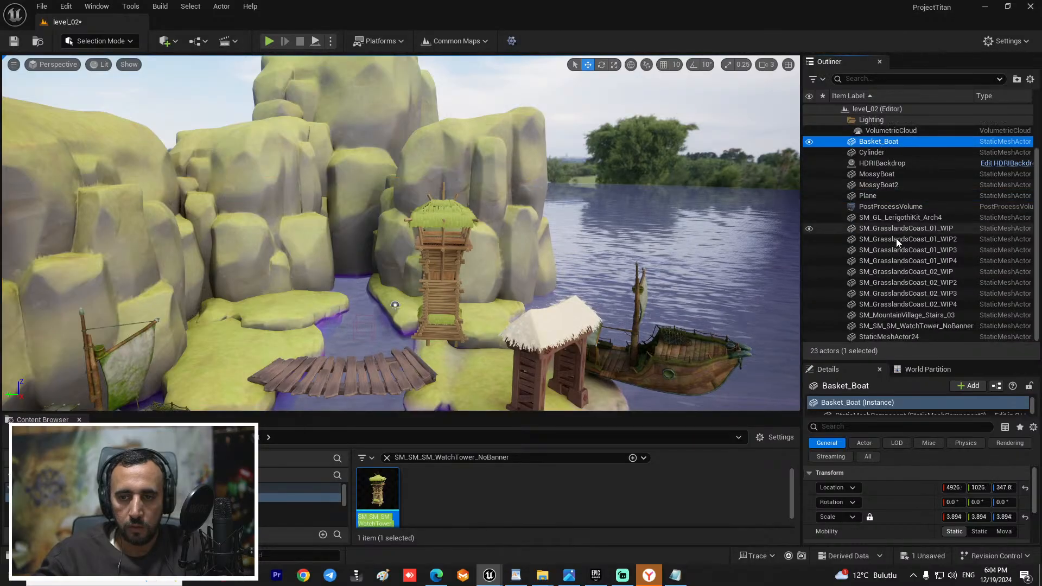
{"action": "left_click", "coordinate": [903, 338], "text": "shift"}
{"action": "key", "text": "f"}
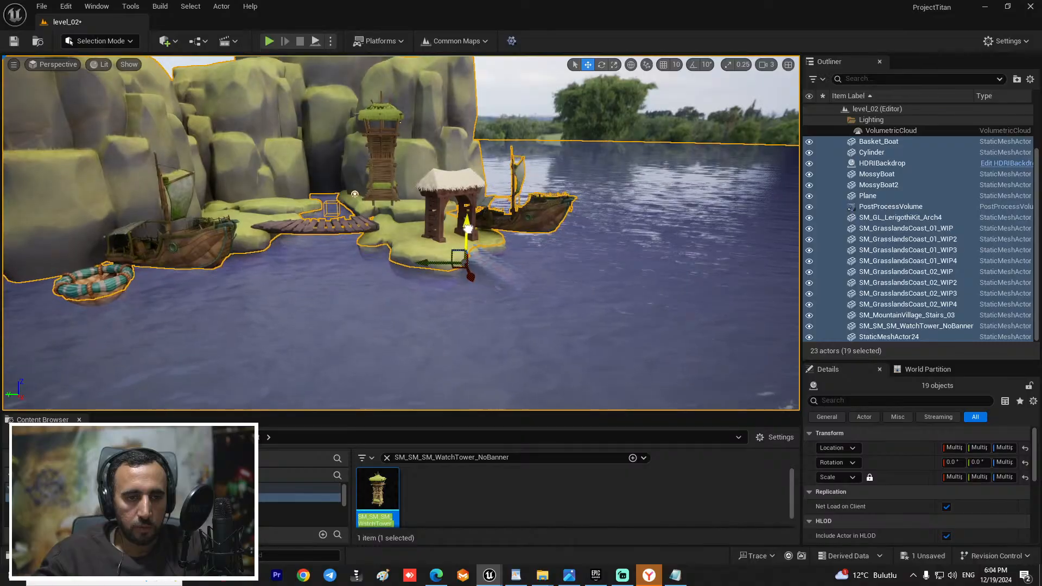
Step: Select only the water plane and raise it to about Z 691
{"action": "left_click", "coordinate": [345, 253]}
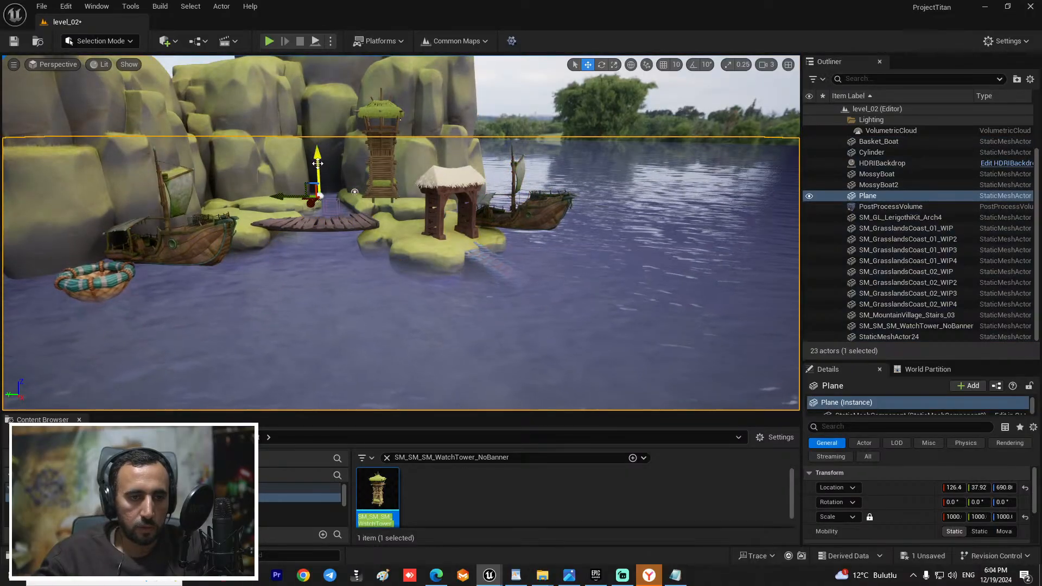
{"action": "right_click_drag", "start_coordinate": [346, 254], "coordinate": [328, 268]}
Step: Move the watchtower onto the arch's rock at about X 3569, Y -1692, Z 1605
{"action": "left_click", "coordinate": [410, 302]}
{"action": "right_click_drag", "start_coordinate": [409, 302], "coordinate": [464, 320]}
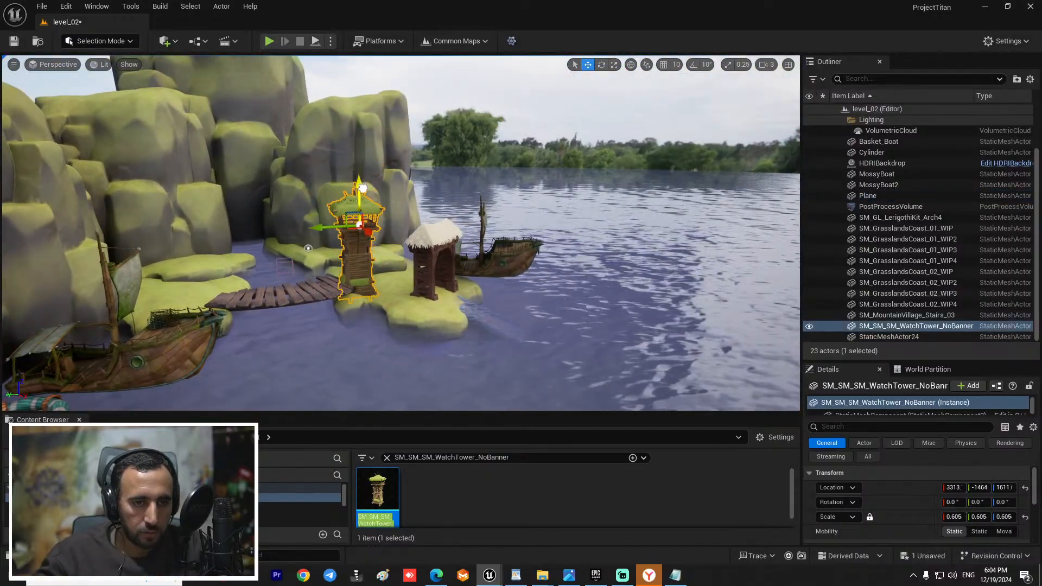
{"action": "left_click_drag", "start_coordinate": [362, 189], "coordinate": [362, 192]}
{"action": "right_click_drag", "start_coordinate": [362, 193], "coordinate": [369, 233]}
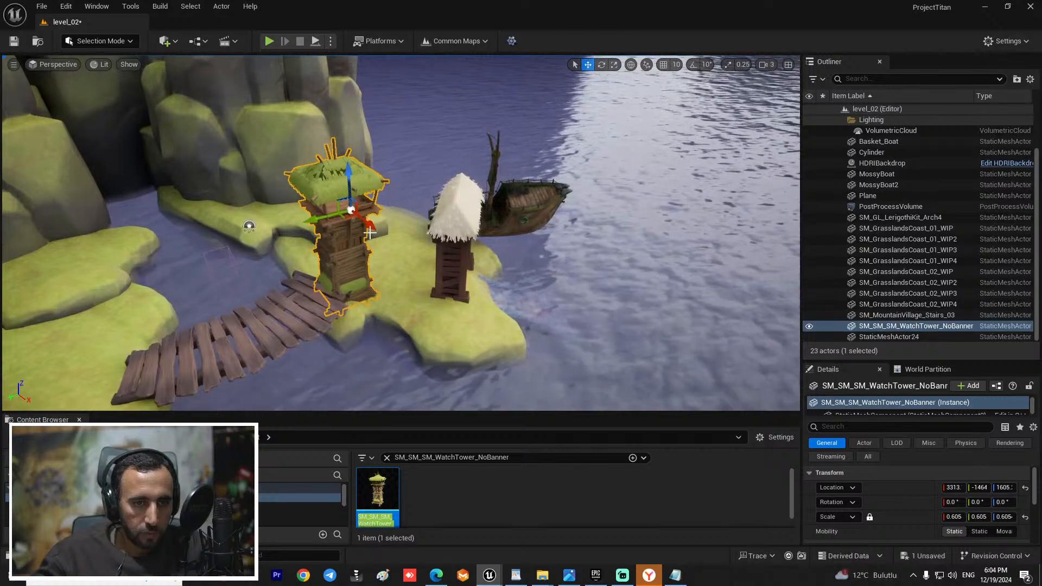
{"action": "left_click_drag", "start_coordinate": [396, 250], "coordinate": [417, 268]}
Step: Undo the watchtower's single-axis scaling, scale it uniformly to about 0.796 and raise it to about Z 1845
{"action": "right_click_drag", "start_coordinate": [417, 267], "coordinate": [278, 199]}
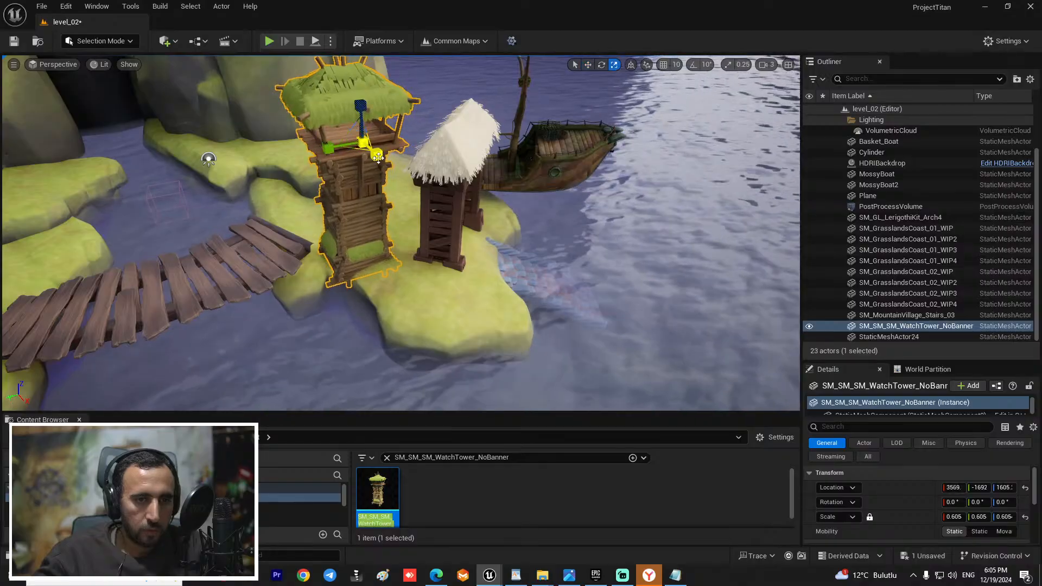
{"action": "key", "text": "ctrl+z"}
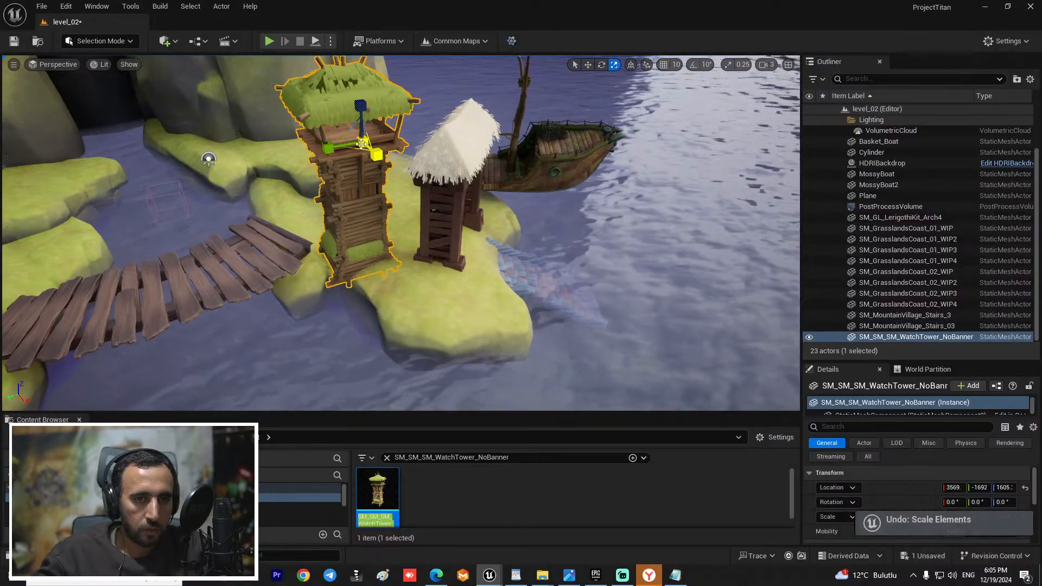
{"action": "left_click_drag", "start_coordinate": [363, 143], "coordinate": [334, 163]}
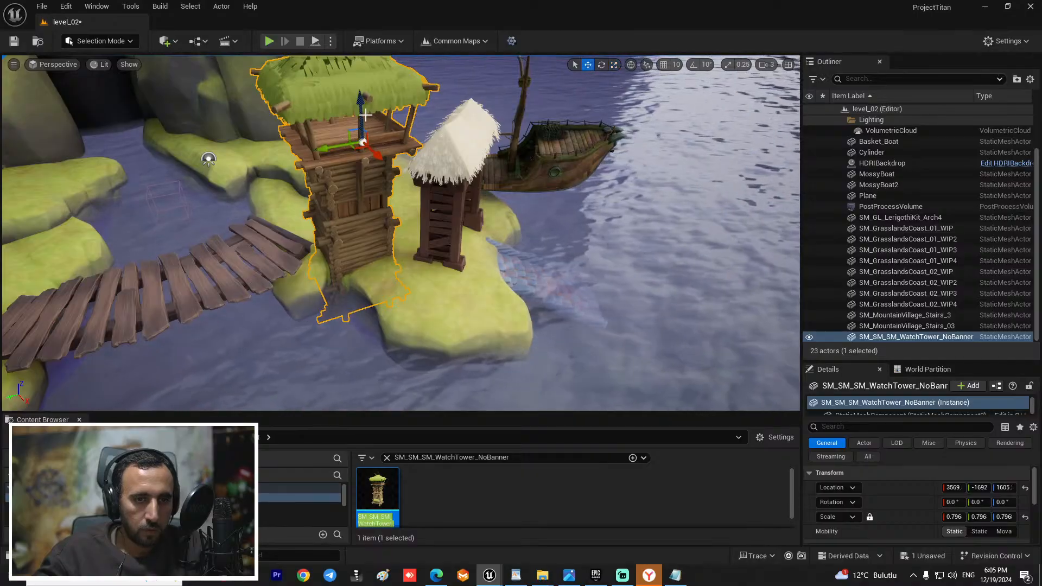
{"action": "left_click_drag", "start_coordinate": [365, 115], "coordinate": [363, 82]}
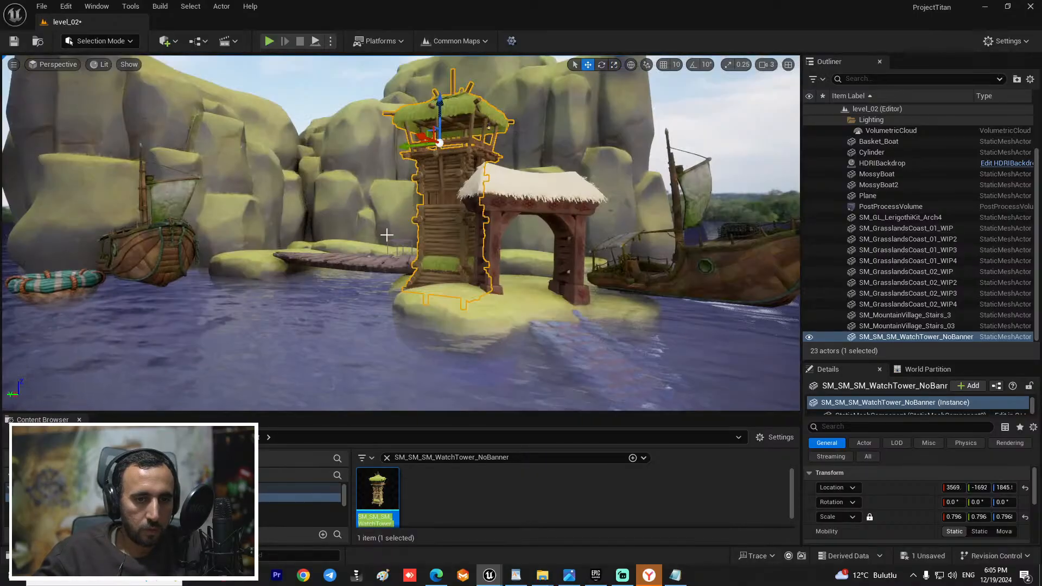
Step: Shift the watchtower away from the arch to about Y -1668 and rotate it to about -22.7° around Z
{"action": "mouse_move", "coordinate": [450, 294]}
{"action": "left_mouse_down", "text": "alt"}
{"action": "mouse_move", "coordinate": [524, 294]}
{"action": "mouse_move", "coordinate": [448, 293]}
{"action": "left_mouse_up", "text": "alt"}
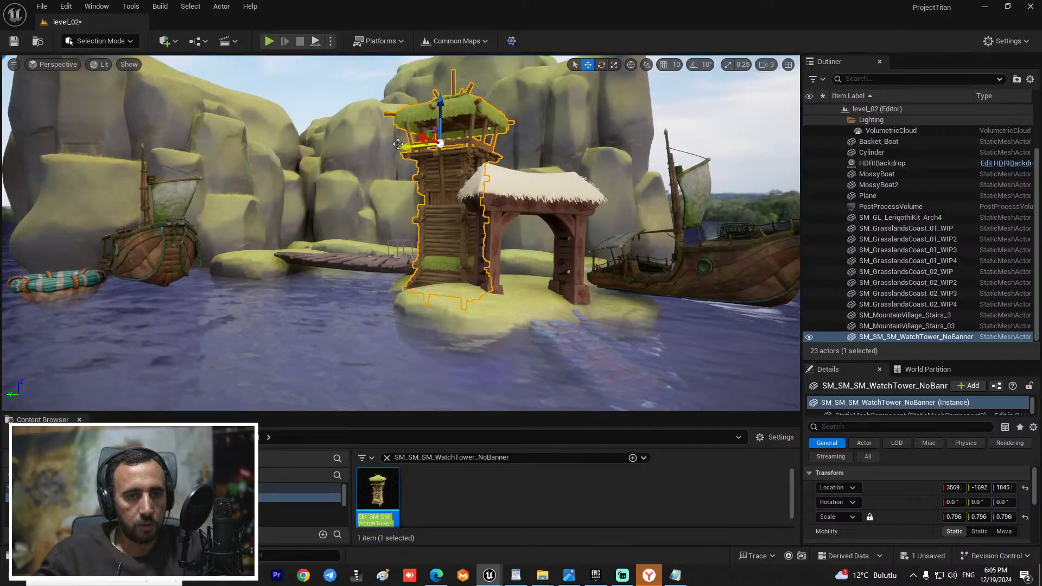
{"action": "left_click_drag", "start_coordinate": [406, 145], "coordinate": [409, 149]}
{"action": "key", "text": "e"}
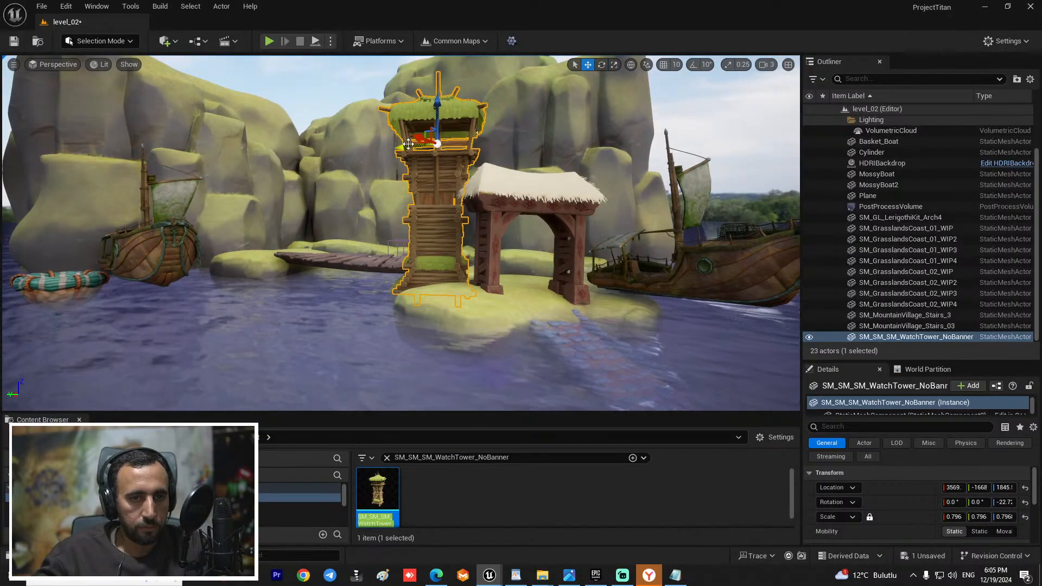
Step: Move the watchtower farther from the arch to about Y -1739 and check its placement from above
{"action": "left_click_drag", "start_coordinate": [408, 143], "coordinate": [414, 147]}
{"action": "mouse_move", "coordinate": [467, 261]}
{"action": "right_mouse_down"}
{"action": "mouse_move", "coordinate": [489, 287]}
{"action": "mouse_move", "coordinate": [450, 293]}
{"action": "mouse_move", "coordinate": [467, 260]}
{"action": "right_mouse_up"}
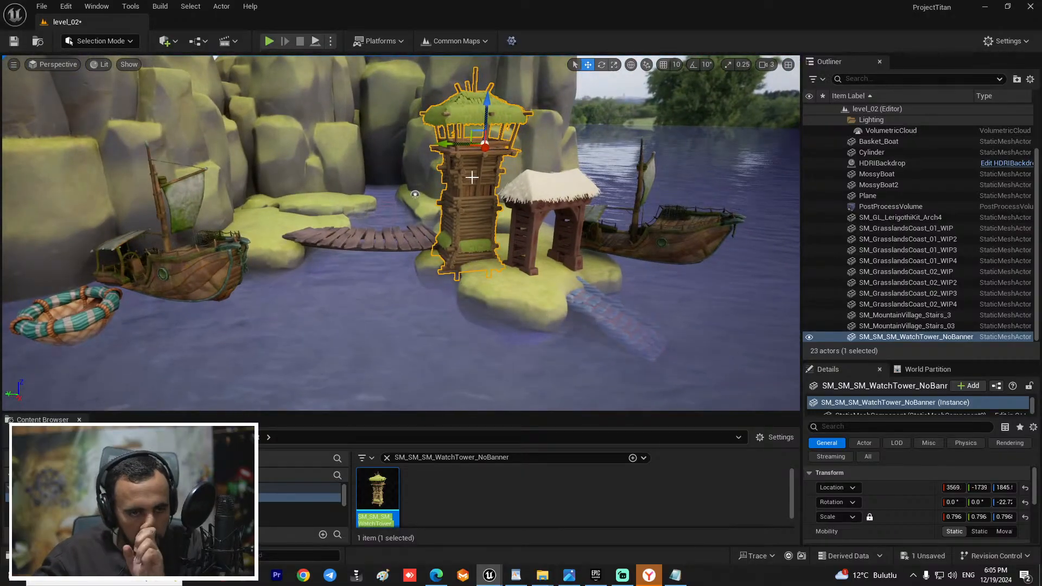
{"action": "right_click_drag", "start_coordinate": [472, 178], "coordinate": [473, 234]}
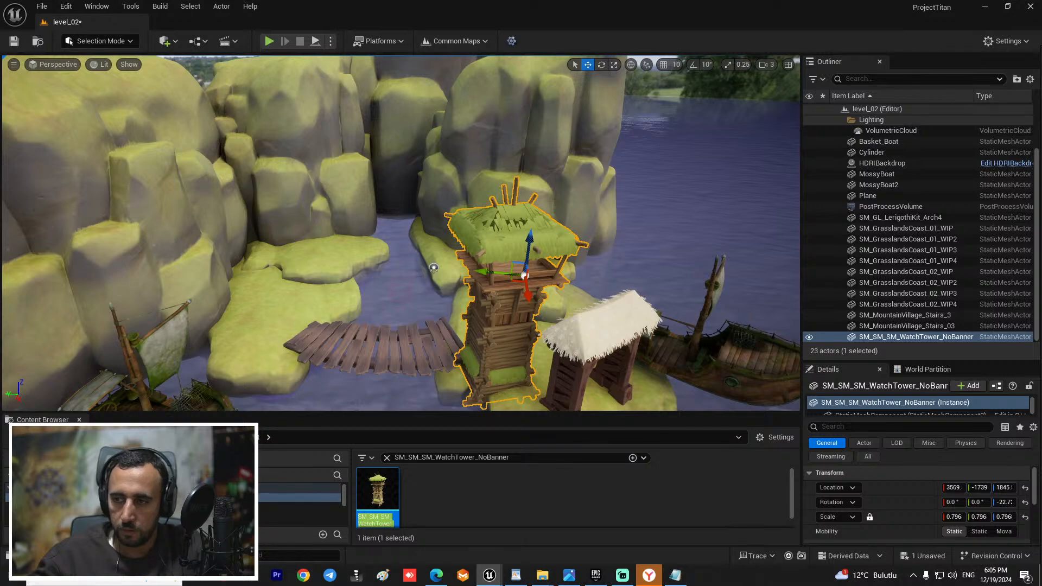
{"action": "right_click_drag", "start_coordinate": [658, 286], "coordinate": [641, 274]}
{"action": "right_click_drag", "start_coordinate": [431, 160], "coordinate": [524, 250]}
Step: Duplicate the stairs in front of the arch across the water to about Y 231 and rotate the copy around Z
{"action": "left_click", "coordinate": [443, 215]}
{"action": "key", "text": "f"}
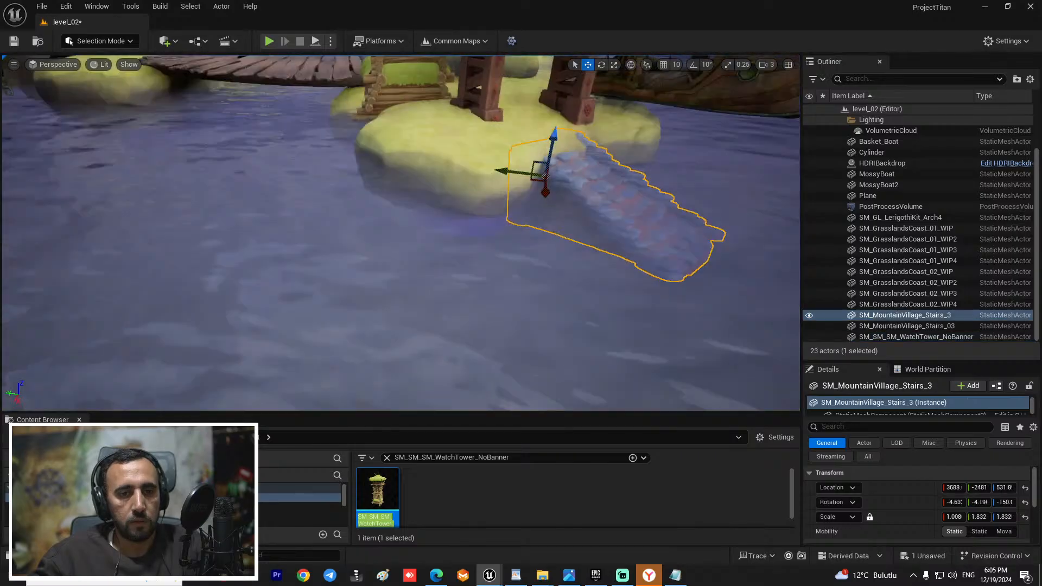
{"action": "left_click_drag", "start_coordinate": [432, 233], "coordinate": [255, 187], "text": "alt"}
{"action": "key", "text": "e"}
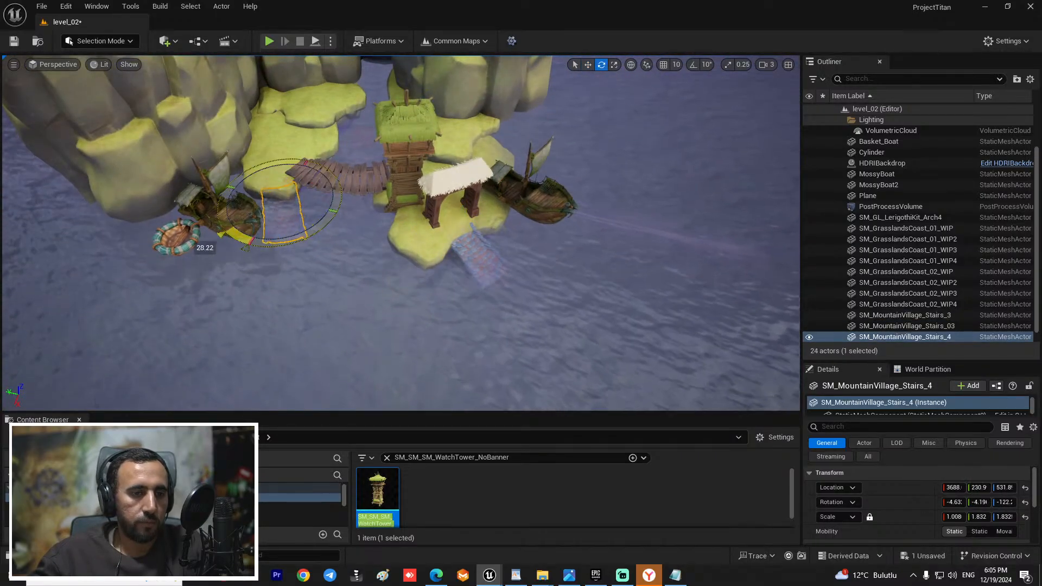
{"action": "left_click_drag", "start_coordinate": [245, 248], "coordinate": [251, 247]}
Step: Fit the stairs copy against the rock beside the plank bridge at about X 3852, rotated to about -111° around Z
{"action": "key", "text": "f"}
{"action": "scroll", "coordinate": [440, 268], "scroll_direction": "down", "scroll_amount": 3}
{"action": "right_click_drag", "start_coordinate": [440, 268], "coordinate": [391, 237]}
{"action": "key", "text": "w"}
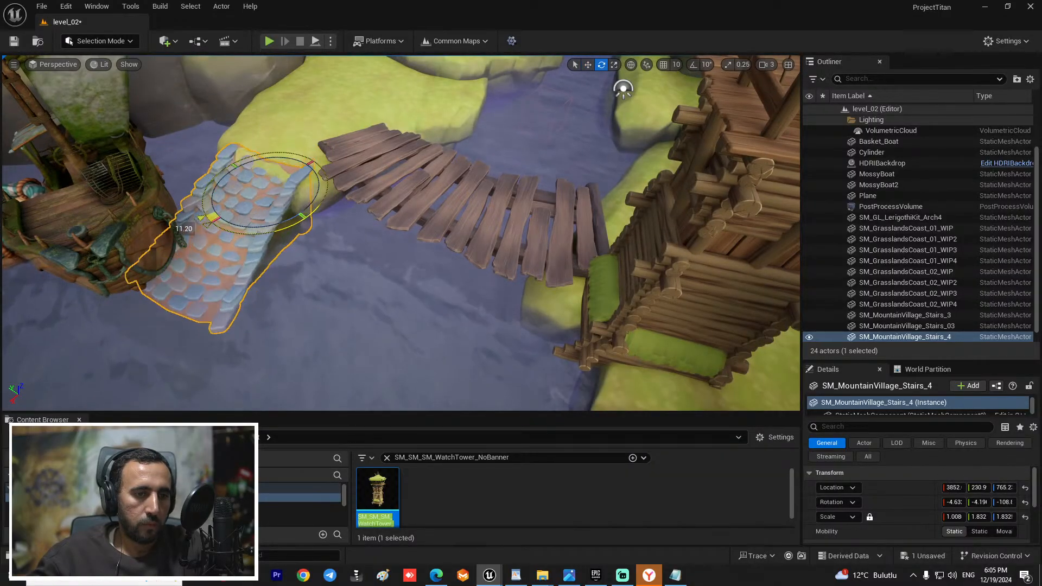
{"action": "right_click_drag", "start_coordinate": [401, 233], "coordinate": [289, 253]}
Step: Move the basket boat to about X 5404, Y 1456 and the mossy boat beside it to about X 5180, Y 526
{"action": "left_click", "coordinate": [329, 276]}
{"action": "left_click", "coordinate": [322, 268]}
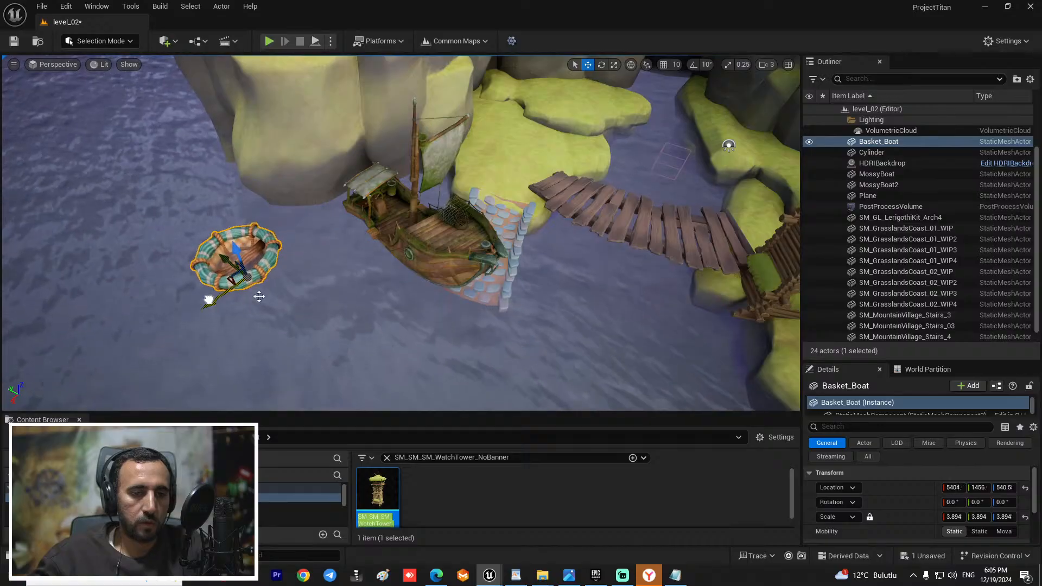
{"action": "left_click", "coordinate": [387, 233]}
{"action": "left_click_drag", "start_coordinate": [389, 258], "coordinate": [307, 319]}
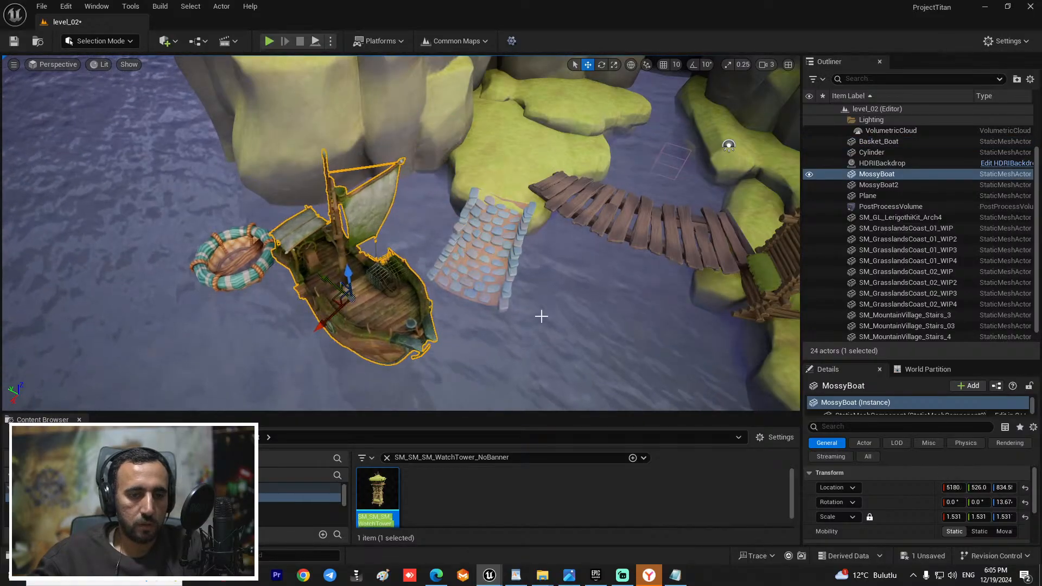
{"action": "left_click_drag", "start_coordinate": [540, 317], "coordinate": [583, 288]}
Step: Lower the new stairs by the bridge to about Z 727 and save the level
{"action": "right_click_drag", "start_coordinate": [470, 307], "coordinate": [470, 271]}
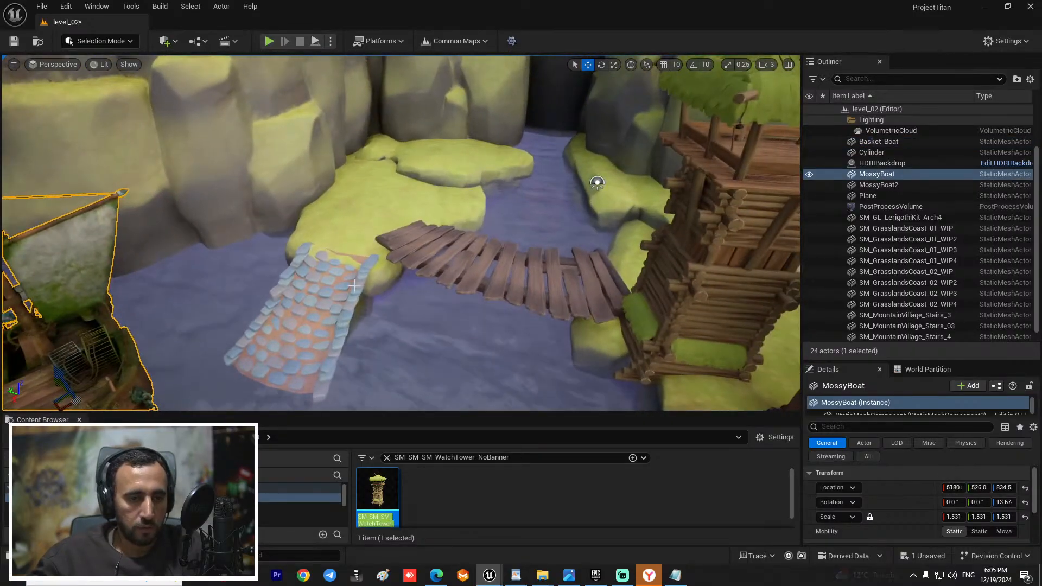
{"action": "left_click", "coordinate": [321, 293]}
{"action": "right_click_drag", "start_coordinate": [321, 293], "coordinate": [314, 304]}
{"action": "scroll", "coordinate": [326, 267], "scroll_direction": "up", "scroll_amount": 2}
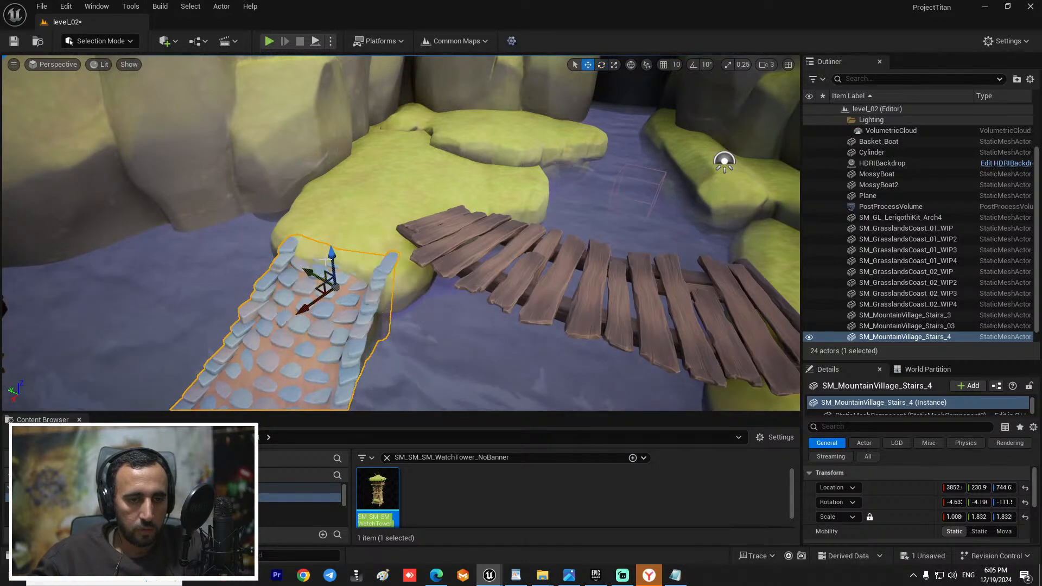
{"action": "right_click_drag", "start_coordinate": [336, 264], "coordinate": [490, 330]}
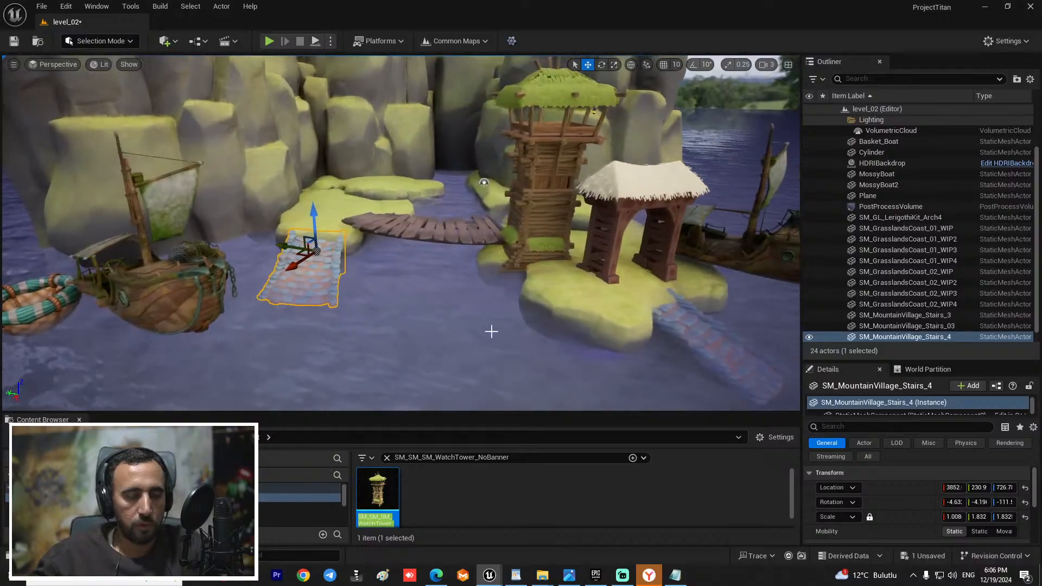
{"action": "key", "text": "ctrl+s"}
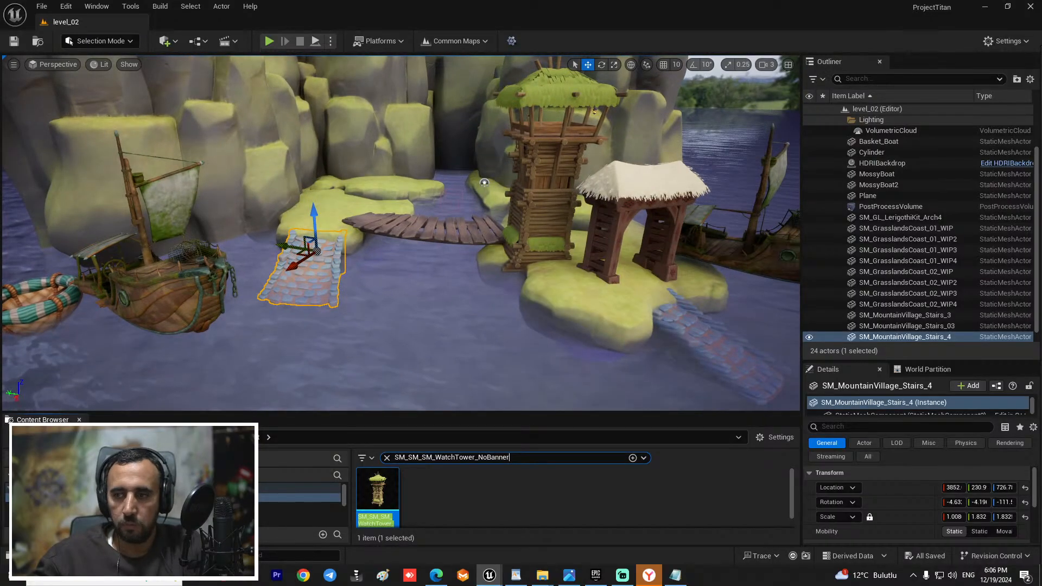
Step: Duplicate the arch above the new stairs at about Y 246, raise it to about Z 895 and rotate it to about 72° around Z
{"action": "left_click", "coordinate": [651, 238]}
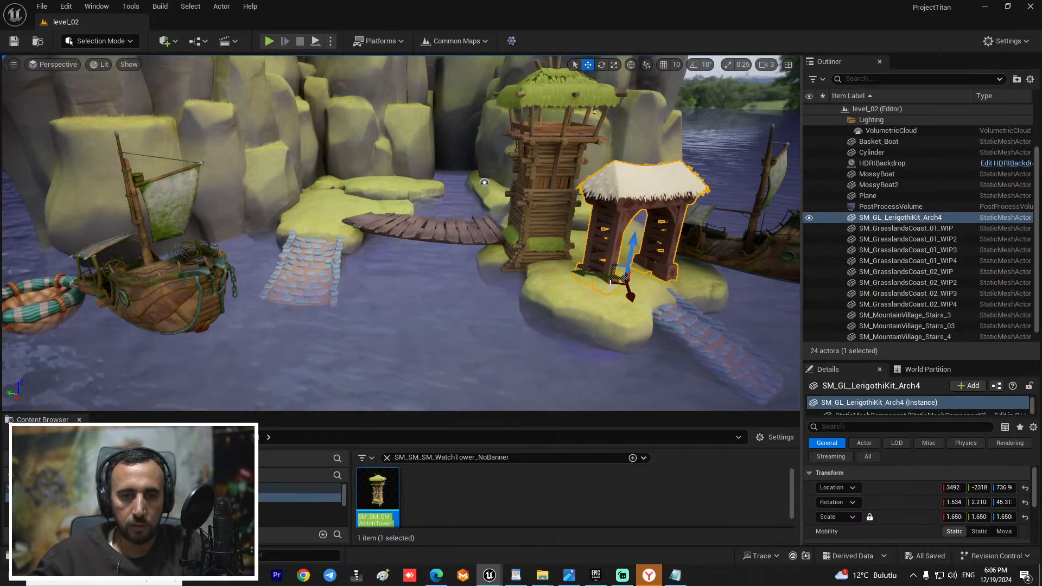
{"action": "left_click_drag", "start_coordinate": [611, 283], "coordinate": [320, 239], "text": "alt"}
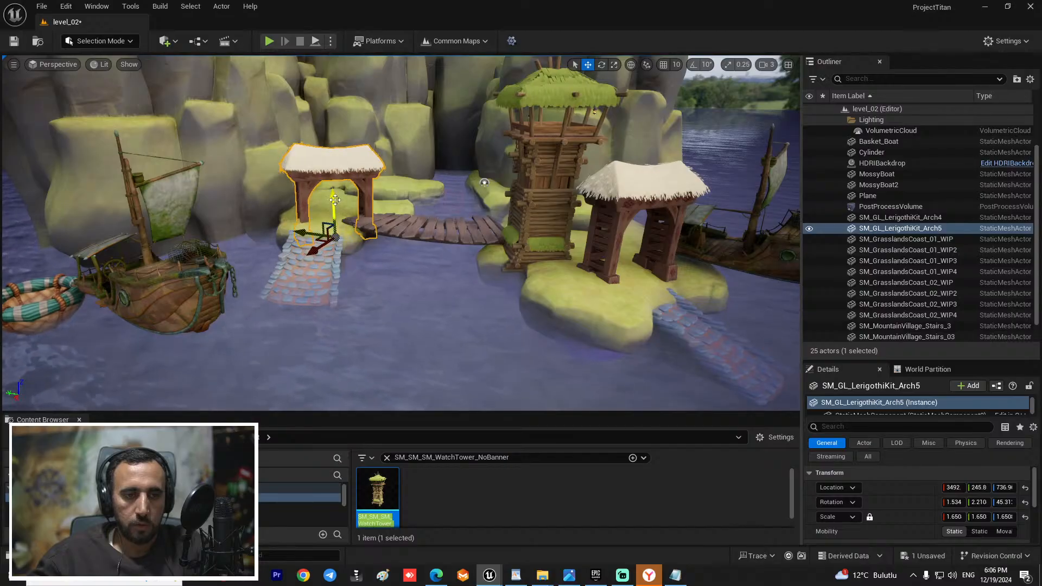
{"action": "left_click_drag", "start_coordinate": [330, 174], "coordinate": [331, 180]}
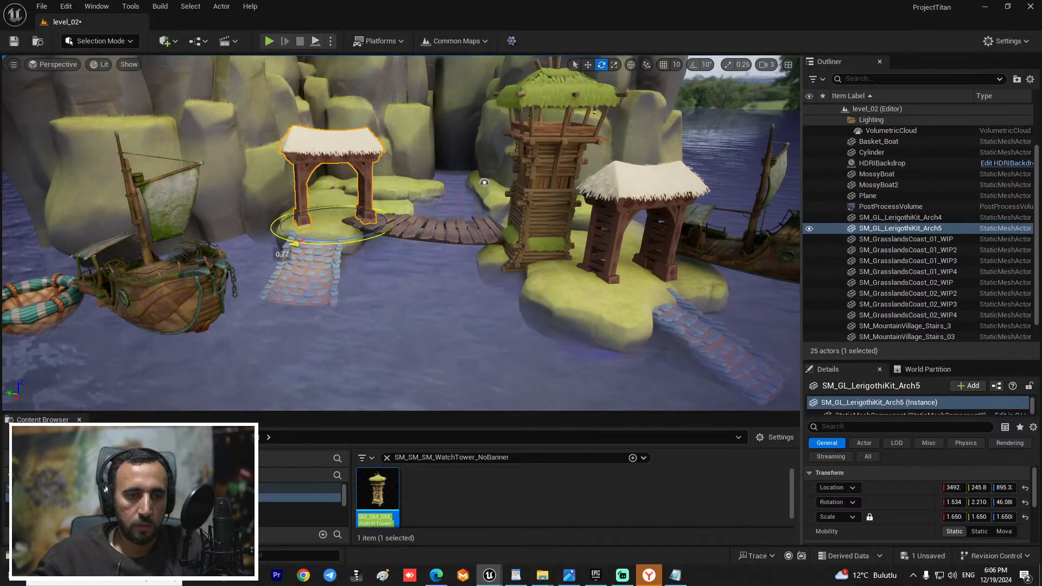
{"action": "left_click_drag", "start_coordinate": [300, 241], "coordinate": [254, 245]}
{"action": "key", "text": "w"}
{"action": "mouse_move", "coordinate": [496, 240]}
{"action": "right_mouse_down"}
{"action": "mouse_move", "coordinate": [456, 217]}
{"action": "mouse_move", "coordinate": [483, 244]}
{"action": "right_mouse_up"}
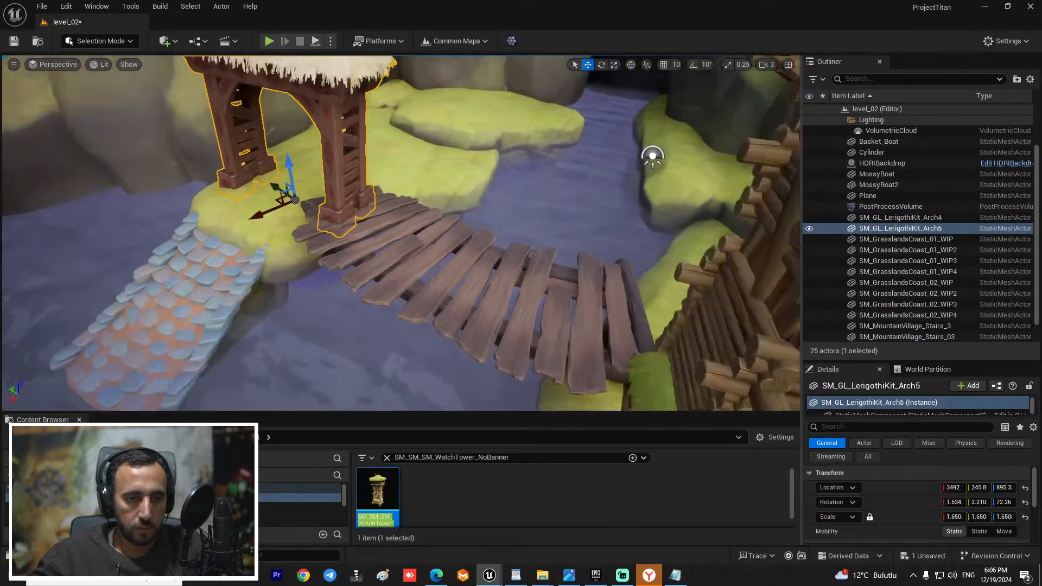
Step: Move the arch copy forward to about X 3743 and scale it uniformly to about 1.413
{"action": "scroll", "coordinate": [401, 233], "scroll_direction": "down", "scroll_amount": 3}
{"action": "left_click_drag", "start_coordinate": [295, 217], "coordinate": [233, 243]}
{"action": "key", "text": "r"}
{"action": "right_click_drag", "start_coordinate": [255, 282], "coordinate": [304, 255]}
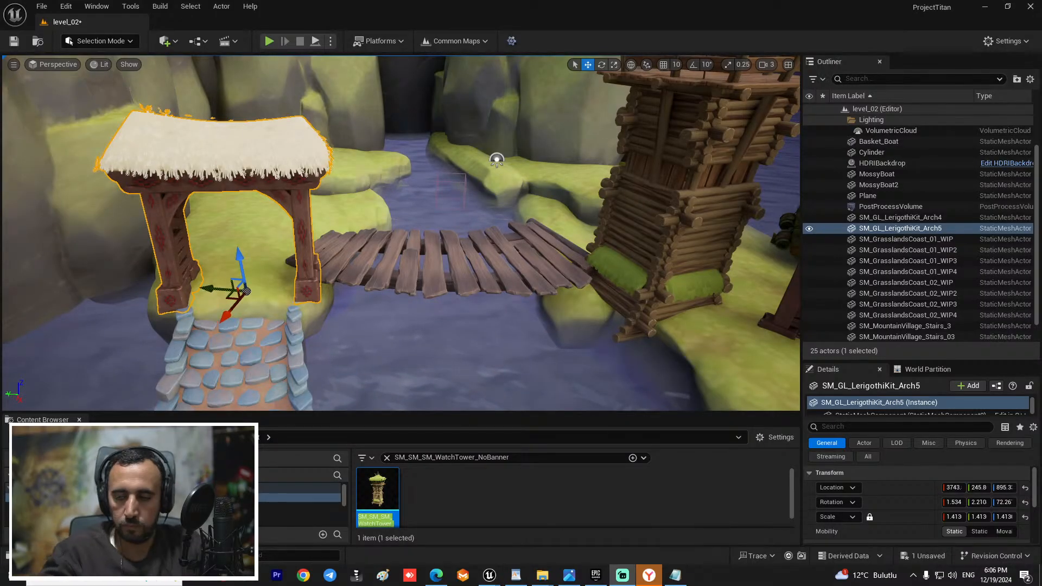
{"action": "right_click_drag", "start_coordinate": [521, 167], "coordinate": [480, 190]}
{"action": "left_click_drag", "start_coordinate": [356, 209], "coordinate": [341, 208]}
{"action": "mouse_move", "coordinate": [347, 209]}
{"action": "right_mouse_down"}
{"action": "mouse_move", "coordinate": [347, 195]}
{"action": "mouse_move", "coordinate": [347, 209]}
{"action": "right_mouse_up"}
{"action": "left_click", "coordinate": [500, 249]}
{"action": "right_click_drag", "start_coordinate": [500, 298], "coordinate": [519, 274]}
{"action": "left_click", "coordinate": [528, 314]}
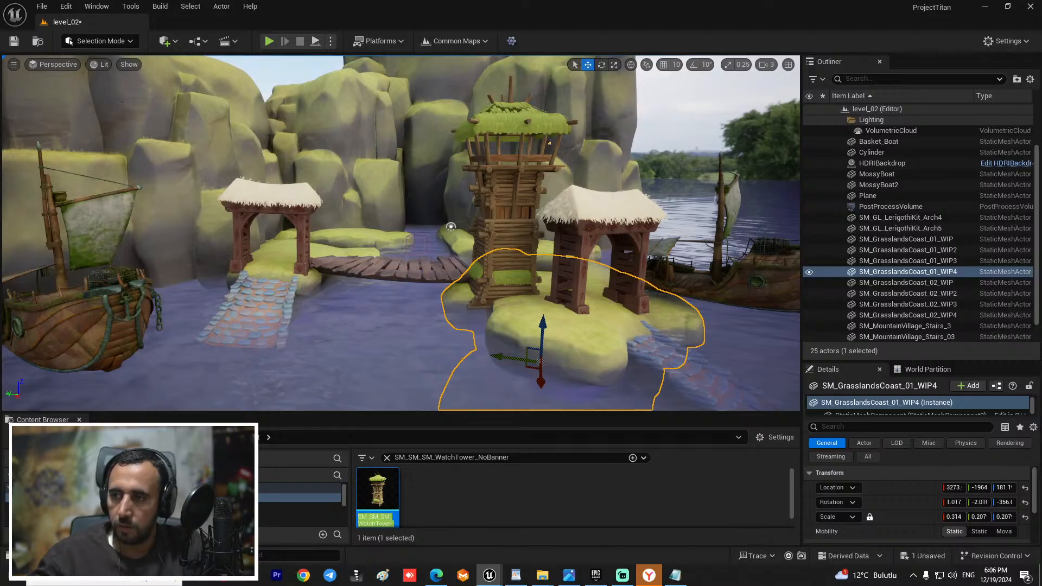
{"action": "mouse_move", "coordinate": [431, 256]}
{"action": "right_mouse_down"}
{"action": "mouse_move", "coordinate": [380, 304]}
{"action": "mouse_move", "coordinate": [424, 336]}
{"action": "mouse_move", "coordinate": [431, 257]}
{"action": "right_mouse_up"}
{"action": "key", "text": "s"}
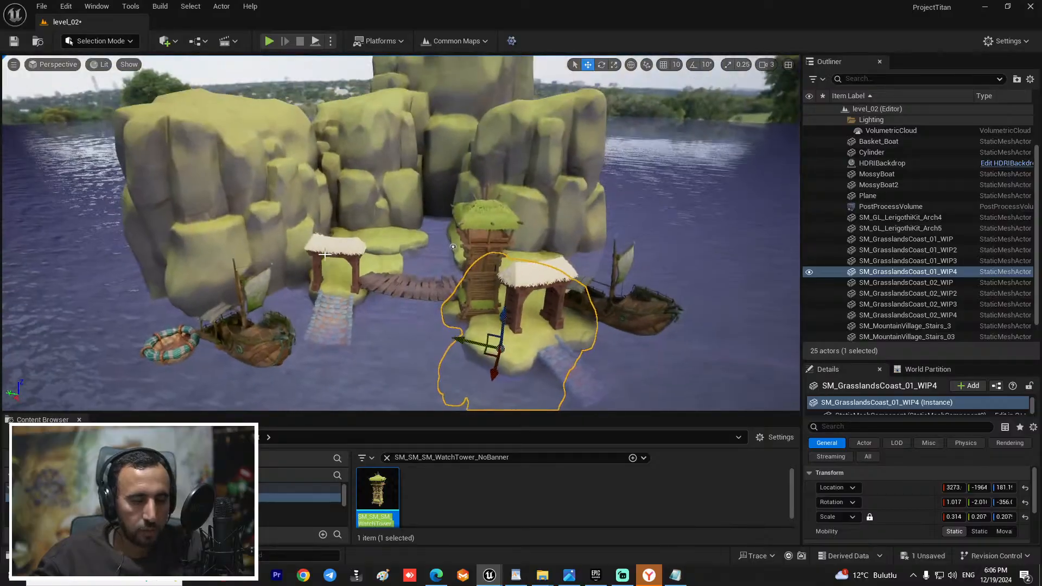
Step: Paste the copied coastal mangrove tree into the level and bring it forward to the plank bridge at about X 3136
{"action": "key", "text": "ctrl+v"}
{"action": "right_click_drag", "start_coordinate": [430, 298], "coordinate": [445, 347]}
{"action": "key", "text": "s"}
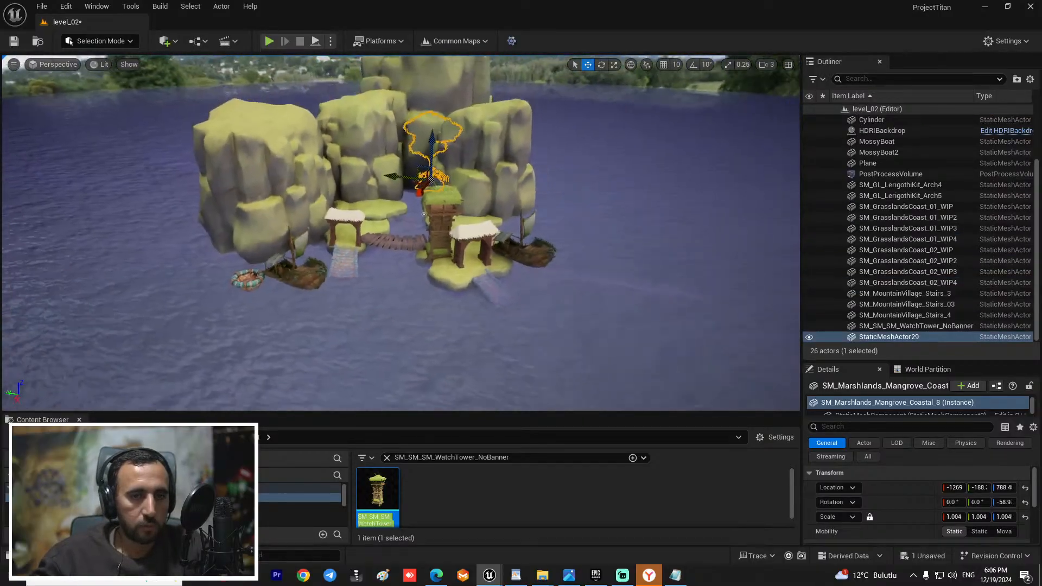
{"action": "left_click_drag", "start_coordinate": [407, 187], "coordinate": [363, 273]}
{"action": "key", "text": "w"}
{"action": "right_click_drag", "start_coordinate": [362, 273], "coordinate": [363, 239]}
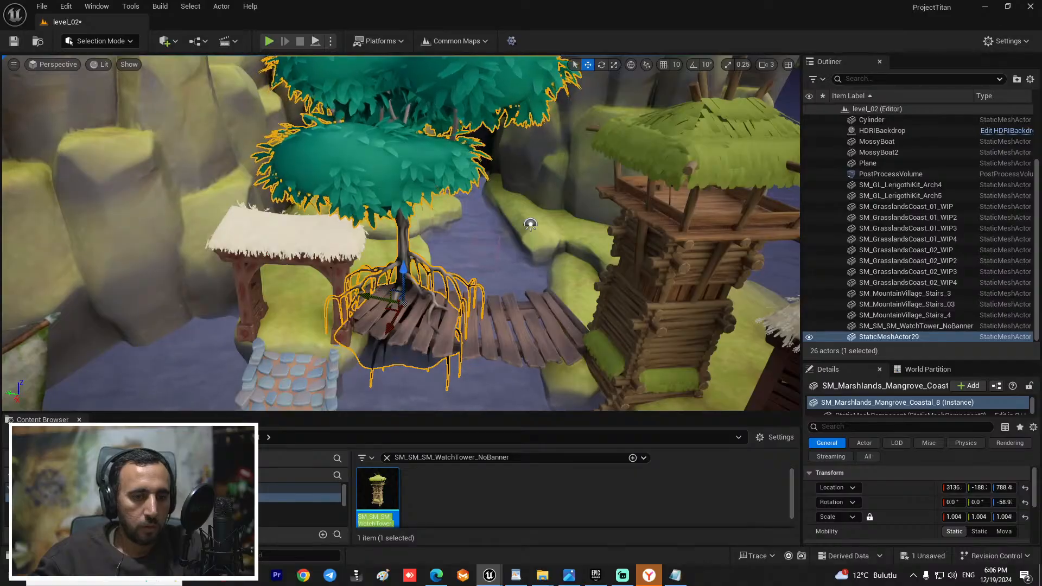
Step: Place the mangrove tree beside the arch copy at about X 3760, Y 1111 and lower it to about Z 588
{"action": "left_click_drag", "start_coordinate": [372, 275], "coordinate": [216, 239]}
{"action": "left_click_drag", "start_coordinate": [223, 296], "coordinate": [186, 363]}
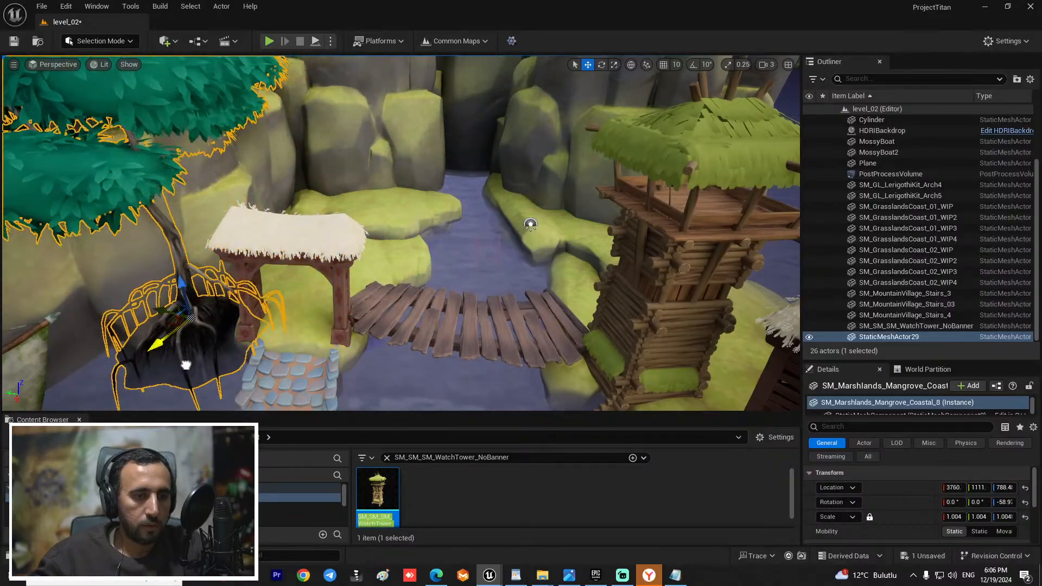
{"action": "key", "text": "q"}
{"action": "right_click_drag", "start_coordinate": [187, 363], "coordinate": [186, 326]}
{"action": "key", "text": "s"}
{"action": "right_click_drag", "start_coordinate": [252, 311], "coordinate": [233, 201]}
{"action": "key", "text": "w"}
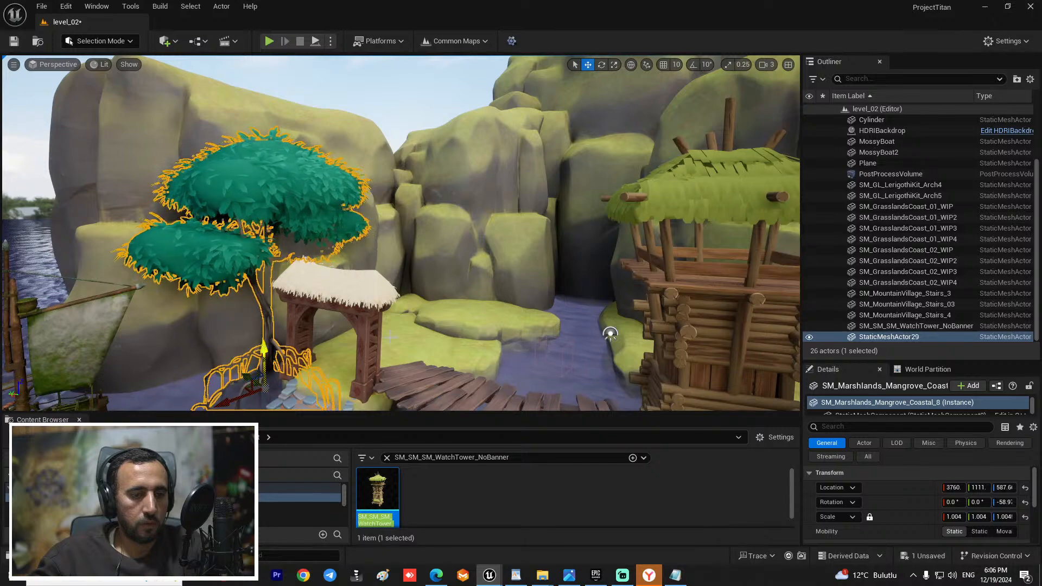
{"action": "left_click", "coordinate": [445, 256]}
{"action": "right_click_drag", "start_coordinate": [445, 255], "coordinate": [293, 275]}
{"action": "key", "text": "s"}
{"action": "key", "text": "w"}
{"action": "left_click", "coordinate": [313, 262]}
{"action": "left_click_drag", "start_coordinate": [260, 249], "coordinate": [365, 323]}
{"action": "key", "text": "ctrl+z"}
{"action": "left_click", "coordinate": [373, 290]}
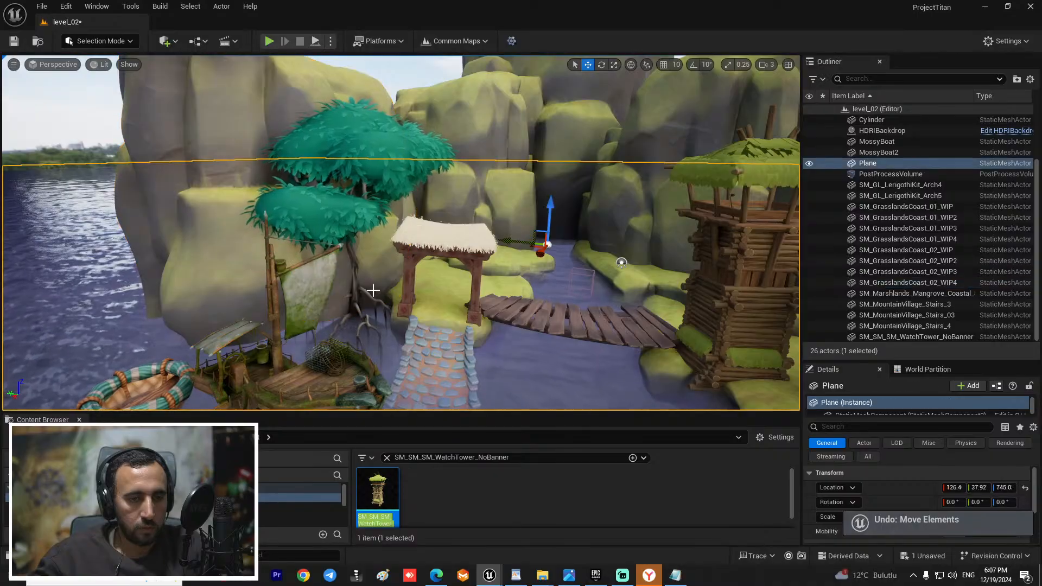
Step: Select the mangrove tree again and shift it closer to the arch copy, to about Y 905
{"action": "left_click", "coordinate": [352, 257]}
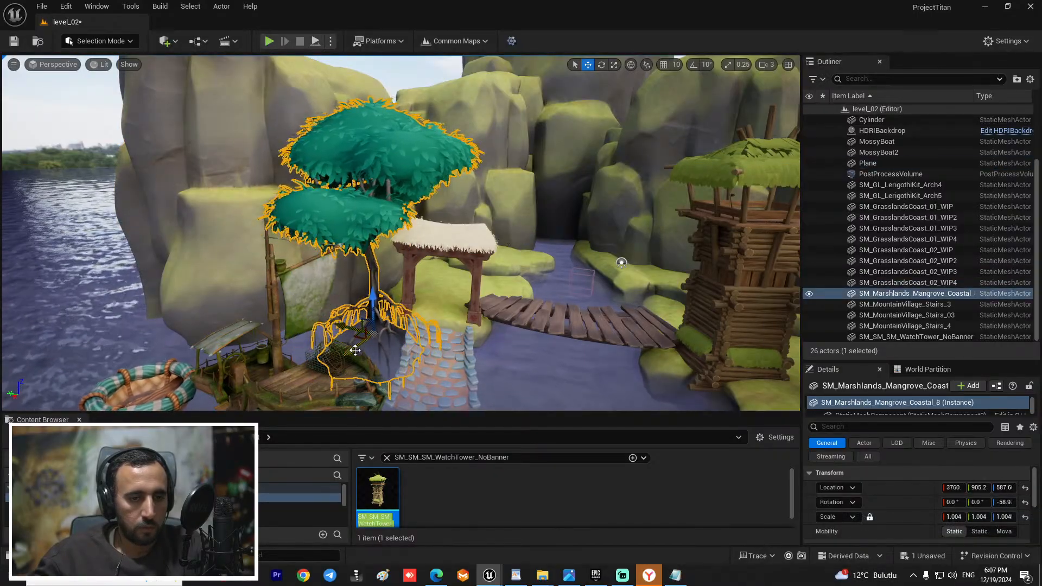
{"action": "right_click_drag", "start_coordinate": [619, 235], "coordinate": [575, 235]}
{"action": "left_click", "coordinate": [619, 235]}
{"action": "right_click_drag", "start_coordinate": [451, 243], "coordinate": [376, 306]}
{"action": "left_click", "coordinate": [451, 242]}
Step: Duplicate the mangrove tree and move the copy back between the cliffs to about X -328, Y 384
{"action": "left_click_drag", "start_coordinate": [331, 315], "coordinate": [549, 346], "text": "alt"}
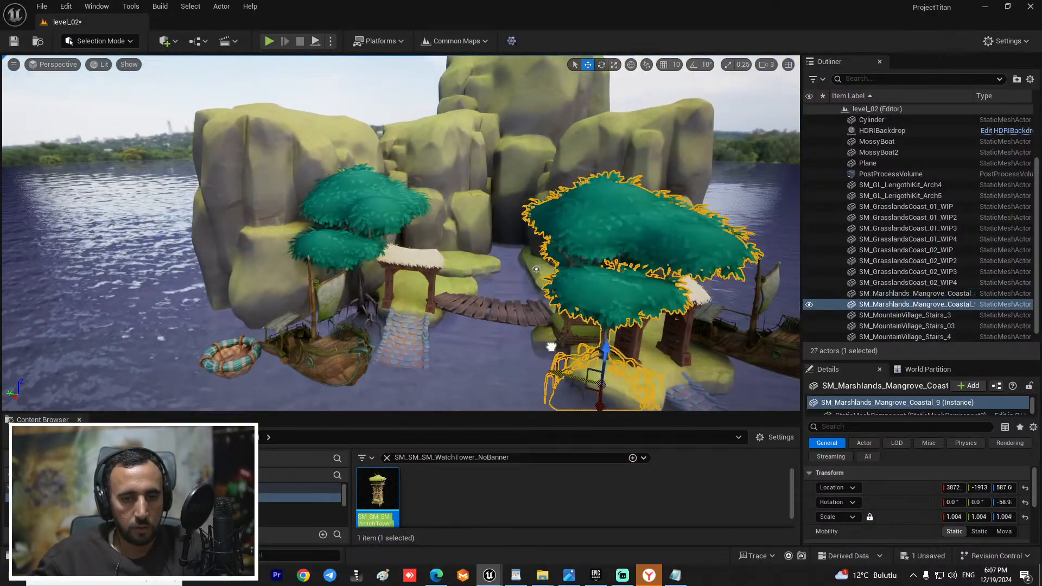
{"action": "right_click_drag", "start_coordinate": [486, 258], "coordinate": [565, 312]}
{"action": "left_click_drag", "start_coordinate": [470, 305], "coordinate": [491, 191]}
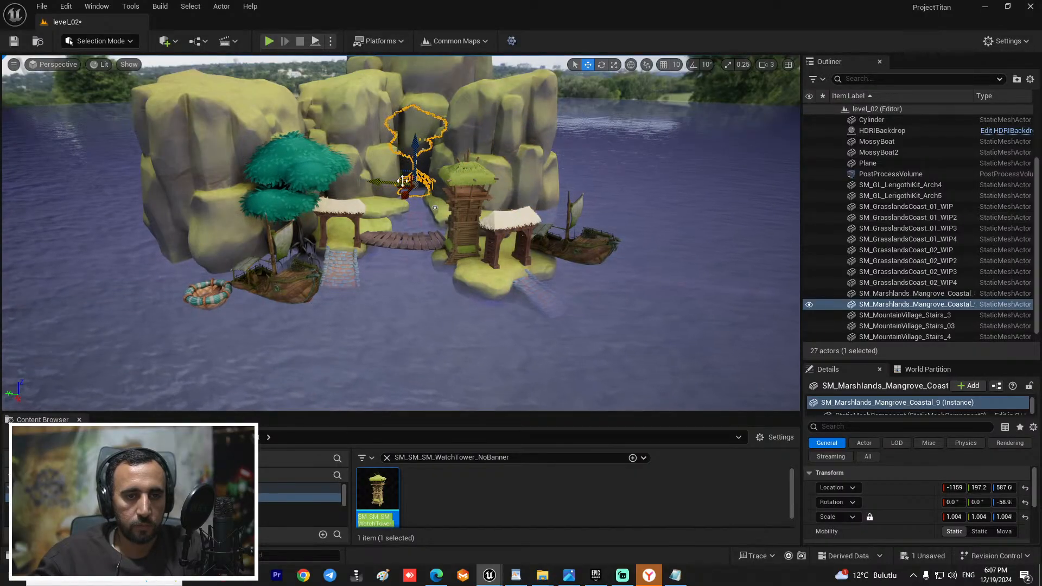
{"action": "left_click_drag", "start_coordinate": [400, 193], "coordinate": [397, 208]}
{"action": "key", "text": "f"}
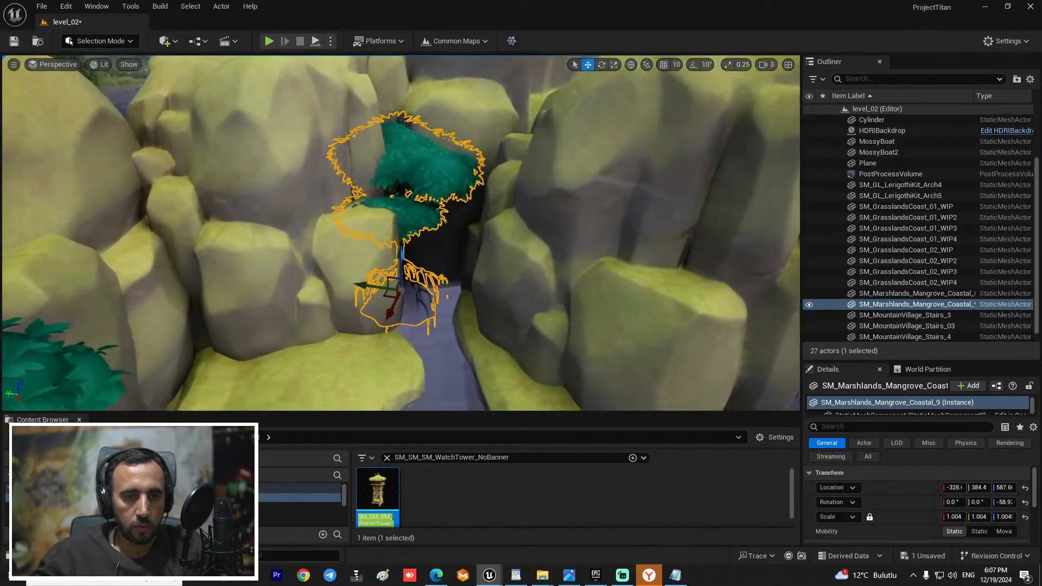
Step: Shift the mangrove copy into the water gap between the cliffs at about X 146, Y 6
{"action": "right_click_drag", "start_coordinate": [416, 239], "coordinate": [416, 306]}
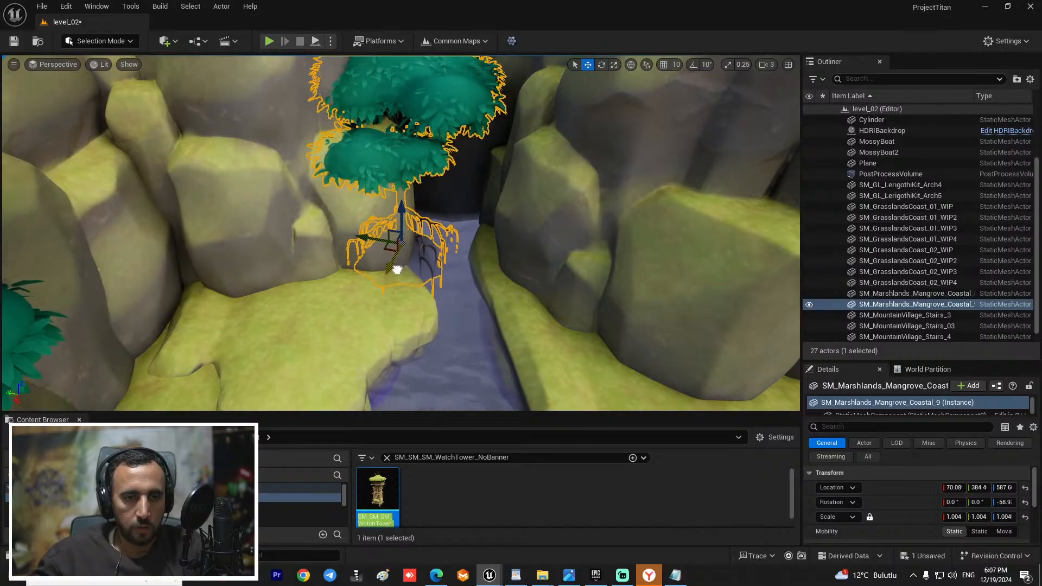
{"action": "left_click_drag", "start_coordinate": [367, 240], "coordinate": [426, 265]}
{"action": "key", "text": "q"}
{"action": "right_click_drag", "start_coordinate": [348, 257], "coordinate": [408, 220]}
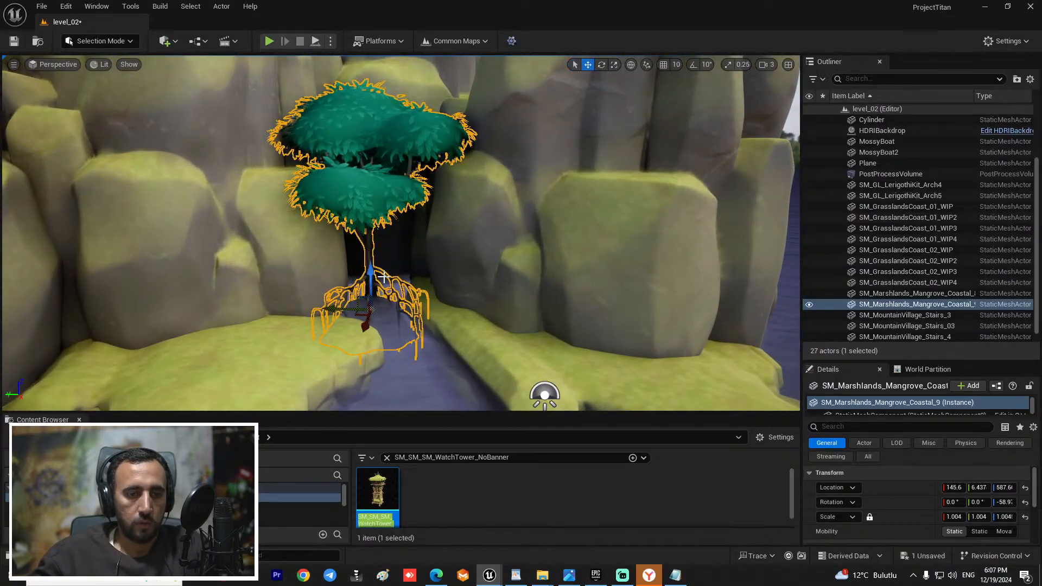
Step: Undo the last move of the mangrove copy and scale the tree uniformly to about 1.236
{"action": "key", "text": "ctrl+z"}
{"action": "key", "text": "r"}
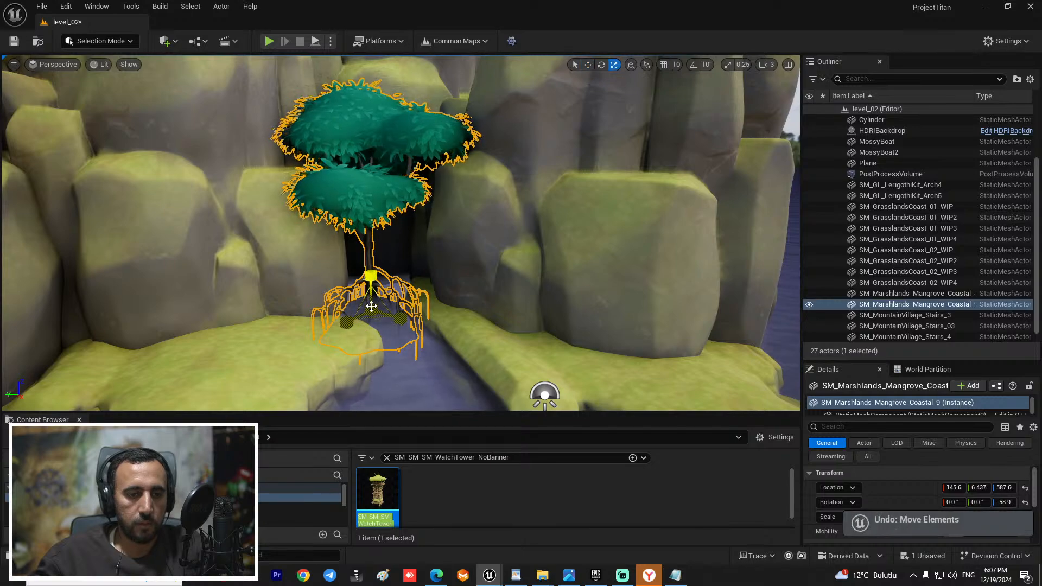
{"action": "right_click_drag", "start_coordinate": [370, 286], "coordinate": [393, 311]}
{"action": "key", "text": "w"}
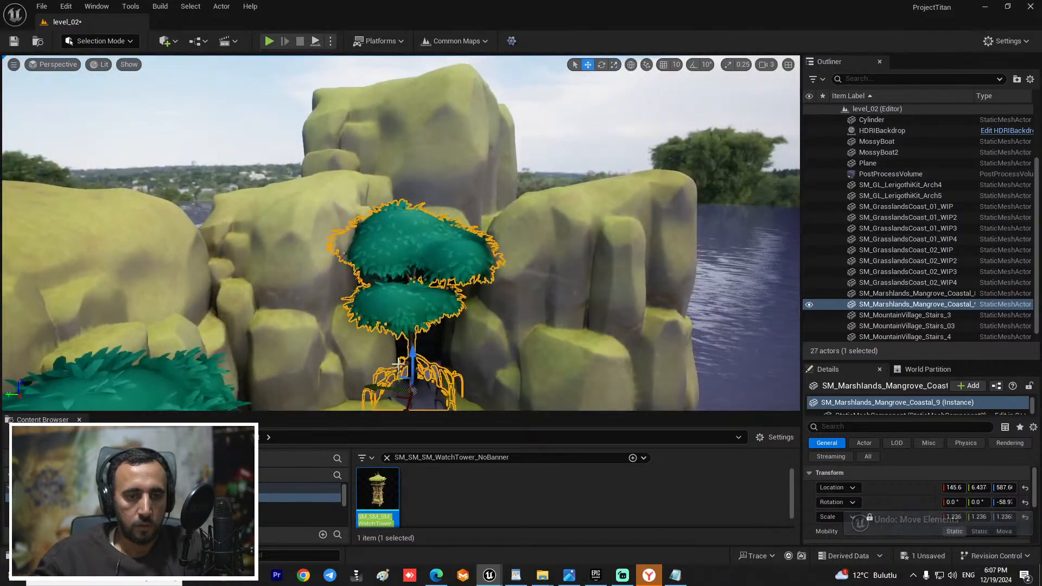
Step: Bring the enlarged mangrove tree forward from the cliff gap to about X 402
{"action": "left_click_drag", "start_coordinate": [402, 398], "coordinate": [407, 408]}
{"action": "right_click_drag", "start_coordinate": [431, 353], "coordinate": [462, 386]}
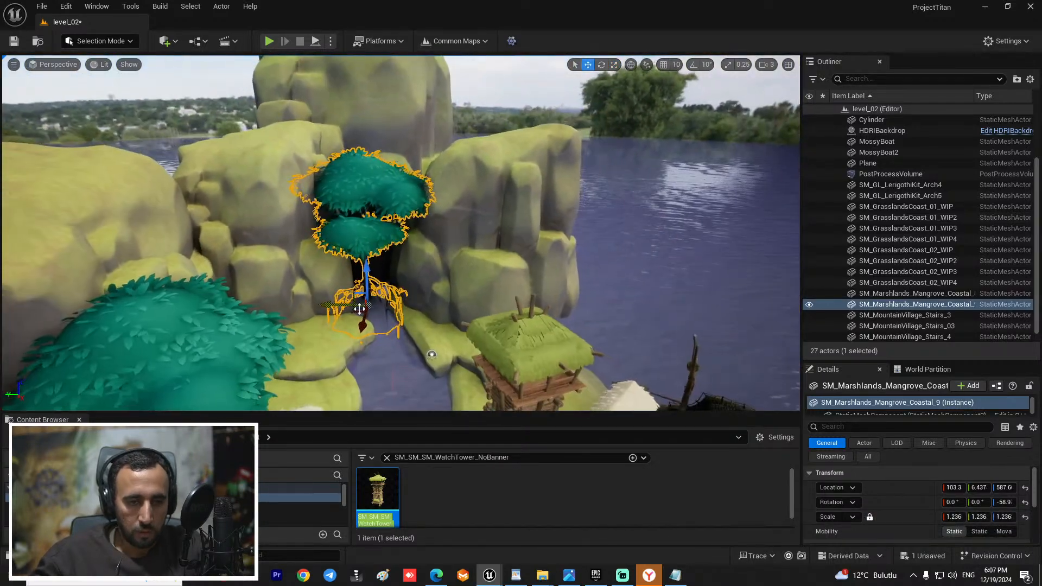
{"action": "left_click_drag", "start_coordinate": [363, 330], "coordinate": [432, 358]}
{"action": "right_click_drag", "start_coordinate": [432, 357], "coordinate": [483, 318]}
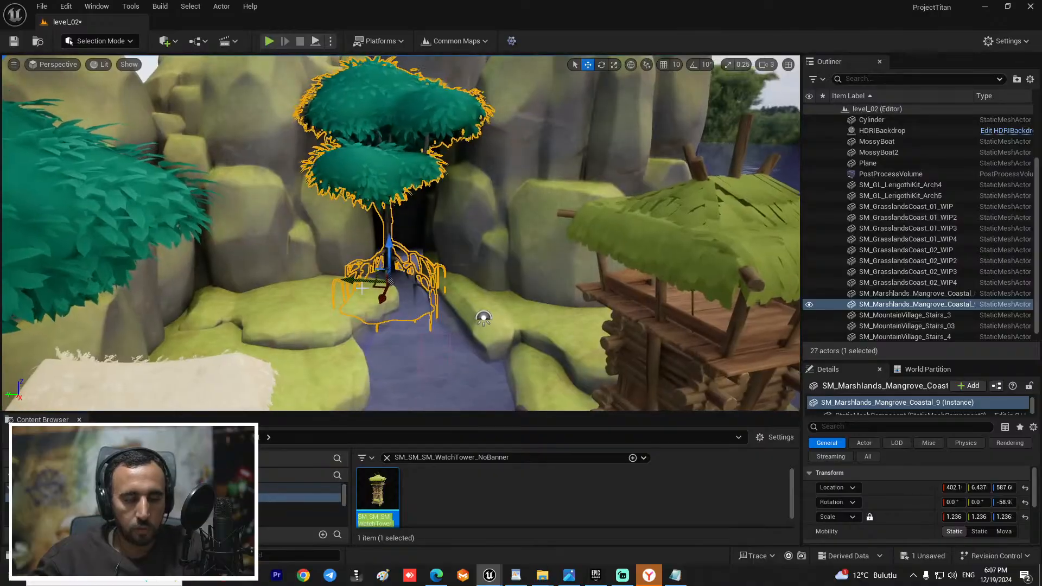
Step: Duplicate the mangrove tree to about X 694, Y -306, scaling the copy to about 0.767 and turning it to about -114°
{"action": "left_click_drag", "start_coordinate": [350, 280], "coordinate": [376, 288], "text": "alt"}
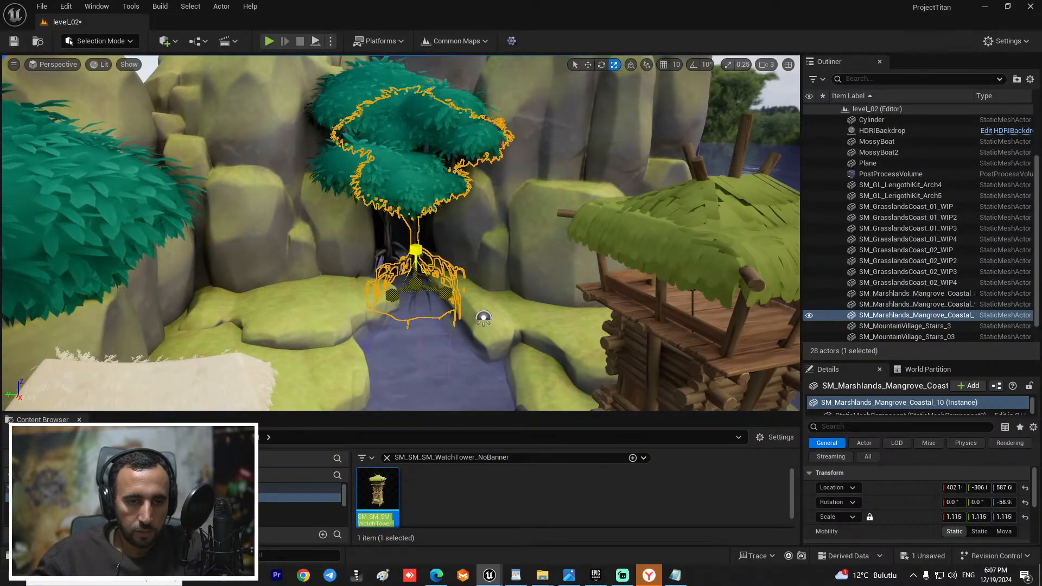
{"action": "right_click_drag", "start_coordinate": [483, 318], "coordinate": [486, 313]}
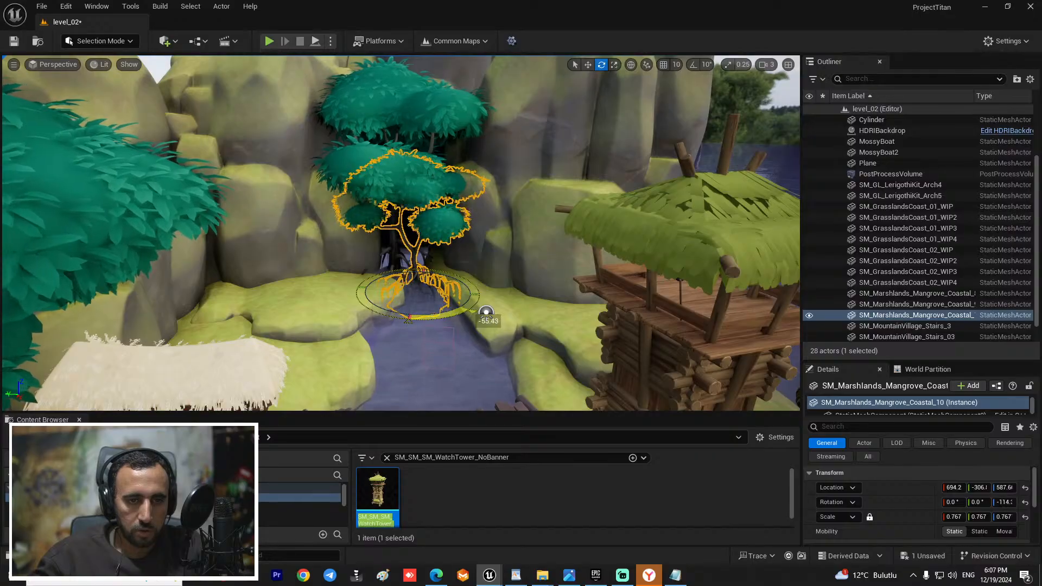
Step: Shrink the new mangrove copy in the cliff gap uniformly to about 0.575 and set its height to about Z 553
{"action": "left_click", "coordinate": [467, 266]}
{"action": "right_click_drag", "start_coordinate": [467, 266], "coordinate": [345, 295]}
{"action": "left_click", "coordinate": [404, 325]}
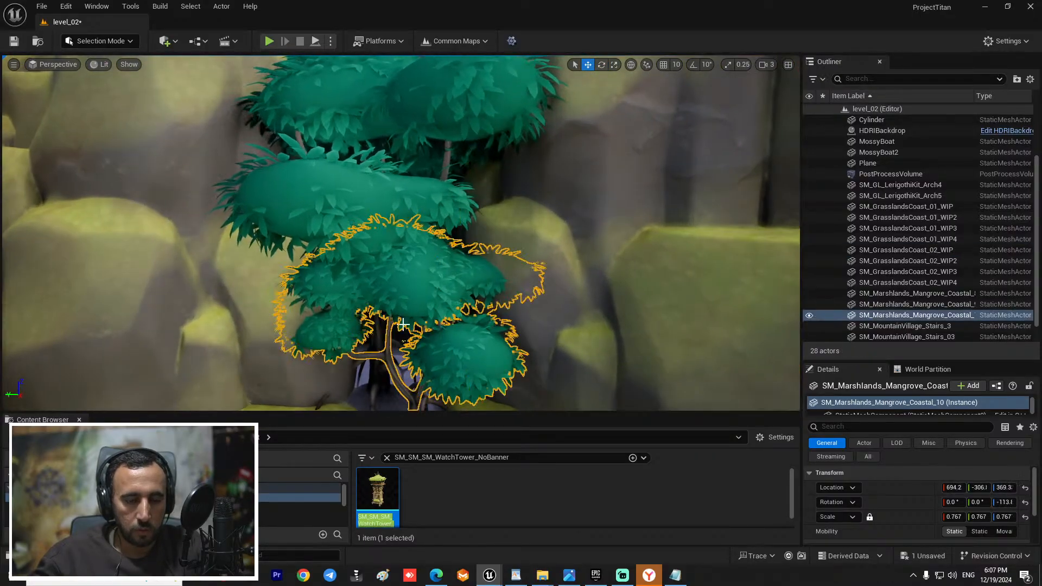
{"action": "scroll", "coordinate": [407, 342], "scroll_direction": "down", "scroll_amount": 3}
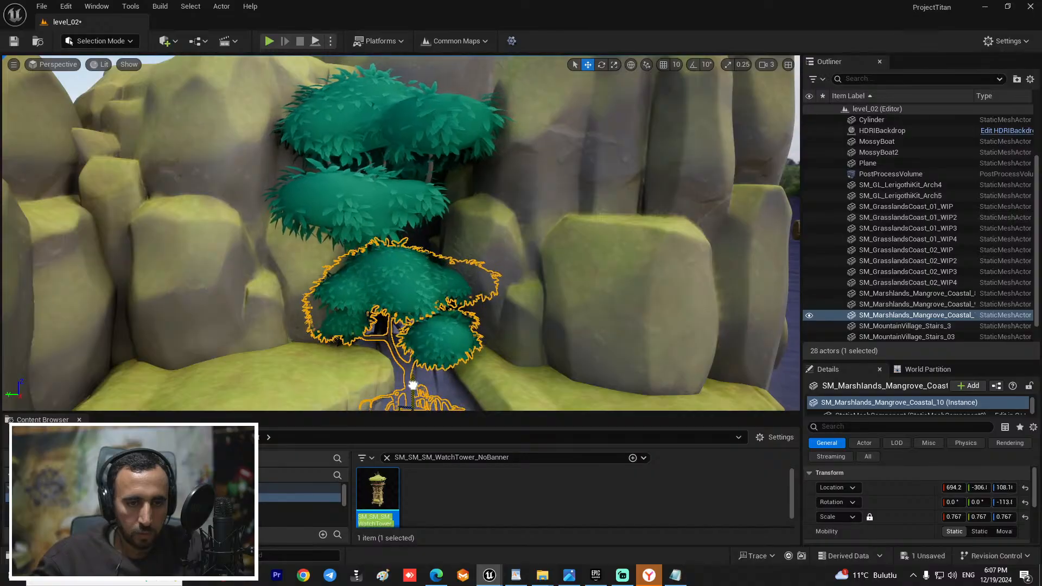
{"action": "right_click_drag", "start_coordinate": [454, 230], "coordinate": [454, 282]}
{"action": "left_click", "coordinate": [454, 230]}
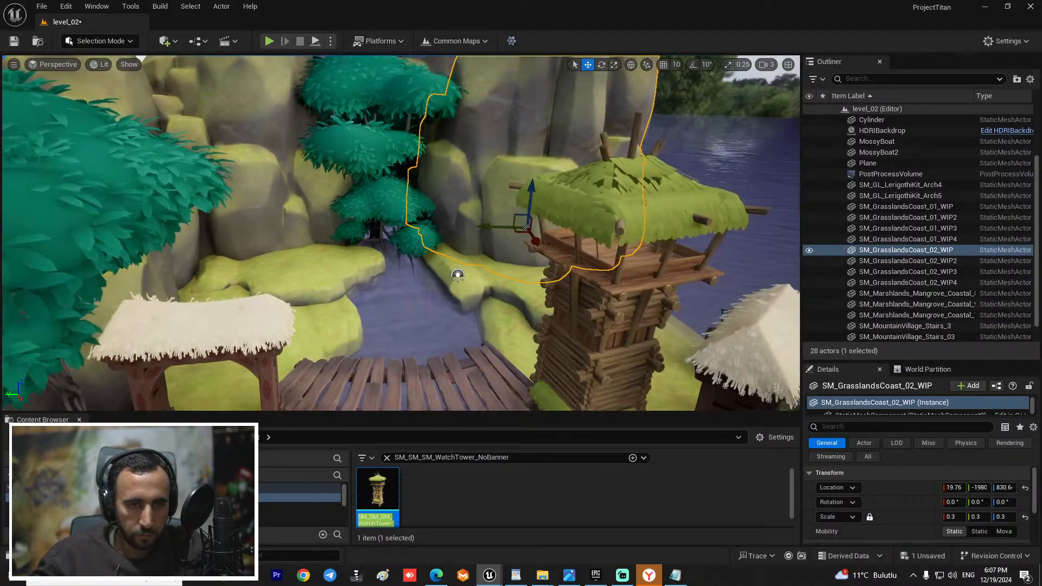
{"action": "left_click", "coordinate": [412, 239]}
{"action": "key", "text": "r"}
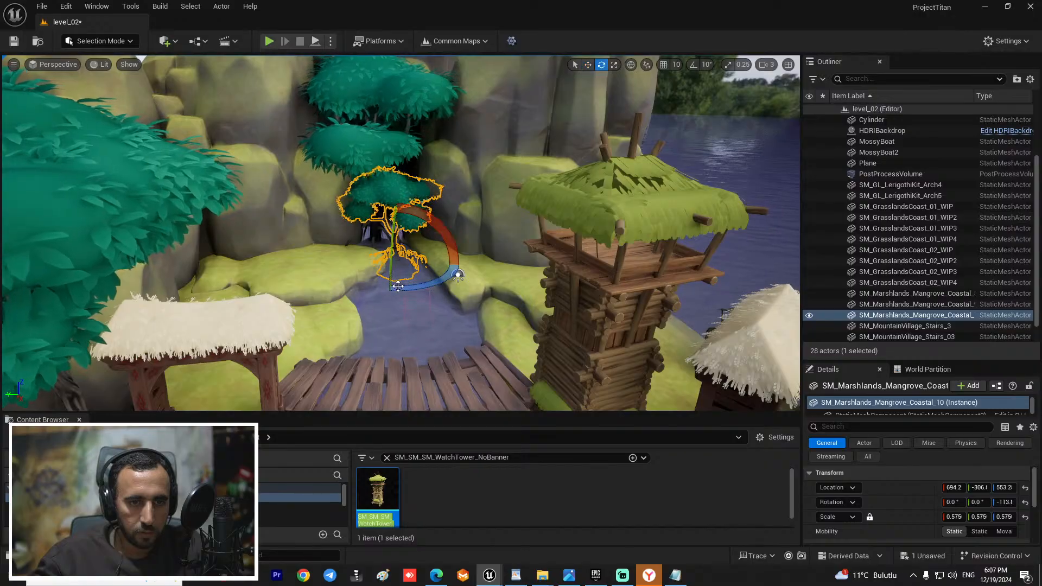
Step: Duplicate the larger mangrove tree in the gap and move the copy above the left cliff to about Y 1850, Z 2411
{"action": "left_click", "coordinate": [418, 156]}
{"action": "mouse_move", "coordinate": [419, 156]}
{"action": "right_mouse_down"}
{"action": "mouse_move", "coordinate": [418, 130]}
{"action": "mouse_move", "coordinate": [404, 122]}
{"action": "mouse_move", "coordinate": [402, 135]}
{"action": "mouse_move", "coordinate": [428, 154]}
{"action": "right_mouse_up"}
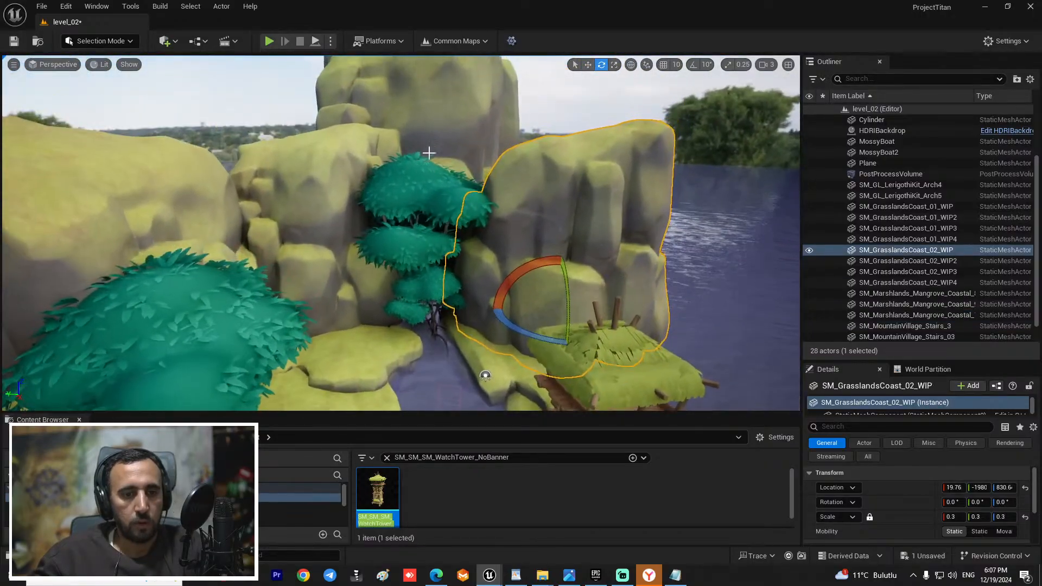
{"action": "left_click", "coordinate": [432, 180]}
{"action": "left_click", "coordinate": [377, 203]}
{"action": "right_click_drag", "start_coordinate": [377, 202], "coordinate": [381, 247]}
{"action": "key", "text": "w"}
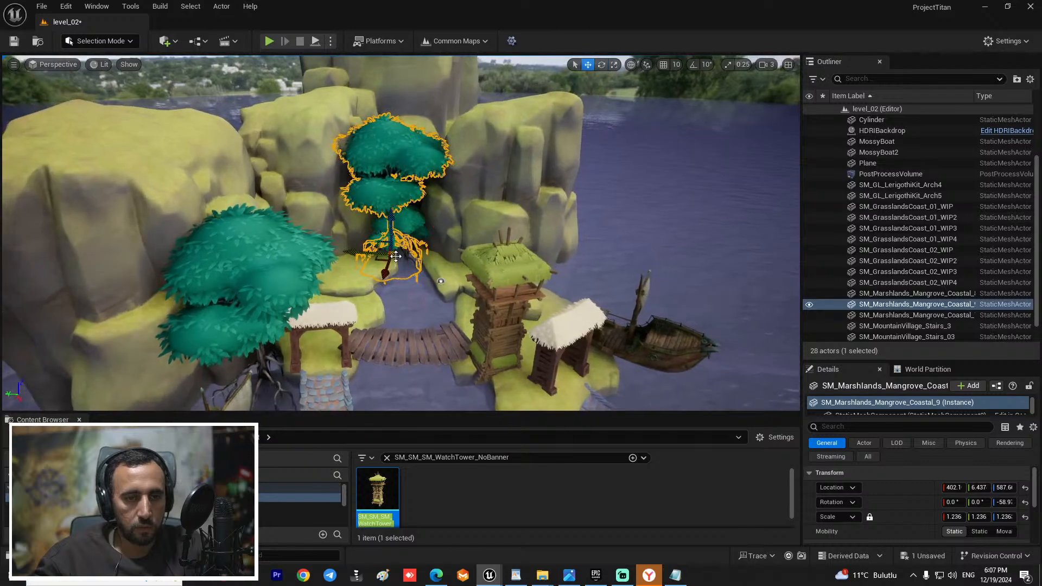
{"action": "left_click_drag", "start_coordinate": [356, 256], "coordinate": [288, 113], "text": "alt"}
{"action": "mouse_move", "coordinate": [375, 147]}
{"action": "right_mouse_down"}
{"action": "mouse_move", "coordinate": [350, 132]}
{"action": "mouse_move", "coordinate": [380, 149]}
{"action": "mouse_move", "coordinate": [362, 147]}
{"action": "right_mouse_up"}
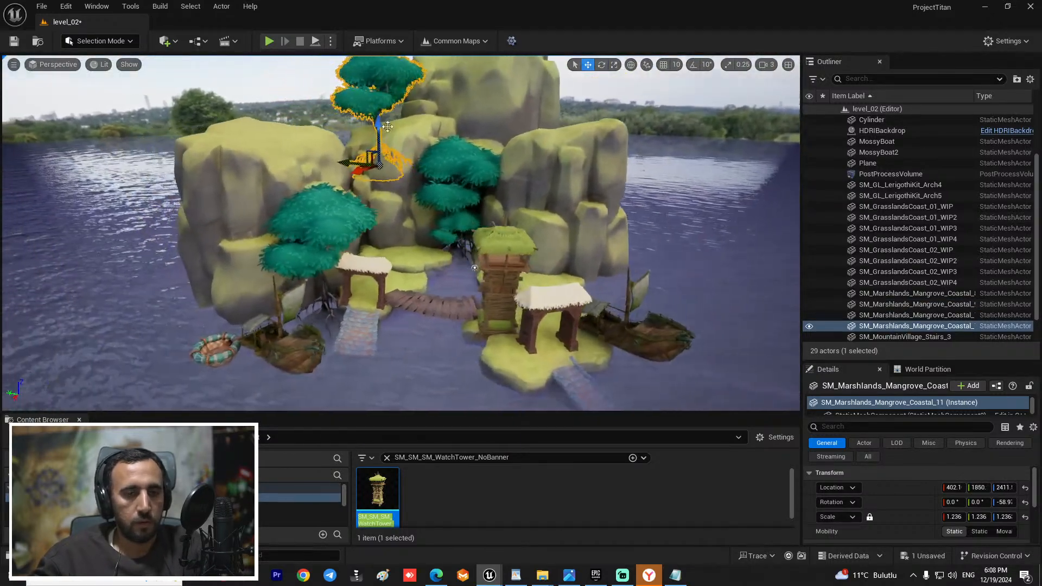
Step: Scale the mangrove copy above the left cliff uniformly to about 2.844
{"action": "key", "text": "r"}
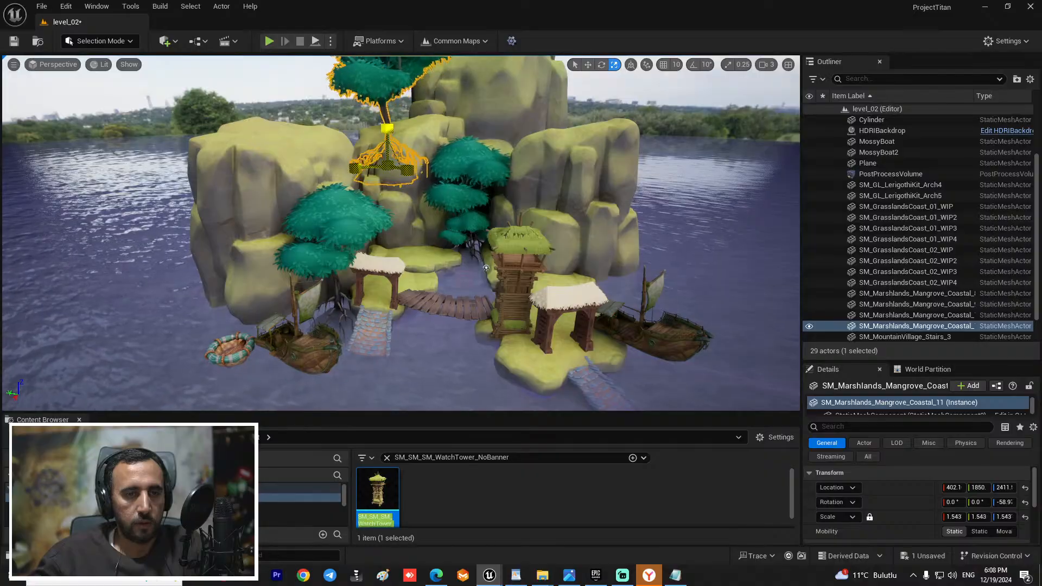
{"action": "left_click_drag", "start_coordinate": [387, 165], "coordinate": [412, 142]}
{"action": "right_click_drag", "start_coordinate": [412, 239], "coordinate": [412, 209]}
{"action": "key", "text": "s"}
{"action": "key", "text": "w"}
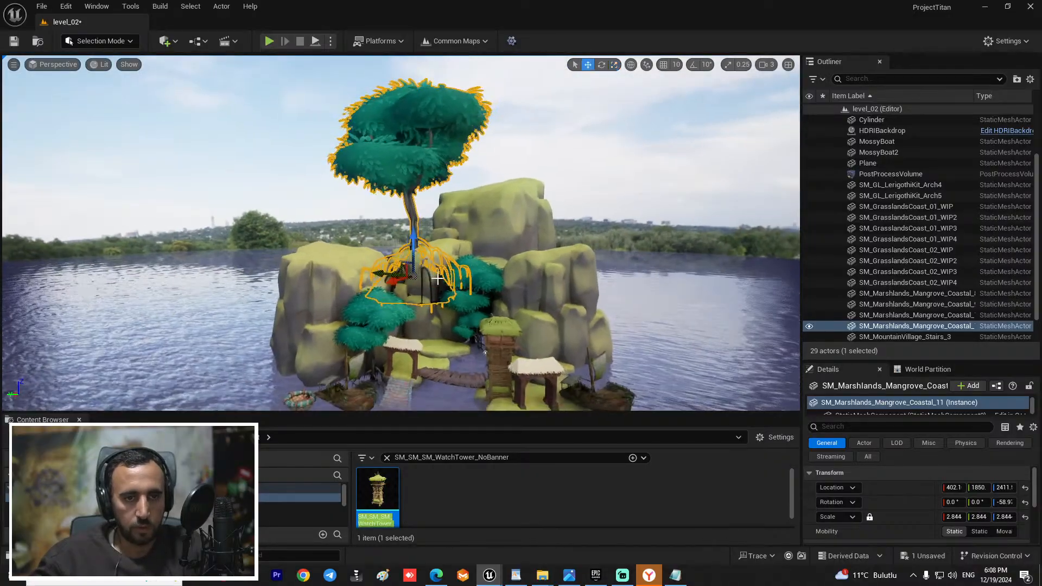
Step: Move the oversized mangrove down against the left cliff to about X 868, Y 2652, Z 747
{"action": "left_click_drag", "start_coordinate": [412, 239], "coordinate": [414, 285]}
{"action": "right_click_drag", "start_coordinate": [427, 279], "coordinate": [428, 339]}
{"action": "left_click_drag", "start_coordinate": [320, 247], "coordinate": [308, 288]}
{"action": "right_click_drag", "start_coordinate": [308, 288], "coordinate": [309, 220]}
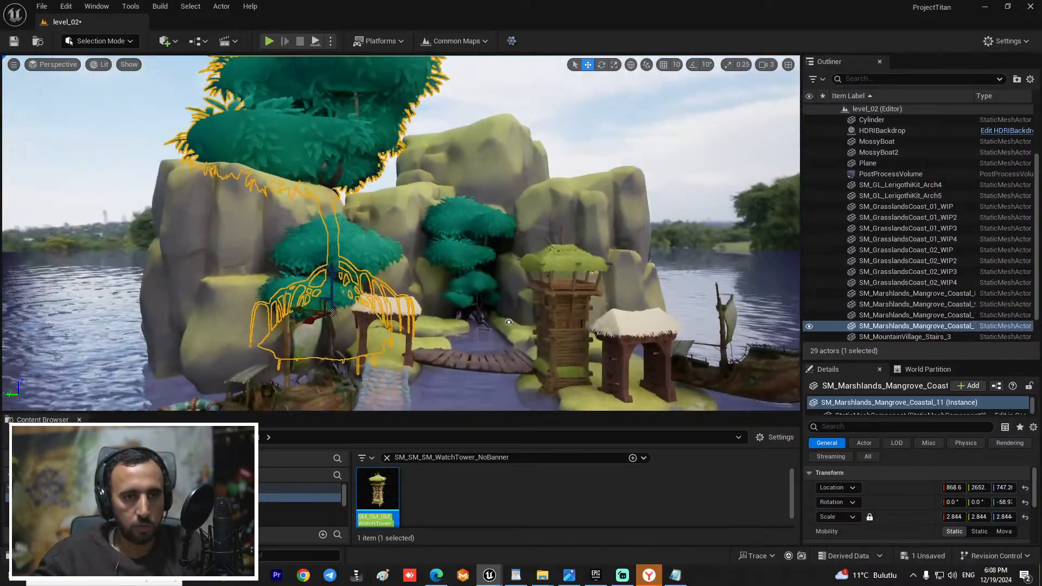
{"action": "key", "text": "e"}
{"action": "right_click_drag", "start_coordinate": [405, 188], "coordinate": [405, 211]}
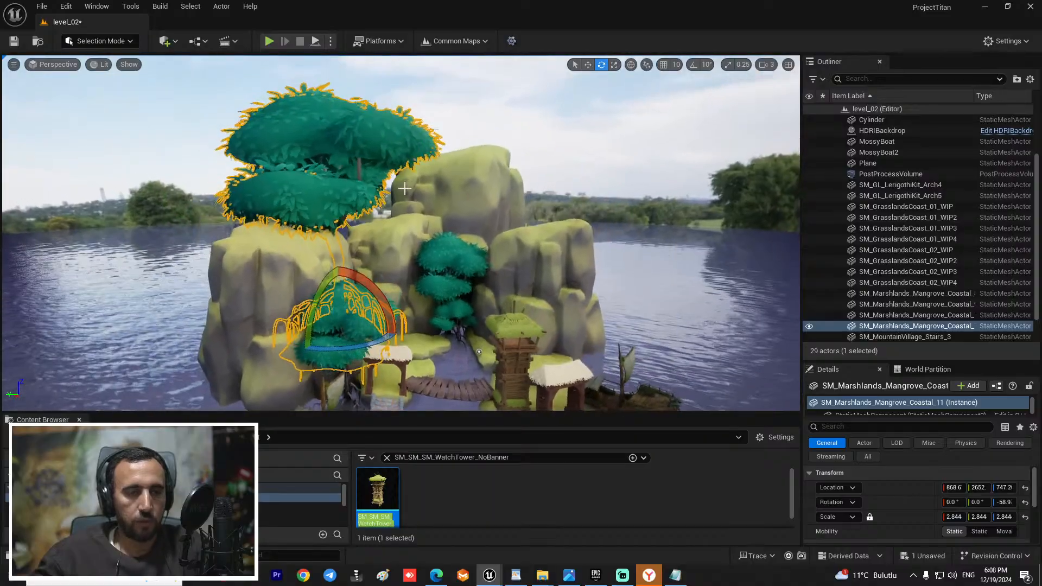
Step: Duplicate the oversized mangrove across to the right cliff and push the copy back to about X -3662, Y -1668
{"action": "key", "text": "w"}
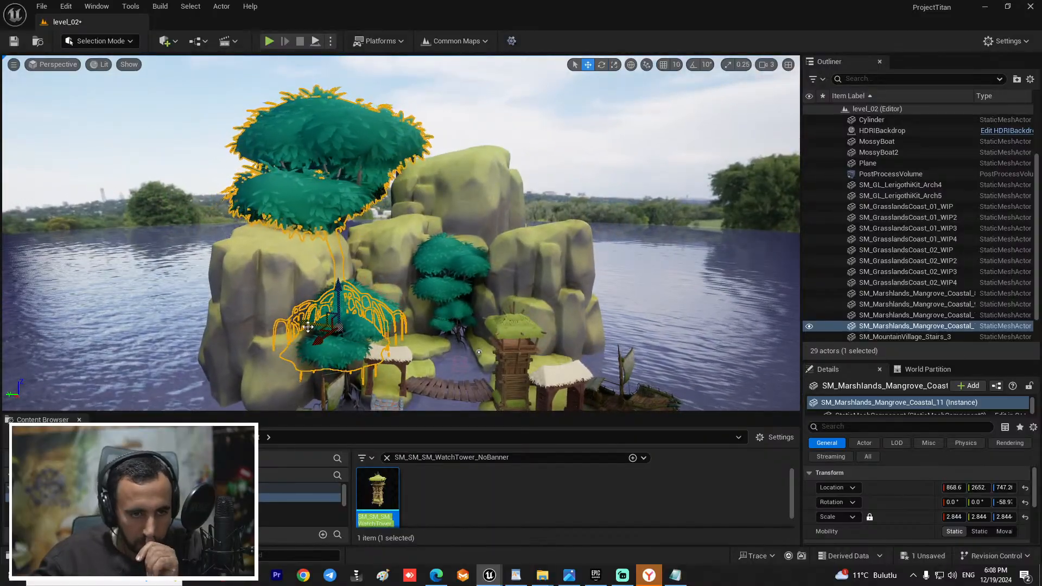
{"action": "left_click_drag", "start_coordinate": [308, 326], "coordinate": [505, 342], "text": "alt"}
{"action": "right_click_drag", "start_coordinate": [518, 326], "coordinate": [518, 396]}
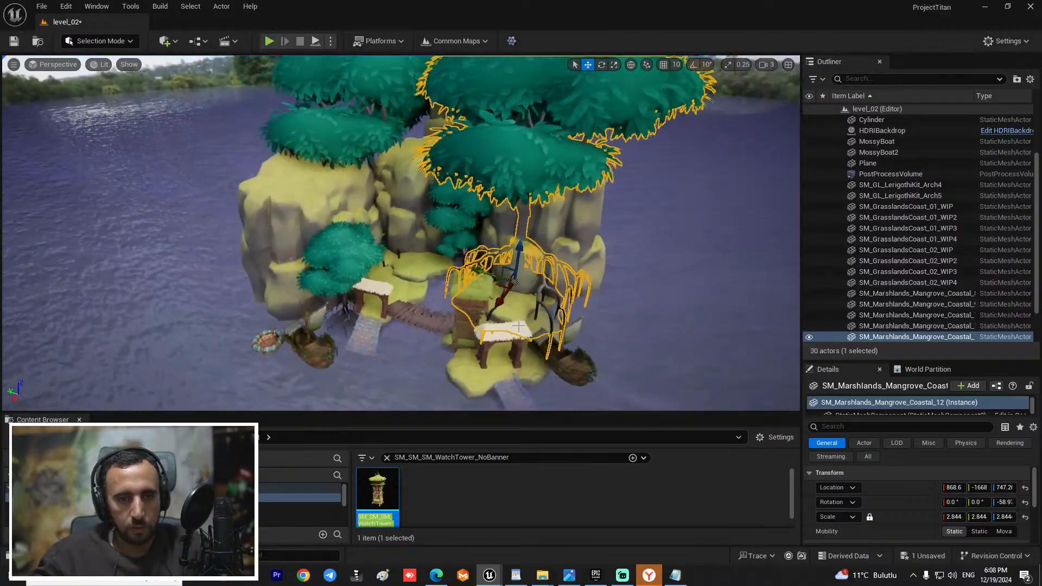
{"action": "left_click_drag", "start_coordinate": [518, 326], "coordinate": [566, 272]}
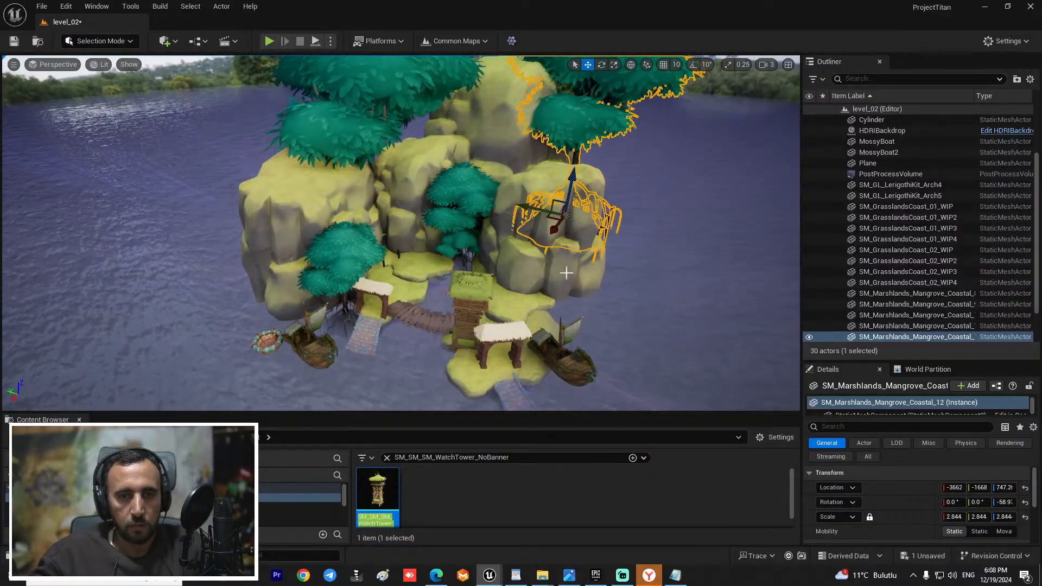
Step: Scale the right-cliff mangrove to about 2.636, tilt and turn it, and bring it to about X -2230, Y -1886
{"action": "right_click_drag", "start_coordinate": [617, 309], "coordinate": [616, 260]}
{"action": "key", "text": "e"}
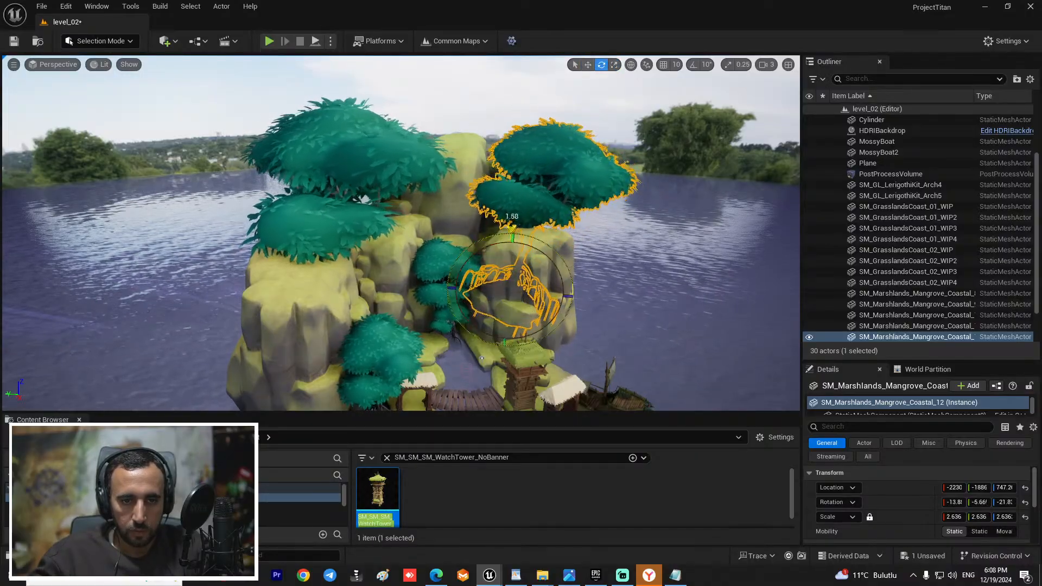
{"action": "mouse_move", "coordinate": [513, 316]}
{"action": "right_mouse_down"}
{"action": "mouse_move", "coordinate": [543, 336]}
{"action": "mouse_move", "coordinate": [513, 336]}
{"action": "mouse_move", "coordinate": [488, 282]}
{"action": "mouse_move", "coordinate": [521, 283]}
{"action": "mouse_move", "coordinate": [522, 272]}
{"action": "mouse_move", "coordinate": [513, 315]}
{"action": "mouse_move", "coordinate": [528, 279]}
{"action": "mouse_move", "coordinate": [506, 299]}
{"action": "mouse_move", "coordinate": [502, 287]}
{"action": "mouse_move", "coordinate": [515, 315]}
{"action": "right_mouse_up"}
Step: Save the level with the new mangrove trees in place
{"action": "left_click", "coordinate": [513, 316]}
{"action": "key", "text": "s"}
{"action": "key", "text": "s"}
{"action": "key", "text": "w"}
{"action": "key", "text": "w"}
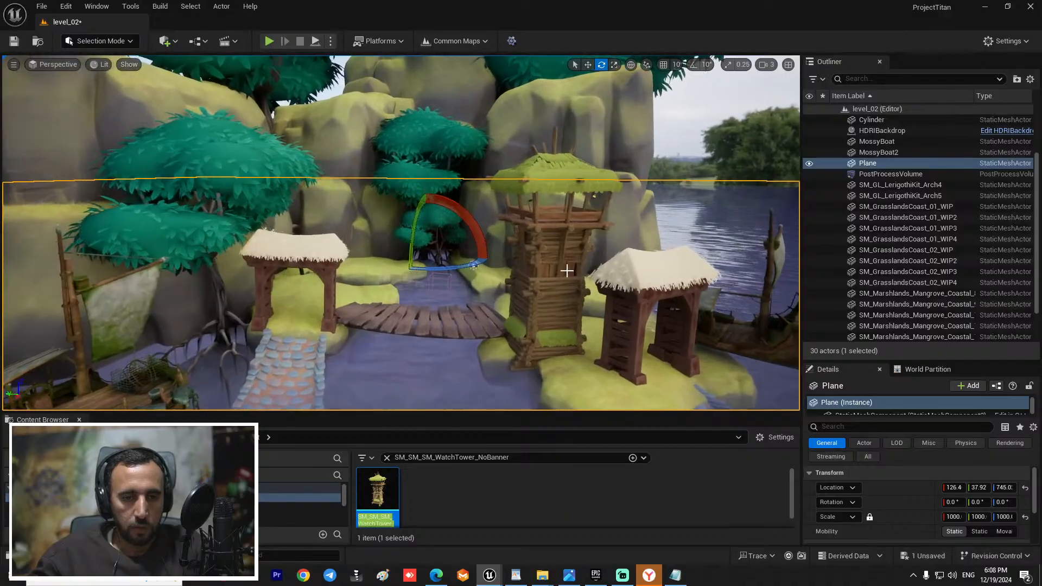
{"action": "key", "text": "ctrl+s"}
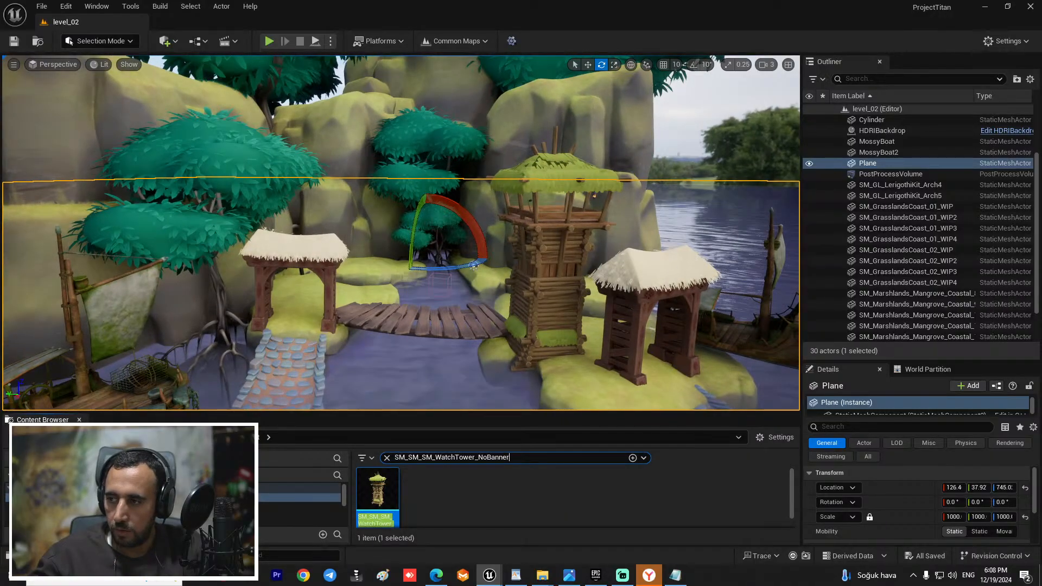
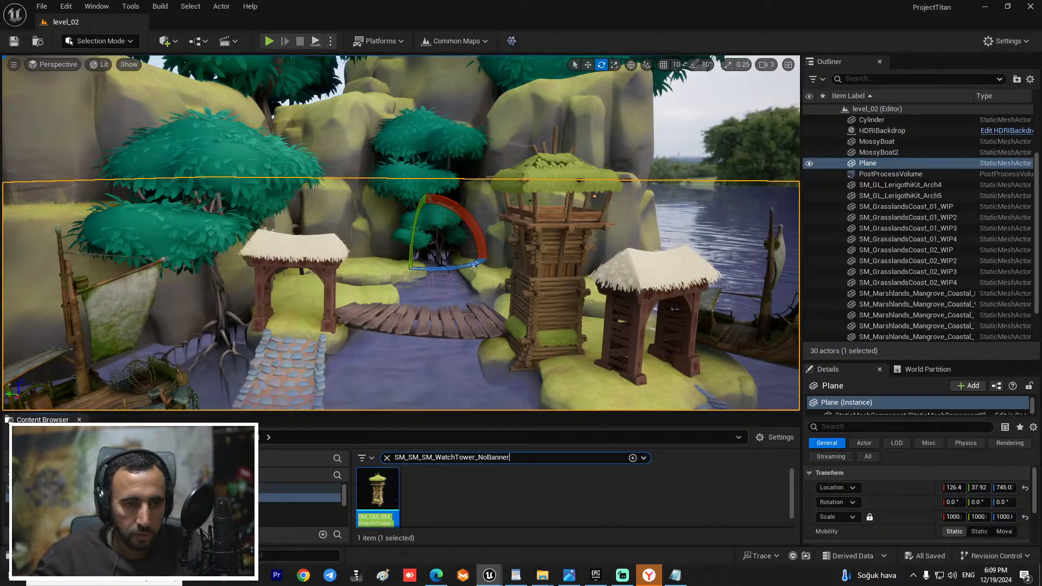
Step: Enlarge the asset browser and search the project content for SM_MountainVillage_StoneHouse
{"action": "right_click_drag", "start_coordinate": [400, 233], "coordinate": [405, 261]}
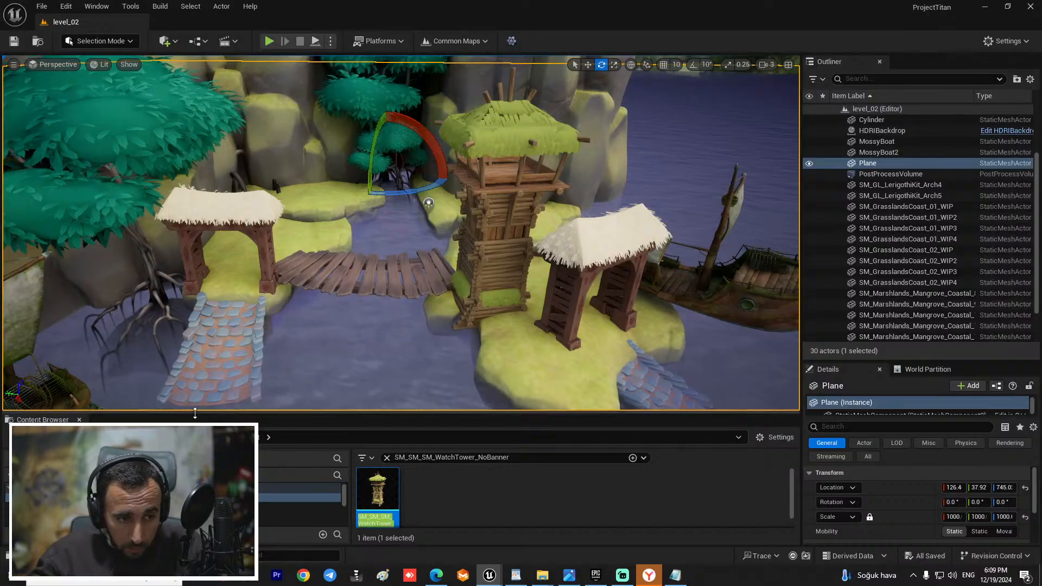
{"action": "left_click_drag", "start_coordinate": [195, 414], "coordinate": [195, 308]}
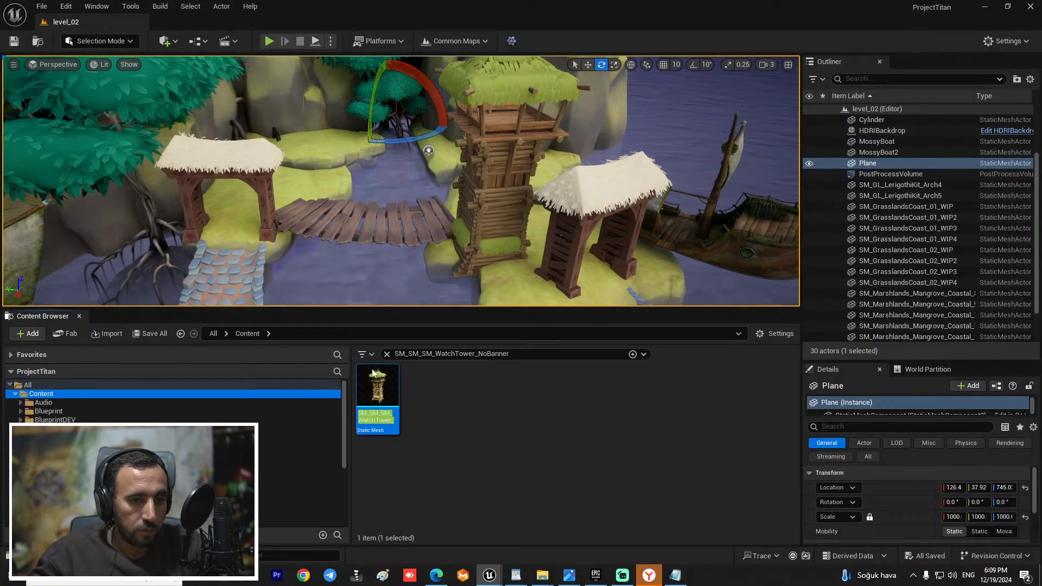
{"action": "left_click", "coordinate": [451, 353]}
{"action": "type", "text": "SM_MountainVillage_StoneHouse"}
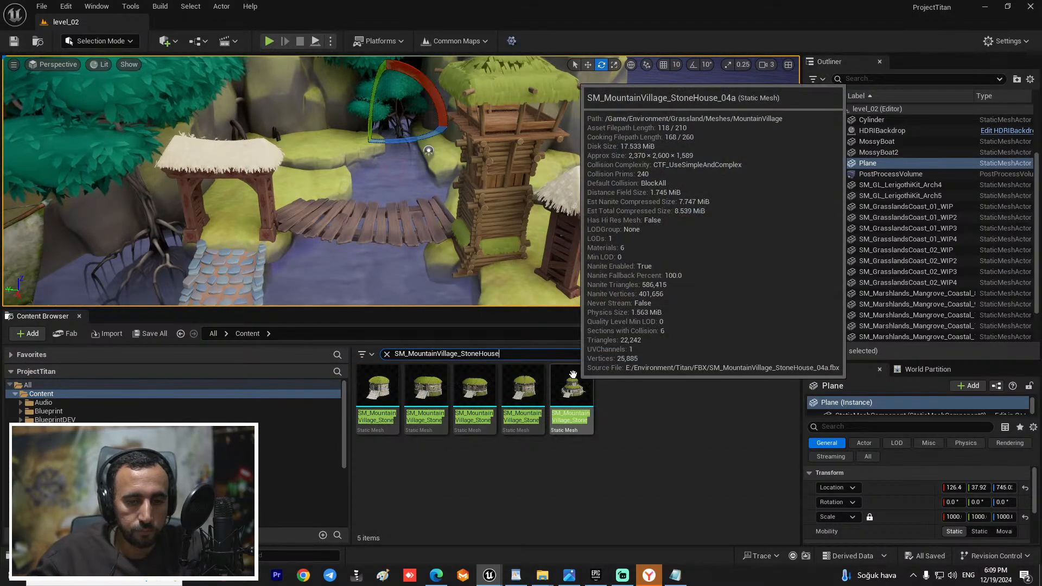
{"action": "left_click", "coordinate": [640, 424]}
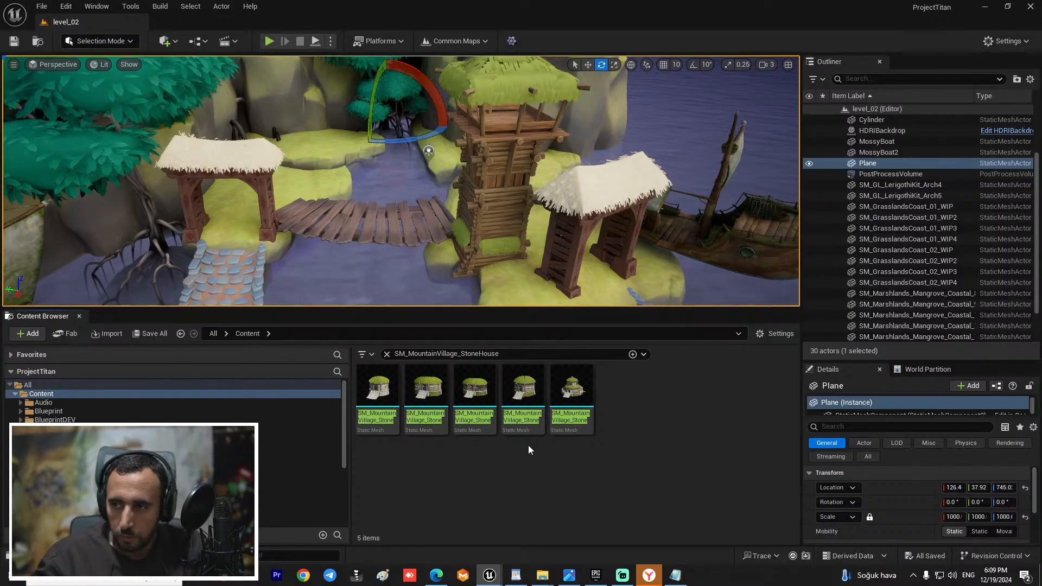
Step: Place the SM_MountainVillage_StoneHouse_01a mesh on the grassy rock behind the left arch and rotate it to about -97.8°
{"action": "left_click", "coordinate": [377, 389]}
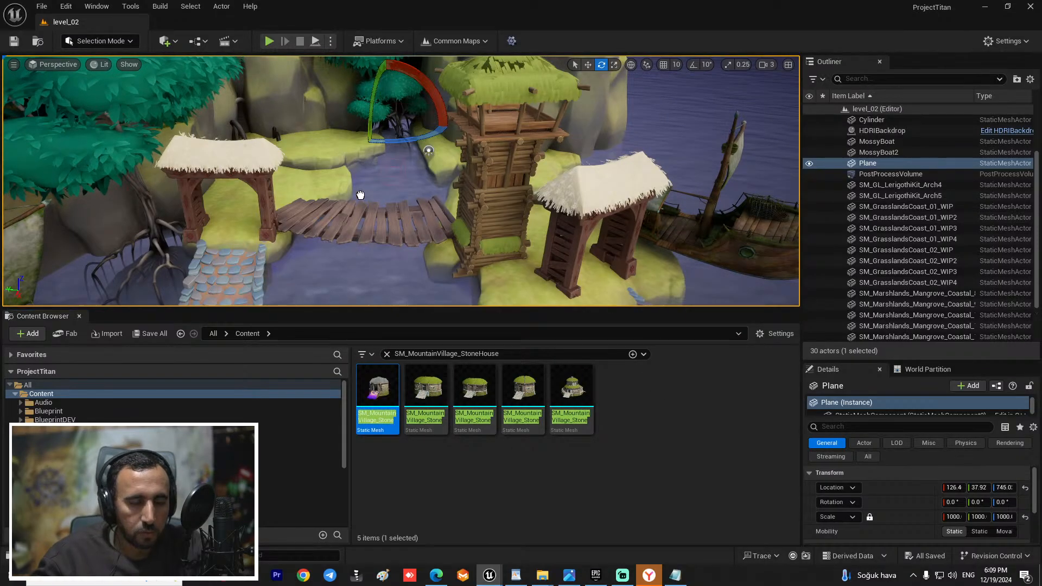
{"action": "left_click_drag", "start_coordinate": [361, 195], "coordinate": [303, 142]}
{"action": "key", "text": "f"}
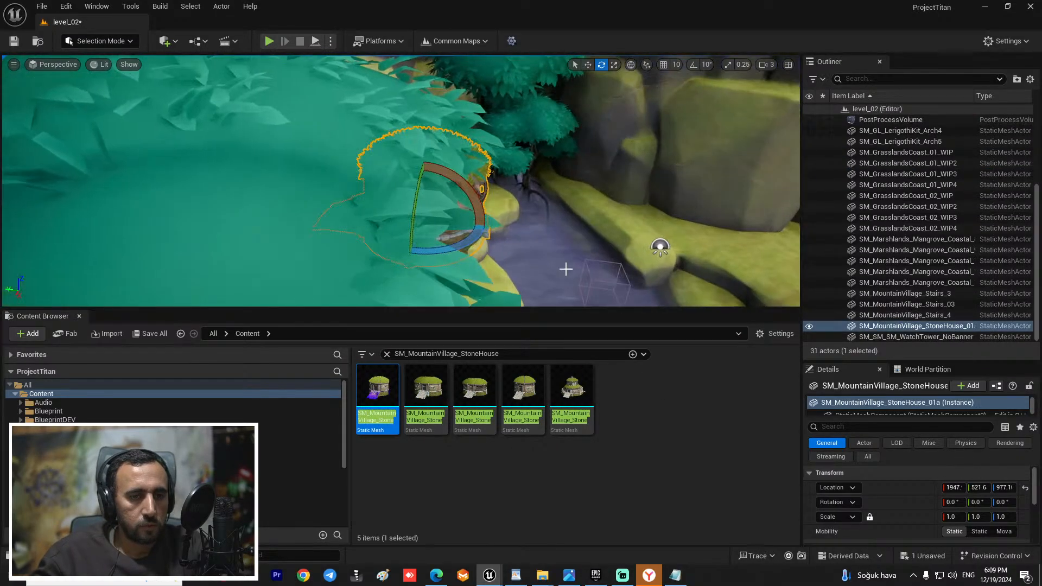
{"action": "right_click_drag", "start_coordinate": [566, 269], "coordinate": [405, 220]}
{"action": "left_click_drag", "start_coordinate": [344, 208], "coordinate": [443, 199]}
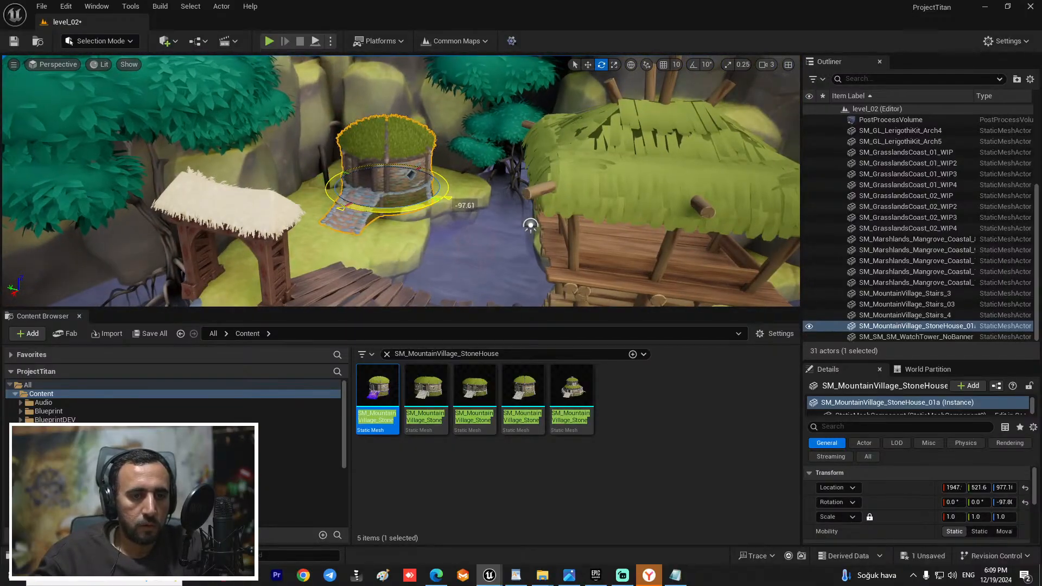
Step: Scale the stone house to about 1.269, turn it to about -117° and settle it on the rock near Y 653, Z 981
{"action": "left_click_drag", "start_coordinate": [372, 179], "coordinate": [375, 180]}
{"action": "right_click_drag", "start_coordinate": [434, 223], "coordinate": [446, 179]}
{"action": "key", "text": "w"}
{"action": "key", "text": "r"}
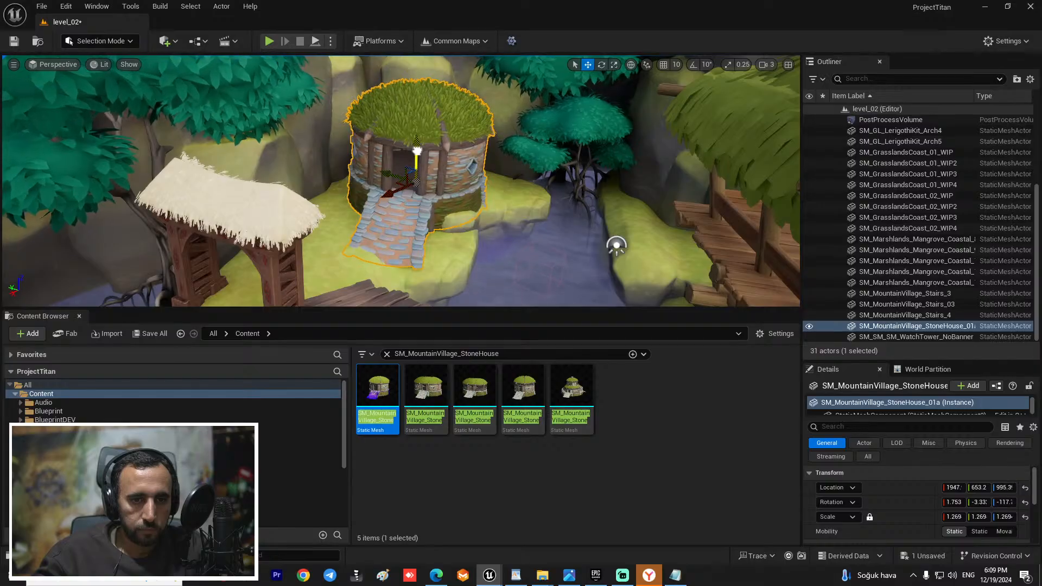
{"action": "left_click_drag", "start_coordinate": [417, 151], "coordinate": [416, 155]}
{"action": "mouse_move", "coordinate": [459, 228]}
{"action": "right_mouse_down"}
{"action": "mouse_move", "coordinate": [458, 293]}
{"action": "mouse_move", "coordinate": [458, 228]}
{"action": "mouse_move", "coordinate": [459, 255]}
{"action": "mouse_move", "coordinate": [473, 239]}
{"action": "mouse_move", "coordinate": [456, 239]}
{"action": "right_mouse_up"}
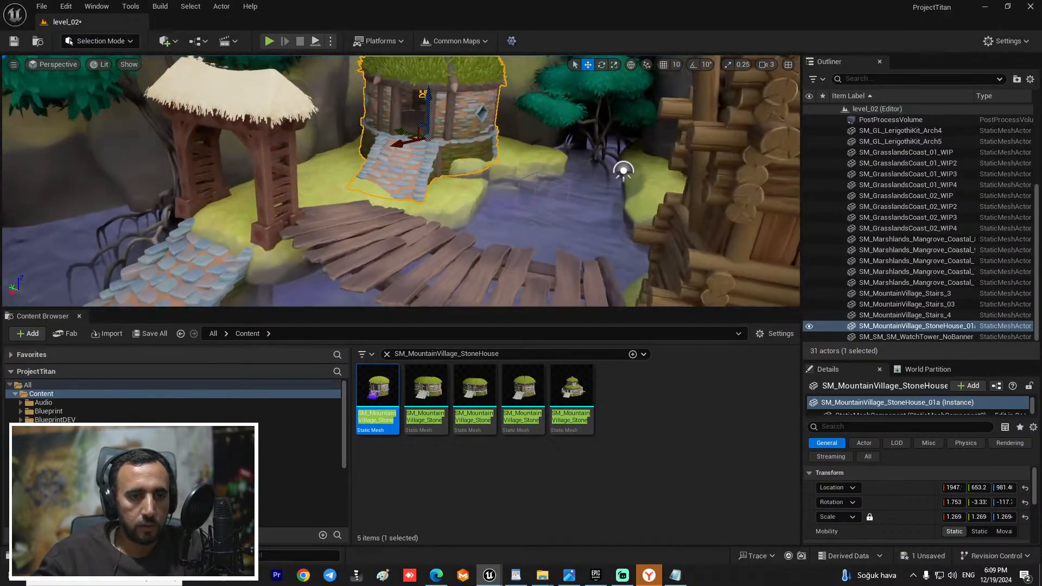
{"action": "right_click_drag", "start_coordinate": [624, 170], "coordinate": [529, 146]}
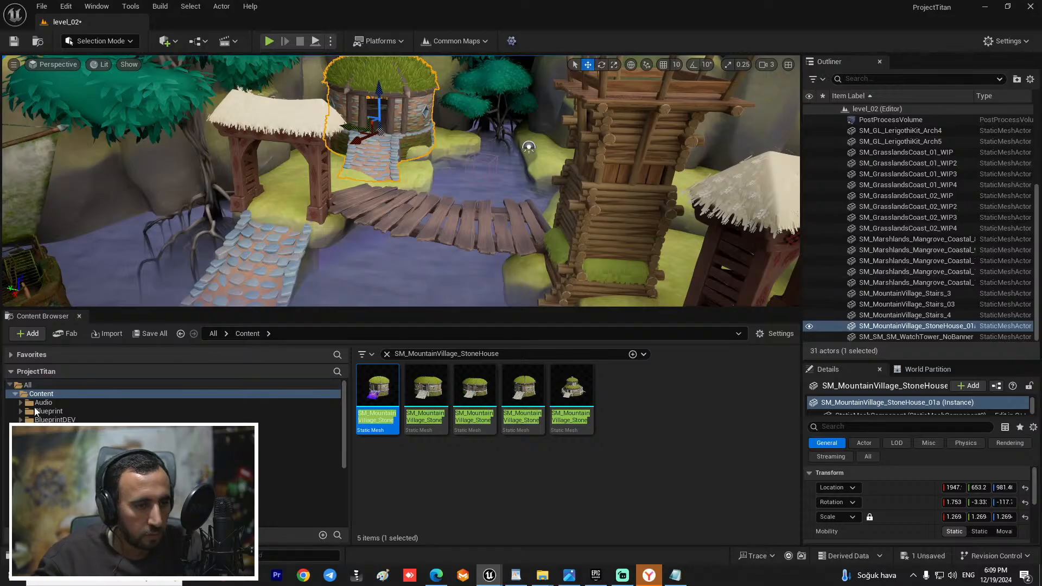
Step: Search the assets for SM_PineDebris_Log and place SM_PineDebris_Log_A on the plank bridge
{"action": "left_click", "coordinate": [412, 355]}
{"action": "type", "text": "SM_PineDebris_Log"}
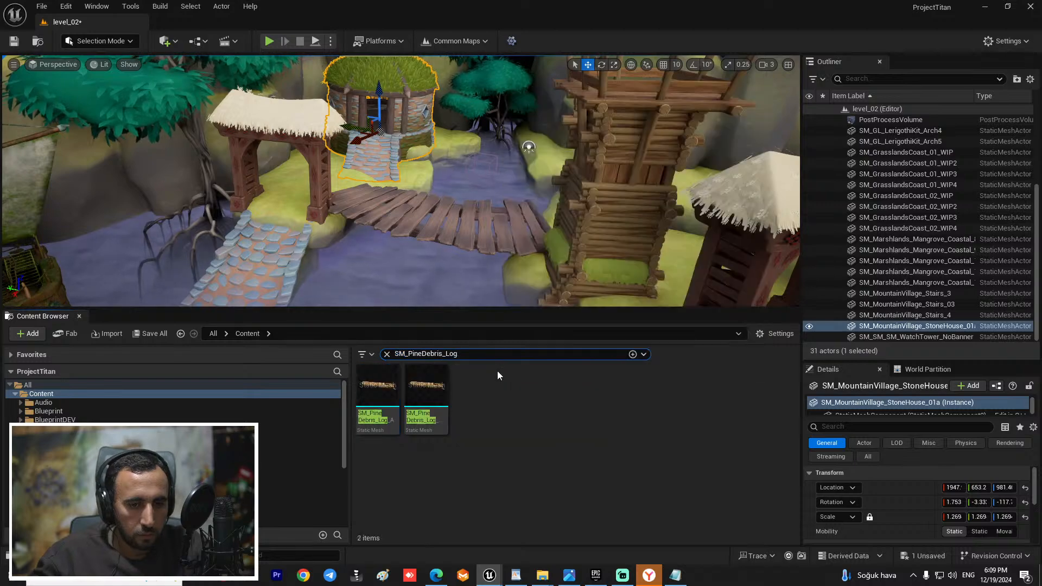
{"action": "left_click_drag", "start_coordinate": [378, 386], "coordinate": [412, 215]}
{"action": "key", "text": "f"}
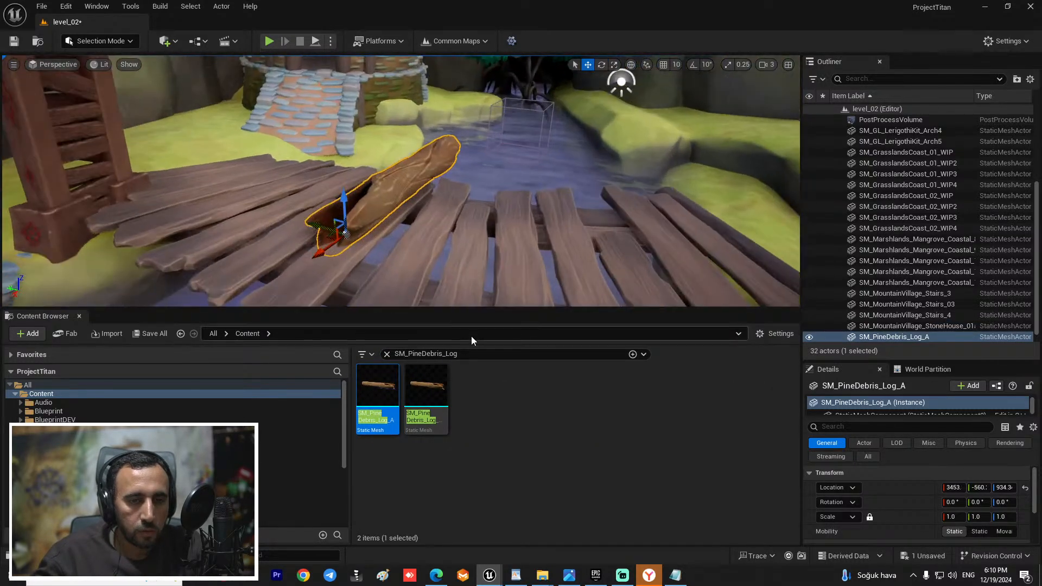
Step: Stand the pine log upright at about -81.4° and move it beside the bridge's end near X 3011, Y 145, Z 704
{"action": "left_click_drag", "start_coordinate": [471, 308], "coordinate": [422, 461]}
{"action": "mouse_move", "coordinate": [440, 309]}
{"action": "right_mouse_down"}
{"action": "mouse_move", "coordinate": [424, 359]}
{"action": "mouse_move", "coordinate": [439, 309]}
{"action": "right_mouse_up"}
{"action": "key", "text": "e"}
{"action": "left_click_drag", "start_coordinate": [354, 305], "coordinate": [361, 361]}
{"action": "key", "text": "w"}
{"action": "left_click_drag", "start_coordinate": [388, 298], "coordinate": [381, 344]}
{"action": "left_click_drag", "start_coordinate": [368, 381], "coordinate": [344, 281]}
{"action": "key", "text": "f"}
{"action": "mouse_move", "coordinate": [460, 269]}
{"action": "right_mouse_down"}
{"action": "mouse_move", "coordinate": [515, 269]}
{"action": "mouse_move", "coordinate": [460, 270]}
{"action": "right_mouse_up"}
{"action": "key", "text": "f"}
{"action": "left_click_drag", "start_coordinate": [460, 269], "coordinate": [380, 270], "text": "alt"}
{"action": "scroll", "coordinate": [460, 270], "scroll_direction": "down", "scroll_amount": 3}
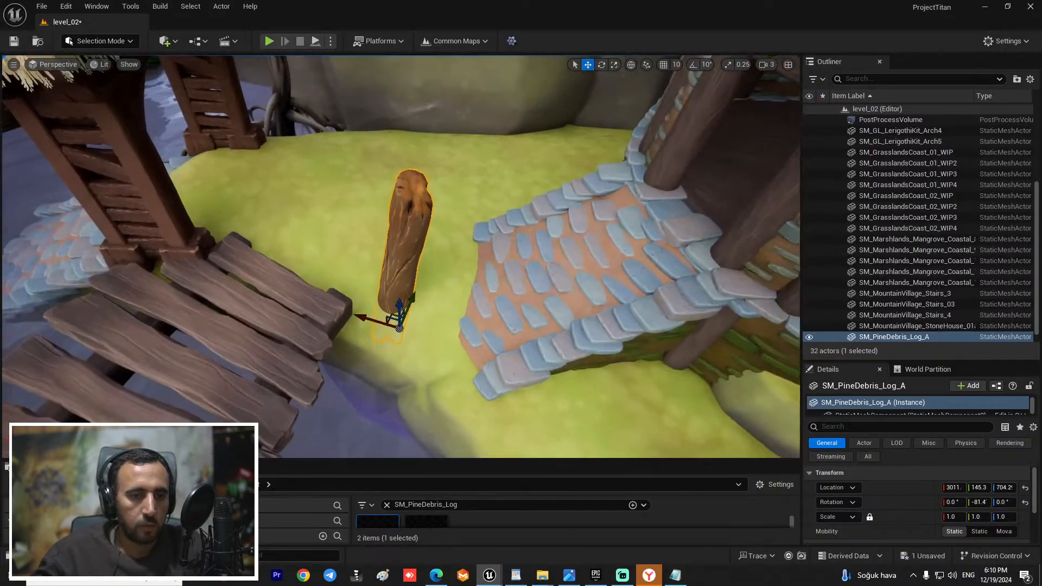
Step: Shift the upright pine log against the corner of the plank bridge's left end and adjust its rotation
{"action": "left_click_drag", "start_coordinate": [460, 270], "coordinate": [504, 282], "text": "alt"}
{"action": "left_click_drag", "start_coordinate": [432, 340], "coordinate": [399, 322]}
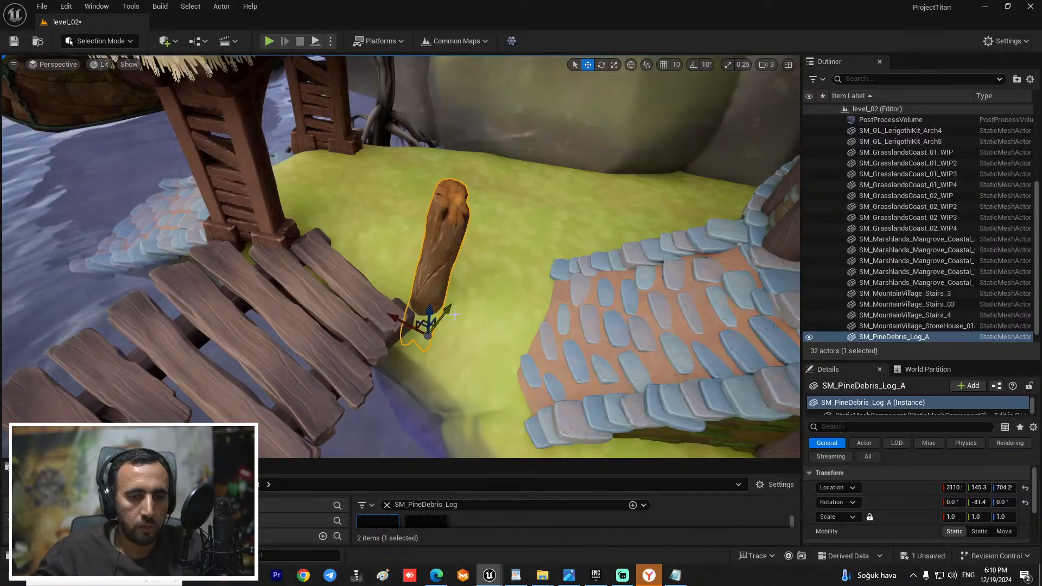
{"action": "right_click_drag", "start_coordinate": [473, 294], "coordinate": [445, 304]}
{"action": "left_click_drag", "start_coordinate": [470, 289], "coordinate": [400, 328]}
{"action": "key", "text": "e"}
{"action": "right_click_drag", "start_coordinate": [476, 302], "coordinate": [399, 293]}
{"action": "left_click_drag", "start_coordinate": [410, 334], "coordinate": [414, 378]}
{"action": "right_click_drag", "start_coordinate": [472, 305], "coordinate": [434, 345]}
Step: Duplicate the upright pine log, adjust its tilt and place the copy at the bridge's front corner near X 3562, Y -117, Z 608
{"action": "left_click_drag", "start_coordinate": [450, 294], "coordinate": [483, 283], "text": "alt"}
{"action": "key", "text": "w"}
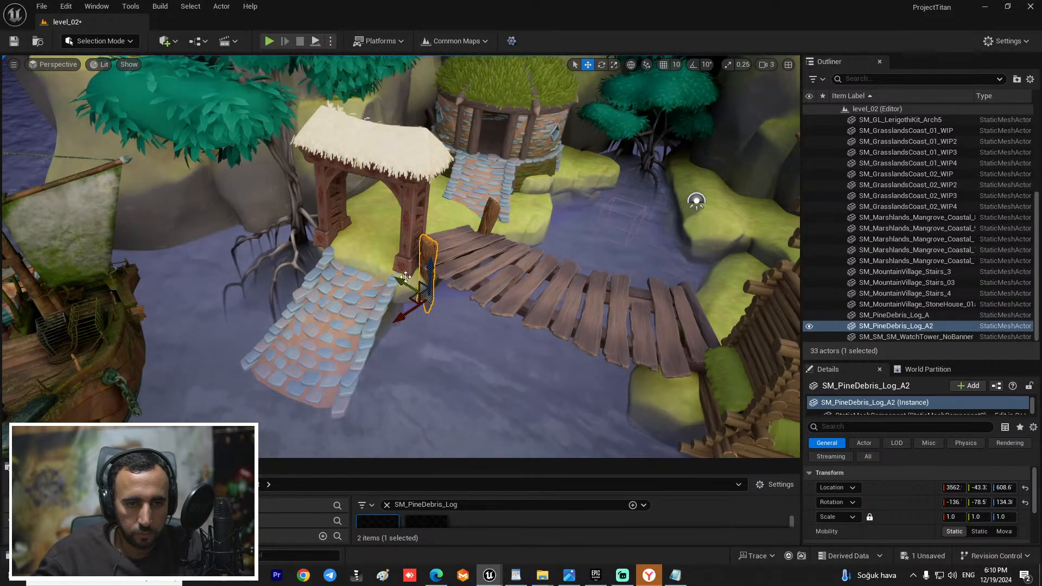
{"action": "left_click_drag", "start_coordinate": [409, 290], "coordinate": [411, 289]}
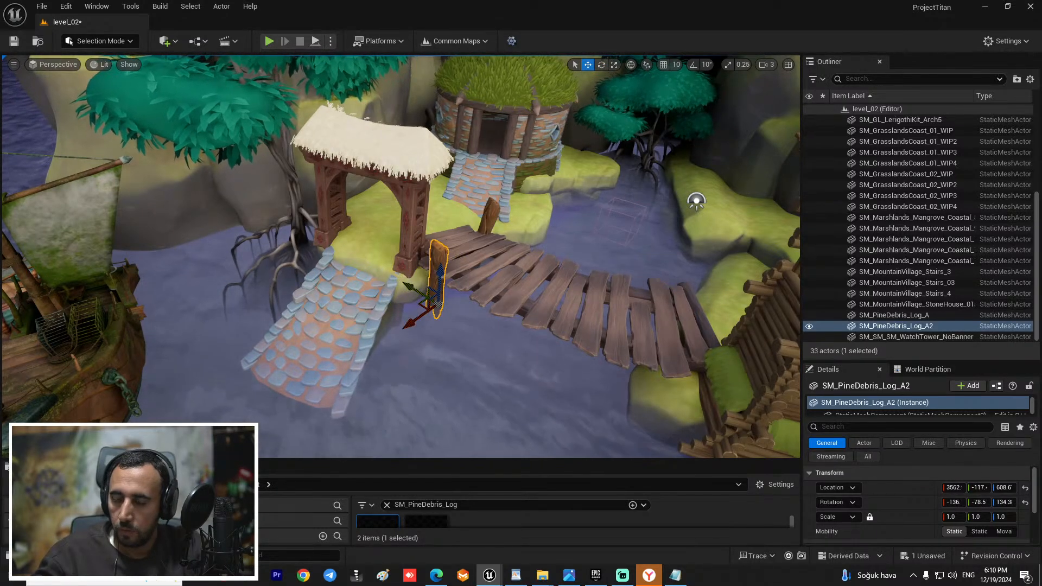
{"action": "key", "text": "alt+Tab"}
{"action": "key", "text": "alt+Tab"}
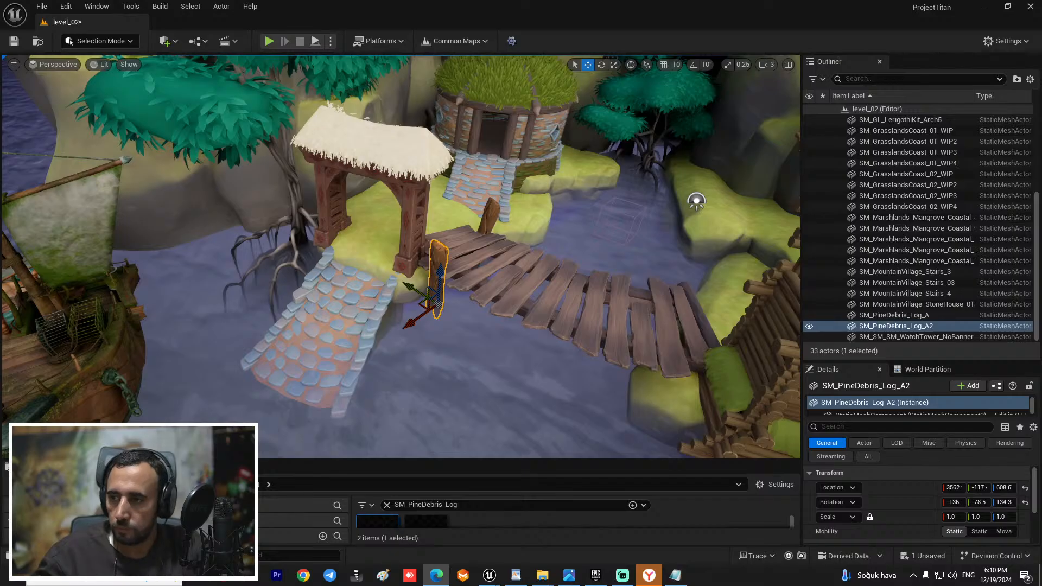
Step: Shift the watchtower farther away from the end of the plank bridge
{"action": "right_click_drag", "start_coordinate": [526, 314], "coordinate": [619, 339]}
{"action": "key", "text": "alt+Tab"}
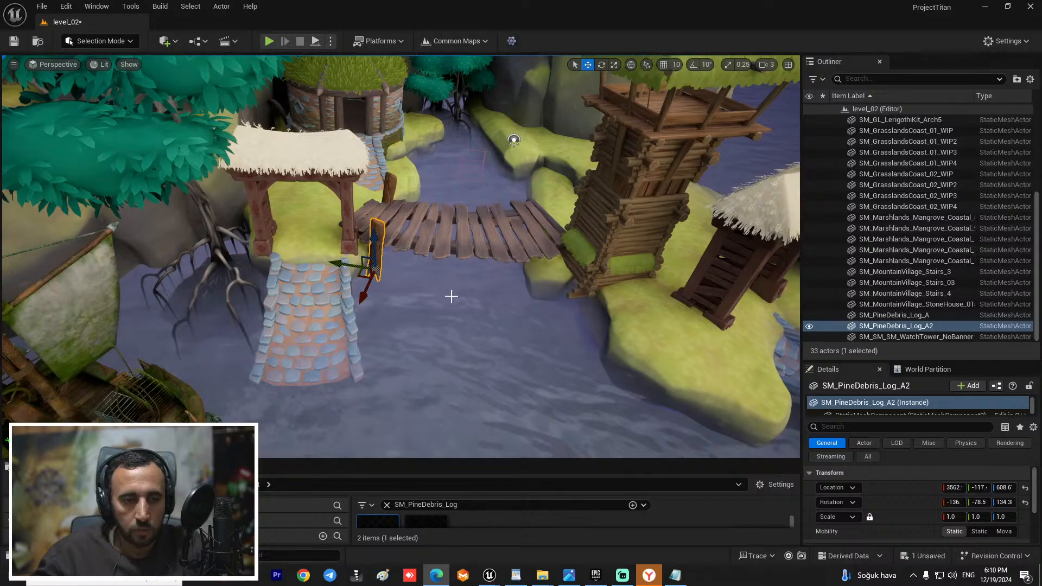
{"action": "right_click_drag", "start_coordinate": [543, 365], "coordinate": [520, 280]}
{"action": "left_click", "coordinate": [520, 280]}
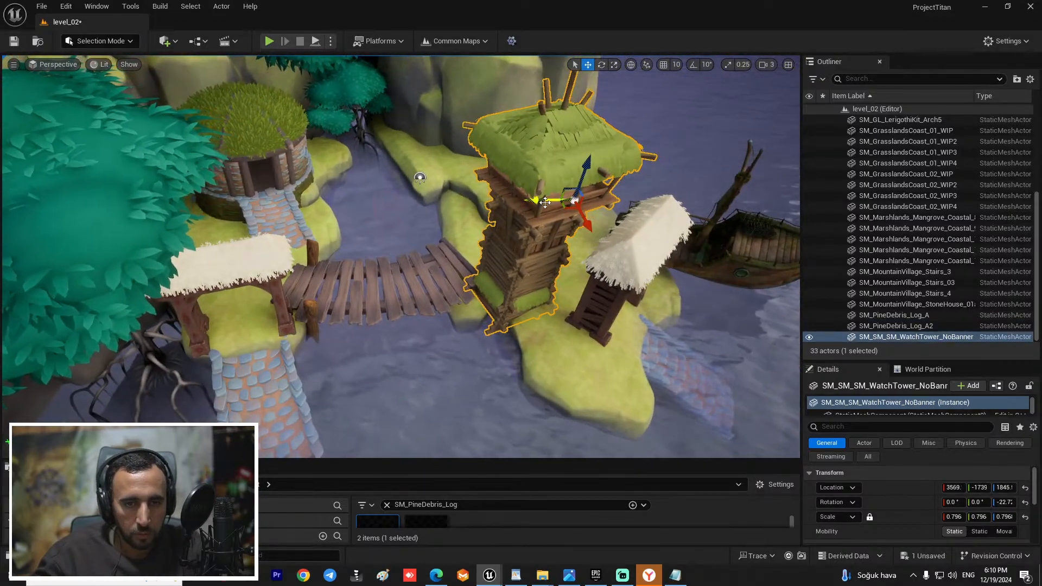
{"action": "left_click_drag", "start_coordinate": [545, 202], "coordinate": [578, 201]}
Step: Duplicate the pine log beside the thatched arch to the bridge's watchtower end, near X 3323, Y -1144
{"action": "left_click", "coordinate": [312, 320]}
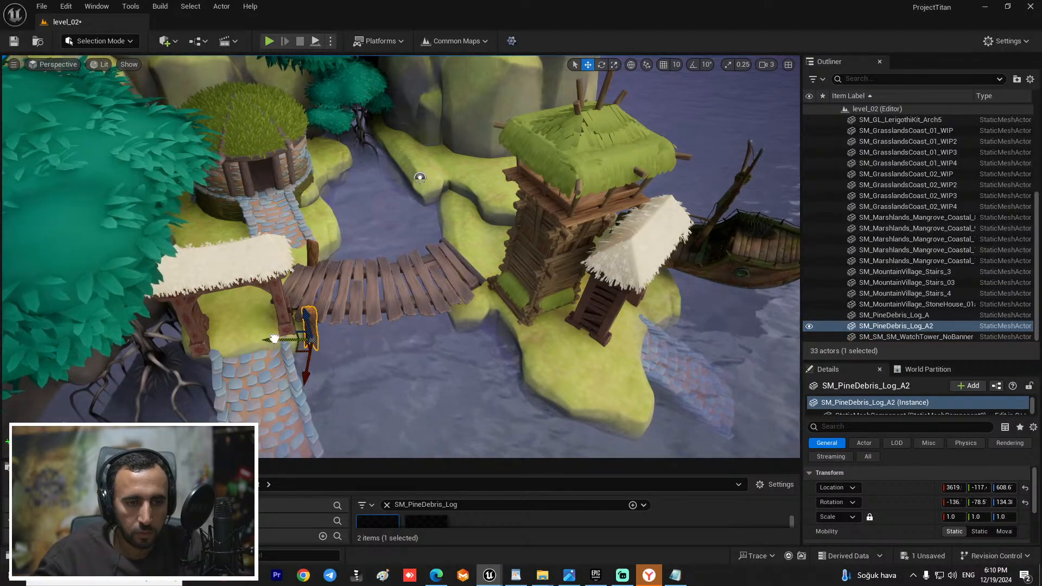
{"action": "left_click_drag", "start_coordinate": [275, 339], "coordinate": [421, 336], "text": "alt"}
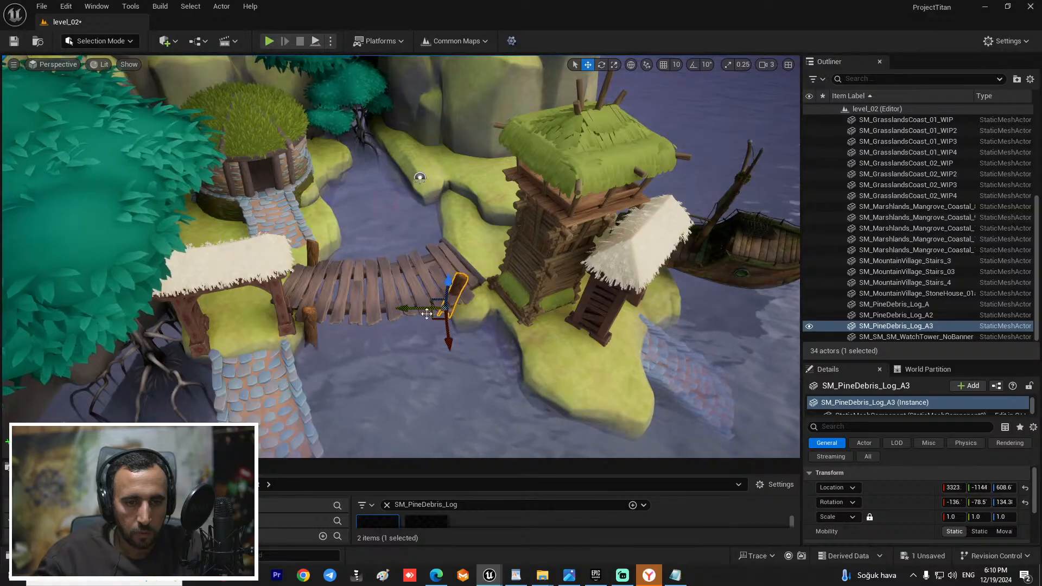
Step: Try scaling the plank bridge to about 1.780 in Y and Z only
{"action": "left_click", "coordinate": [406, 272]}
{"action": "key", "text": "r"}
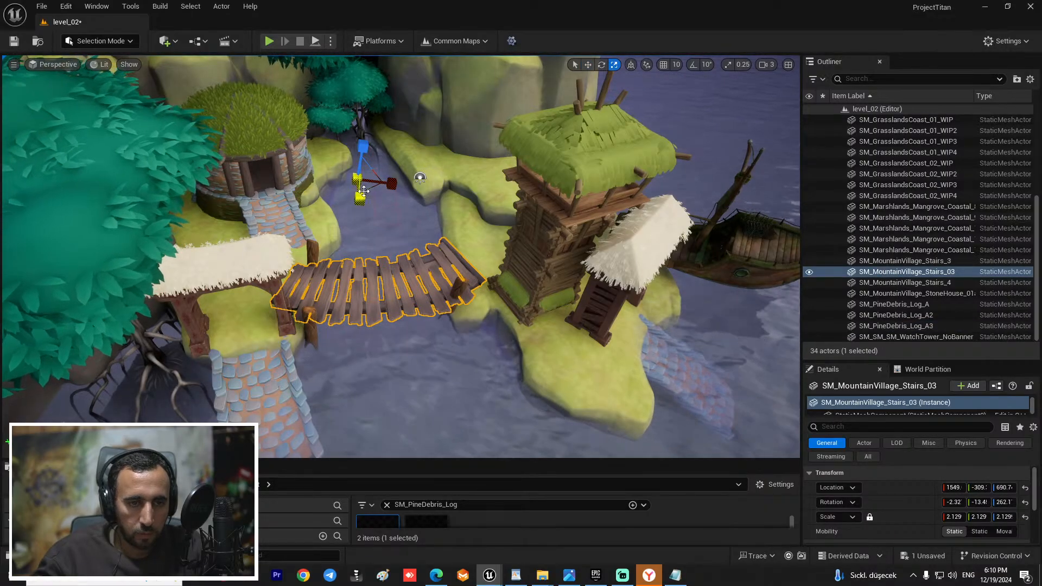
{"action": "left_click_drag", "start_coordinate": [357, 179], "coordinate": [356, 179]}
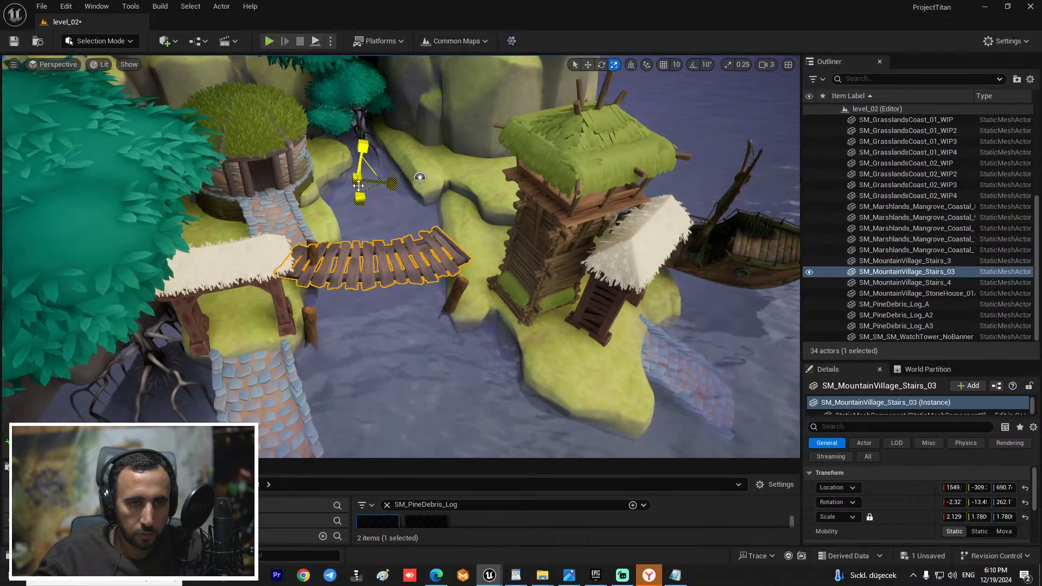
{"action": "key", "text": "ctrl+z"}
Step: Scale the plank bridge uniformly to about 1.898 and move it to about X 1680 so it lines up with the log posts
{"action": "key", "text": "w"}
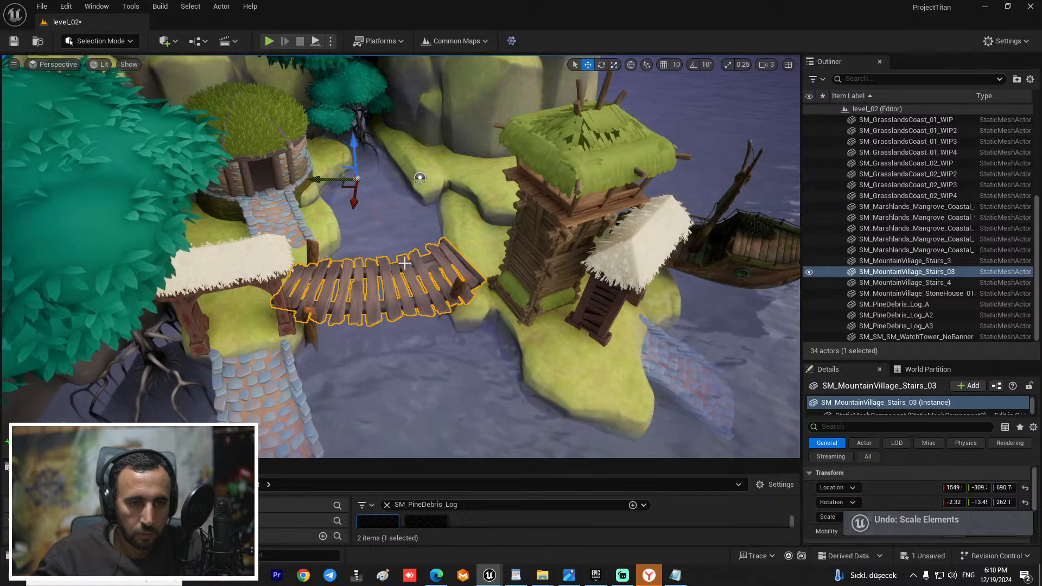
{"action": "left_click", "coordinate": [385, 294]}
{"action": "left_click", "coordinate": [377, 253]}
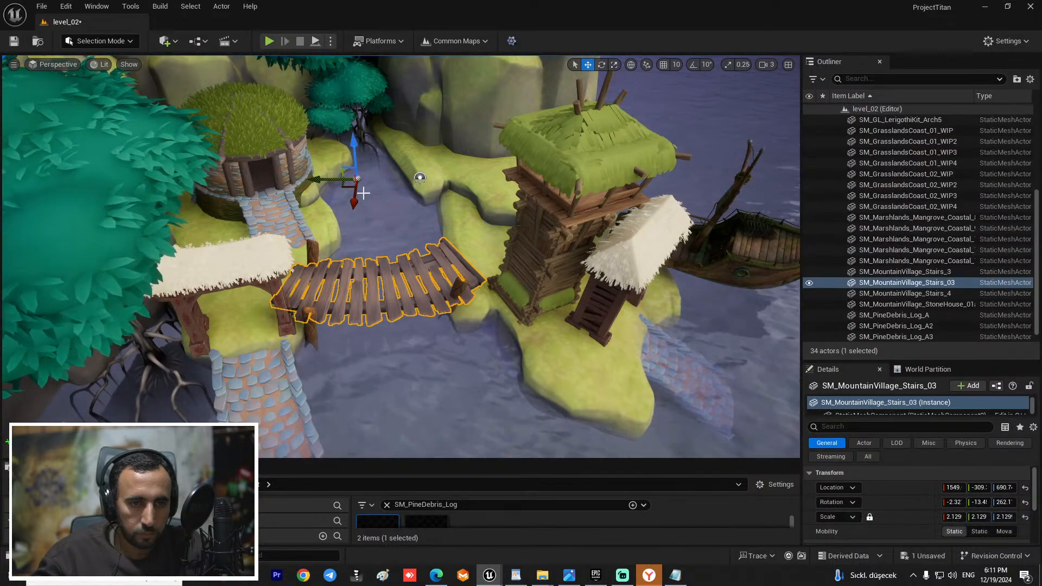
{"action": "key", "text": "ctrl+y"}
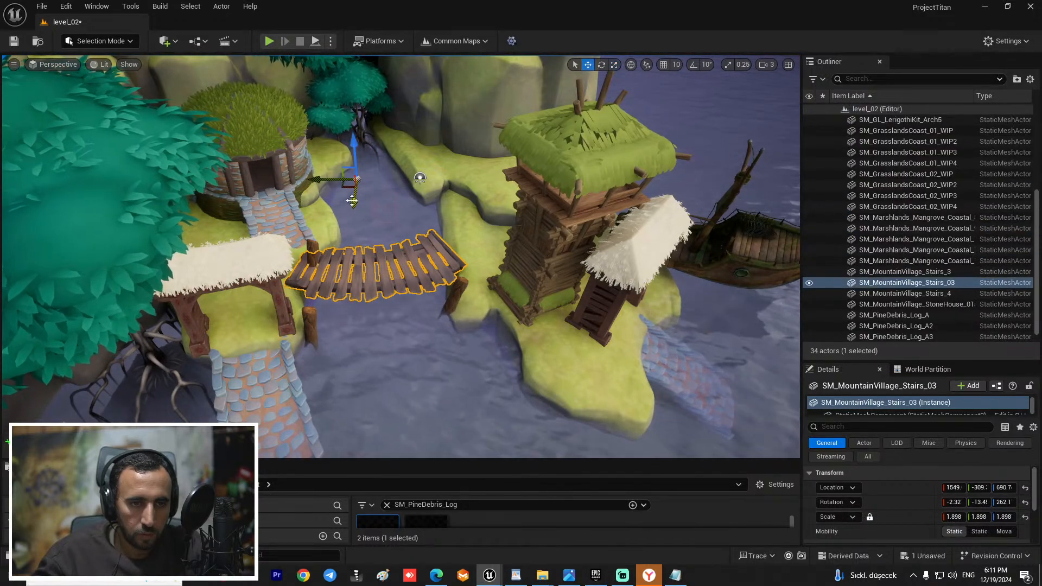
{"action": "left_click_drag", "start_coordinate": [352, 201], "coordinate": [355, 209]}
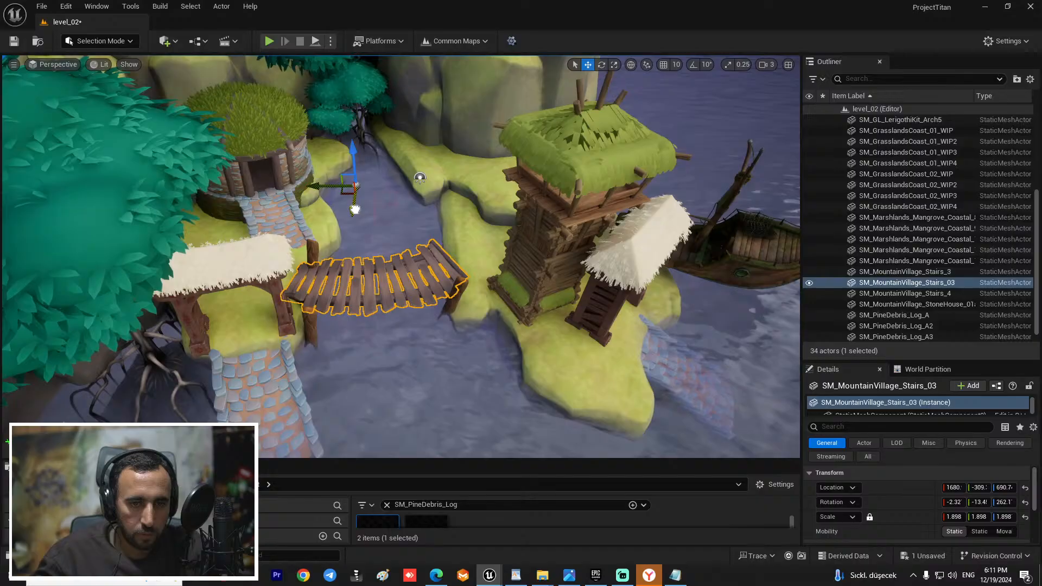
Step: Duplicate the pine log at the bridge's watchtower end to the opposite side of the planks, near X 2663, Y -1144
{"action": "left_click", "coordinate": [438, 319]}
{"action": "right_click_drag", "start_coordinate": [439, 319], "coordinate": [489, 345]}
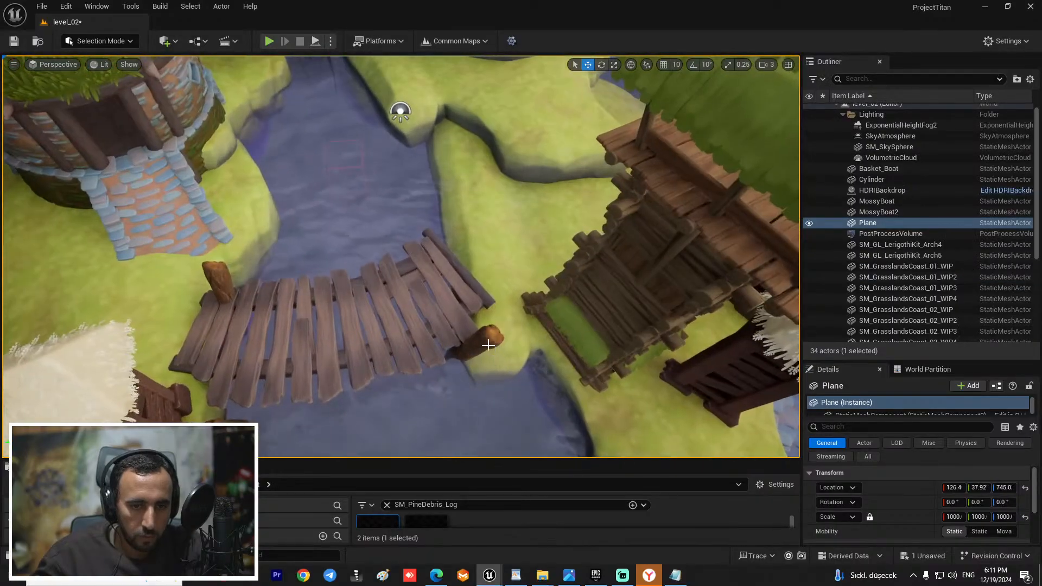
{"action": "left_click", "coordinate": [489, 345]}
{"action": "left_click_drag", "start_coordinate": [466, 386], "coordinate": [458, 257], "text": "alt"}
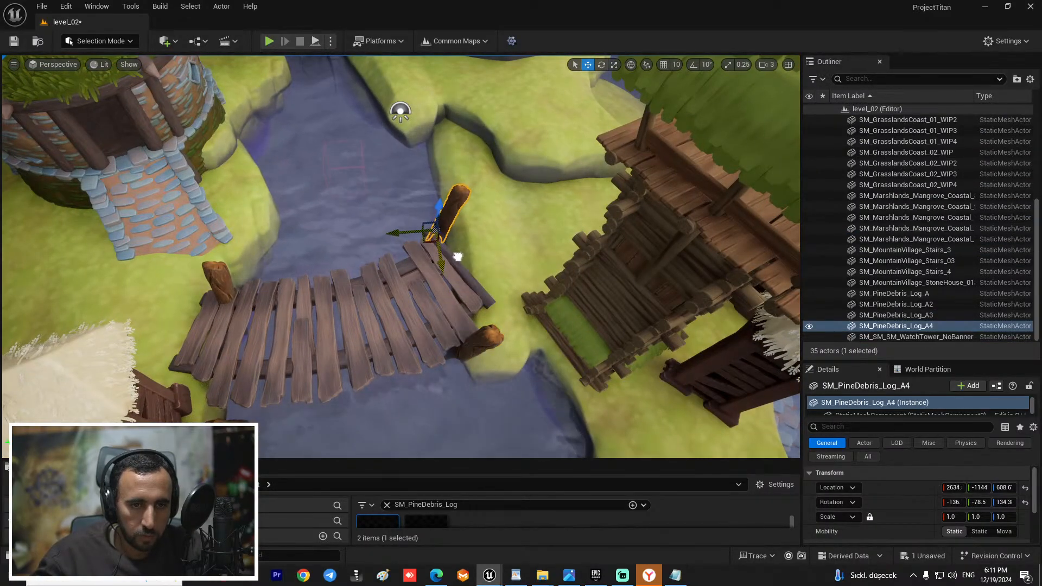
{"action": "key", "text": "f"}
{"action": "right_click_drag", "start_coordinate": [221, 226], "coordinate": [221, 185]}
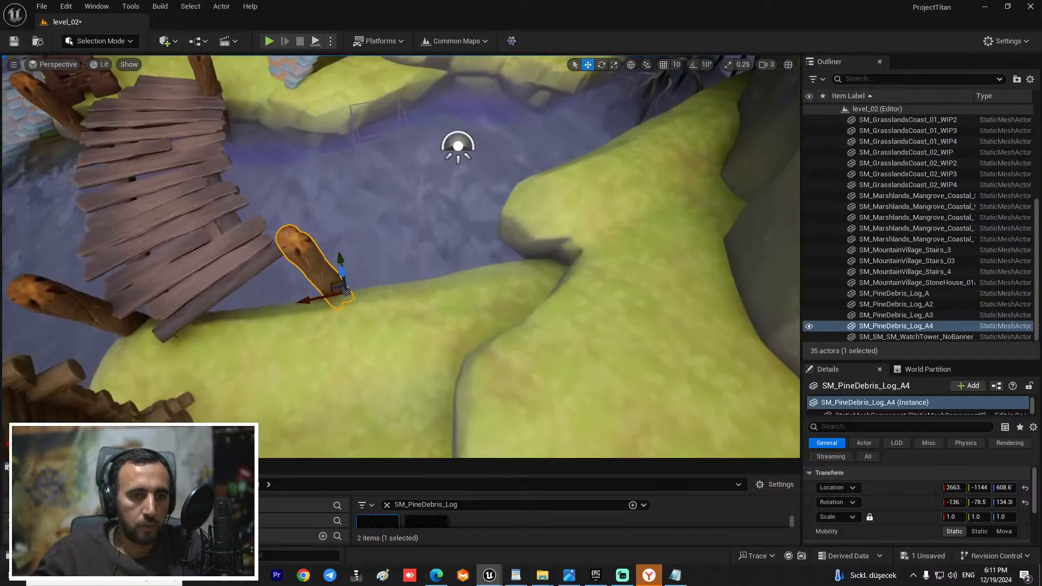
Step: Turn the plank bridge to about 267.6° and shift it so its end rests on the watchtower's bank
{"action": "mouse_move", "coordinate": [290, 191]}
{"action": "right_mouse_down"}
{"action": "mouse_move", "coordinate": [272, 162]}
{"action": "mouse_move", "coordinate": [300, 190]}
{"action": "right_mouse_up"}
{"action": "left_click", "coordinate": [196, 217]}
{"action": "key", "text": "e"}
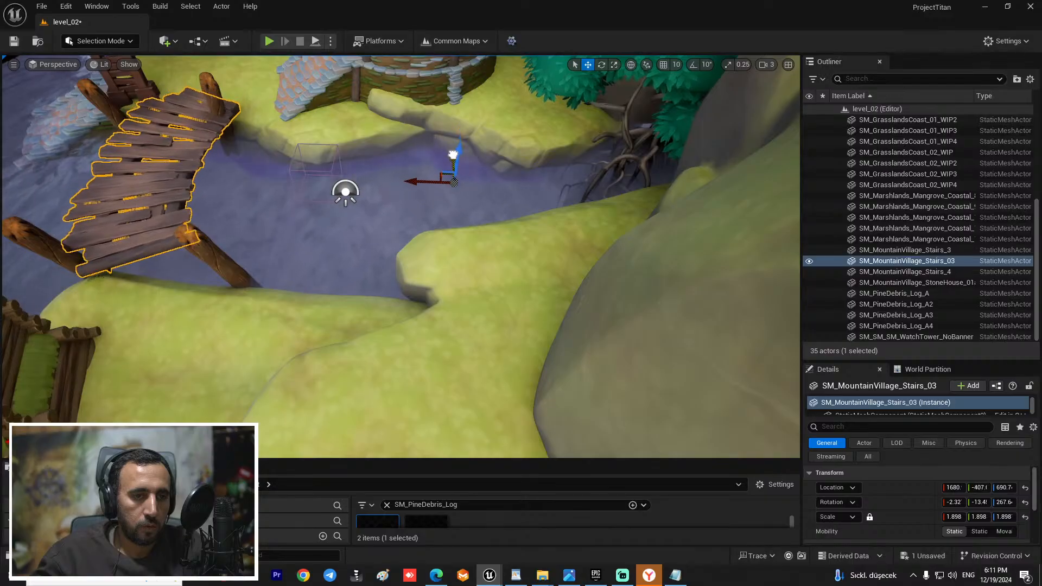
Step: Move the newest pine log against the corner of the bridge's watchtower end, at about X 2899, Y -1186
{"action": "left_click", "coordinate": [206, 245]}
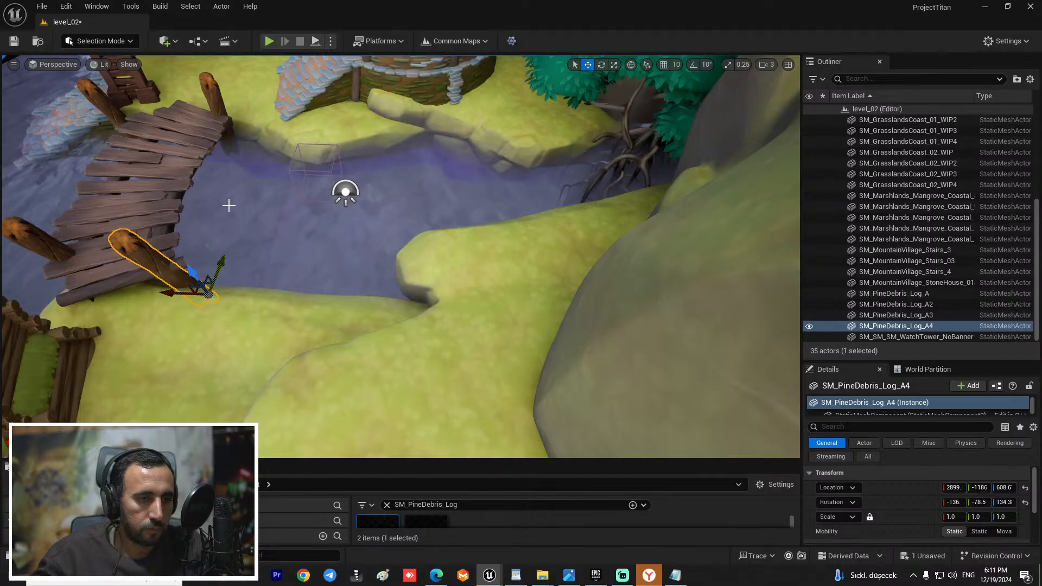
{"action": "right_click_drag", "start_coordinate": [229, 206], "coordinate": [304, 214]}
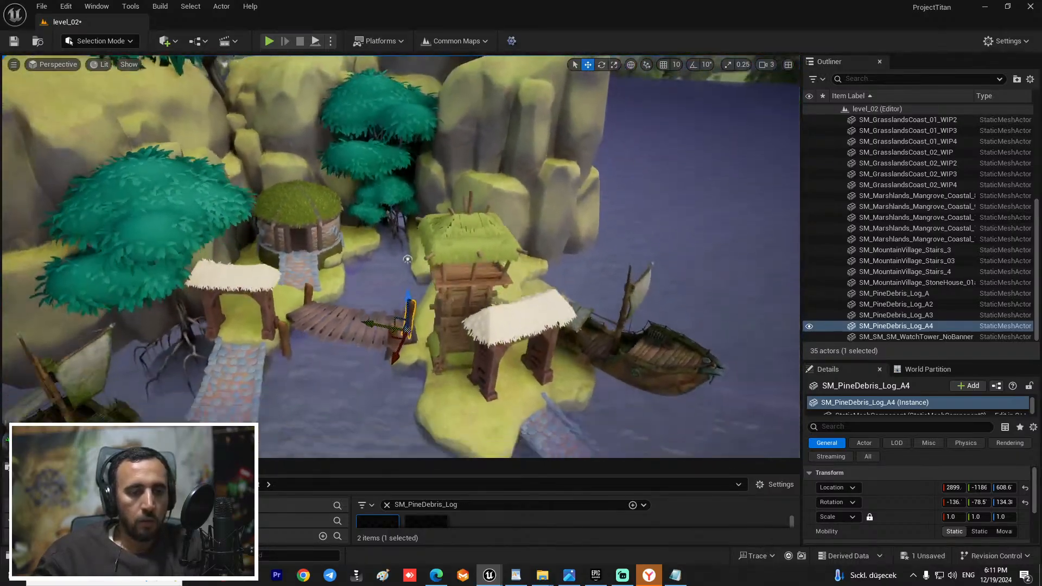
Step: Move the pine log beside the thatched arch closer to the bridge corner, at about X 3492
{"action": "right_click_drag", "start_coordinate": [407, 260], "coordinate": [619, 141]}
{"action": "left_click", "coordinate": [285, 260]}
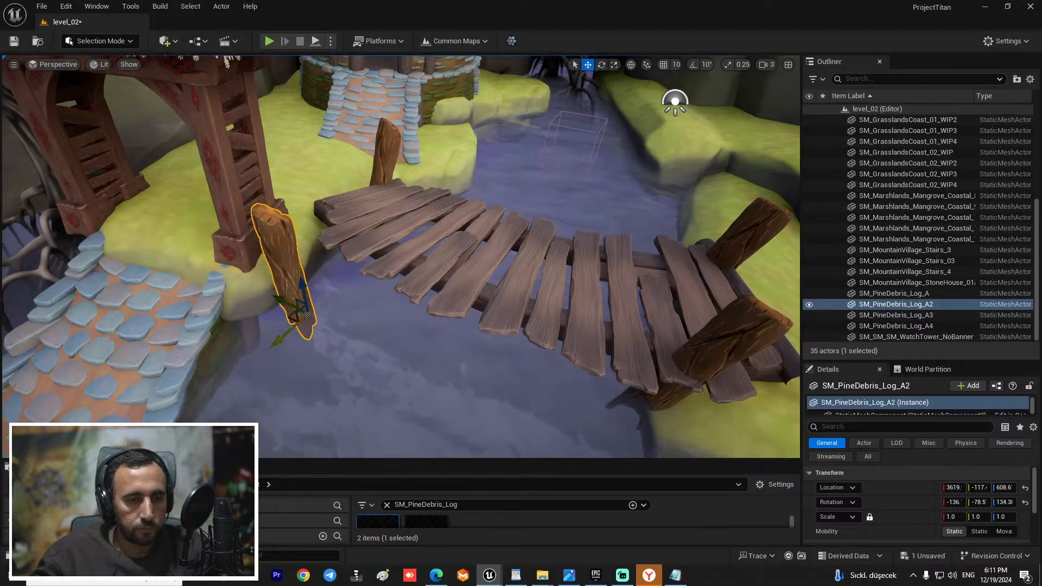
{"action": "left_click_drag", "start_coordinate": [279, 339], "coordinate": [311, 318]}
{"action": "right_click_drag", "start_coordinate": [312, 317], "coordinate": [434, 291]}
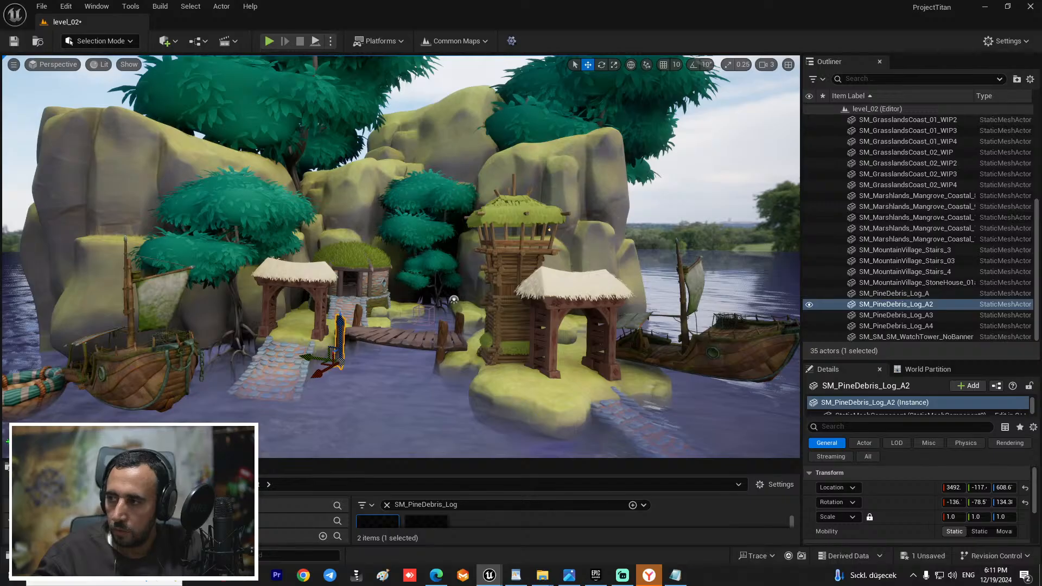
Step: Search the assets for SM_Grasslands and place SM_Grasslands_PaintersHut by the watchtower near X 3052, Y -1260, Z 1124
{"action": "left_click_drag", "start_coordinate": [345, 460], "coordinate": [319, 308]}
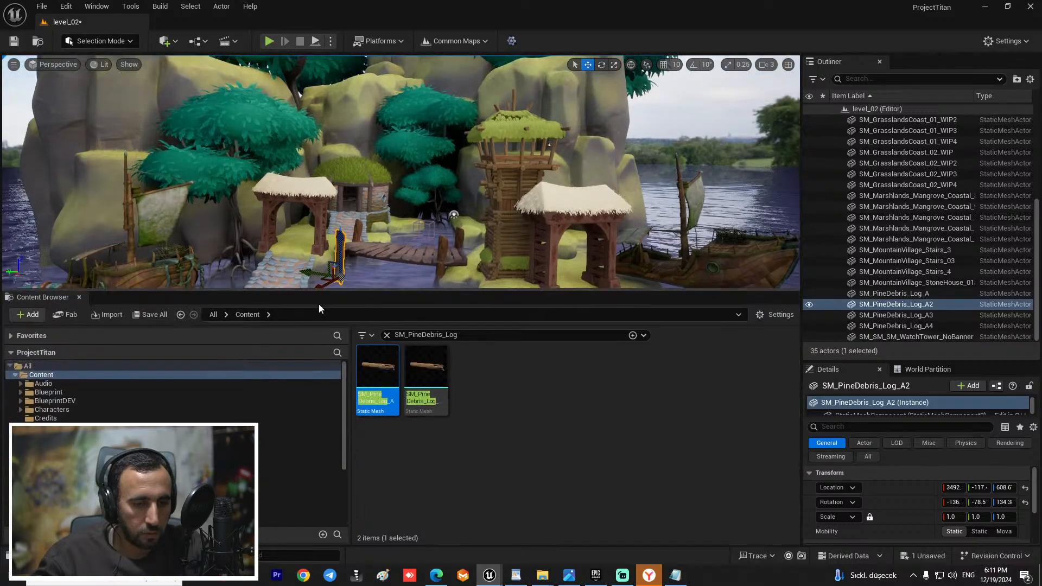
{"action": "left_click", "coordinate": [488, 336]}
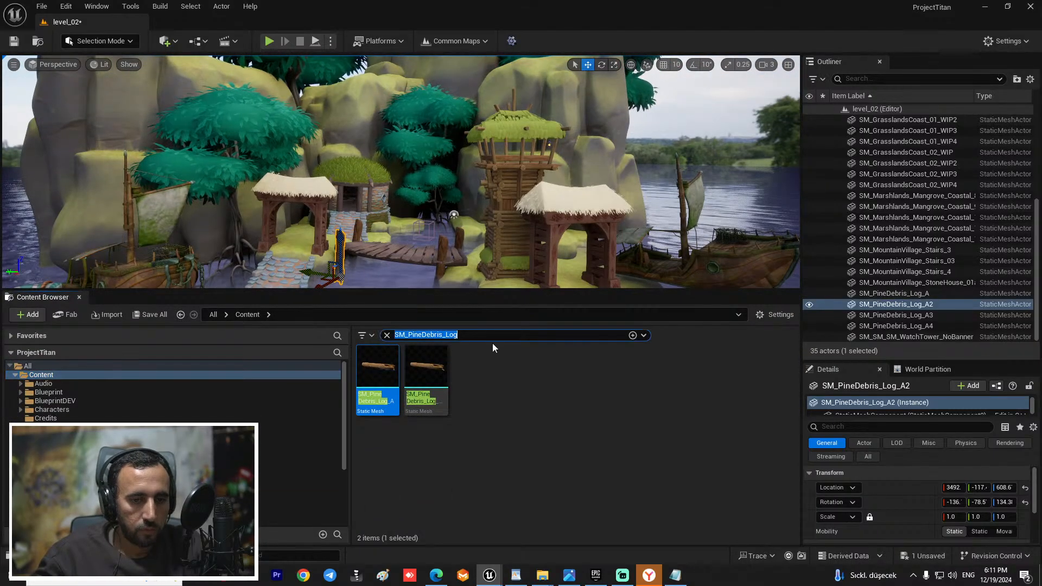
{"action": "type", "text": "SM_Grasslands"}
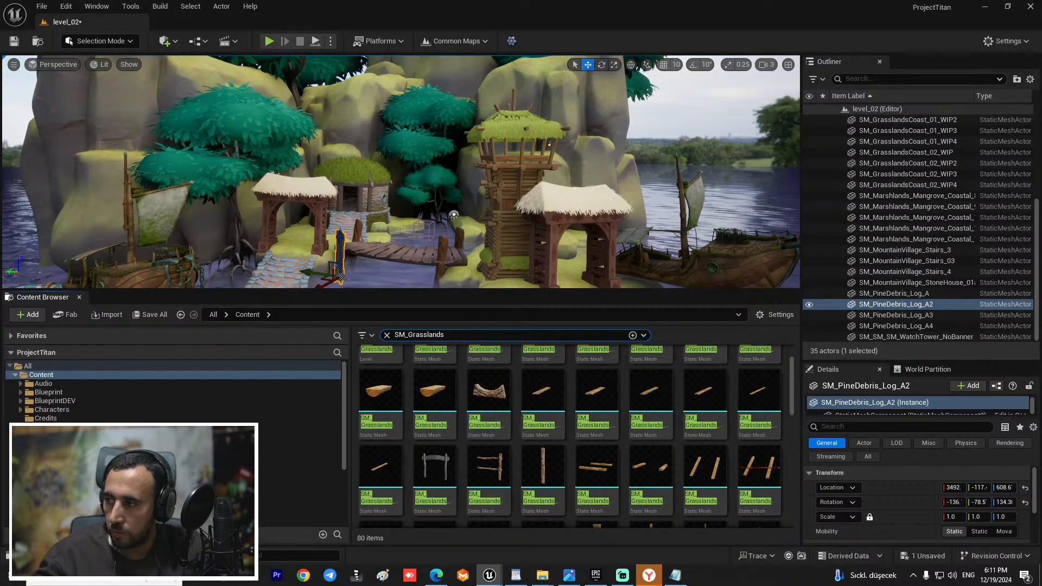
{"action": "scroll", "coordinate": [622, 434], "scroll_direction": "down", "scroll_amount": 3}
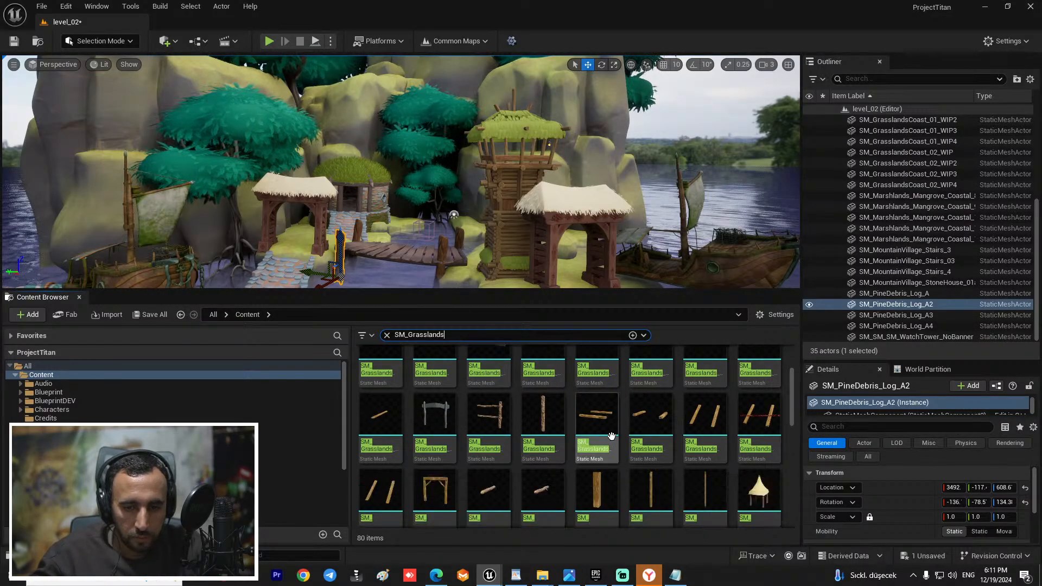
{"action": "scroll", "coordinate": [621, 434], "scroll_direction": "down", "scroll_amount": 2}
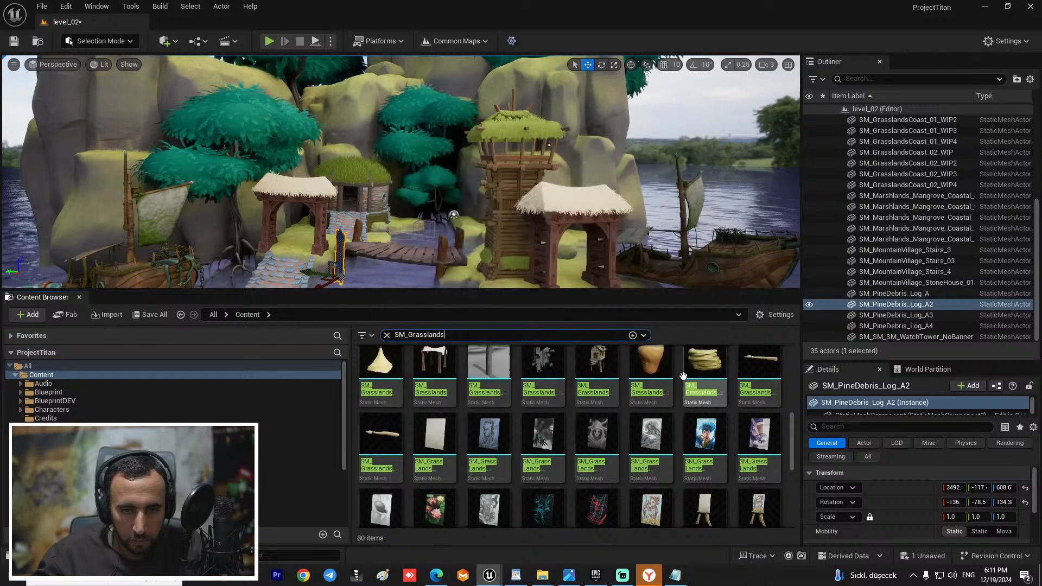
{"action": "mouse_move", "coordinate": [597, 369]}
{"action": "left_mouse_down"}
{"action": "mouse_move", "coordinate": [512, 222]}
{"action": "mouse_move", "coordinate": [570, 238]}
{"action": "mouse_move", "coordinate": [464, 229]}
{"action": "left_mouse_up"}
{"action": "key", "text": "f"}
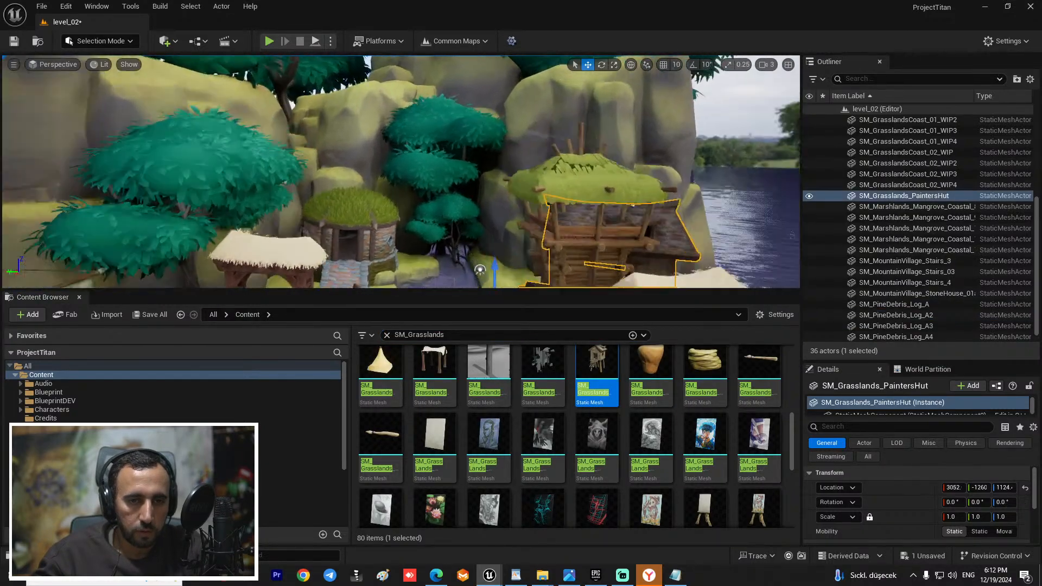
Step: Turn the painter's hut to about -100°, scale it to about 1.516 and settle it behind the watchtower near X 2689, Y -2021, Z 880
{"action": "right_click_drag", "start_coordinate": [463, 232], "coordinate": [510, 169]}
{"action": "left_click_drag", "start_coordinate": [485, 244], "coordinate": [464, 168]}
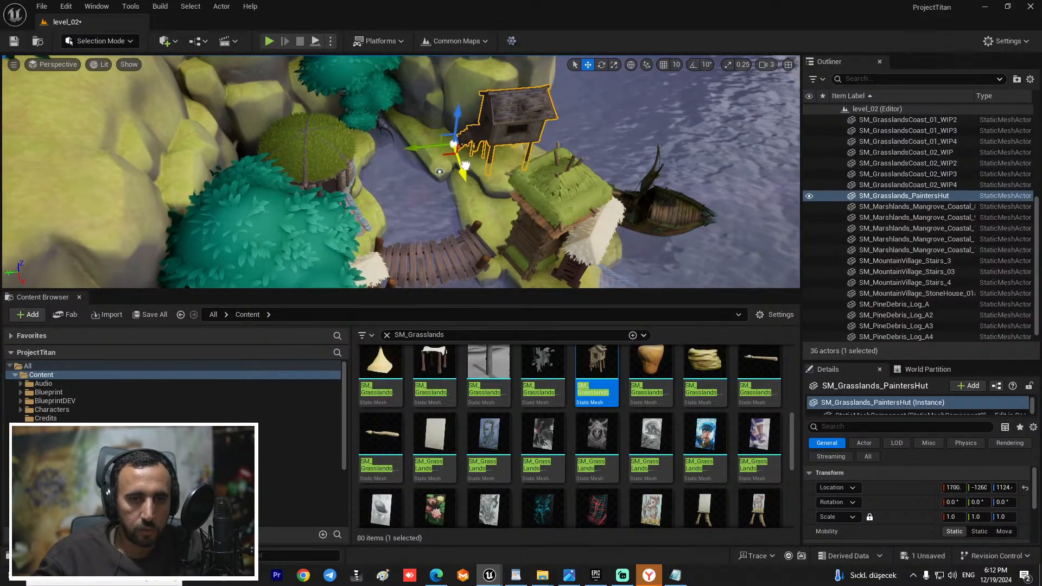
{"action": "key", "text": "e"}
{"action": "left_click_drag", "start_coordinate": [513, 138], "coordinate": [516, 150]}
{"action": "key", "text": "w"}
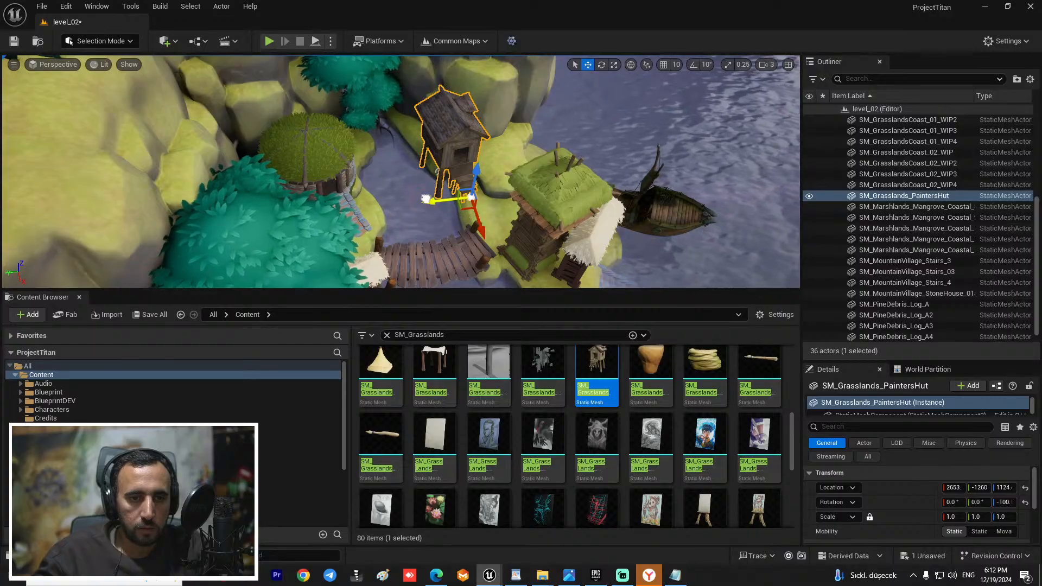
{"action": "mouse_move", "coordinate": [463, 206]}
{"action": "right_mouse_down"}
{"action": "mouse_move", "coordinate": [458, 179]}
{"action": "mouse_move", "coordinate": [499, 226]}
{"action": "right_mouse_up"}
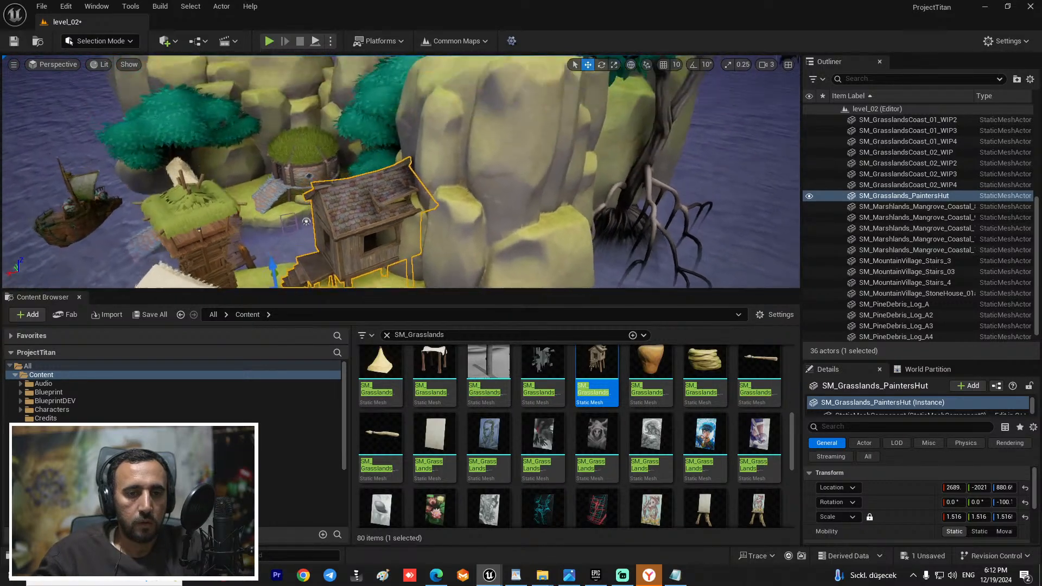
Step: Shift the coastal rock beneath the watchtower and thatched arch to about Y -2258
{"action": "left_click", "coordinate": [438, 223]}
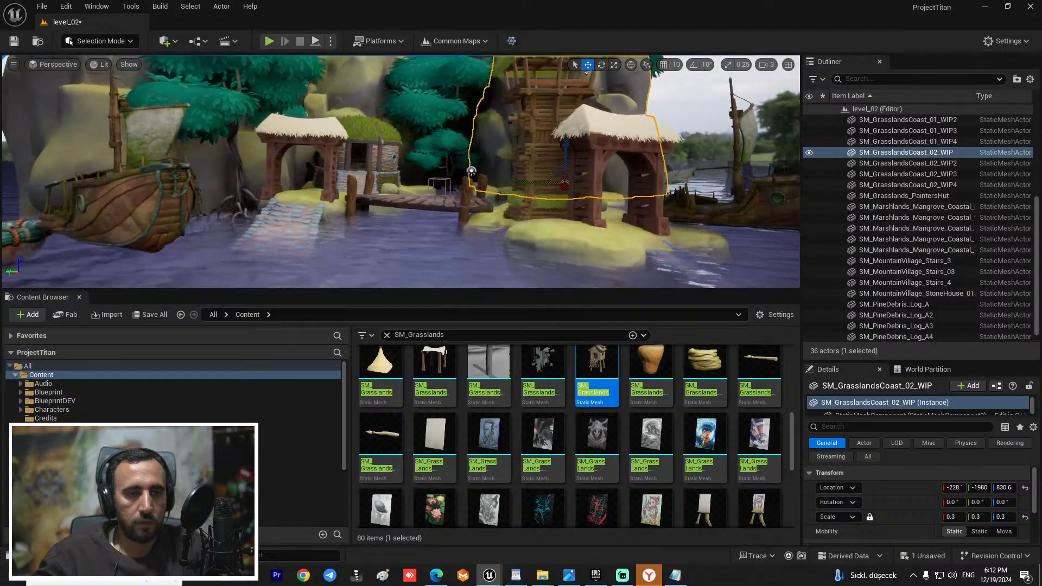
{"action": "right_click_drag", "start_coordinate": [401, 172], "coordinate": [364, 159]}
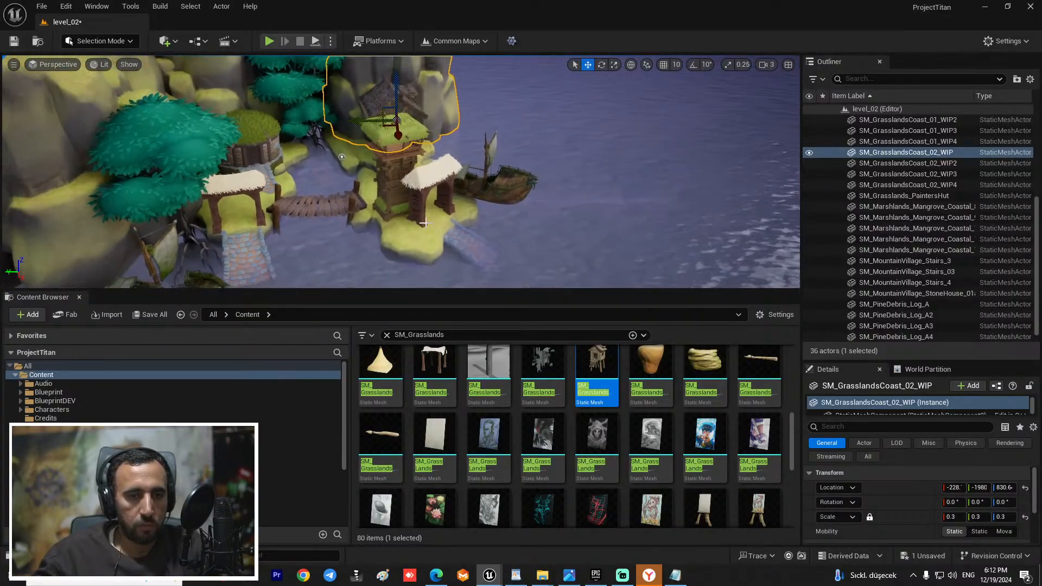
{"action": "left_click", "coordinate": [375, 230]}
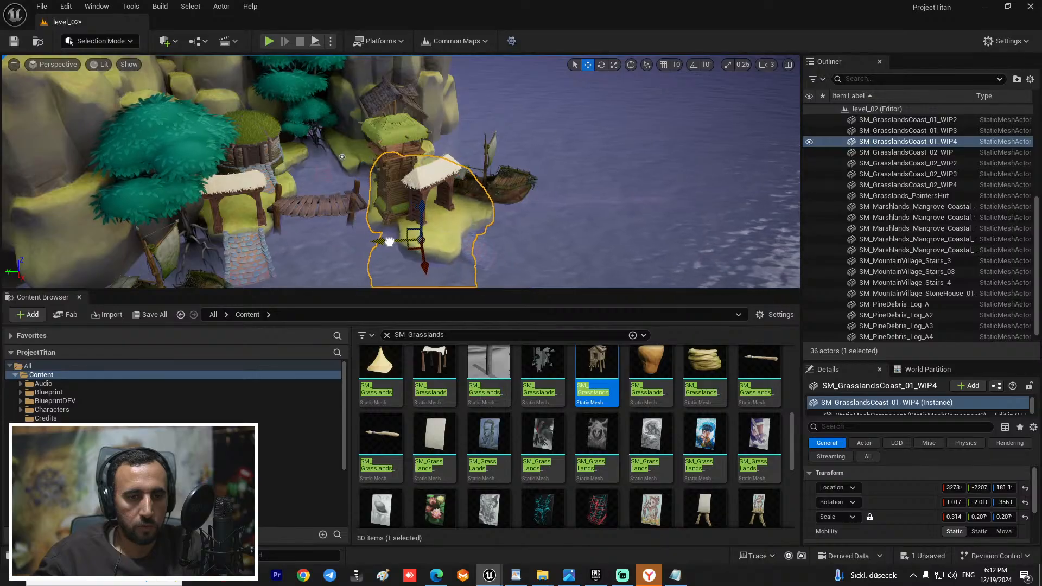
{"action": "right_click_drag", "start_coordinate": [339, 157], "coordinate": [338, 82]}
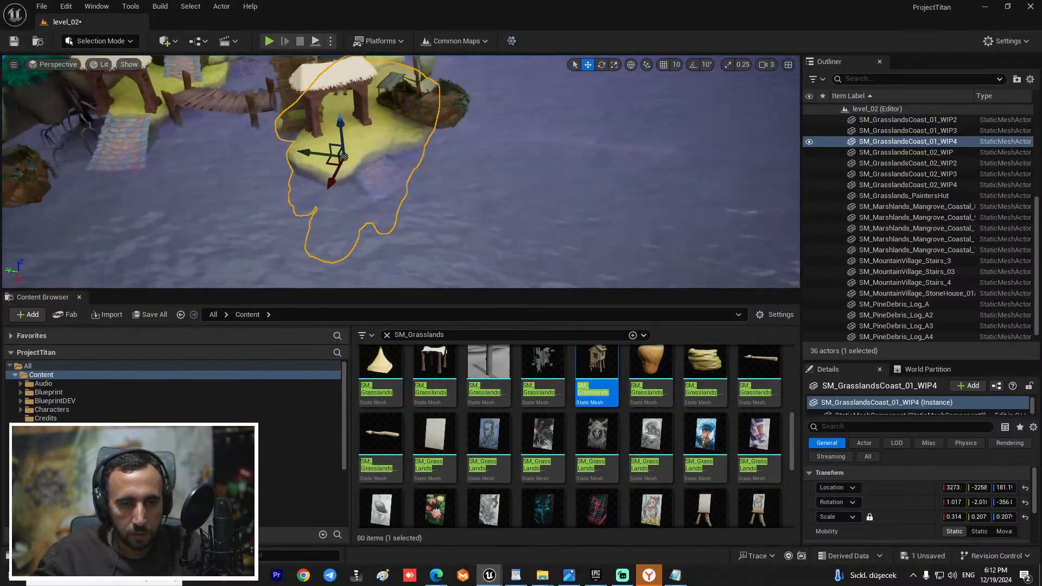
{"action": "mouse_move", "coordinate": [337, 172]}
{"action": "right_mouse_down"}
{"action": "mouse_move", "coordinate": [335, 118]}
{"action": "mouse_move", "coordinate": [352, 173]}
{"action": "right_mouse_up"}
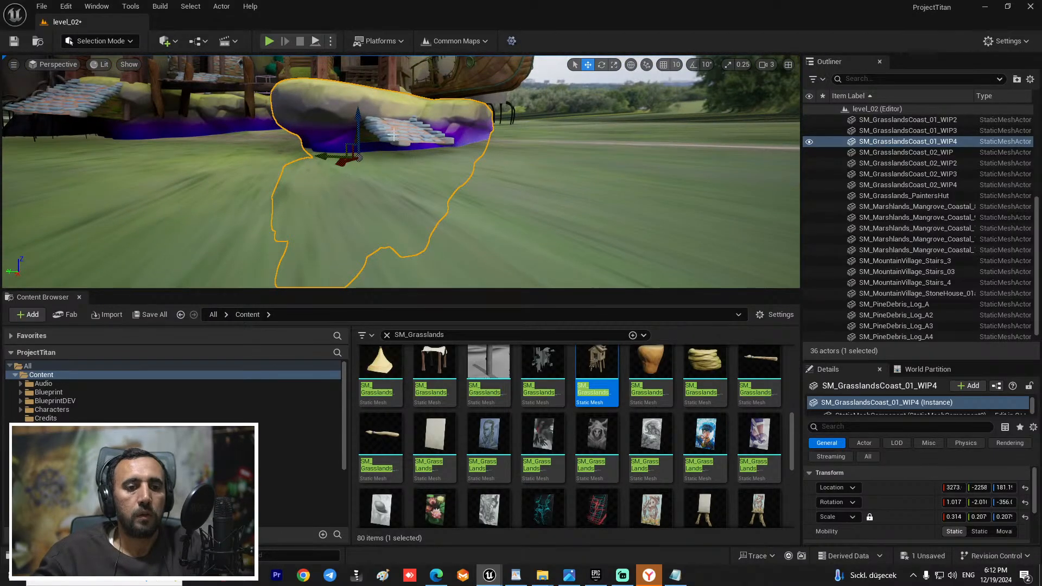
Step: Shift the thatched arch beside the watchtower to about Y -2730
{"action": "left_click", "coordinate": [351, 142]}
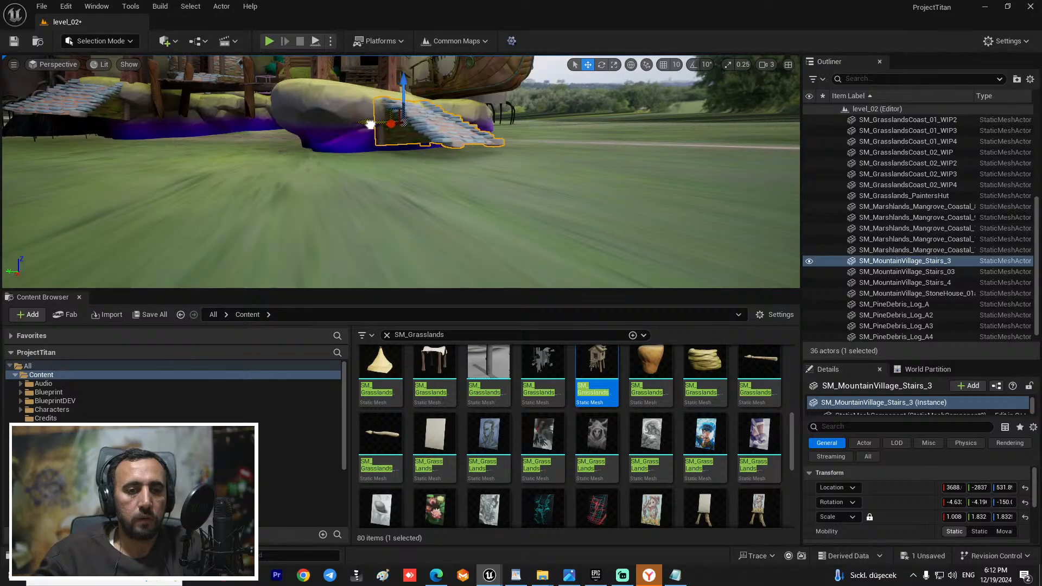
{"action": "key", "text": "e"}
{"action": "right_click_drag", "start_coordinate": [370, 125], "coordinate": [383, 184]}
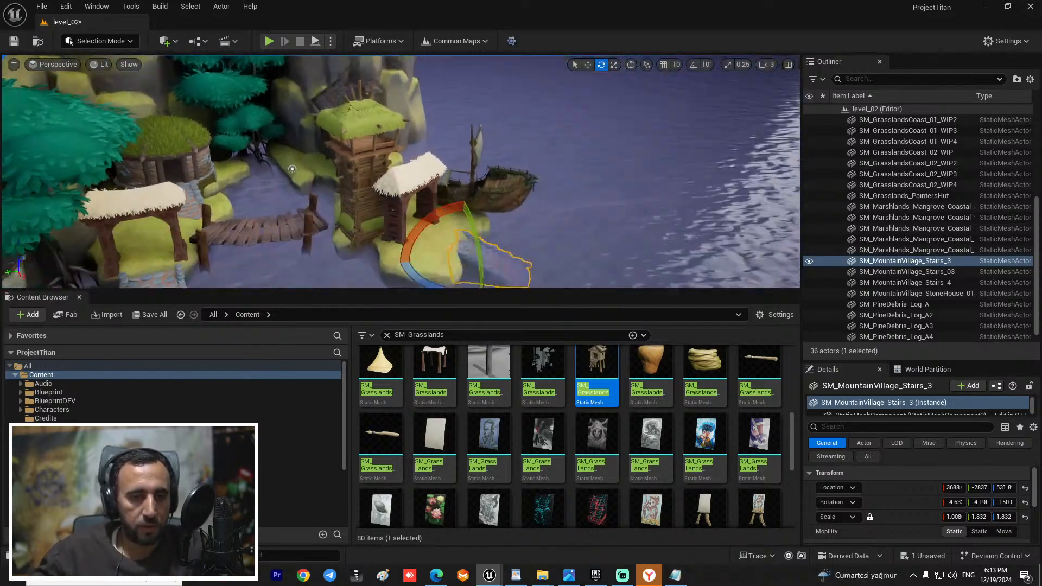
{"action": "left_click", "coordinate": [366, 213]}
{"action": "key", "text": "w"}
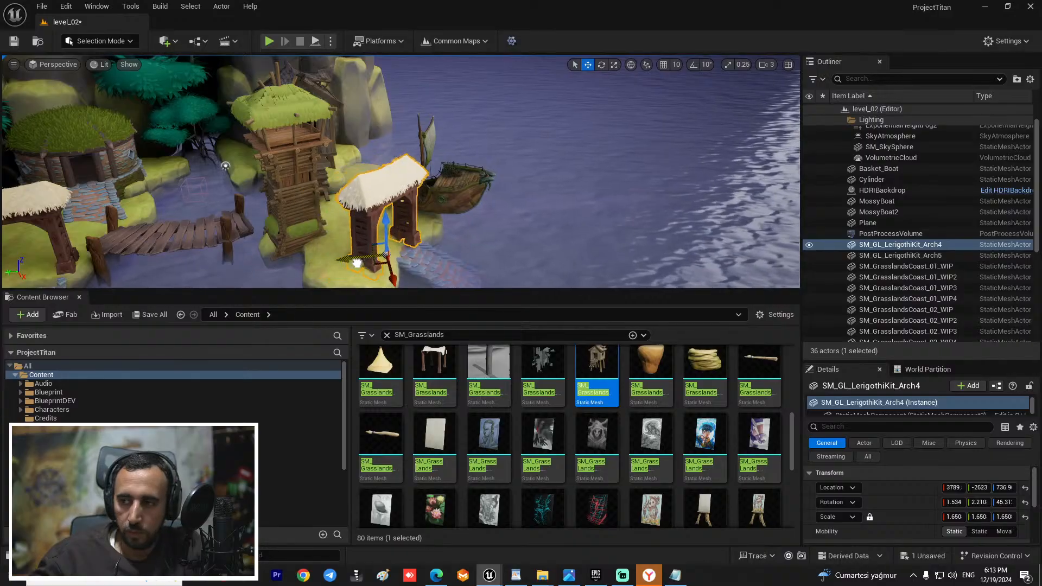
{"action": "right_click_drag", "start_coordinate": [492, 283], "coordinate": [470, 266]}
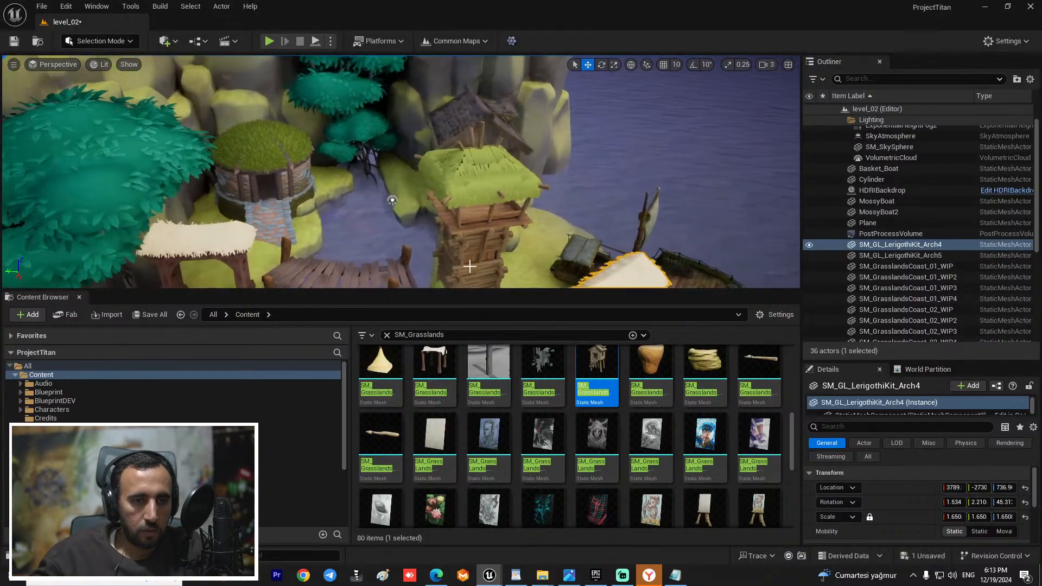
Step: Move the watchtower on its coastal rock to about X 3163, Y -2481
{"action": "left_click", "coordinate": [487, 228]}
{"action": "key", "text": "q"}
{"action": "right_click_drag", "start_coordinate": [487, 228], "coordinate": [473, 193]}
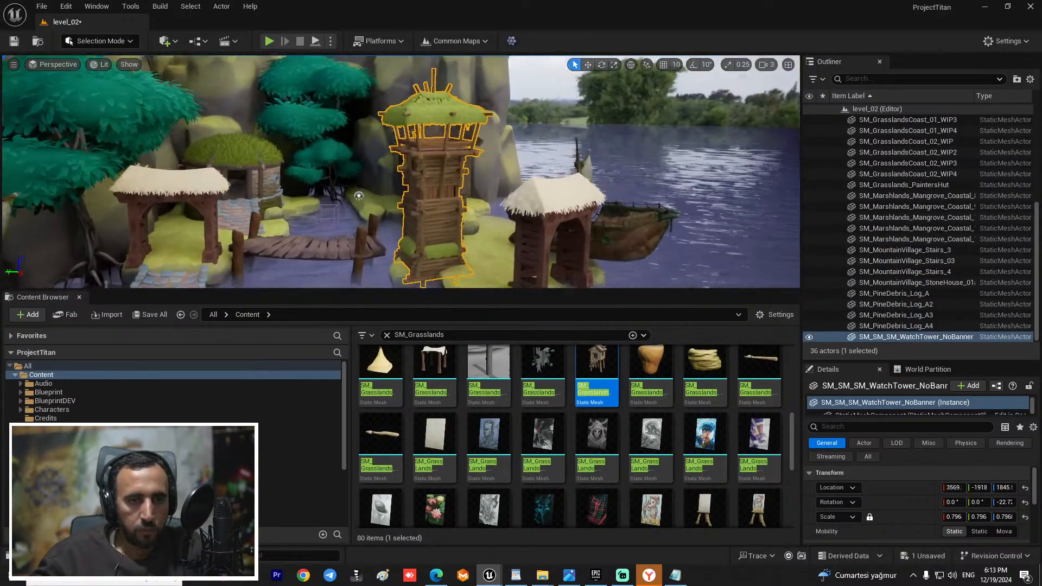
{"action": "right_click_drag", "start_coordinate": [407, 229], "coordinate": [407, 228]}
{"action": "key", "text": "s"}
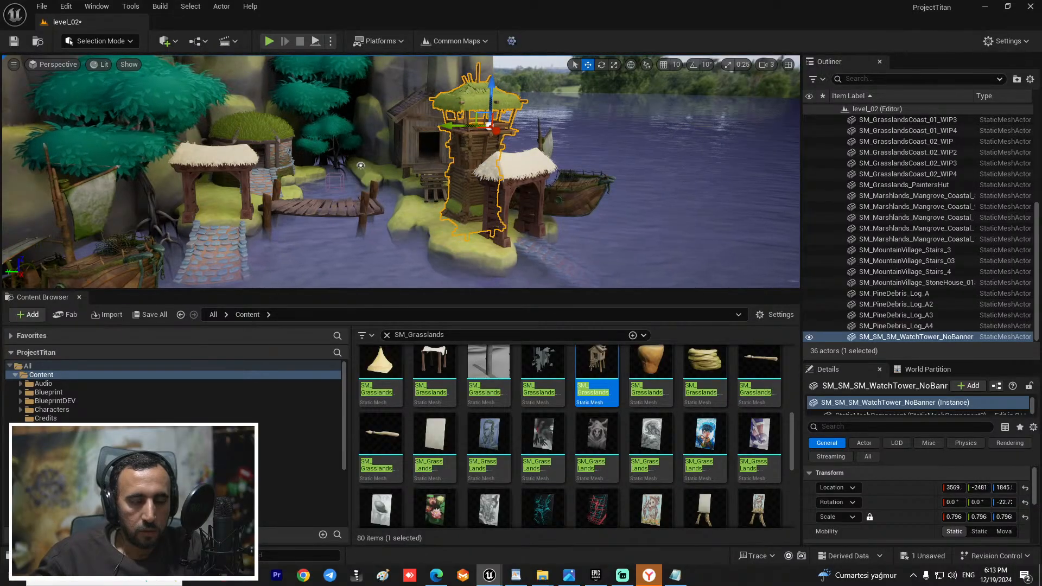
{"action": "key", "text": "a"}
{"action": "right_click_drag", "start_coordinate": [529, 129], "coordinate": [529, 129]}
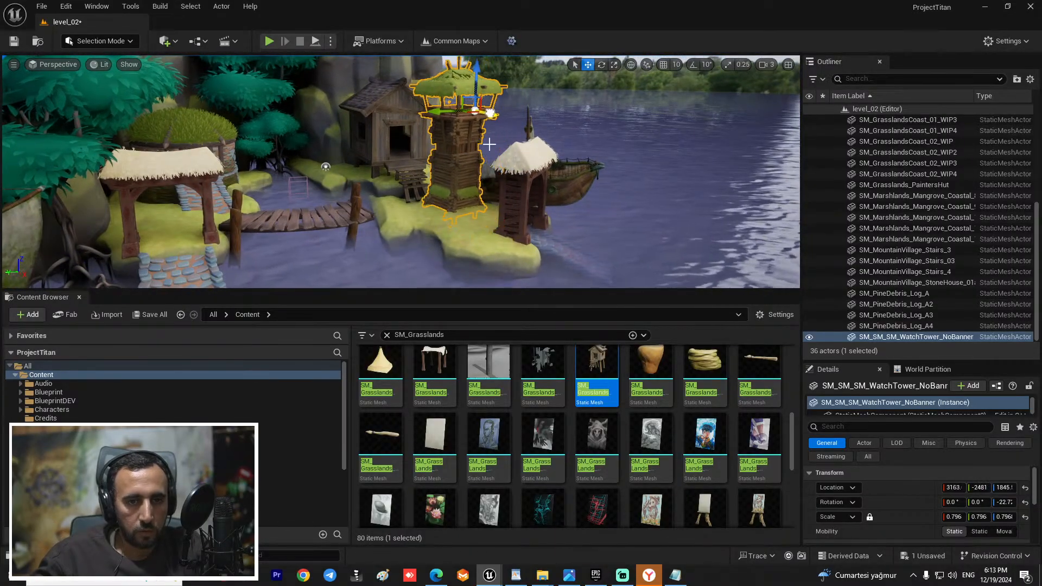
Step: Nudge the watchtower closer behind the thatched arch, to about X 3107, Y -2689
{"action": "left_click_drag", "start_coordinate": [490, 113], "coordinate": [480, 111]}
{"action": "key", "text": "w"}
{"action": "right_click_drag", "start_coordinate": [489, 144], "coordinate": [490, 166]}
{"action": "key", "text": "e"}
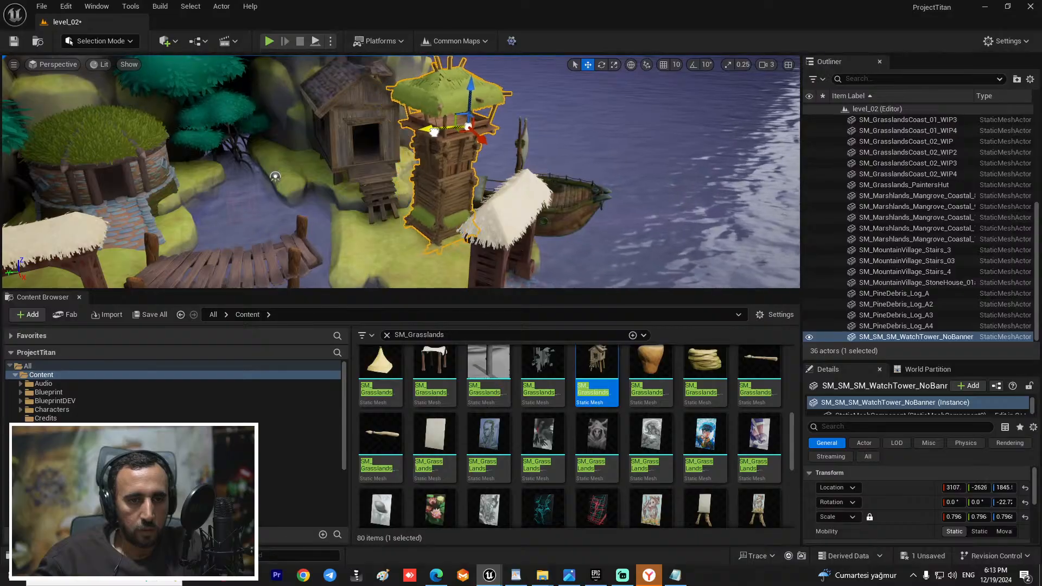
{"action": "left_click_drag", "start_coordinate": [442, 134], "coordinate": [445, 134]}
{"action": "right_click_drag", "start_coordinate": [445, 133], "coordinate": [451, 155]}
{"action": "key", "text": "s"}
Step: Reposition the mossy boat on the open water beside the watchtower's thatched arch
{"action": "left_click", "coordinate": [531, 166]}
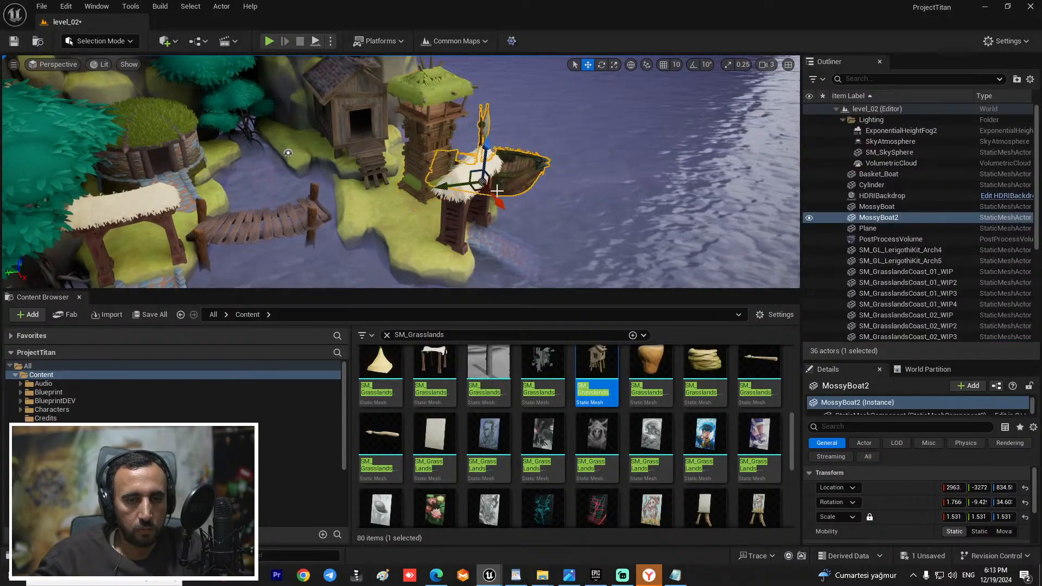
{"action": "left_click_drag", "start_coordinate": [515, 188], "coordinate": [503, 191]}
{"action": "right_click_drag", "start_coordinate": [565, 221], "coordinate": [535, 184]}
{"action": "key", "text": "q"}
{"action": "key", "text": "w"}
{"action": "key", "text": "e"}
Step: Lower the painter's hut beside the watchtower to about Z 845
{"action": "left_click", "coordinate": [456, 171]}
{"action": "left_click_drag", "start_coordinate": [491, 196], "coordinate": [492, 202]}
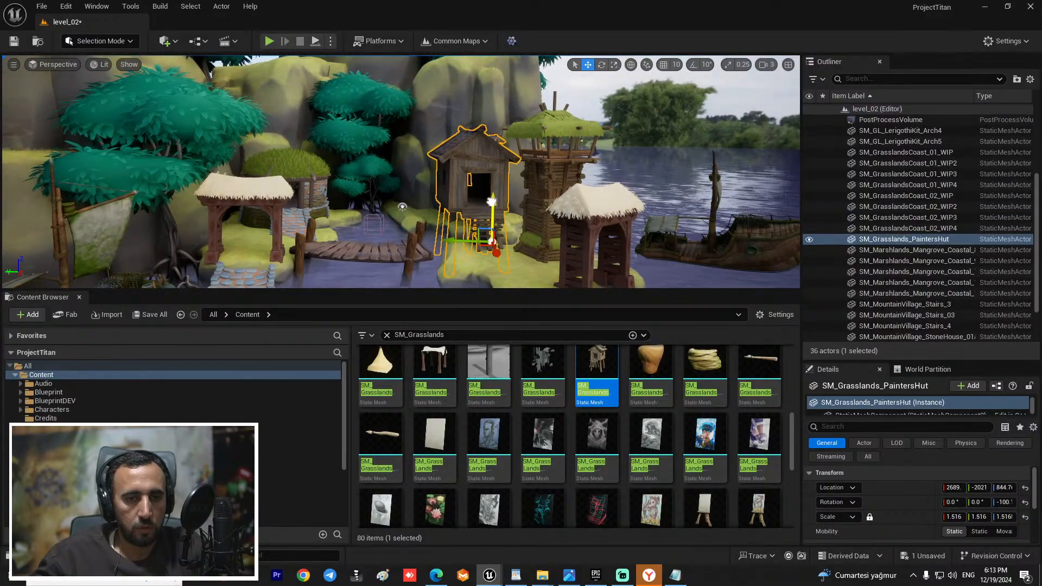
{"action": "left_click", "coordinate": [547, 277]}
{"action": "key", "text": "s"}
{"action": "mouse_move", "coordinate": [547, 277]}
{"action": "right_mouse_down"}
{"action": "mouse_move", "coordinate": [547, 296]}
{"action": "mouse_move", "coordinate": [560, 271]}
{"action": "right_mouse_up"}
{"action": "key", "text": "w"}
Step: Slide the watchtower back toward the painter's hut, to about Y -2616
{"action": "left_click", "coordinate": [468, 175]}
{"action": "right_click_drag", "start_coordinate": [438, 164], "coordinate": [456, 181]}
{"action": "key", "text": "w"}
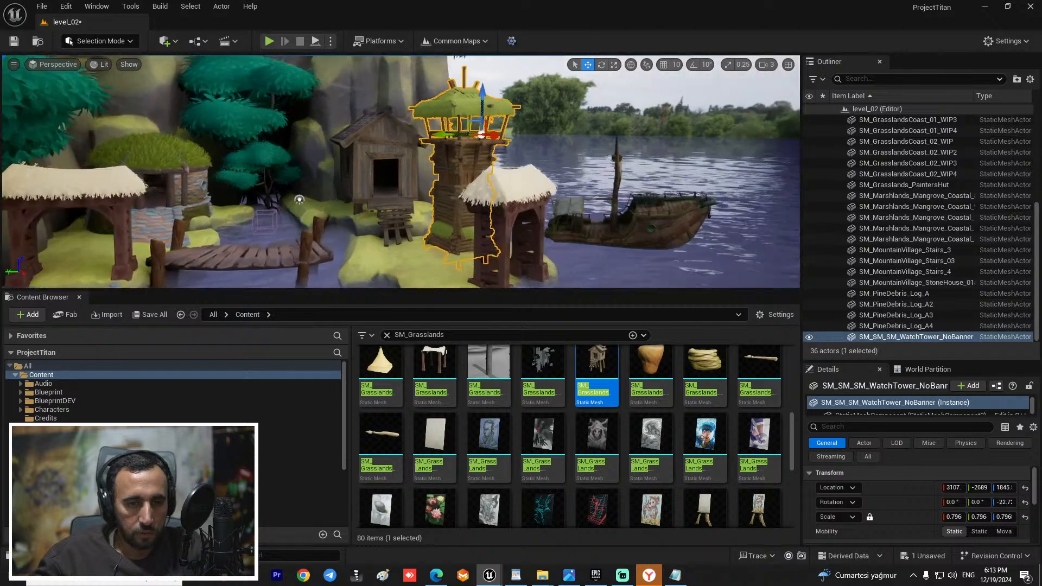
{"action": "left_click_drag", "start_coordinate": [441, 137], "coordinate": [426, 138]}
{"action": "key", "text": "d"}
{"action": "right_click_drag", "start_coordinate": [400, 181], "coordinate": [347, 181]}
{"action": "right_click_drag", "start_coordinate": [470, 170], "coordinate": [519, 137]}
{"action": "key", "text": "a"}
{"action": "key", "text": "s"}
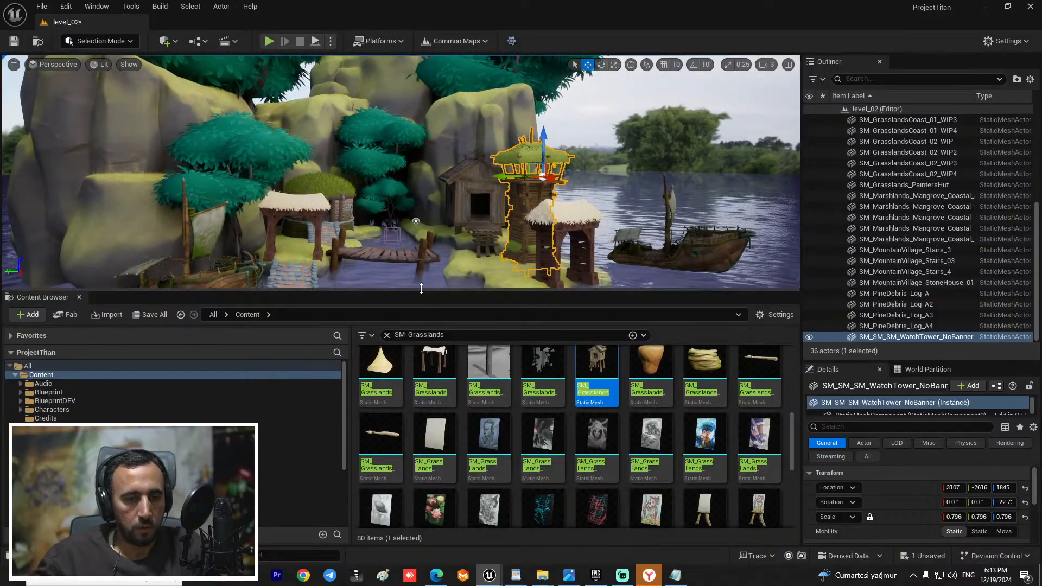
Step: Enlarge the viewport, frame the whole cove and save that camera view as bookmark 1
{"action": "left_click_drag", "start_coordinate": [420, 289], "coordinate": [417, 435]}
{"action": "key", "text": "s"}
{"action": "right_click_drag", "start_coordinate": [418, 326], "coordinate": [320, 322]}
{"action": "key", "text": "w"}
{"action": "key", "text": "ctrl+1"}
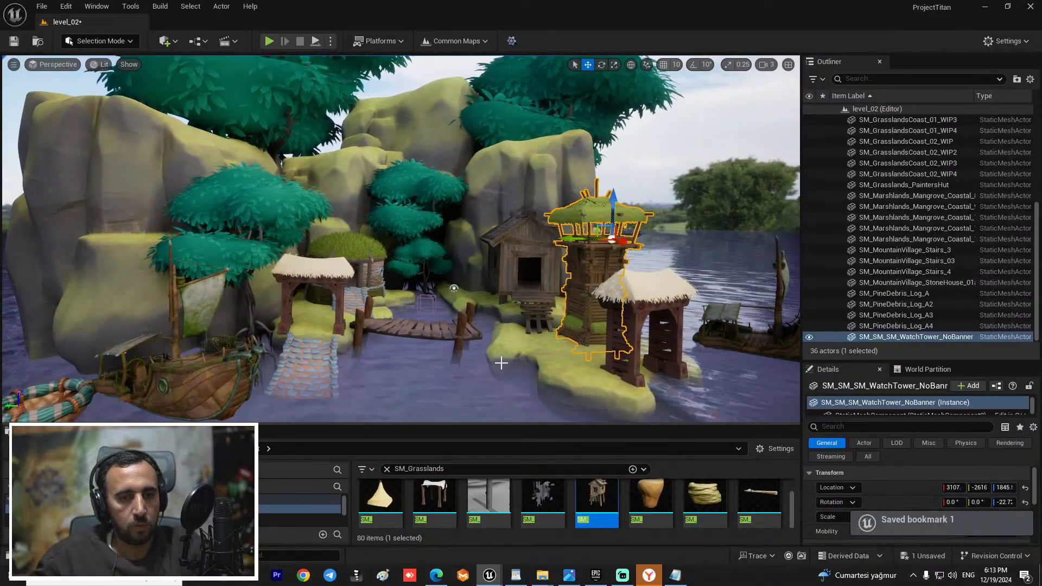
{"action": "key", "text": "w"}
{"action": "mouse_move", "coordinate": [500, 361]}
{"action": "right_mouse_down"}
{"action": "mouse_move", "coordinate": [517, 361]}
{"action": "mouse_move", "coordinate": [511, 368]}
{"action": "right_mouse_up"}
{"action": "key", "text": "s"}
{"action": "key", "text": "1"}
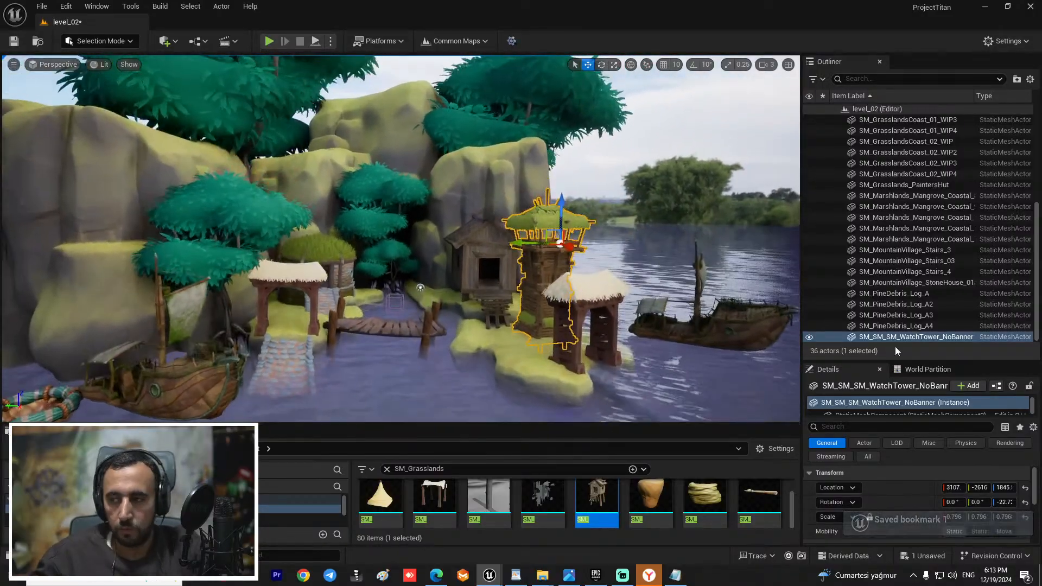
Step: Duplicate the mangrove by the moored boat to X 3482, Y -3259 beside the watchtower's arch and scale the copy to about 0.623
{"action": "left_click", "coordinate": [176, 215]}
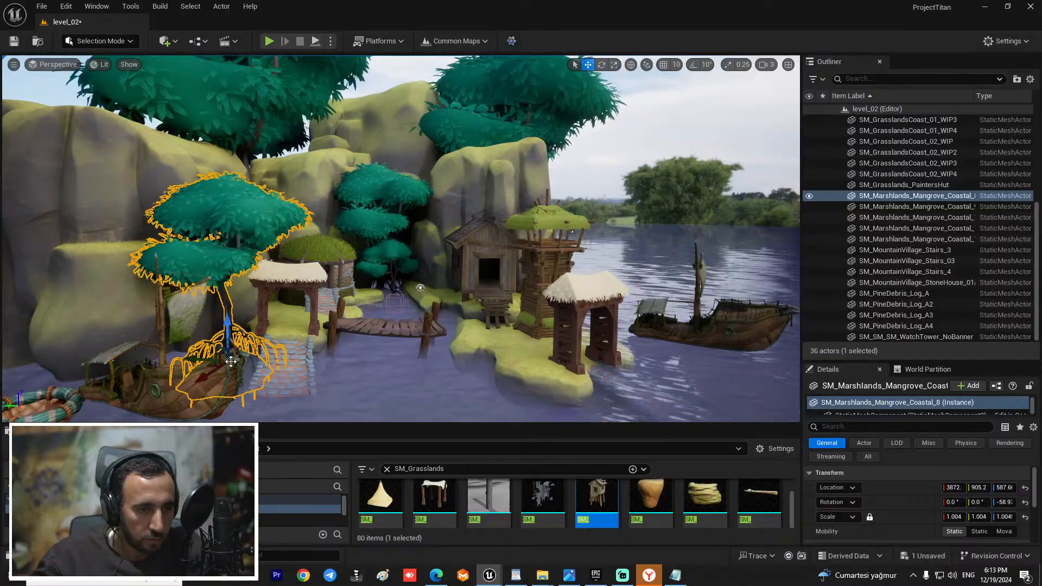
{"action": "left_click_drag", "start_coordinate": [192, 359], "coordinate": [640, 382], "text": "alt"}
{"action": "key", "text": "r"}
{"action": "mouse_move", "coordinate": [630, 292]}
{"action": "right_mouse_down"}
{"action": "mouse_move", "coordinate": [706, 292]}
{"action": "mouse_move", "coordinate": [640, 296]}
{"action": "mouse_move", "coordinate": [629, 336]}
{"action": "mouse_move", "coordinate": [630, 293]}
{"action": "right_mouse_up"}
{"action": "key", "text": "w"}
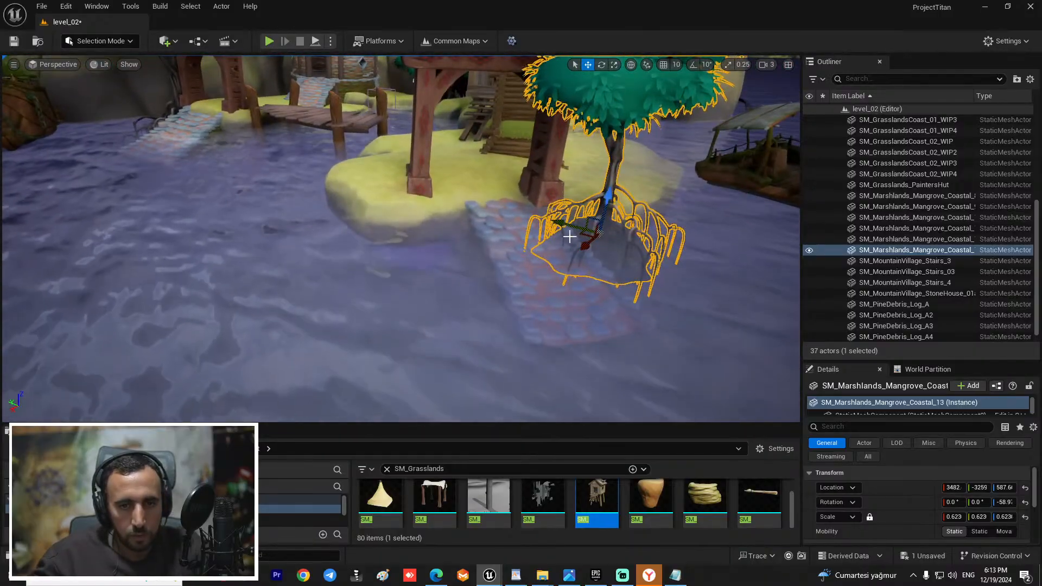
Step: Move the mangrove copy next to the arch to about X 3241 and raise it to about Z 640
{"action": "right_click_drag", "start_coordinate": [570, 238], "coordinate": [584, 240]}
{"action": "mouse_move", "coordinate": [571, 246]}
{"action": "left_mouse_down"}
{"action": "mouse_move", "coordinate": [612, 228]}
{"action": "mouse_move", "coordinate": [588, 237]}
{"action": "left_mouse_up"}
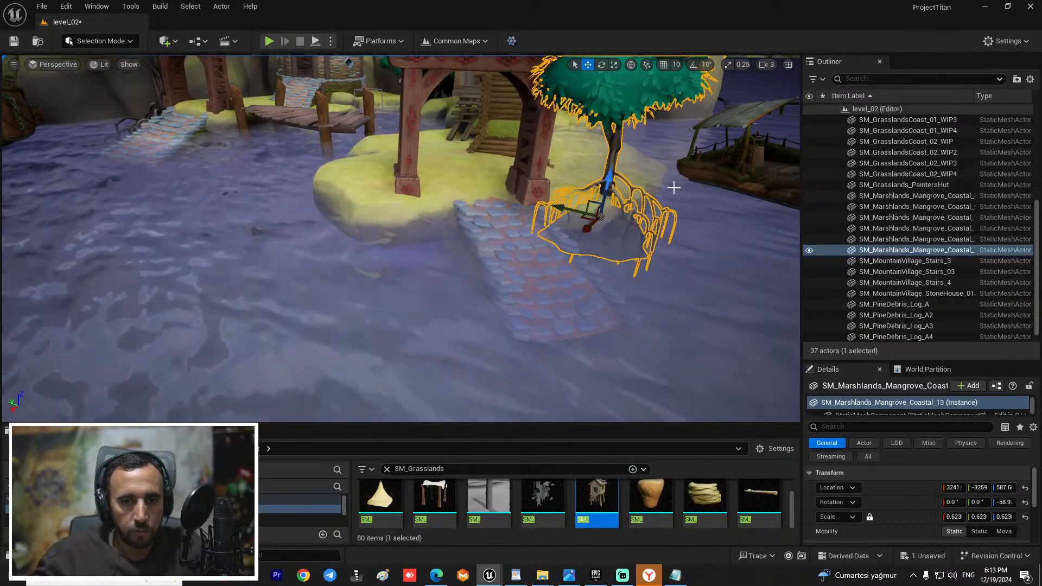
{"action": "left_click_drag", "start_coordinate": [608, 186], "coordinate": [610, 172]}
Step: Turn the mangrove copy beside the arch about its vertical axis to about -74°
{"action": "left_click", "coordinate": [696, 230]}
{"action": "key", "text": "s"}
{"action": "mouse_move", "coordinate": [696, 230]}
{"action": "right_mouse_down"}
{"action": "mouse_move", "coordinate": [722, 162]}
{"action": "mouse_move", "coordinate": [717, 147]}
{"action": "mouse_move", "coordinate": [696, 260]}
{"action": "mouse_move", "coordinate": [705, 271]}
{"action": "mouse_move", "coordinate": [696, 220]}
{"action": "right_mouse_up"}
{"action": "key", "text": "w"}
{"action": "left_click", "coordinate": [696, 230]}
{"action": "key", "text": "s"}
{"action": "key", "text": "e"}
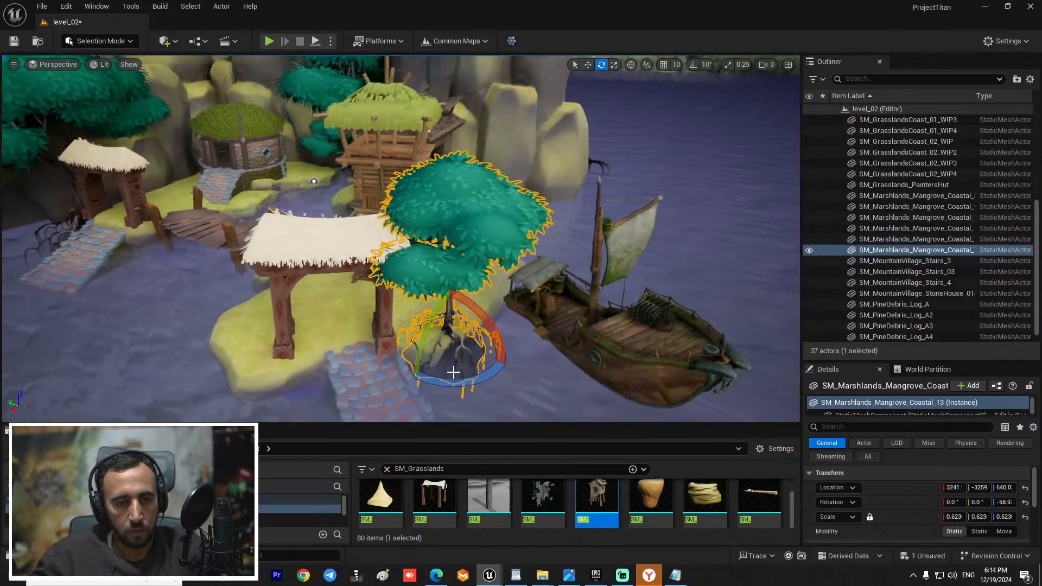
{"action": "left_click_drag", "start_coordinate": [454, 372], "coordinate": [387, 335]}
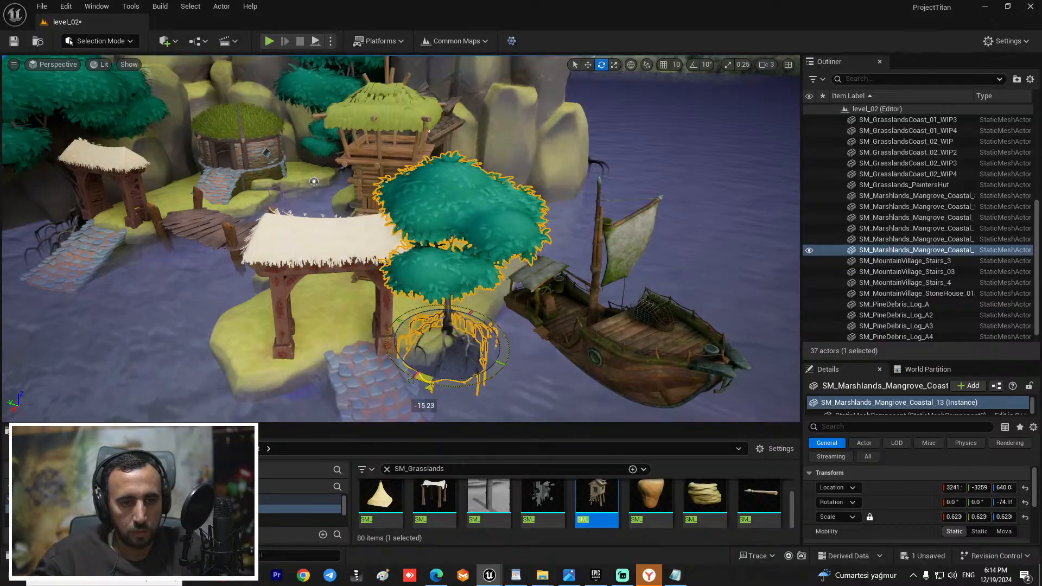
Step: Move the small mangrove tree sideways into the water between the shoreline arch and the sailing boat
{"action": "key", "text": "w"}
{"action": "left_click_drag", "start_coordinate": [440, 344], "coordinate": [404, 331]}
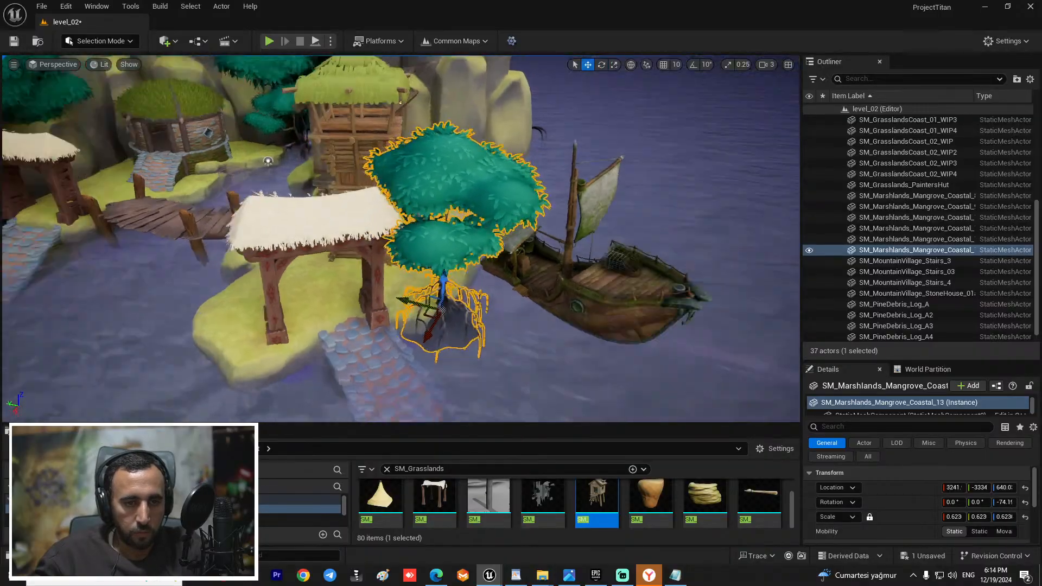
{"action": "key", "text": "a"}
{"action": "right_click_drag", "start_coordinate": [287, 356], "coordinate": [331, 358]}
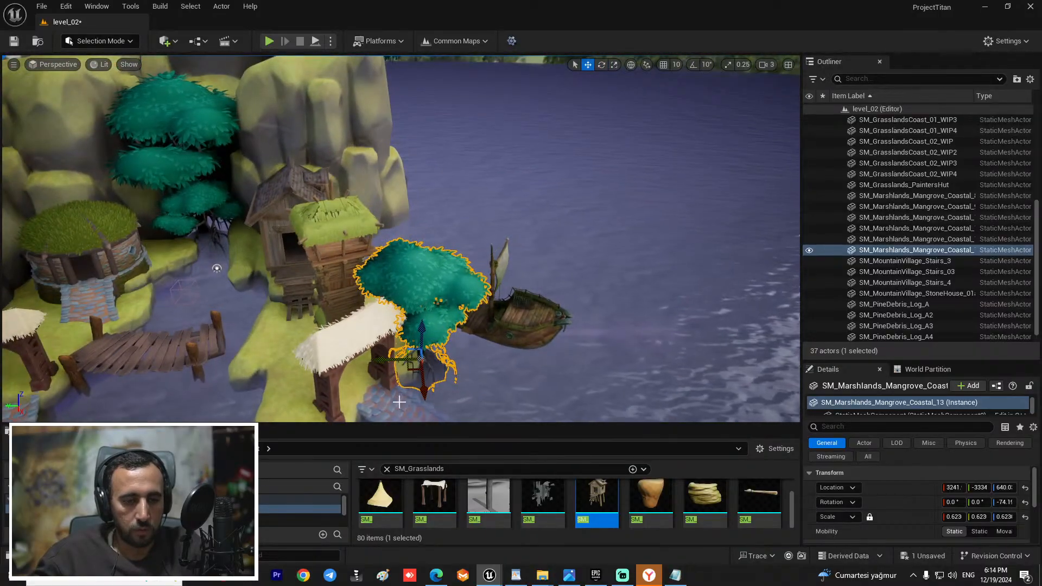
Step: Place a copy of the mangrove tree behind the watchtower, enlarged to a scale of about 1.88 and lowered slightly
{"action": "left_click_drag", "start_coordinate": [425, 387], "coordinate": [429, 201], "text": "alt"}
{"action": "key", "text": "r"}
{"action": "key", "text": "w"}
{"action": "key", "text": "s"}
{"action": "right_click_drag", "start_coordinate": [414, 227], "coordinate": [415, 178]}
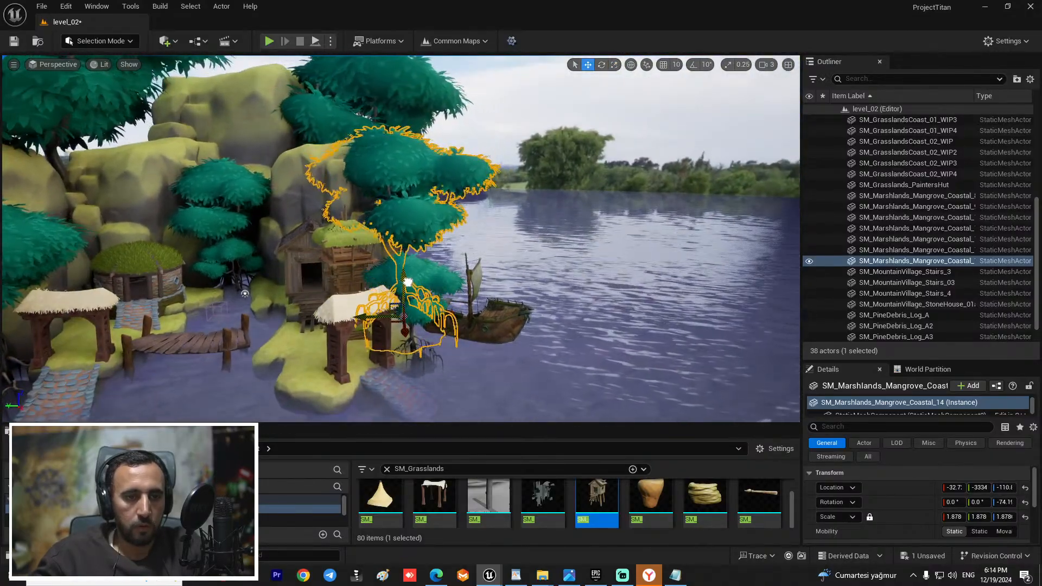
{"action": "left_click_drag", "start_coordinate": [408, 283], "coordinate": [408, 291]}
Step: Rotate the copied mangrove tree to about -50° around Z, shift it outward behind the watchtower and tilt it slightly
{"action": "mouse_move", "coordinate": [236, 220]}
{"action": "right_mouse_down"}
{"action": "mouse_move", "coordinate": [225, 220]}
{"action": "mouse_move", "coordinate": [238, 266]}
{"action": "mouse_move", "coordinate": [236, 219]}
{"action": "right_mouse_up"}
{"action": "key", "text": "s"}
{"action": "key", "text": "w"}
{"action": "key", "text": "e"}
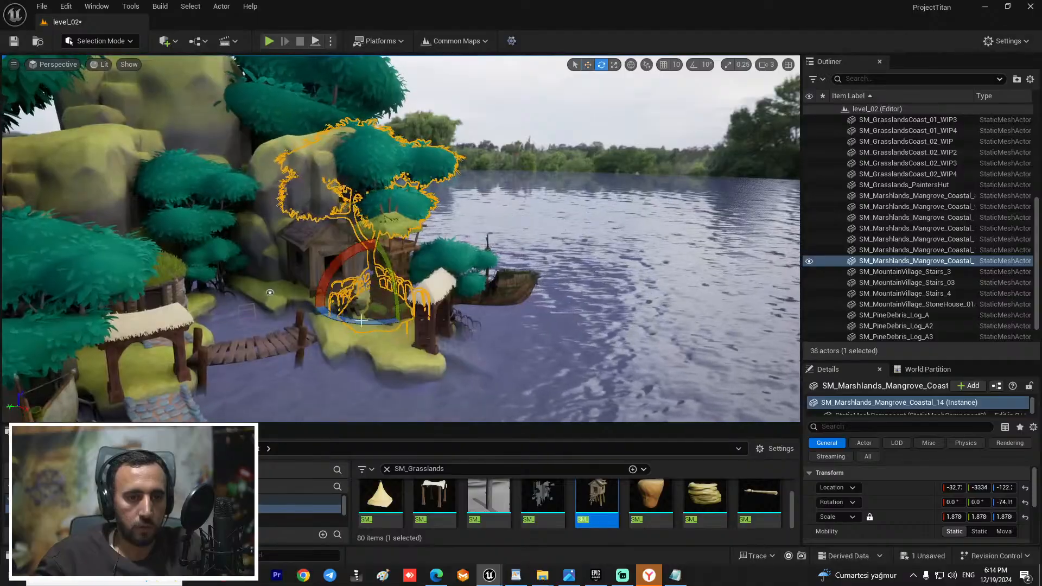
{"action": "key", "text": "w"}
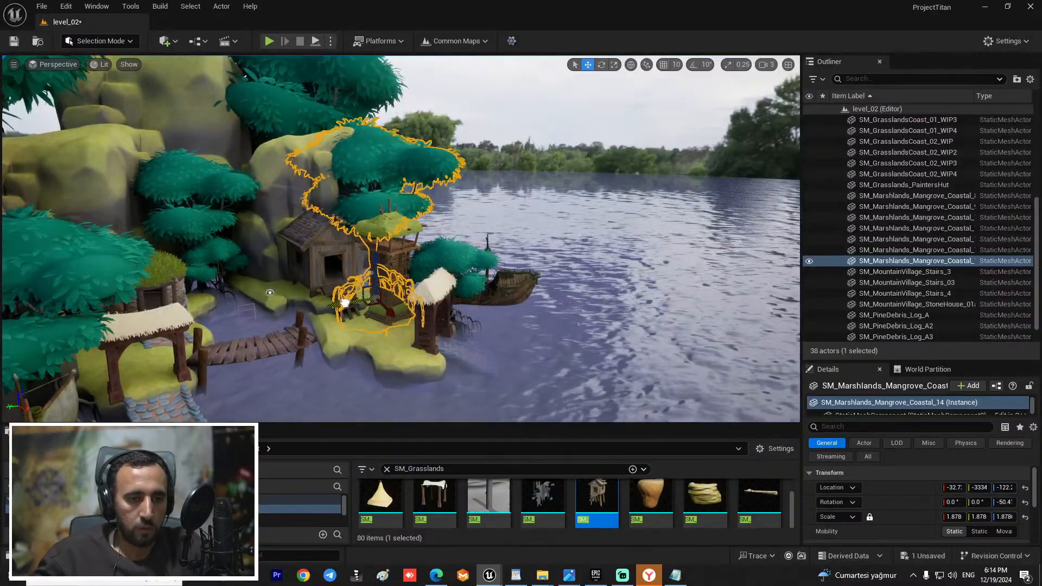
{"action": "key", "text": "e"}
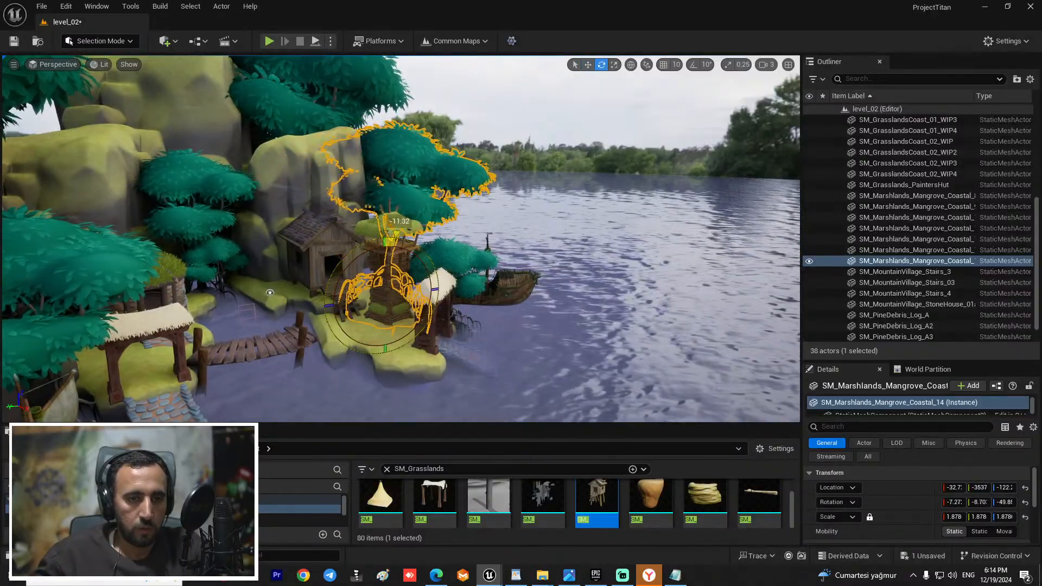
Step: Save the level with the added mangrove trees
{"action": "left_click", "coordinate": [497, 163]}
{"action": "key", "text": "s"}
{"action": "right_click_drag", "start_coordinate": [498, 163], "coordinate": [512, 336]}
{"action": "key", "text": "w"}
{"action": "key", "text": "s"}
{"action": "key", "text": "w"}
{"action": "key", "text": "s"}
{"action": "key", "text": "w"}
{"action": "key", "text": "s"}
{"action": "key", "text": "ctrl+s"}
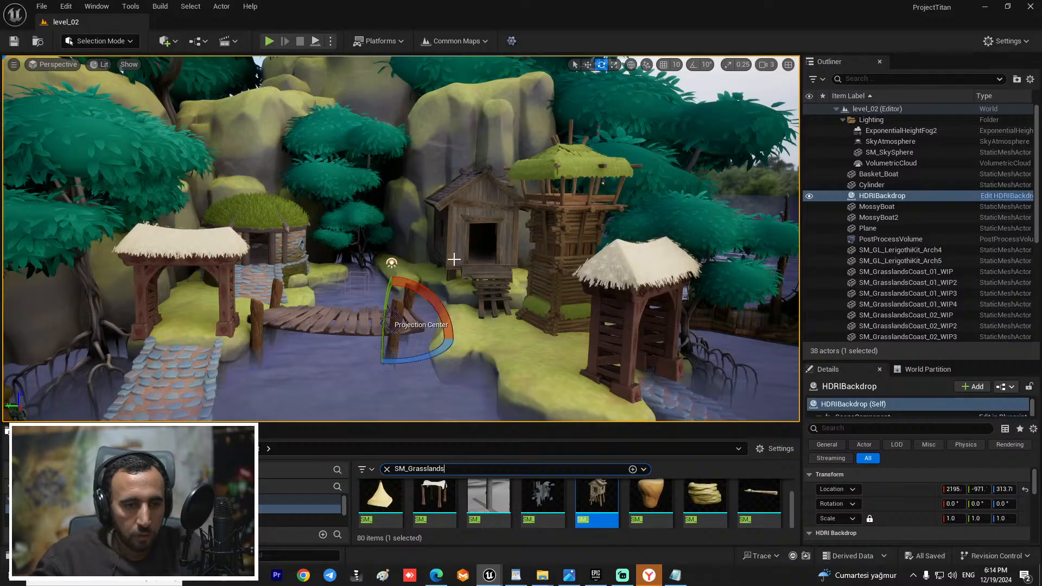
Step: Search the project content for "wheel", then for SM_TF_Deco_Wheel_A
{"action": "right_click_drag", "start_coordinate": [454, 259], "coordinate": [422, 321]}
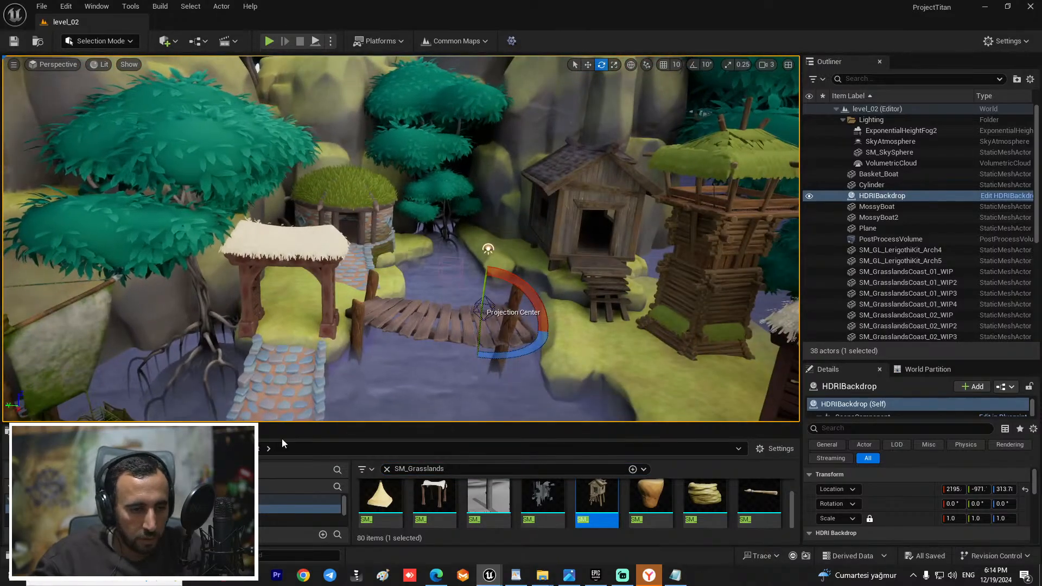
{"action": "key", "text": "ctrl+z"}
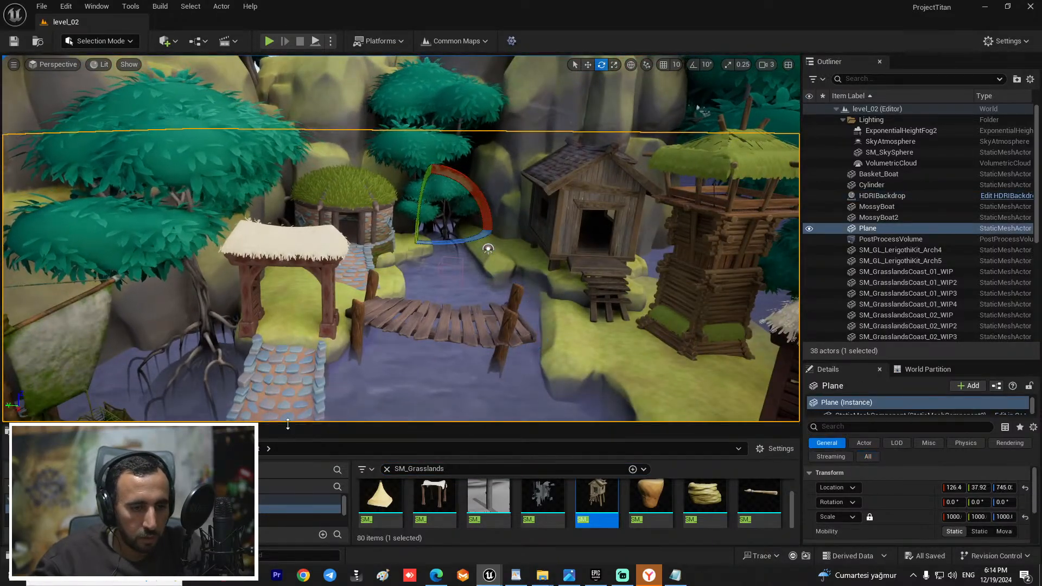
{"action": "left_click_drag", "start_coordinate": [287, 425], "coordinate": [287, 316]}
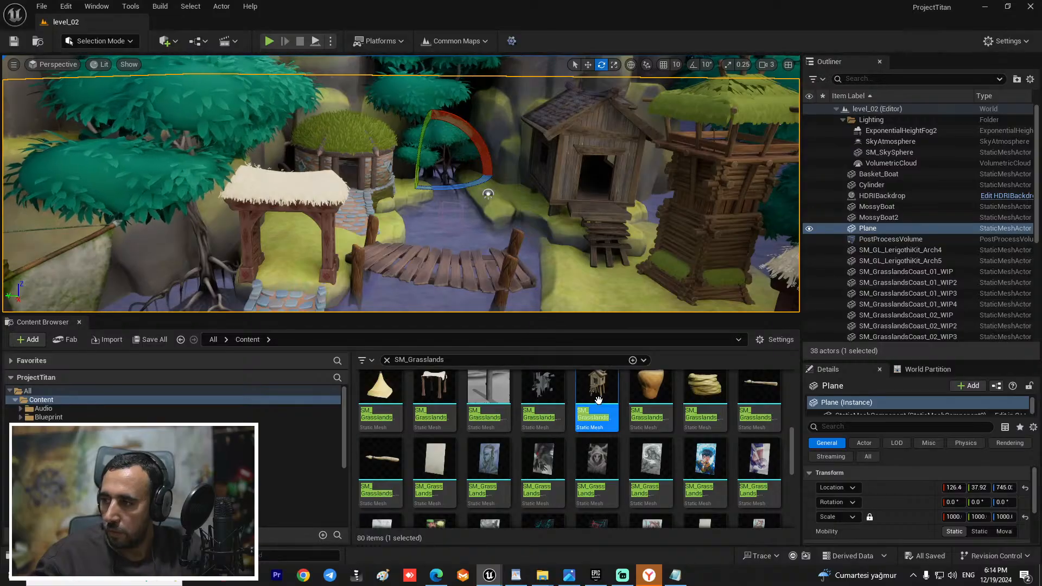
{"action": "left_click", "coordinate": [500, 361]}
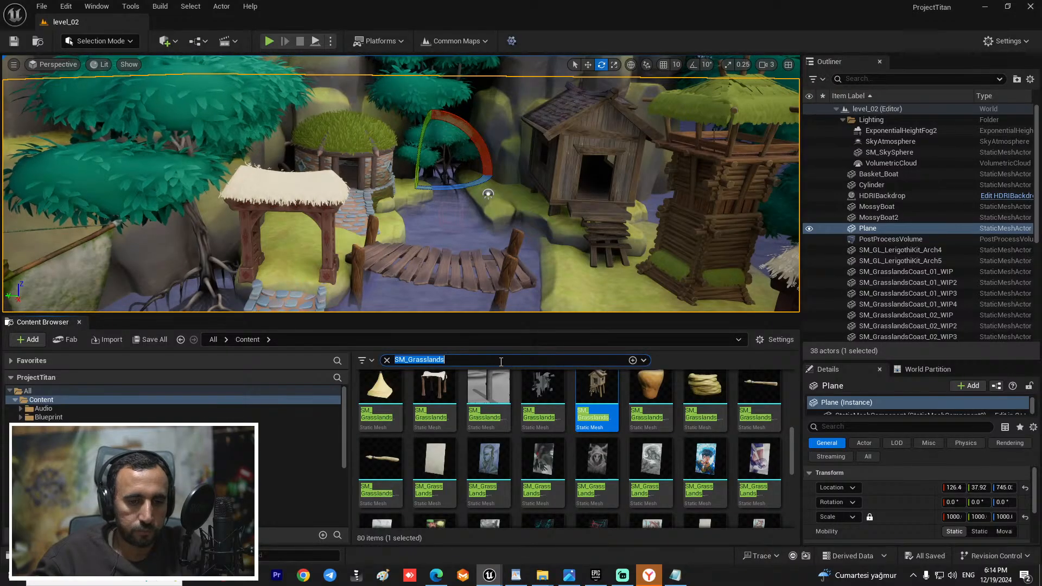
{"action": "type", "text": "whe"}
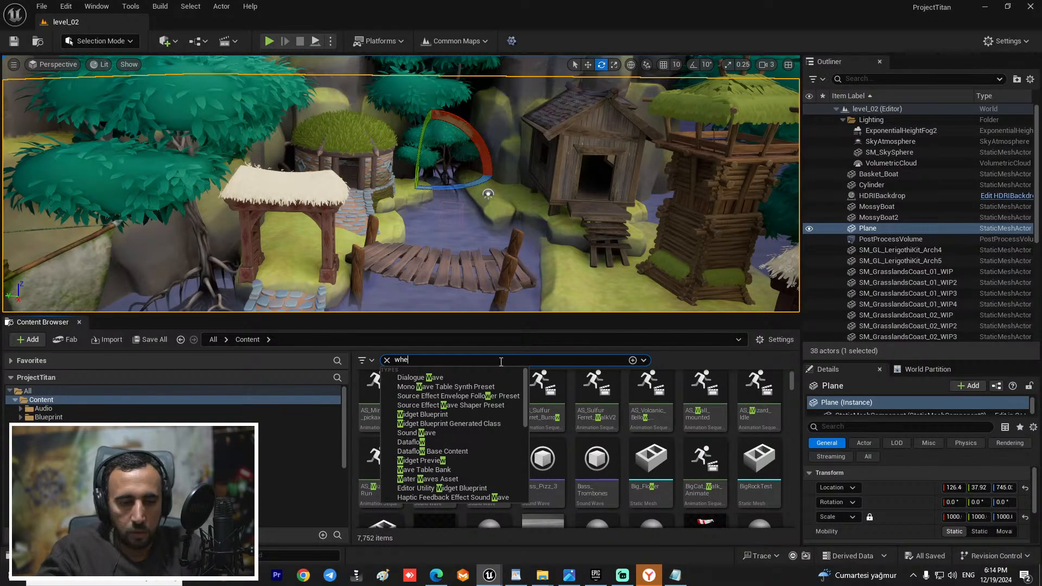
{"action": "type", "text": "ll"}
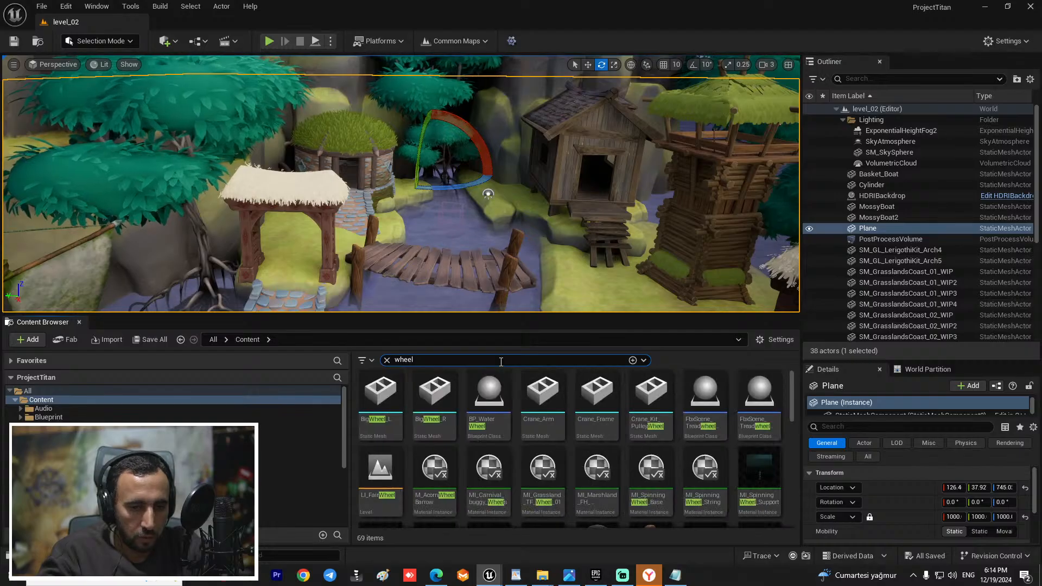
{"action": "key", "text": "ctrl+a"}
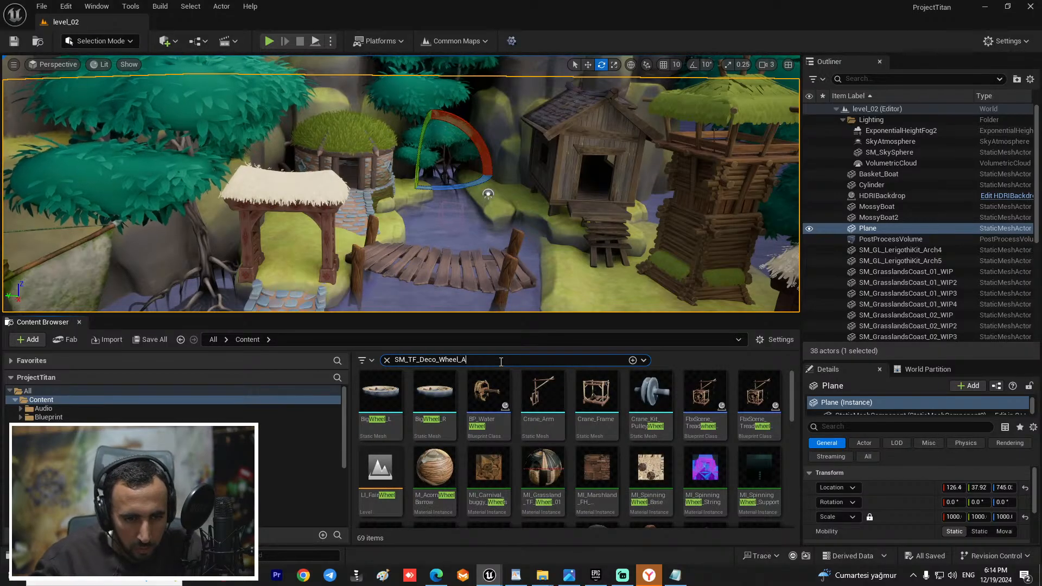
Step: Place SM_TF_Deco_Wheel_A in the stream behind the plank bridge and enlarge it to a scale of about 3.43
{"action": "left_click_drag", "start_coordinate": [363, 386], "coordinate": [449, 230]}
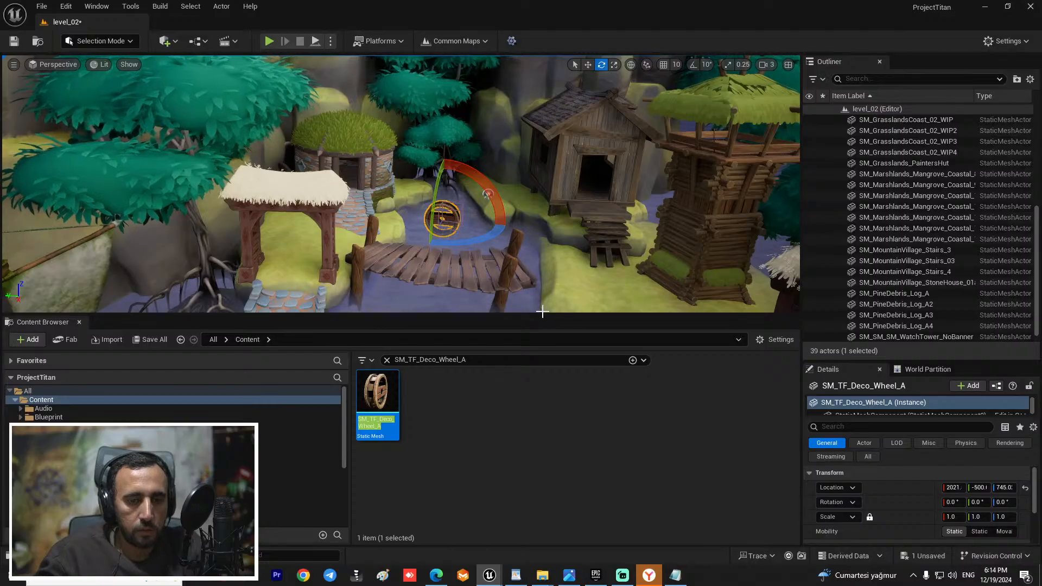
{"action": "left_click_drag", "start_coordinate": [543, 312], "coordinate": [539, 477]}
{"action": "right_click_drag", "start_coordinate": [447, 310], "coordinate": [532, 331]}
{"action": "key", "text": "r"}
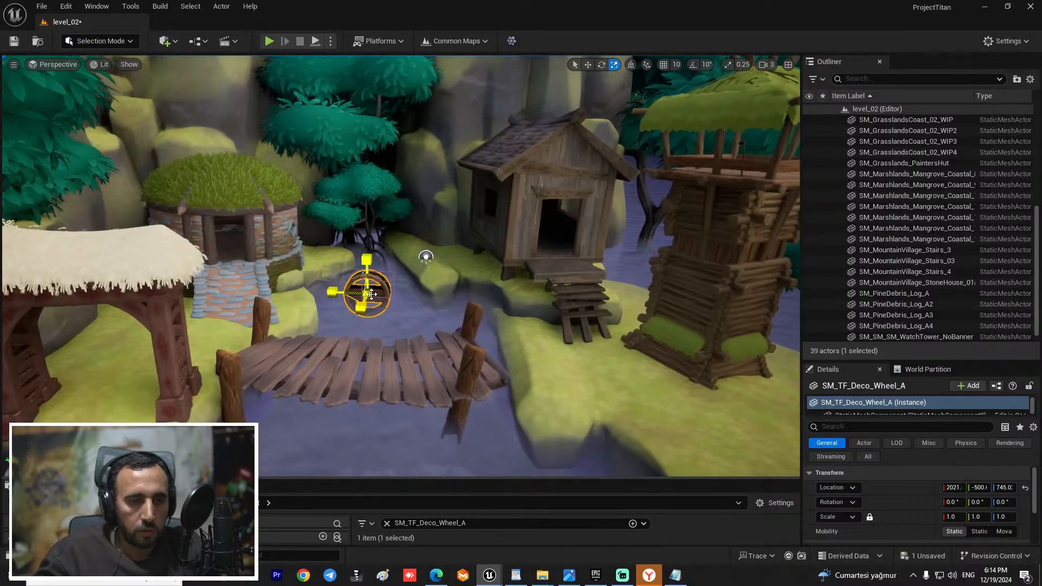
{"action": "left_click_drag", "start_coordinate": [426, 257], "coordinate": [426, 251]}
Step: Turn the wheel to about 65° around Z, reduce its scale to about 2.14 and raise it partly out of the water
{"action": "key", "text": "e"}
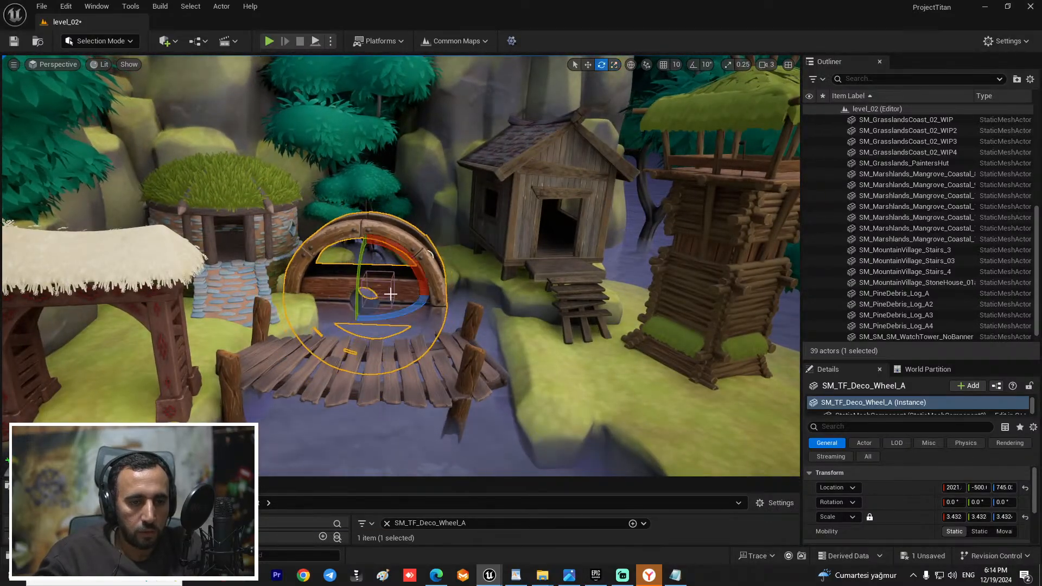
{"action": "left_click_drag", "start_coordinate": [394, 315], "coordinate": [426, 257]}
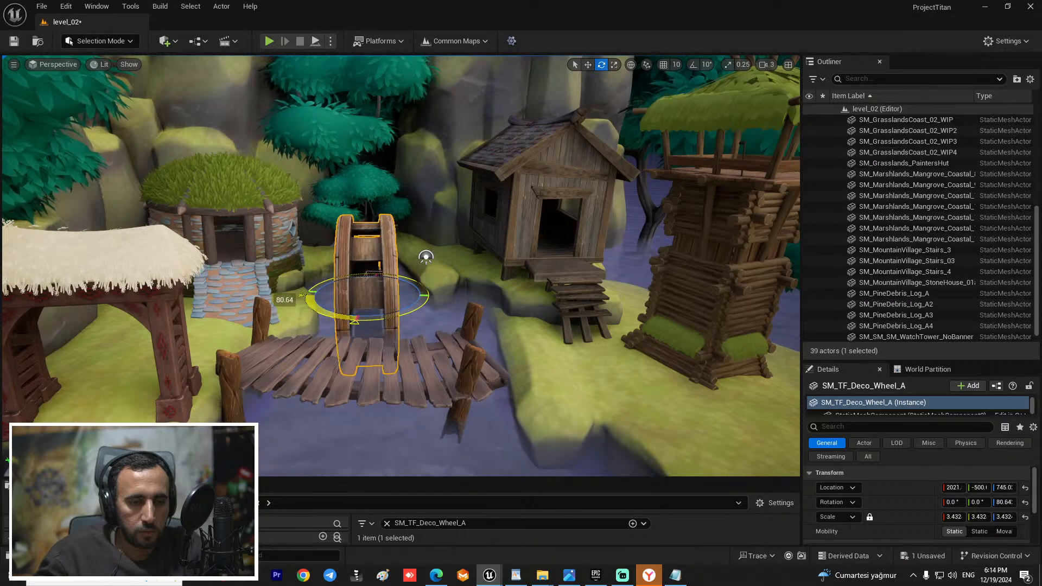
{"action": "mouse_move", "coordinate": [402, 317]}
{"action": "right_mouse_down"}
{"action": "mouse_move", "coordinate": [374, 299]}
{"action": "mouse_move", "coordinate": [402, 317]}
{"action": "right_mouse_up"}
{"action": "key", "text": "r"}
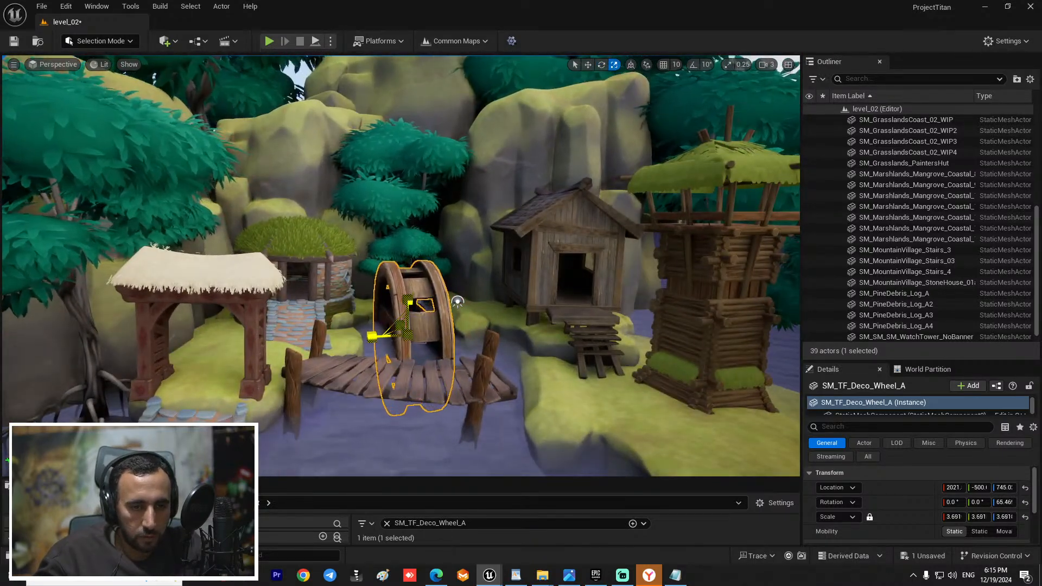
{"action": "mouse_move", "coordinate": [402, 316]}
{"action": "left_mouse_down"}
{"action": "mouse_move", "coordinate": [404, 329]}
{"action": "mouse_move", "coordinate": [404, 311]}
{"action": "left_mouse_up"}
{"action": "key", "text": "w"}
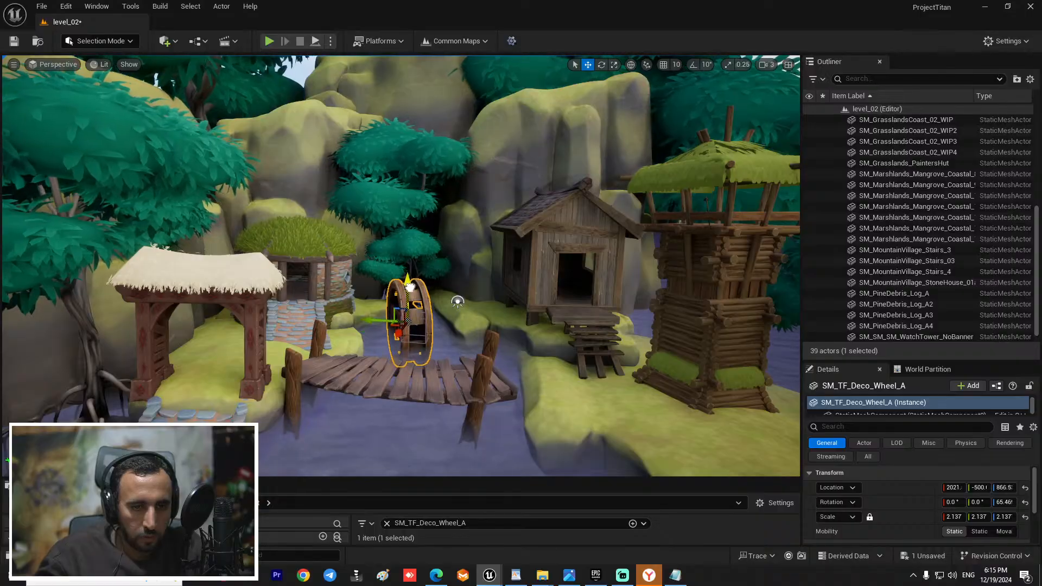
Step: Rotate the wheel to about 71° and reposition it in the stream behind the plank bridge, undoing the last shift
{"action": "key", "text": "f"}
{"action": "mouse_move", "coordinate": [404, 311]}
{"action": "right_mouse_down"}
{"action": "mouse_move", "coordinate": [380, 298]}
{"action": "mouse_move", "coordinate": [412, 304]}
{"action": "right_mouse_up"}
{"action": "key", "text": "e"}
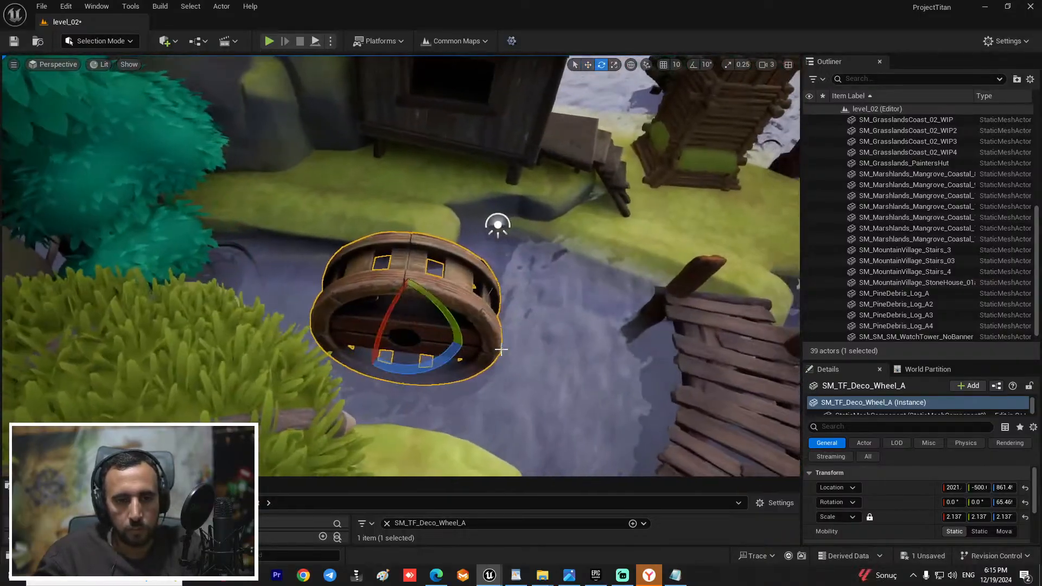
{"action": "left_click_drag", "start_coordinate": [453, 358], "coordinate": [408, 378]}
{"action": "key", "text": "w"}
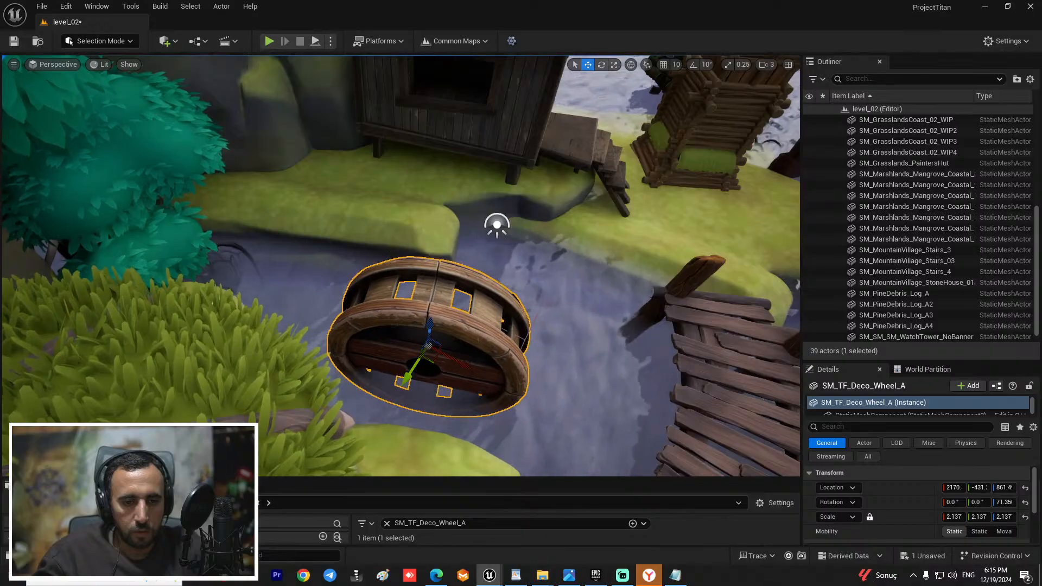
{"action": "right_click_drag", "start_coordinate": [408, 378], "coordinate": [314, 337]}
{"action": "right_click_drag", "start_coordinate": [488, 399], "coordinate": [489, 429]}
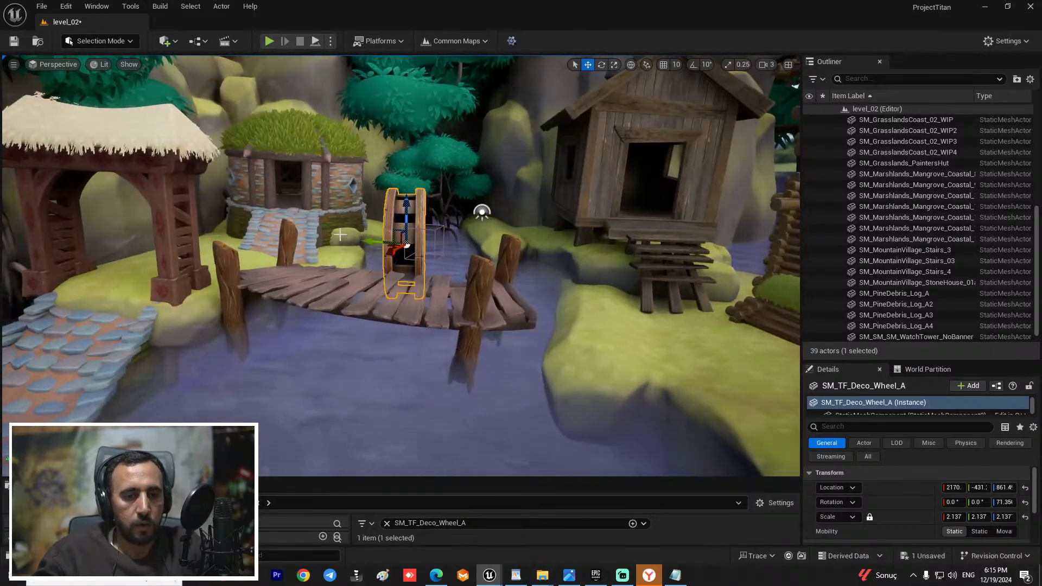
{"action": "key", "text": "ctrl+z"}
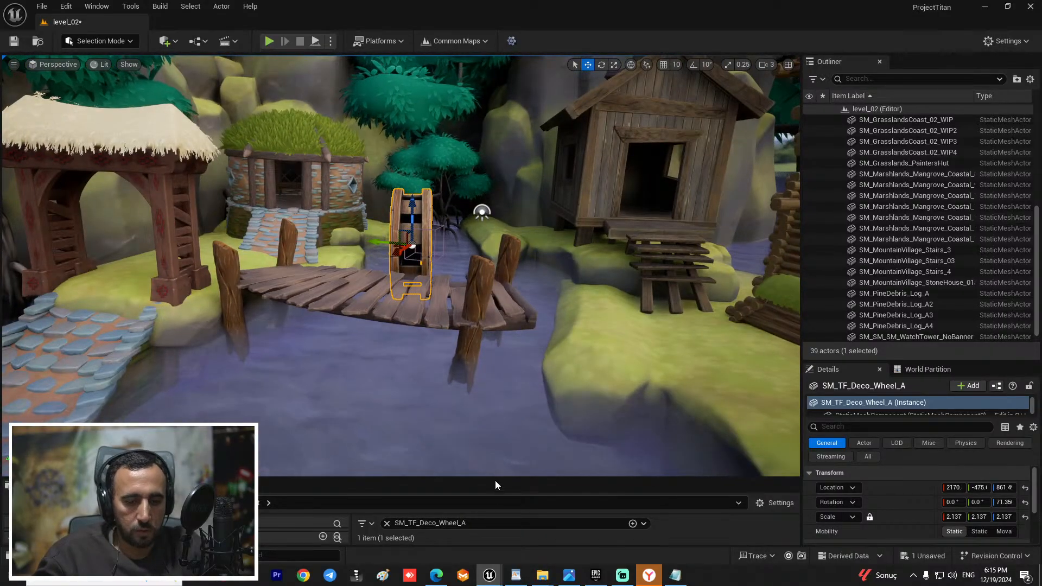
{"action": "left_click_drag", "start_coordinate": [495, 479], "coordinate": [499, 302]}
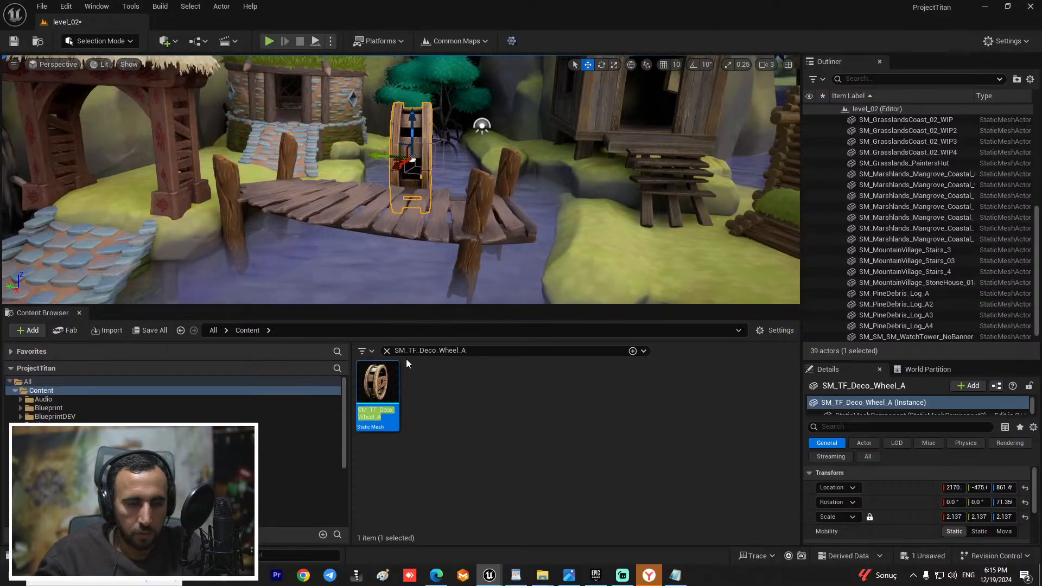
{"action": "left_click", "coordinate": [465, 152]}
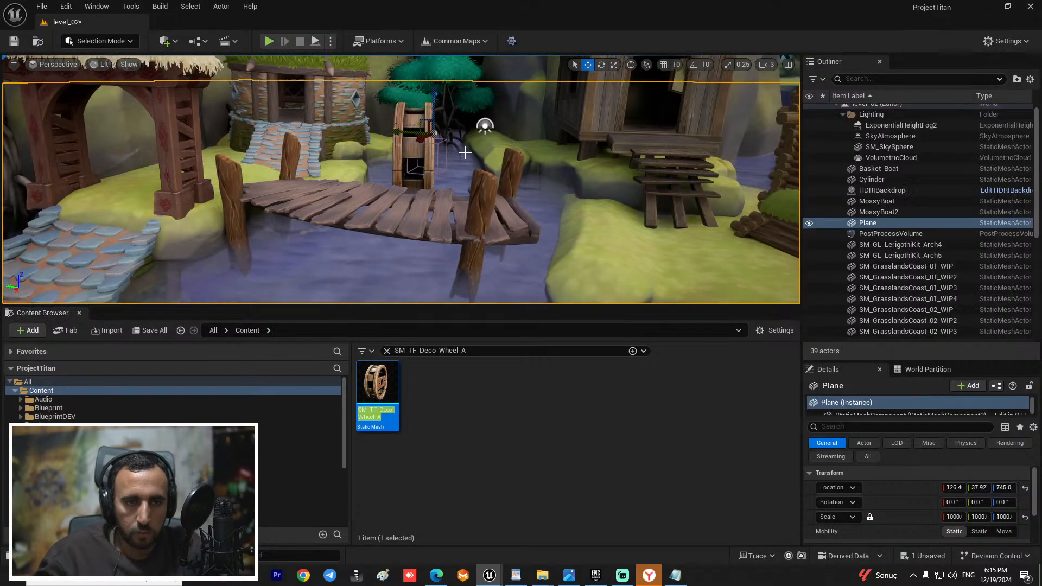
{"action": "left_click", "coordinate": [422, 154]}
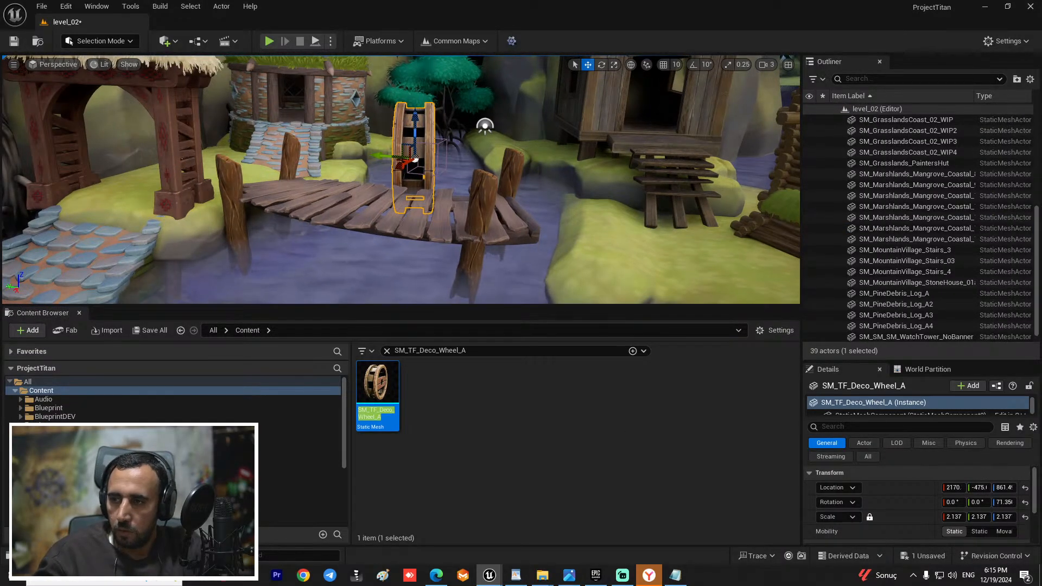
{"action": "right_click_drag", "start_coordinate": [414, 163], "coordinate": [451, 191]}
{"action": "key", "text": "ctrl+v"}
{"action": "key", "text": "Delete"}
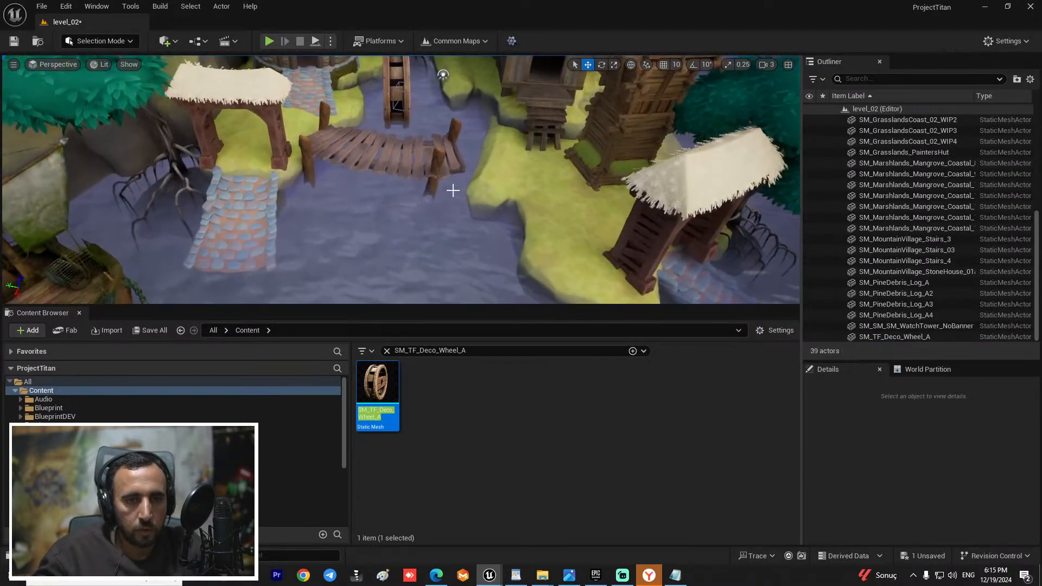
Step: Enlarge the plank bridge to a scale of about 2.23 and shift it sideways to reach the far bank
{"action": "left_click", "coordinate": [452, 128]}
{"action": "right_click_drag", "start_coordinate": [451, 128], "coordinate": [380, 185]}
{"action": "left_click", "coordinate": [345, 190]}
{"action": "key", "text": "r"}
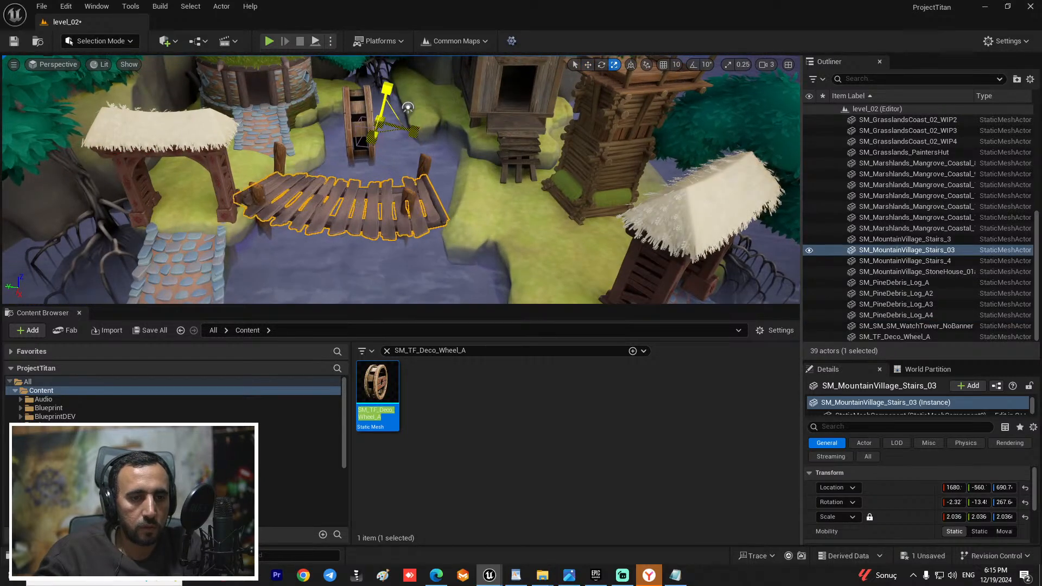
{"action": "left_click_drag", "start_coordinate": [350, 120], "coordinate": [364, 120]}
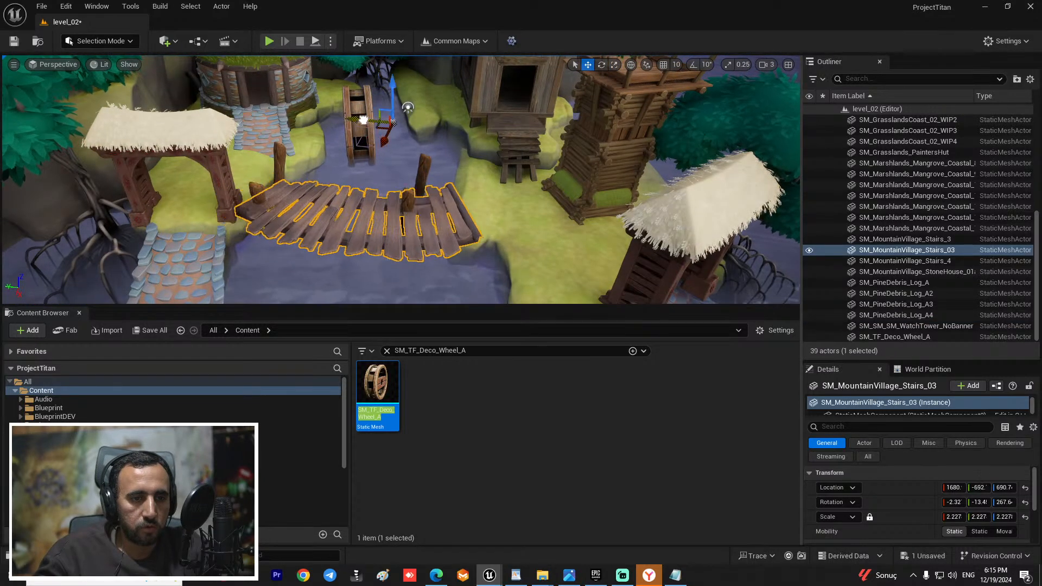
Step: Move the rear log post to the watchtower end of the bridge and enlarge it to a scale of about 1.25
{"action": "right_click_drag", "start_coordinate": [372, 157], "coordinate": [402, 169]}
{"action": "left_click", "coordinate": [422, 166]}
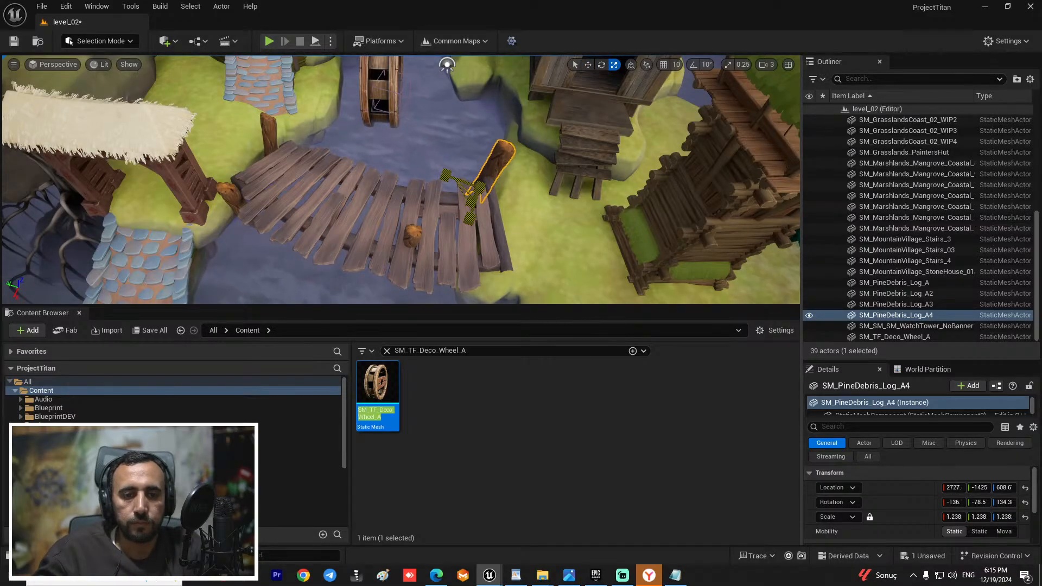
{"action": "mouse_move", "coordinate": [438, 145]}
{"action": "right_mouse_down"}
{"action": "mouse_move", "coordinate": [412, 185]}
{"action": "mouse_move", "coordinate": [438, 145]}
{"action": "right_mouse_up"}
Step: Delete the front log post sticking through the bridge planks and replace it with a copy of the enlarged post at the front corner
{"action": "left_click", "coordinate": [416, 145]}
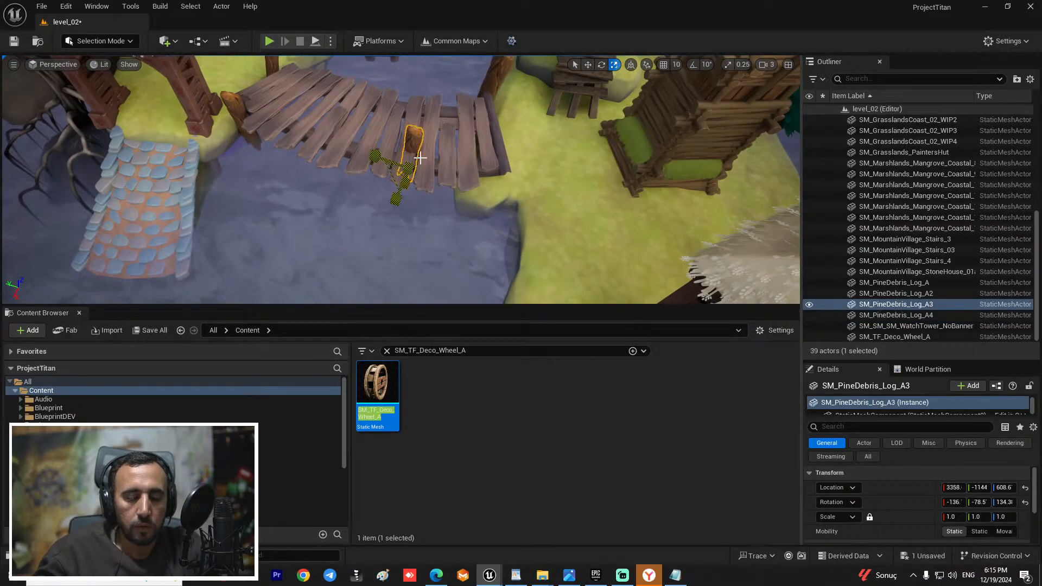
{"action": "key", "text": "Delete"}
{"action": "left_click", "coordinate": [498, 87]}
{"action": "key", "text": "f"}
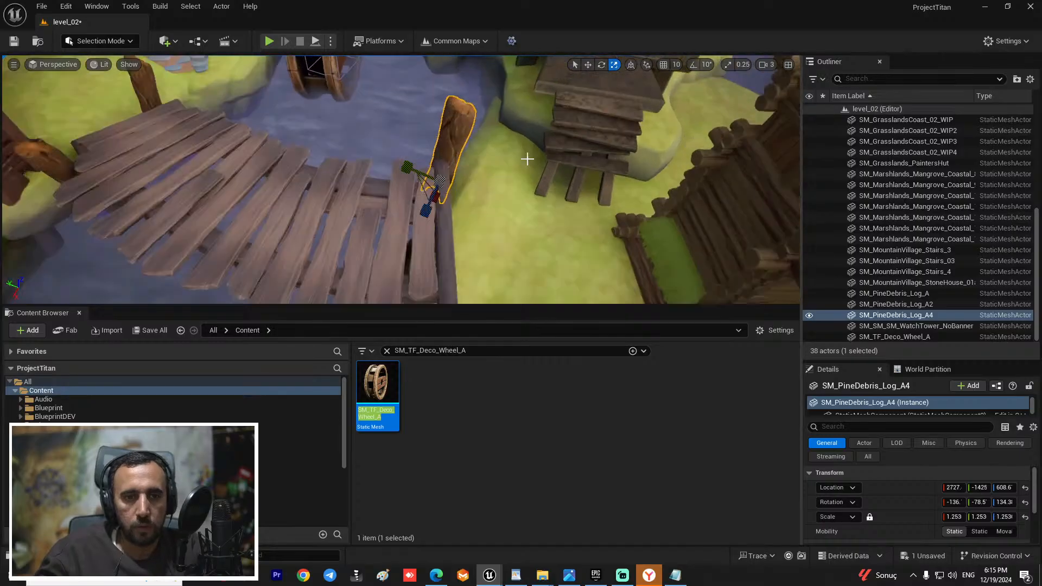
{"action": "left_click_drag", "start_coordinate": [529, 158], "coordinate": [413, 169], "text": "alt"}
{"action": "scroll", "coordinate": [477, 233], "scroll_direction": "down", "scroll_amount": 5}
{"action": "key", "text": "w"}
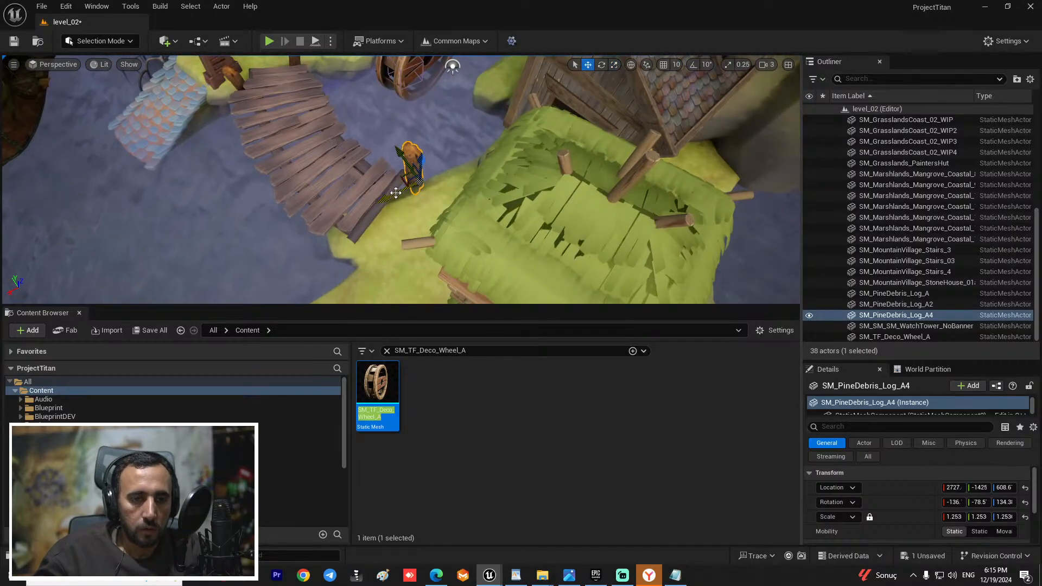
{"action": "left_click_drag", "start_coordinate": [386, 203], "coordinate": [293, 239], "text": "alt"}
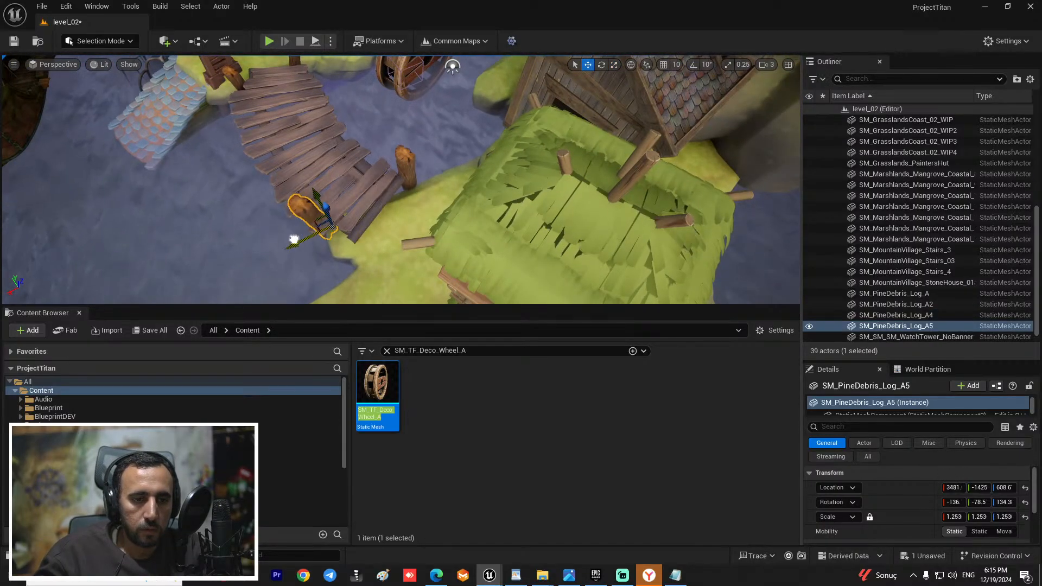
Step: Shift the copied front-corner log post outward to the edge of the plank bridge and enlarge the viewport over the content browser
{"action": "left_click_drag", "start_coordinate": [319, 190], "coordinate": [329, 205]}
{"action": "right_click_drag", "start_coordinate": [329, 205], "coordinate": [445, 147]}
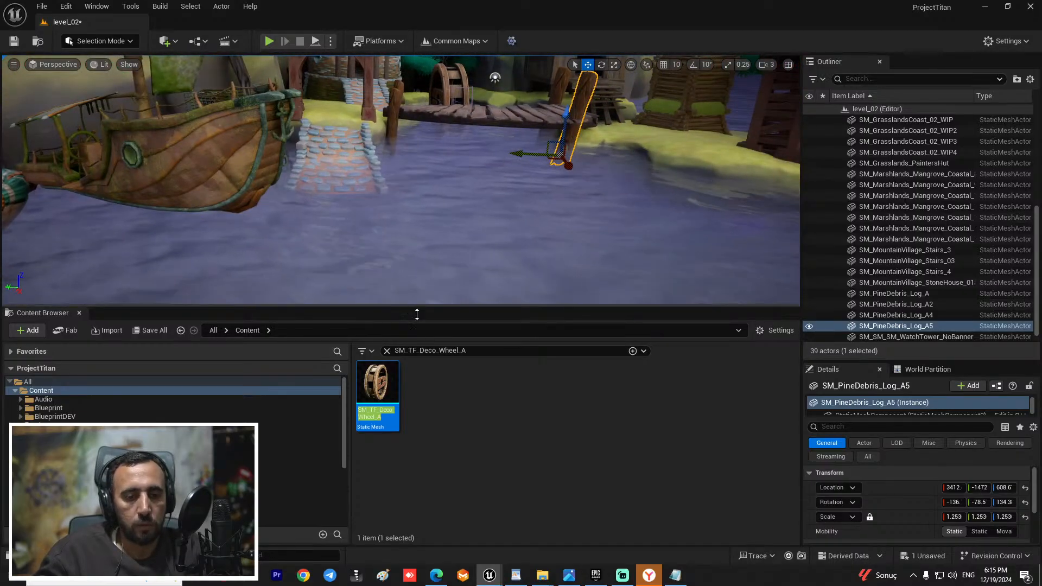
{"action": "left_click_drag", "start_coordinate": [417, 308], "coordinate": [416, 469]}
{"action": "right_click_drag", "start_coordinate": [416, 326], "coordinate": [434, 283]}
{"action": "right_click_drag", "start_coordinate": [521, 228], "coordinate": [521, 277]}
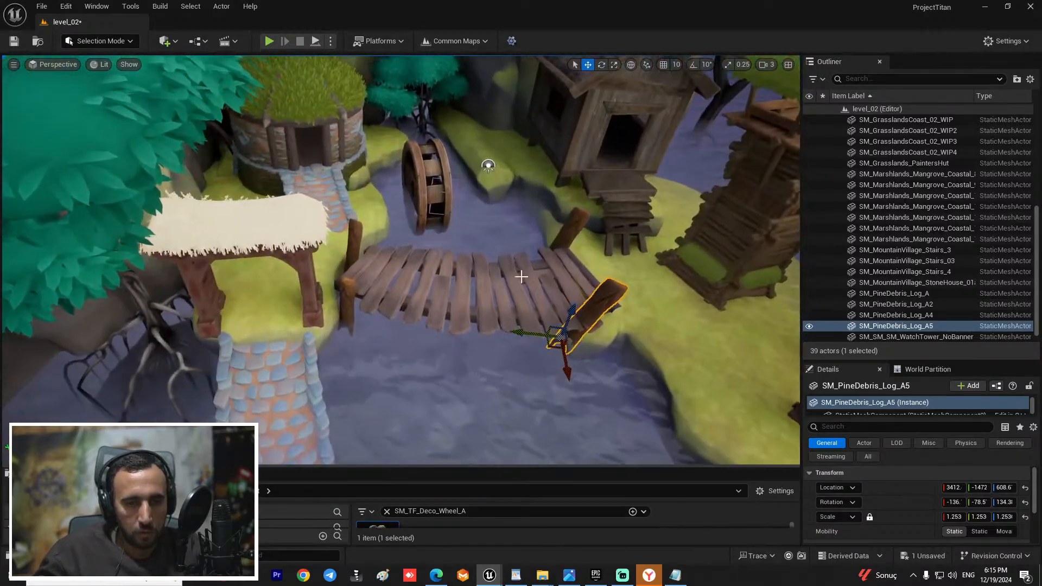
Step: Delete the two small log posts at the thatched-arch end of the plank bridge
{"action": "left_click", "coordinate": [348, 303]}
{"action": "left_click", "coordinate": [356, 244], "text": "shift"}
{"action": "key", "text": "Delete"}
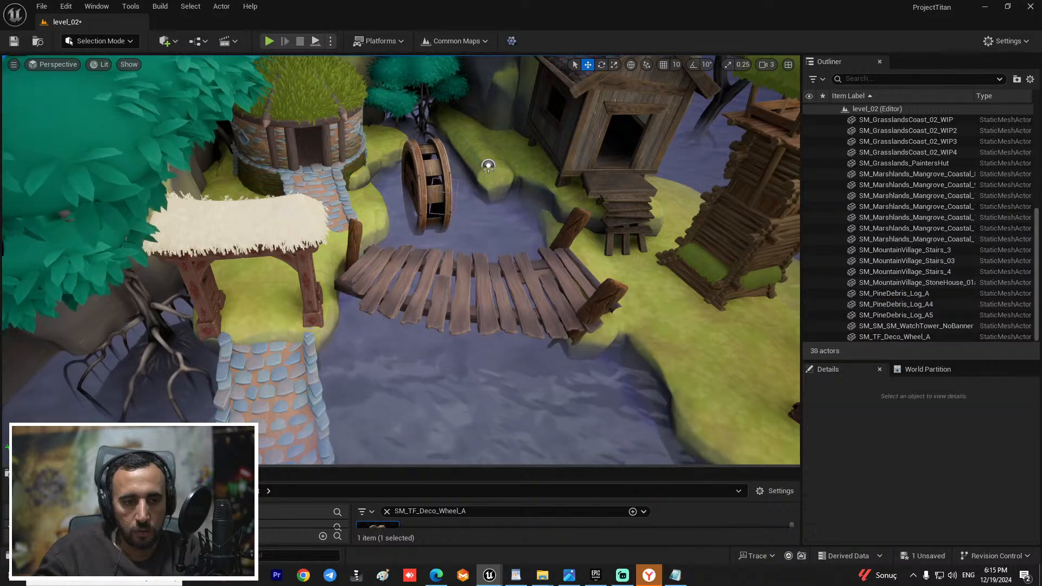
Step: Copy the enlarged log post to the front and rear corners at the arch end of the bridge, turning the copies upright
{"action": "left_click", "coordinate": [597, 305]}
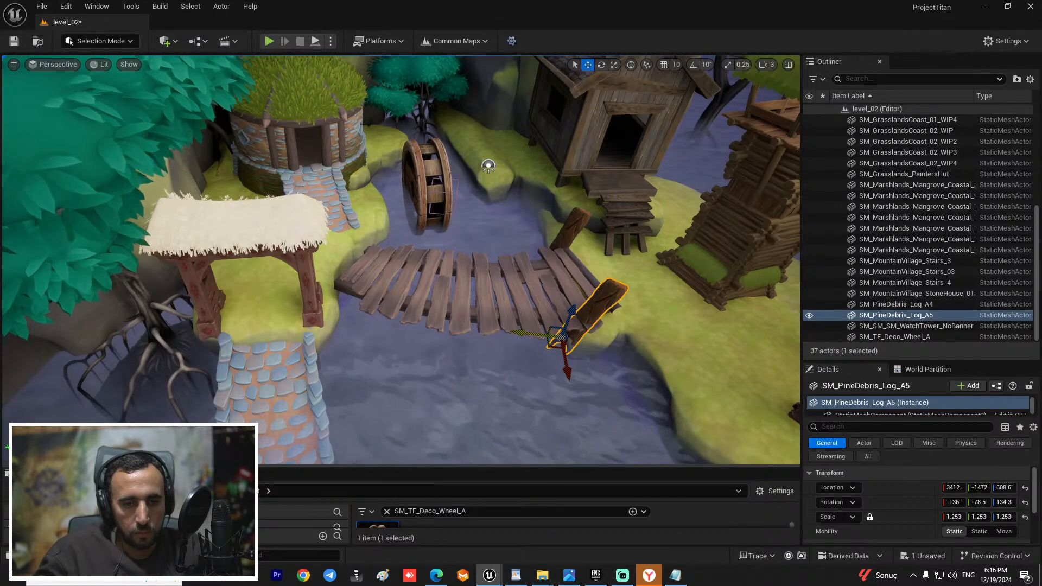
{"action": "left_click_drag", "start_coordinate": [538, 332], "coordinate": [369, 273], "text": "alt"}
{"action": "key", "text": "e"}
{"action": "key", "text": "w"}
{"action": "scroll", "coordinate": [409, 223], "scroll_direction": "down", "scroll_amount": 3}
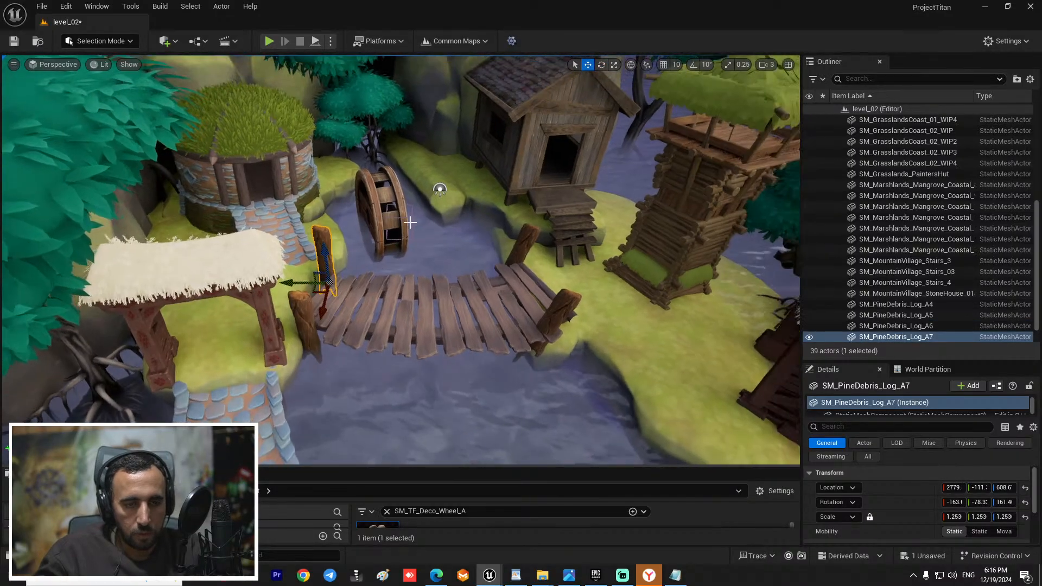
Step: Move the rear arch-side post against the bridge corner and rotate it to stand nearly vertical
{"action": "key", "text": "f"}
{"action": "right_click_drag", "start_coordinate": [410, 223], "coordinate": [412, 308]}
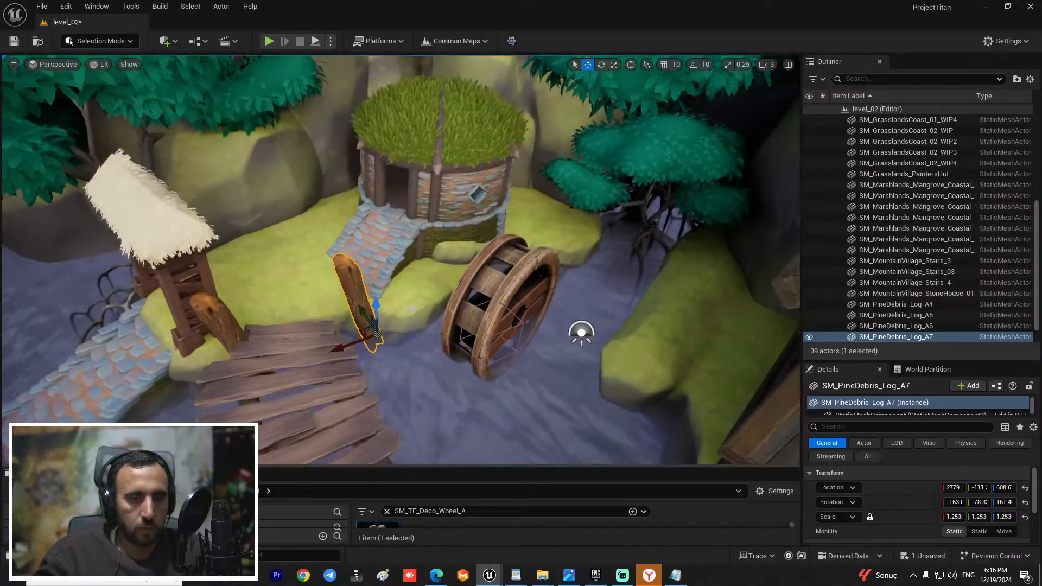
{"action": "left_click_drag", "start_coordinate": [367, 332], "coordinate": [351, 311]}
{"action": "key", "text": "e"}
{"action": "right_click_drag", "start_coordinate": [352, 311], "coordinate": [385, 209]}
{"action": "key", "text": "w"}
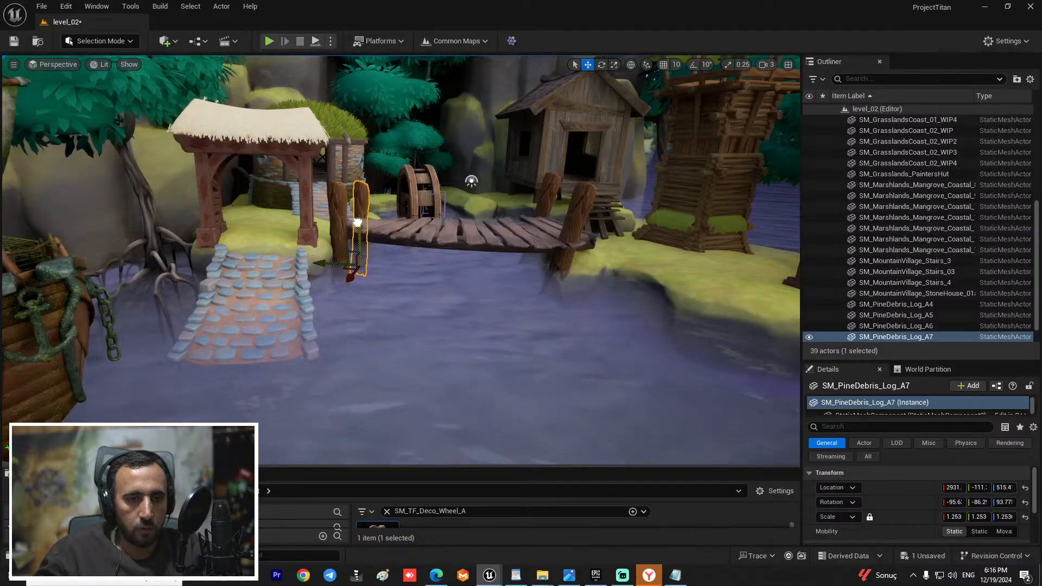
Step: Lower both arch-side posts and the front watchtower-side post deeper into the water
{"action": "left_click", "coordinate": [337, 216]}
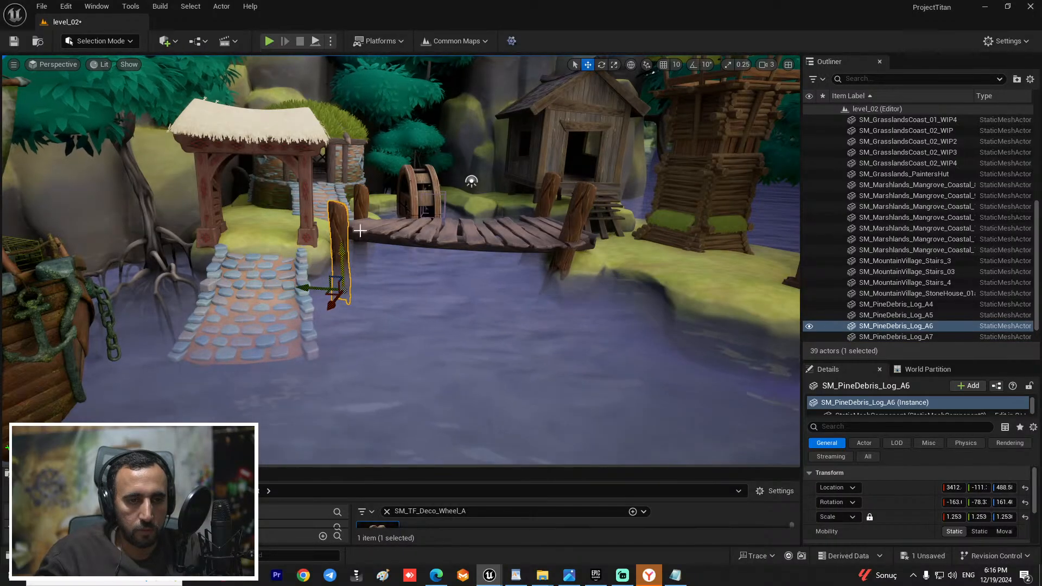
{"action": "left_click", "coordinate": [362, 206]}
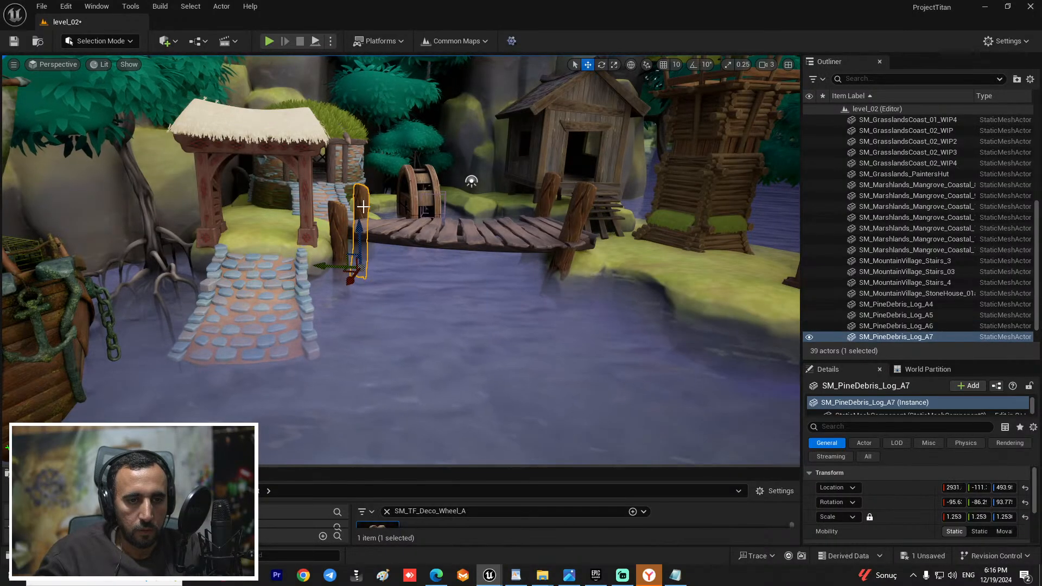
{"action": "left_click", "coordinate": [582, 212]}
{"action": "left_click_drag", "start_coordinate": [561, 240], "coordinate": [556, 261]}
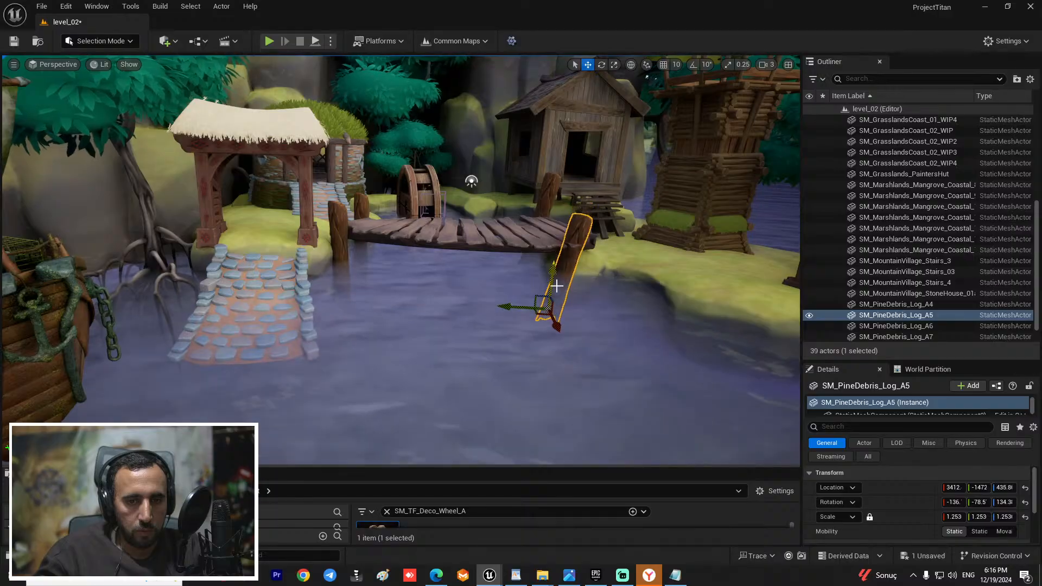
{"action": "right_click_drag", "start_coordinate": [524, 415], "coordinate": [564, 451]}
Step: Save level_02 with the adjusted bridge posts
{"action": "left_click", "coordinate": [497, 245]}
{"action": "right_click_drag", "start_coordinate": [498, 245], "coordinate": [472, 242]}
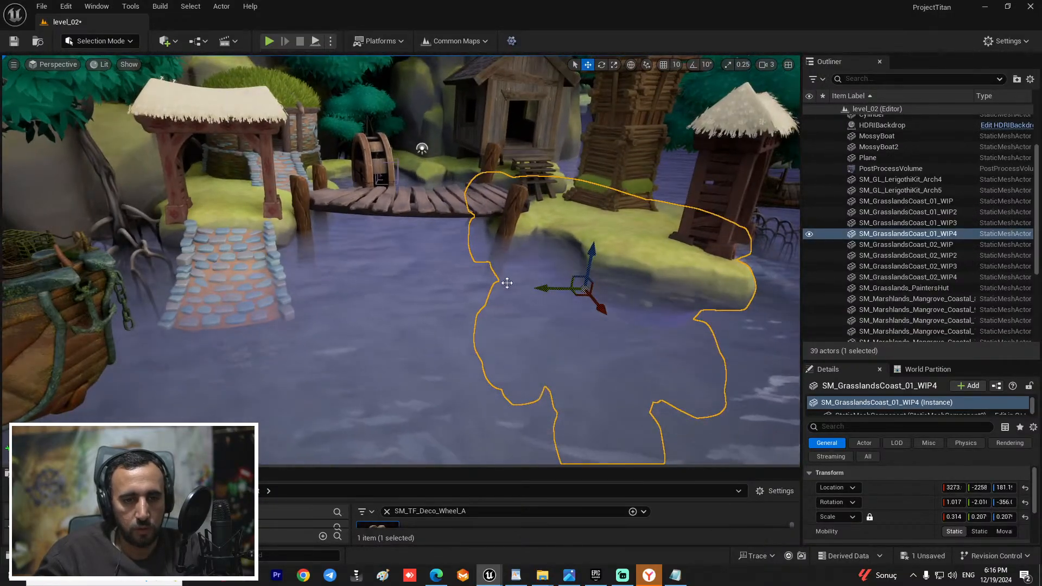
{"action": "mouse_move", "coordinate": [507, 281]}
{"action": "right_mouse_down"}
{"action": "mouse_move", "coordinate": [524, 255]}
{"action": "mouse_move", "coordinate": [502, 262]}
{"action": "right_mouse_up"}
{"action": "key", "text": "ctrl+s"}
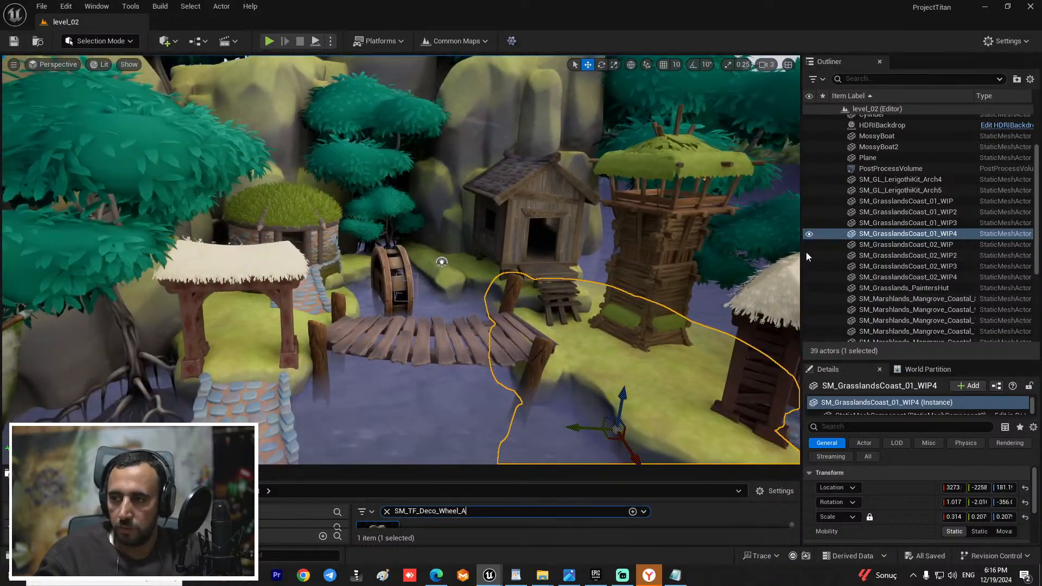
Step: Copy a bridge log post and lay the copy horizontally beside the wooden wheel
{"action": "scroll", "coordinate": [475, 302], "scroll_direction": "up", "scroll_amount": 3}
{"action": "left_click", "coordinate": [503, 317]}
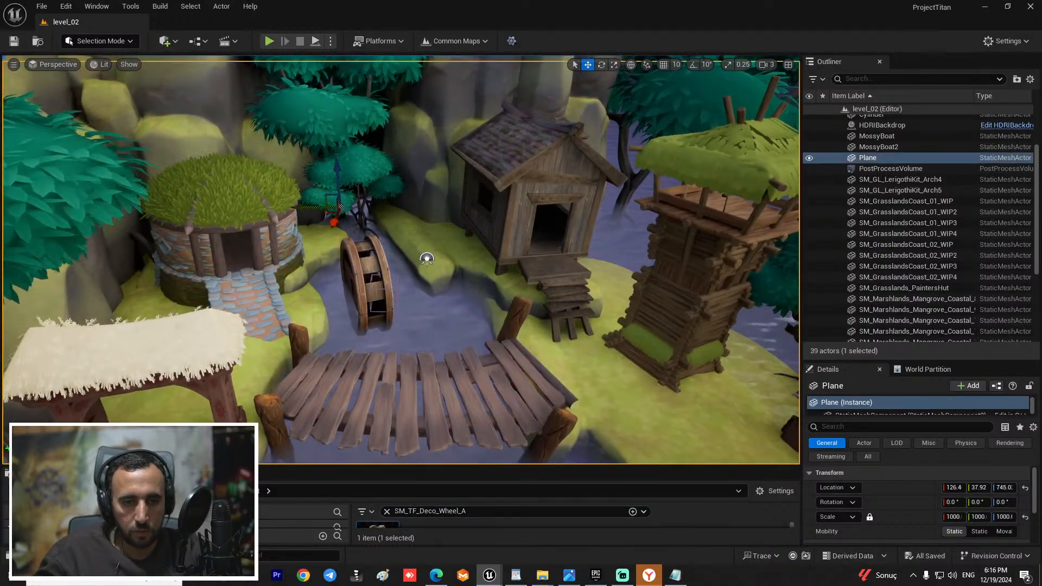
{"action": "left_click", "coordinate": [495, 341]}
{"action": "left_click_drag", "start_coordinate": [494, 341], "coordinate": [549, 311], "text": "alt"}
{"action": "key", "text": "w"}
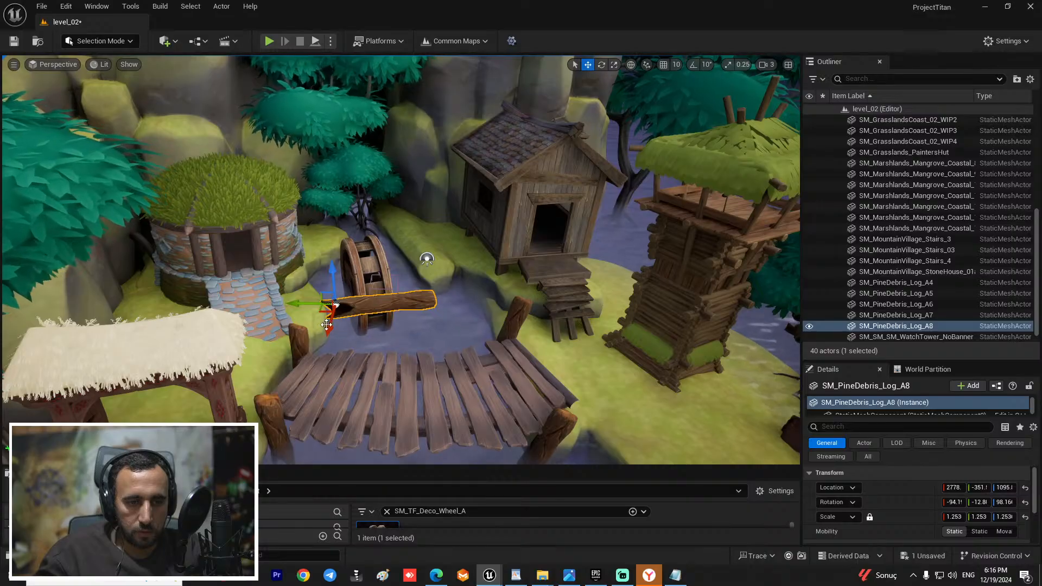
Step: Rotate the horizontal log to follow the wheel's axis and move it into the wheel's hub
{"action": "mouse_move", "coordinate": [418, 265]}
{"action": "right_mouse_down"}
{"action": "mouse_move", "coordinate": [396, 288]}
{"action": "mouse_move", "coordinate": [358, 299]}
{"action": "mouse_move", "coordinate": [418, 265]}
{"action": "right_mouse_up"}
{"action": "key", "text": "e"}
{"action": "mouse_move", "coordinate": [335, 260]}
{"action": "left_mouse_down"}
{"action": "mouse_move", "coordinate": [307, 269]}
{"action": "mouse_move", "coordinate": [347, 248]}
{"action": "left_mouse_up"}
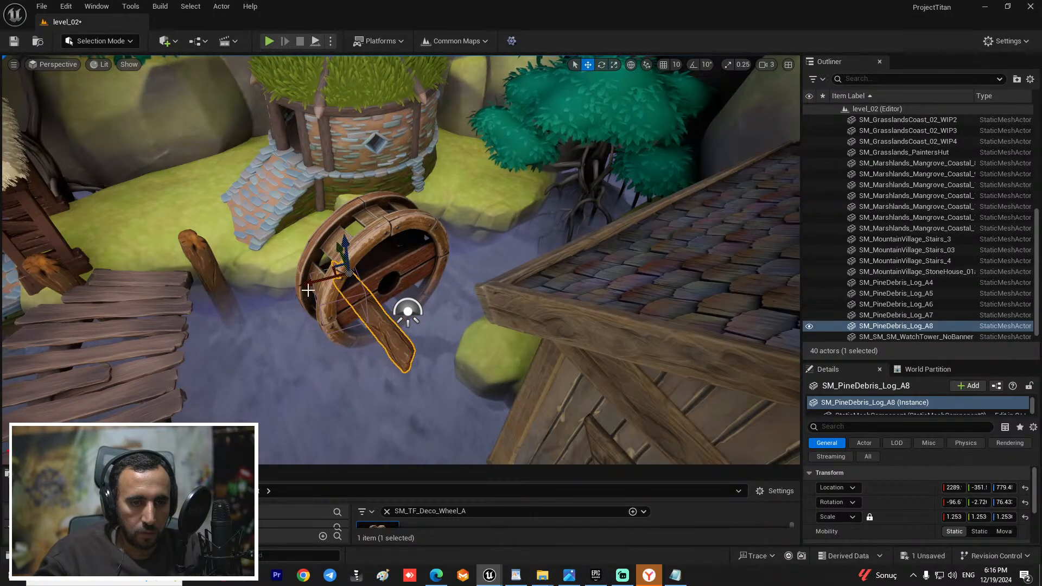
{"action": "left_click_drag", "start_coordinate": [352, 284], "coordinate": [334, 288]}
{"action": "right_click_drag", "start_coordinate": [334, 288], "coordinate": [380, 304]}
Step: Stretch the log to a lengthwise scale of about 2.39 and pass it through the wheel so it spans the stream
{"action": "key", "text": "r"}
{"action": "left_click_drag", "start_coordinate": [346, 319], "coordinate": [303, 325]}
{"action": "key", "text": "w"}
{"action": "left_click_drag", "start_coordinate": [373, 315], "coordinate": [337, 335]}
{"action": "left_click_drag", "start_coordinate": [326, 301], "coordinate": [327, 287]}
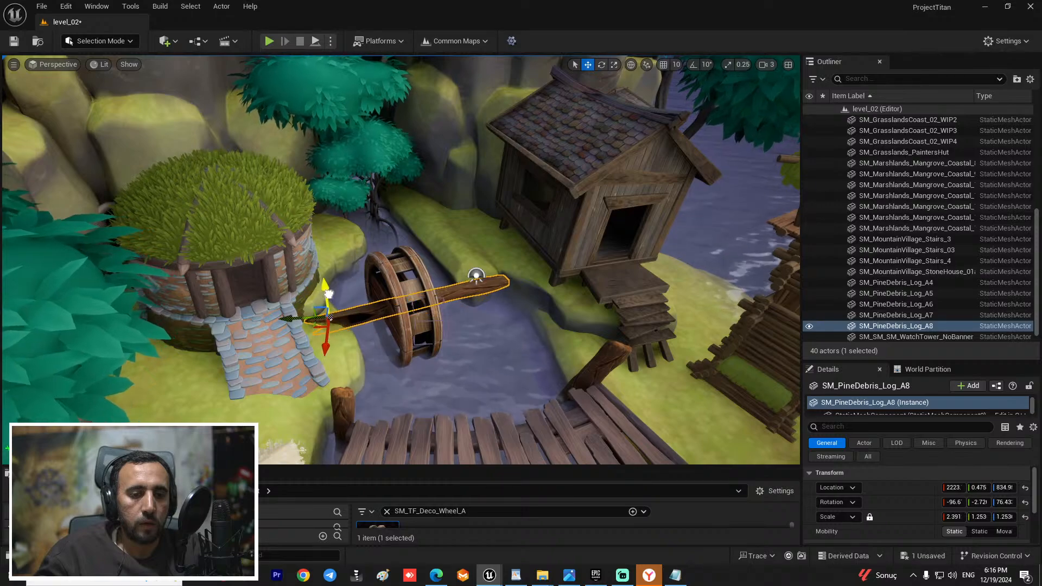
{"action": "left_click_drag", "start_coordinate": [574, 239], "coordinate": [542, 212]}
Step: Rotate the wheel and its axle log together to a wheel yaw of about 59° and shift them within the stream
{"action": "left_click", "coordinate": [472, 320]}
{"action": "right_click_drag", "start_coordinate": [472, 321], "coordinate": [488, 320]}
{"action": "key", "text": "w"}
{"action": "right_click_drag", "start_coordinate": [385, 260], "coordinate": [385, 293]}
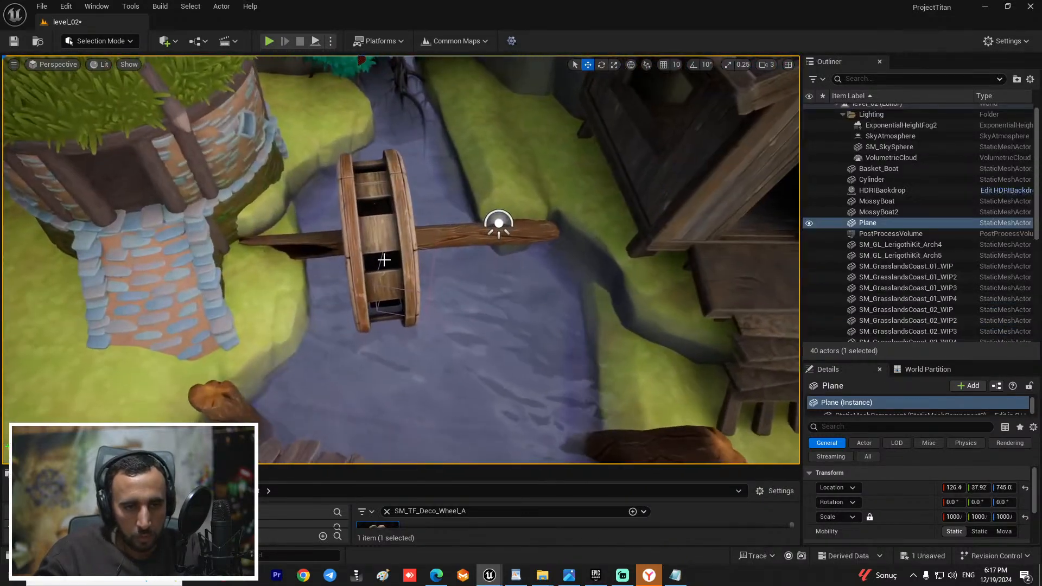
{"action": "left_click", "coordinate": [459, 245]}
{"action": "key", "text": "e"}
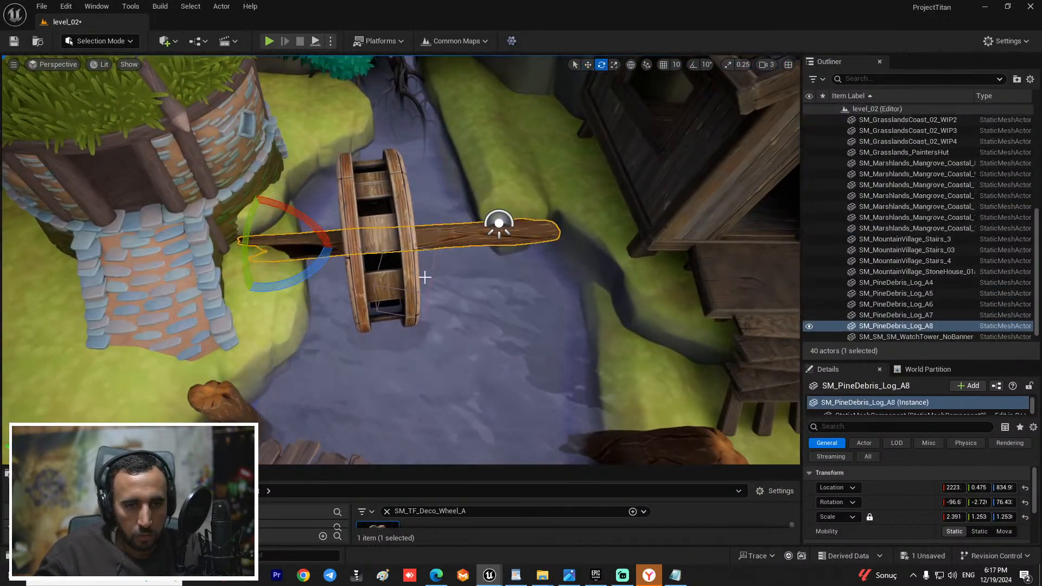
{"action": "left_click", "coordinate": [293, 278]}
{"action": "left_click", "coordinate": [357, 243]}
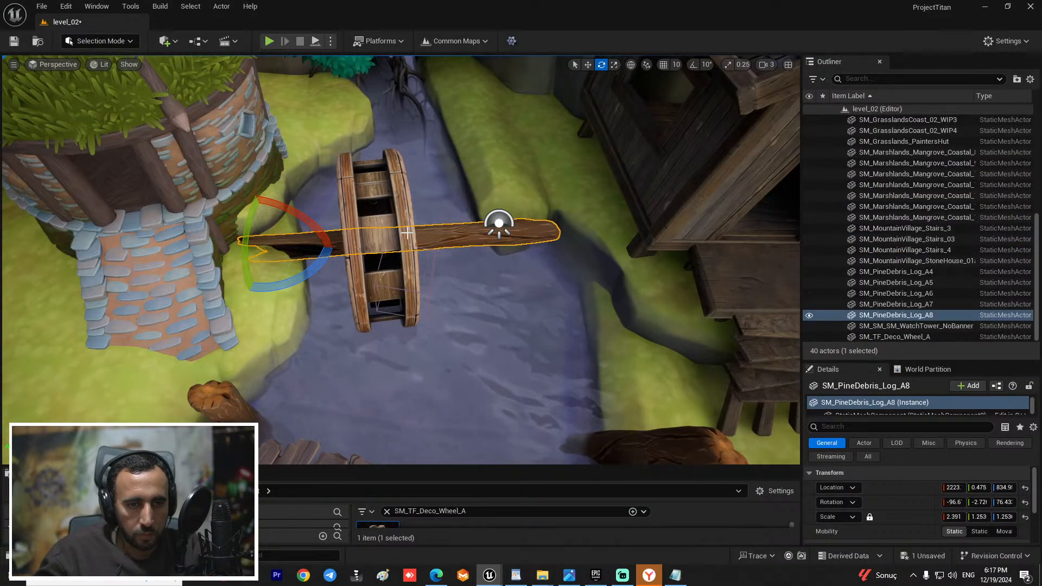
{"action": "left_click", "coordinate": [371, 279], "text": "ctrl"}
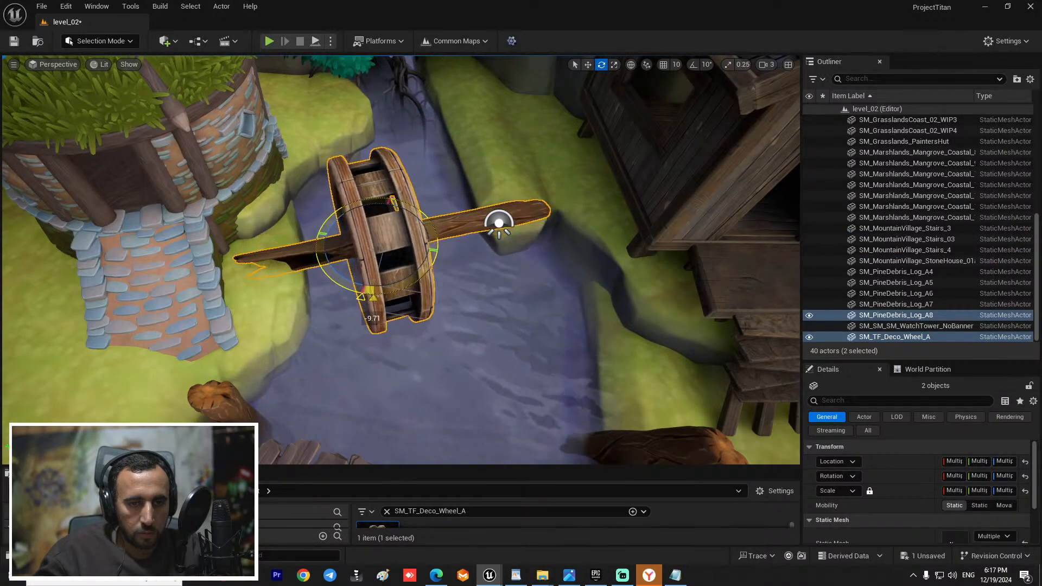
{"action": "left_click_drag", "start_coordinate": [372, 297], "coordinate": [378, 297]}
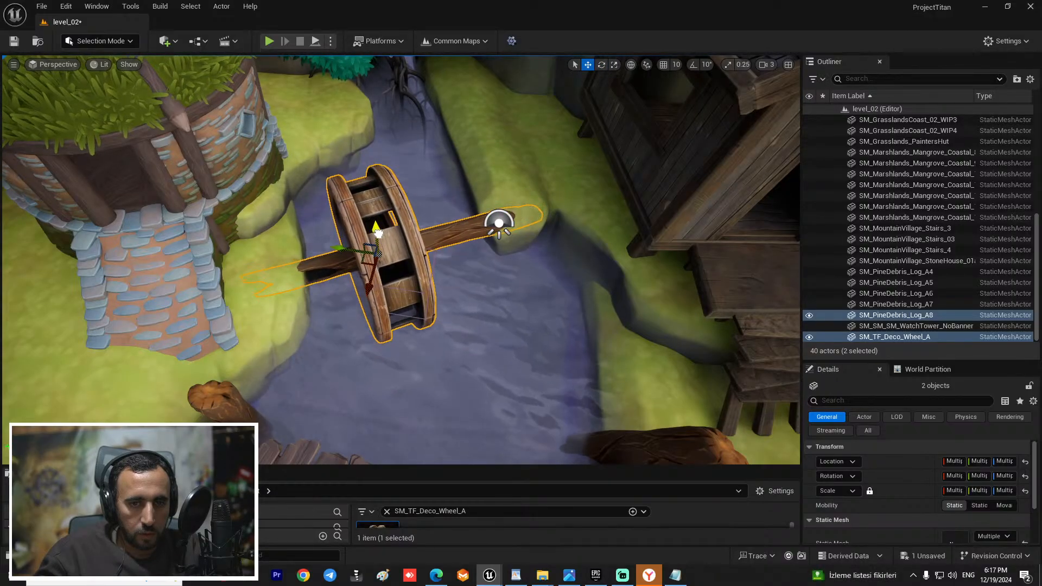
Step: Check the wheel from the wider village view and save level_02
{"action": "left_click", "coordinate": [478, 326]}
{"action": "right_click_drag", "start_coordinate": [478, 326], "coordinate": [431, 258]}
{"action": "left_click", "coordinate": [424, 296]}
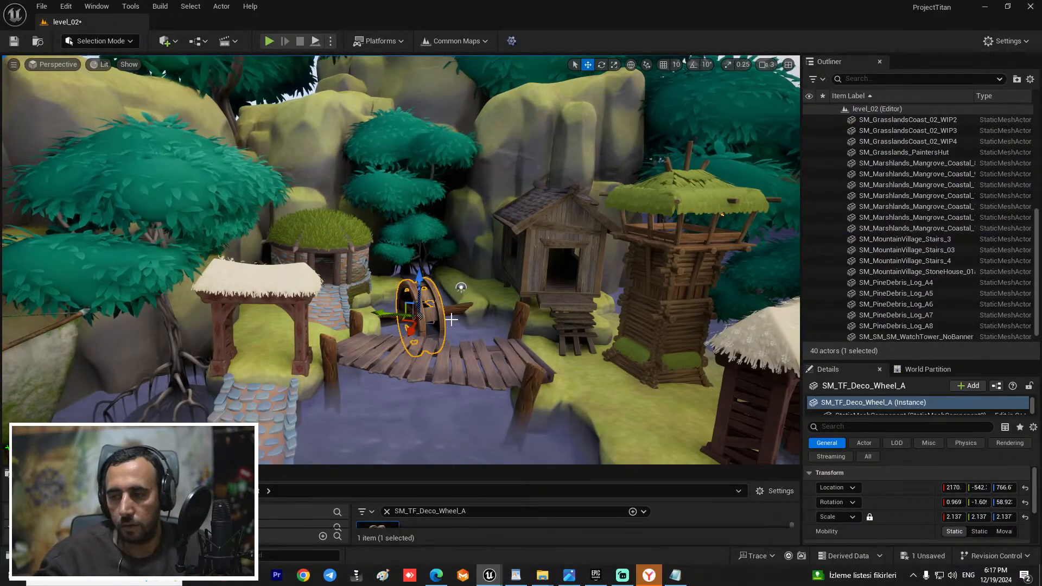
{"action": "right_click_drag", "start_coordinate": [623, 306], "coordinate": [580, 282]}
{"action": "right_click_drag", "start_coordinate": [609, 330], "coordinate": [502, 312]}
{"action": "key", "text": "ctrl+s"}
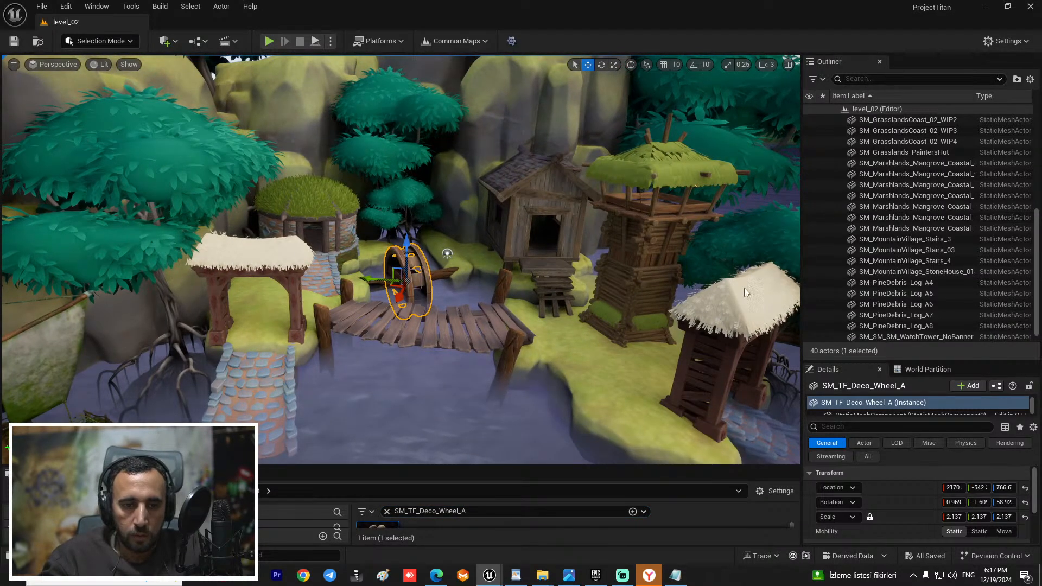
Step: Try to shift the thatched arch by the stone ramp sideways toward the bridge
{"action": "right_click_drag", "start_coordinate": [494, 330], "coordinate": [503, 341]}
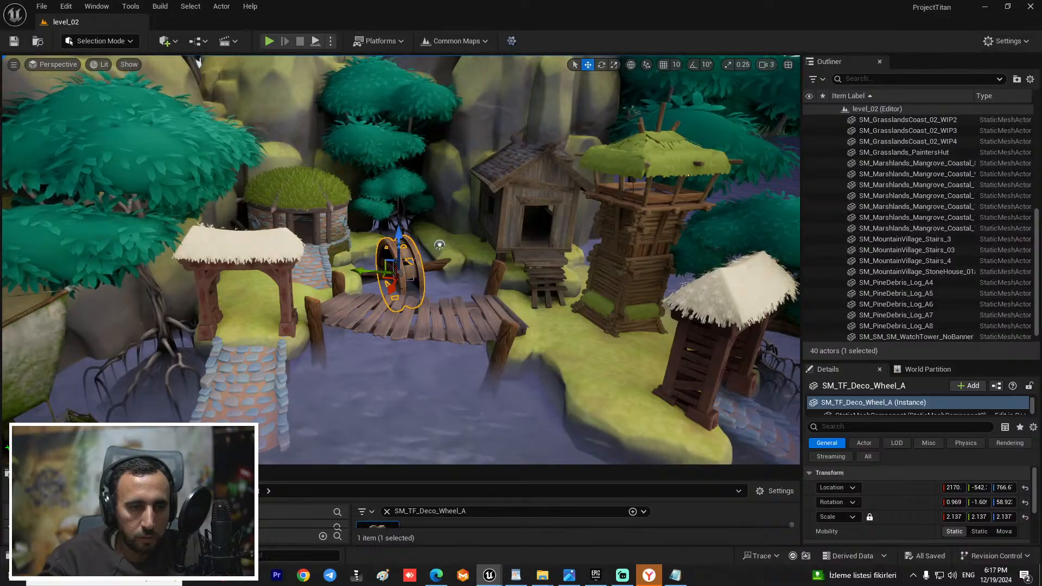
{"action": "left_click", "coordinate": [291, 293]}
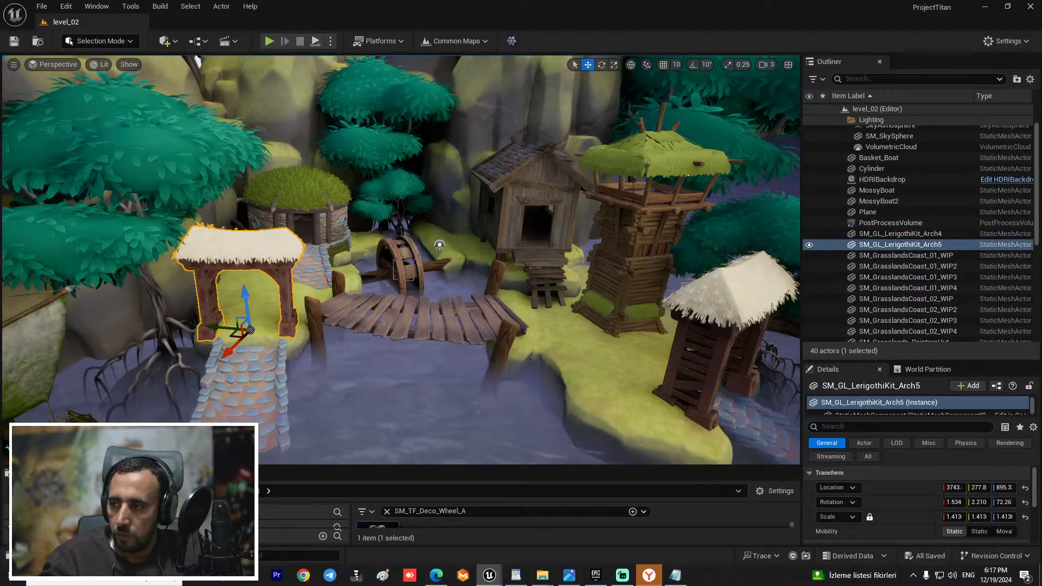
{"action": "left_click_drag", "start_coordinate": [418, 210], "coordinate": [380, 217]}
{"action": "right_click_drag", "start_coordinate": [400, 228], "coordinate": [363, 262]}
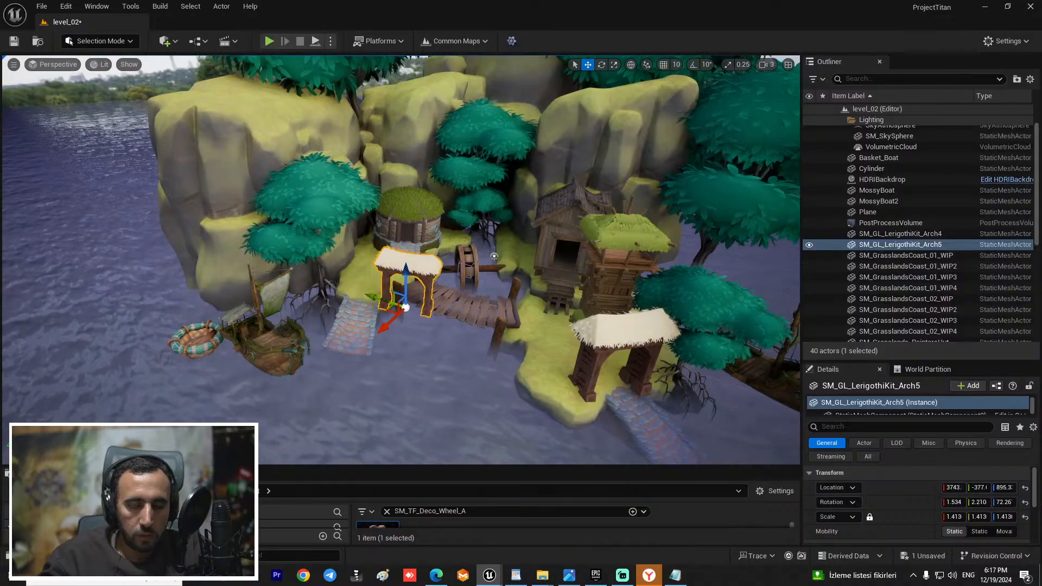
{"action": "key", "text": "ctrl+z"}
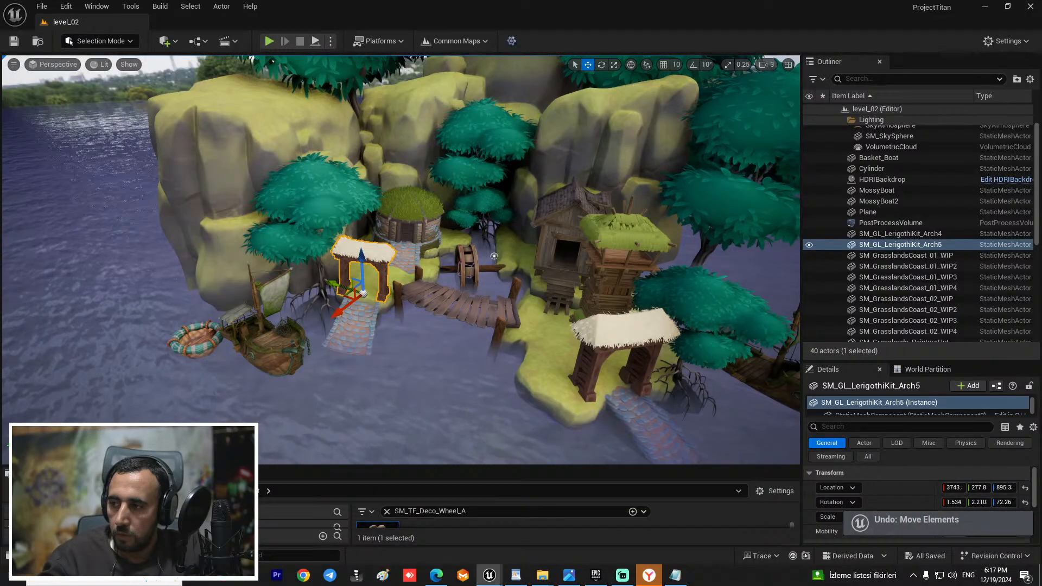
Step: Paste the SM_Marshland_FH_Lantern4 lantern, move it to the thatched arch and enlarge it to a scale of about 2.27
{"action": "mouse_move", "coordinate": [362, 293]}
{"action": "right_mouse_down"}
{"action": "mouse_move", "coordinate": [356, 337]}
{"action": "mouse_move", "coordinate": [364, 273]}
{"action": "right_mouse_up"}
{"action": "key", "text": "ctrl+v"}
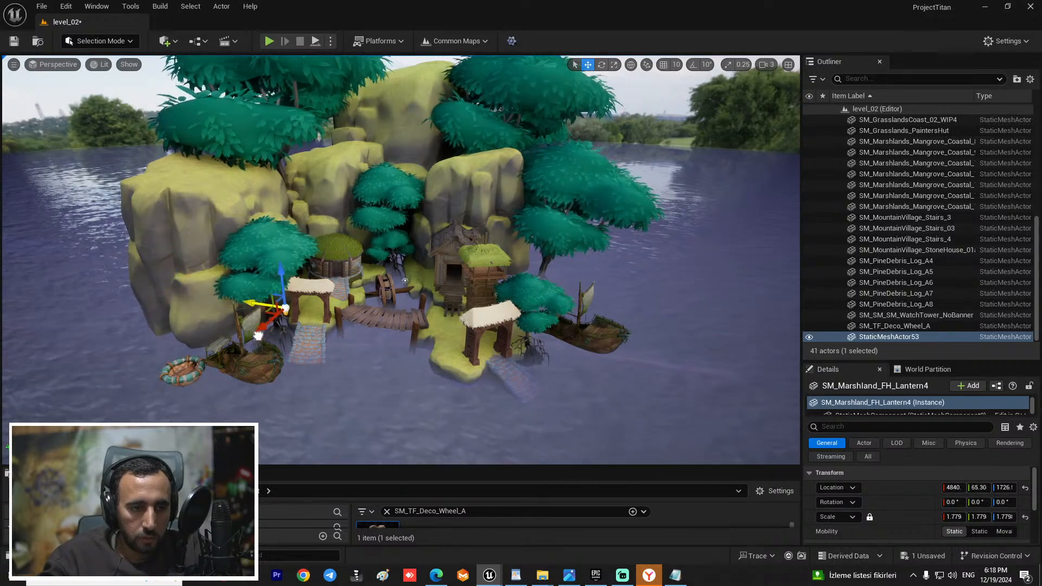
{"action": "right_click_drag", "start_coordinate": [431, 372], "coordinate": [367, 390]}
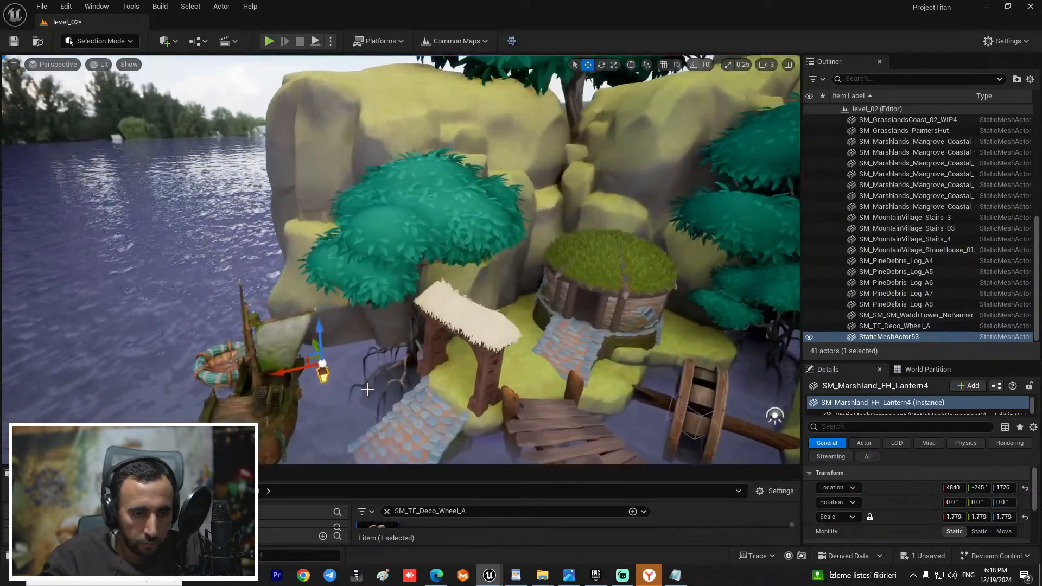
{"action": "left_click_drag", "start_coordinate": [399, 356], "coordinate": [424, 351]}
{"action": "right_click_drag", "start_coordinate": [424, 351], "coordinate": [394, 314]}
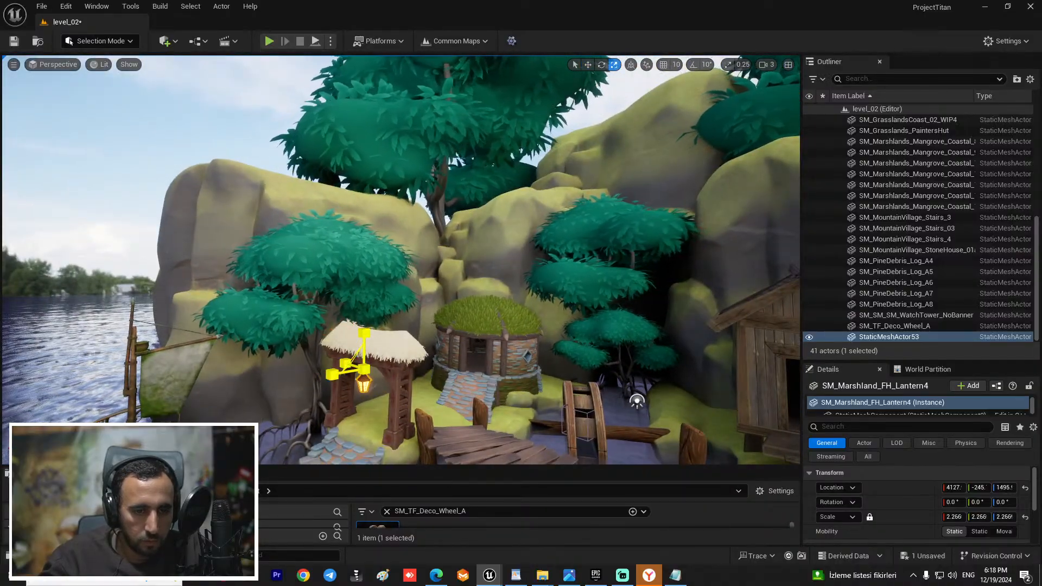
Step: Scale the lantern to about 2.24 and hang it under the arch beam beside the bridge-side pillar
{"action": "right_click_drag", "start_coordinate": [458, 382], "coordinate": [424, 410]}
{"action": "left_click_drag", "start_coordinate": [380, 241], "coordinate": [393, 240]}
{"action": "right_click_drag", "start_coordinate": [393, 240], "coordinate": [523, 318]}
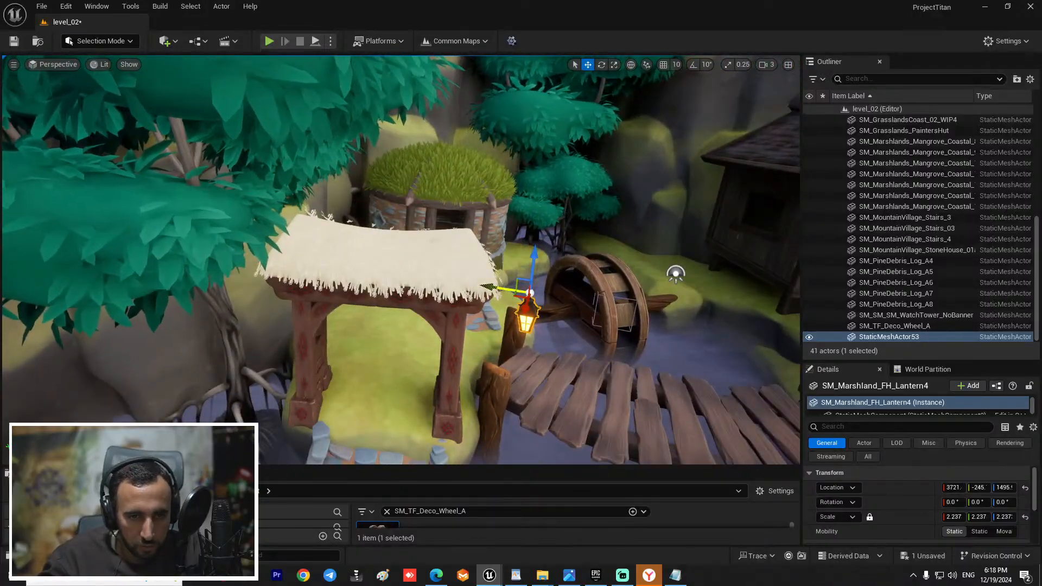
{"action": "left_click_drag", "start_coordinate": [403, 286], "coordinate": [398, 285]}
{"action": "mouse_move", "coordinate": [397, 285]}
{"action": "right_mouse_down"}
{"action": "mouse_move", "coordinate": [393, 413]}
{"action": "mouse_move", "coordinate": [399, 293]}
{"action": "right_mouse_up"}
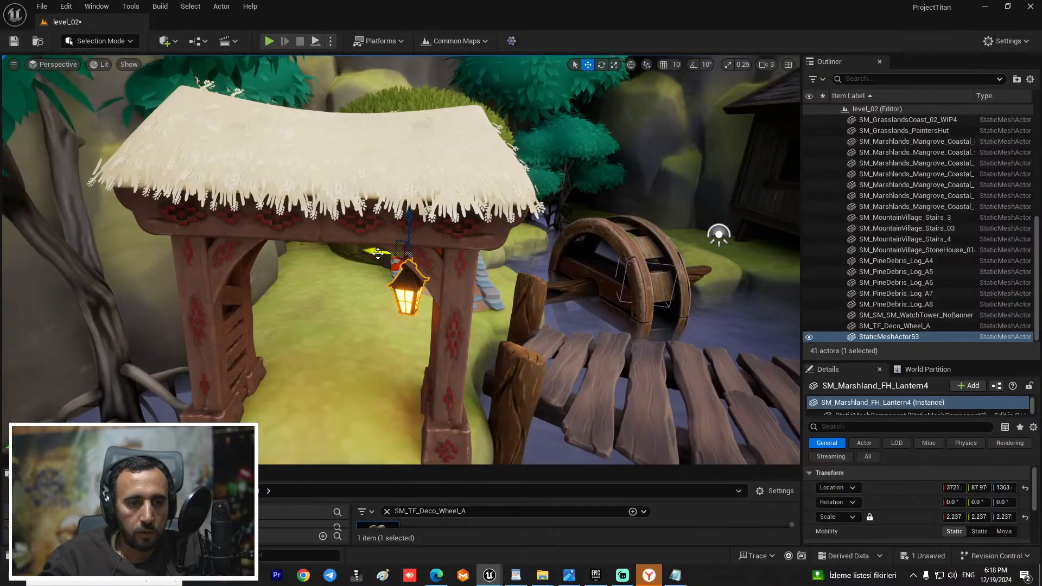
Step: Copy the lantern to the opposite pillar under the arch beam and save level_02
{"action": "left_click_drag", "start_coordinate": [355, 251], "coordinate": [261, 244], "text": "alt"}
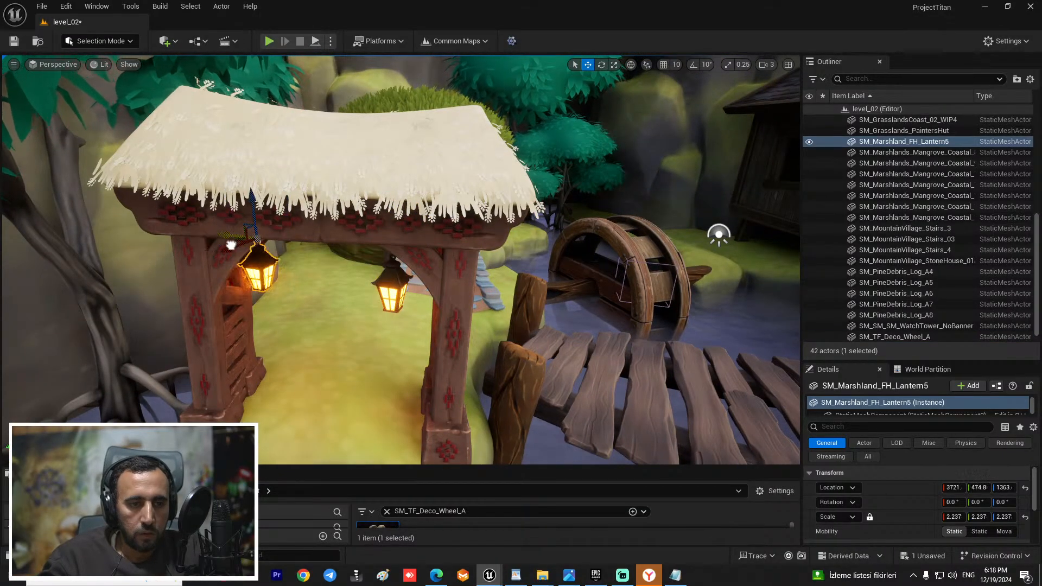
{"action": "right_click_drag", "start_coordinate": [283, 283], "coordinate": [335, 288]}
{"action": "key", "text": "ctrl+s"}
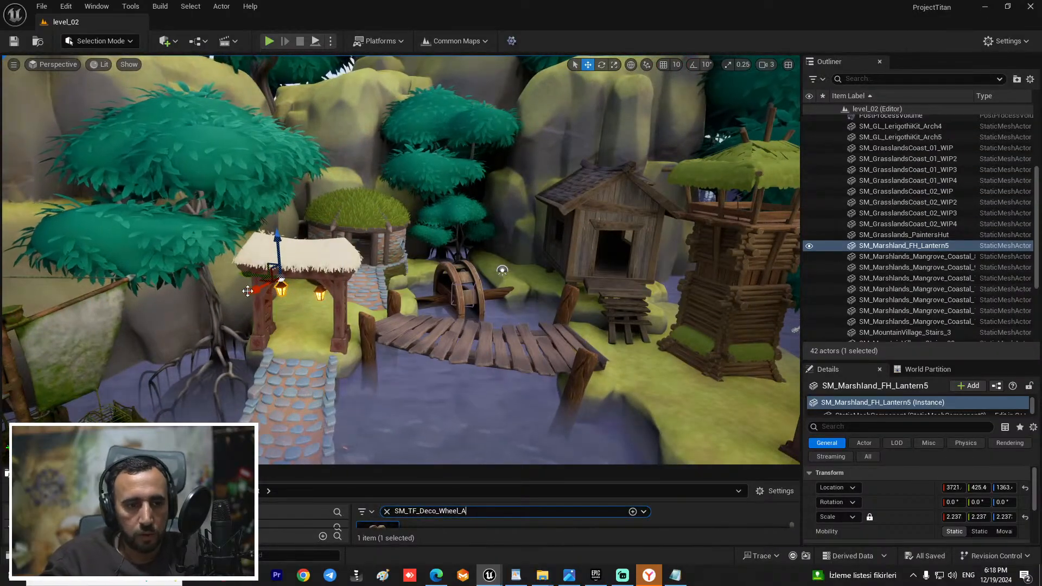
Step: Delete the lantern hanging beside the arch's bridge-side pillar
{"action": "key", "text": "Delete"}
{"action": "scroll", "coordinate": [869, 218], "scroll_direction": "up", "scroll_amount": 5}
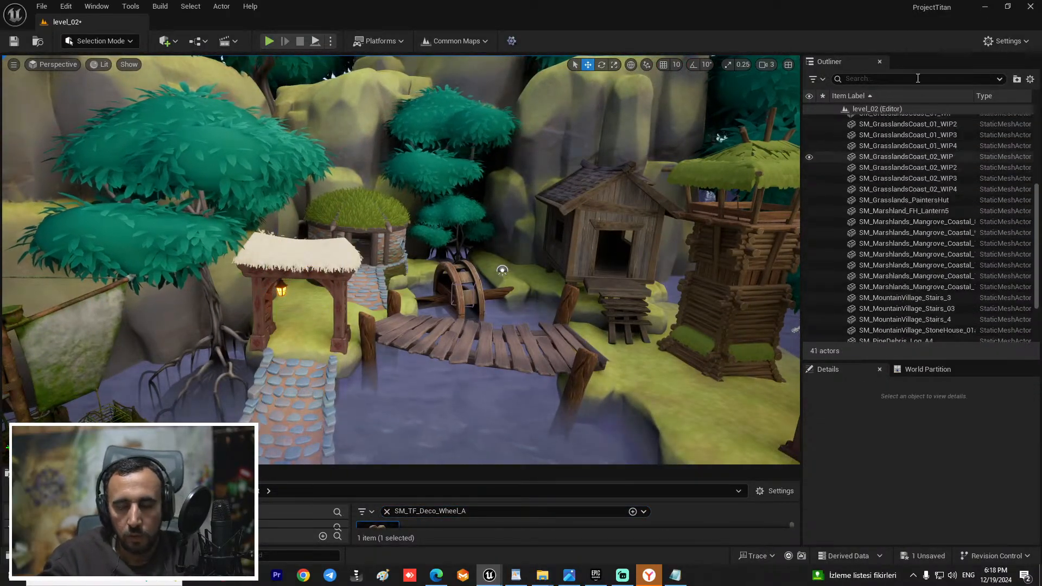
Step: Save level_02 and set the HDRIBackdrop intensity to 0
{"action": "key", "text": "ctrl+s"}
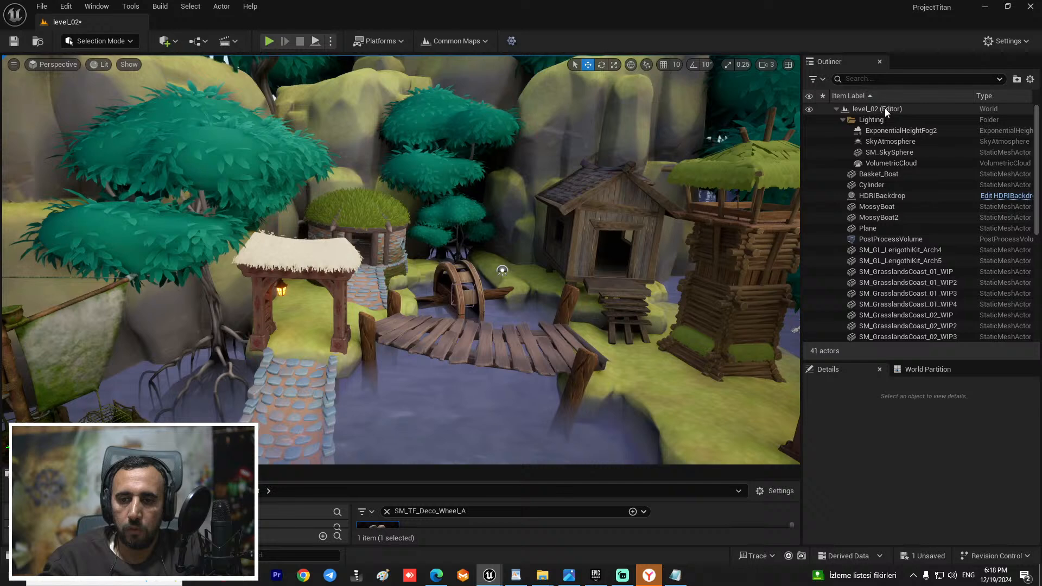
{"action": "left_click", "coordinate": [898, 196]}
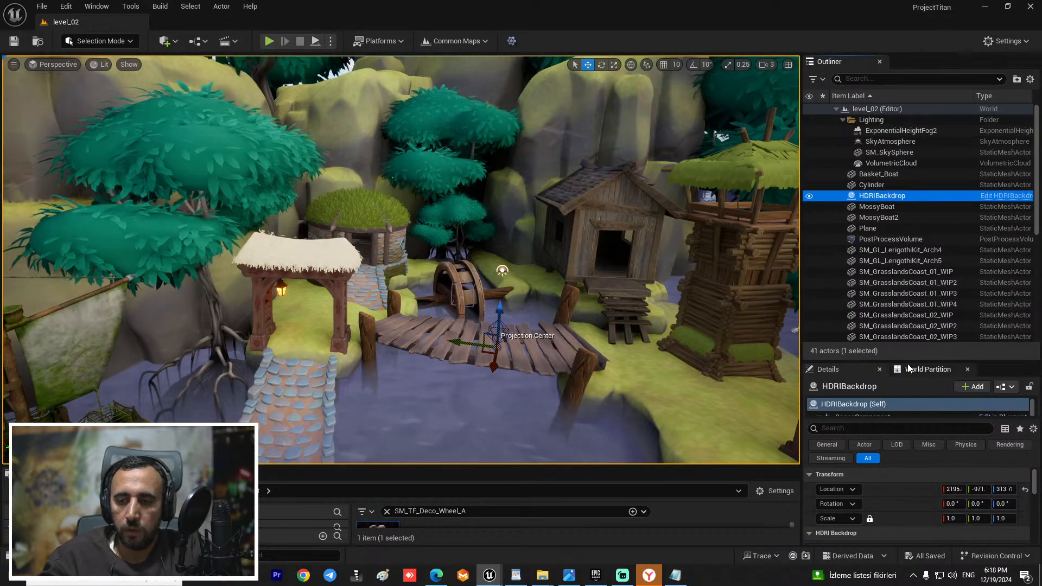
{"action": "left_click_drag", "start_coordinate": [908, 361], "coordinate": [917, 155]}
{"action": "left_click", "coordinate": [969, 420]}
{"action": "type", "text": "0"}
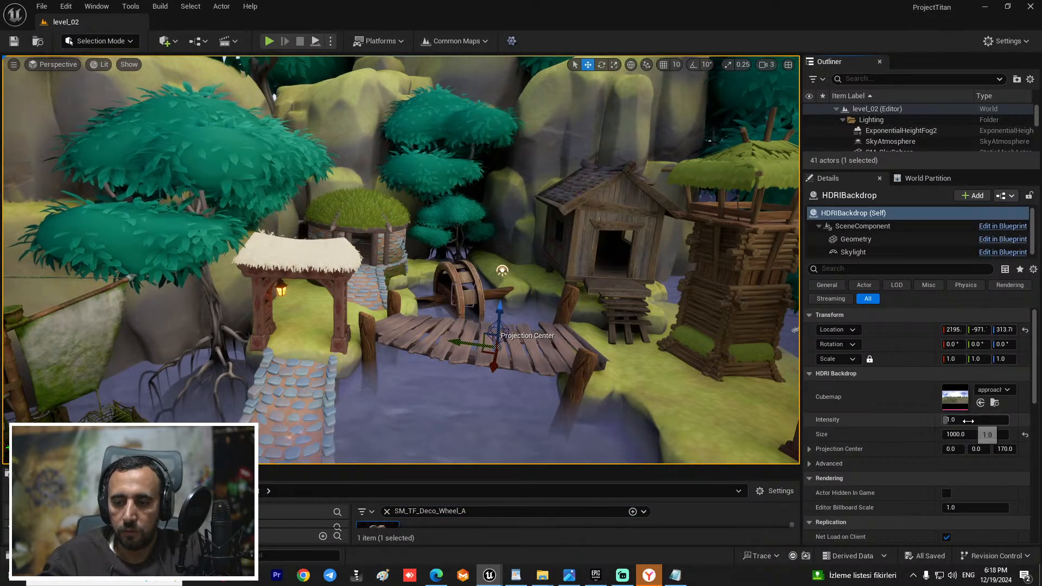
{"action": "key", "text": "Return"}
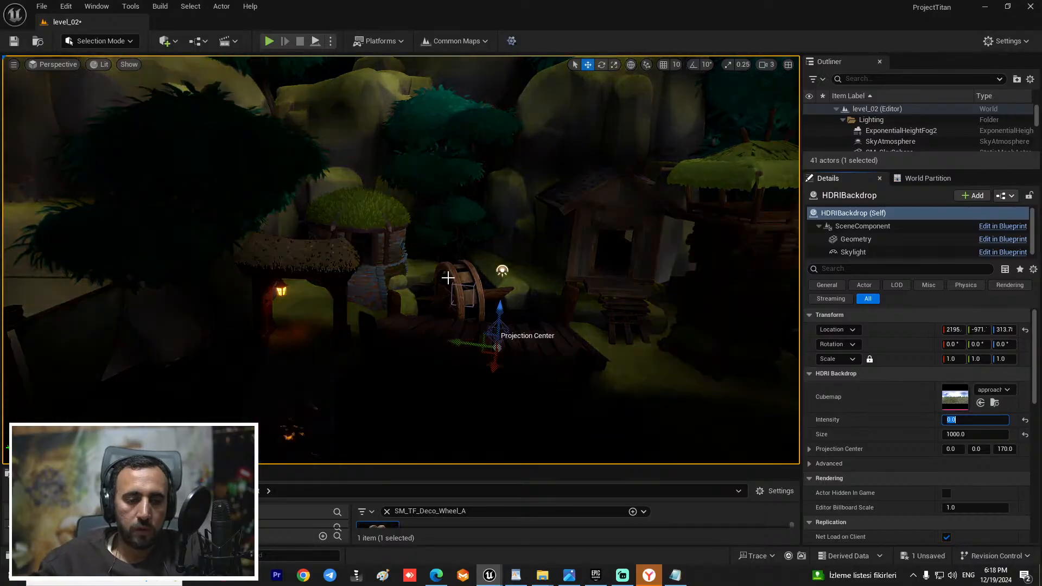
Step: Copy the remaining lantern under the thatched arch to the opposite, bridge-side pillar
{"action": "key", "text": "w"}
{"action": "mouse_move", "coordinate": [460, 228]}
{"action": "right_mouse_down"}
{"action": "mouse_move", "coordinate": [413, 255]}
{"action": "mouse_move", "coordinate": [375, 260]}
{"action": "mouse_move", "coordinate": [444, 235]}
{"action": "right_mouse_up"}
{"action": "key", "text": "s"}
{"action": "key", "text": "w"}
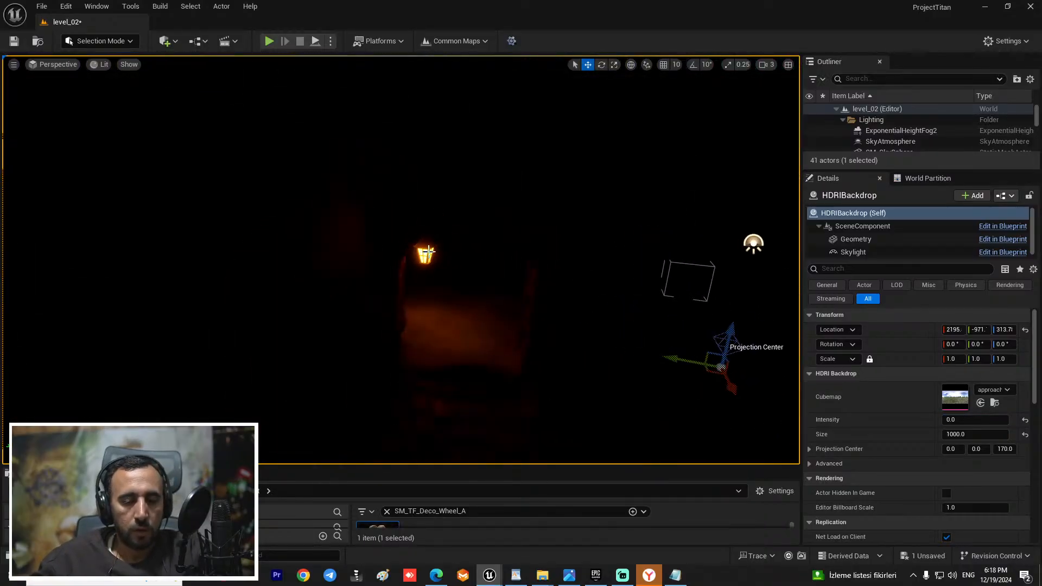
{"action": "left_click", "coordinate": [428, 253]}
{"action": "left_click_drag", "start_coordinate": [382, 226], "coordinate": [470, 254], "text": "alt"}
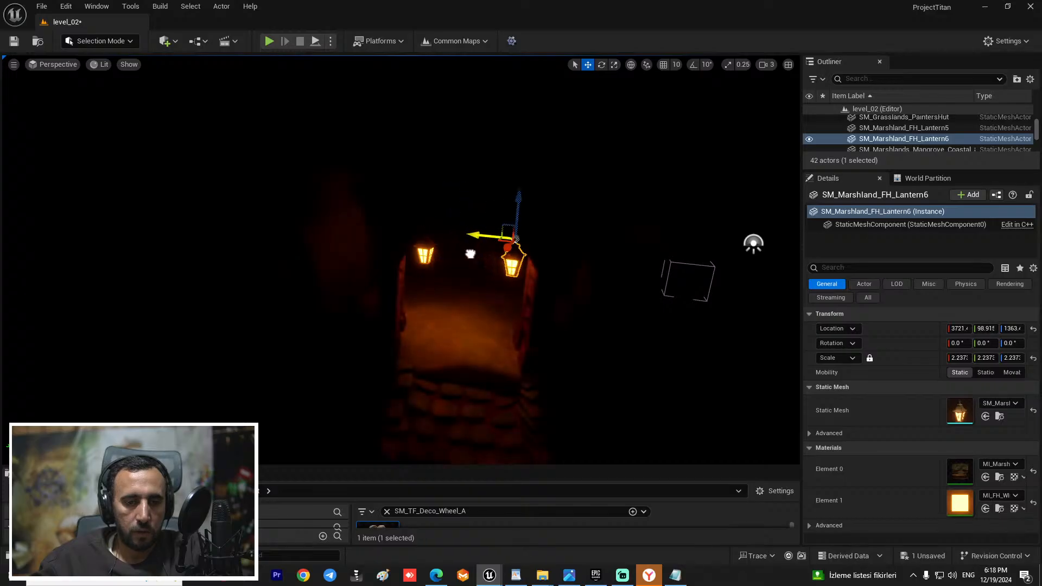
Step: Filter the Outliner for "hdr" and set the HDRIBackdrop intensity to 0.2
{"action": "left_click", "coordinate": [859, 82]}
{"action": "type", "text": "hdr"}
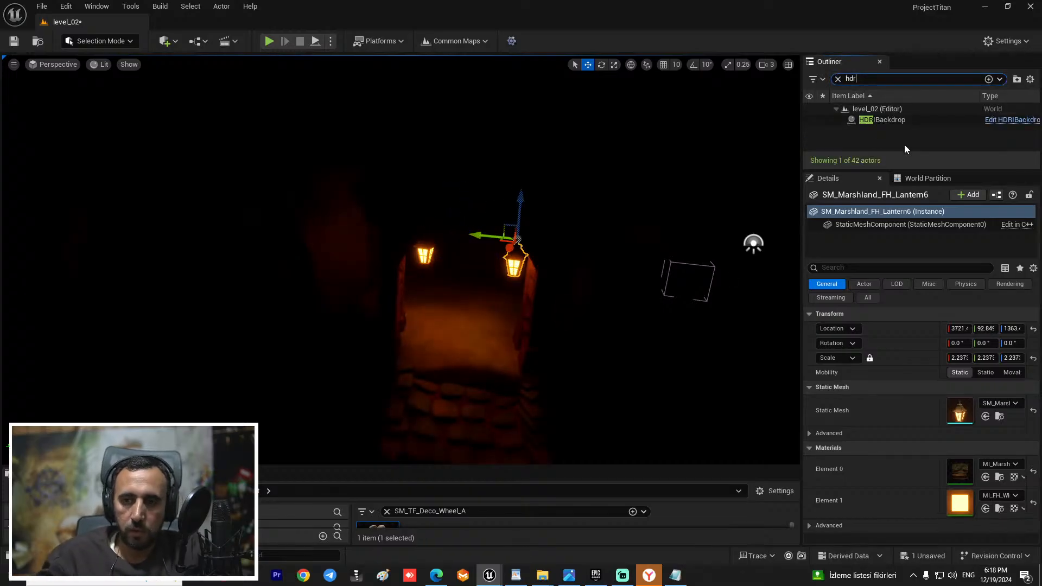
{"action": "left_click", "coordinate": [872, 120]}
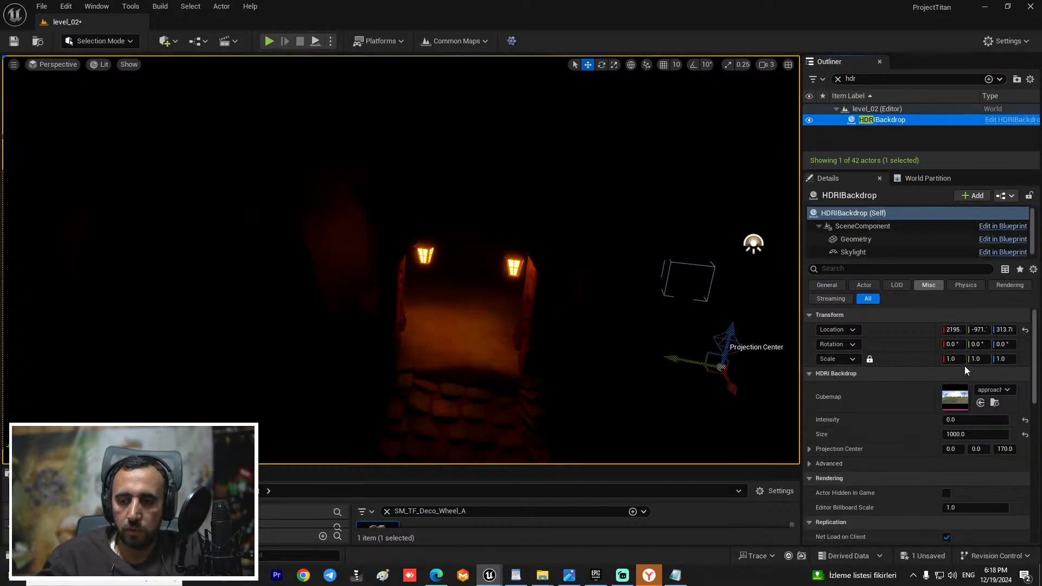
{"action": "left_click", "coordinate": [969, 435]}
{"action": "key", "text": "Return"}
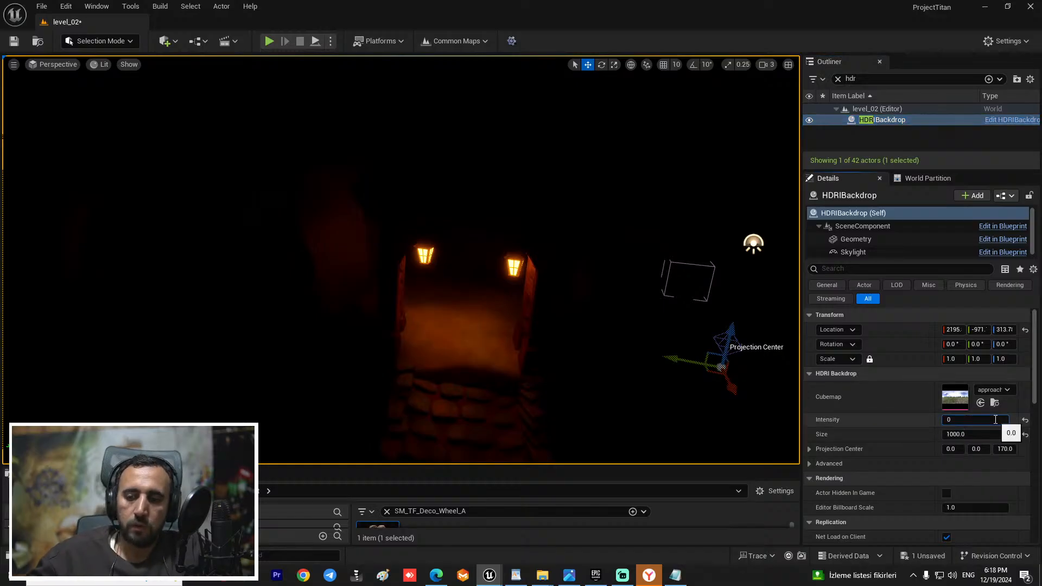
{"action": "key", "text": "Return"}
Step: Raise the arch's bridge-side lantern to the beam and shift both arch lanterns inward from the pillars
{"action": "right_click_drag", "start_coordinate": [491, 223], "coordinate": [467, 201]}
{"action": "left_click", "coordinate": [402, 147]}
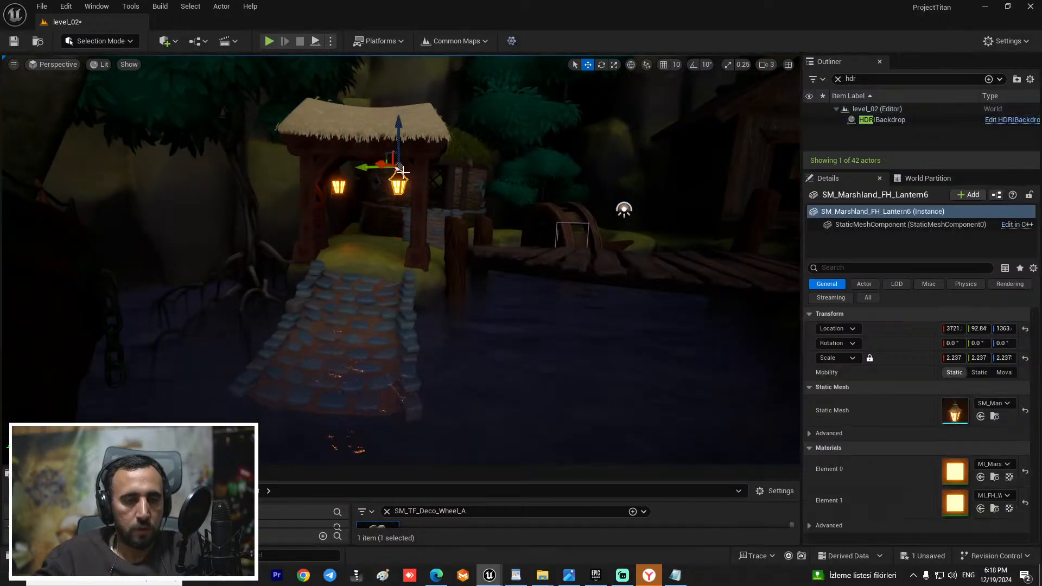
{"action": "left_click_drag", "start_coordinate": [402, 147], "coordinate": [398, 135]}
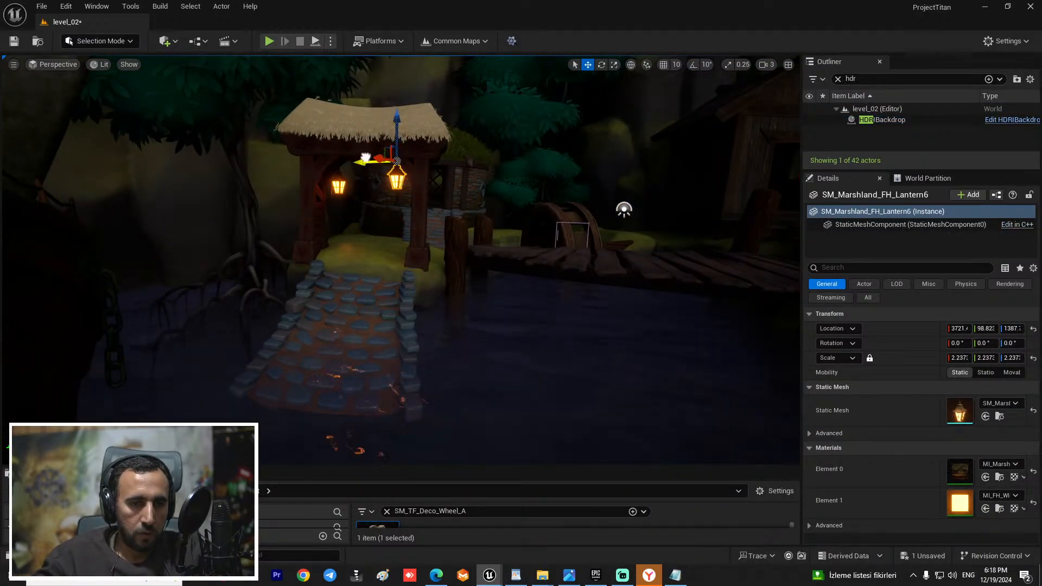
{"action": "left_click", "coordinate": [339, 179]}
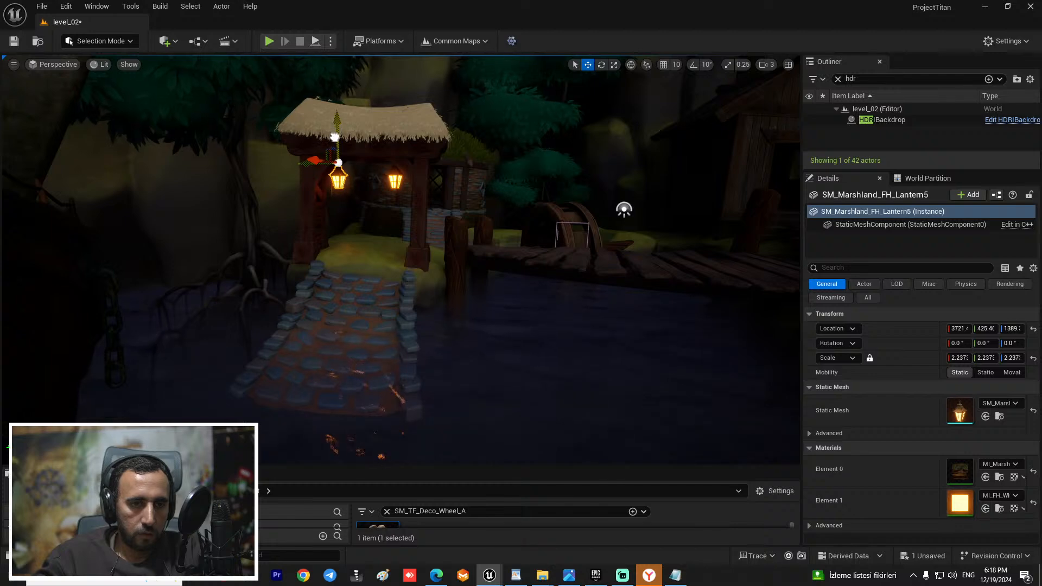
Step: Copy an arch lantern to the grass-roofed watchtower's front corner, near the platform
{"action": "right_click_drag", "start_coordinate": [355, 185], "coordinate": [391, 176]}
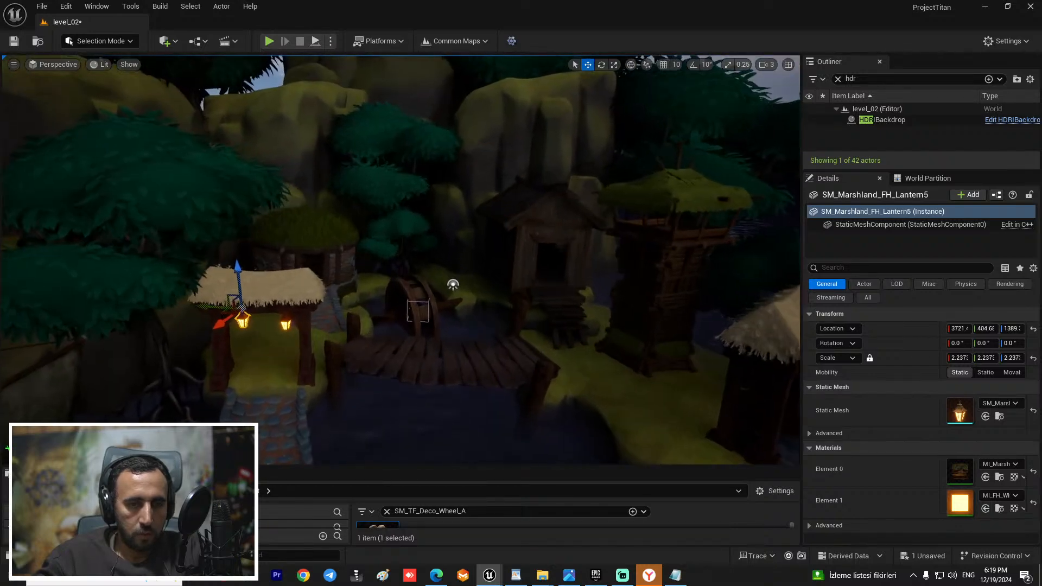
{"action": "left_click_drag", "start_coordinate": [200, 309], "coordinate": [713, 199], "text": "alt"}
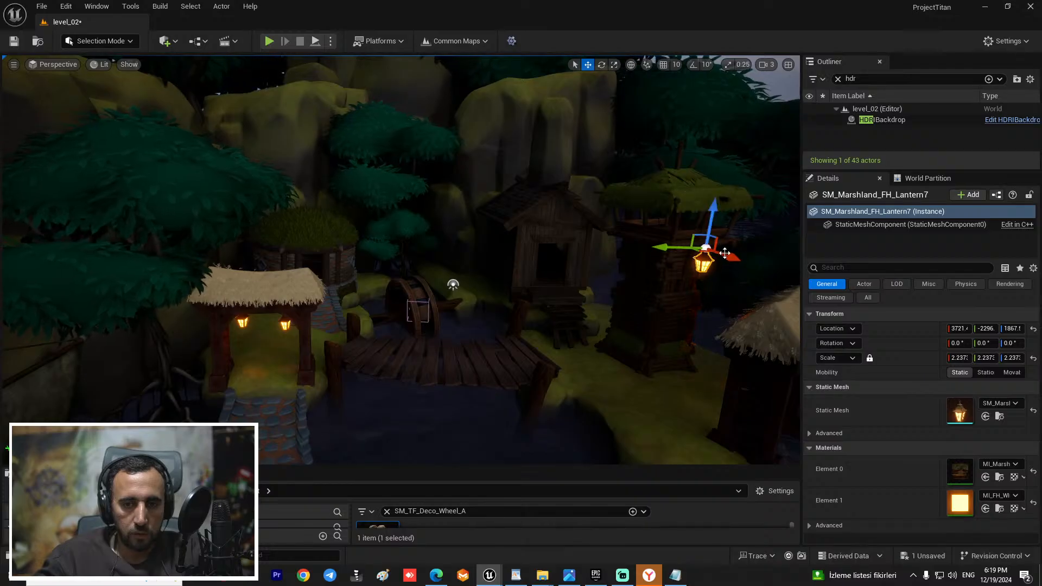
{"action": "left_click_drag", "start_coordinate": [726, 254], "coordinate": [705, 235]}
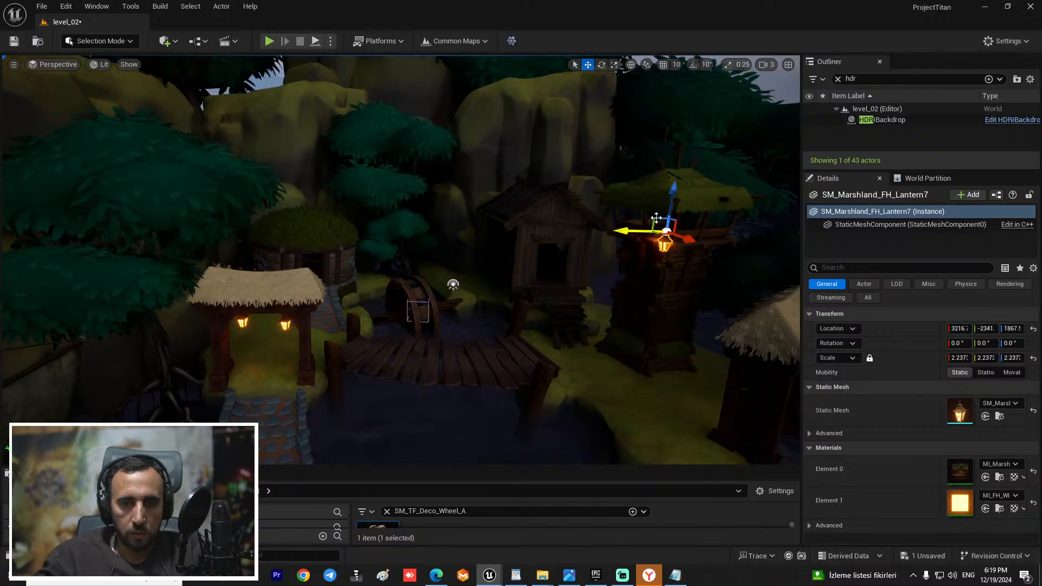
{"action": "left_click_drag", "start_coordinate": [672, 201], "coordinate": [673, 188]}
Step: Raise the watchtower lantern to a height of about 2051 and hang it under the front roof edge
{"action": "key", "text": "f"}
{"action": "right_click_drag", "start_coordinate": [768, 209], "coordinate": [477, 219]}
{"action": "key", "text": "f"}
{"action": "left_click_drag", "start_coordinate": [536, 160], "coordinate": [535, 139]}
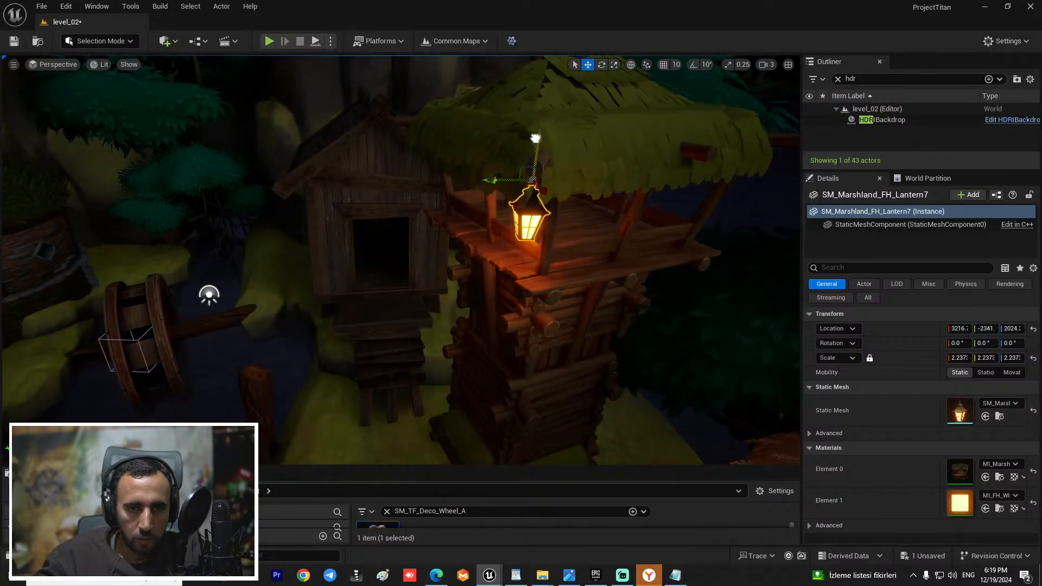
{"action": "right_click_drag", "start_coordinate": [535, 139], "coordinate": [556, 149]}
{"action": "scroll", "coordinate": [510, 147], "scroll_direction": "down", "scroll_amount": 3}
{"action": "left_click_drag", "start_coordinate": [484, 174], "coordinate": [464, 194]}
Step: Copy the watchtower lantern along the roof edge to the other front corner
{"action": "right_click_drag", "start_coordinate": [464, 193], "coordinate": [477, 249]}
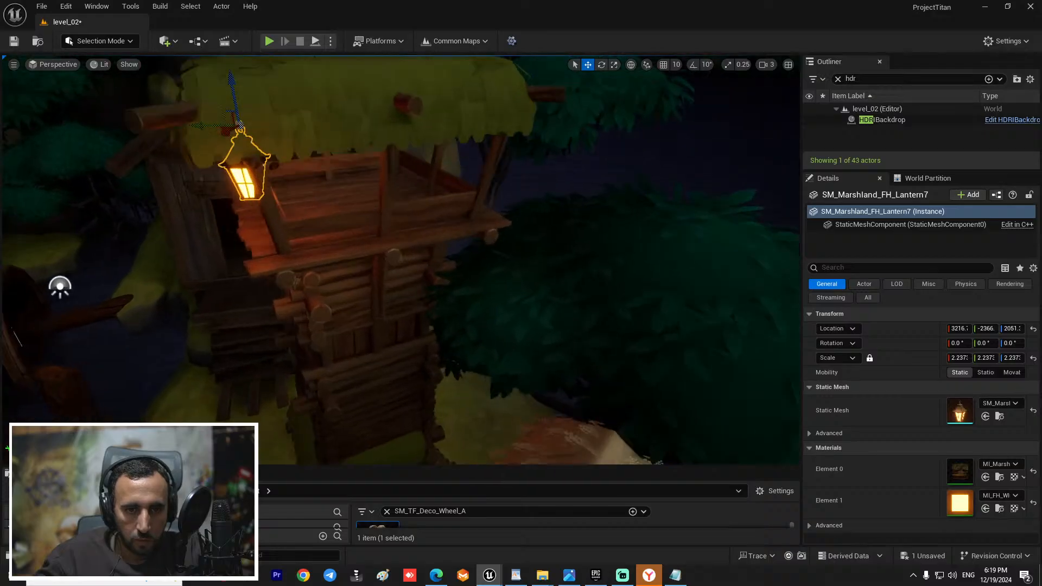
{"action": "key", "text": "f"}
{"action": "left_click_drag", "start_coordinate": [477, 249], "coordinate": [484, 258], "text": "alt"}
{"action": "scroll", "coordinate": [484, 258], "scroll_direction": "down", "scroll_amount": 5}
{"action": "right_click_drag", "start_coordinate": [366, 219], "coordinate": [341, 295]}
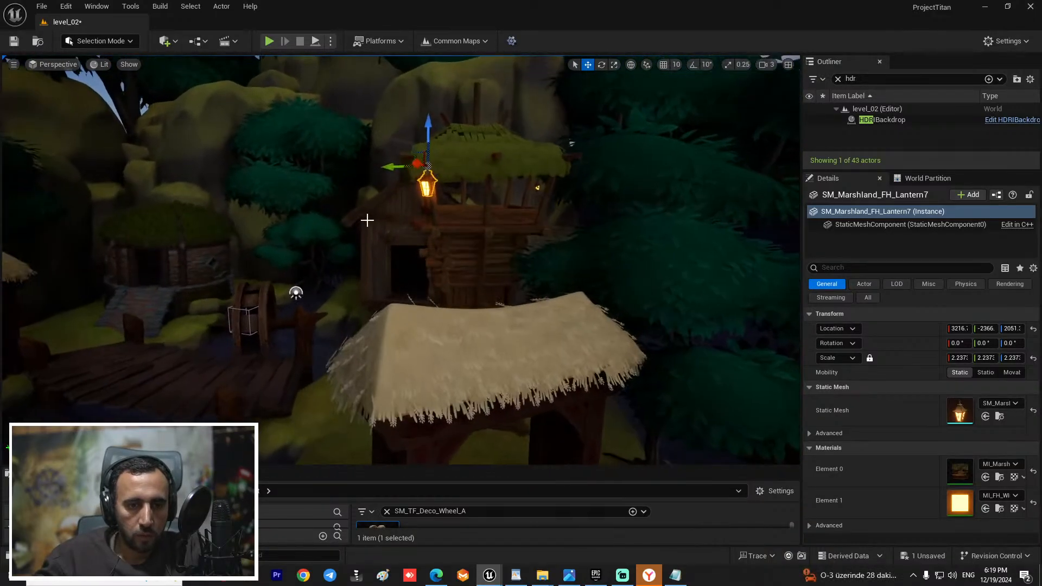
{"action": "left_click_drag", "start_coordinate": [459, 173], "coordinate": [510, 173]}
Step: Copy a third lantern to the watchtower and hang it under the roof corner facing the wooden hut
{"action": "right_click_drag", "start_coordinate": [511, 173], "coordinate": [579, 255]}
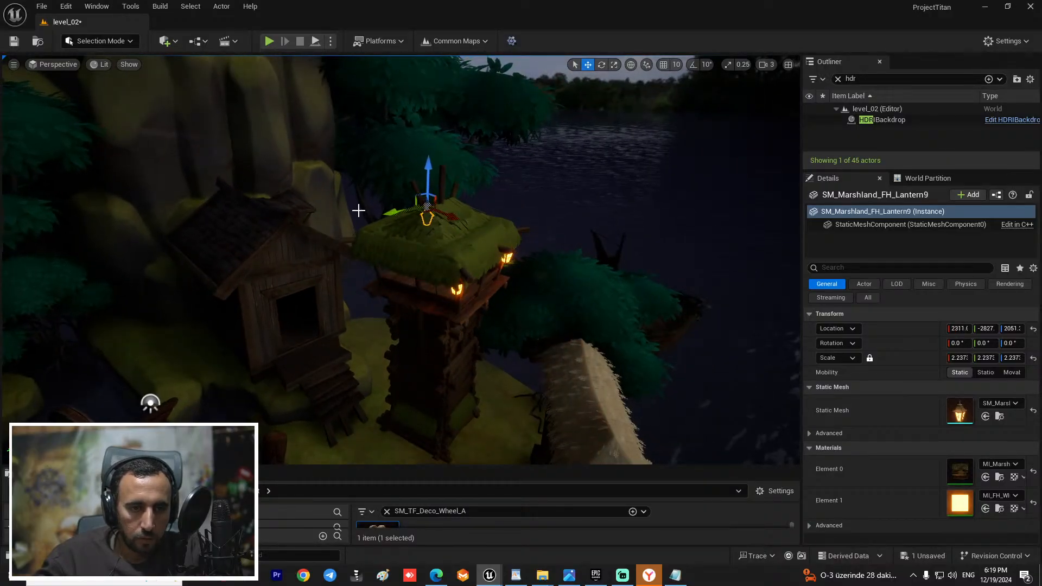
{"action": "left_click_drag", "start_coordinate": [384, 212], "coordinate": [337, 235]}
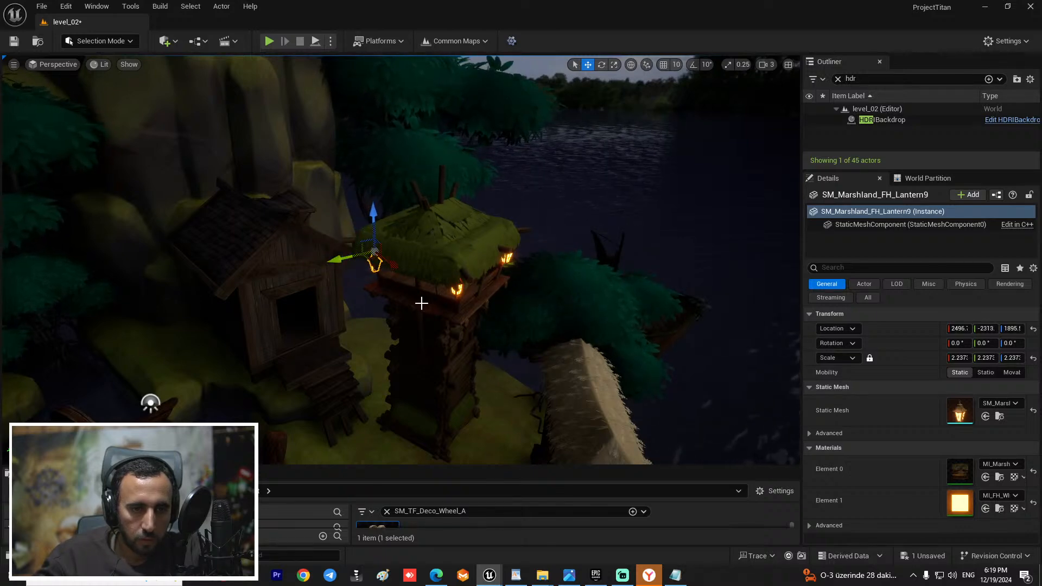
{"action": "right_click_drag", "start_coordinate": [422, 303], "coordinate": [422, 283]}
{"action": "key", "text": "f"}
{"action": "left_click_drag", "start_coordinate": [422, 282], "coordinate": [391, 261], "text": "alt"}
{"action": "right_click_drag", "start_coordinate": [391, 260], "coordinate": [348, 261], "text": "alt"}
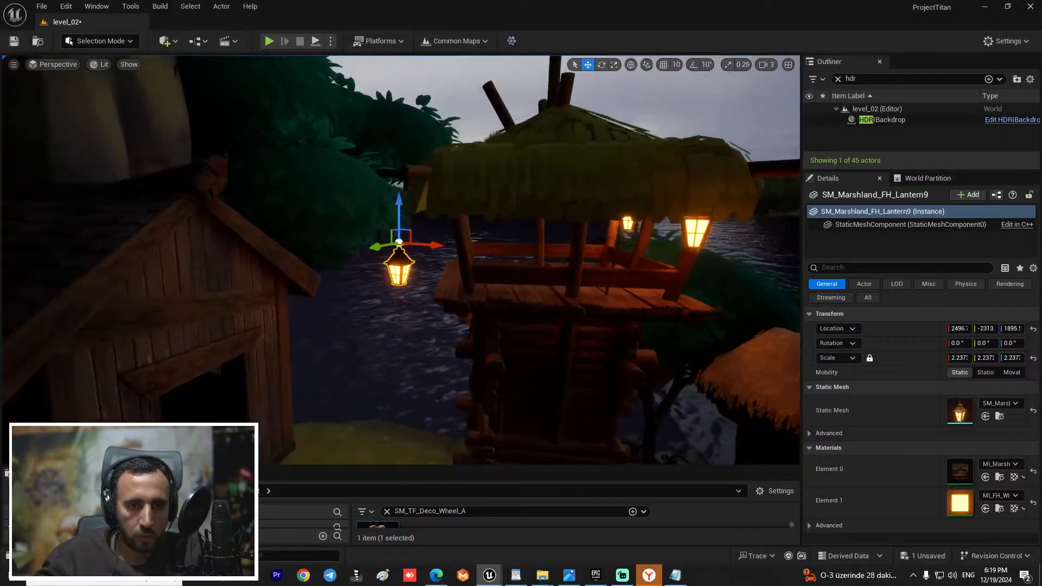
{"action": "left_click_drag", "start_coordinate": [427, 246], "coordinate": [470, 256]}
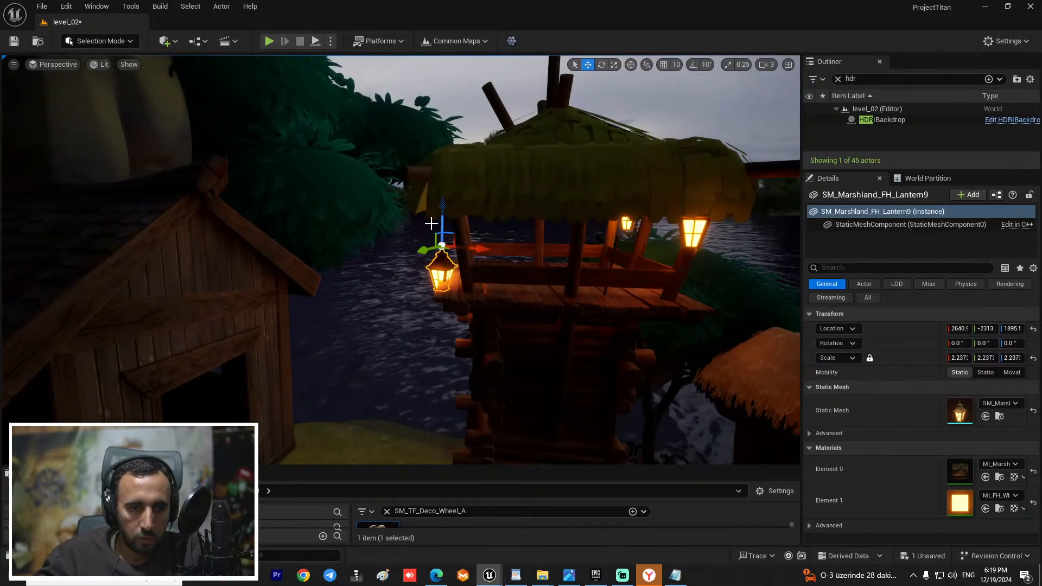
{"action": "left_click_drag", "start_coordinate": [443, 213], "coordinate": [446, 185]}
Step: Copy a watchtower lantern to the wooden hut and position it at the front roof gable
{"action": "right_click_drag", "start_coordinate": [446, 185], "coordinate": [459, 264]}
{"action": "key", "text": "s"}
{"action": "key", "text": "w"}
{"action": "key", "text": "e"}
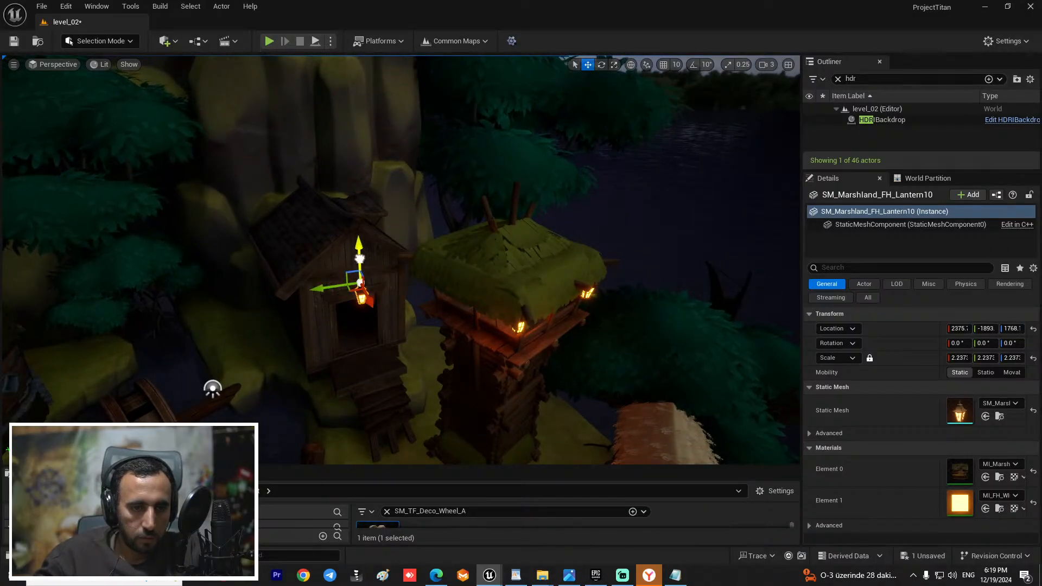
{"action": "key", "text": "f"}
{"action": "key", "text": "a"}
{"action": "right_click_drag", "start_coordinate": [407, 319], "coordinate": [488, 326]}
{"action": "key", "text": "s"}
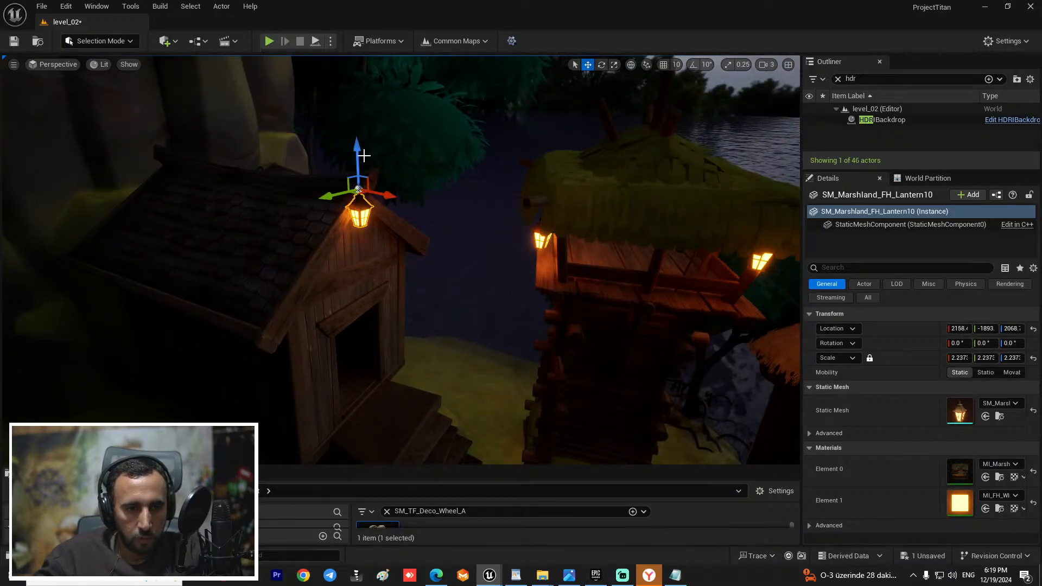
Step: Lower the gable lantern below the roof peak and enlarge it uniformly to a scale of about 2.96
{"action": "key", "text": "f"}
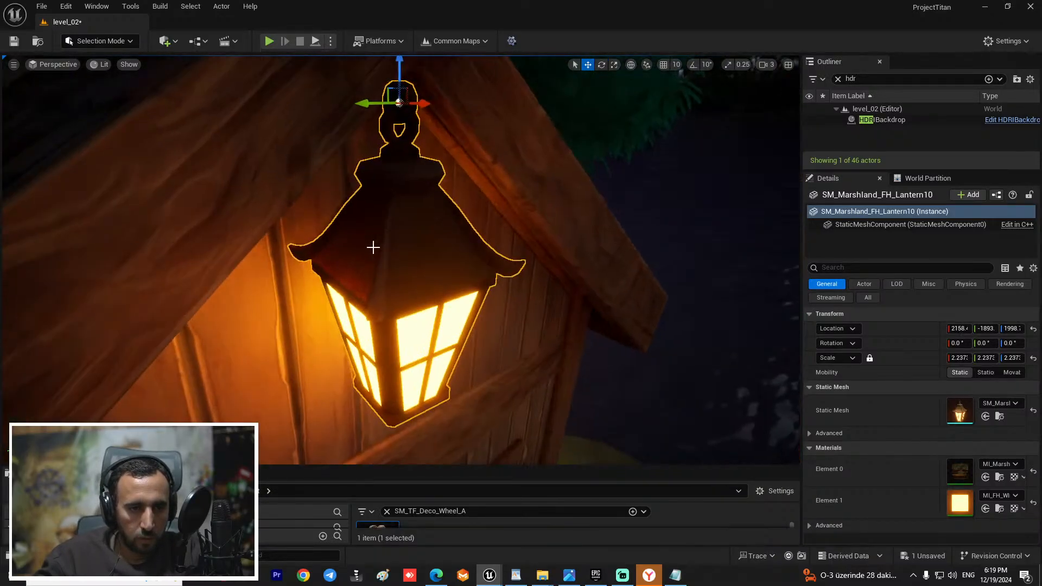
{"action": "left_click_drag", "start_coordinate": [404, 103], "coordinate": [392, 151]}
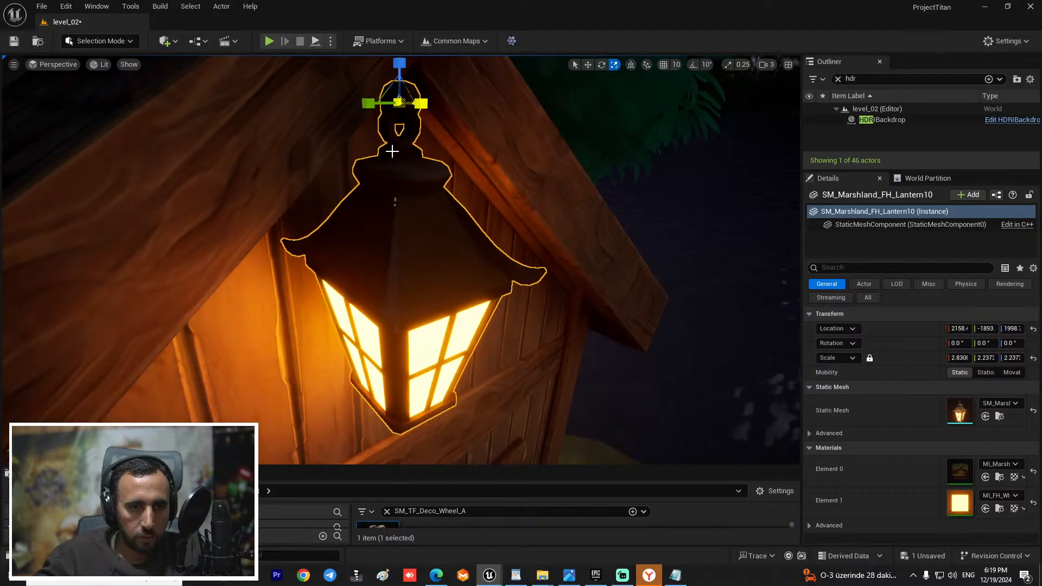
{"action": "key", "text": "ctrl+z"}
{"action": "scroll", "coordinate": [411, 207], "scroll_direction": "down", "scroll_amount": 8}
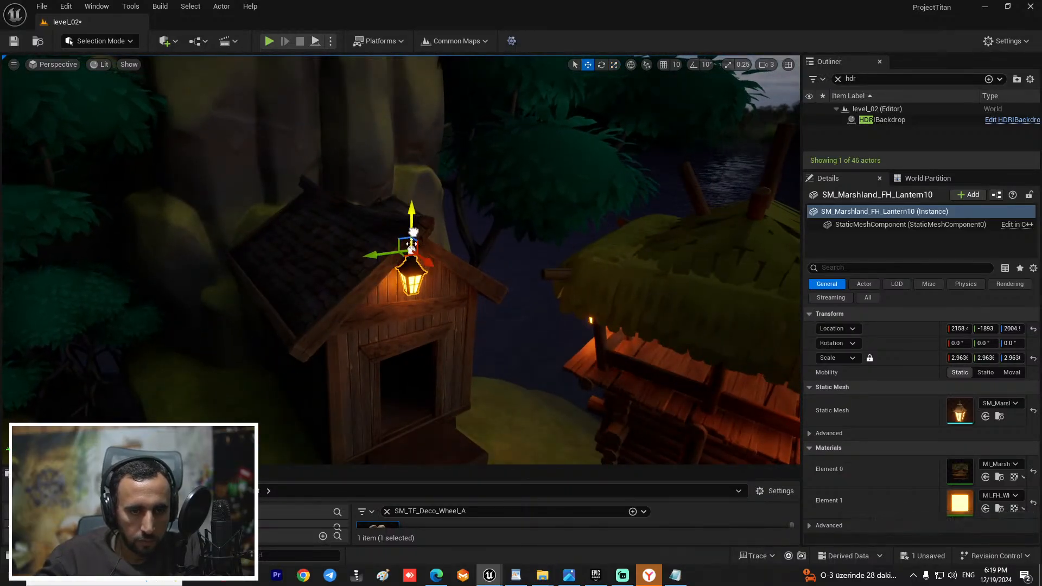
Step: Copy the gable lantern to the hut's front corner on the water-wheel side and set it back beneath the eave
{"action": "scroll", "coordinate": [411, 243], "scroll_direction": "down", "scroll_amount": 4}
{"action": "left_click_drag", "start_coordinate": [421, 223], "coordinate": [421, 247], "text": "alt"}
{"action": "left_click_drag", "start_coordinate": [393, 280], "coordinate": [342, 289]}
{"action": "mouse_move", "coordinate": [392, 343]}
{"action": "right_mouse_down"}
{"action": "mouse_move", "coordinate": [489, 343]}
{"action": "mouse_move", "coordinate": [391, 343]}
{"action": "right_mouse_up"}
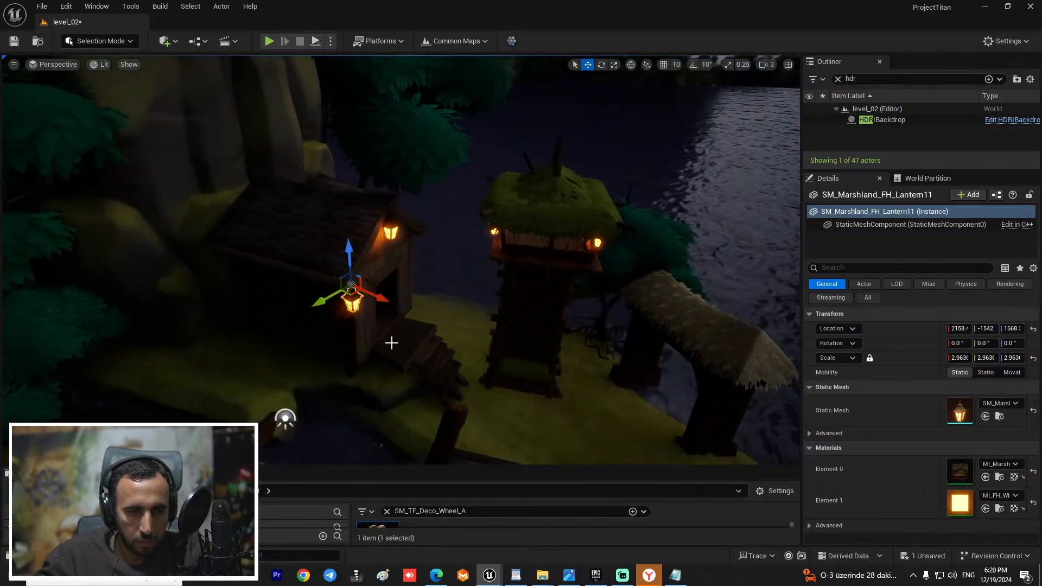
{"action": "key", "text": "f"}
{"action": "left_click_drag", "start_coordinate": [392, 343], "coordinate": [392, 293], "text": "alt"}
{"action": "scroll", "coordinate": [498, 291], "scroll_direction": "down", "scroll_amount": 5}
{"action": "right_click_drag", "start_coordinate": [497, 291], "coordinate": [483, 309]}
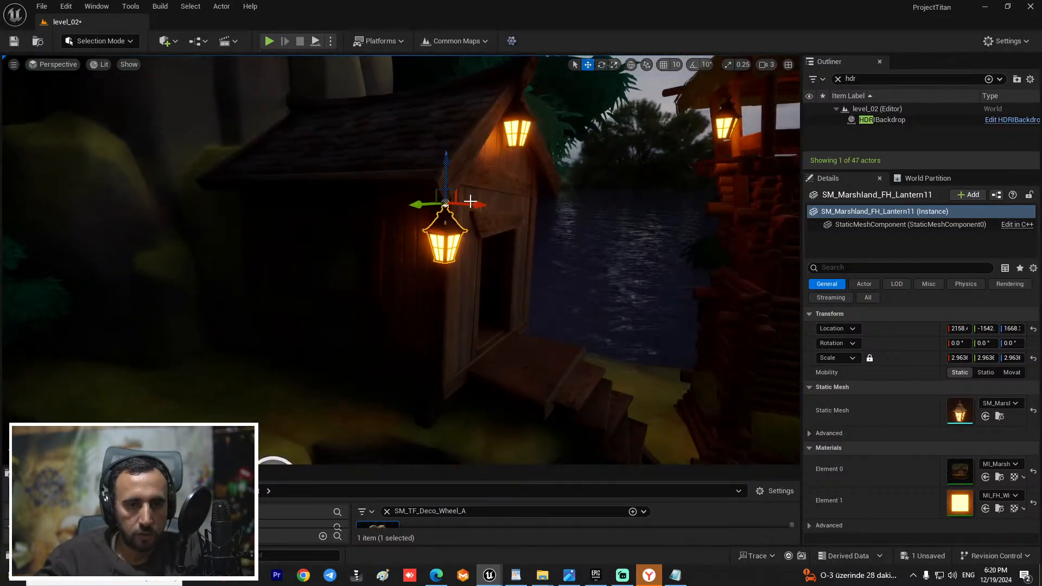
{"action": "left_click_drag", "start_coordinate": [470, 201], "coordinate": [446, 202]}
Step: Copy the hut's corner lantern to the opposite front corner, facing the watchtower
{"action": "mouse_move", "coordinate": [495, 260]}
{"action": "right_mouse_down"}
{"action": "mouse_move", "coordinate": [434, 288]}
{"action": "mouse_move", "coordinate": [495, 260]}
{"action": "right_mouse_up"}
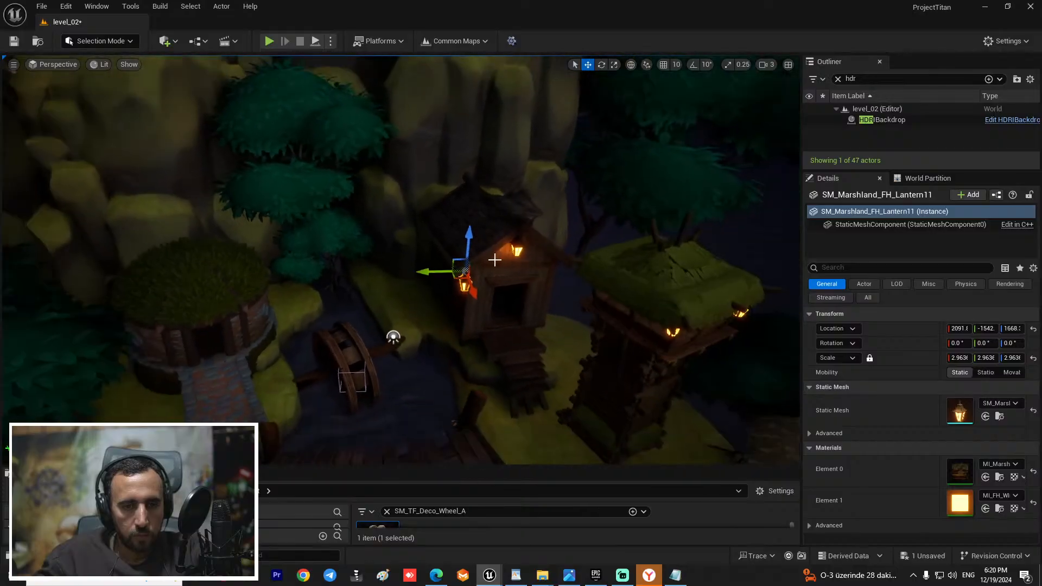
{"action": "mouse_move", "coordinate": [584, 316]}
{"action": "right_mouse_down"}
{"action": "mouse_move", "coordinate": [608, 316]}
{"action": "mouse_move", "coordinate": [585, 316]}
{"action": "right_mouse_up"}
{"action": "left_click_drag", "start_coordinate": [617, 263], "coordinate": [609, 260]}
{"action": "right_click_drag", "start_coordinate": [609, 260], "coordinate": [616, 236]}
{"action": "mouse_move", "coordinate": [615, 311]}
{"action": "right_mouse_down"}
{"action": "mouse_move", "coordinate": [595, 307]}
{"action": "mouse_move", "coordinate": [615, 311]}
{"action": "right_mouse_up"}
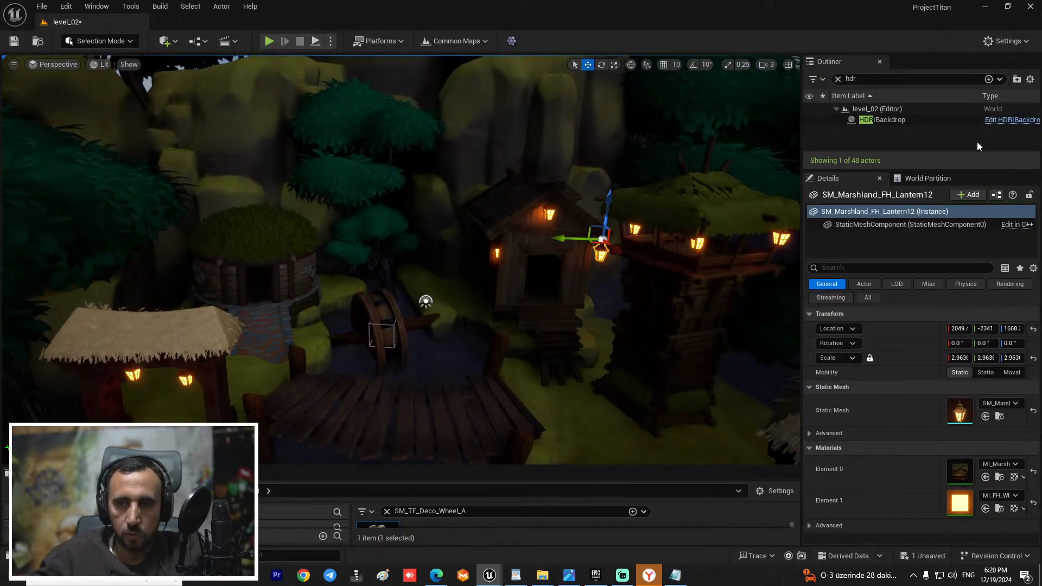
Step: Set the HDRIBackdrop intensity to 0.3
{"action": "left_click", "coordinate": [888, 120]}
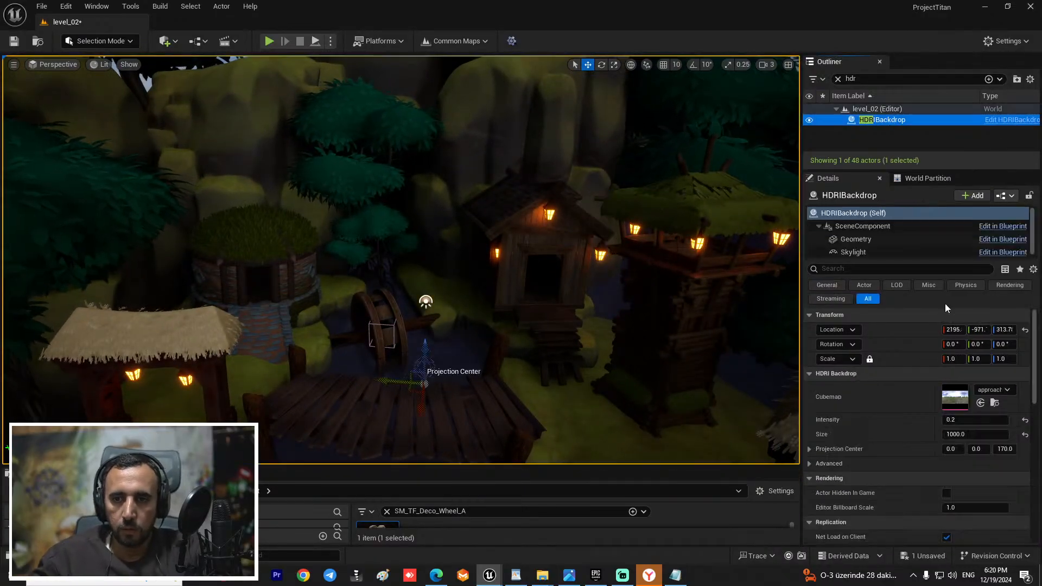
{"action": "left_click", "coordinate": [960, 424]}
{"action": "type", "text": "0.3"}
{"action": "key", "text": "Return"}
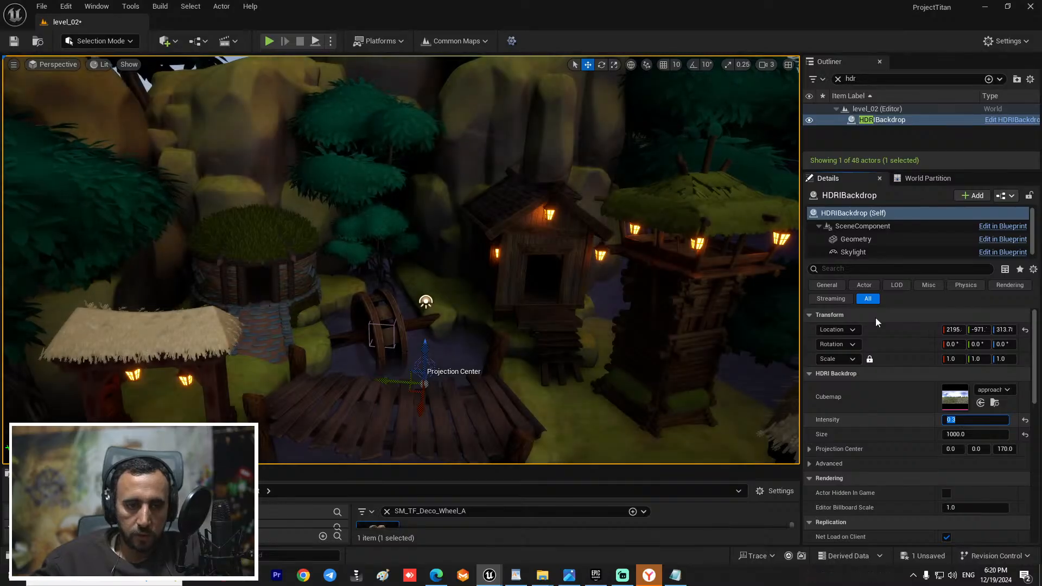
Step: Copy the hut's gable lantern to the round grass-roofed stone house and hang it inside the doorway beneath the lintel
{"action": "right_click_drag", "start_coordinate": [652, 271], "coordinate": [608, 271]}
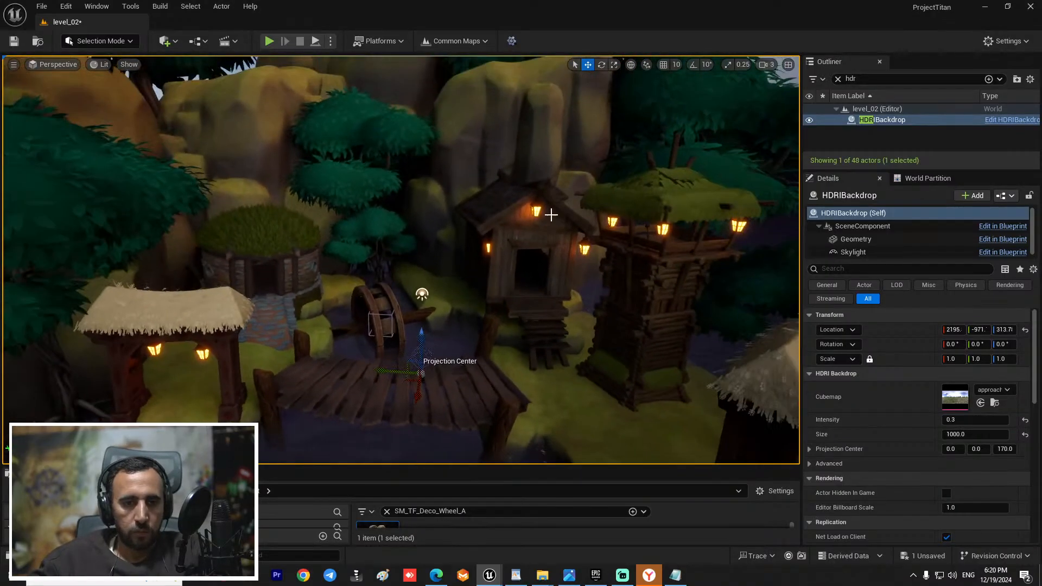
{"action": "left_click", "coordinate": [542, 222]}
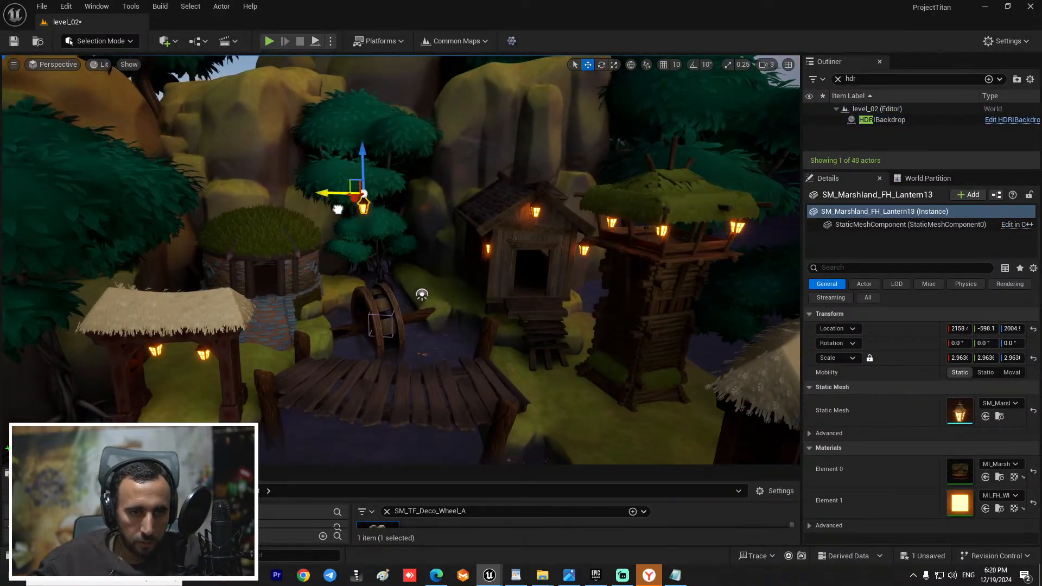
{"action": "left_click_drag", "start_coordinate": [251, 229], "coordinate": [253, 247]}
{"action": "right_click_drag", "start_coordinate": [307, 248], "coordinate": [287, 277]}
{"action": "key", "text": "f"}
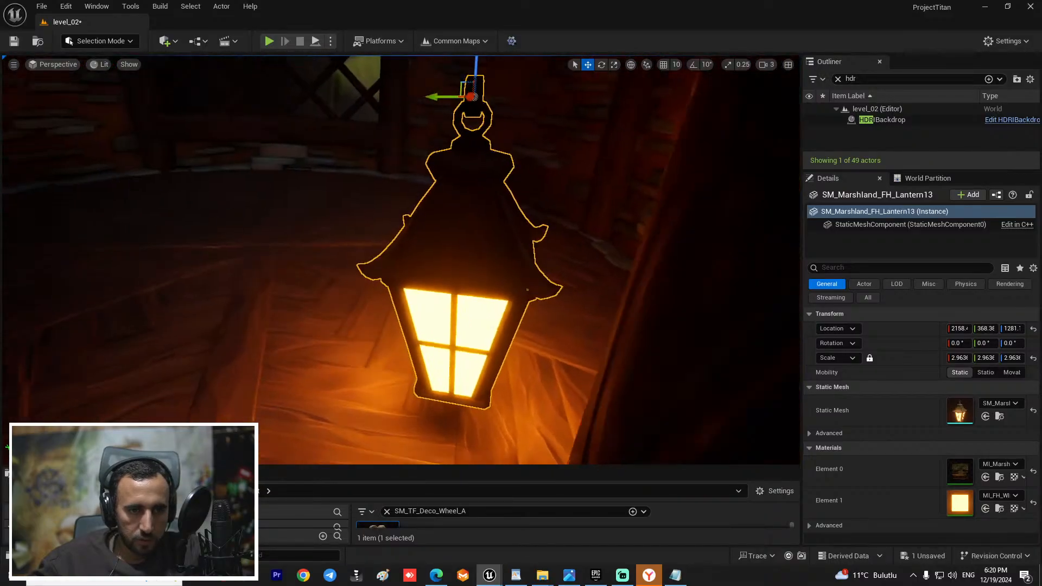
{"action": "scroll", "coordinate": [456, 241], "scroll_direction": "down", "scroll_amount": 4}
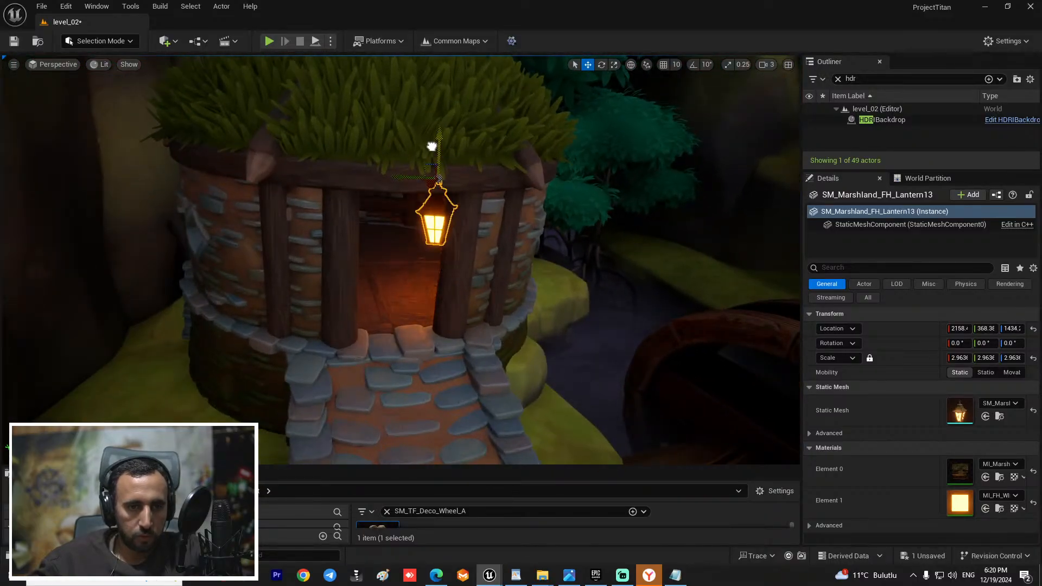
{"action": "mouse_move", "coordinate": [520, 237]}
{"action": "right_mouse_down"}
{"action": "mouse_move", "coordinate": [467, 239]}
{"action": "mouse_move", "coordinate": [520, 237]}
{"action": "right_mouse_up"}
{"action": "key", "text": "f"}
{"action": "scroll", "coordinate": [490, 278], "scroll_direction": "down", "scroll_amount": 5}
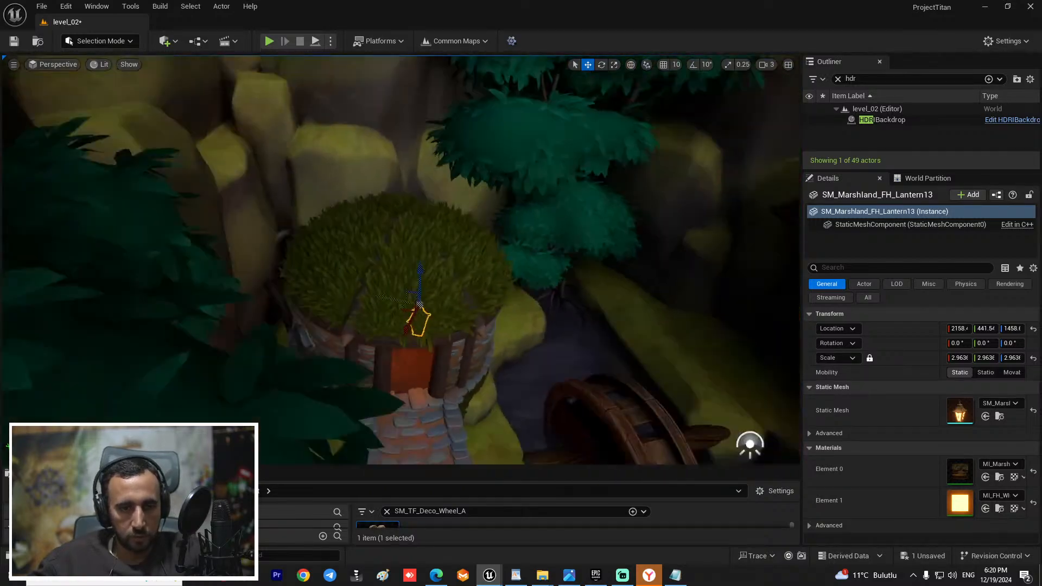
Step: Copy the stone house's inner lantern outside the doorway and hang it beside the post away from the water wheel
{"action": "left_click_drag", "start_coordinate": [392, 291], "coordinate": [385, 306]}
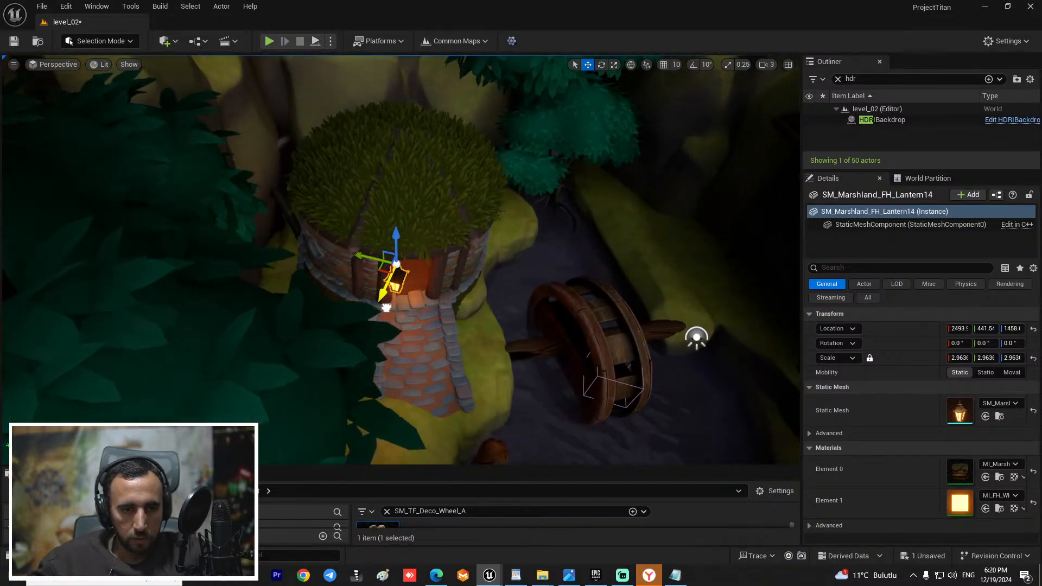
{"action": "key", "text": "f"}
{"action": "scroll", "coordinate": [385, 306], "scroll_direction": "down", "scroll_amount": 4}
{"action": "right_click_drag", "start_coordinate": [384, 306], "coordinate": [379, 272]}
{"action": "key", "text": "f"}
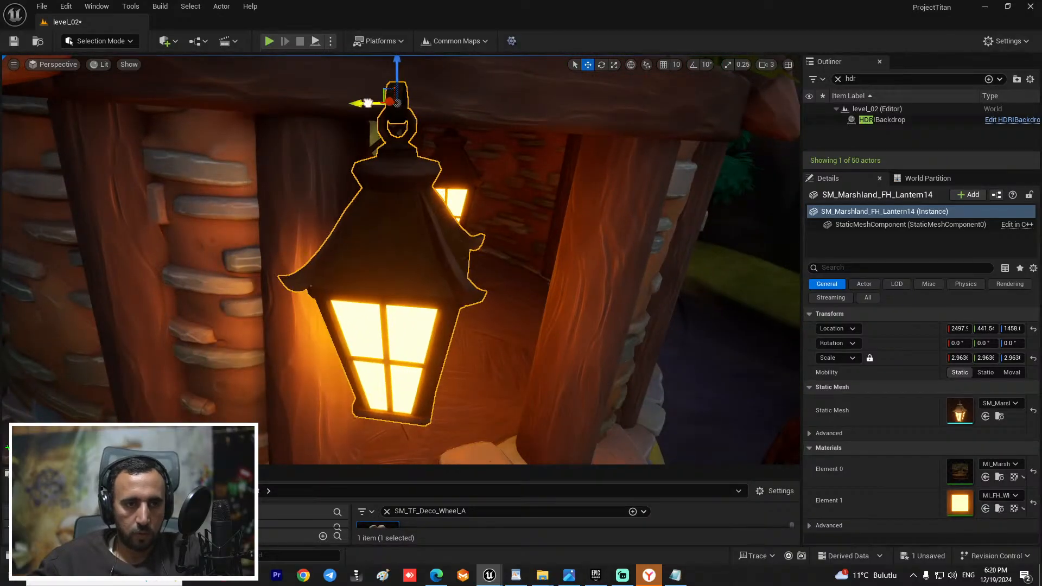
{"action": "left_click_drag", "start_coordinate": [368, 103], "coordinate": [211, 103]}
{"action": "mouse_move", "coordinate": [559, 254]}
{"action": "right_mouse_down"}
{"action": "mouse_move", "coordinate": [679, 253]}
{"action": "mouse_move", "coordinate": [558, 254]}
{"action": "right_mouse_up"}
{"action": "key", "text": "f"}
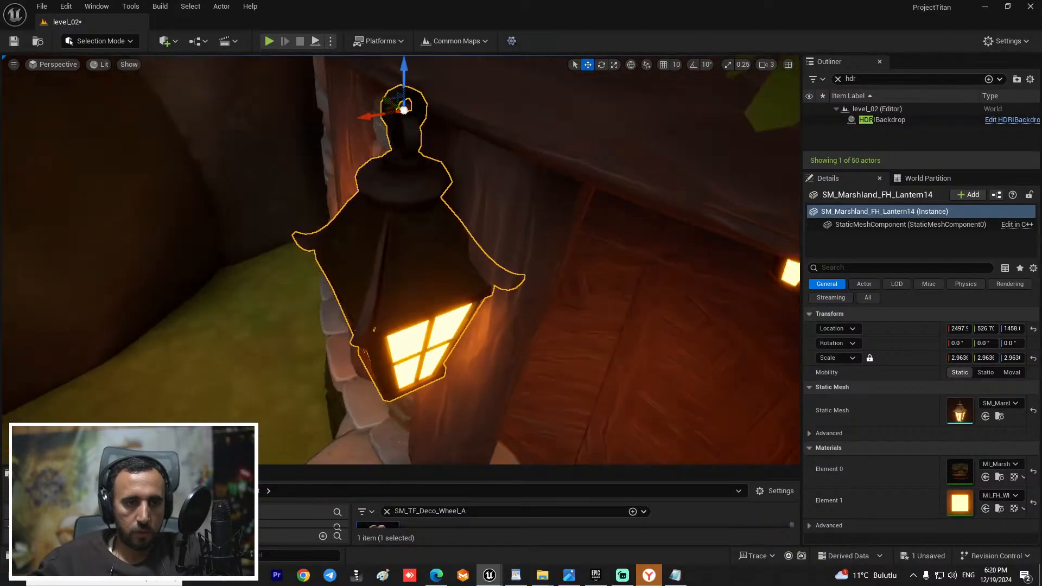
{"action": "left_click_drag", "start_coordinate": [540, 252], "coordinate": [602, 272], "text": "alt"}
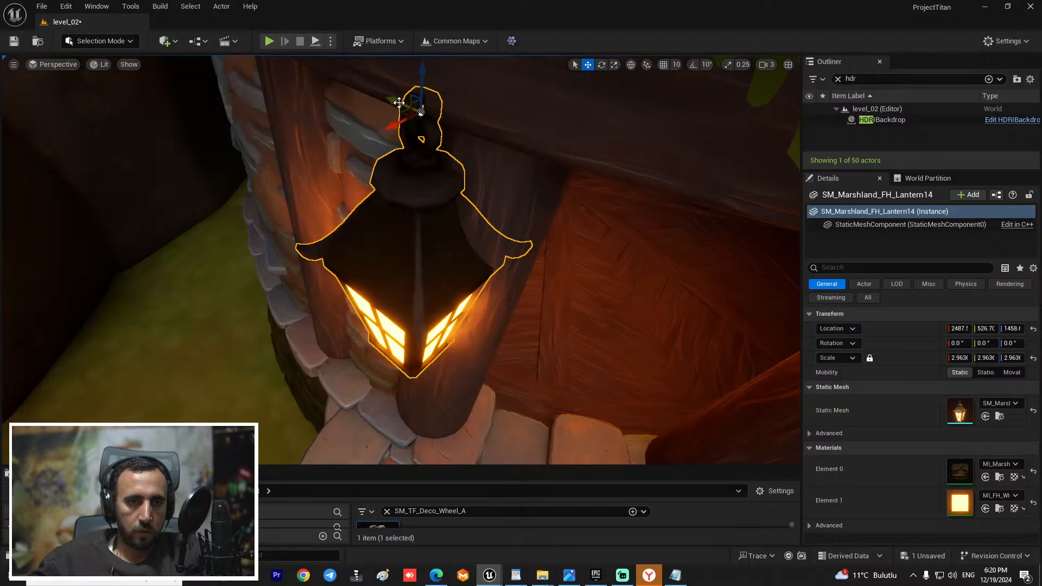
Step: Copy the outer lantern to the doorway's water-wheel side and rotate the copy about -45° around its vertical axis
{"action": "scroll", "coordinate": [353, 81], "scroll_direction": "down", "scroll_amount": 6}
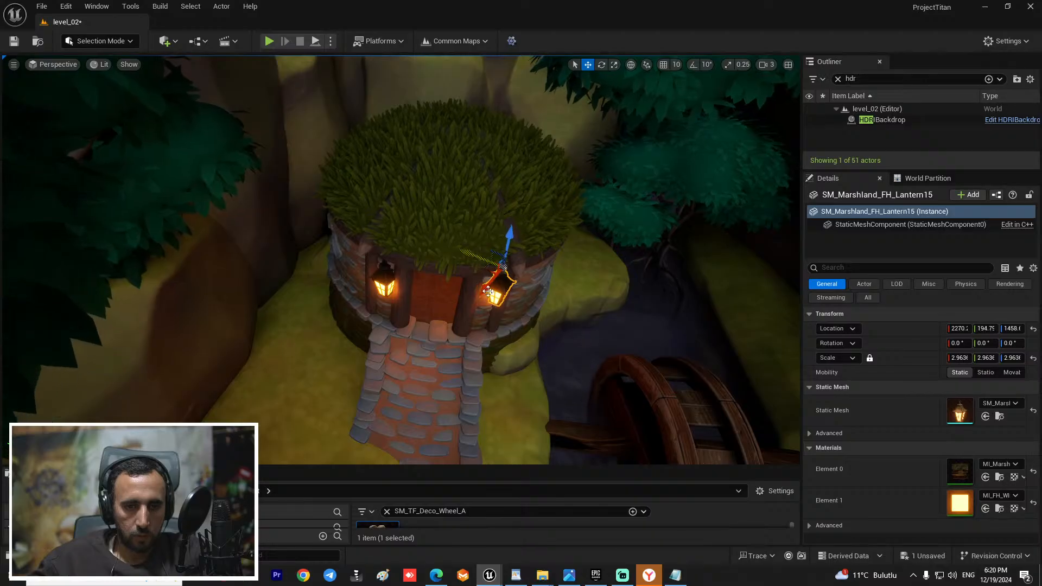
{"action": "key", "text": "f"}
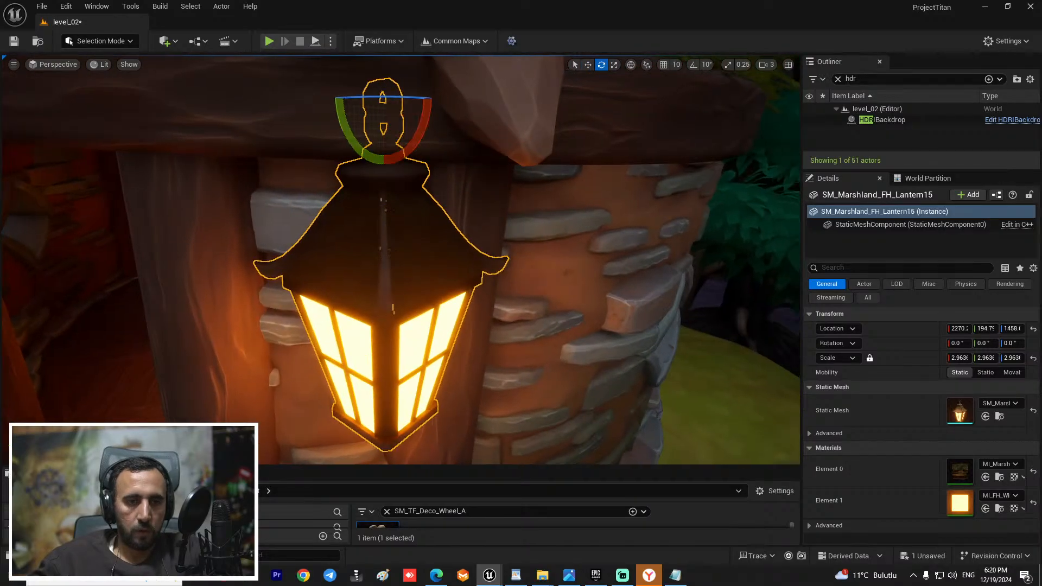
{"action": "mouse_move", "coordinate": [347, 86]}
{"action": "right_mouse_down"}
{"action": "mouse_move", "coordinate": [413, 120]}
{"action": "mouse_move", "coordinate": [347, 86]}
{"action": "right_mouse_up"}
{"action": "left_click_drag", "start_coordinate": [293, 115], "coordinate": [255, 116]}
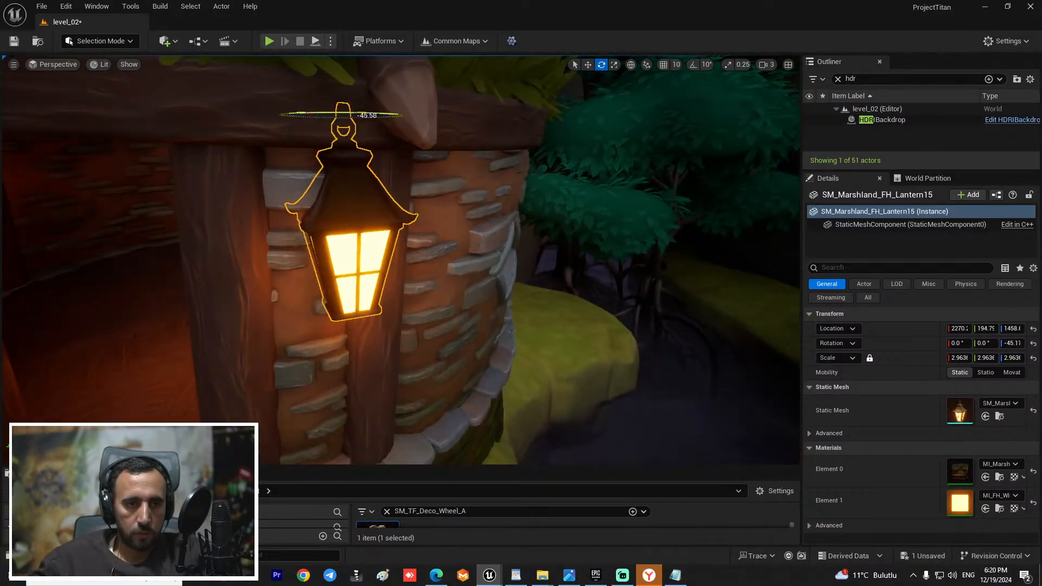
{"action": "key", "text": "w"}
{"action": "left_click", "coordinate": [293, 114]}
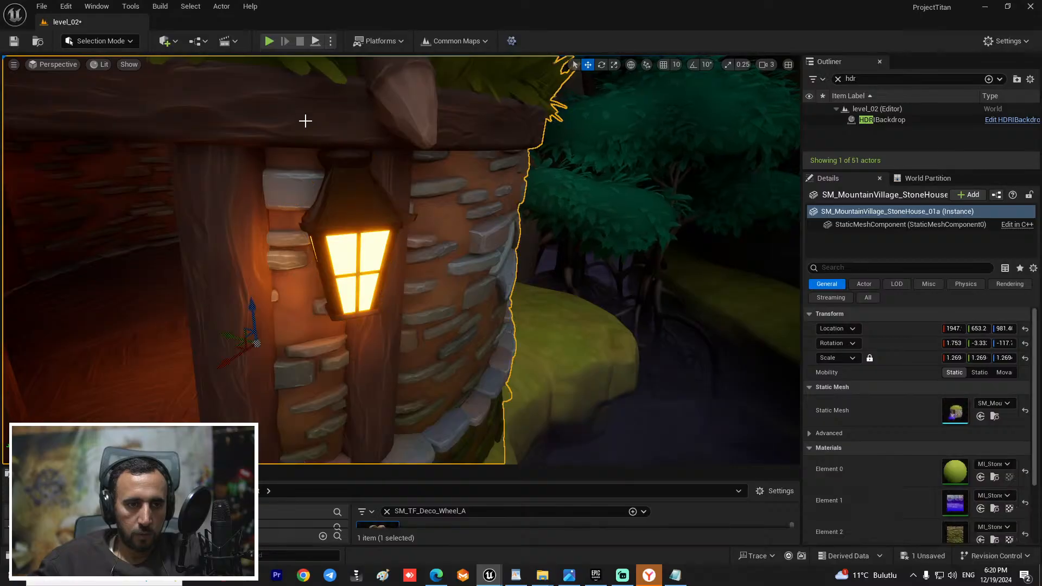
Step: Copy a lantern from the thatched arch near the stone house to the second thatched arch on the watchtower side
{"action": "right_click_drag", "start_coordinate": [496, 298], "coordinate": [361, 195]}
{"action": "right_click_drag", "start_coordinate": [204, 222], "coordinate": [203, 221]}
{"action": "key", "text": "s"}
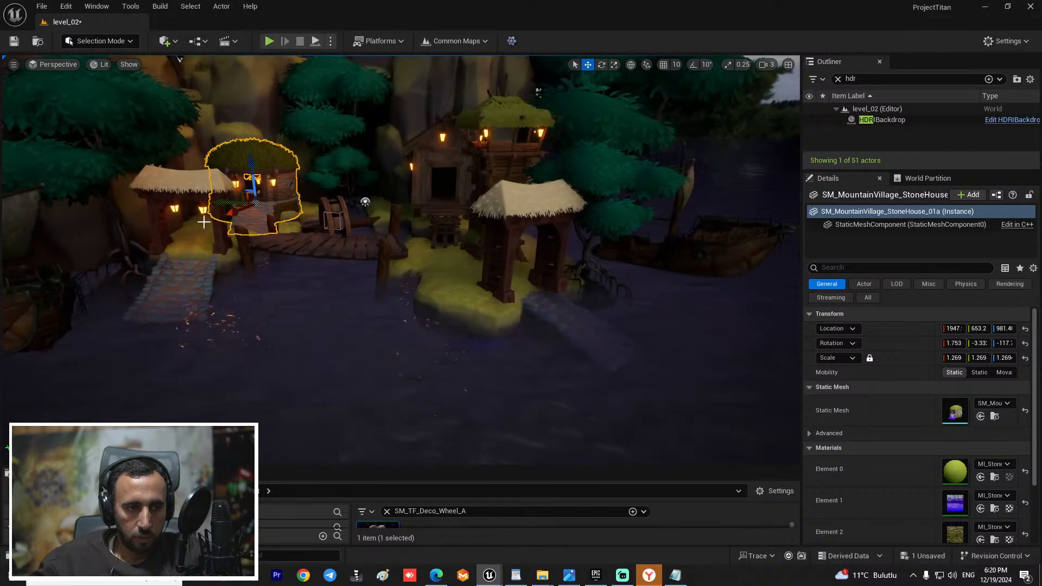
{"action": "left_click", "coordinate": [198, 209]}
{"action": "left_click", "coordinate": [201, 209]}
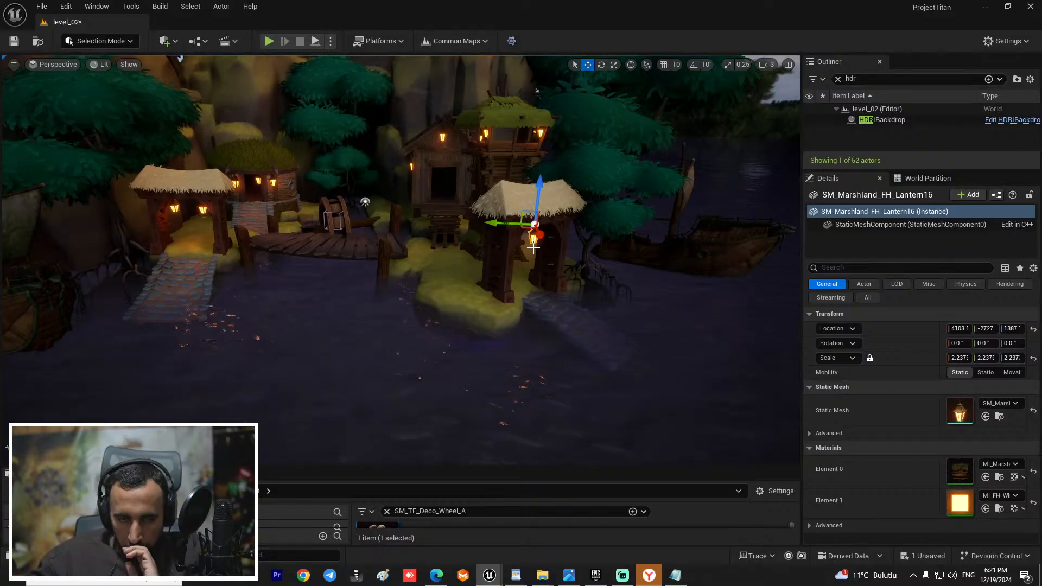
Step: Position the copied lantern beneath the second arch's front roof beam, near one post, and lower it to hang clear of the thatch
{"action": "key", "text": "f"}
{"action": "key", "text": "s"}
{"action": "right_click_drag", "start_coordinate": [524, 280], "coordinate": [404, 336]}
{"action": "key", "text": "f"}
{"action": "key", "text": "s"}
{"action": "left_click_drag", "start_coordinate": [453, 320], "coordinate": [493, 299]}
{"action": "key", "text": "f"}
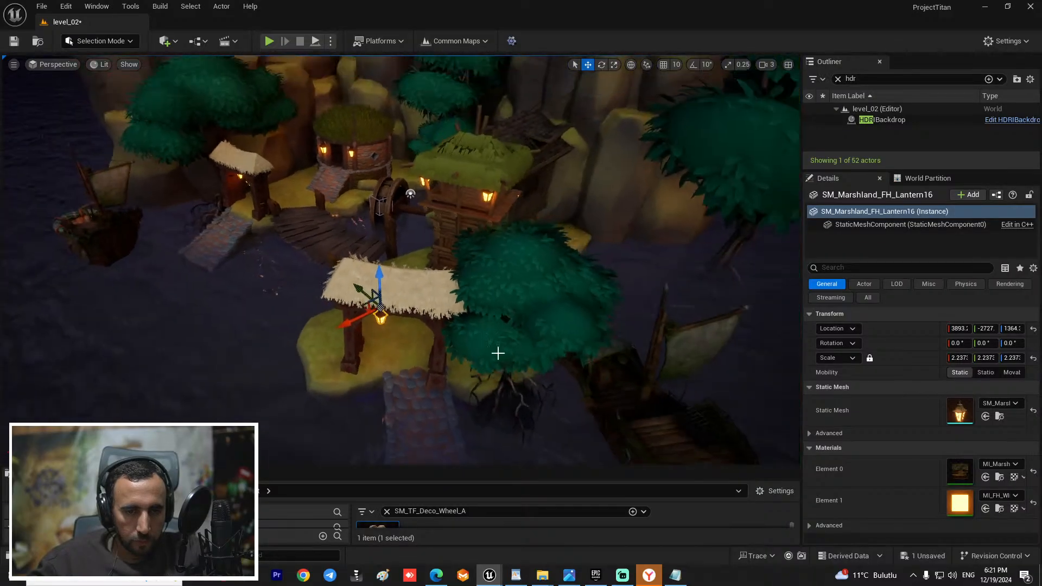
{"action": "scroll", "coordinate": [374, 204], "scroll_direction": "down", "scroll_amount": 6}
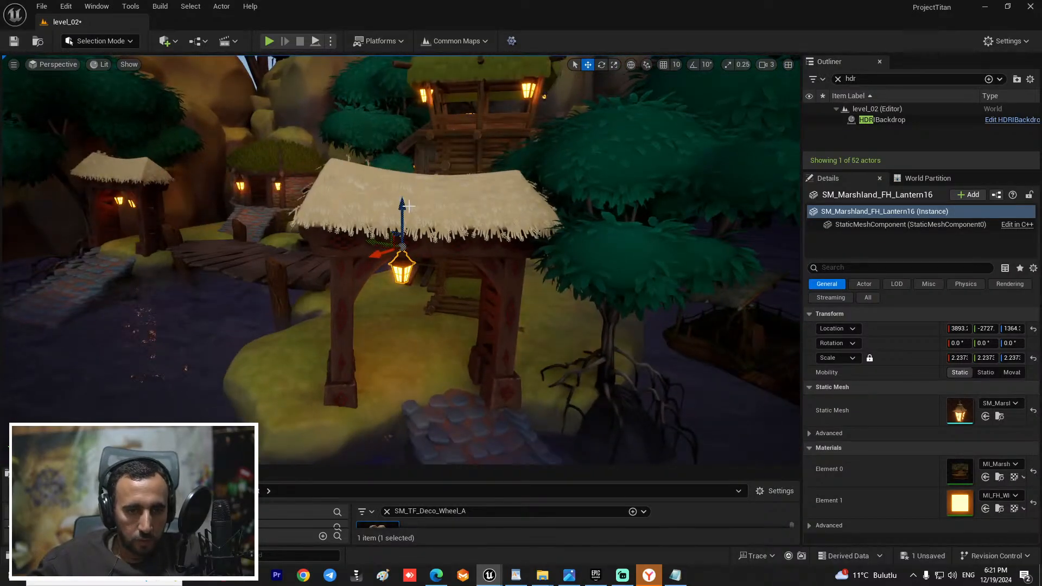
{"action": "left_click_drag", "start_coordinate": [409, 206], "coordinate": [409, 214]}
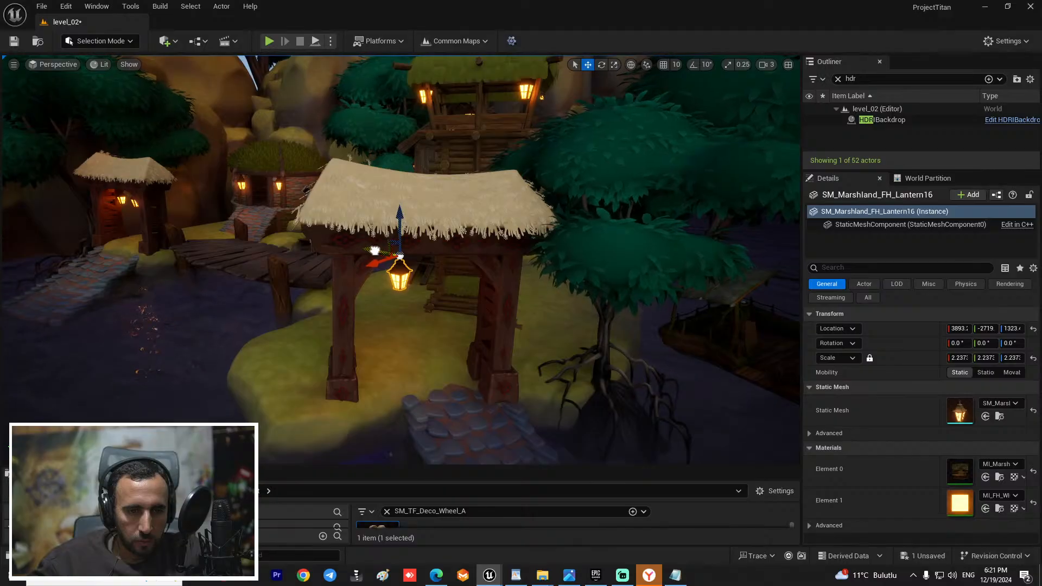
Step: Copy the second arch's lantern along the same beam so that a matching one hangs near the opposite post
{"action": "left_click_drag", "start_coordinate": [372, 251], "coordinate": [457, 263], "text": "alt"}
{"action": "key", "text": "s"}
{"action": "right_click_drag", "start_coordinate": [625, 198], "coordinate": [700, 204]}
{"action": "key", "text": "a"}
Step: Set the HDRIBackdrop intensity to 0.1 and save the level
{"action": "left_click", "coordinate": [877, 120]}
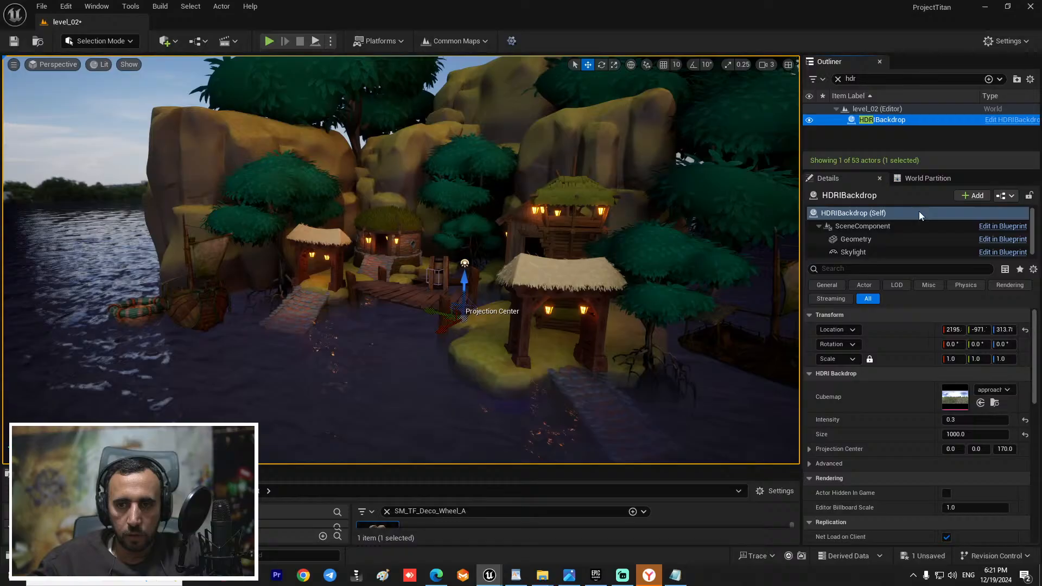
{"action": "left_click", "coordinate": [966, 421]}
{"action": "type", "text": "0.1"}
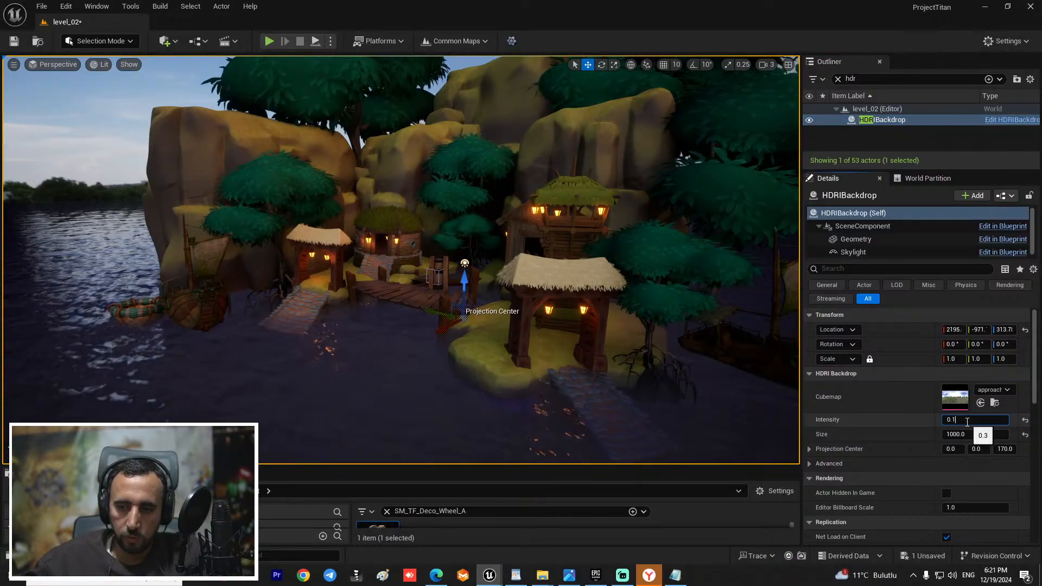
{"action": "key", "text": "Return"}
{"action": "right_click_drag", "start_coordinate": [561, 379], "coordinate": [516, 353]}
{"action": "key", "text": "w"}
{"action": "key", "text": "a"}
{"action": "key", "text": "w"}
{"action": "right_click_drag", "start_coordinate": [565, 244], "coordinate": [642, 256]}
{"action": "key", "text": "s"}
{"action": "key", "text": "ctrl+s"}
Step: Enable the PostProcessVolume's Local Exposure shadow contrast and set it to 0.672
{"action": "left_click", "coordinate": [837, 80]}
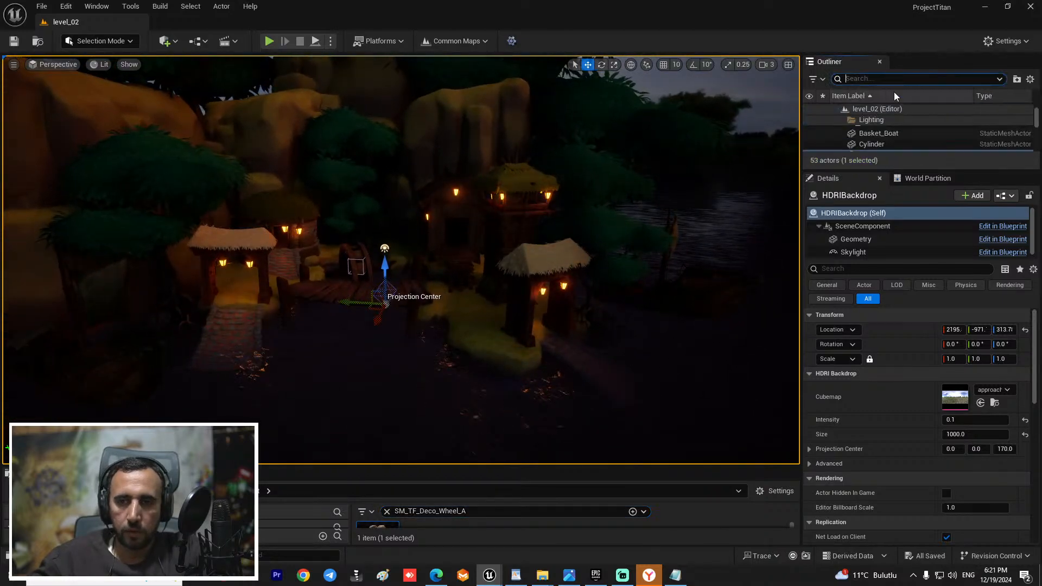
{"action": "type", "text": "post"}
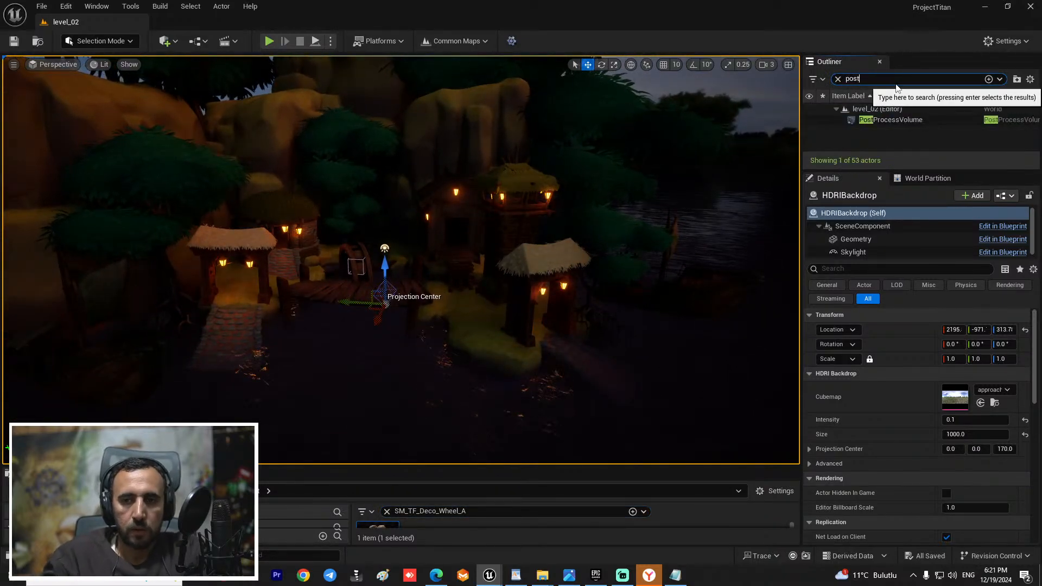
{"action": "left_click", "coordinate": [890, 120]}
{"action": "scroll", "coordinate": [911, 489], "scroll_direction": "down", "scroll_amount": 10}
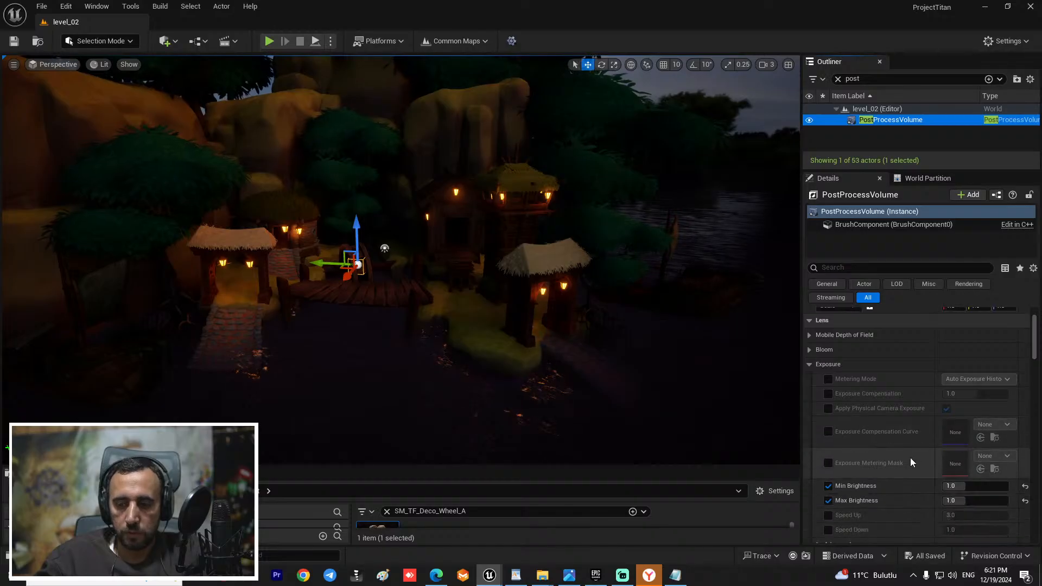
{"action": "scroll", "coordinate": [910, 458], "scroll_direction": "down", "scroll_amount": 5}
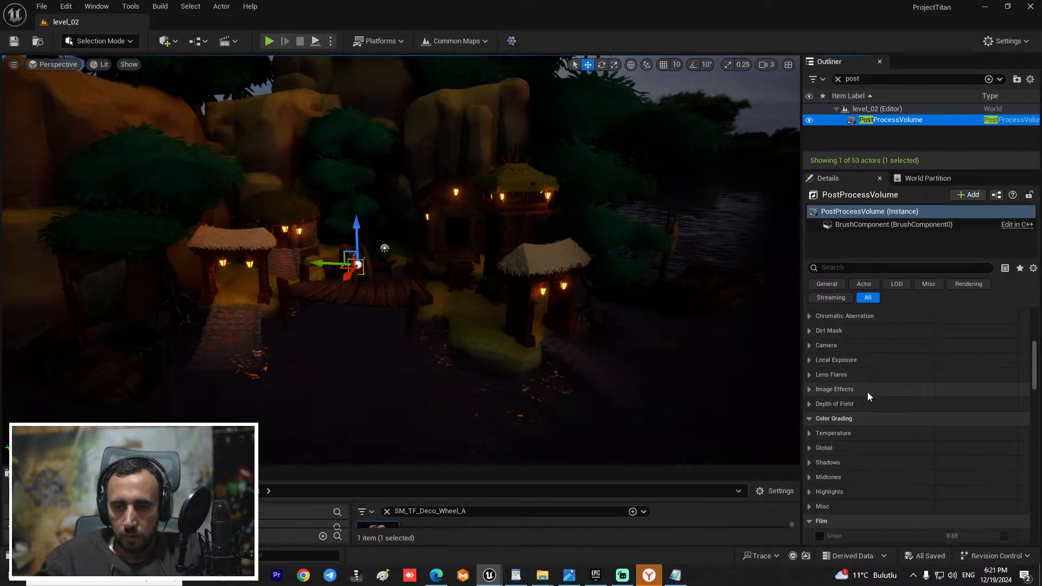
{"action": "scroll", "coordinate": [871, 397], "scroll_direction": "up", "scroll_amount": 2}
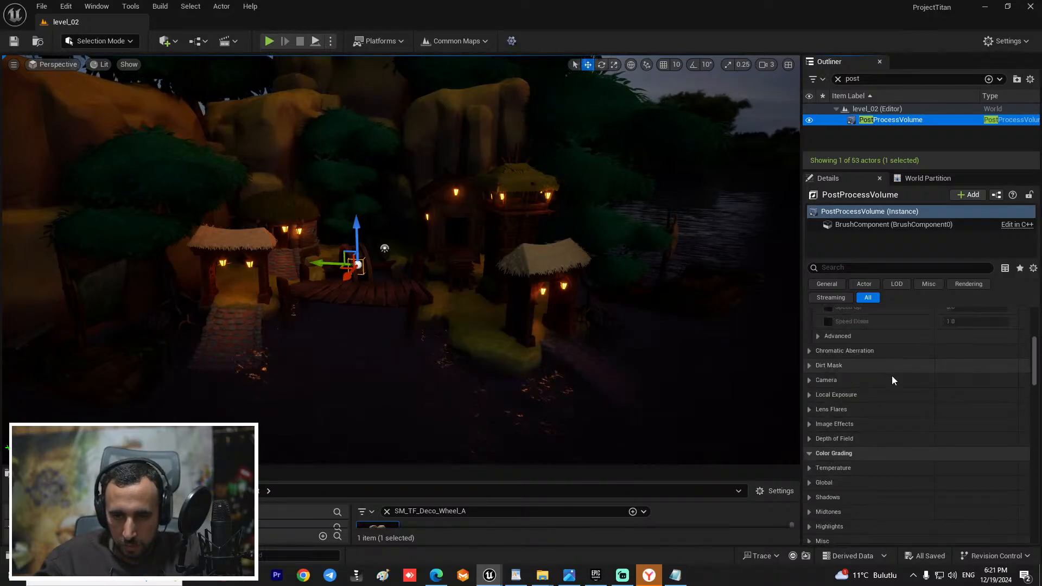
{"action": "left_click", "coordinate": [807, 395]}
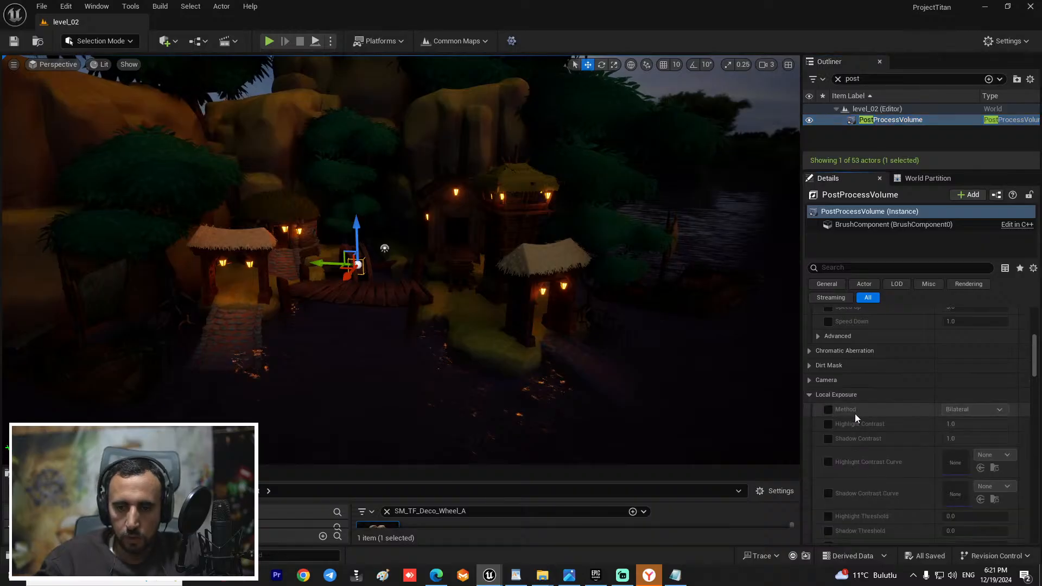
{"action": "scroll", "coordinate": [863, 421], "scroll_direction": "down", "scroll_amount": 1}
{"action": "left_click", "coordinate": [827, 404]}
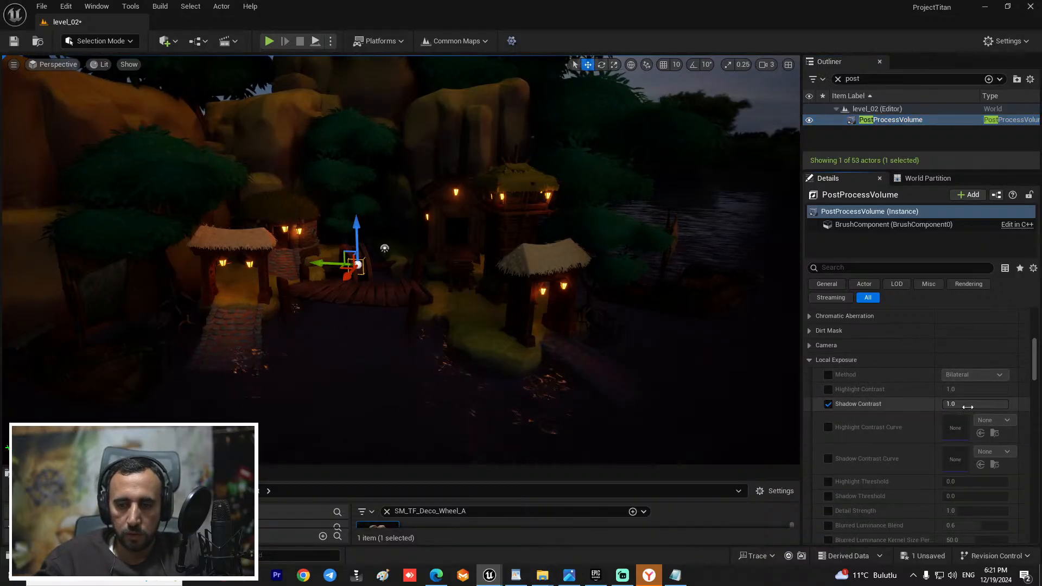
{"action": "mouse_move", "coordinate": [1005, 404]}
{"action": "left_mouse_down"}
{"action": "mouse_move", "coordinate": [951, 404]}
{"action": "mouse_move", "coordinate": [987, 403]}
{"action": "left_mouse_up"}
Step: Enable the Local Exposure shadow threshold at 0.5632 and the detail strength at about 1.3
{"action": "scroll", "coordinate": [912, 445], "scroll_direction": "down", "scroll_amount": 3}
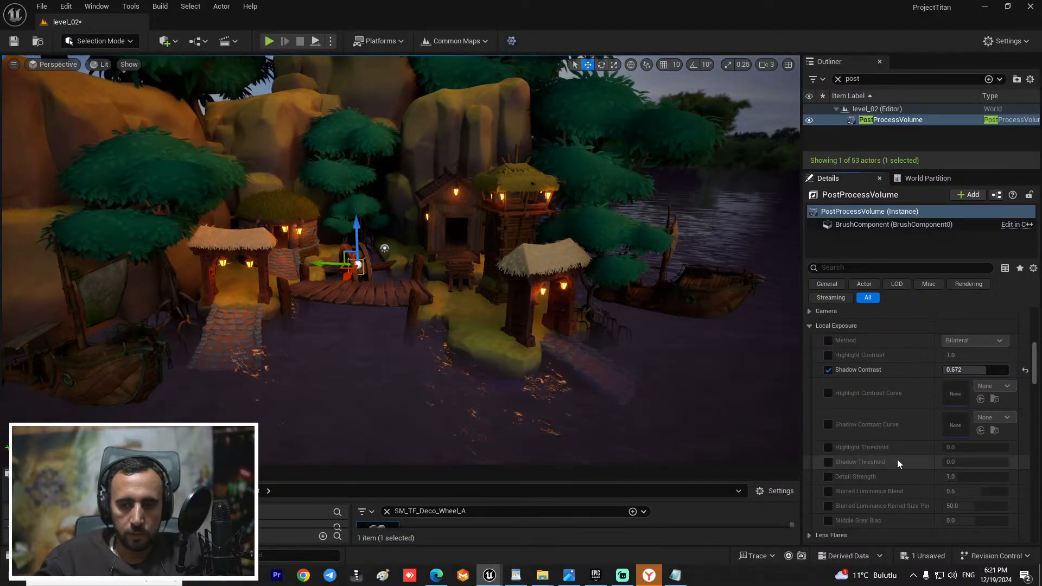
{"action": "left_click", "coordinate": [828, 427]}
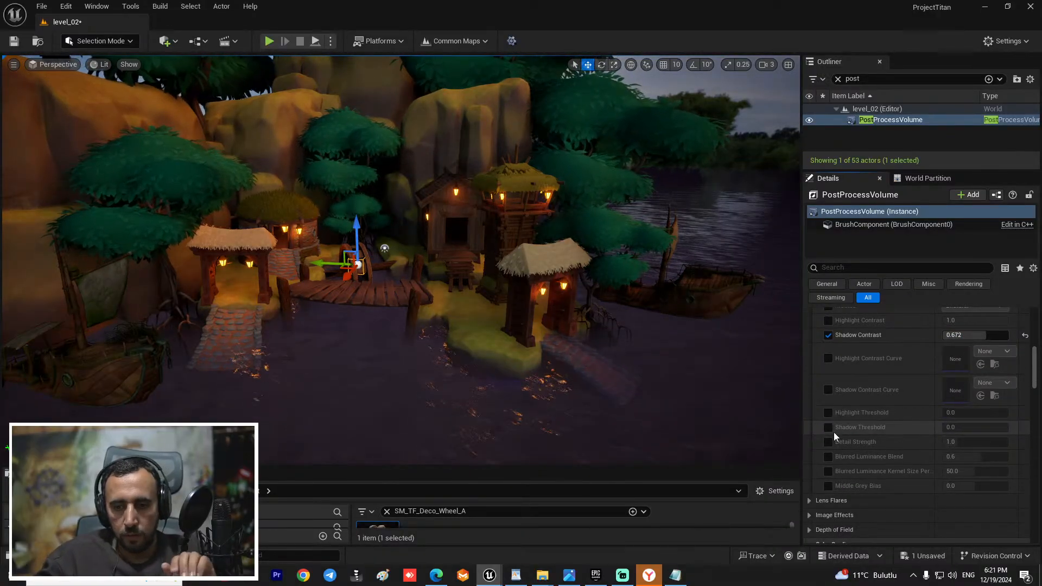
{"action": "left_click_drag", "start_coordinate": [952, 427], "coordinate": [965, 427]}
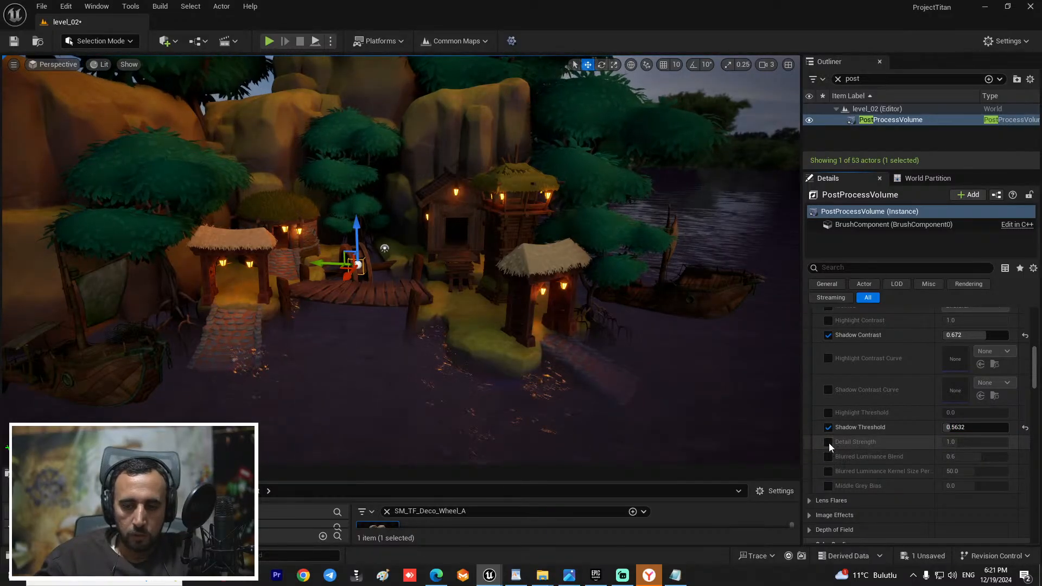
{"action": "left_click", "coordinate": [828, 442]}
{"action": "left_click_drag", "start_coordinate": [961, 442], "coordinate": [972, 442]}
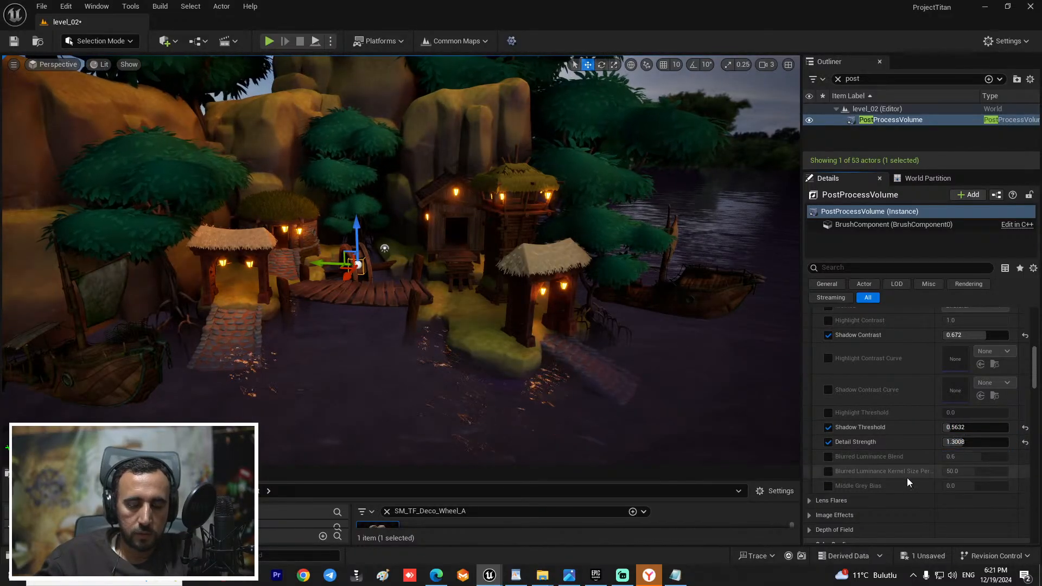
Step: Enable the Local Exposure middle grey bias, set it to about -0.792, and save the level
{"action": "left_click", "coordinate": [828, 486]}
{"action": "mouse_move", "coordinate": [972, 486]}
{"action": "left_mouse_down"}
{"action": "mouse_move", "coordinate": [983, 486]}
{"action": "mouse_move", "coordinate": [962, 485]}
{"action": "left_mouse_up"}
{"action": "mouse_move", "coordinate": [431, 329]}
{"action": "right_mouse_down"}
{"action": "mouse_move", "coordinate": [326, 282]}
{"action": "mouse_move", "coordinate": [434, 321]}
{"action": "mouse_move", "coordinate": [431, 329]}
{"action": "right_mouse_up"}
{"action": "left_click_drag", "start_coordinate": [969, 486], "coordinate": [946, 485]}
{"action": "left_click_drag", "start_coordinate": [945, 486], "coordinate": [944, 485]}
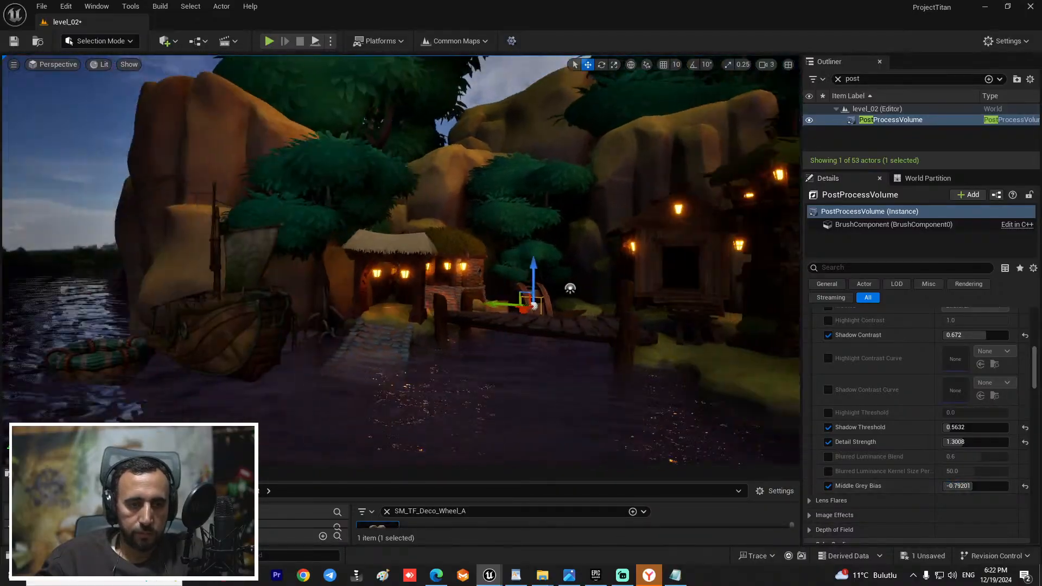
{"action": "mouse_move", "coordinate": [412, 282]}
{"action": "right_mouse_down"}
{"action": "mouse_move", "coordinate": [402, 287]}
{"action": "mouse_move", "coordinate": [413, 293]}
{"action": "right_mouse_up"}
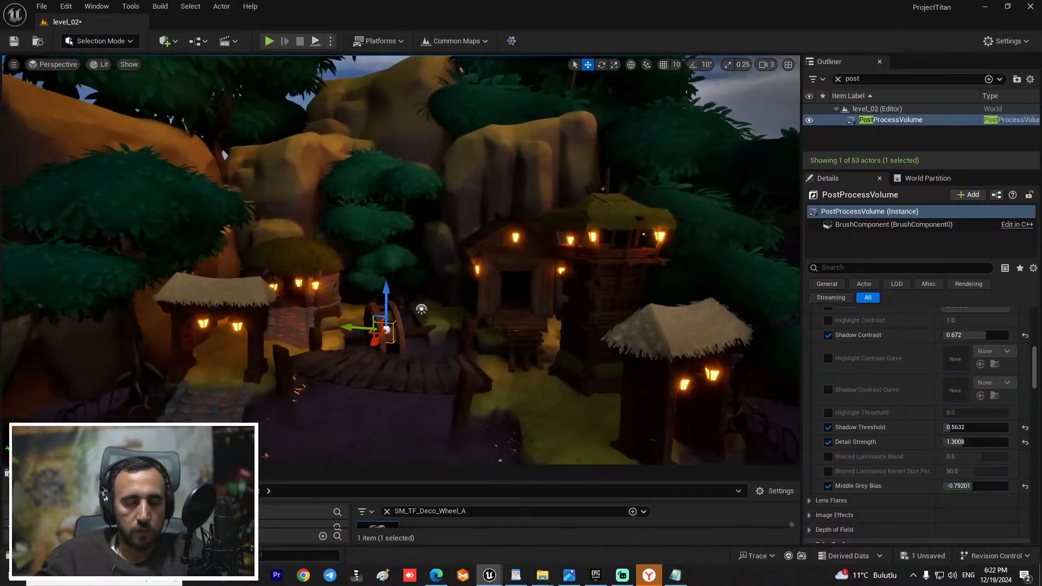
{"action": "key", "text": "ctrl+s"}
Step: Search the Outliner for fog and delete the existing ExponentialHeightFog2 actor from the level
{"action": "left_click", "coordinate": [838, 78]}
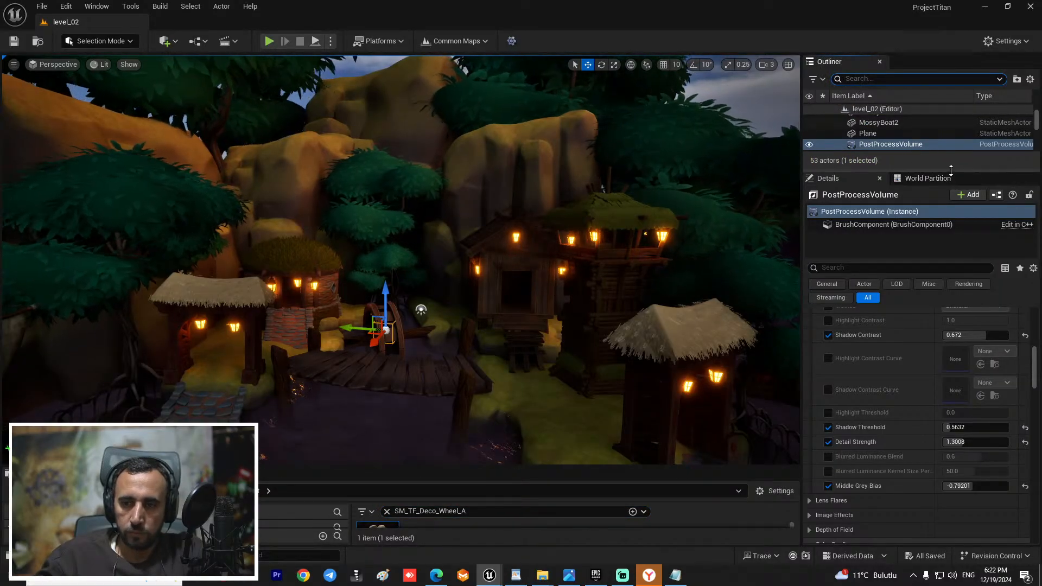
{"action": "left_click_drag", "start_coordinate": [977, 170], "coordinate": [983, 319]}
{"action": "left_click", "coordinate": [913, 83]}
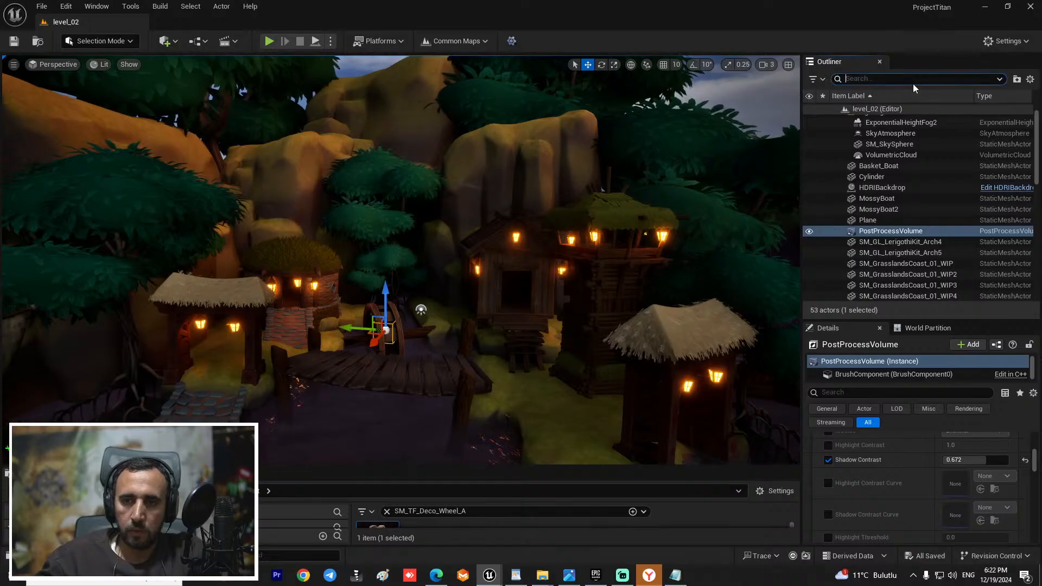
{"action": "type", "text": "fpg"}
{"action": "key", "text": "BackSpace"}
{"action": "key", "text": "BackSpace"}
{"action": "type", "text": "og"}
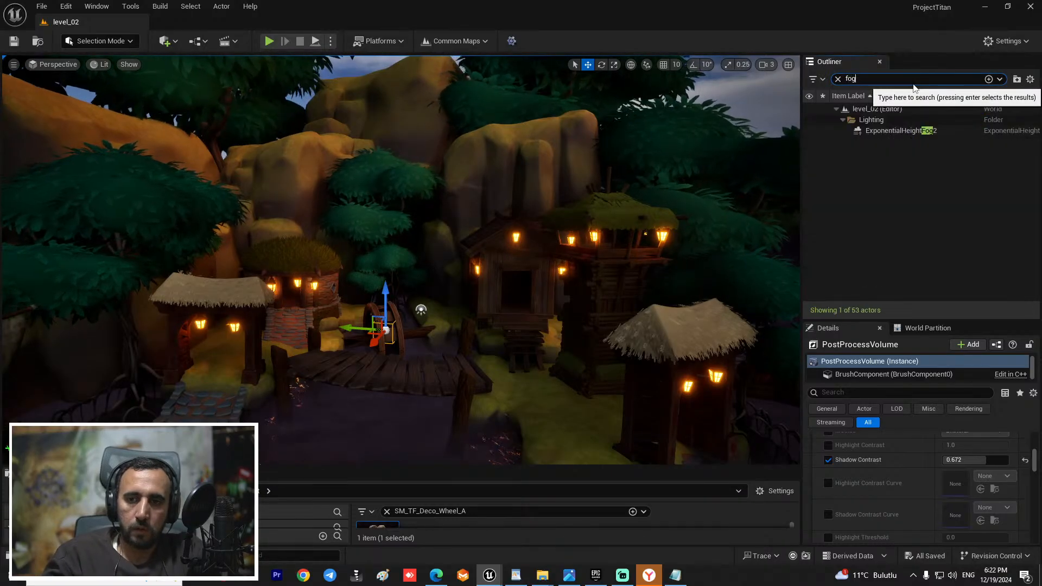
{"action": "left_click", "coordinate": [885, 131]}
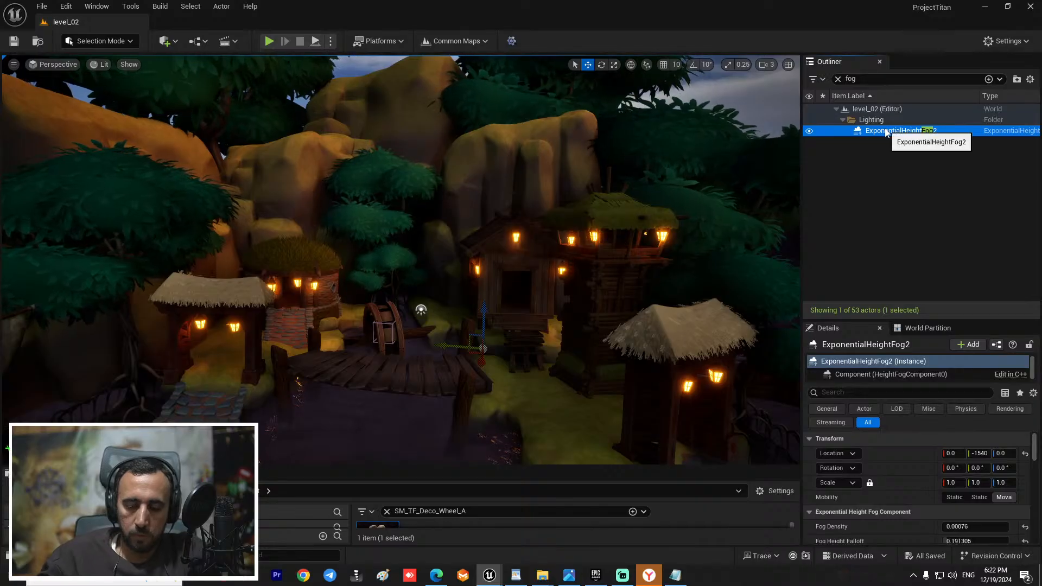
{"action": "key", "text": "Delete"}
Step: Add a new Exponential Height Fog actor to the village scene near the wooden house
{"action": "left_click", "coordinate": [164, 41]}
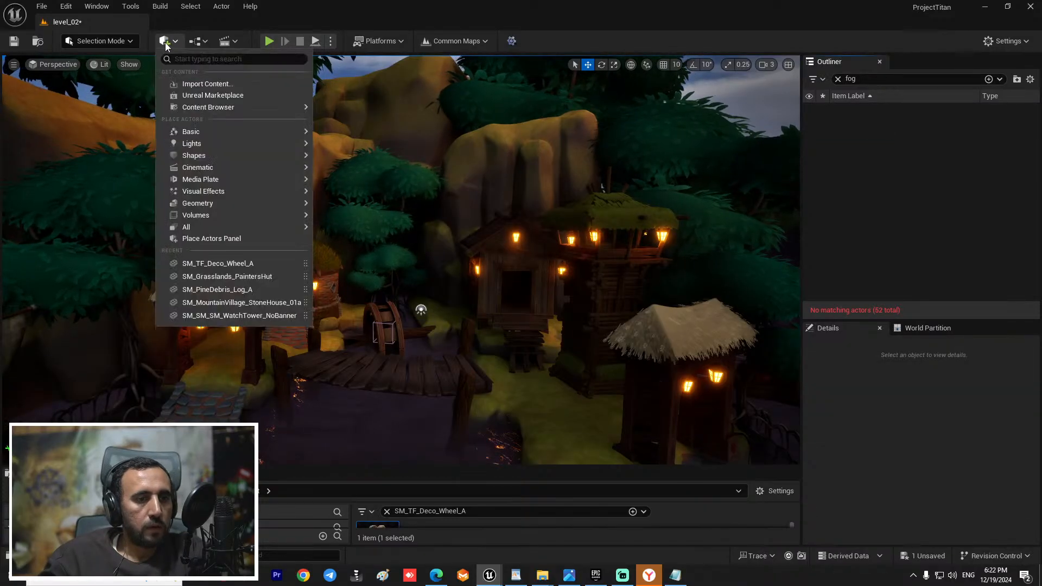
{"action": "type", "text": "fi"}
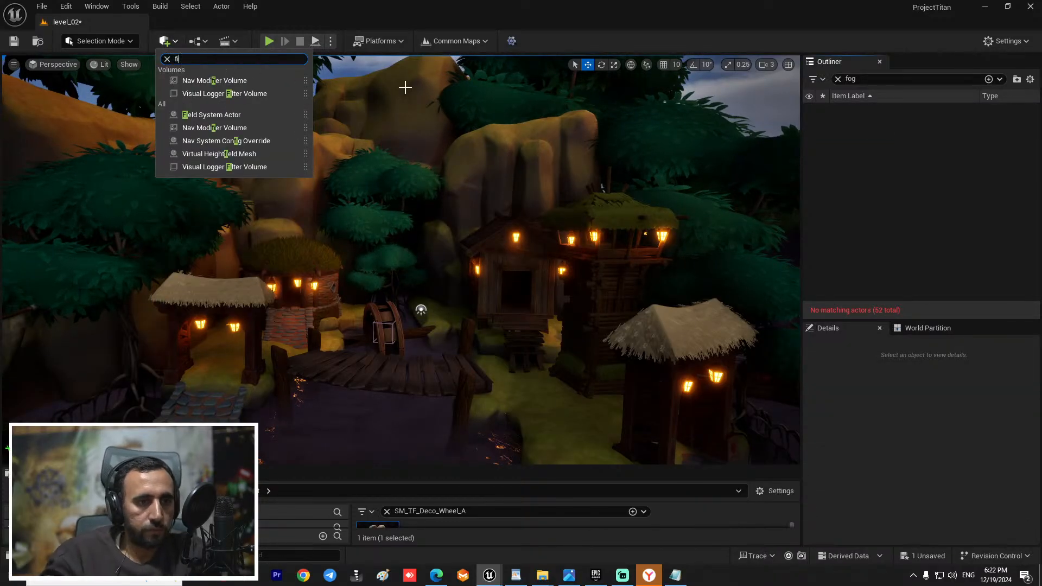
{"action": "key", "text": "BackSpace"}
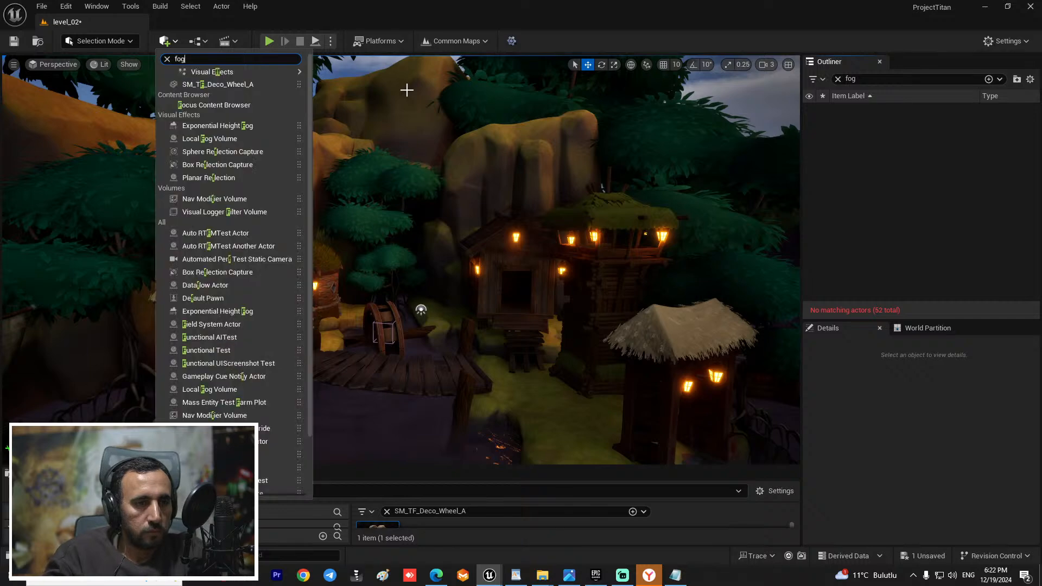
{"action": "type", "text": "og"}
{"action": "left_click_drag", "start_coordinate": [210, 80], "coordinate": [494, 316]}
{"action": "right_click_drag", "start_coordinate": [495, 317], "coordinate": [587, 369]}
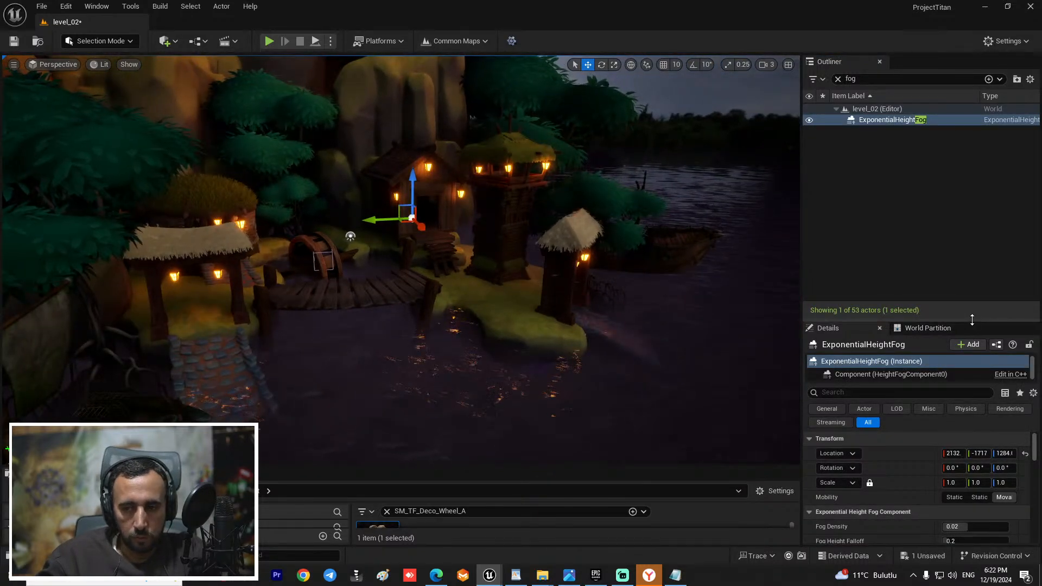
Step: Set the Fog Density under the new fog actor's Second Fog Data to about 0.00968
{"action": "left_click_drag", "start_coordinate": [972, 319], "coordinate": [961, 137]}
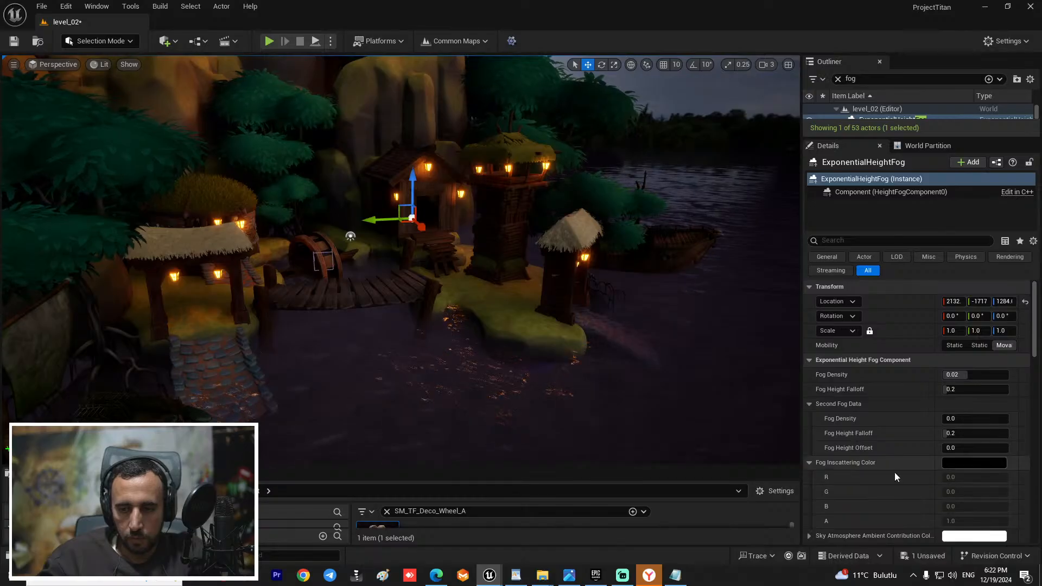
{"action": "left_click", "coordinate": [967, 464]}
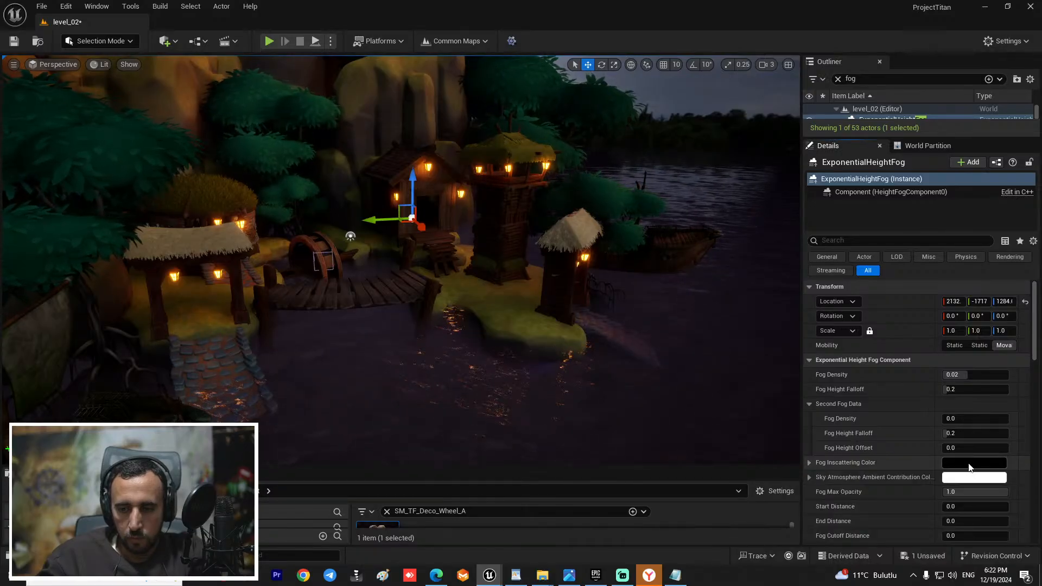
{"action": "left_click", "coordinate": [810, 464]}
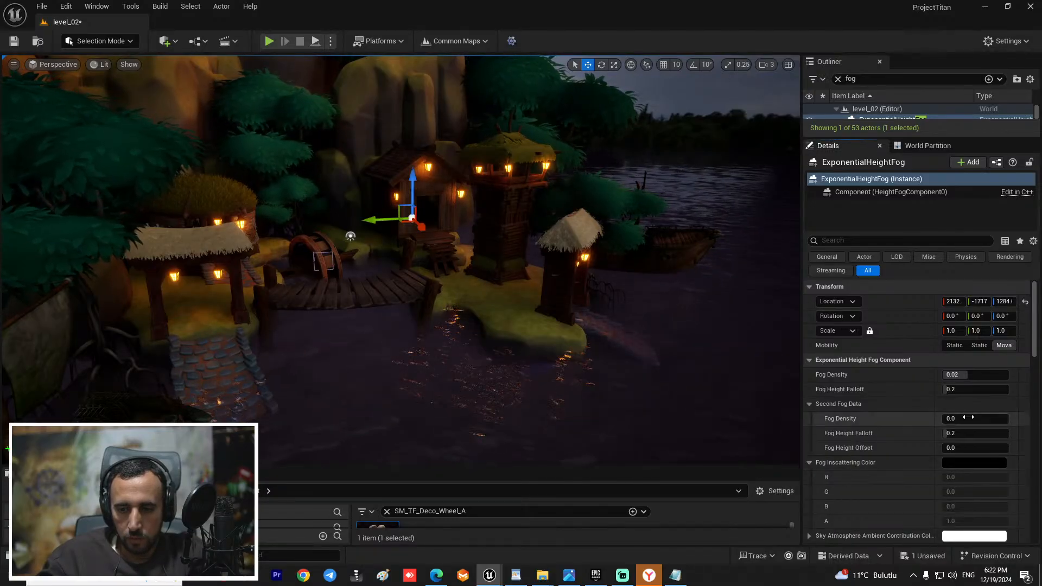
{"action": "left_click_drag", "start_coordinate": [968, 418], "coordinate": [989, 418]}
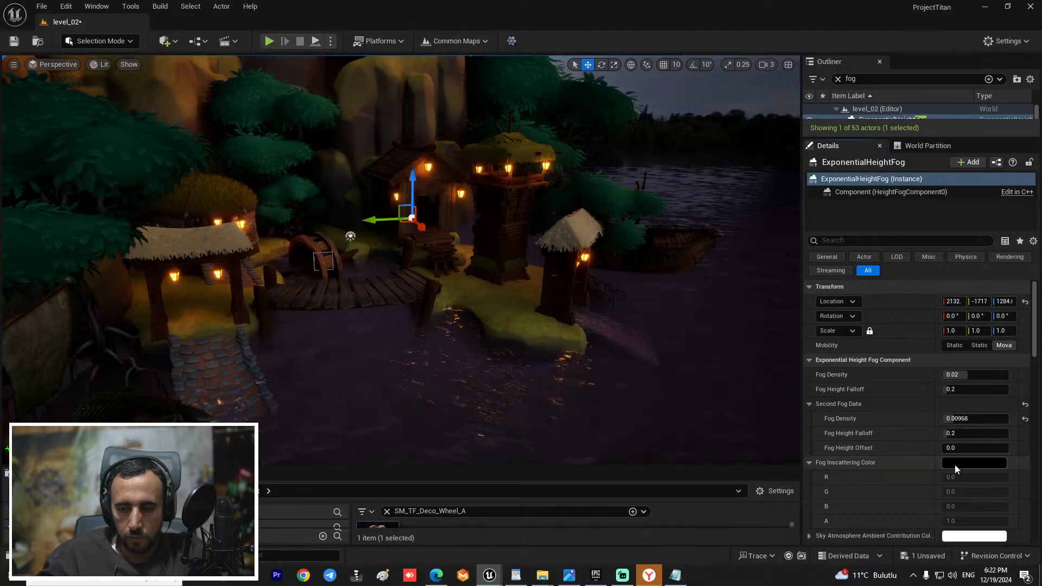
{"action": "right_click_drag", "start_coordinate": [690, 359], "coordinate": [690, 359]}
{"action": "right_click_drag", "start_coordinate": [451, 249], "coordinate": [450, 248]}
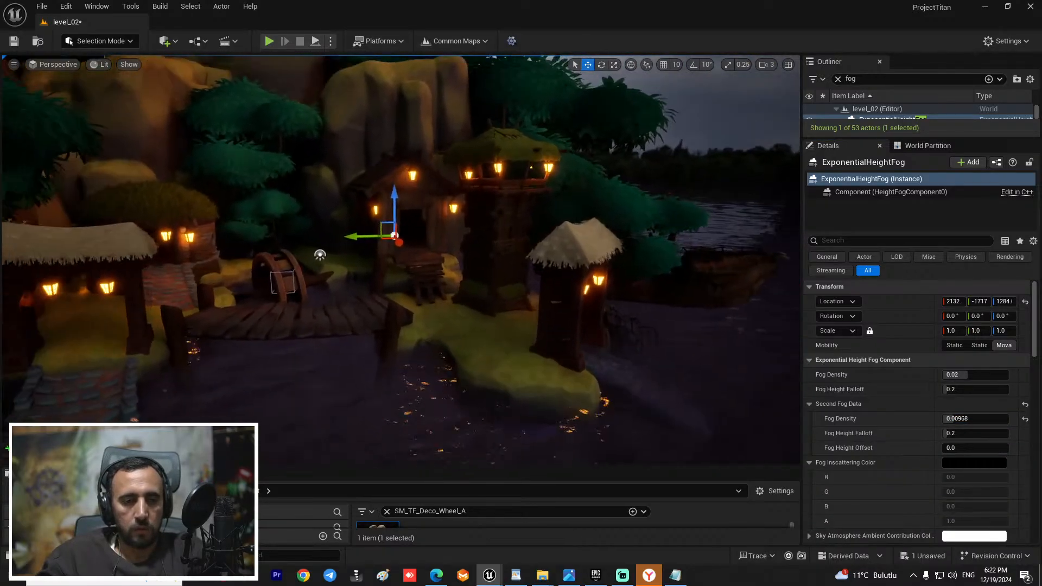
Step: Find the fog options in the Project Settings and enable Local Fog Volume Apply on Translucent
{"action": "left_click", "coordinate": [66, 6]}
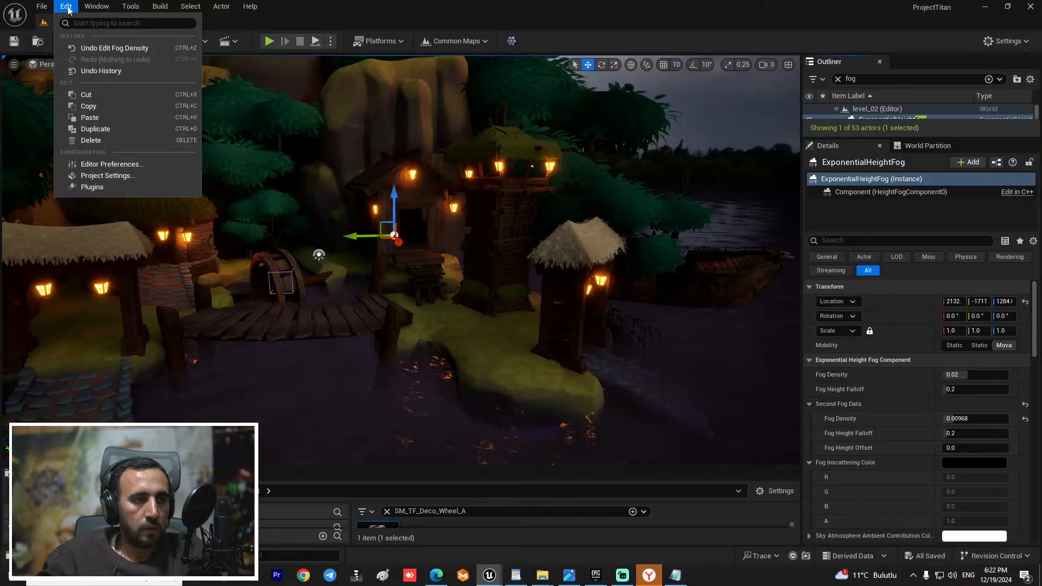
{"action": "left_click", "coordinate": [127, 185]}
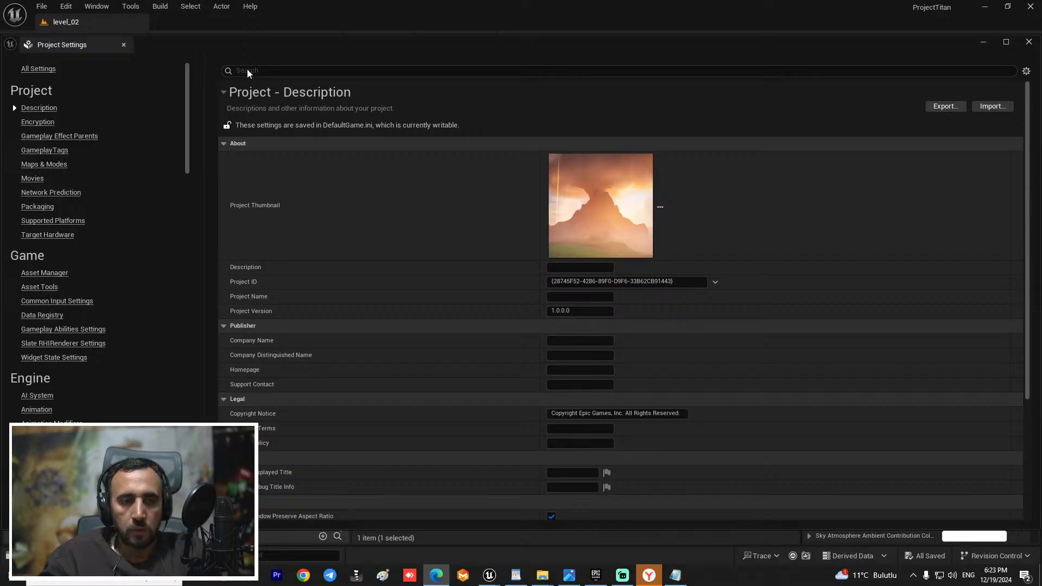
{"action": "type", "text": "og"}
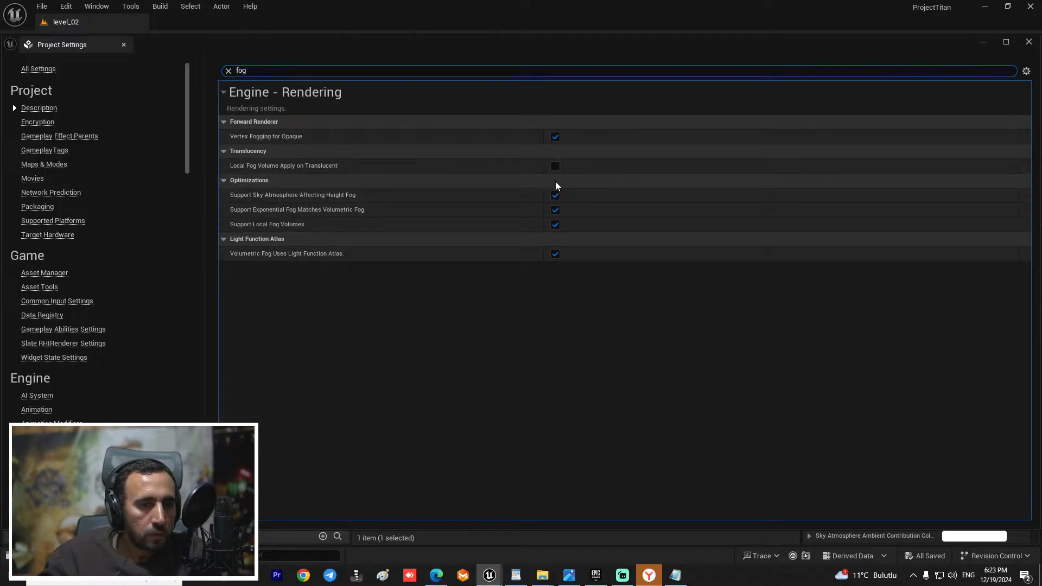
{"action": "left_click", "coordinate": [555, 166]}
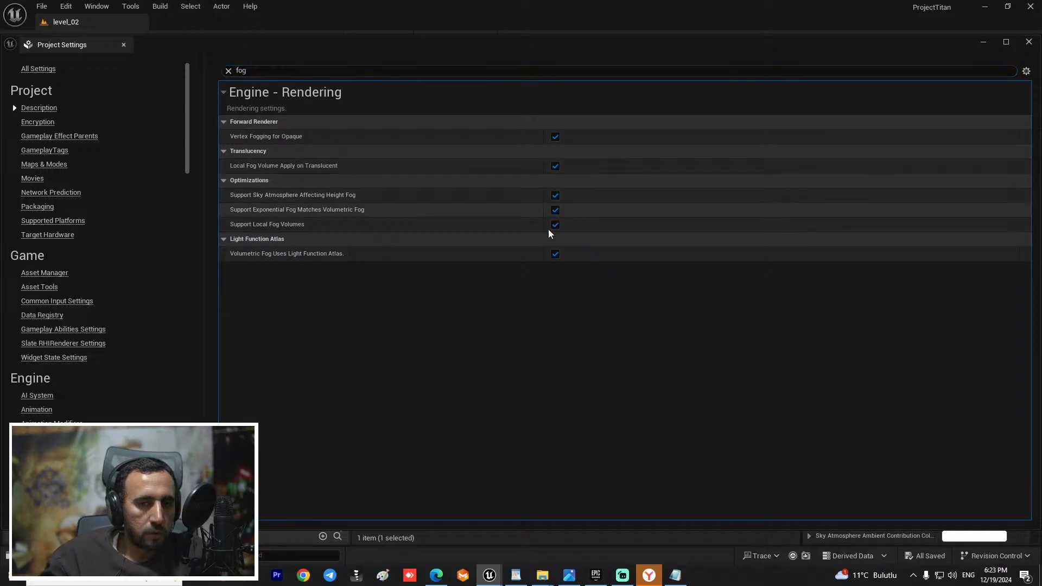
{"action": "left_click", "coordinate": [1027, 43]}
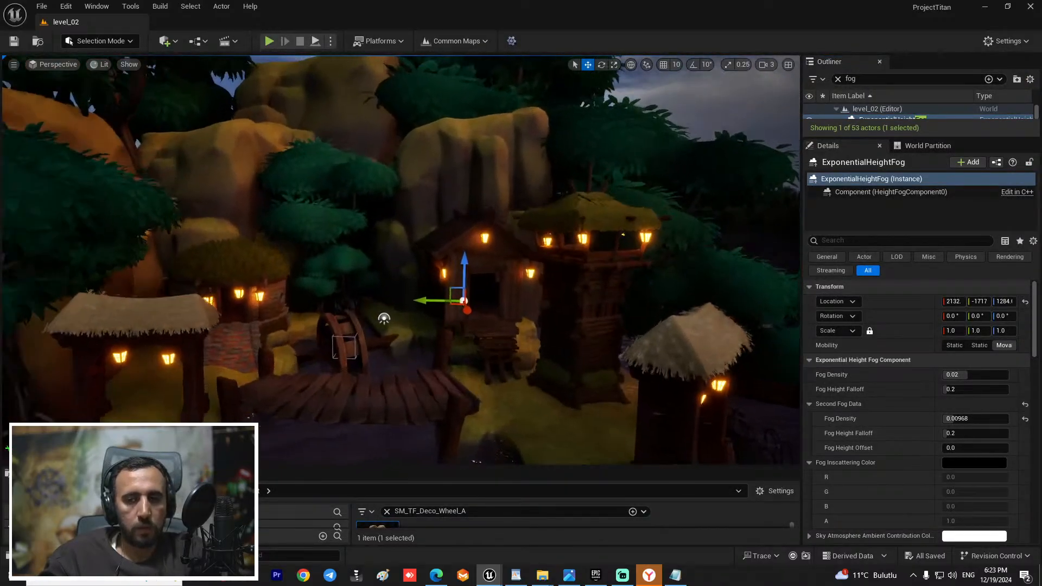
Step: Set the PostProcessVolume's exposure Min Brightness to 0.5 and disable its Max Brightness override
{"action": "key", "text": "s"}
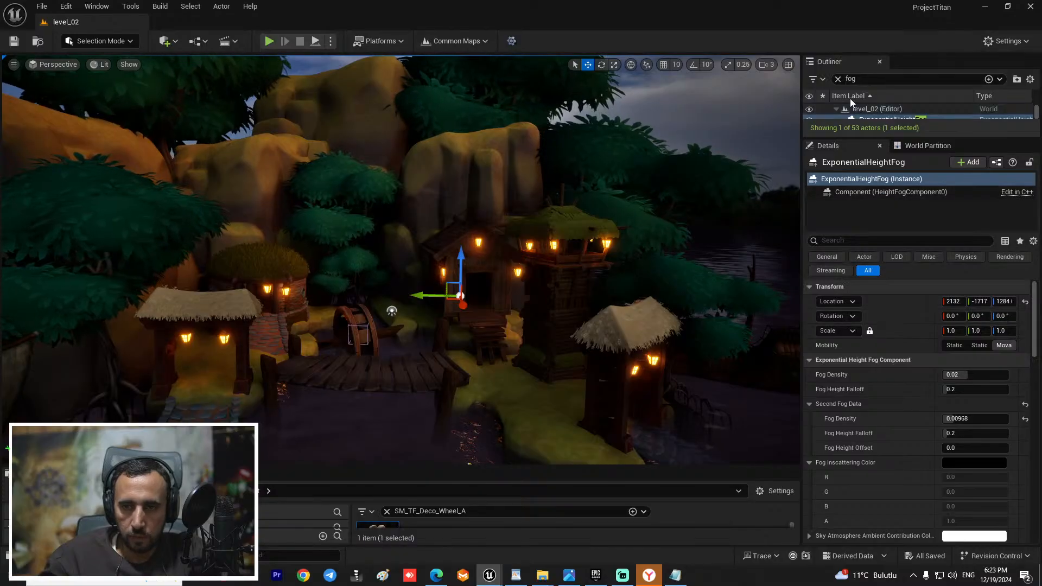
{"action": "left_click", "coordinate": [838, 79]}
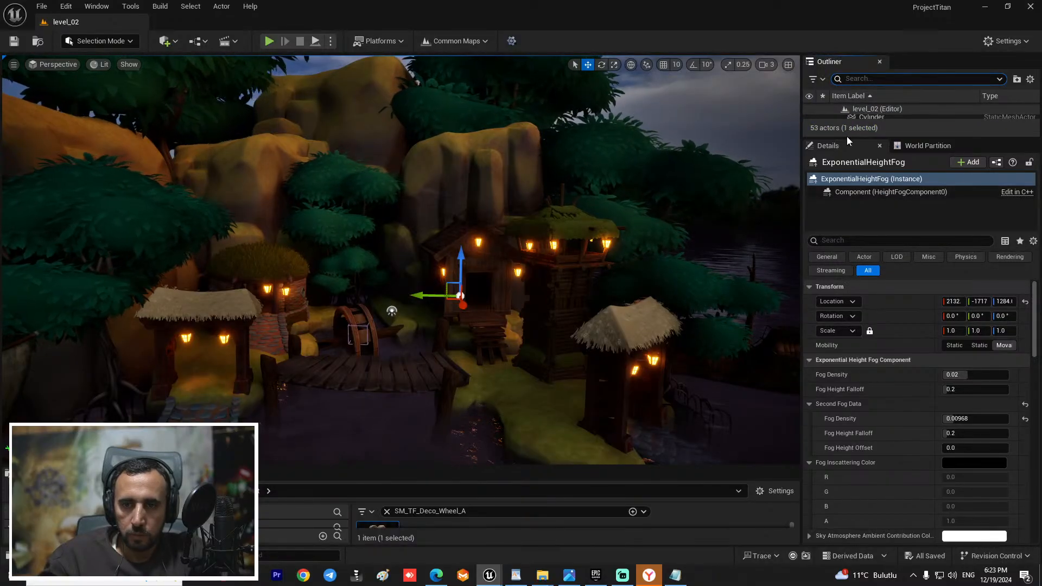
{"action": "left_click_drag", "start_coordinate": [847, 135], "coordinate": [871, 237]}
{"action": "left_click", "coordinate": [883, 182]}
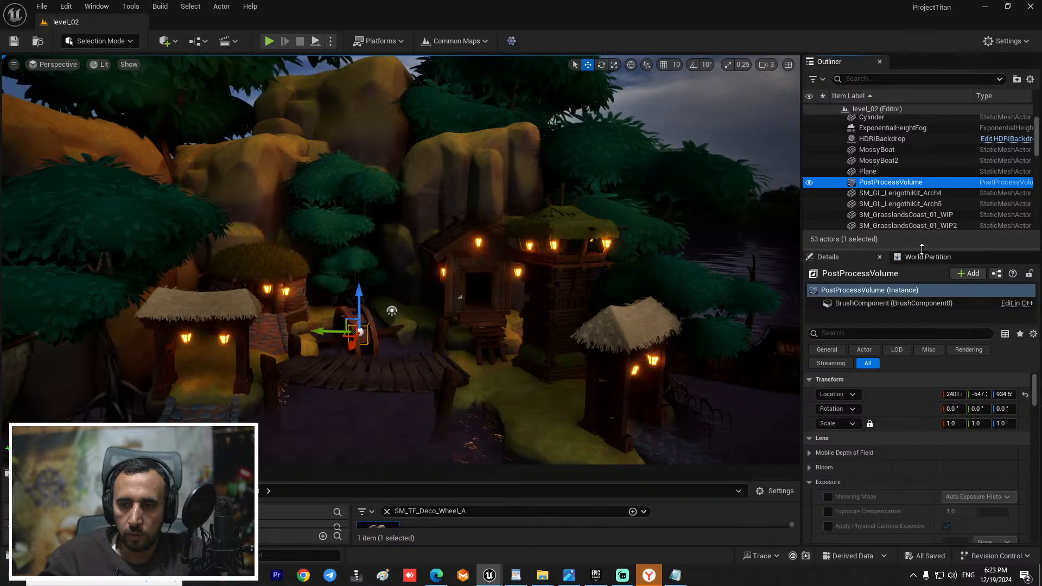
{"action": "left_click_drag", "start_coordinate": [922, 249], "coordinate": [923, 129]}
{"action": "scroll", "coordinate": [922, 428], "scroll_direction": "down", "scroll_amount": 2}
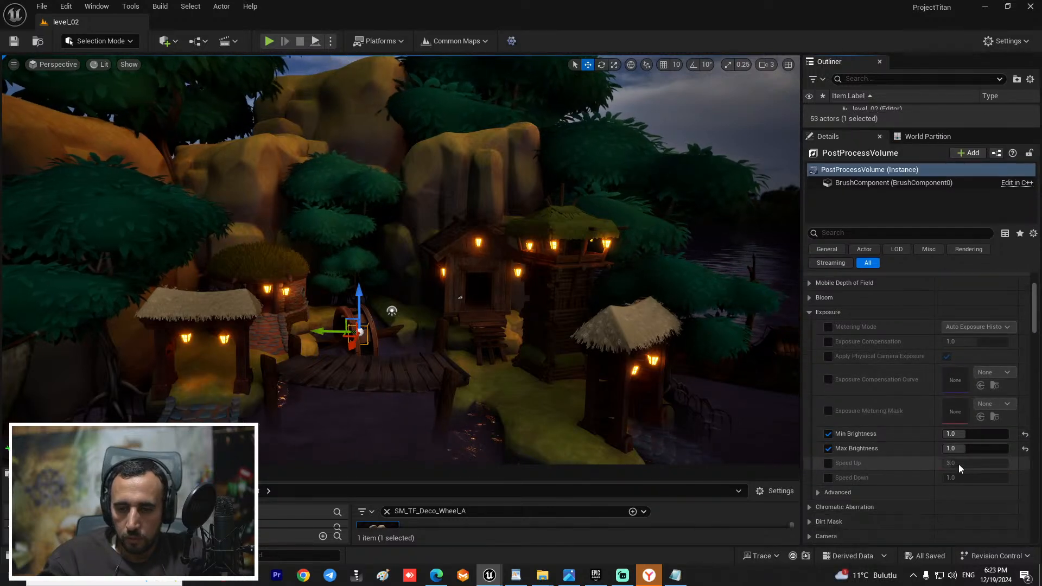
{"action": "left_click", "coordinate": [972, 433]}
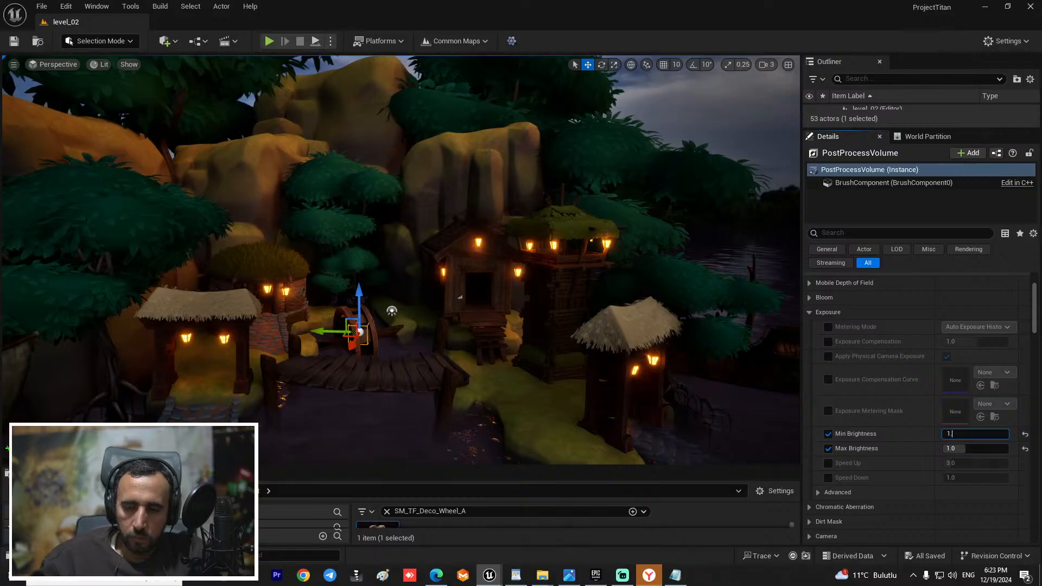
{"action": "key", "text": "Return"}
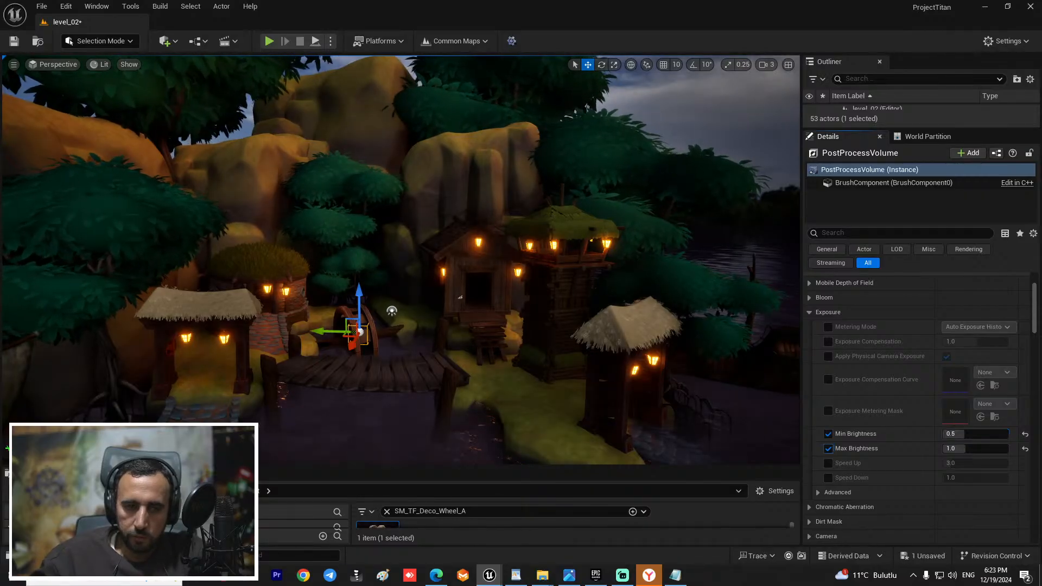
{"action": "right_click_drag", "start_coordinate": [547, 422], "coordinate": [524, 388]}
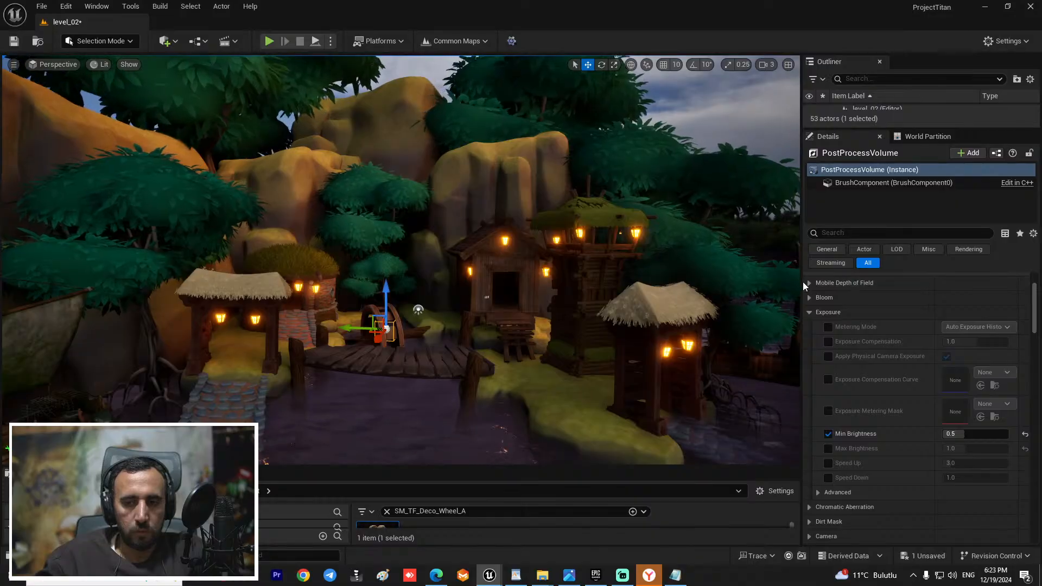
Step: Try an intensity of 0.05 on the HDRIBackdrop and set it back to 0.1
{"action": "left_click_drag", "start_coordinate": [803, 283], "coordinate": [942, 283]}
{"action": "right_click_drag", "start_coordinate": [543, 304], "coordinate": [540, 146]}
{"action": "key", "text": "e"}
{"action": "left_click", "coordinate": [754, 167]}
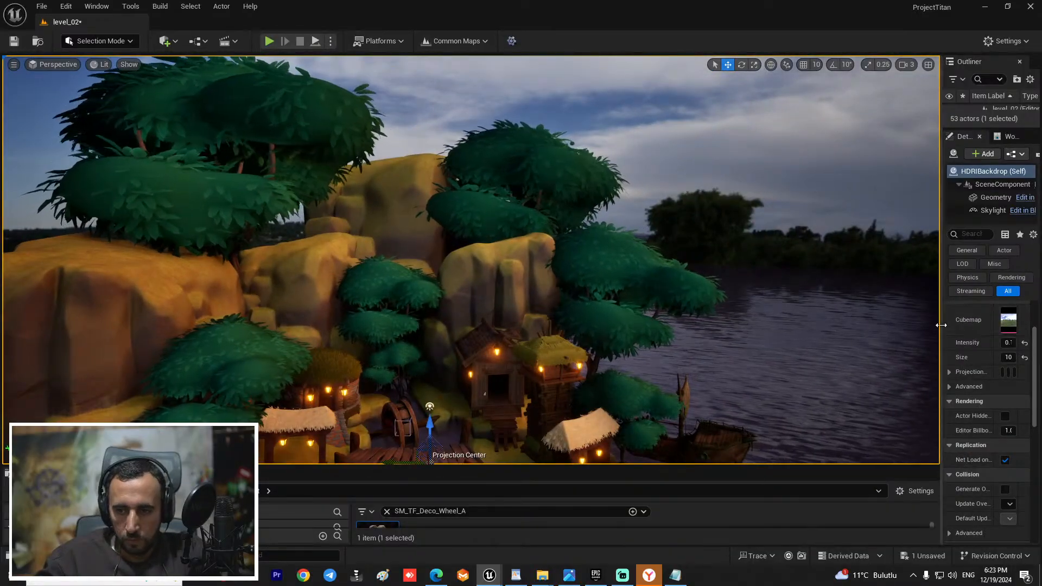
{"action": "left_click_drag", "start_coordinate": [941, 323], "coordinate": [805, 324]}
{"action": "scroll", "coordinate": [989, 431], "scroll_direction": "up", "scroll_amount": 2}
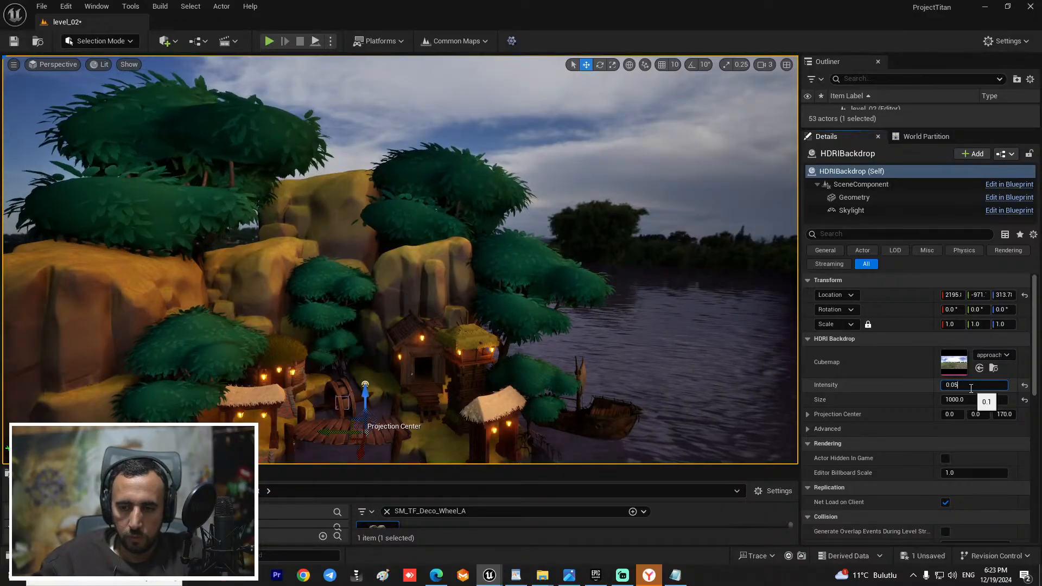
{"action": "key", "text": "Return"}
{"action": "right_click_drag", "start_coordinate": [505, 238], "coordinate": [543, 298]}
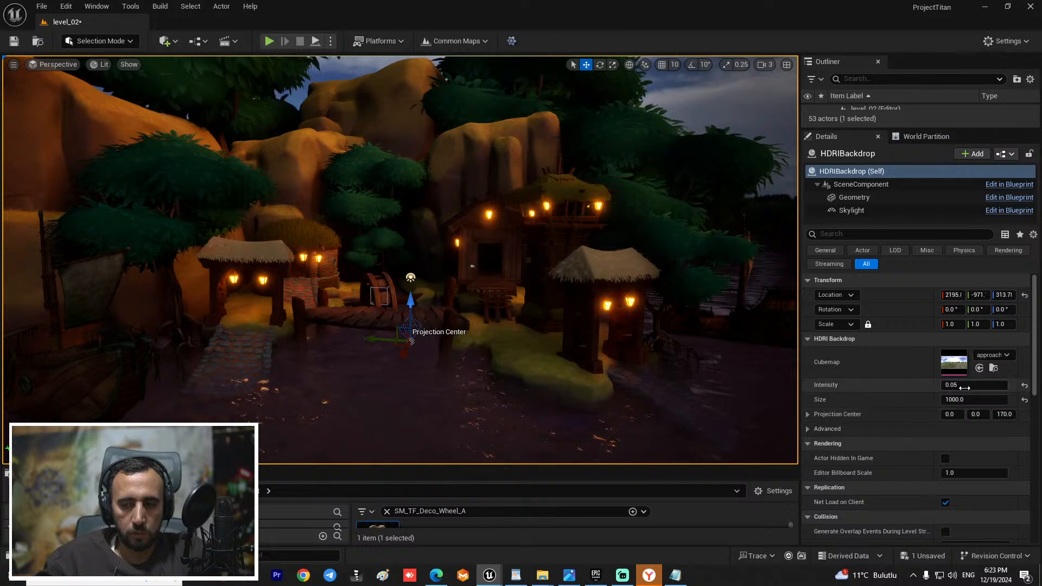
{"action": "key", "text": "Return"}
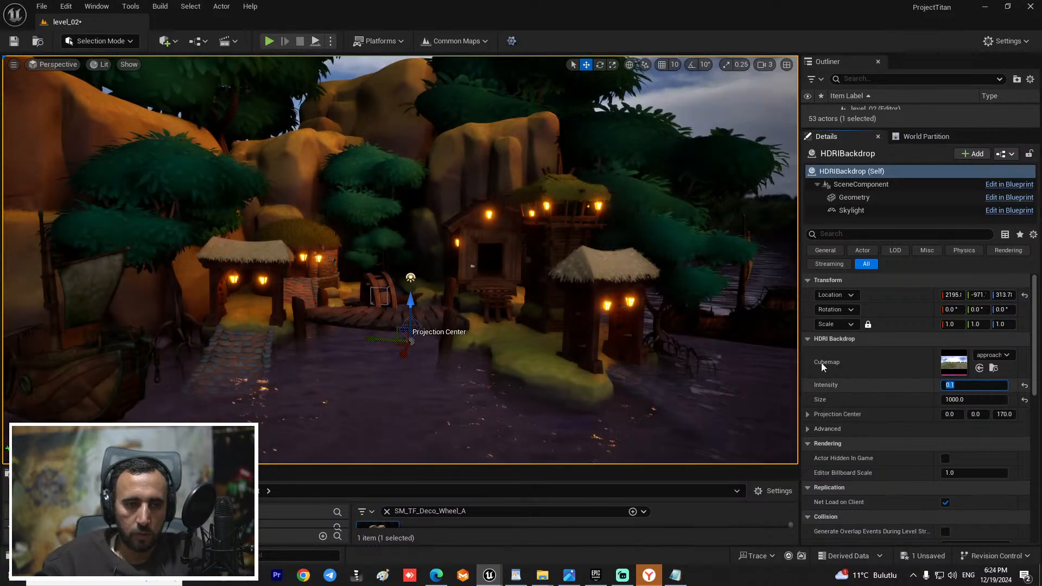
{"action": "right_click_drag", "start_coordinate": [542, 260], "coordinate": [478, 255]}
{"action": "right_click_drag", "start_coordinate": [101, 333], "coordinate": [77, 342]}
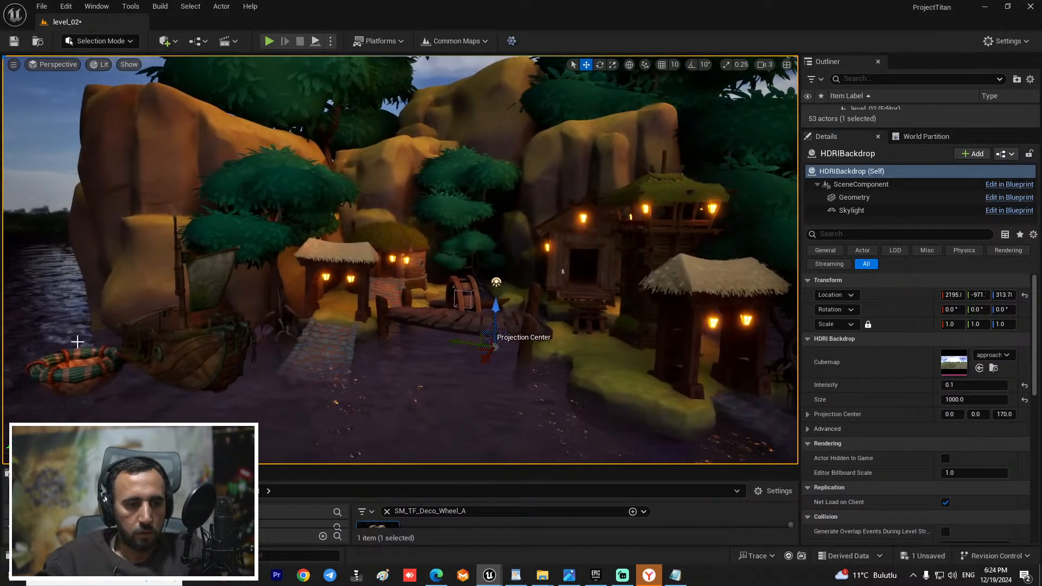
{"action": "left_click", "coordinate": [193, 386]}
{"action": "key", "text": "e"}
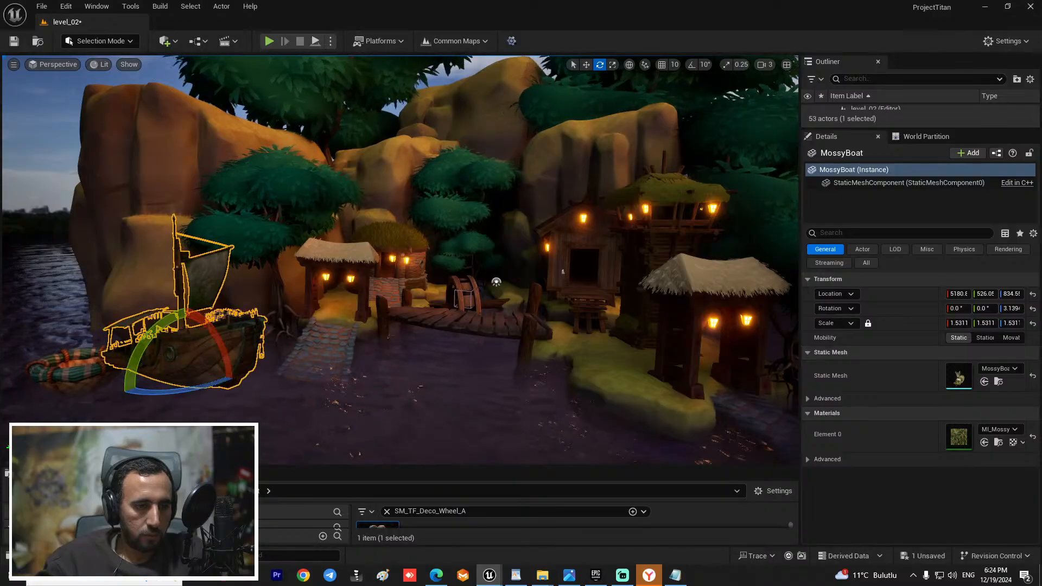
{"action": "right_click_drag", "start_coordinate": [192, 386], "coordinate": [140, 389]}
{"action": "left_click", "coordinate": [412, 348]}
{"action": "left_click_drag", "start_coordinate": [428, 388], "coordinate": [430, 392]}
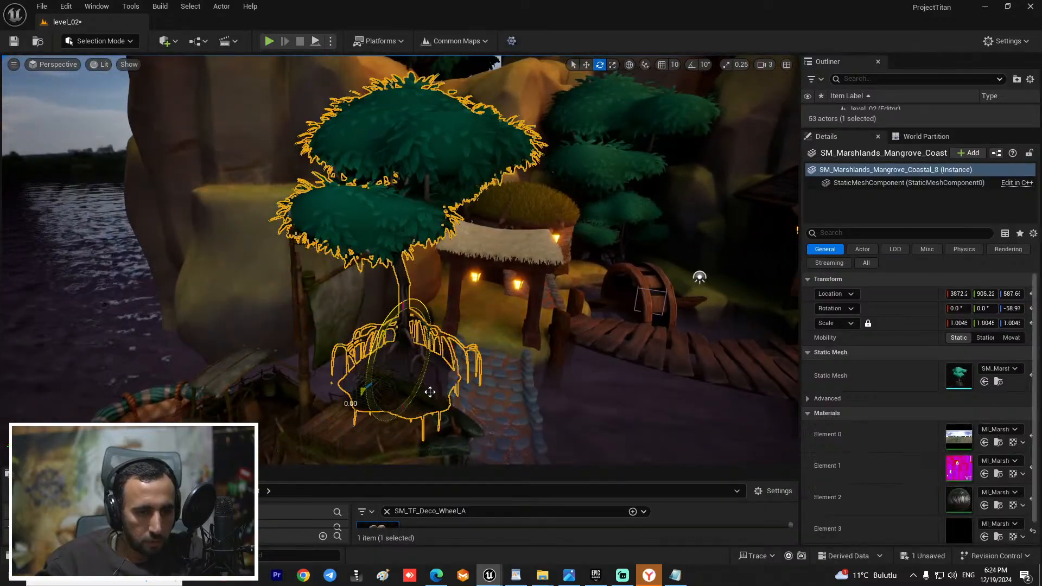
{"action": "mouse_move", "coordinate": [430, 392]}
{"action": "right_mouse_down"}
{"action": "mouse_move", "coordinate": [380, 392]}
{"action": "mouse_move", "coordinate": [413, 412]}
{"action": "mouse_move", "coordinate": [380, 391]}
{"action": "mouse_move", "coordinate": [434, 381]}
{"action": "right_mouse_up"}
Step: Duplicate a lantern from the thatched gate by the stone path and place the copy beside the sailing boat's cabin
{"action": "left_click", "coordinate": [438, 319]}
{"action": "key", "text": "w"}
{"action": "right_click_drag", "start_coordinate": [439, 319], "coordinate": [388, 277]}
{"action": "left_click", "coordinate": [394, 284]}
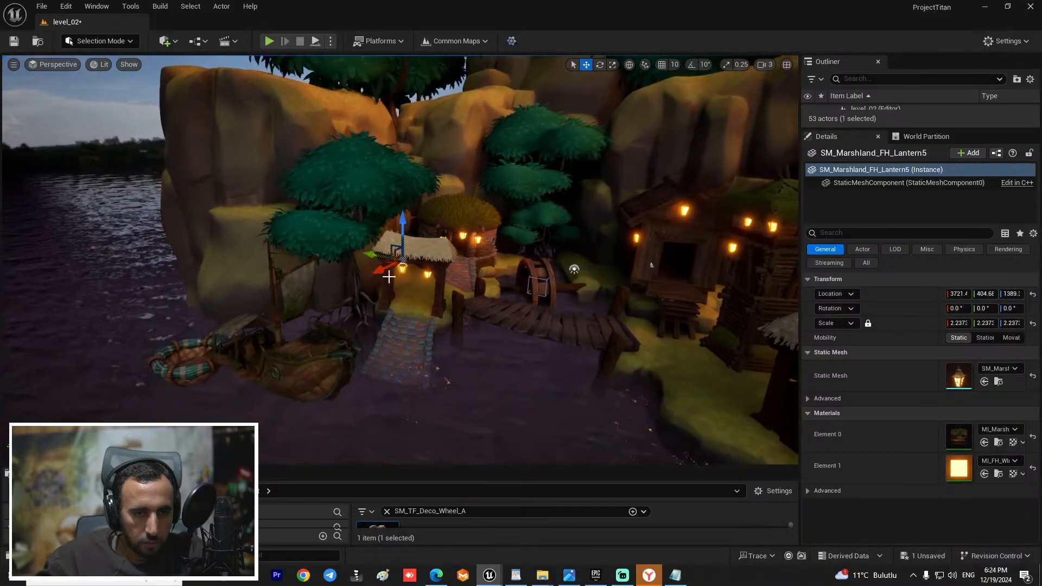
{"action": "left_click_drag", "start_coordinate": [233, 339], "coordinate": [233, 338]}
{"action": "right_click_drag", "start_coordinate": [234, 337], "coordinate": [214, 350]}
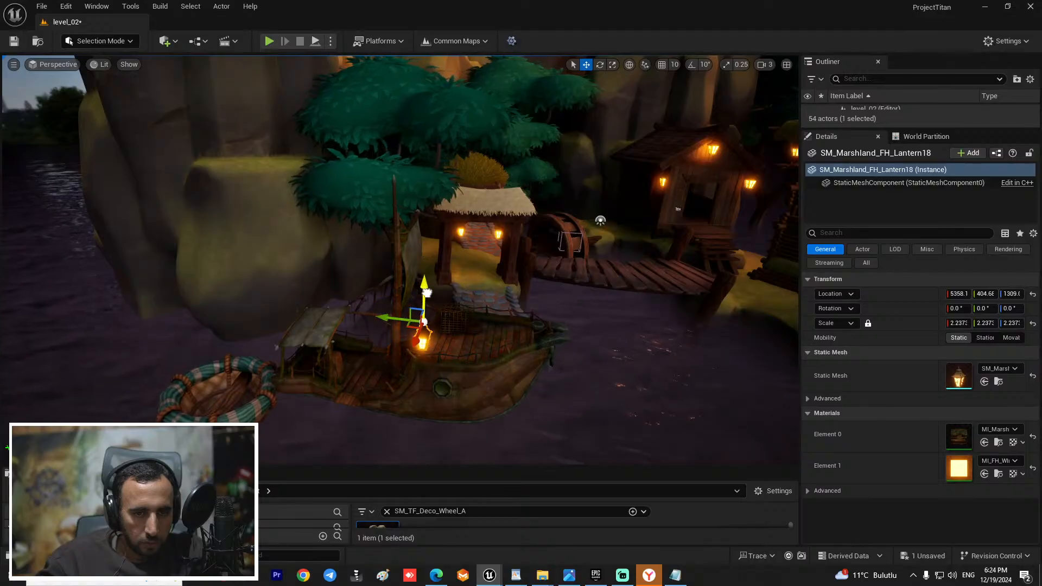
{"action": "left_click_drag", "start_coordinate": [312, 331], "coordinate": [306, 329]}
{"action": "right_click_drag", "start_coordinate": [306, 330], "coordinate": [425, 241]}
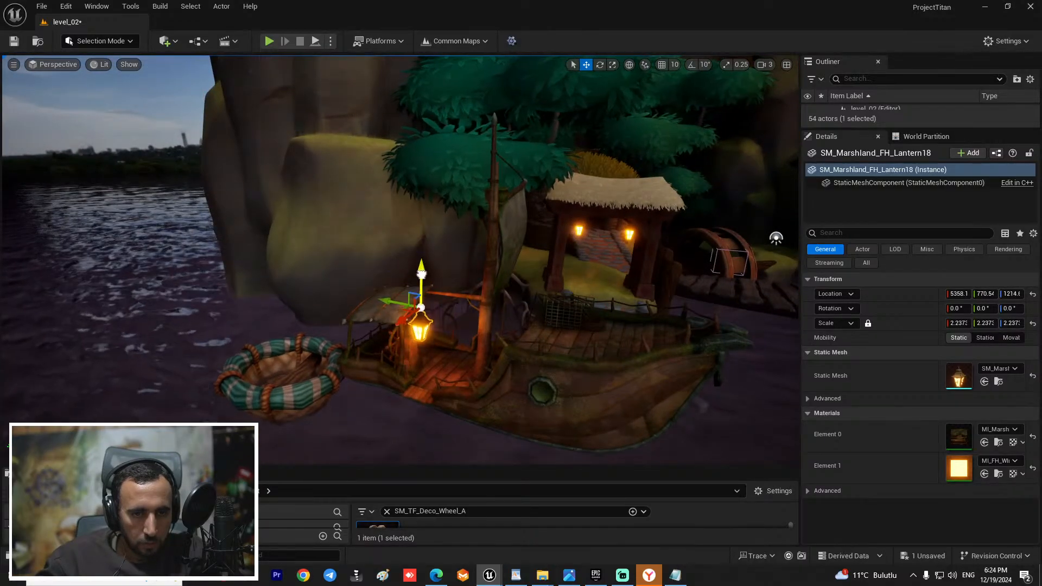
Step: Move the copied lantern beneath the canopy at the stern of the sailing boat
{"action": "left_click_drag", "start_coordinate": [388, 303], "coordinate": [380, 301]}
{"action": "key", "text": "f"}
{"action": "right_click_drag", "start_coordinate": [484, 360], "coordinate": [416, 340]}
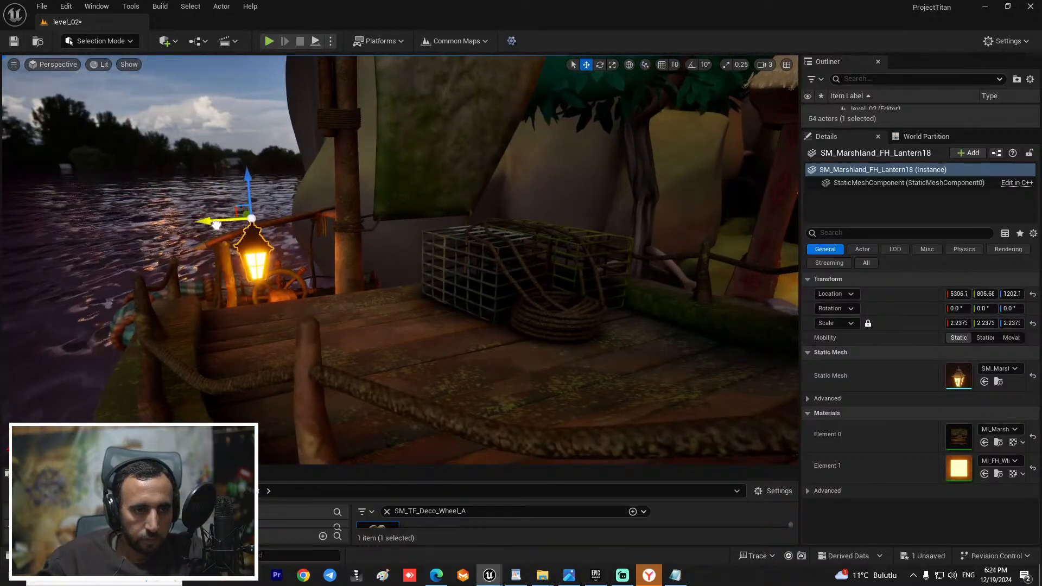
{"action": "left_click_drag", "start_coordinate": [216, 225], "coordinate": [239, 224]}
{"action": "left_click_drag", "start_coordinate": [493, 327], "coordinate": [614, 334], "text": "alt"}
{"action": "key", "text": "f"}
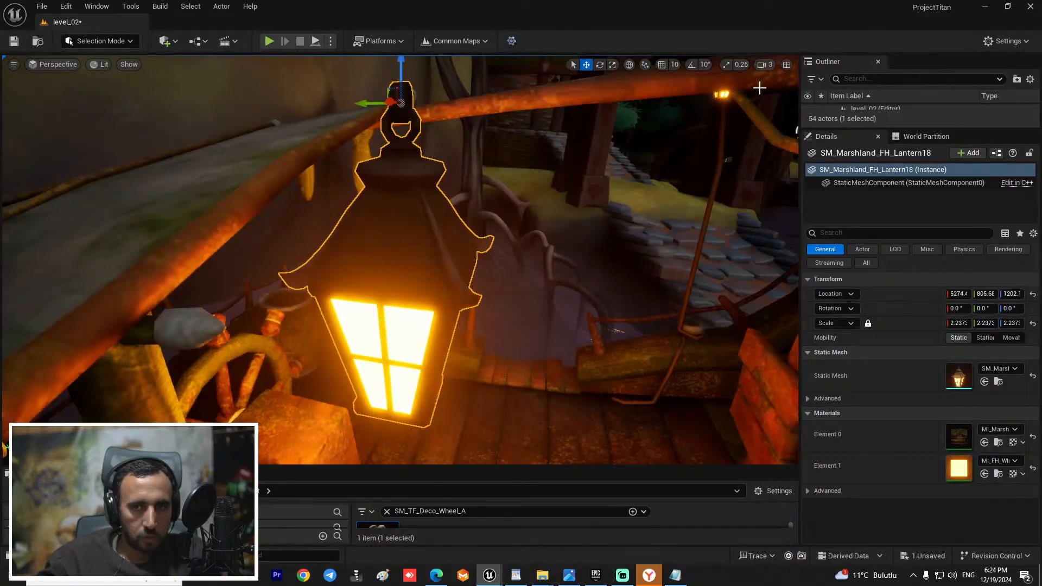
Step: Reduce the viewport camera speed to 1 and settle the lantern lower against the canopy's corner post
{"action": "left_click", "coordinate": [764, 65]}
{"action": "right_click_drag", "start_coordinate": [418, 223], "coordinate": [405, 239]}
{"action": "key", "text": "s"}
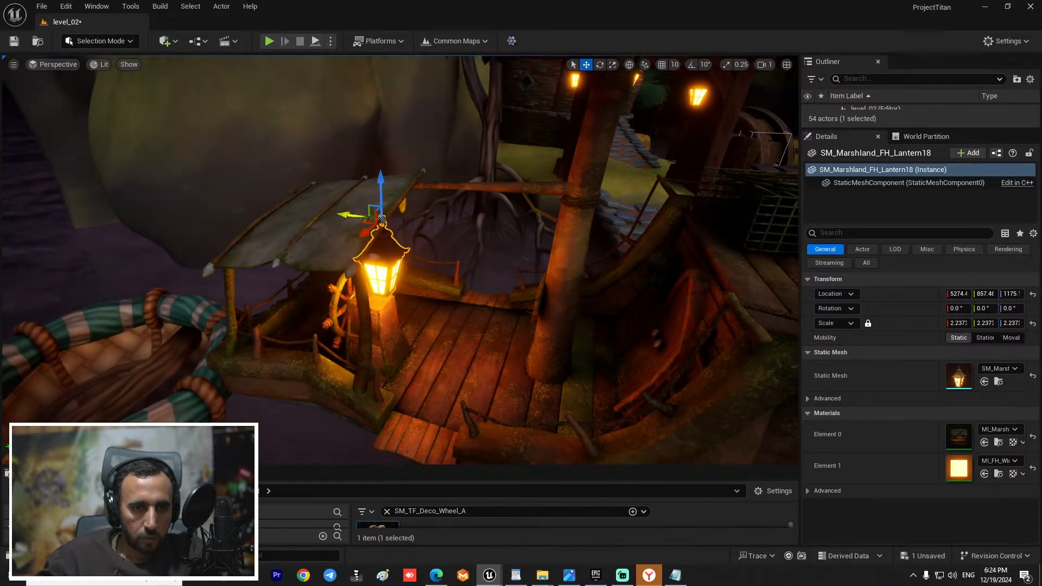
{"action": "key", "text": "s"}
{"action": "right_click_drag", "start_coordinate": [317, 214], "coordinate": [348, 157]}
{"action": "key", "text": "w"}
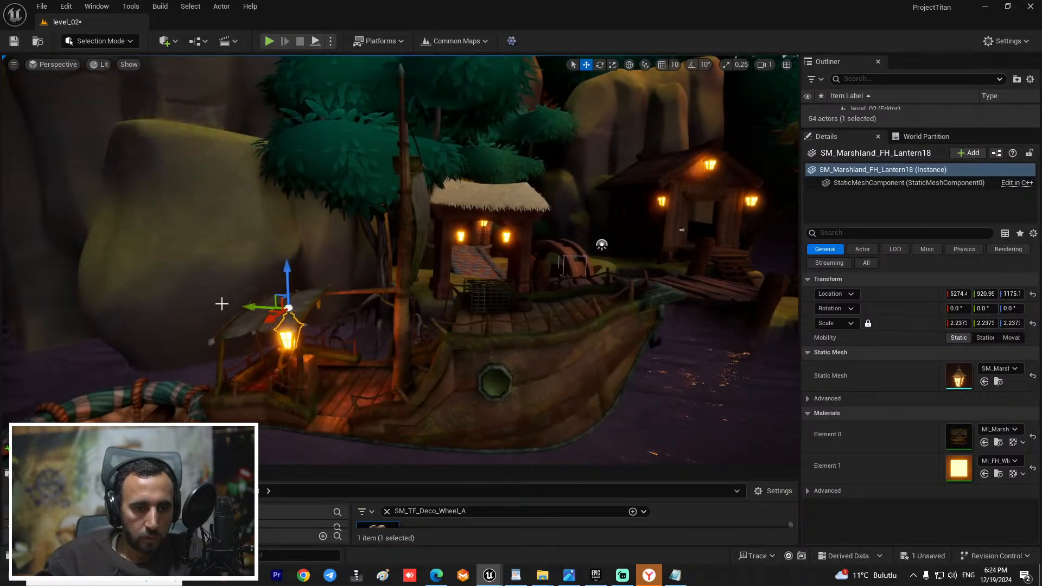
Step: Duplicate the boat's canopy lantern and shift the copy across the deck beside the mast
{"action": "key", "text": "e"}
{"action": "right_click_drag", "start_coordinate": [347, 158], "coordinate": [464, 190]}
{"action": "key", "text": "w"}
{"action": "key", "text": "a"}
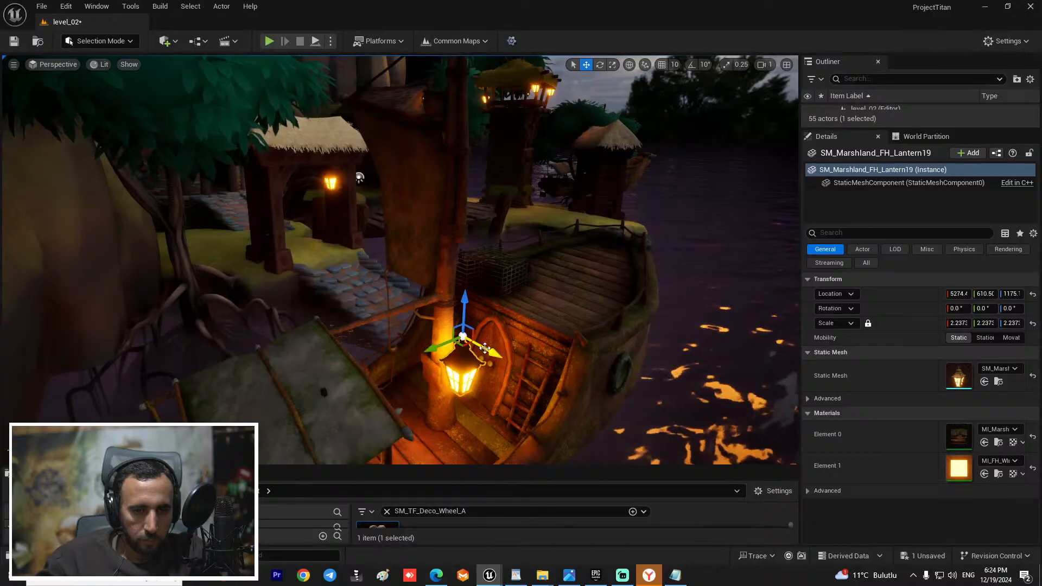
{"action": "left_click_drag", "start_coordinate": [478, 354], "coordinate": [426, 327]}
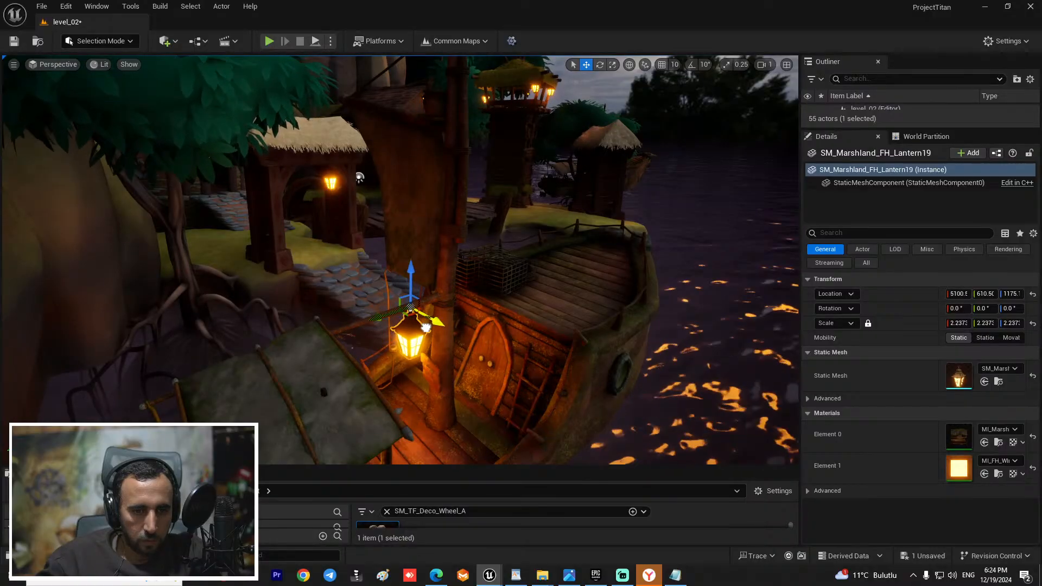
Step: Reposition the mast lantern so it hangs beneath the wooden crossbeam between the mast and the canopy
{"action": "left_click", "coordinate": [479, 364]}
{"action": "right_click_drag", "start_coordinate": [479, 363], "coordinate": [472, 309]}
{"action": "key", "text": "s"}
{"action": "left_click", "coordinate": [675, 389]}
{"action": "right_click_drag", "start_coordinate": [675, 389], "coordinate": [651, 369]}
{"action": "key", "text": "s"}
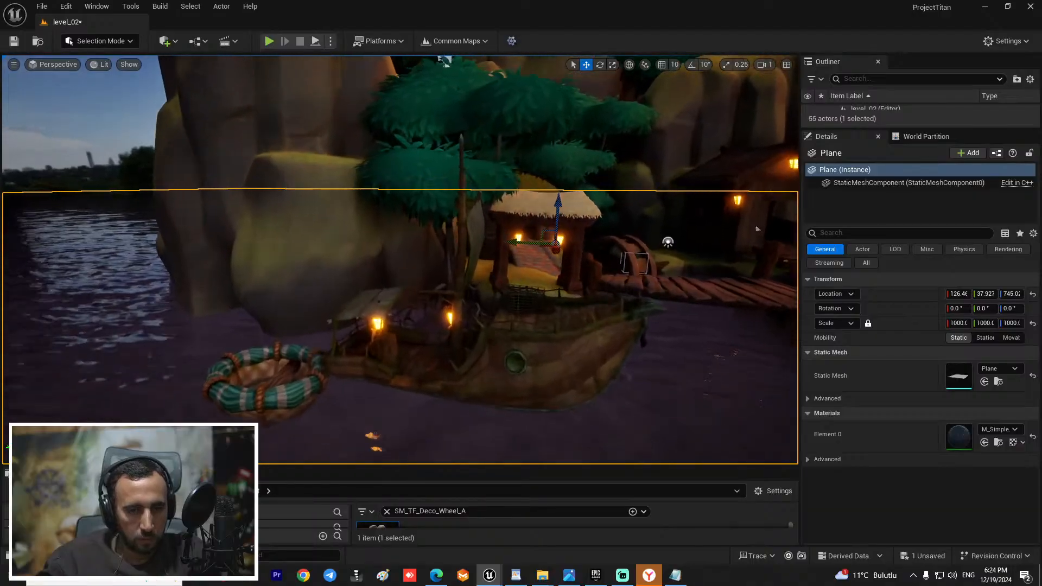
{"action": "key", "text": "w"}
{"action": "right_click_drag", "start_coordinate": [463, 336], "coordinate": [483, 375]}
{"action": "left_click", "coordinate": [442, 318]}
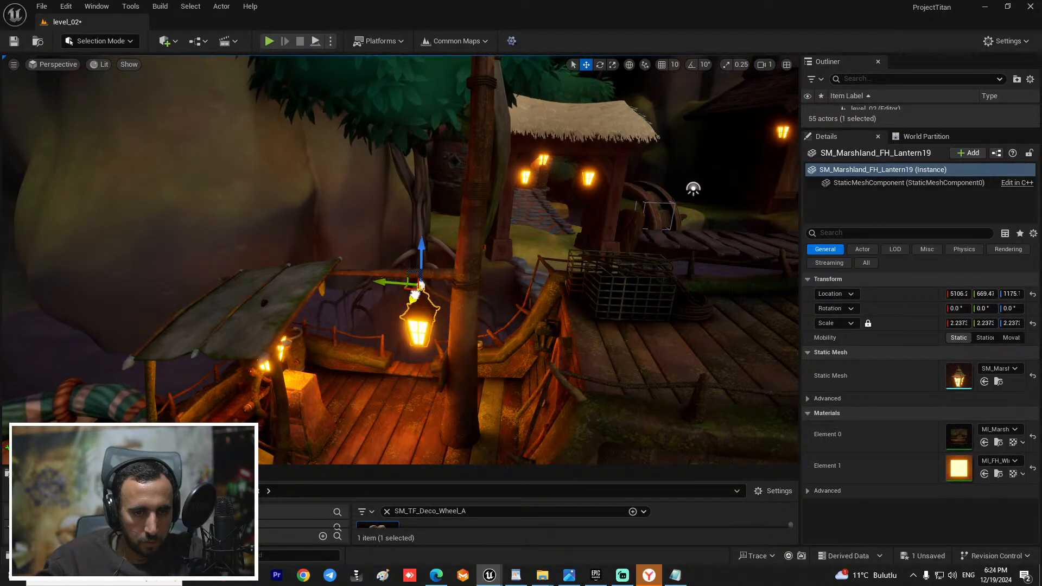
{"action": "left_click", "coordinate": [401, 328]}
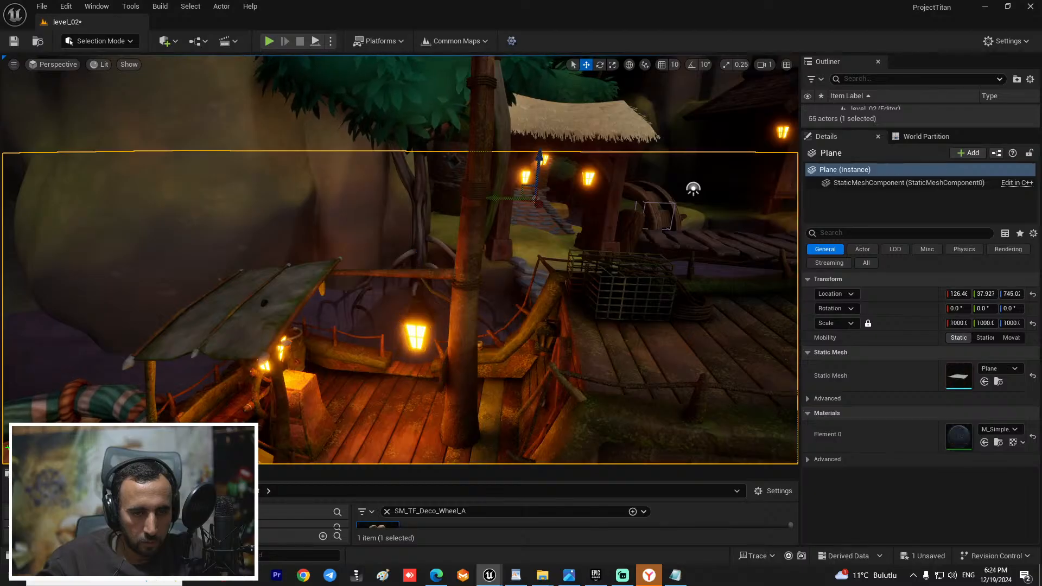
Step: Duplicate the lantern on the wooden hut's front gable and place the copy inside the hut behind its doorway
{"action": "right_click_drag", "start_coordinate": [401, 329], "coordinate": [401, 309]}
{"action": "key", "text": "s"}
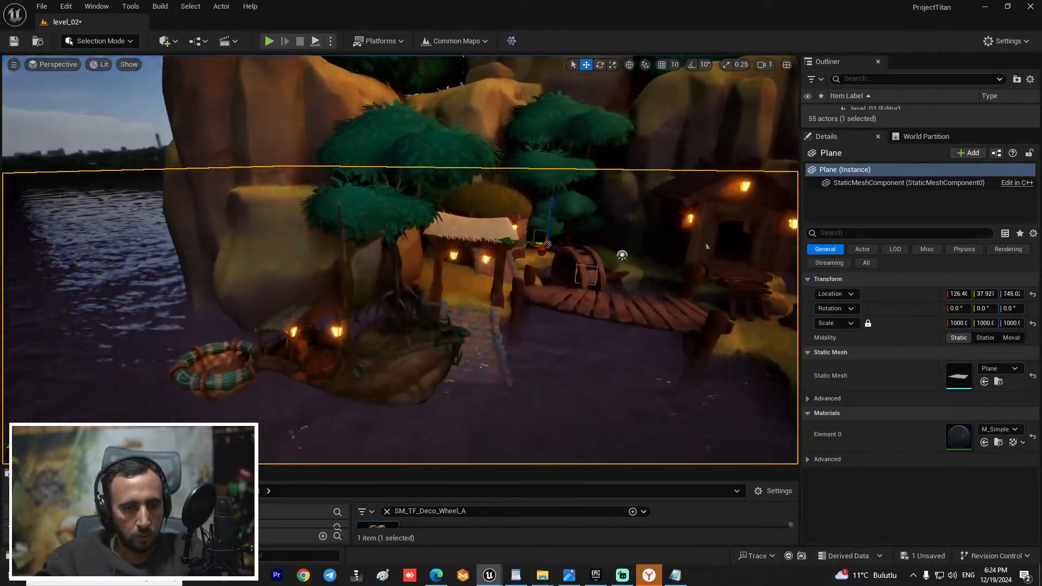
{"action": "key", "text": "w"}
{"action": "right_click_drag", "start_coordinate": [401, 308], "coordinate": [489, 302]}
{"action": "key", "text": "s"}
{"action": "key", "text": "w"}
{"action": "right_click_drag", "start_coordinate": [382, 272], "coordinate": [385, 380]}
{"action": "left_click", "coordinate": [446, 269]}
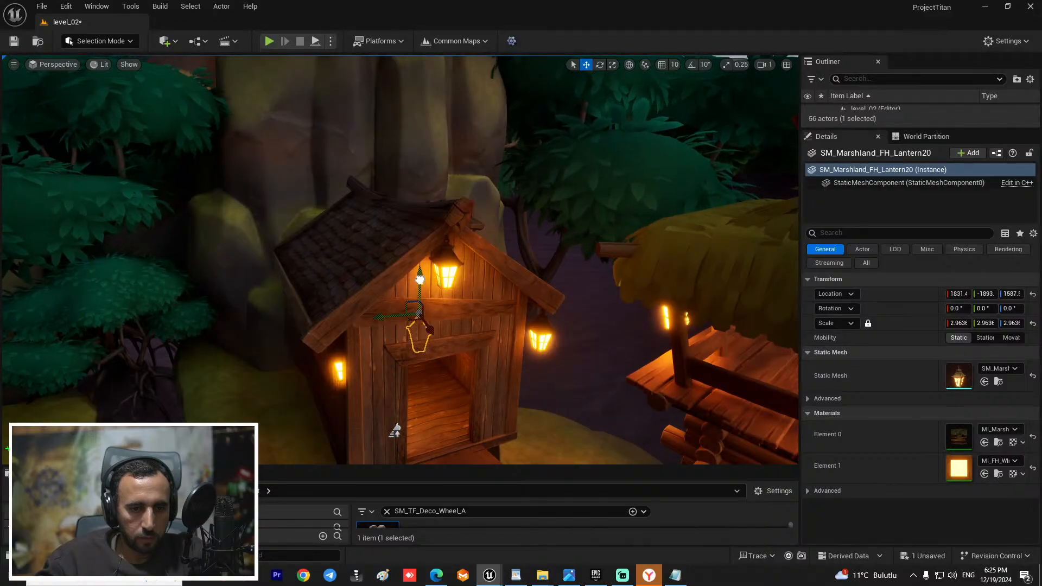
{"action": "left_click_drag", "start_coordinate": [421, 256], "coordinate": [420, 272]}
{"action": "key", "text": "s"}
{"action": "right_click_drag", "start_coordinate": [420, 272], "coordinate": [282, 314]}
Step: Place another lantern copy beneath the watchtower's thatched roof and save the level
{"action": "right_click_drag", "start_coordinate": [493, 299], "coordinate": [283, 357]}
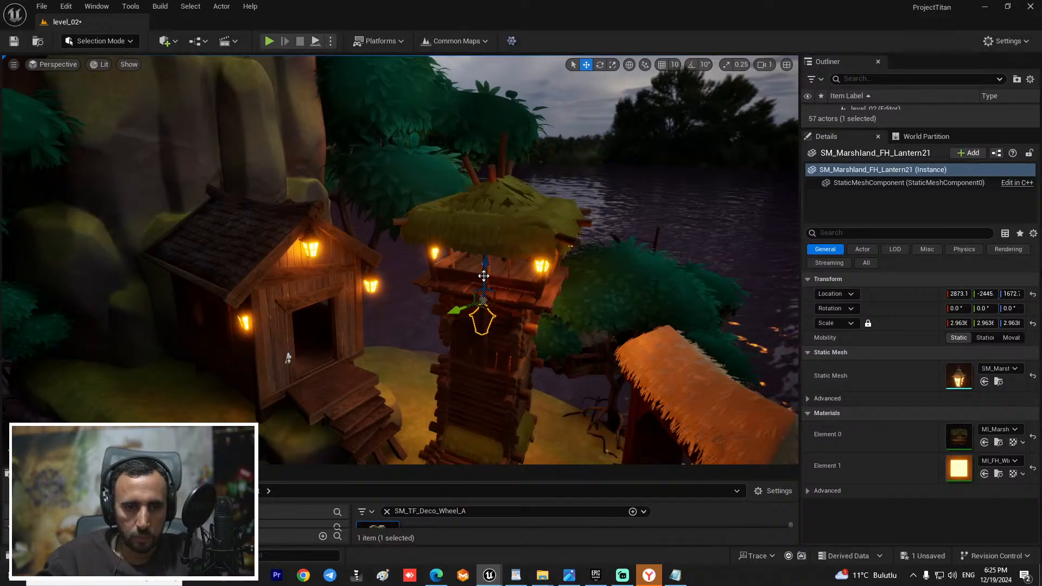
{"action": "right_click_drag", "start_coordinate": [288, 359], "coordinate": [237, 357]}
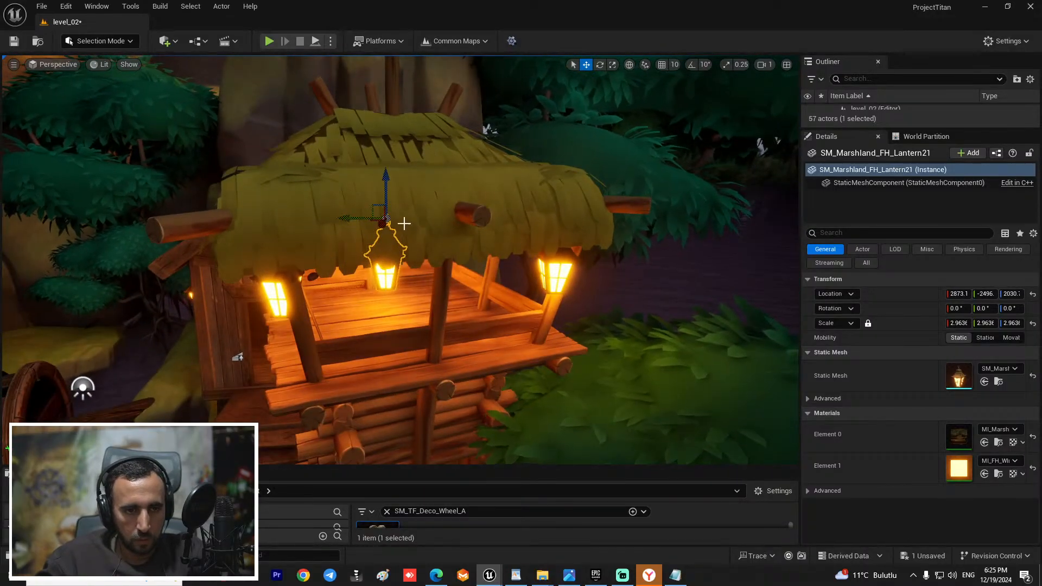
{"action": "right_click_drag", "start_coordinate": [237, 357], "coordinate": [386, 311]}
{"action": "right_click_drag", "start_coordinate": [497, 313], "coordinate": [436, 305]}
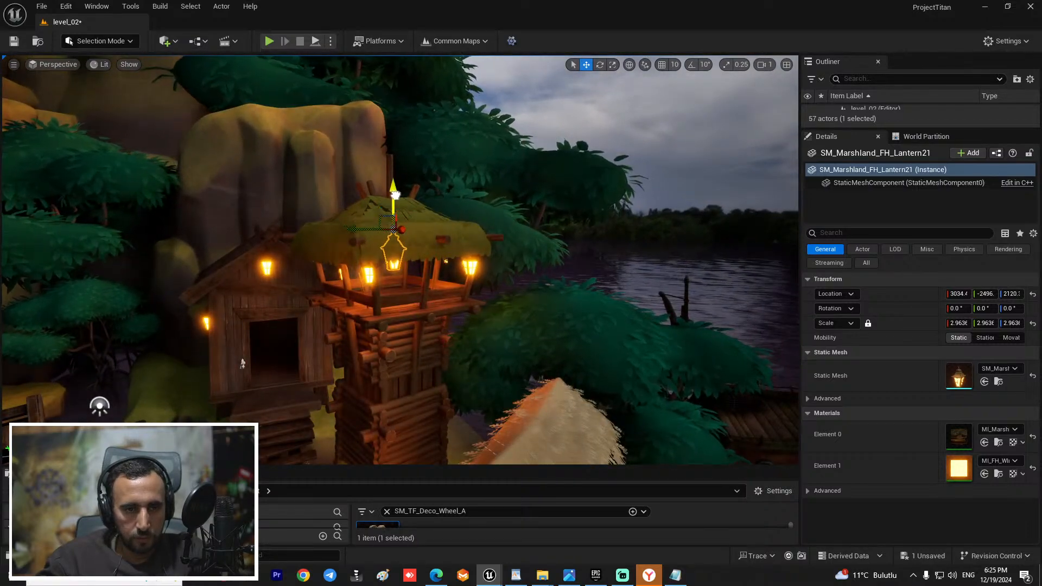
{"action": "right_click_drag", "start_coordinate": [99, 406], "coordinate": [414, 301]}
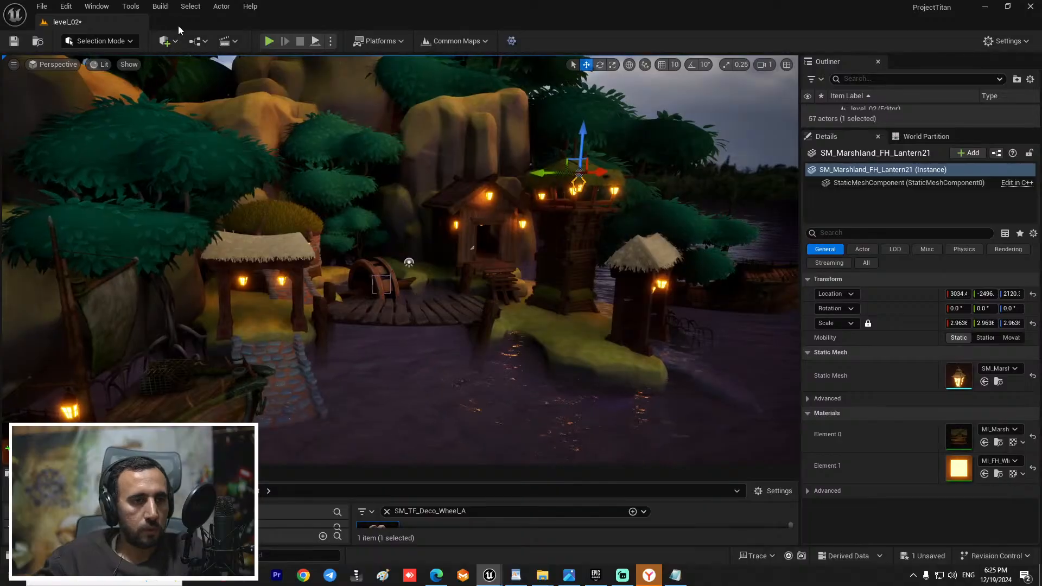
{"action": "key", "text": "ctrl+s"}
Step: Add a spotlight in front of the grassy islet, raise it and angle its cone toward the thatched gate
{"action": "left_click", "coordinate": [165, 40]}
{"action": "mouse_move", "coordinate": [248, 133]}
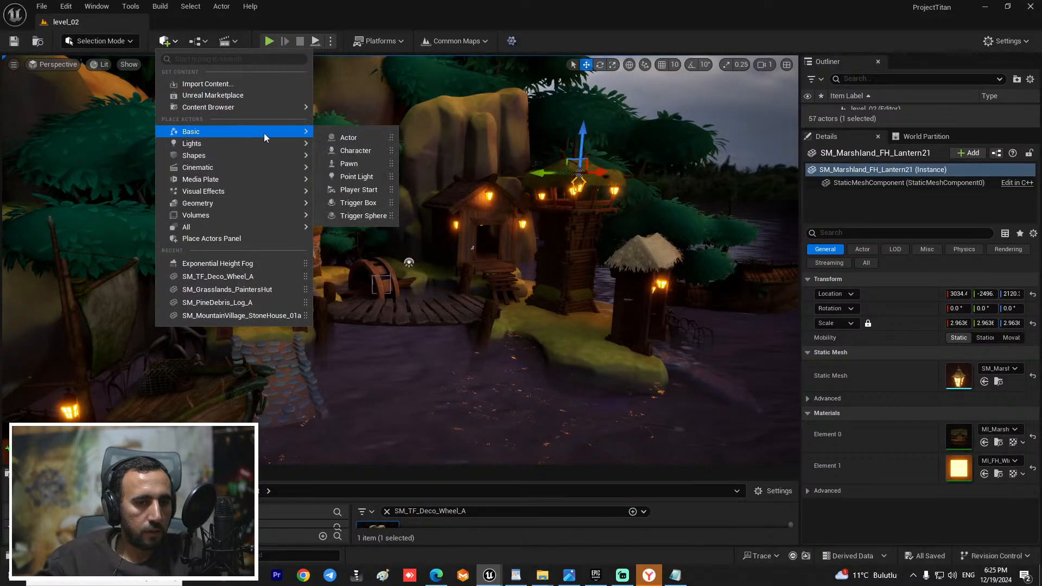
{"action": "left_click_drag", "start_coordinate": [354, 189], "coordinate": [583, 291]}
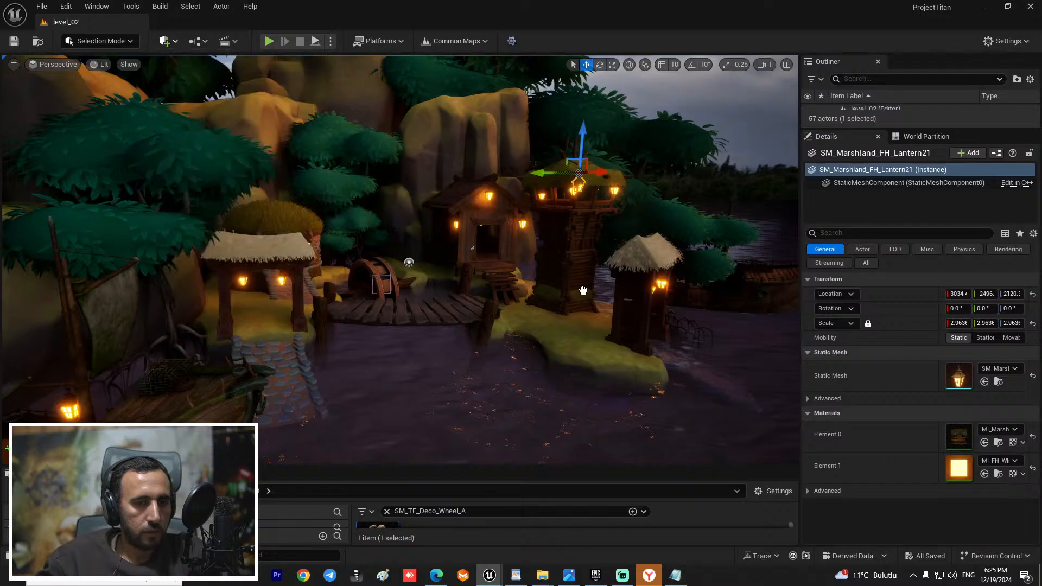
{"action": "left_click_drag", "start_coordinate": [553, 379], "coordinate": [549, 375]}
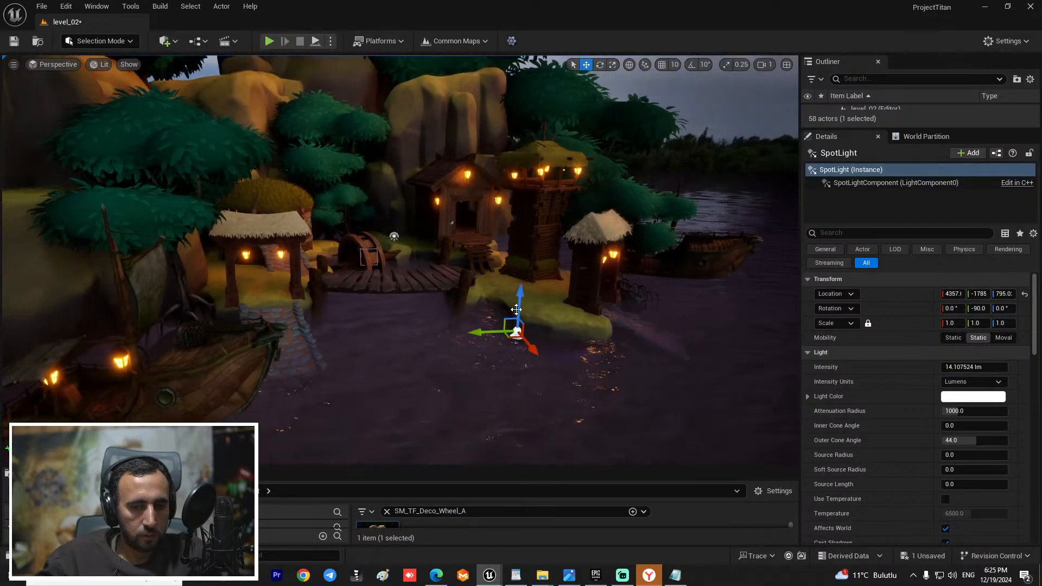
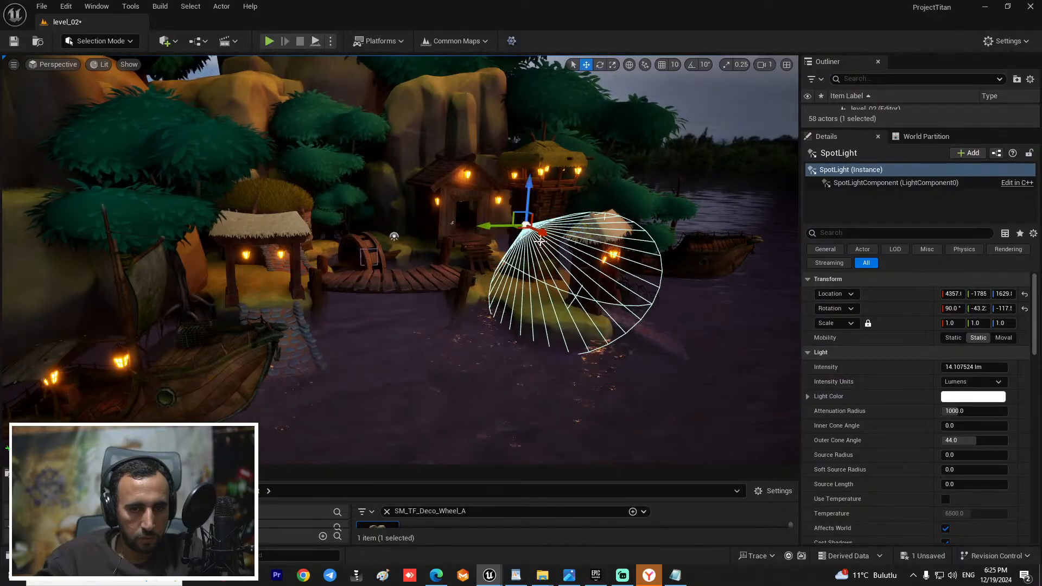
{"action": "left_click_drag", "start_coordinate": [564, 242], "coordinate": [519, 220]}
Step: Increase the spotlight's attenuation radius to about 1406 and move the light farther from the shore
{"action": "right_click_drag", "start_coordinate": [519, 221], "coordinate": [410, 228]}
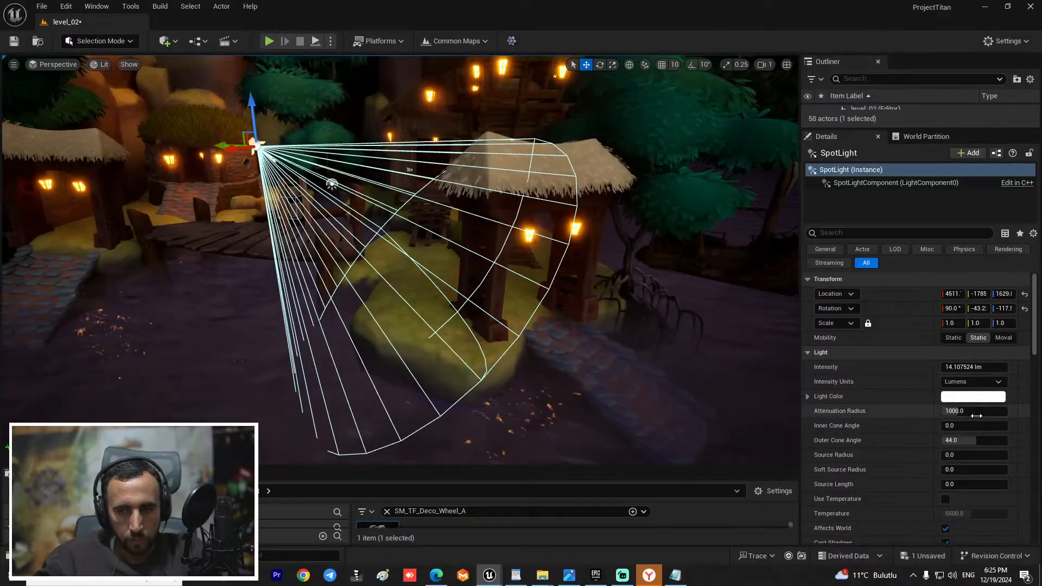
{"action": "mouse_move", "coordinate": [960, 412]}
{"action": "left_mouse_down"}
{"action": "mouse_move", "coordinate": [1005, 412]}
{"action": "mouse_move", "coordinate": [963, 411]}
{"action": "left_mouse_up"}
{"action": "right_click_drag", "start_coordinate": [358, 243], "coordinate": [270, 206]}
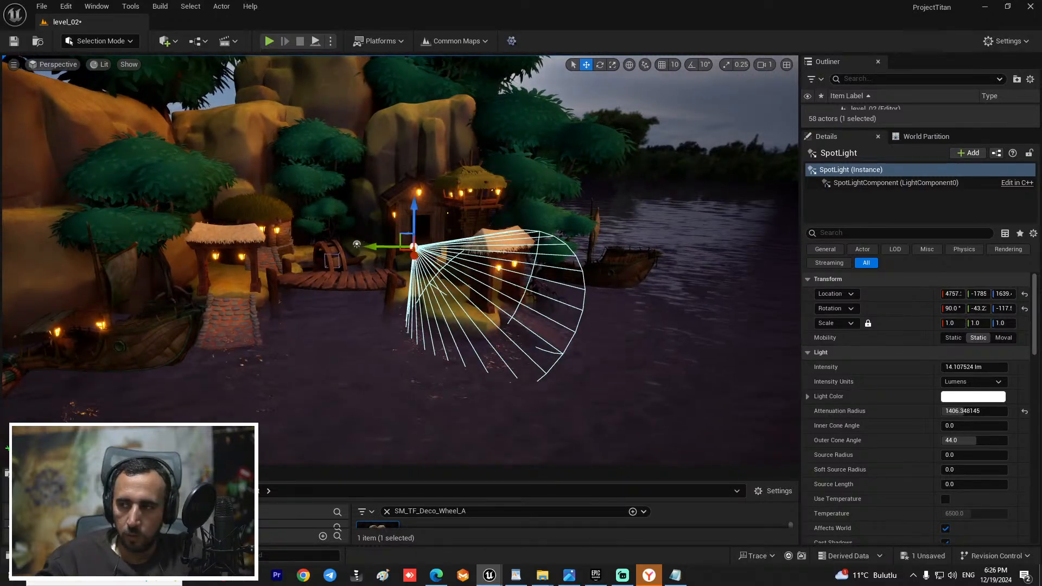
Step: Duplicate a lantern from the grass-roofed round house and move the copy to the tree behind the water wheel
{"action": "right_click_drag", "start_coordinate": [270, 206], "coordinate": [196, 297]}
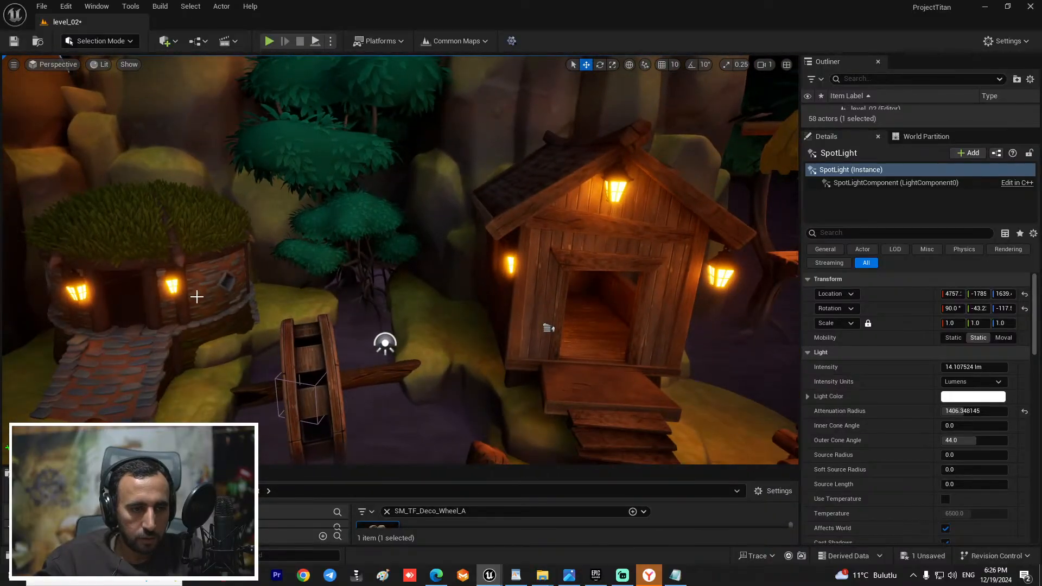
{"action": "left_click", "coordinate": [172, 285]}
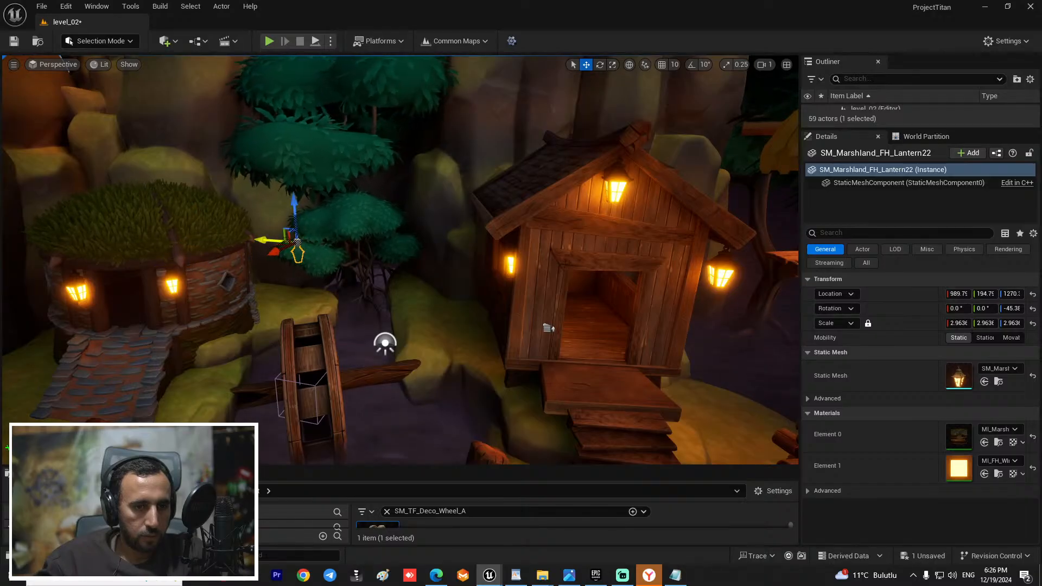
{"action": "left_click_drag", "start_coordinate": [304, 264], "coordinate": [315, 264]}
{"action": "right_click_drag", "start_coordinate": [315, 264], "coordinate": [263, 259]}
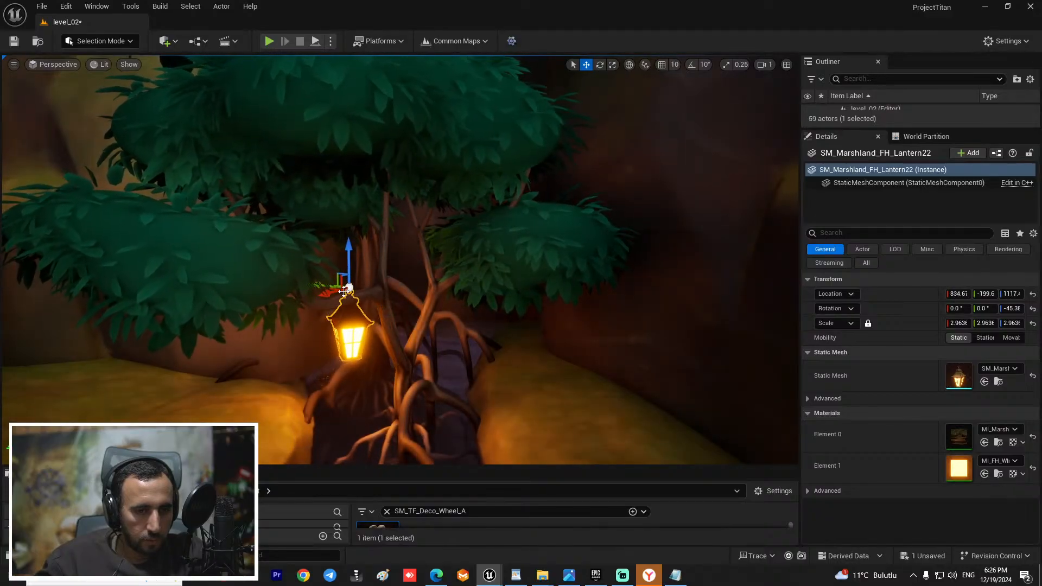
{"action": "mouse_move", "coordinate": [410, 316]}
{"action": "right_mouse_down"}
{"action": "mouse_move", "coordinate": [375, 317]}
{"action": "mouse_move", "coordinate": [400, 317]}
{"action": "right_mouse_up"}
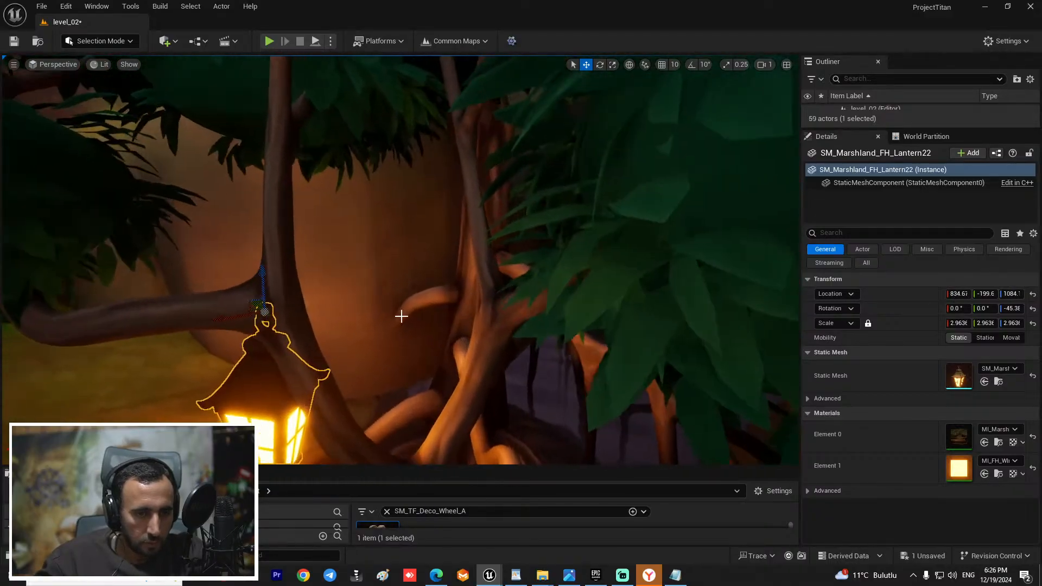
Step: Fine-tune the tree lantern's position so it hangs directly from the low side branch
{"action": "right_click_drag", "start_coordinate": [230, 310], "coordinate": [201, 307]}
{"action": "right_click_drag", "start_coordinate": [307, 317], "coordinate": [266, 316]}
{"action": "left_click_drag", "start_coordinate": [308, 316], "coordinate": [226, 317]}
{"action": "left_click_drag", "start_coordinate": [273, 274], "coordinate": [274, 282]}
Step: Duplicate the tree lantern and hang the copy from another branch deeper in the tree
{"action": "key", "text": "s"}
{"action": "right_click_drag", "start_coordinate": [337, 315], "coordinate": [428, 434]}
{"action": "key", "text": "w"}
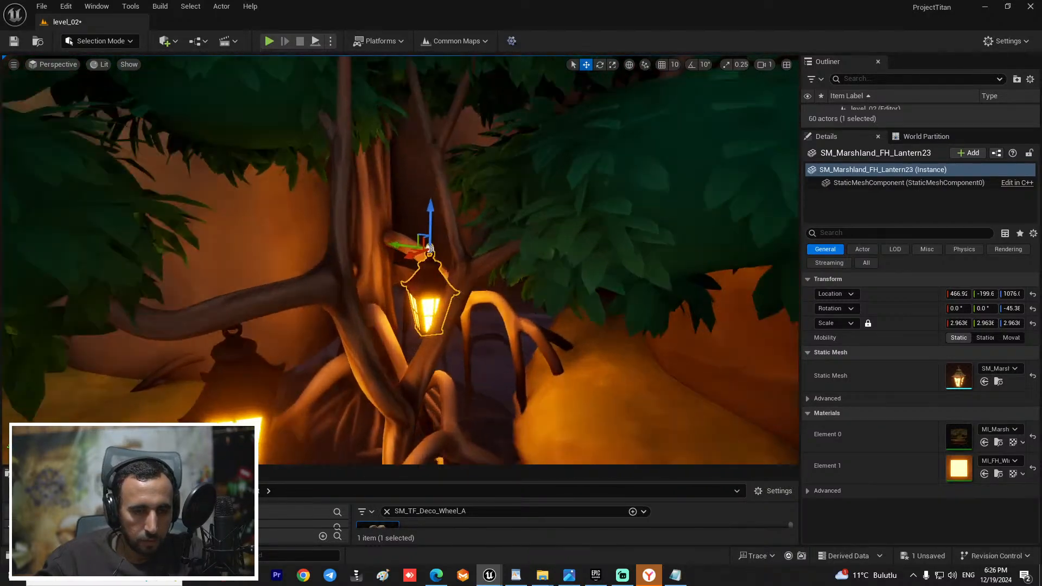
{"action": "right_click_drag", "start_coordinate": [429, 434], "coordinate": [424, 429]}
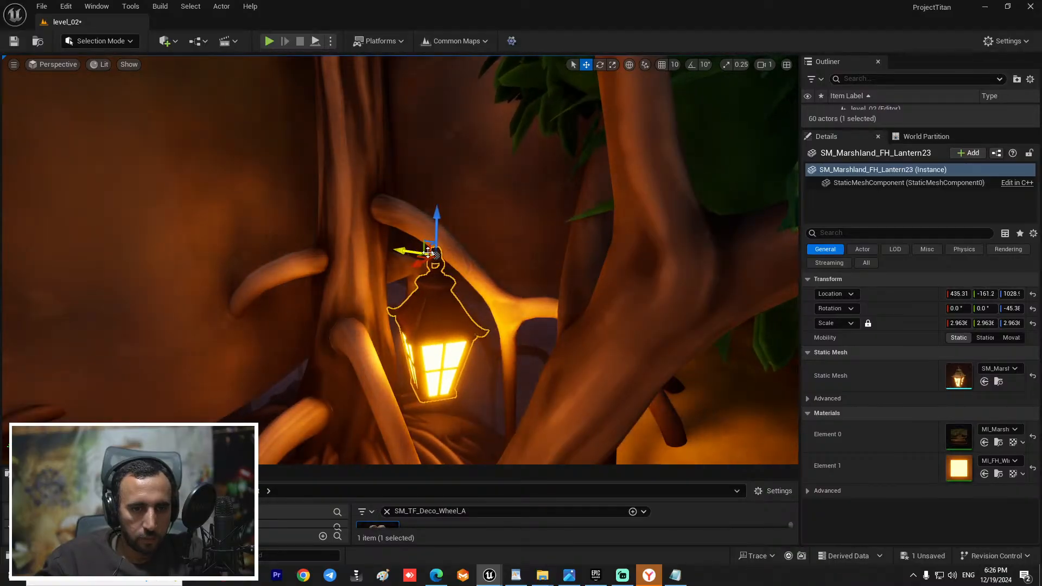
{"action": "left_click_drag", "start_coordinate": [428, 263], "coordinate": [441, 257]}
Step: Look over the new tree lanterns, the wooden pier and the lit buildings from the water
{"action": "key", "text": "s"}
{"action": "mouse_move", "coordinate": [441, 256]}
{"action": "right_mouse_down"}
{"action": "mouse_move", "coordinate": [451, 256]}
{"action": "mouse_move", "coordinate": [445, 304]}
{"action": "mouse_move", "coordinate": [437, 255]}
{"action": "mouse_move", "coordinate": [454, 266]}
{"action": "right_mouse_up"}
{"action": "key", "text": "s"}
{"action": "right_click_drag", "start_coordinate": [412, 341], "coordinate": [561, 243]}
{"action": "right_click_drag", "start_coordinate": [688, 221], "coordinate": [643, 256]}
{"action": "left_click", "coordinate": [565, 369]}
{"action": "key", "text": "w"}
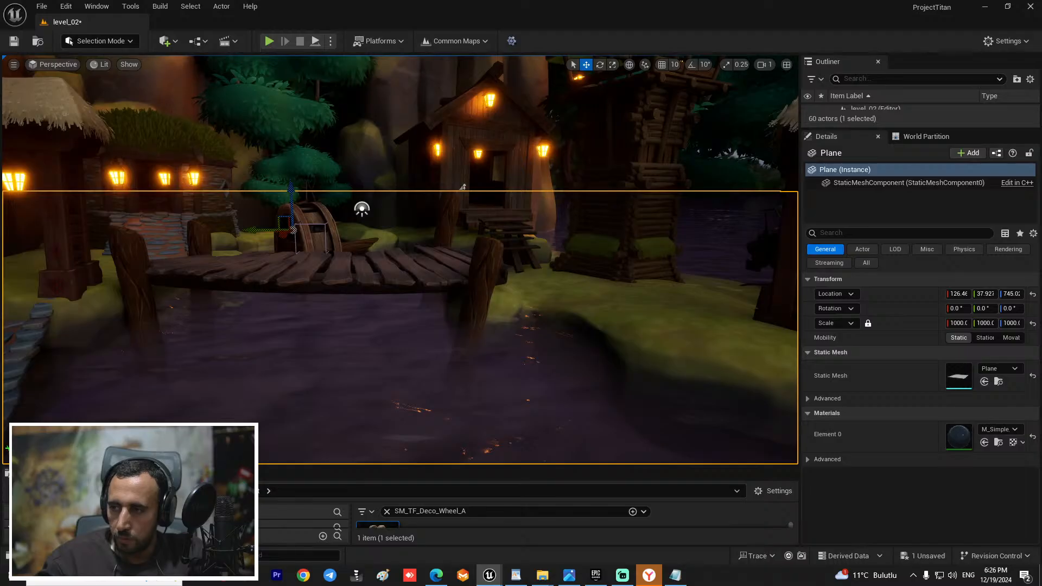
{"action": "key", "text": "s"}
{"action": "right_click_drag", "start_coordinate": [543, 237], "coordinate": [394, 244]}
{"action": "key", "text": "ctrl+z"}
Step: Duplicate the wooden bench SM_Grassland_Apothecary_Furniture_06 and move the copy to the grassy islet by the thatched gate
{"action": "right_click_drag", "start_coordinate": [502, 298], "coordinate": [276, 200]}
{"action": "left_click_drag", "start_coordinate": [323, 165], "coordinate": [175, 312]}
{"action": "left_click_drag", "start_coordinate": [150, 258], "coordinate": [472, 265]}
{"action": "left_click_drag", "start_coordinate": [510, 293], "coordinate": [514, 323]}
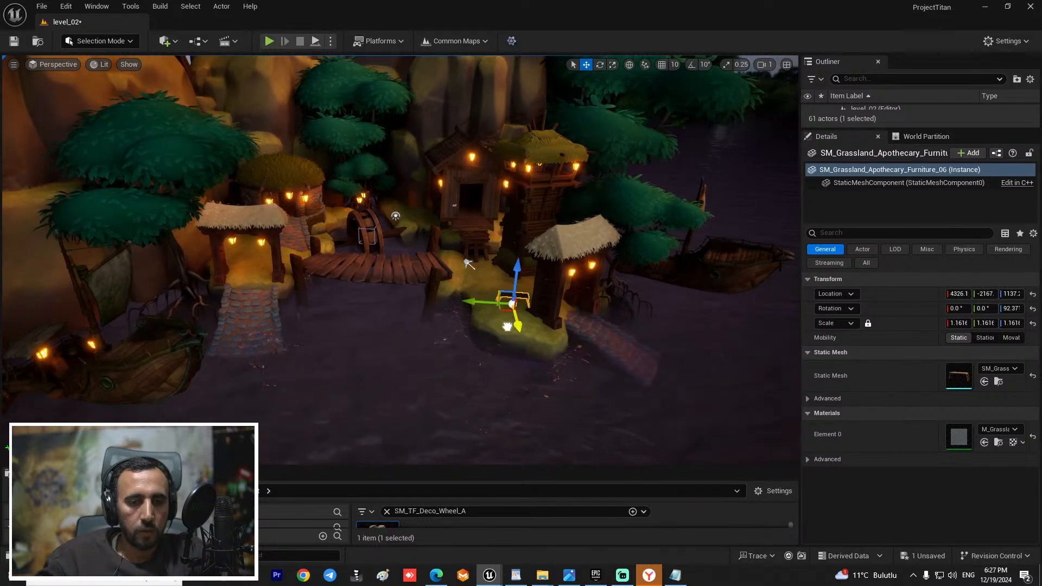
Step: Set the bench down on the grass between the watchtower and the thatched gate
{"action": "key", "text": "f"}
{"action": "key", "text": "s"}
{"action": "right_click_drag", "start_coordinate": [514, 323], "coordinate": [604, 330]}
{"action": "key", "text": "e"}
{"action": "key", "text": "a"}
{"action": "left_click_drag", "start_coordinate": [571, 332], "coordinate": [372, 175]}
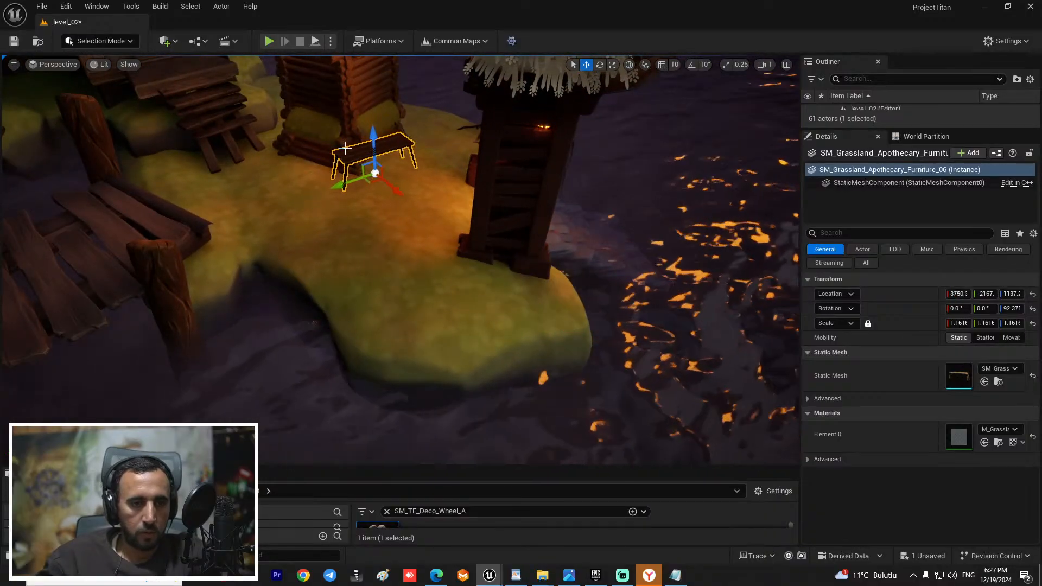
{"action": "left_click_drag", "start_coordinate": [374, 137], "coordinate": [354, 205]}
{"action": "key", "text": "r"}
{"action": "key", "text": "w"}
{"action": "left_click", "coordinate": [403, 168]}
{"action": "right_click_drag", "start_coordinate": [403, 168], "coordinate": [347, 128]}
{"action": "key", "text": "w"}
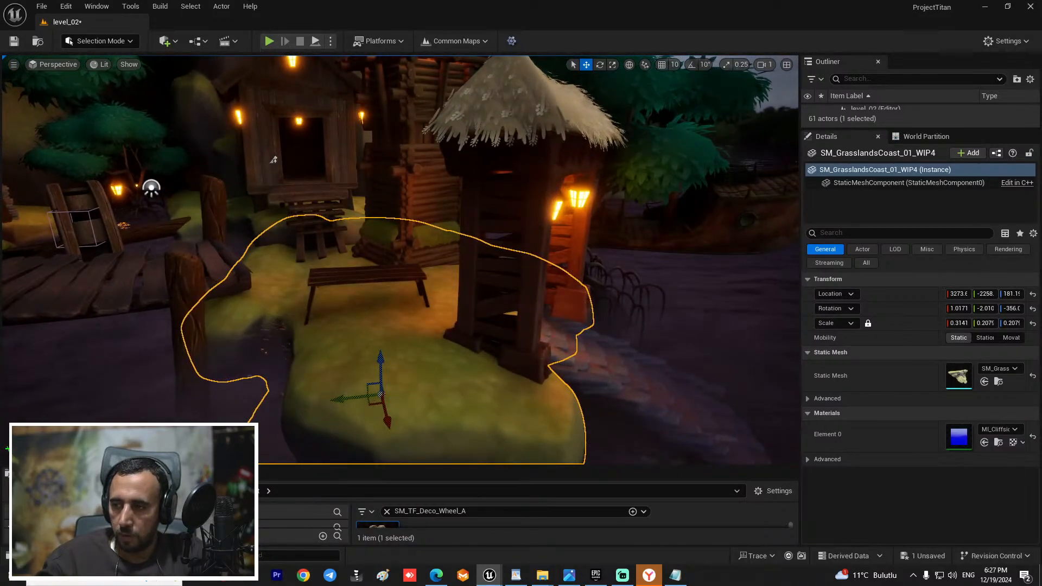
Step: Add the SM_CrateWithDeco crate to the level and reset its location to the world origin
{"action": "right_click_drag", "start_coordinate": [541, 311], "coordinate": [670, 349]}
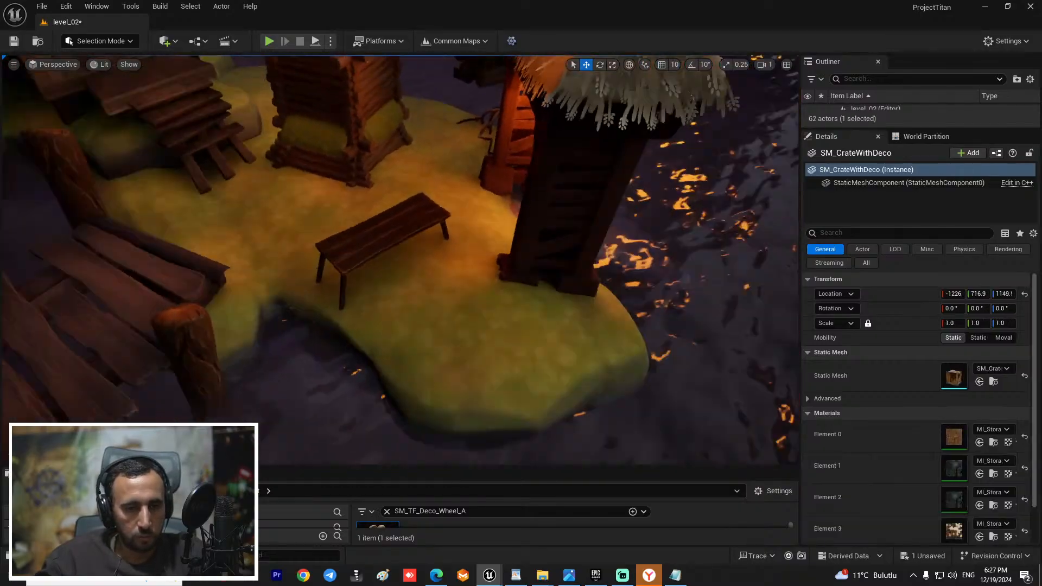
{"action": "right_click_drag", "start_coordinate": [468, 323], "coordinate": [608, 304]}
{"action": "key", "text": "f"}
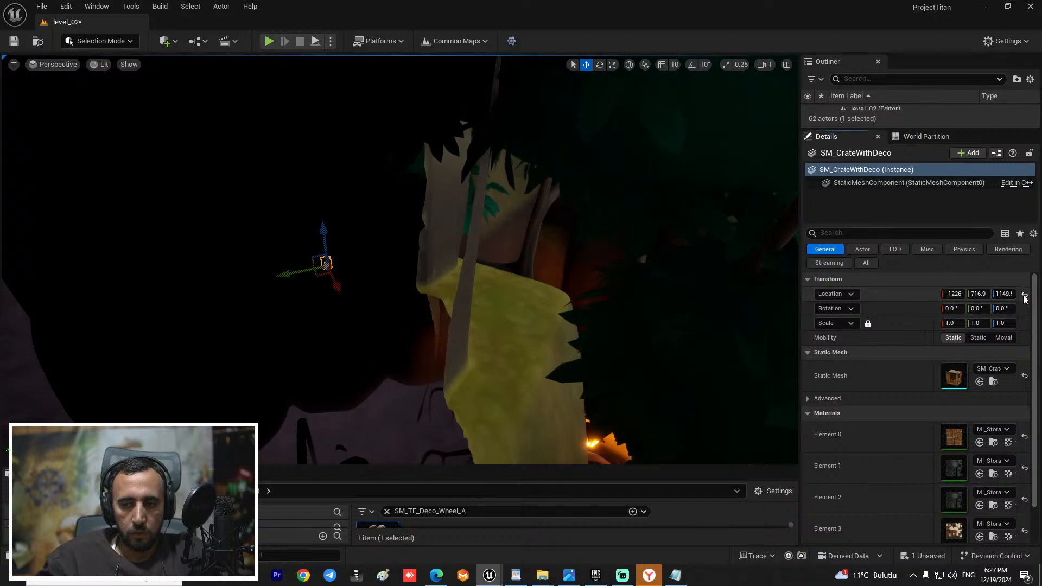
{"action": "left_click", "coordinate": [1023, 296]}
{"action": "mouse_move", "coordinate": [357, 279]}
{"action": "right_mouse_down"}
{"action": "mouse_move", "coordinate": [489, 279]}
{"action": "mouse_move", "coordinate": [488, 326]}
{"action": "mouse_move", "coordinate": [357, 279]}
{"action": "right_mouse_up"}
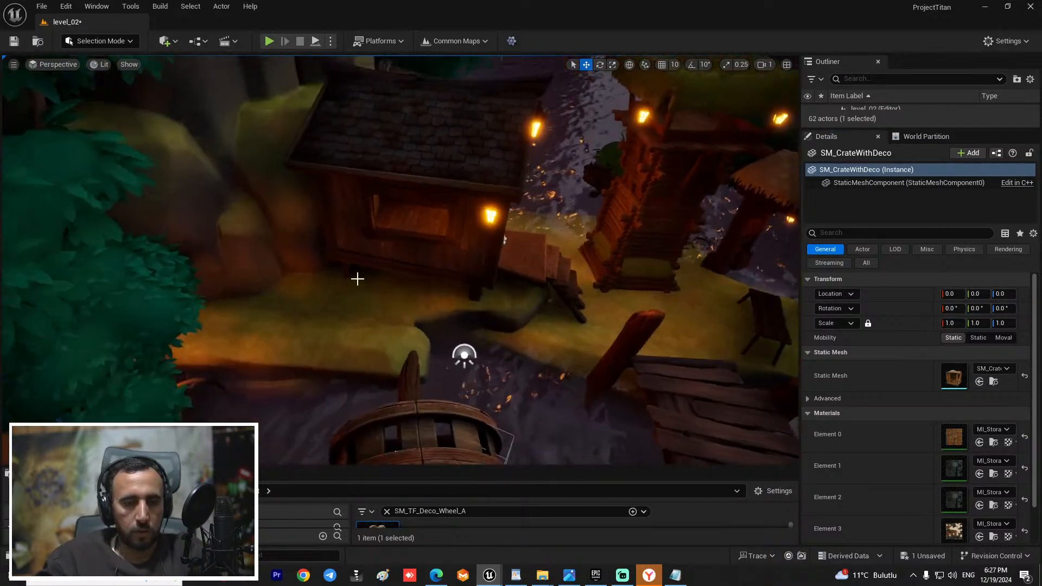
{"action": "key", "text": "f"}
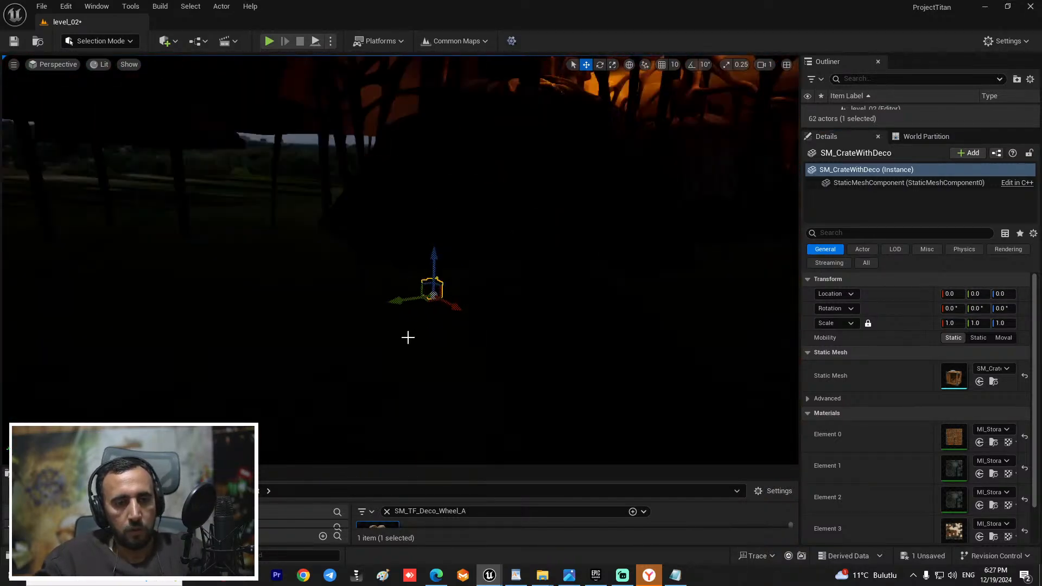
Step: Move the decorated crate from the world origin to the grassy islet by the thatched gate
{"action": "right_click_drag", "start_coordinate": [408, 337], "coordinate": [465, 218]}
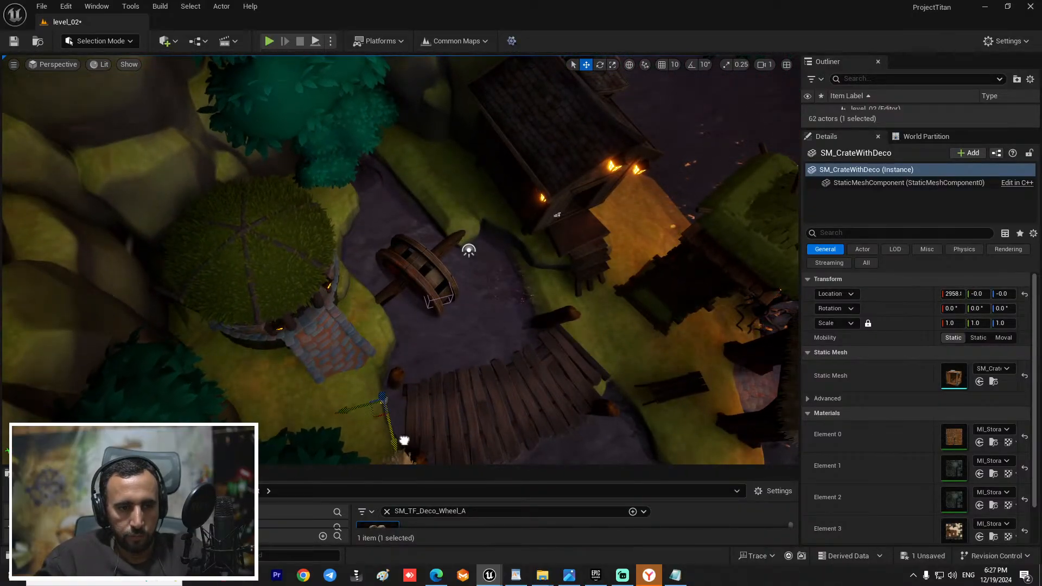
{"action": "left_click_drag", "start_coordinate": [404, 441], "coordinate": [408, 451]}
{"action": "mouse_move", "coordinate": [353, 372]}
{"action": "right_mouse_down"}
{"action": "mouse_move", "coordinate": [402, 396]}
{"action": "mouse_move", "coordinate": [354, 372]}
{"action": "right_mouse_up"}
{"action": "left_click_drag", "start_coordinate": [347, 374], "coordinate": [647, 283]}
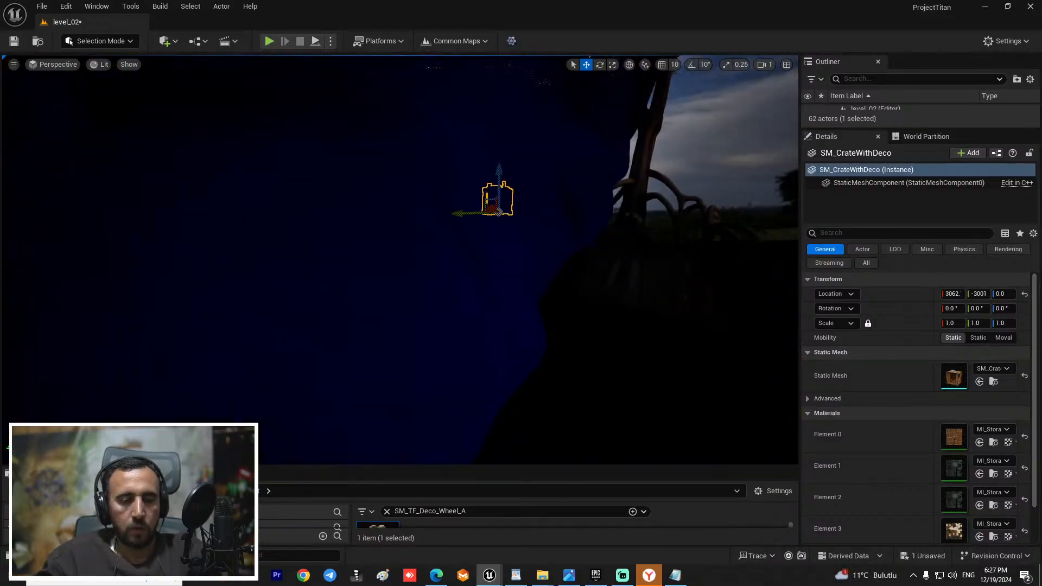
{"action": "right_click_drag", "start_coordinate": [400, 259], "coordinate": [421, 219]}
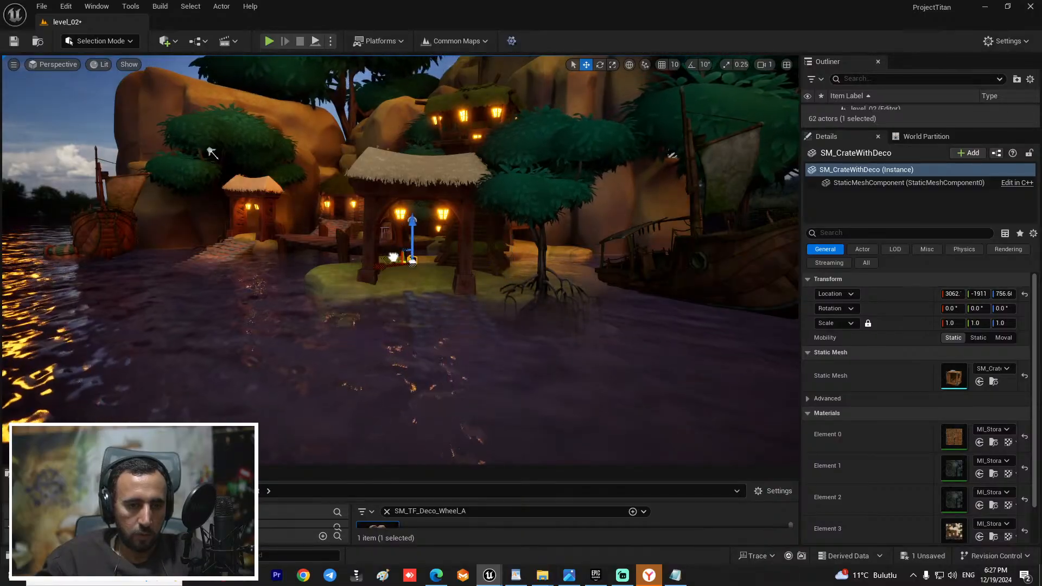
{"action": "key", "text": "f"}
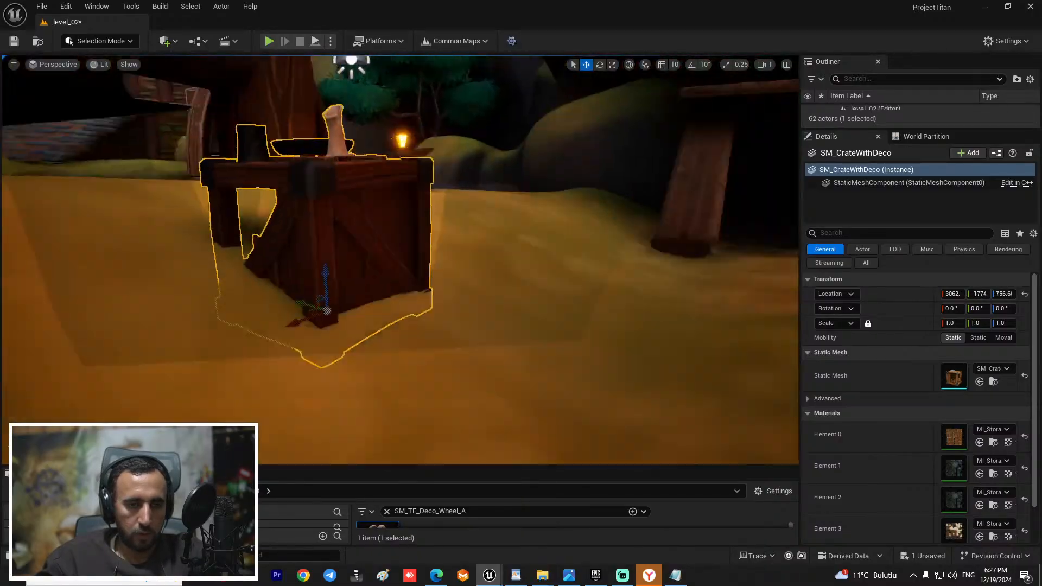
Step: Scale the crate uniformly to about 2.83 and stand it on the grass between the bench and the watchtower
{"action": "right_click_drag", "start_coordinate": [487, 276], "coordinate": [427, 249]}
{"action": "key", "text": "r"}
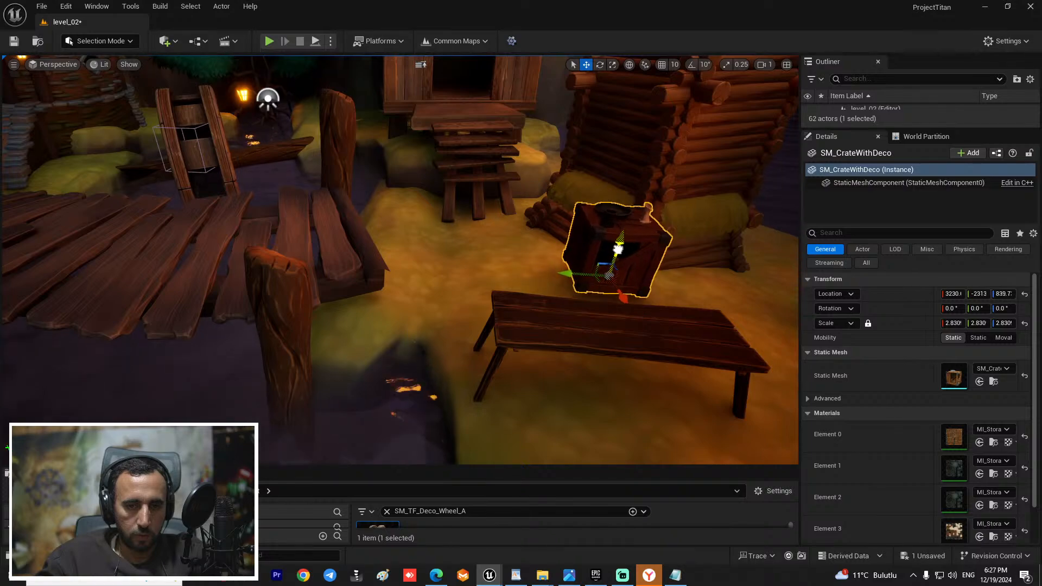
{"action": "right_click_drag", "start_coordinate": [638, 293], "coordinate": [488, 326]}
{"action": "left_click", "coordinate": [542, 384]}
{"action": "mouse_move", "coordinate": [450, 297]}
{"action": "right_mouse_down"}
{"action": "mouse_move", "coordinate": [489, 337]}
{"action": "mouse_move", "coordinate": [450, 296]}
{"action": "right_mouse_up"}
{"action": "mouse_move", "coordinate": [319, 180]}
{"action": "right_mouse_down"}
{"action": "mouse_move", "coordinate": [379, 193]}
{"action": "mouse_move", "coordinate": [318, 179]}
{"action": "right_mouse_up"}
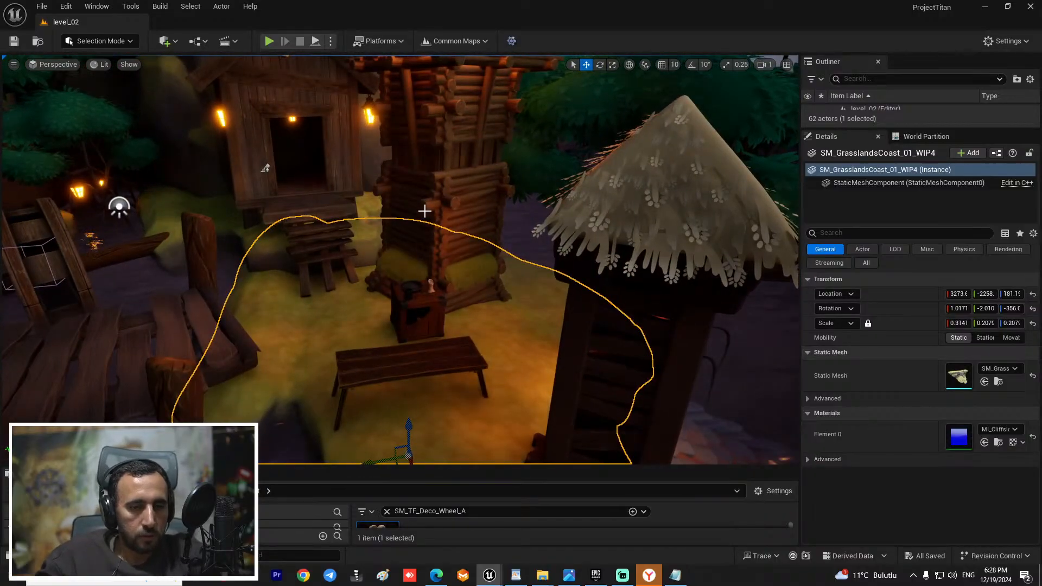
Step: Shift the crate slightly closer to the bench
{"action": "right_click_drag", "start_coordinate": [425, 210], "coordinate": [418, 237]}
{"action": "left_click", "coordinate": [404, 247]}
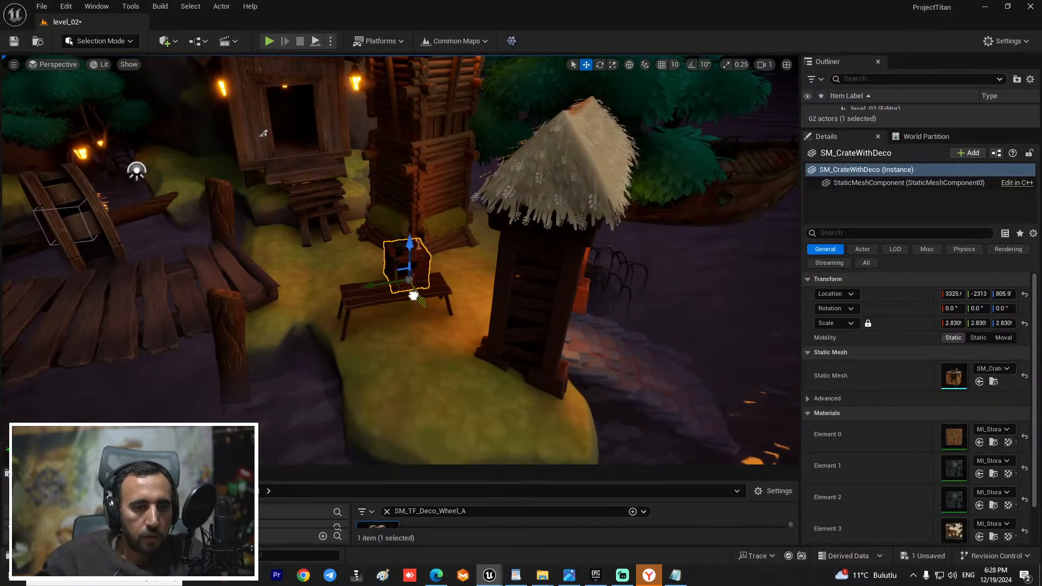
{"action": "left_click_drag", "start_coordinate": [414, 296], "coordinate": [415, 298]}
{"action": "mouse_move", "coordinate": [389, 188]}
{"action": "right_mouse_down"}
{"action": "mouse_move", "coordinate": [402, 198]}
{"action": "mouse_move", "coordinate": [387, 188]}
{"action": "mouse_move", "coordinate": [387, 207]}
{"action": "right_mouse_up"}
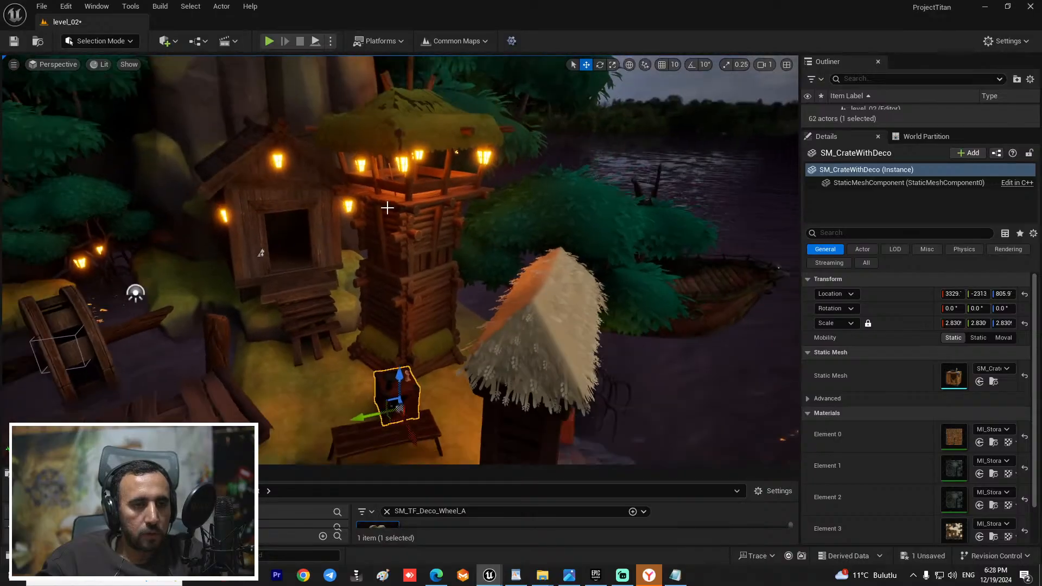
Step: Duplicate a lantern from the watchtower platform and hang the copy lower on the tower's log corner, above the crate
{"action": "left_click", "coordinate": [403, 161]}
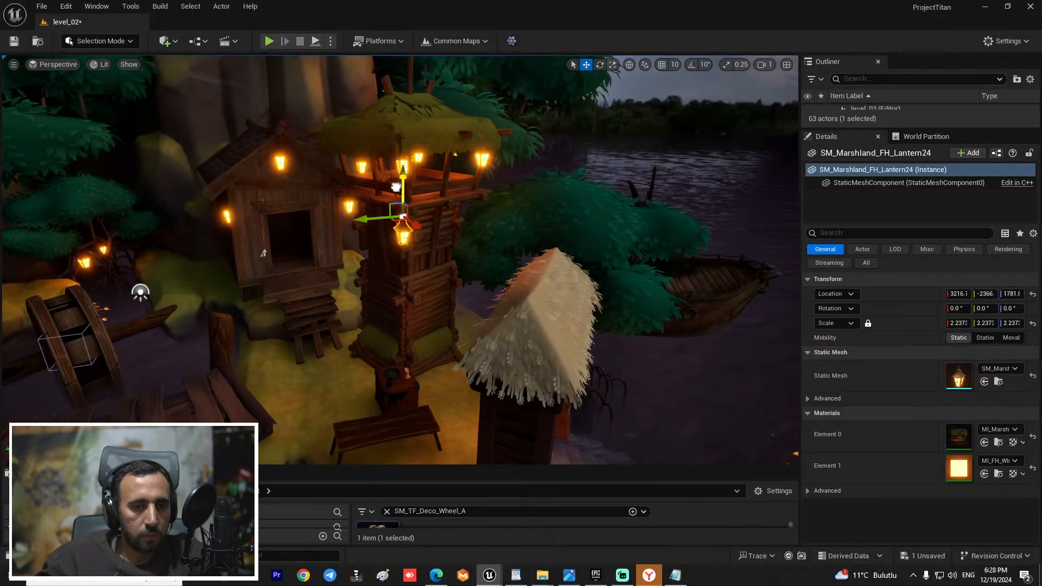
{"action": "key", "text": "w"}
{"action": "mouse_move", "coordinate": [408, 295]}
{"action": "right_mouse_down"}
{"action": "mouse_move", "coordinate": [451, 294]}
{"action": "mouse_move", "coordinate": [407, 294]}
{"action": "right_mouse_up"}
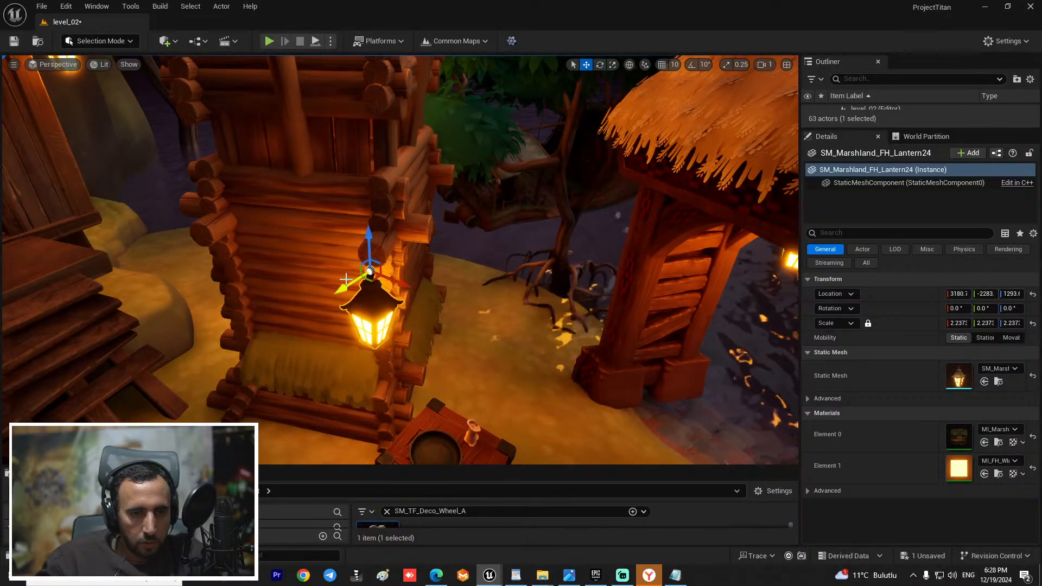
{"action": "key", "text": "s"}
{"action": "mouse_move", "coordinate": [472, 303]}
{"action": "right_mouse_down"}
{"action": "mouse_move", "coordinate": [521, 303]}
{"action": "mouse_move", "coordinate": [472, 302]}
{"action": "right_mouse_up"}
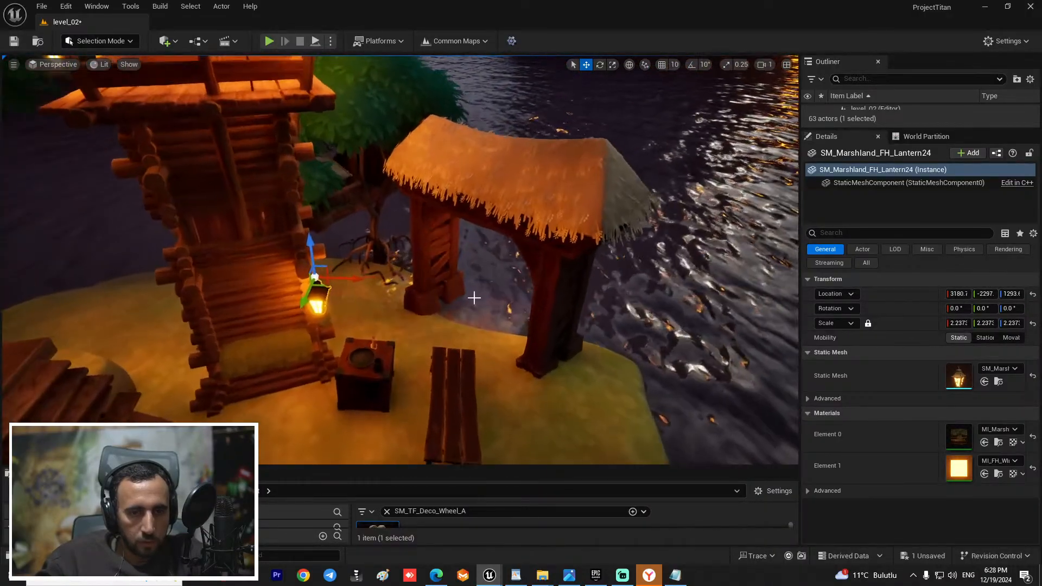
Step: Duplicate the lower watchtower lantern and move the copy across to the post of the thatched gate near the bench
{"action": "left_click_drag", "start_coordinate": [336, 279], "coordinate": [579, 328], "text": "alt"}
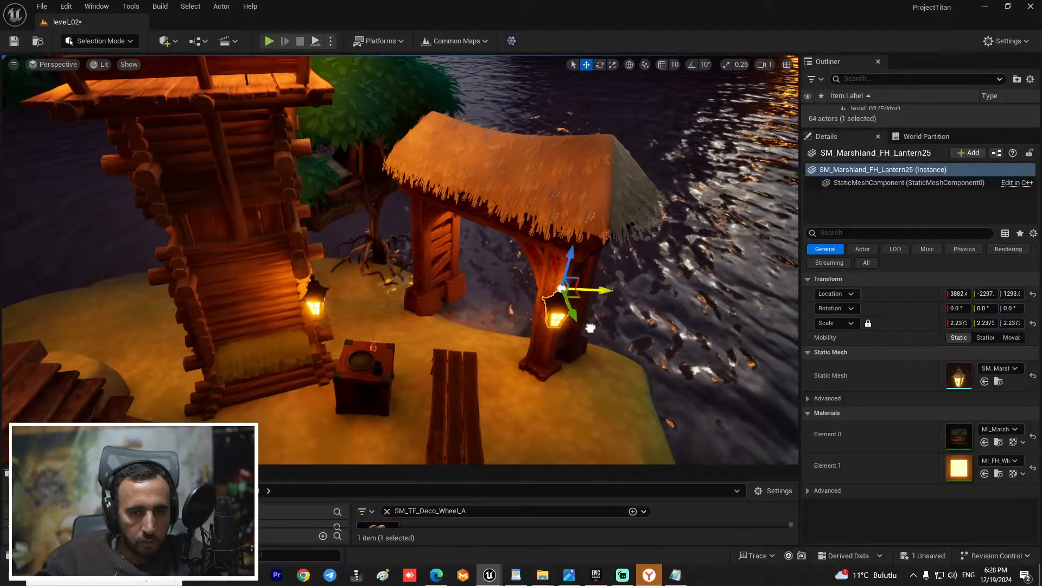
{"action": "right_click_drag", "start_coordinate": [592, 272], "coordinate": [521, 272]}
{"action": "key", "text": "w"}
{"action": "key", "text": "s"}
{"action": "scroll", "coordinate": [285, 211], "scroll_direction": "down", "scroll_amount": 3}
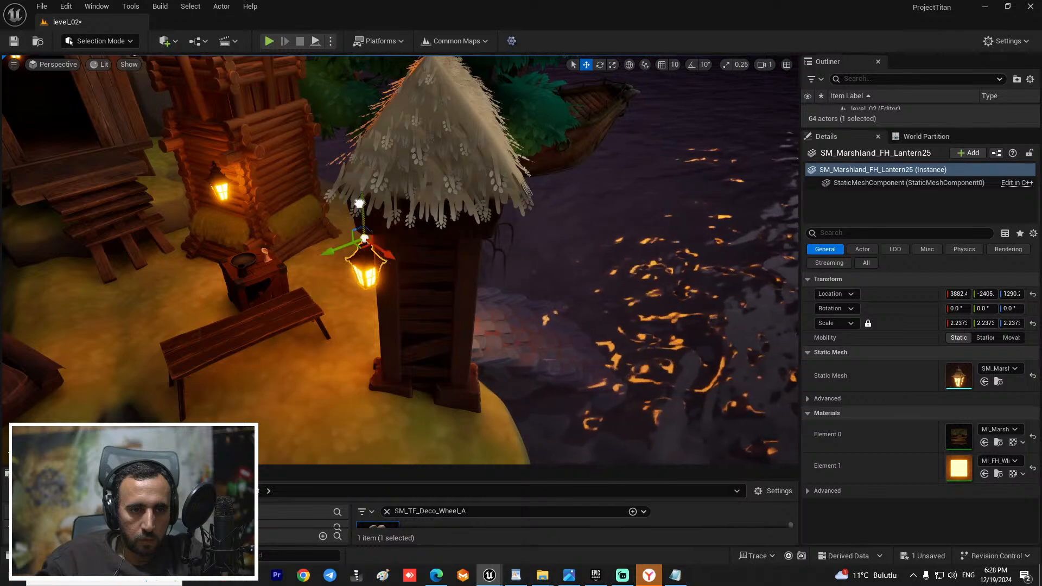
Step: Fine-tune the gate lantern's position so it hangs under the thatched roof against the post
{"action": "left_click_drag", "start_coordinate": [358, 203], "coordinate": [359, 201]}
{"action": "key", "text": "a"}
{"action": "right_click_drag", "start_coordinate": [395, 318], "coordinate": [489, 318]}
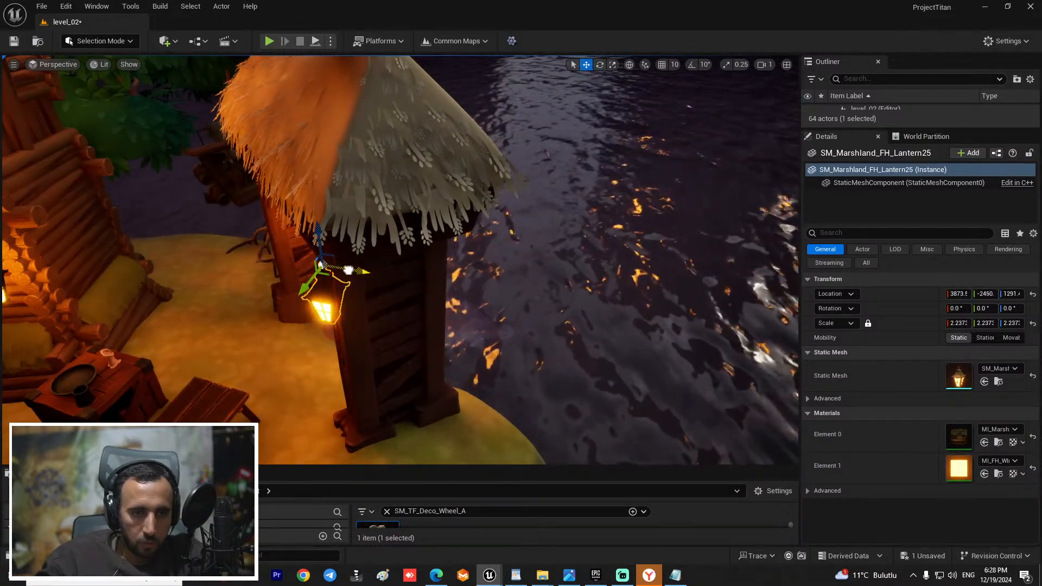
{"action": "key", "text": "f"}
{"action": "left_click_drag", "start_coordinate": [451, 351], "coordinate": [383, 360], "text": "alt"}
{"action": "scroll", "coordinate": [383, 361], "scroll_direction": "down", "scroll_amount": 5}
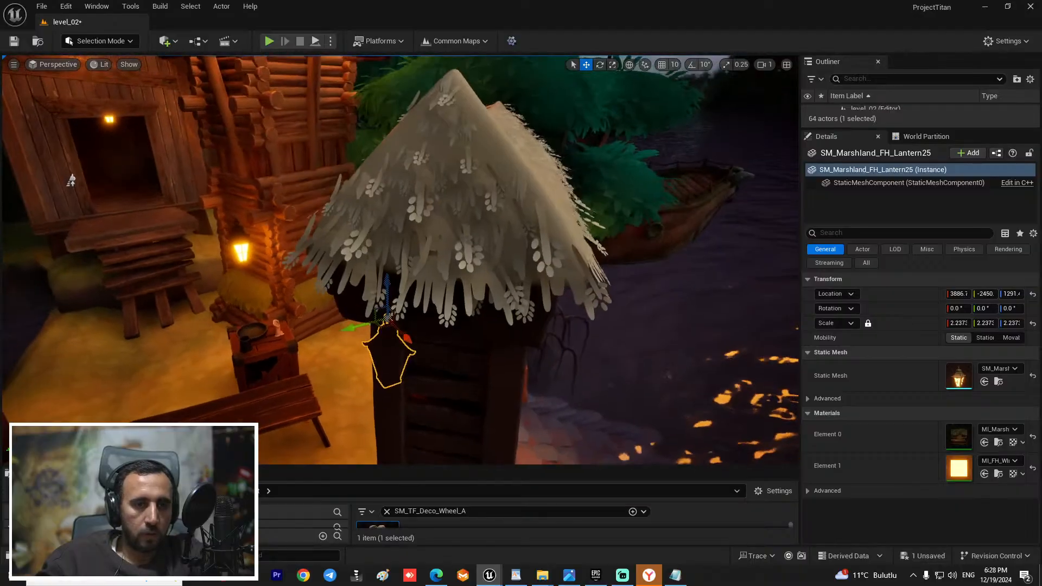
{"action": "scroll", "coordinate": [383, 360], "scroll_direction": "up", "scroll_amount": 2}
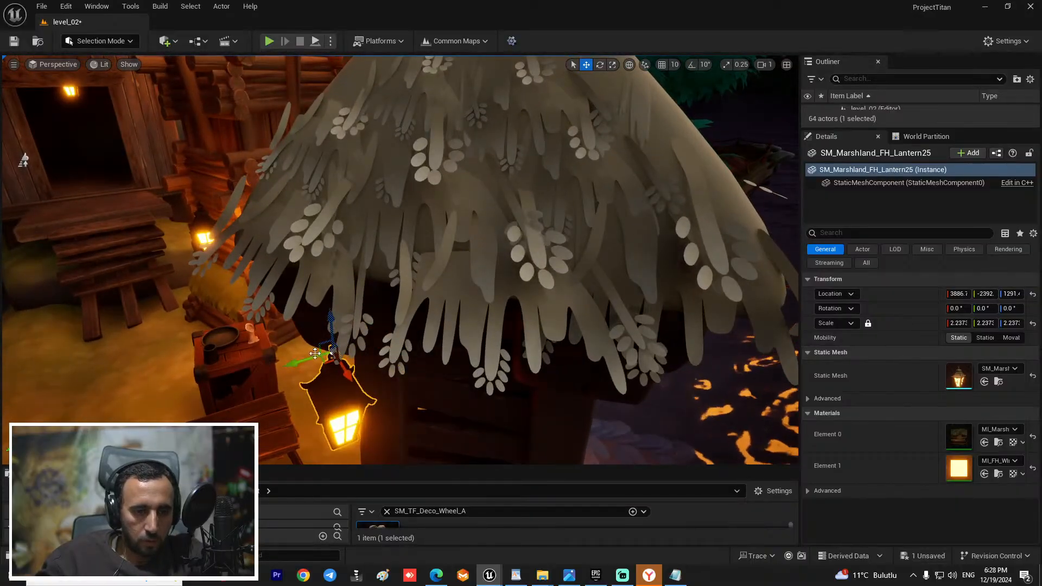
{"action": "left_click_drag", "start_coordinate": [383, 361], "coordinate": [333, 325]}
{"action": "key", "text": "s"}
{"action": "right_click_drag", "start_coordinate": [350, 300], "coordinate": [350, 250]}
{"action": "key", "text": "q"}
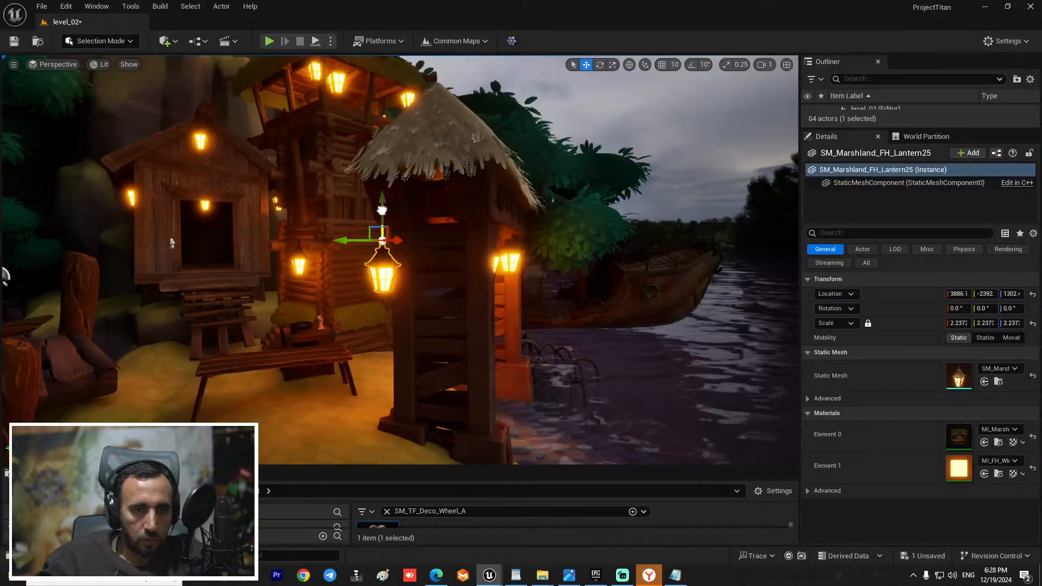
Step: Darken the sky by setting the HDRIBackdrop's intensity to 0.05 and save the level
{"action": "left_click", "coordinate": [435, 284]}
{"action": "right_click_drag", "start_coordinate": [435, 285], "coordinate": [369, 255]}
{"action": "key", "text": "s"}
{"action": "key", "text": "s"}
{"action": "left_click", "coordinate": [737, 121]}
{"action": "key", "text": "ctrl+s"}
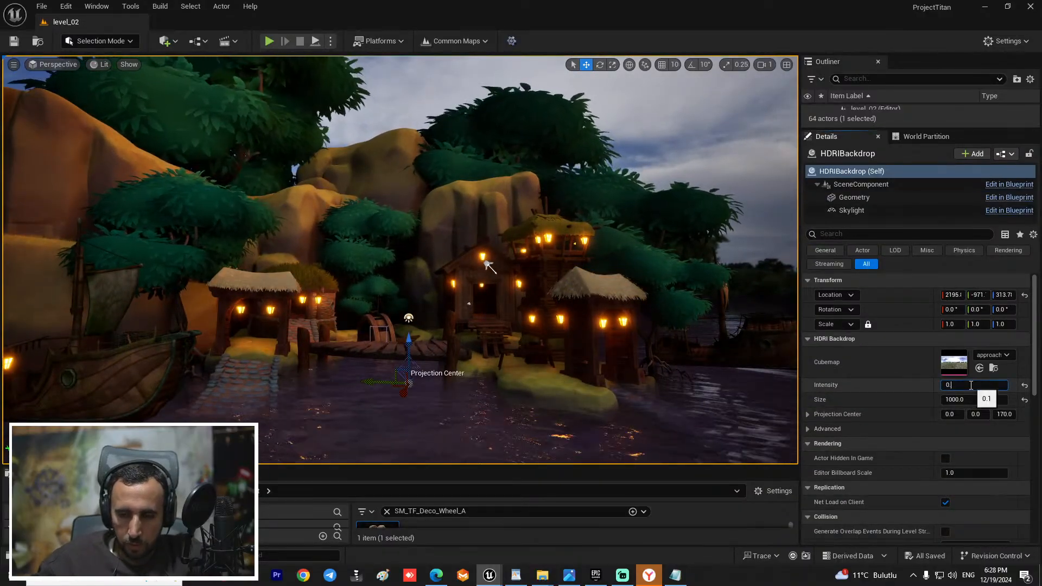
{"action": "key", "text": "Return"}
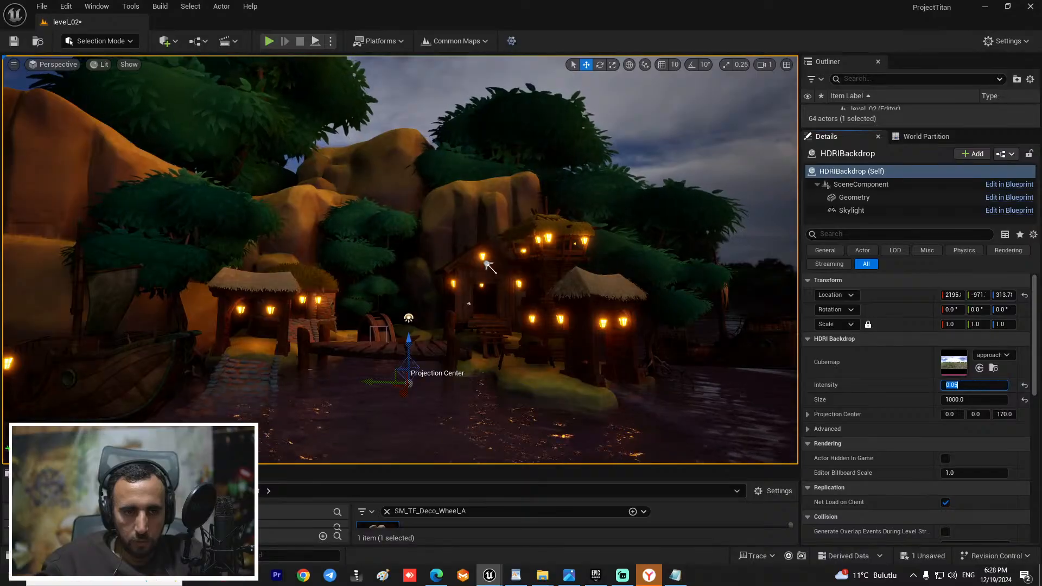
{"action": "mouse_move", "coordinate": [399, 260]}
{"action": "right_mouse_down"}
{"action": "mouse_move", "coordinate": [401, 293]}
{"action": "mouse_move", "coordinate": [383, 249]}
{"action": "mouse_move", "coordinate": [380, 262]}
{"action": "right_mouse_up"}
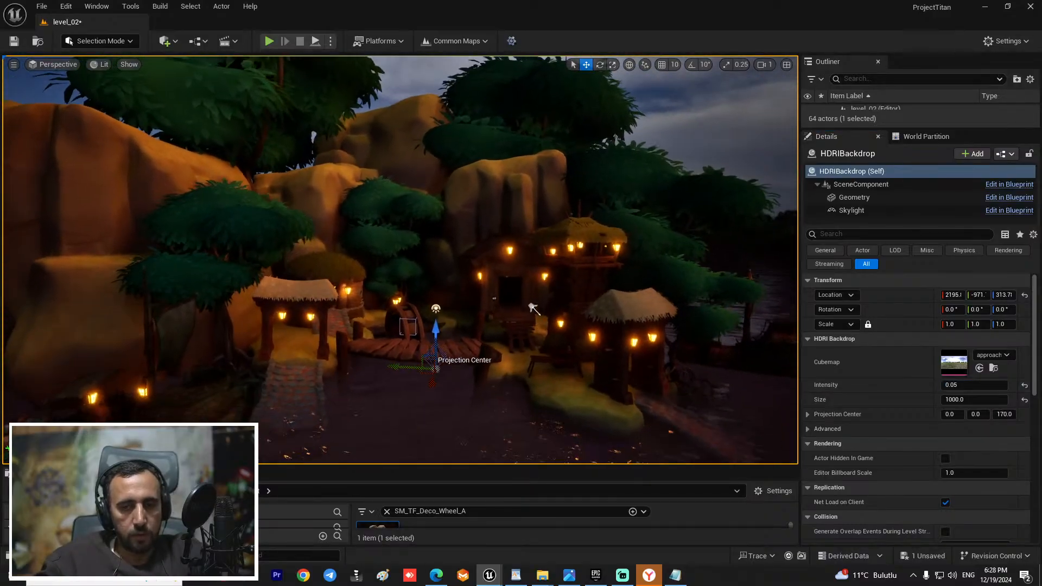
{"action": "right_click_drag", "start_coordinate": [455, 210], "coordinate": [455, 206]}
{"action": "key", "text": "w"}
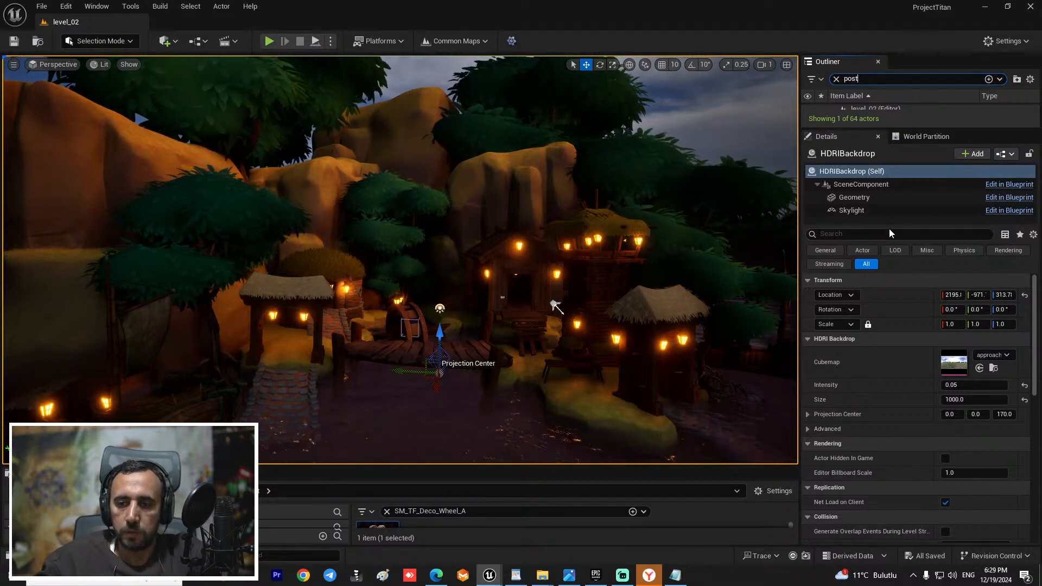
{"action": "left_click_drag", "start_coordinate": [890, 224], "coordinate": [891, 255]}
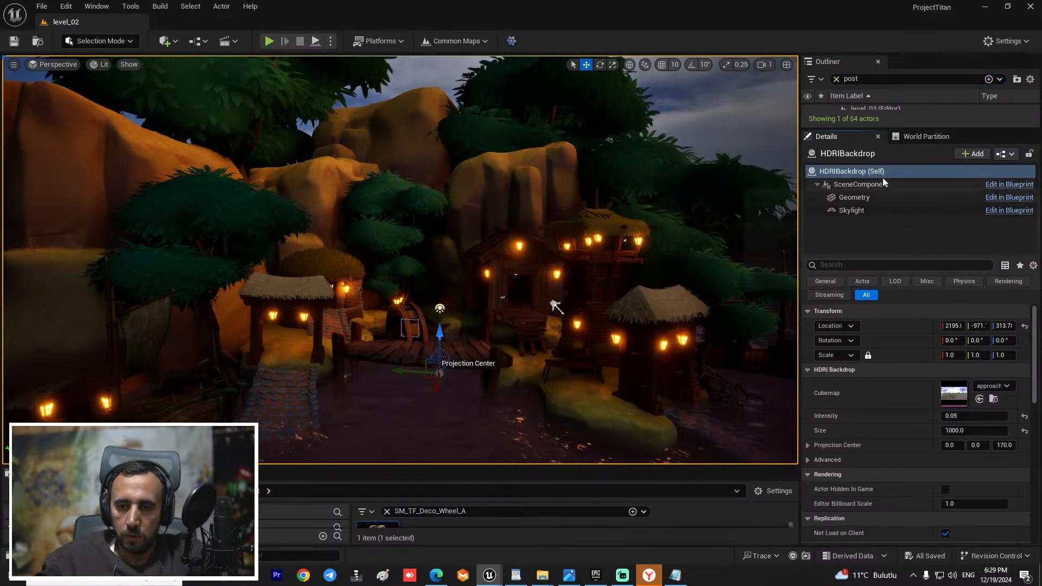
{"action": "left_click", "coordinate": [837, 79]}
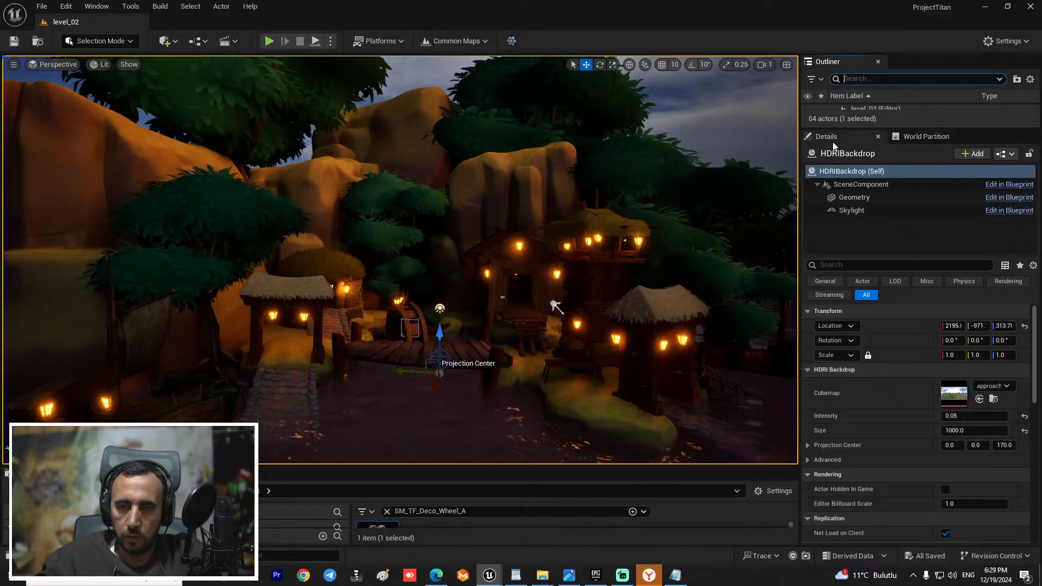
{"action": "left_click", "coordinate": [921, 138]}
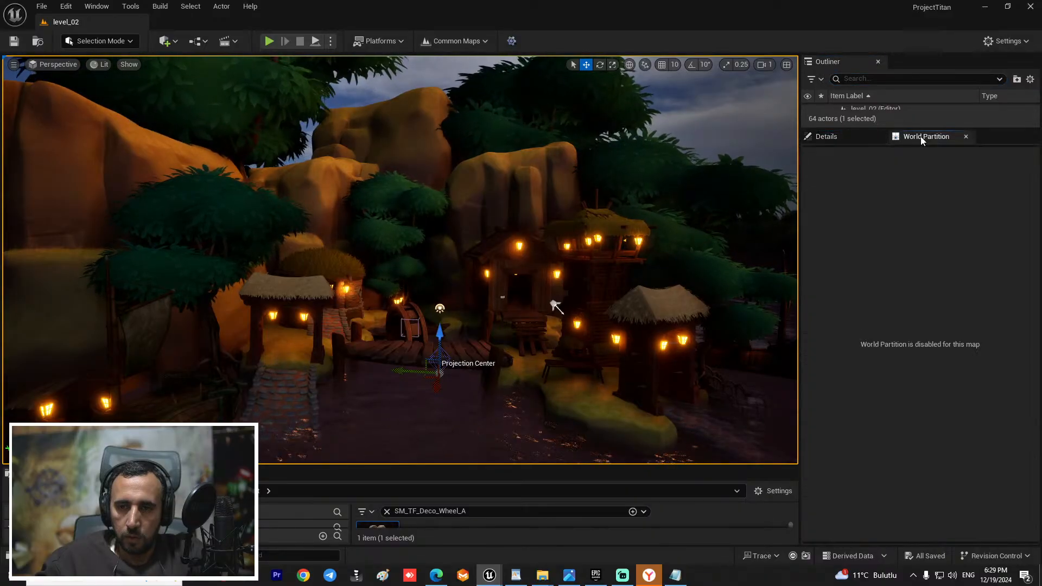
{"action": "left_click", "coordinate": [826, 136]}
Step: Enlarge the Outliner list, search it for "post" and select the PostProcessVolume
{"action": "right_click_drag", "start_coordinate": [500, 194], "coordinate": [548, 247]}
{"action": "left_click", "coordinate": [500, 193]}
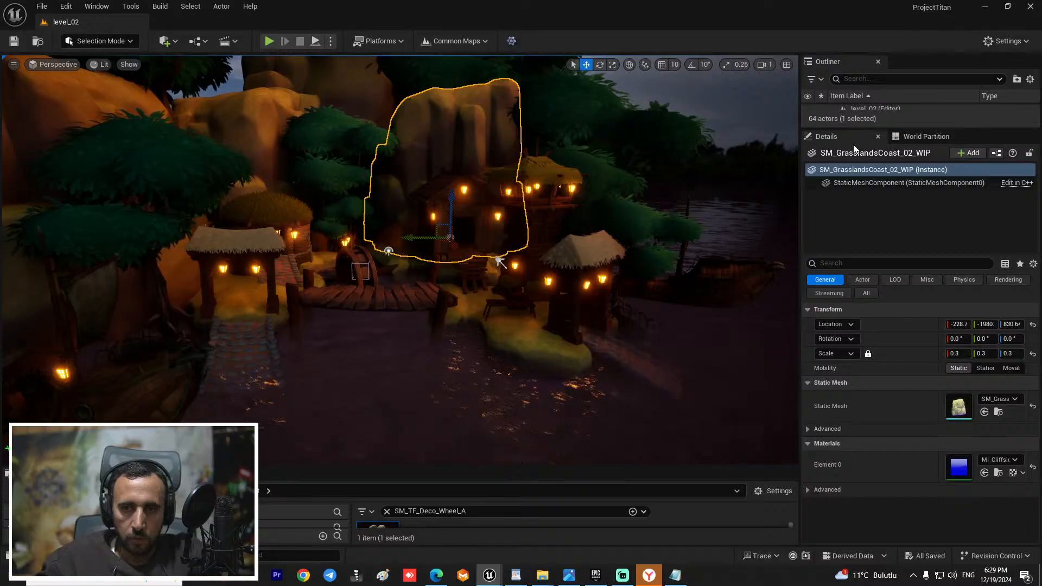
{"action": "left_click_drag", "start_coordinate": [870, 128], "coordinate": [869, 344]}
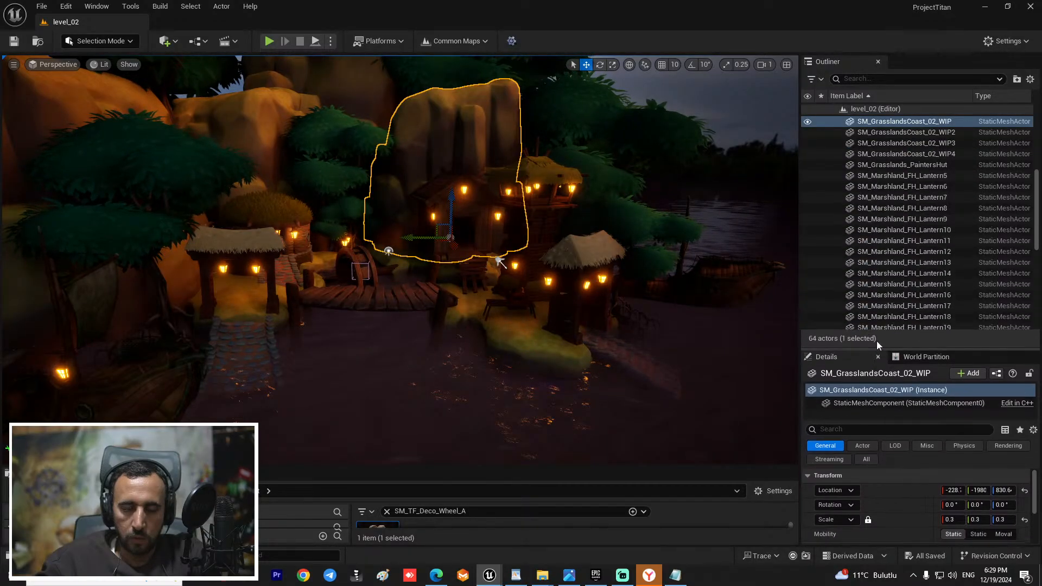
{"action": "left_click", "coordinate": [875, 79]}
{"action": "type", "text": "post"}
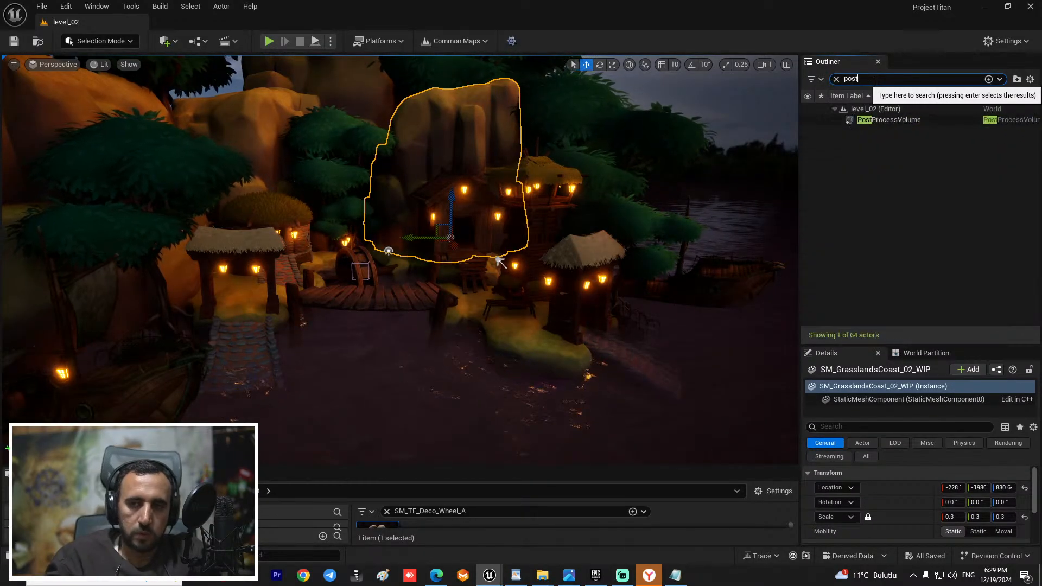
{"action": "left_click", "coordinate": [869, 127]}
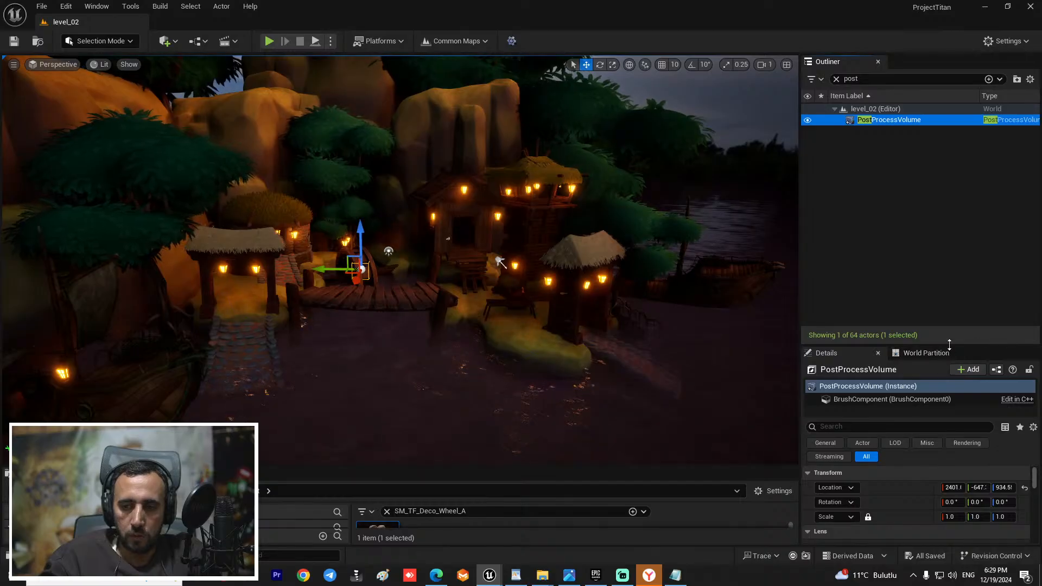
Step: Close the World Partition panel and enlarge the Details area for the PostProcessVolume
{"action": "left_click_drag", "start_coordinate": [950, 347], "coordinate": [954, 320]}
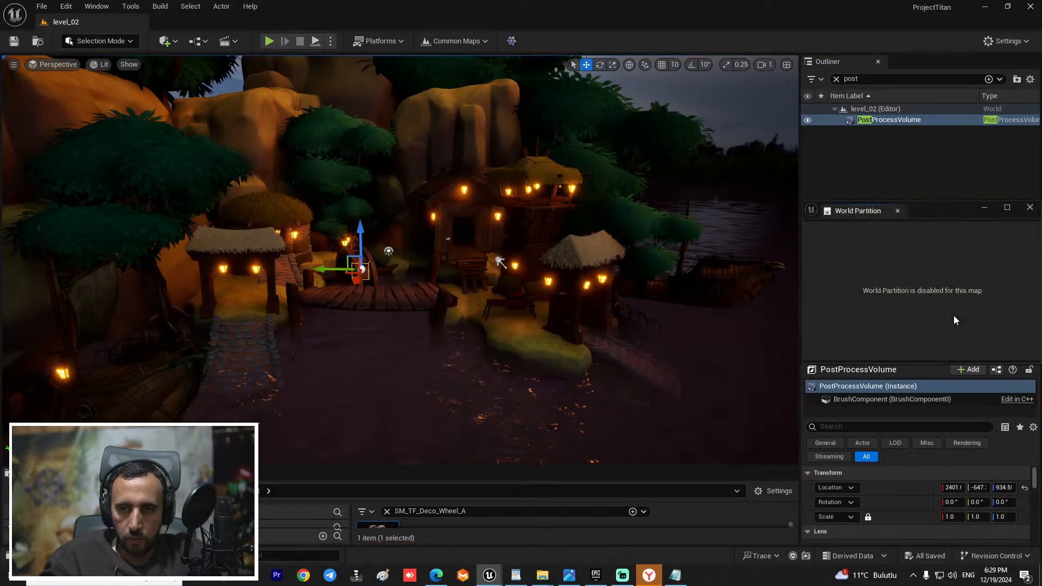
{"action": "left_click", "coordinate": [1028, 211]}
{"action": "left_click_drag", "start_coordinate": [940, 345], "coordinate": [962, 217]}
Step: Select the PostProcessVolume and enable its exposure Max Brightness override with a value of 2.0
{"action": "left_click", "coordinate": [890, 109]}
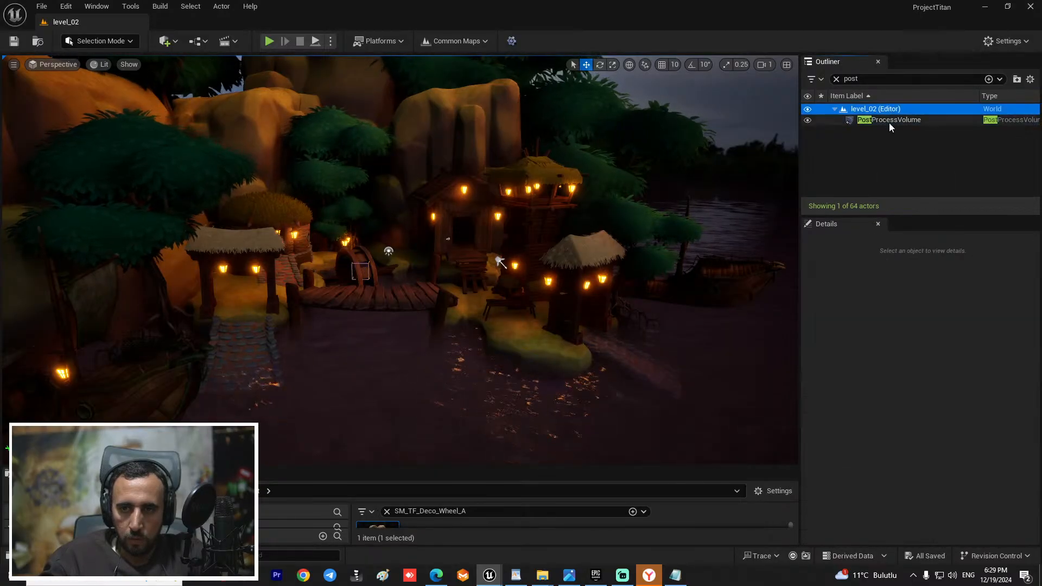
{"action": "left_click", "coordinate": [889, 120]}
{"action": "scroll", "coordinate": [913, 479], "scroll_direction": "down", "scroll_amount": 5}
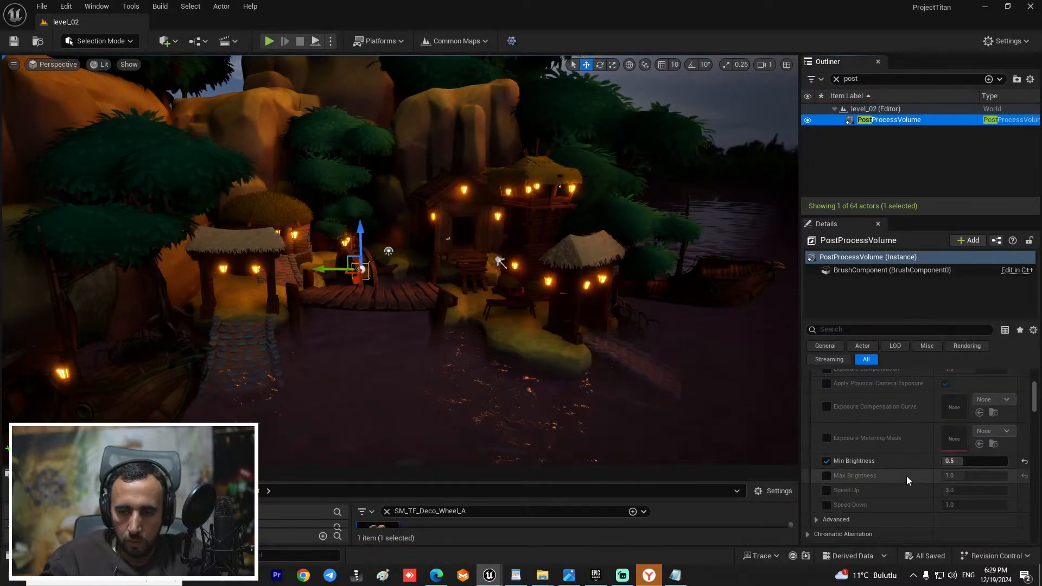
{"action": "left_click", "coordinate": [951, 461]}
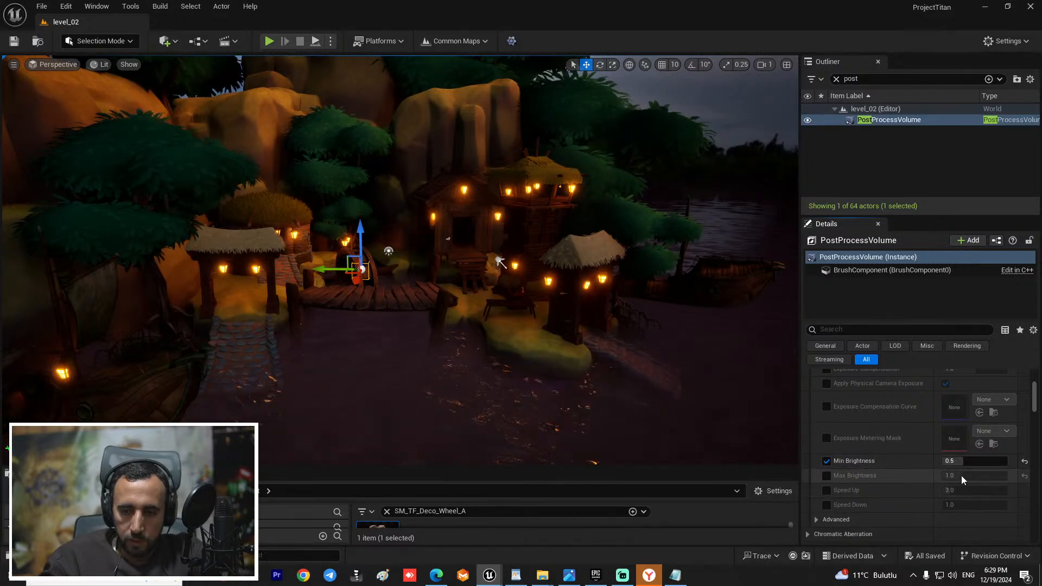
{"action": "left_click", "coordinate": [827, 476]}
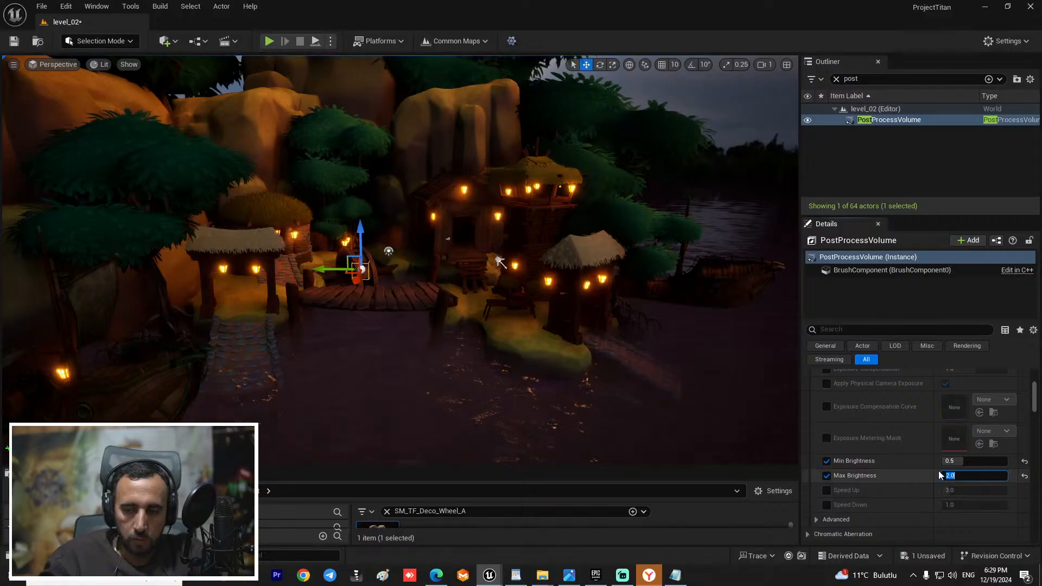
Step: Try a Min Brightness of 0.0 on the PostProcessVolume and check the village's exposure
{"action": "left_click", "coordinate": [962, 461]}
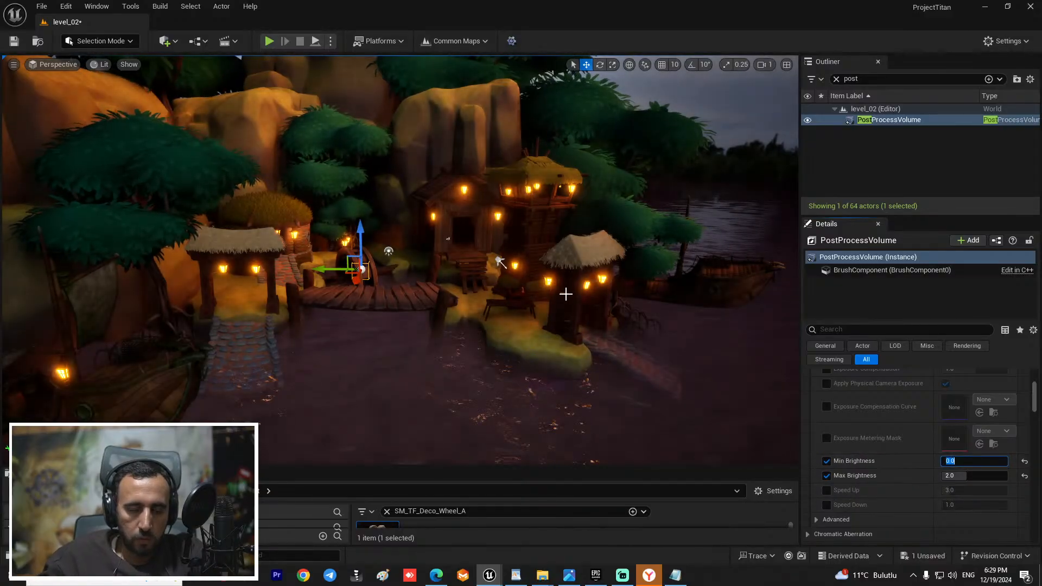
{"action": "key", "text": "w"}
{"action": "right_click_drag", "start_coordinate": [565, 295], "coordinate": [534, 281]}
{"action": "key", "text": "s"}
{"action": "key", "text": "w"}
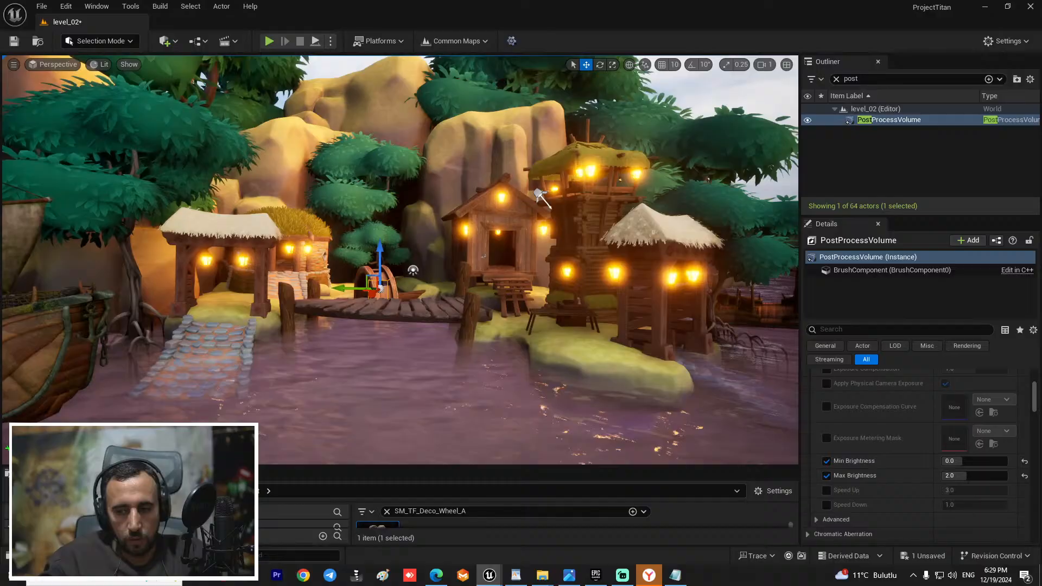
Step: Try a Min Brightness of 0.3 on the PostProcessVolume and check how dark the village looks
{"action": "left_click", "coordinate": [981, 461]}
{"action": "type", "text": "0."}
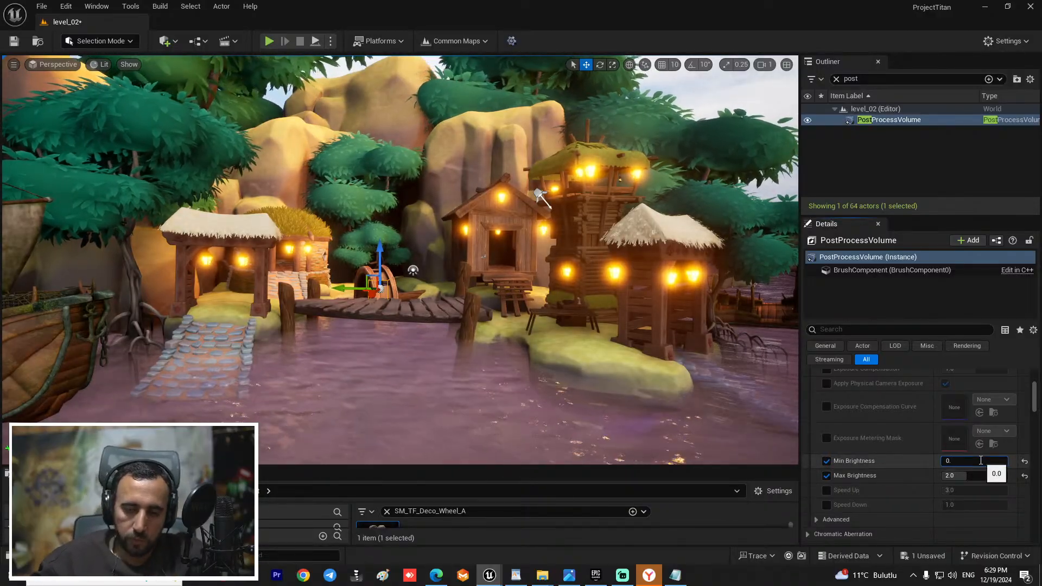
{"action": "type", "text": "5"}
{"action": "key", "text": "Return"}
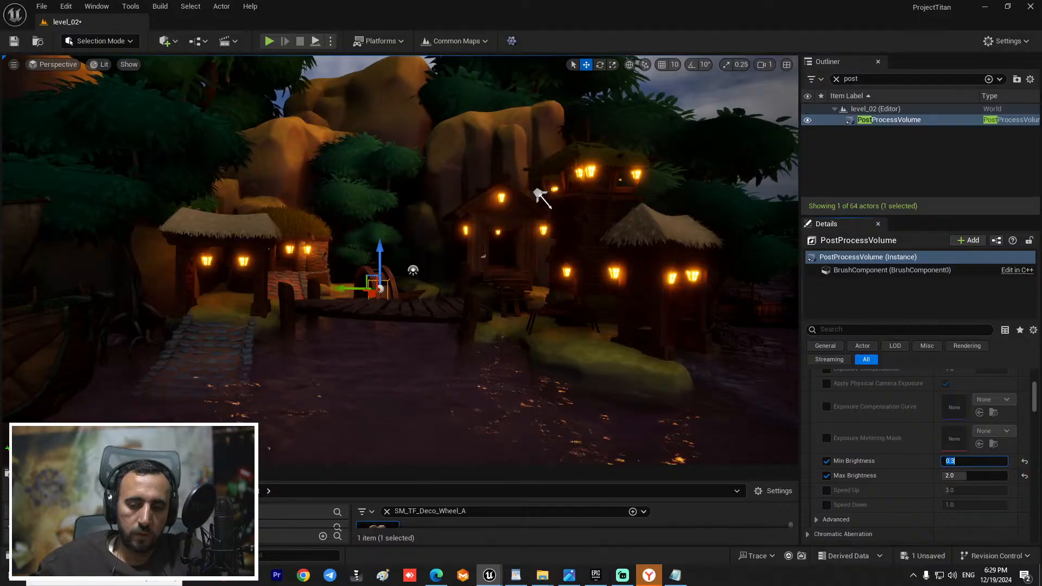
{"action": "key", "text": "s"}
{"action": "right_click_drag", "start_coordinate": [517, 202], "coordinate": [519, 205]}
{"action": "key", "text": "w"}
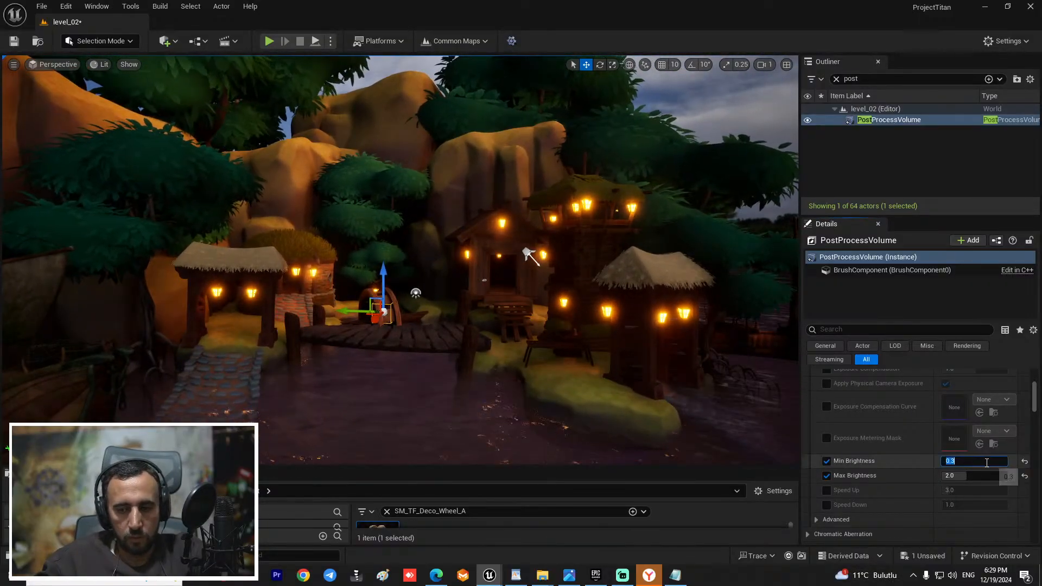
Step: Set the PostProcessVolume's Min Brightness to 0.2 and inspect the lighting around the thatched gate and wooden bridge
{"action": "left_click", "coordinate": [987, 463]}
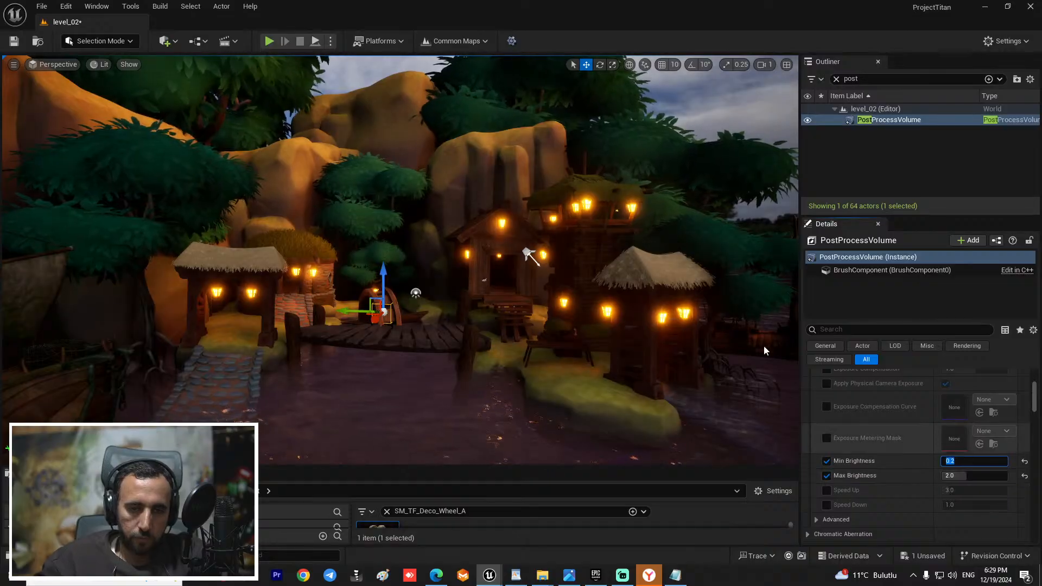
{"action": "key", "text": "s"}
{"action": "right_click_drag", "start_coordinate": [765, 349], "coordinate": [400, 287]}
{"action": "key", "text": "w"}
{"action": "key", "text": "q"}
{"action": "key", "text": "s"}
{"action": "key", "text": "s"}
{"action": "key", "text": "w"}
{"action": "key", "text": "s"}
{"action": "key", "text": "w"}
{"action": "right_click_drag", "start_coordinate": [77, 394], "coordinate": [65, 412]}
{"action": "key", "text": "w"}
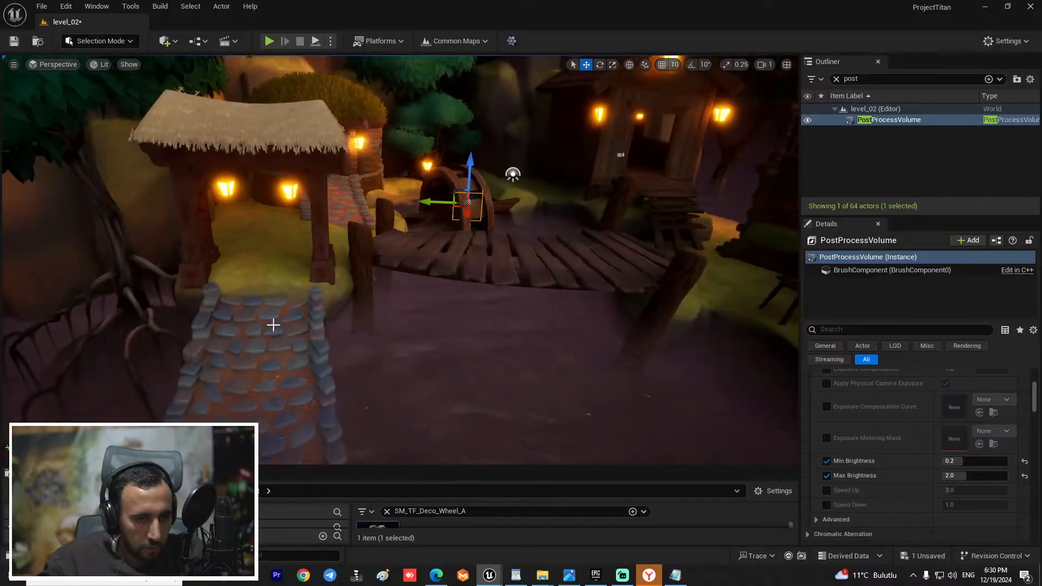
Step: Clear the selection and switch the editor from Selection mode to Foliage mode
{"action": "left_click", "coordinate": [274, 324]}
{"action": "right_click_drag", "start_coordinate": [368, 361], "coordinate": [267, 233]}
{"action": "right_click_drag", "start_coordinate": [375, 342], "coordinate": [271, 348]}
{"action": "key", "text": "s"}
{"action": "key", "text": "Escape"}
{"action": "left_click", "coordinate": [104, 43]}
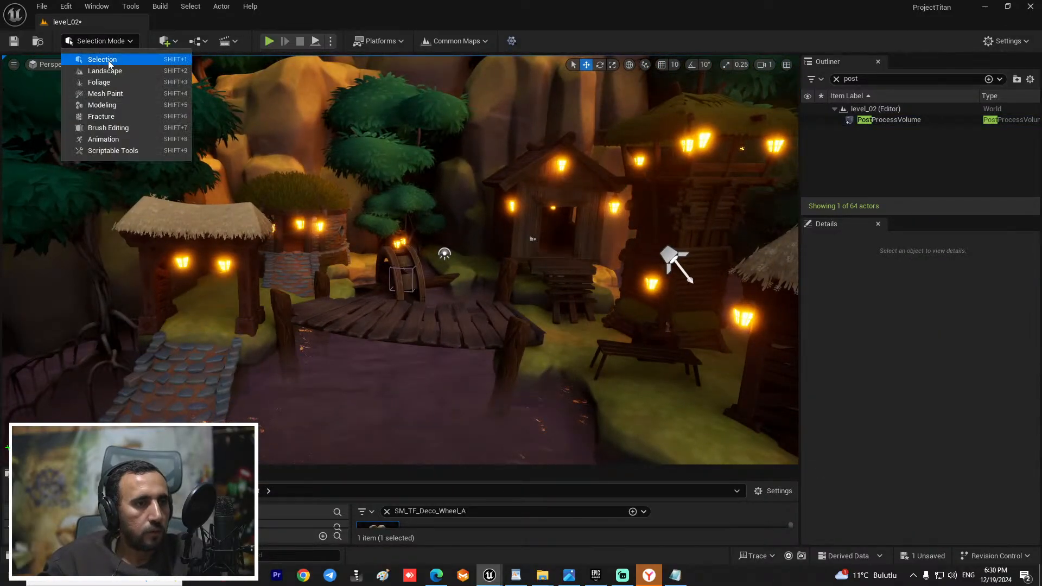
{"action": "left_click", "coordinate": [107, 86]}
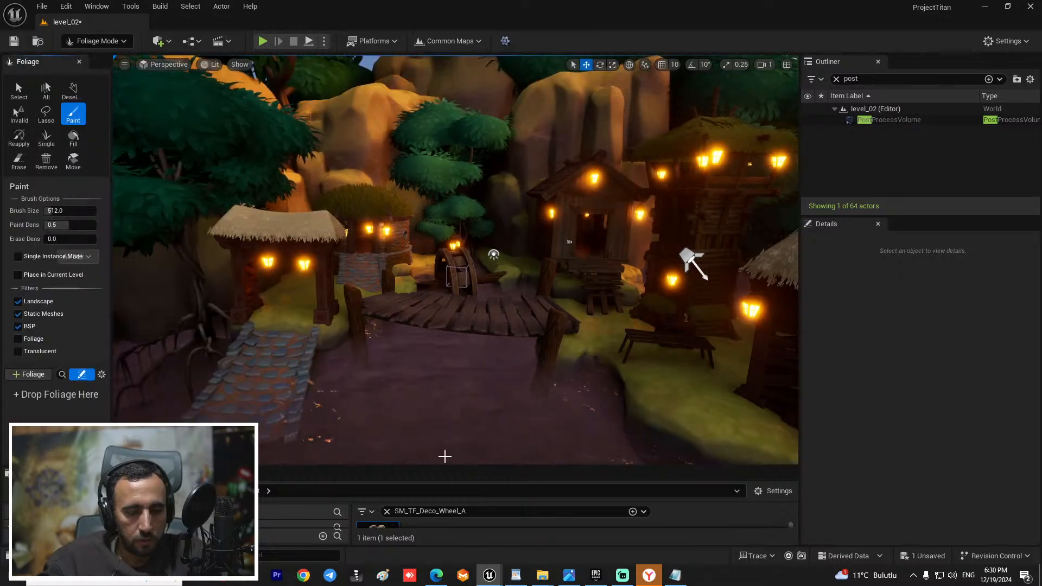
Step: Enlarge the Content Browser and search the Environment folder for "grass"
{"action": "left_click_drag", "start_coordinate": [450, 467], "coordinate": [467, 283]}
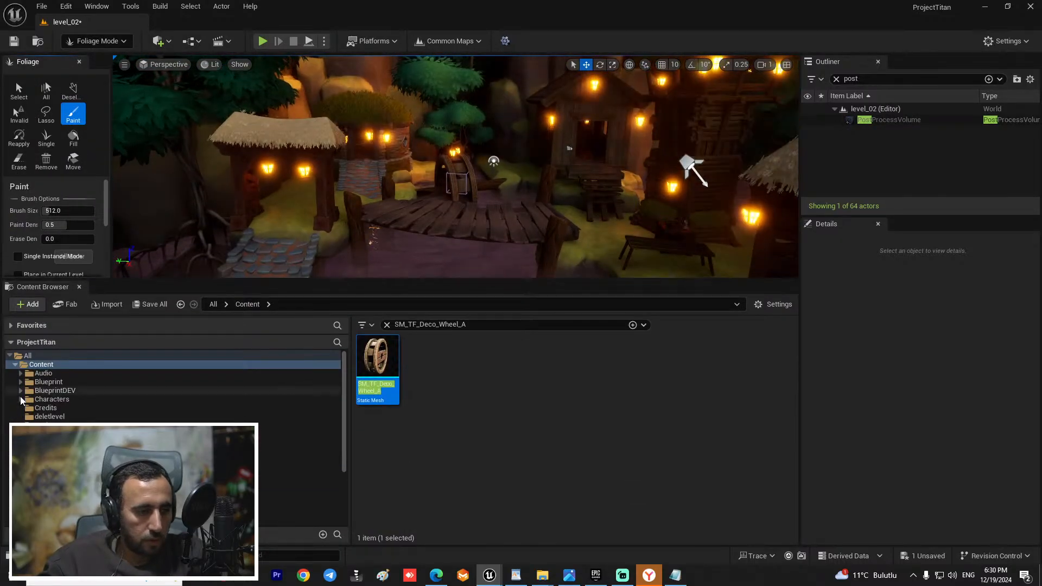
{"action": "left_click", "coordinate": [44, 424]}
{"action": "left_click", "coordinate": [413, 324]}
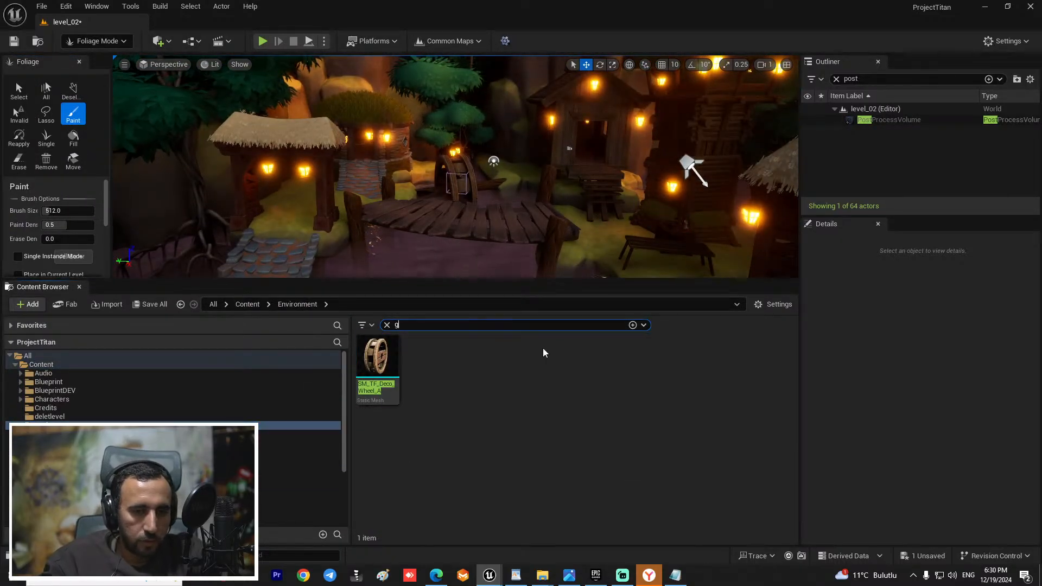
{"action": "type", "text": "grass"}
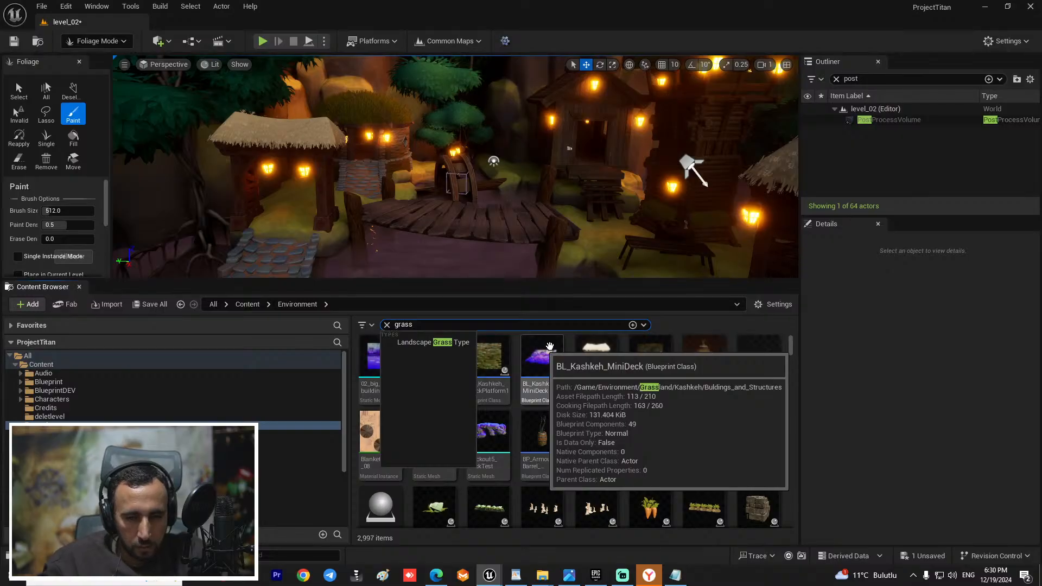
{"action": "left_click", "coordinate": [545, 353]}
{"action": "scroll", "coordinate": [671, 426], "scroll_direction": "down", "scroll_amount": 2}
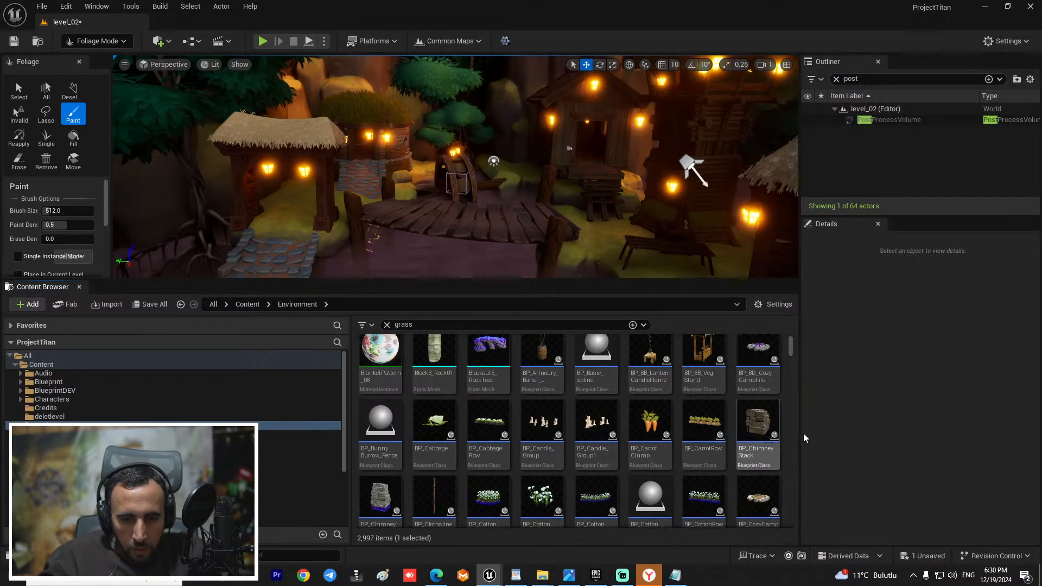
Step: Place a BP_CarrotClump on the ground under the thatched gate and inspect it up close
{"action": "left_click_drag", "start_coordinate": [652, 426], "coordinate": [285, 211]}
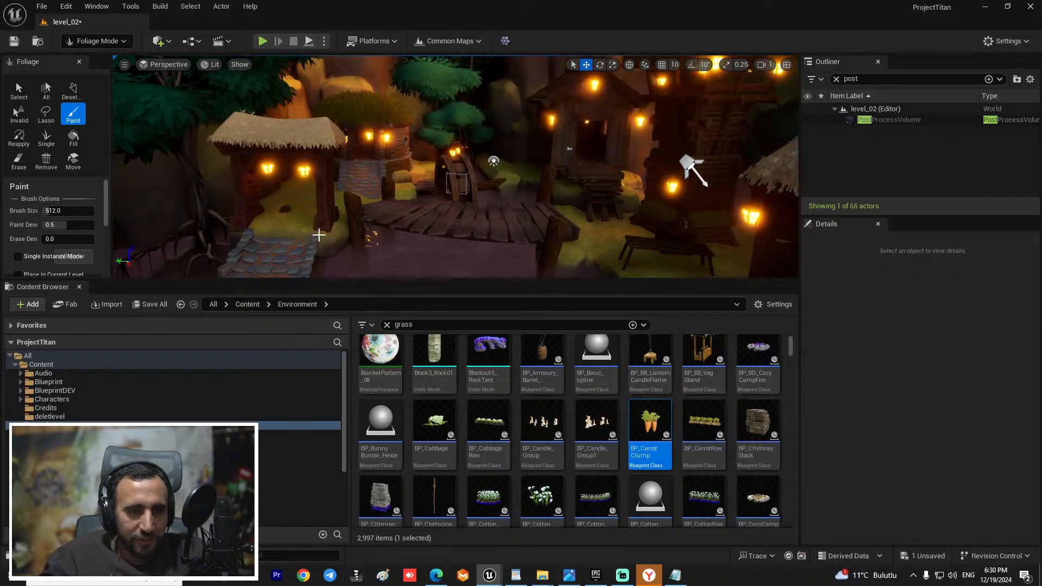
{"action": "right_click_drag", "start_coordinate": [323, 219], "coordinate": [228, 217]}
{"action": "key", "text": "w"}
{"action": "mouse_move", "coordinate": [447, 211]}
{"action": "right_mouse_down"}
{"action": "mouse_move", "coordinate": [413, 244]}
{"action": "mouse_move", "coordinate": [304, 206]}
{"action": "mouse_move", "coordinate": [447, 211]}
{"action": "right_mouse_up"}
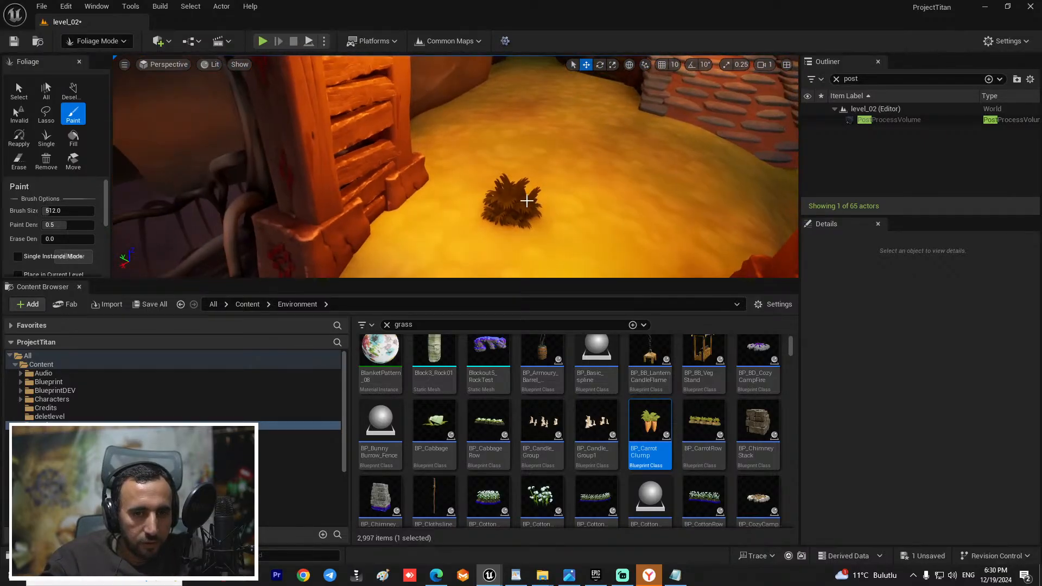
{"action": "right_click_drag", "start_coordinate": [511, 203], "coordinate": [478, 174]}
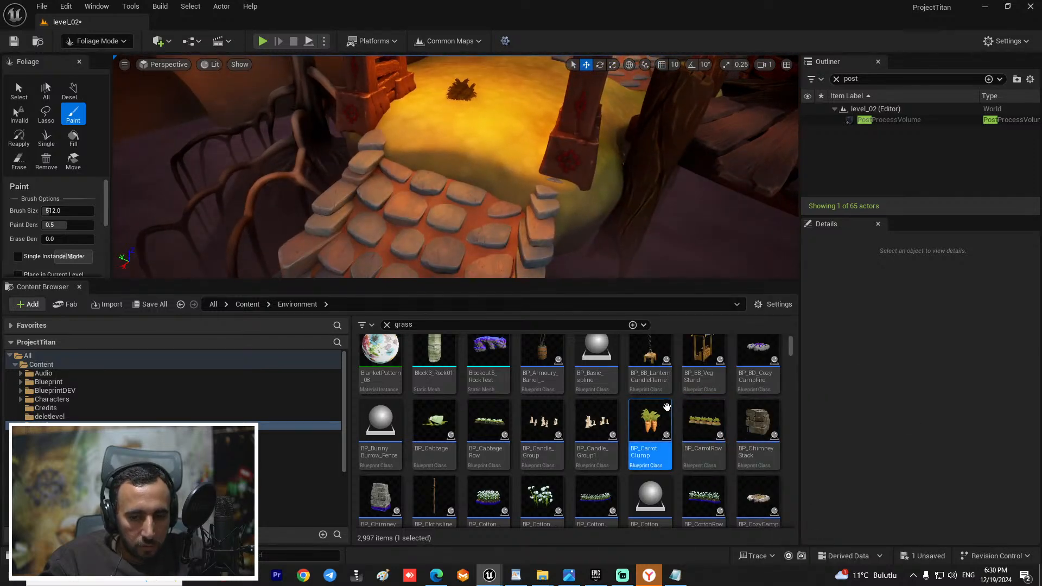
Step: Browse the "grass" search results for a plant asset suited to foliage painting
{"action": "scroll", "coordinate": [704, 434], "scroll_direction": "down", "scroll_amount": 2}
{"action": "scroll", "coordinate": [705, 409], "scroll_direction": "down", "scroll_amount": 4}
{"action": "scroll", "coordinate": [739, 396], "scroll_direction": "up", "scroll_amount": 3}
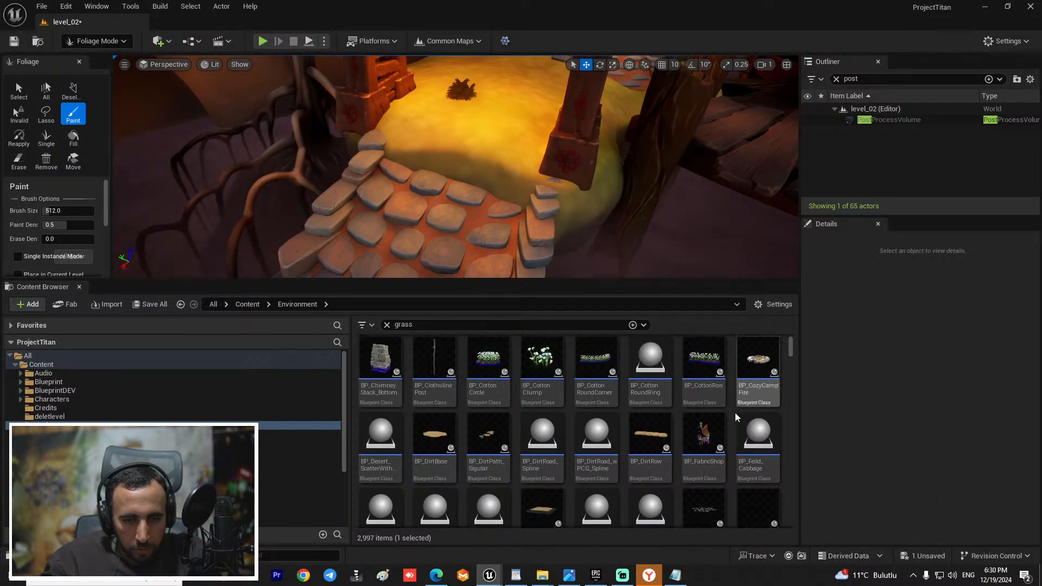
{"action": "scroll", "coordinate": [624, 391], "scroll_direction": "down", "scroll_amount": 15}
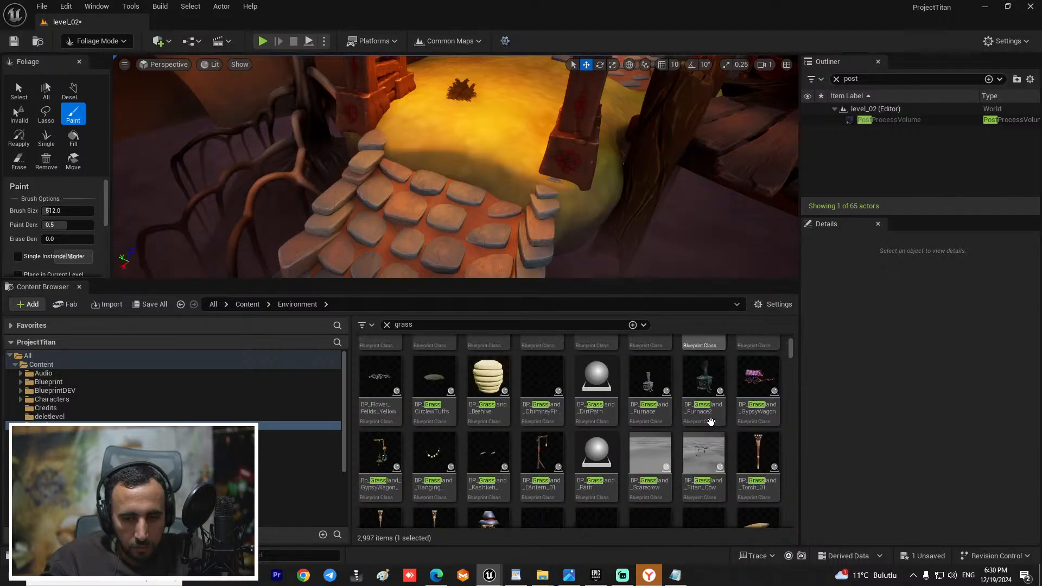
{"action": "scroll", "coordinate": [713, 426], "scroll_direction": "down", "scroll_amount": 10}
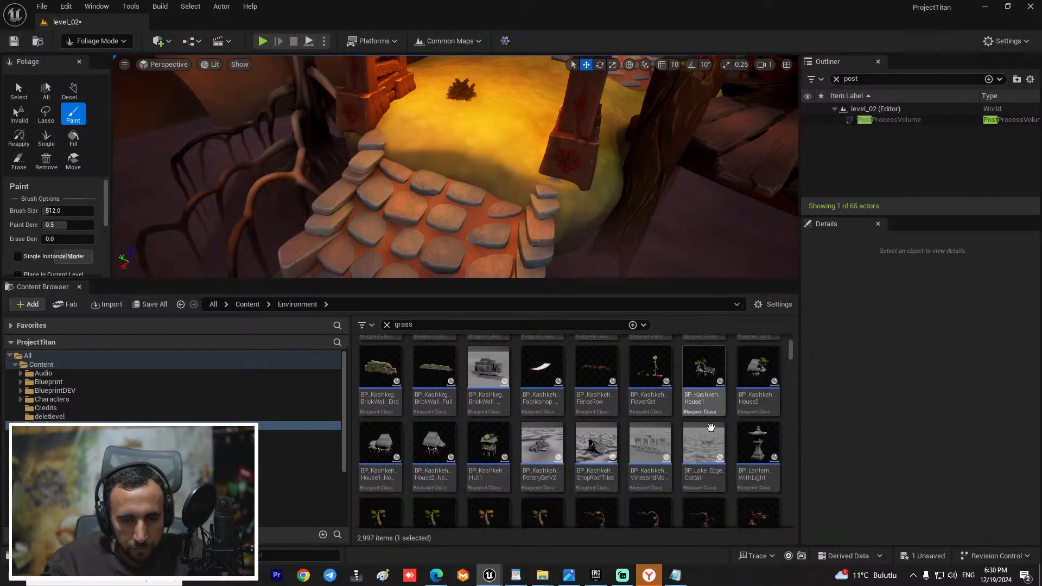
{"action": "scroll", "coordinate": [705, 427], "scroll_direction": "down", "scroll_amount": 8}
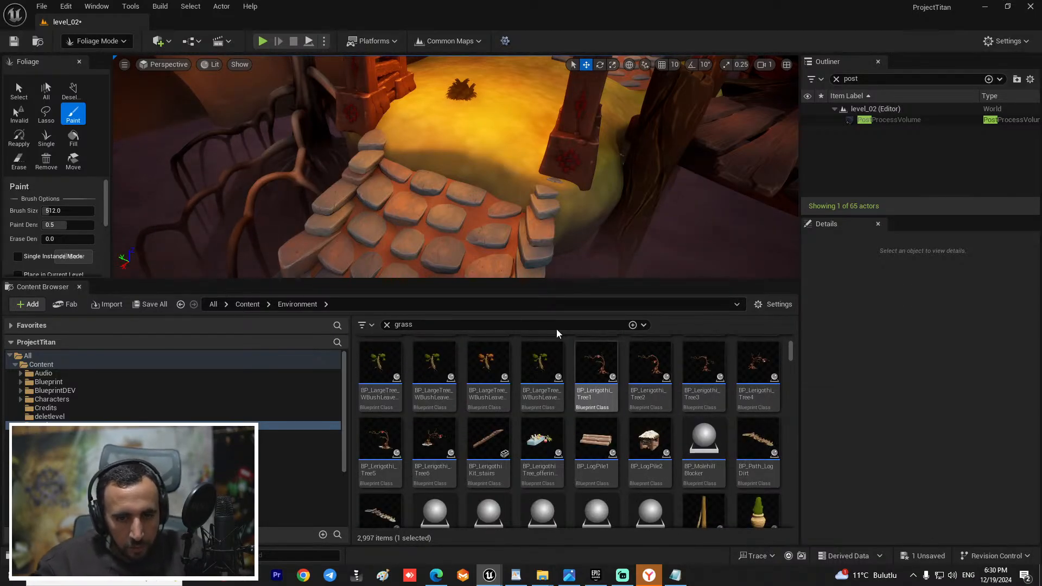
{"action": "scroll", "coordinate": [691, 425], "scroll_direction": "down", "scroll_amount": 2}
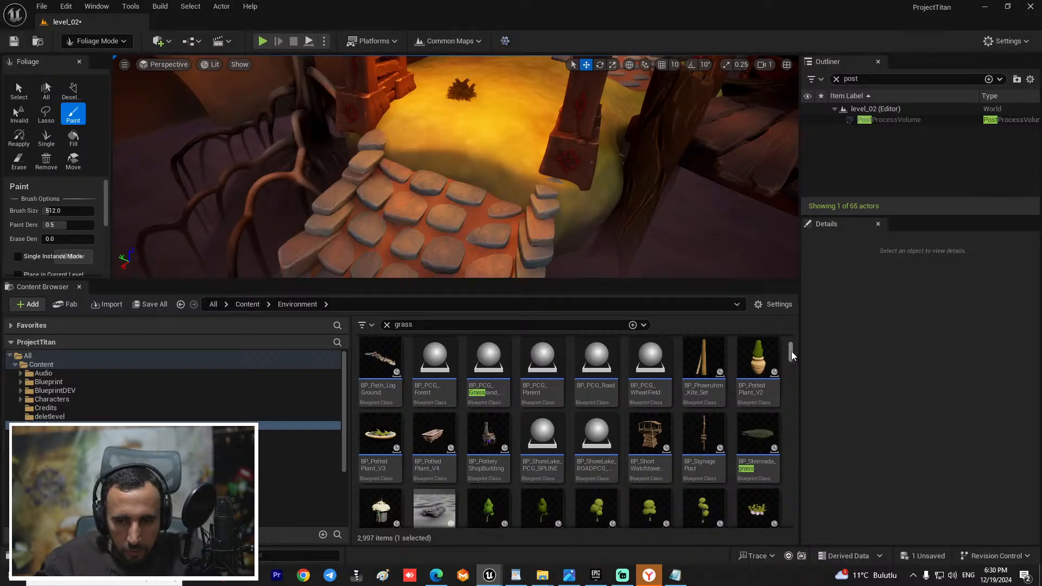
{"action": "left_click", "coordinate": [792, 394]}
{"action": "left_click_drag", "start_coordinate": [792, 394], "coordinate": [798, 453]}
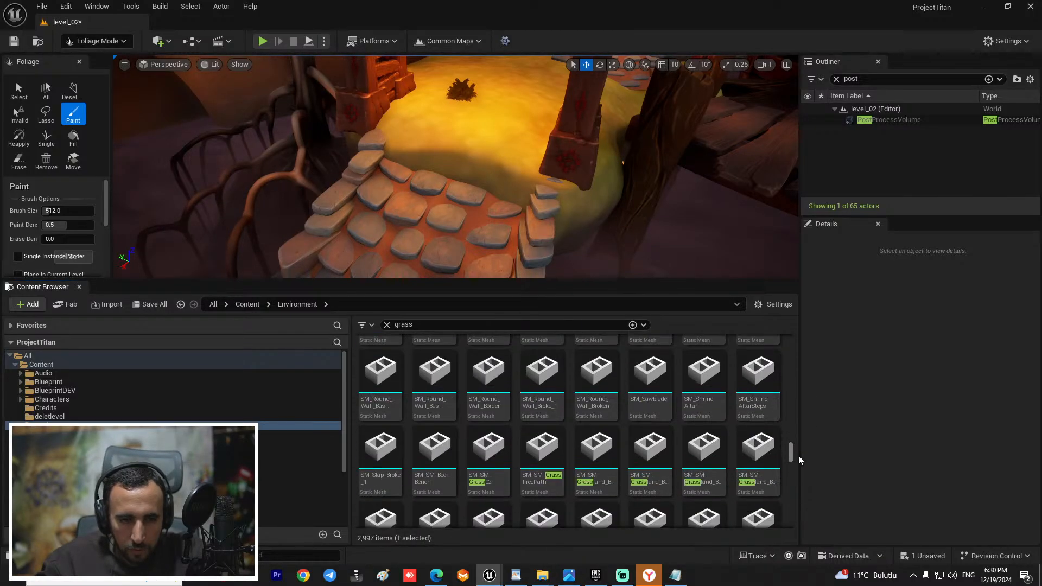
Step: Filter the "grass" search results to show only Static Mesh assets
{"action": "left_click", "coordinate": [362, 325]}
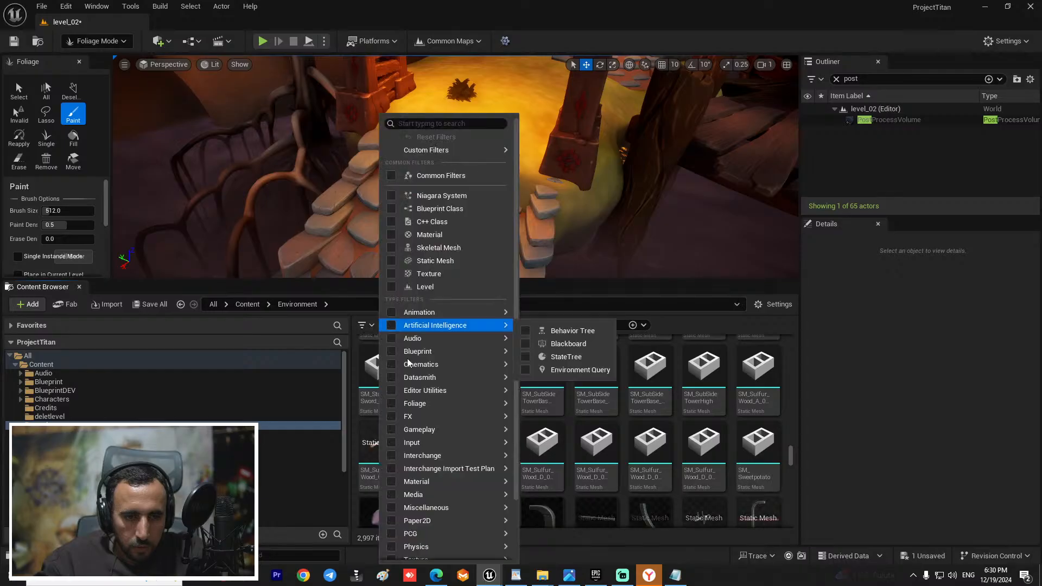
{"action": "left_click", "coordinate": [421, 263]}
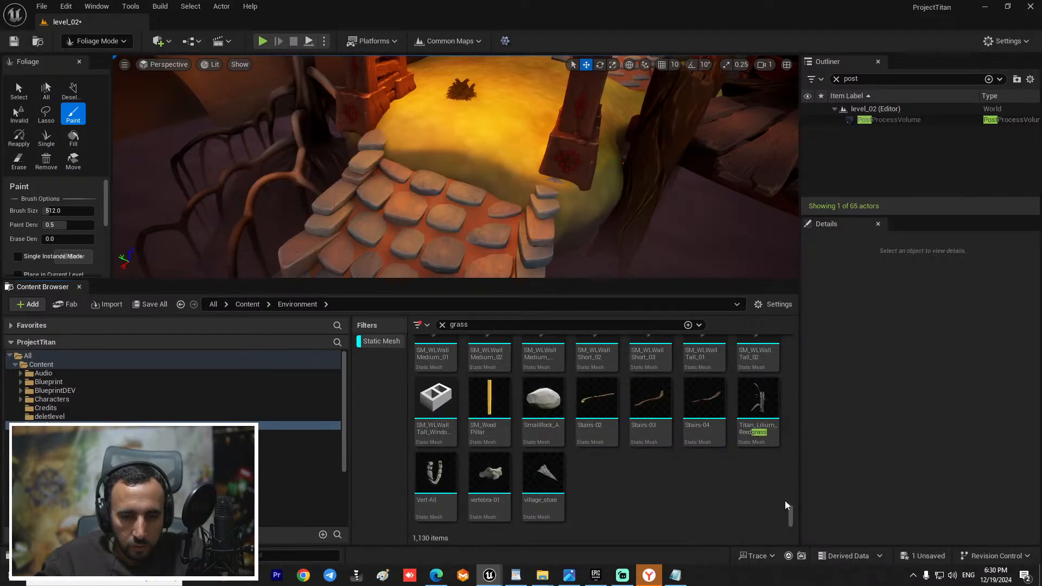
Step: Look through the filtered "grass" static meshes for a plant suited to foliage painting
{"action": "left_click_drag", "start_coordinate": [792, 520], "coordinate": [791, 499]}
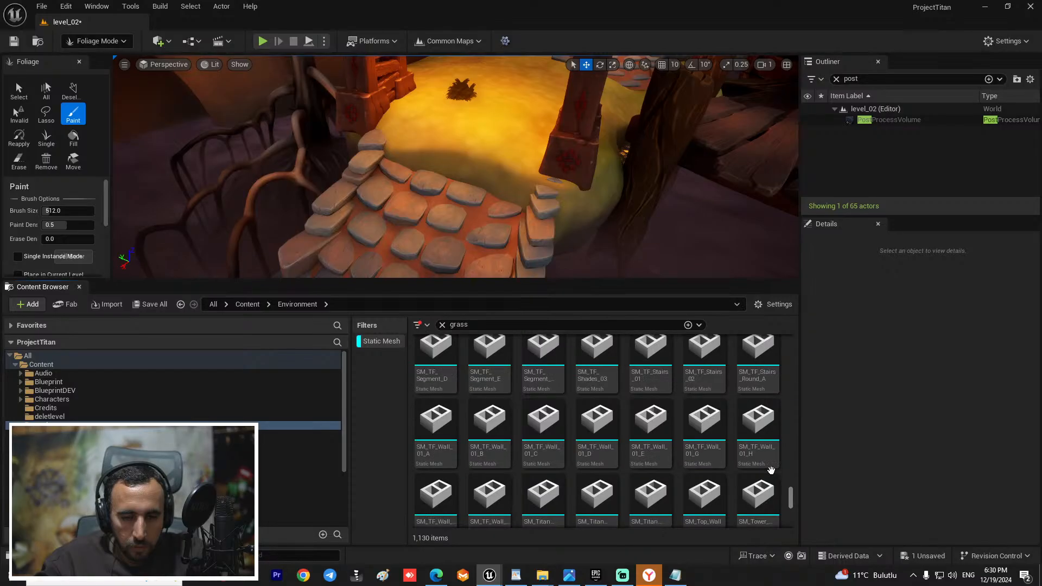
{"action": "scroll", "coordinate": [748, 454], "scroll_direction": "up", "scroll_amount": 5}
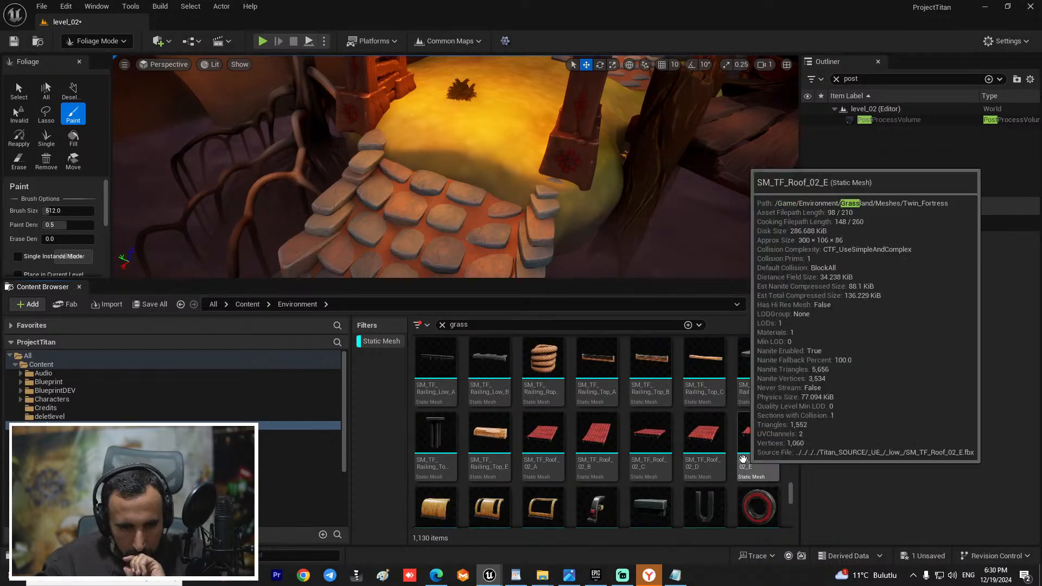
{"action": "scroll", "coordinate": [742, 459], "scroll_direction": "up", "scroll_amount": 5}
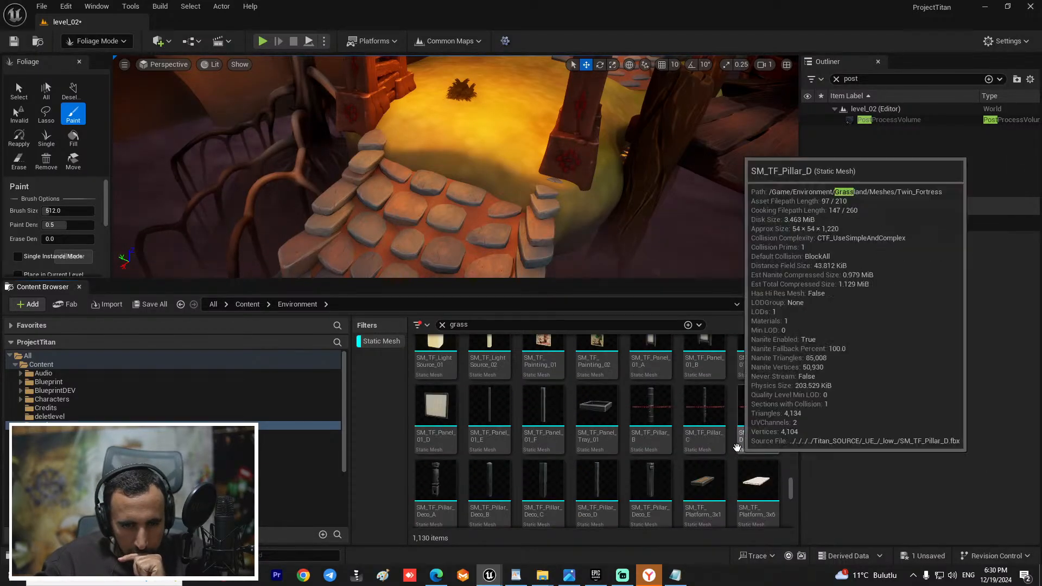
{"action": "scroll", "coordinate": [737, 485], "scroll_direction": "up", "scroll_amount": 3}
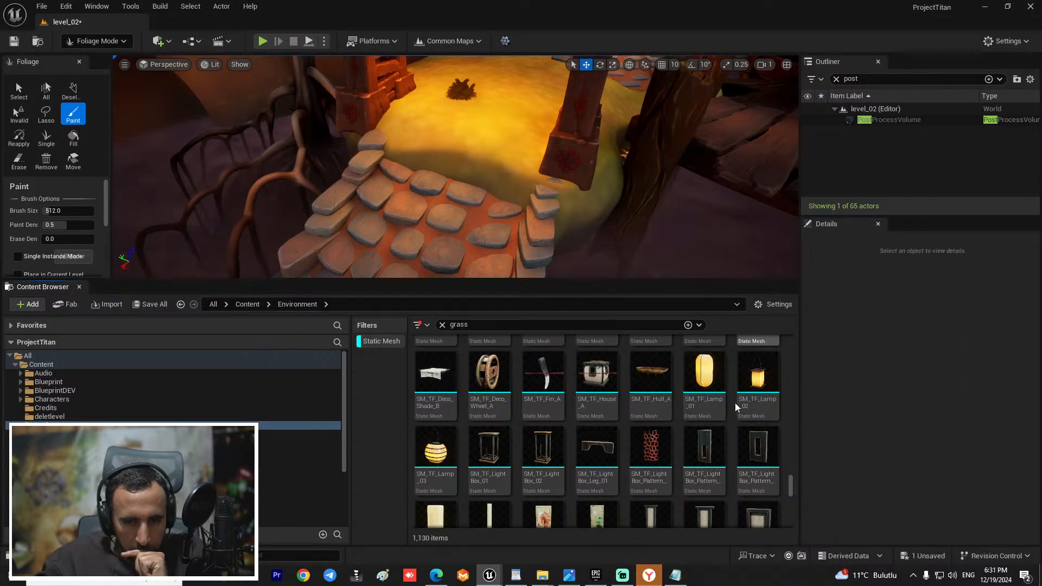
{"action": "scroll", "coordinate": [763, 457], "scroll_direction": "up", "scroll_amount": 1}
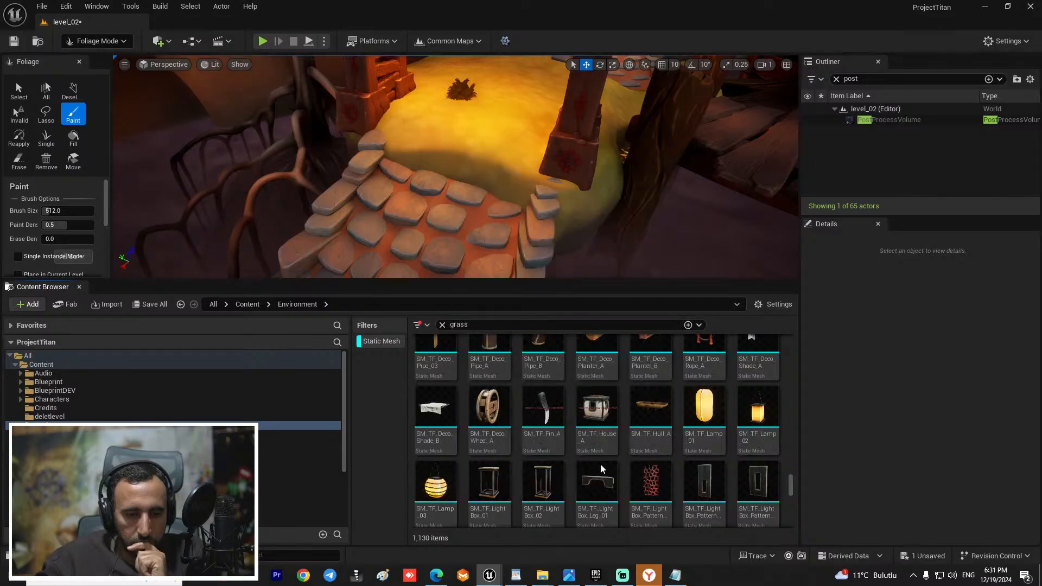
{"action": "scroll", "coordinate": [688, 435], "scroll_direction": "up", "scroll_amount": 2}
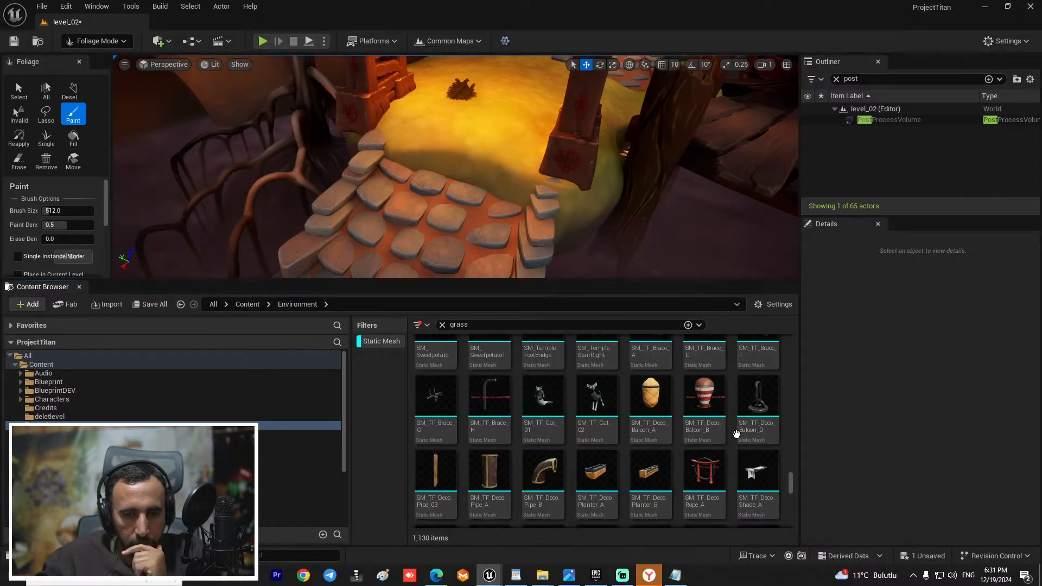
{"action": "scroll", "coordinate": [744, 434], "scroll_direction": "up", "scroll_amount": 5}
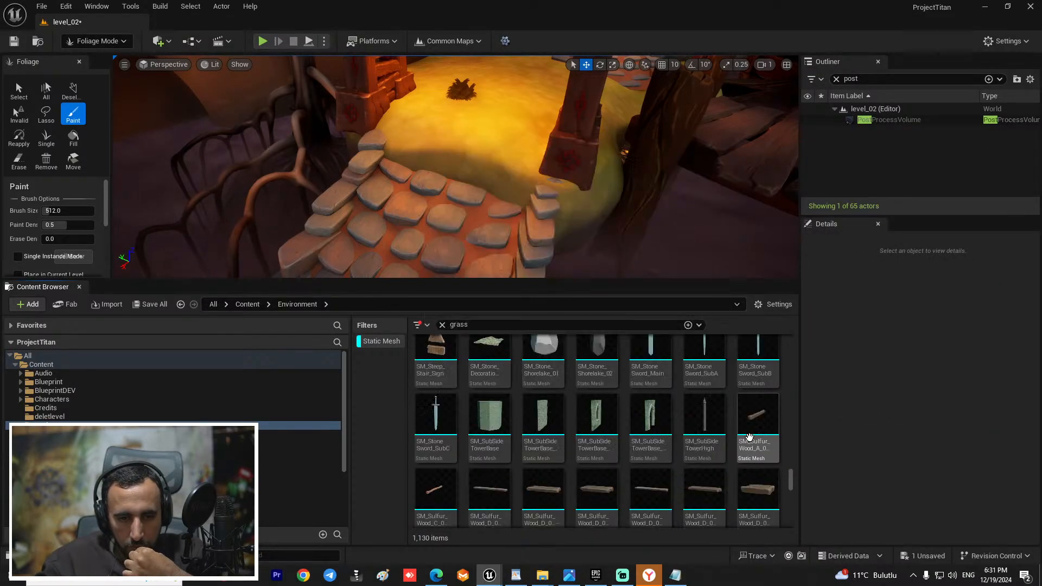
{"action": "scroll", "coordinate": [750, 437], "scroll_direction": "up", "scroll_amount": 3}
{"action": "scroll", "coordinate": [757, 395], "scroll_direction": "up", "scroll_amount": 10}
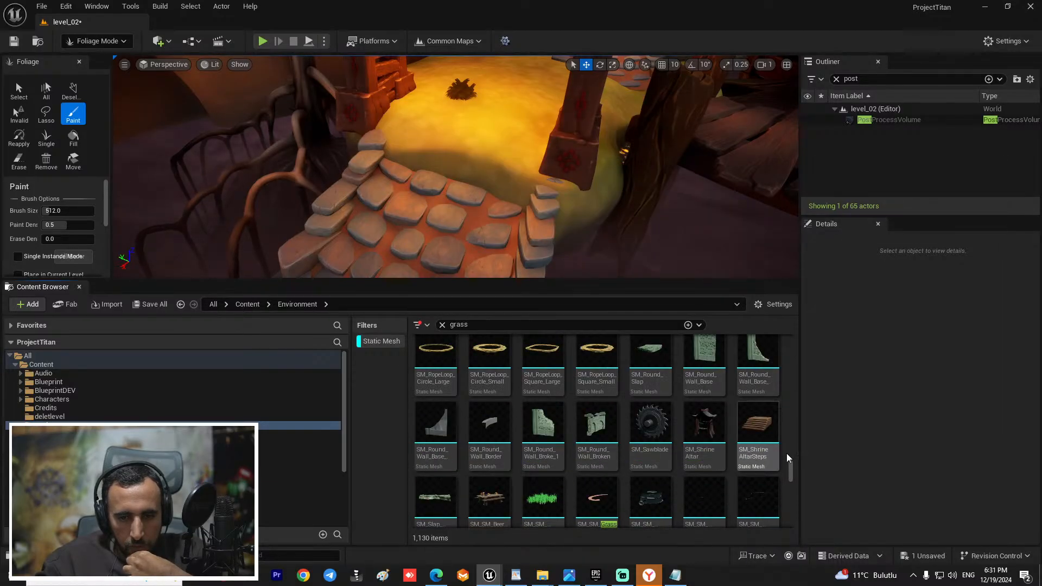
{"action": "left_click_drag", "start_coordinate": [789, 479], "coordinate": [790, 442]}
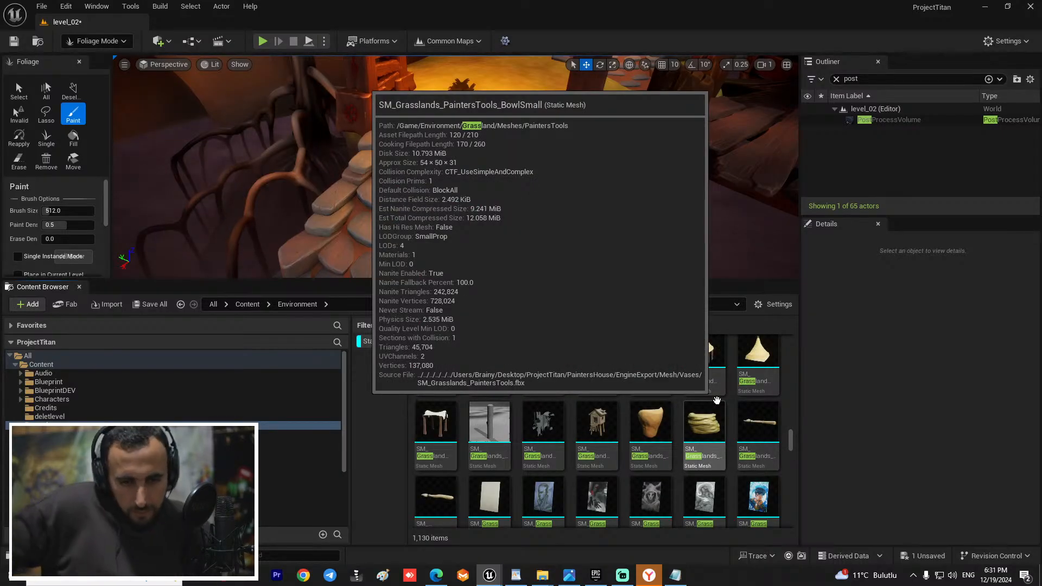
{"action": "scroll", "coordinate": [651, 396], "scroll_direction": "up", "scroll_amount": 5}
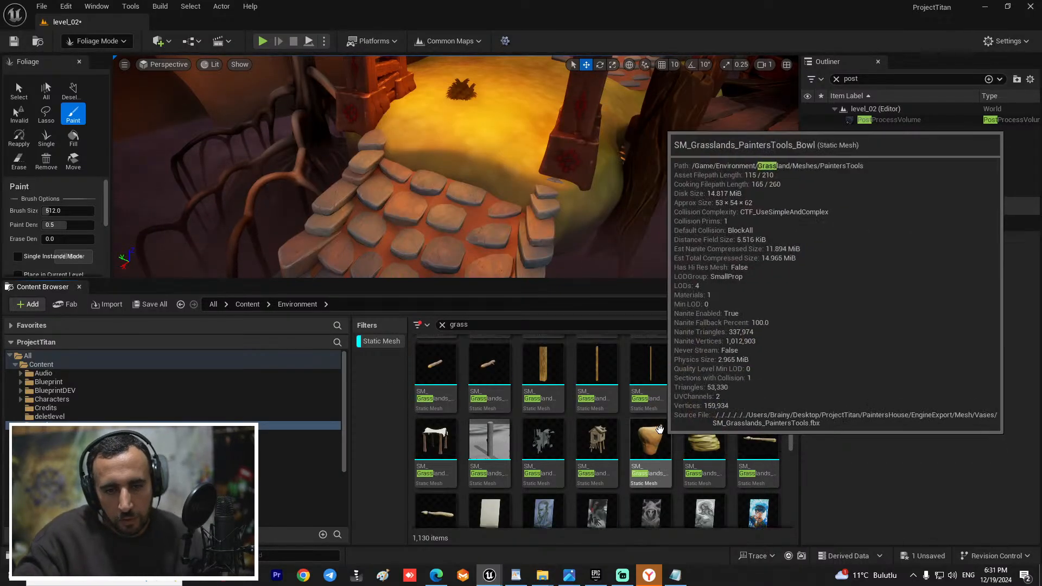
{"action": "scroll", "coordinate": [625, 390], "scroll_direction": "up", "scroll_amount": 6}
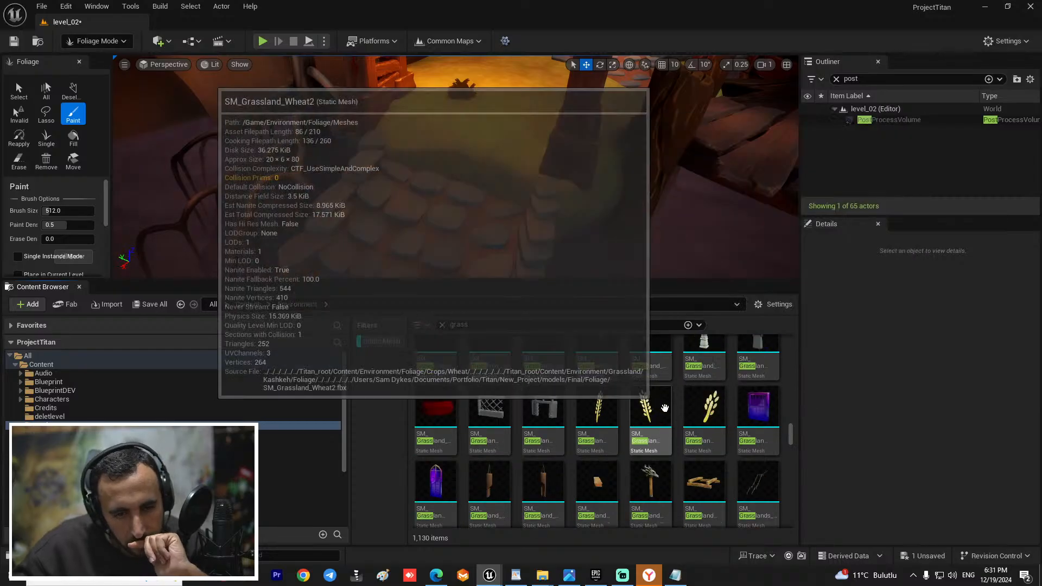
{"action": "scroll", "coordinate": [766, 386], "scroll_direction": "up", "scroll_amount": 4}
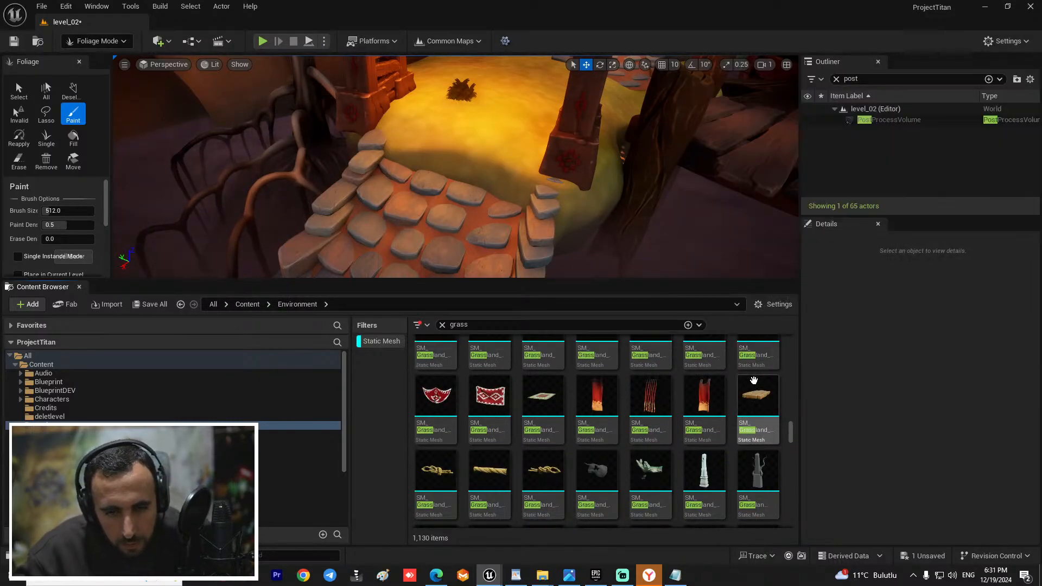
{"action": "scroll", "coordinate": [748, 371], "scroll_direction": "up", "scroll_amount": 6}
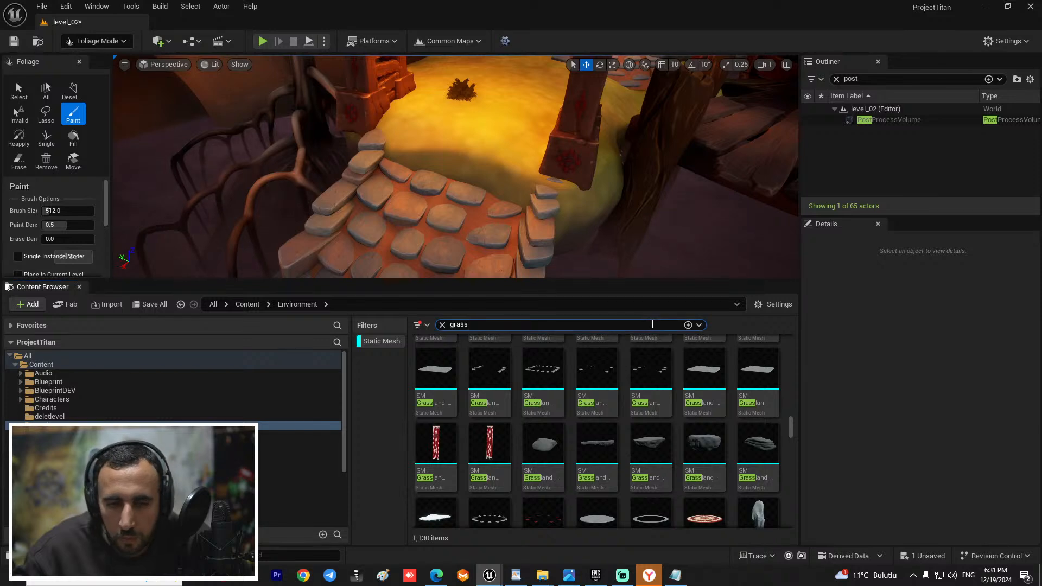
Step: Search the Environment folder for "flower" and look through the static meshes for wildflowers
{"action": "type", "text": "f"}
{"action": "type", "text": "flo"}
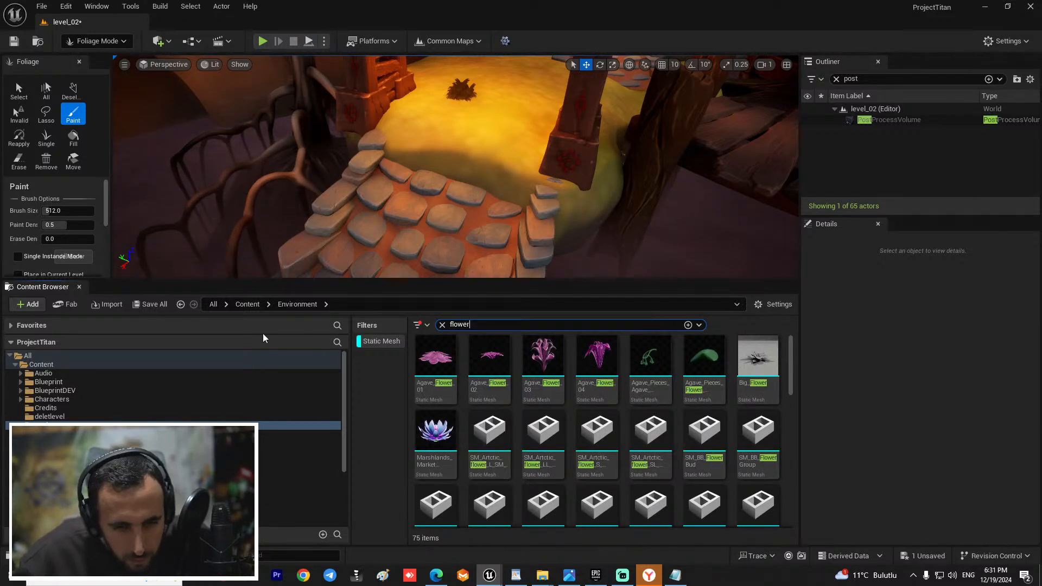
{"action": "scroll", "coordinate": [736, 408], "scroll_direction": "down", "scroll_amount": 3}
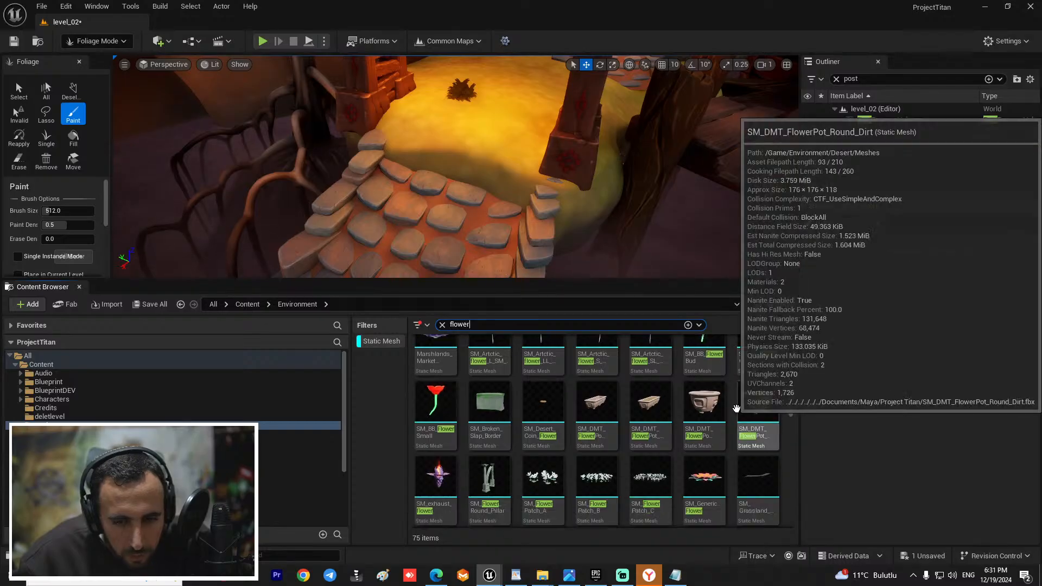
{"action": "scroll", "coordinate": [737, 408], "scroll_direction": "down", "scroll_amount": 5}
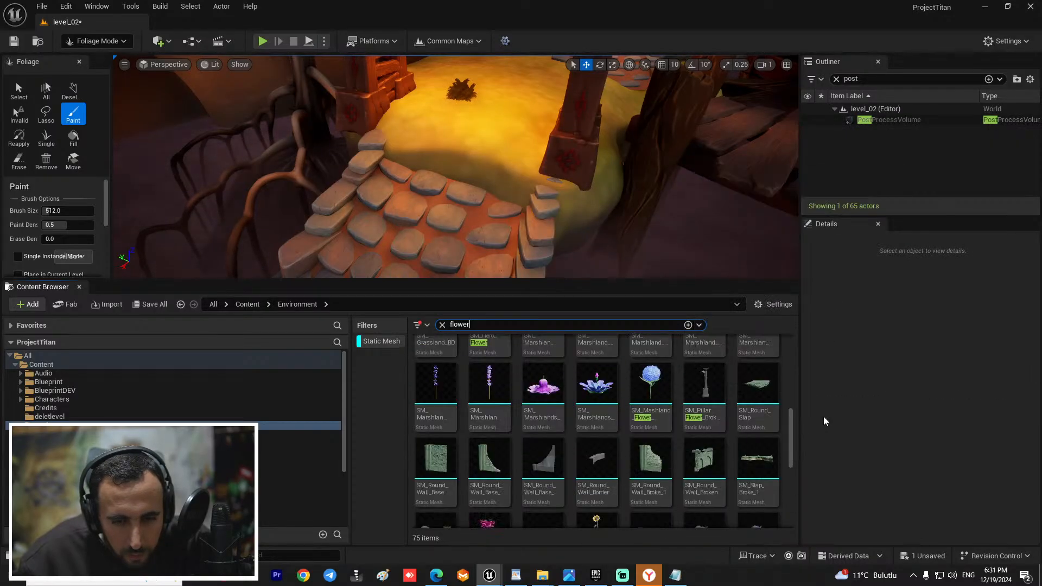
{"action": "scroll", "coordinate": [760, 391], "scroll_direction": "down", "scroll_amount": 3}
{"action": "scroll", "coordinate": [759, 388], "scroll_direction": "down", "scroll_amount": 8}
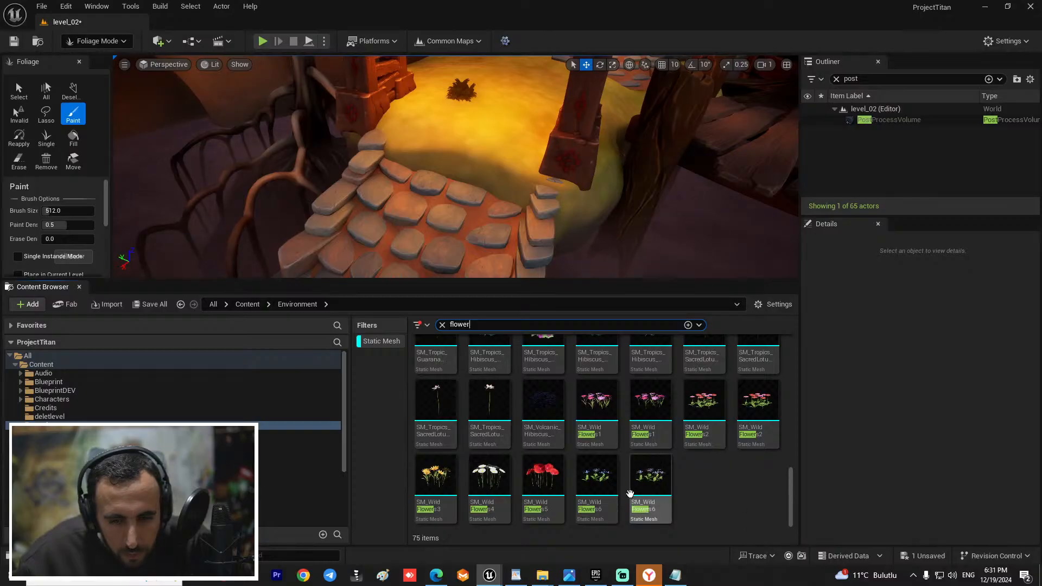
Step: Add SM_WildFlowers3 and the pink SM_WildFlowers1 as foliage types, dismissing the Save Asset As dialog
{"action": "left_click", "coordinate": [444, 473]}
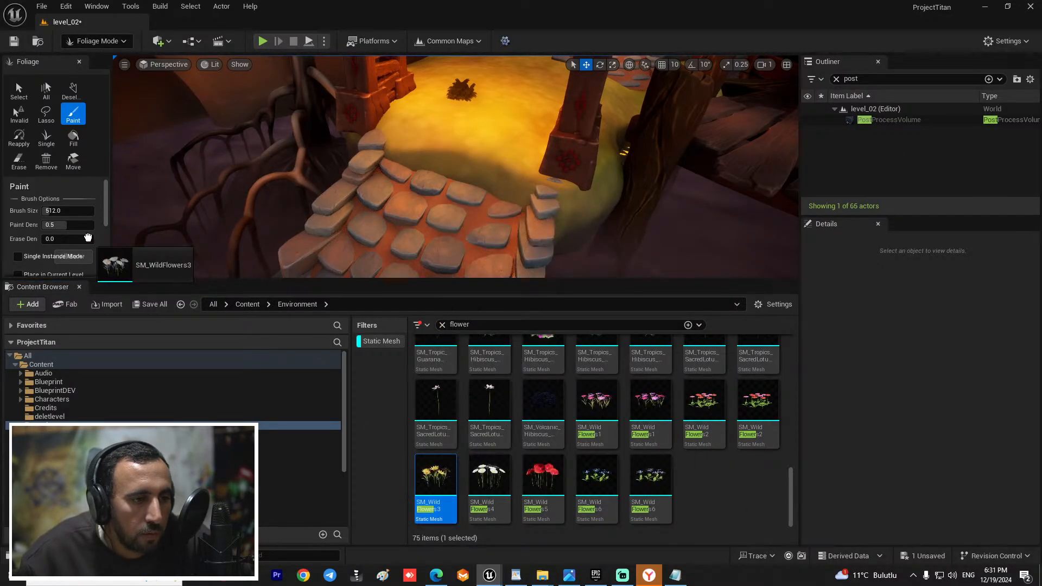
{"action": "left_click_drag", "start_coordinate": [103, 208], "coordinate": [113, 256]}
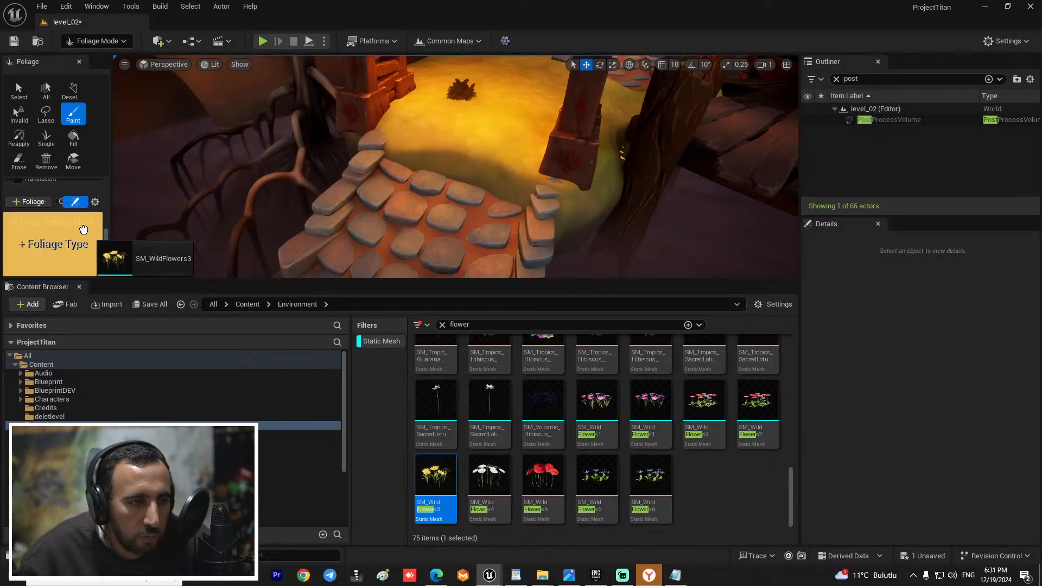
{"action": "left_click_drag", "start_coordinate": [607, 392], "coordinate": [95, 302]}
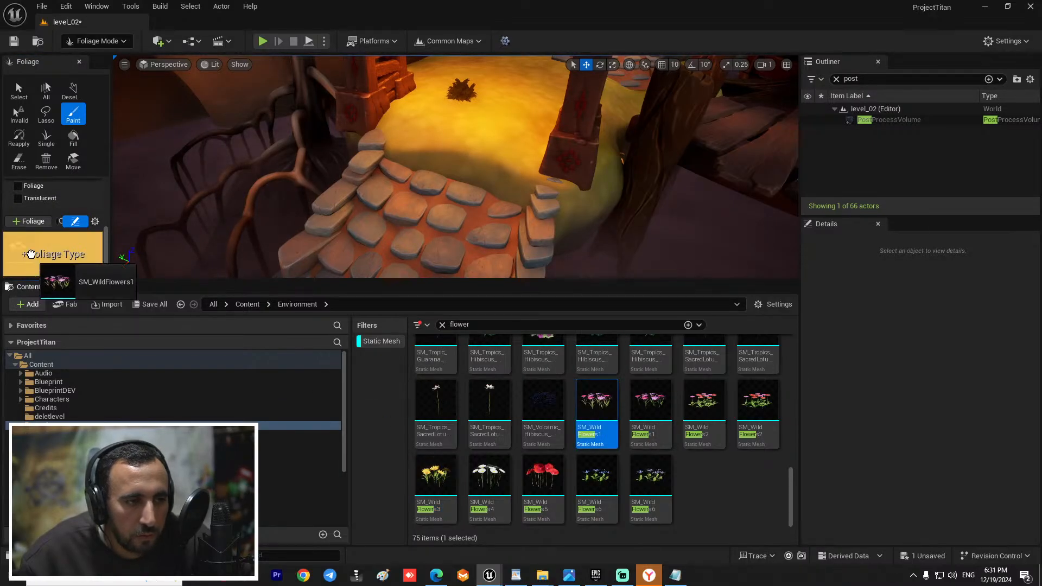
{"action": "left_click", "coordinate": [60, 240]}
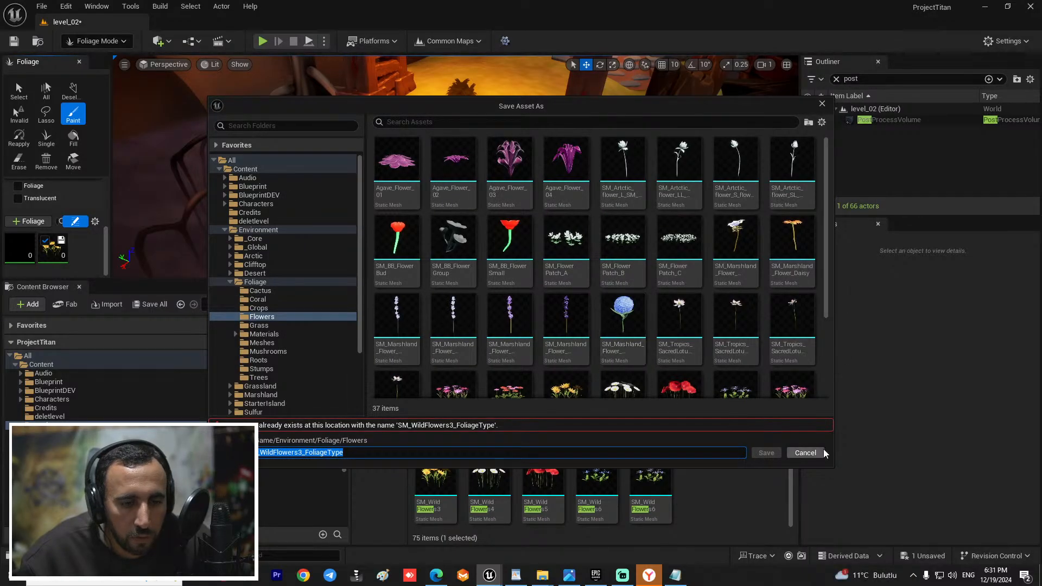
{"action": "left_click", "coordinate": [817, 452]}
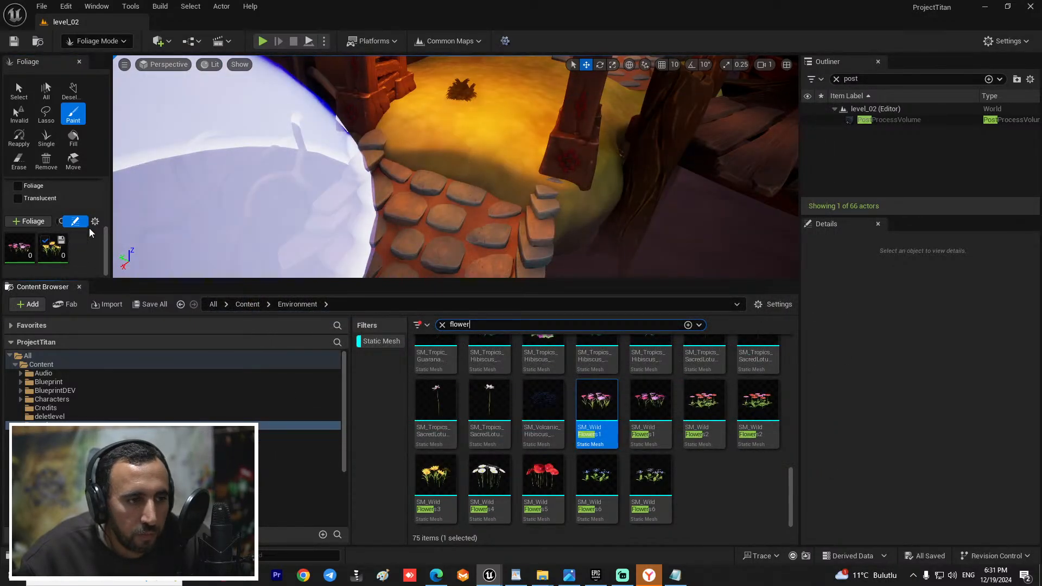
Step: Try painting both wildflower types on the ground around the thatched gate with the large brush, and undo it
{"action": "left_click", "coordinate": [60, 248]}
{"action": "mouse_move", "coordinate": [500, 154]}
{"action": "right_mouse_down"}
{"action": "mouse_move", "coordinate": [456, 181]}
{"action": "mouse_move", "coordinate": [629, 172]}
{"action": "right_mouse_up"}
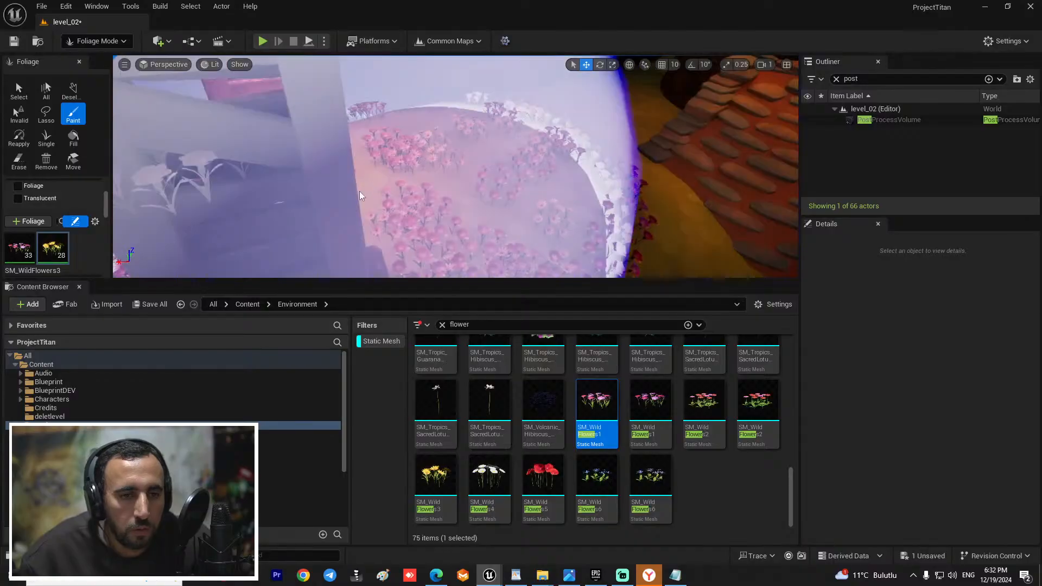
{"action": "left_click_drag", "start_coordinate": [405, 286], "coordinate": [413, 437]}
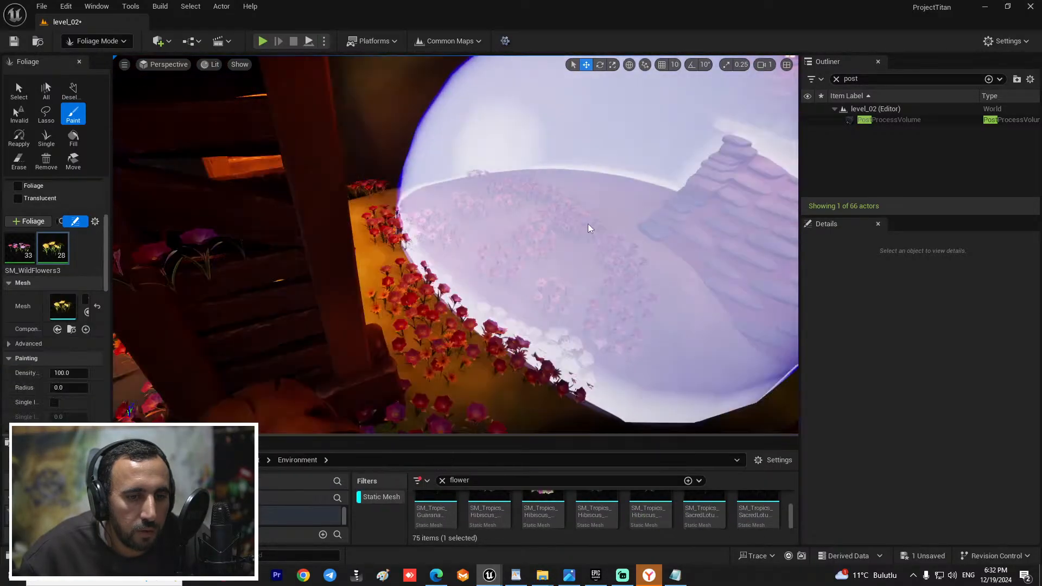
{"action": "key", "text": "ctrl+z"}
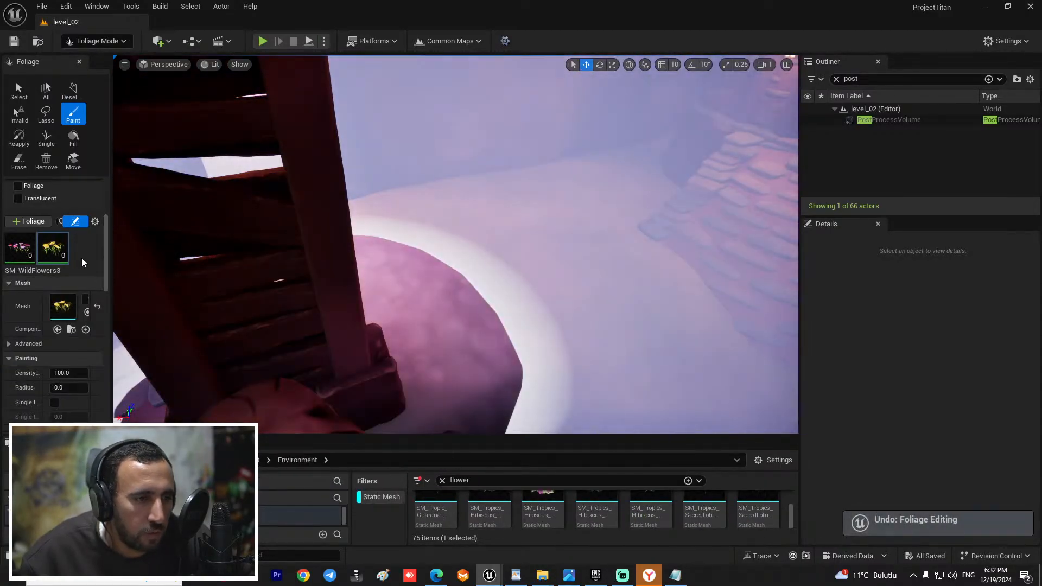
Step: Select both wildflower foliage types and set their minimum Scale X to 0.5
{"action": "left_click", "coordinate": [19, 248], "text": "ctrl"}
{"action": "scroll", "coordinate": [86, 358], "scroll_direction": "down", "scroll_amount": 2}
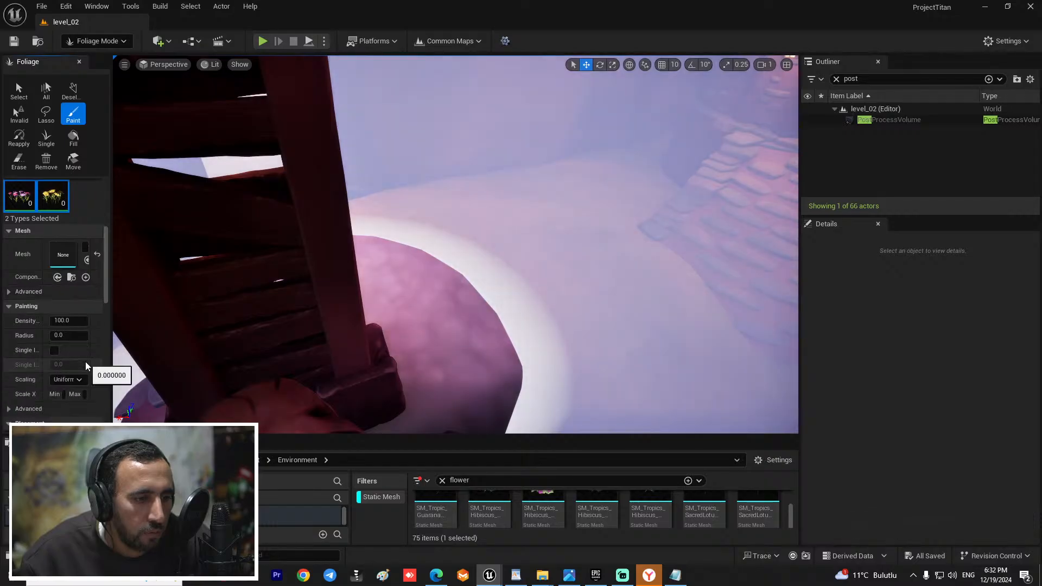
{"action": "left_click", "coordinate": [66, 320]}
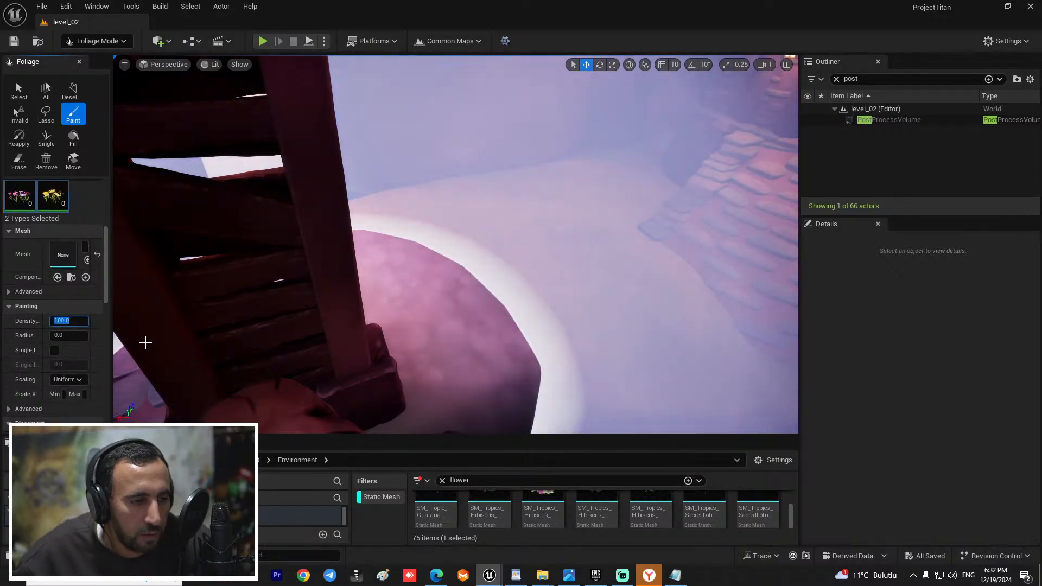
{"action": "scroll", "coordinate": [73, 369], "scroll_direction": "down", "scroll_amount": 3}
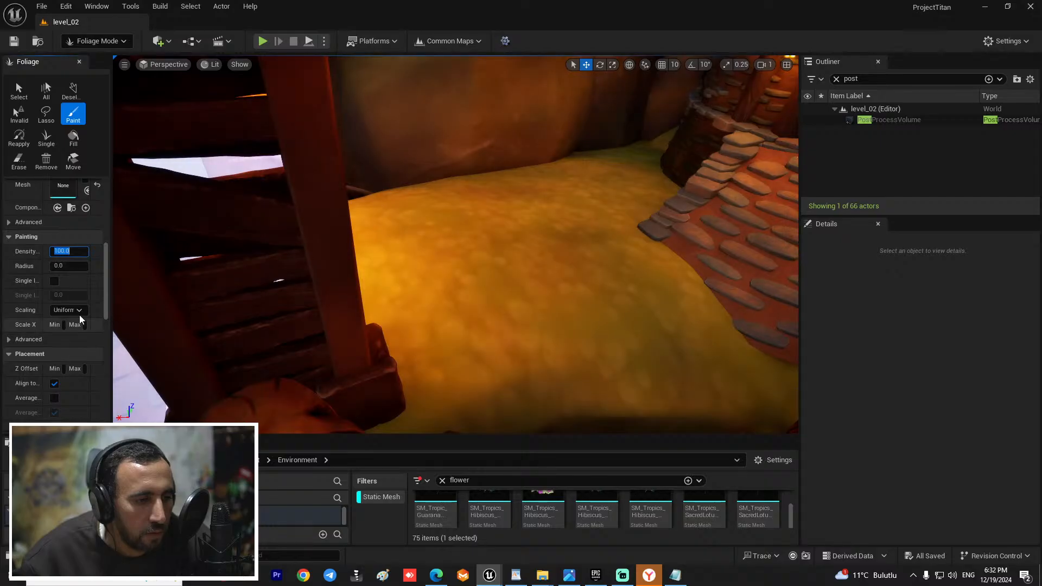
{"action": "left_click_drag", "start_coordinate": [110, 314], "coordinate": [191, 315]}
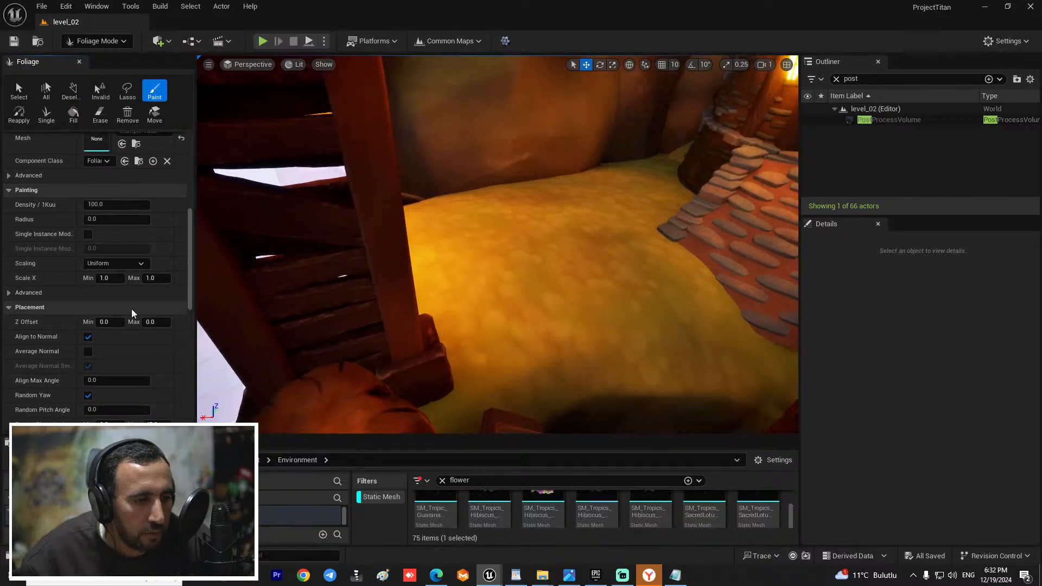
{"action": "left_click", "coordinate": [108, 280]}
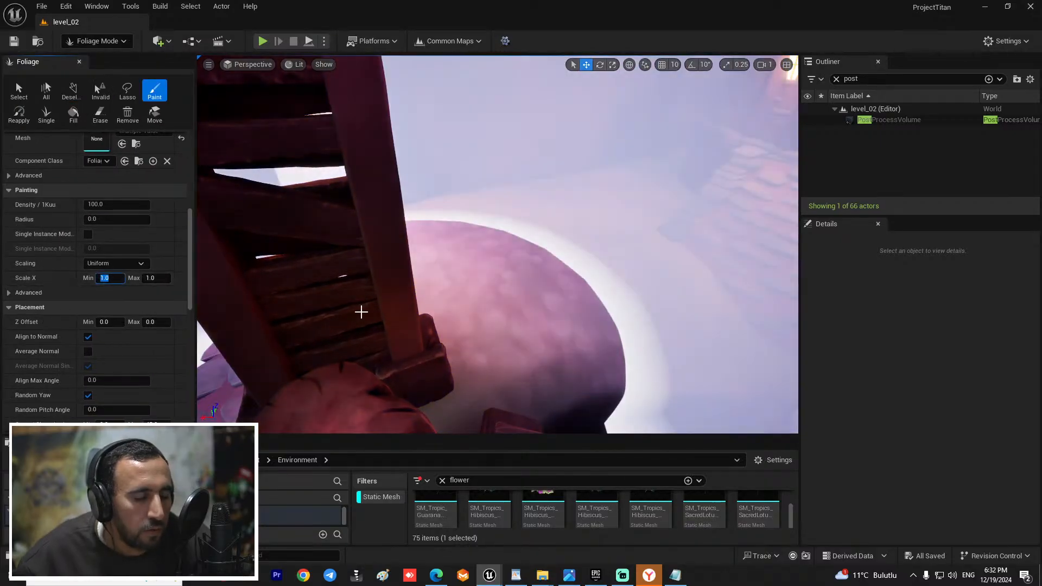
{"action": "type", "text": "0.5"}
{"action": "key", "text": "Tab"}
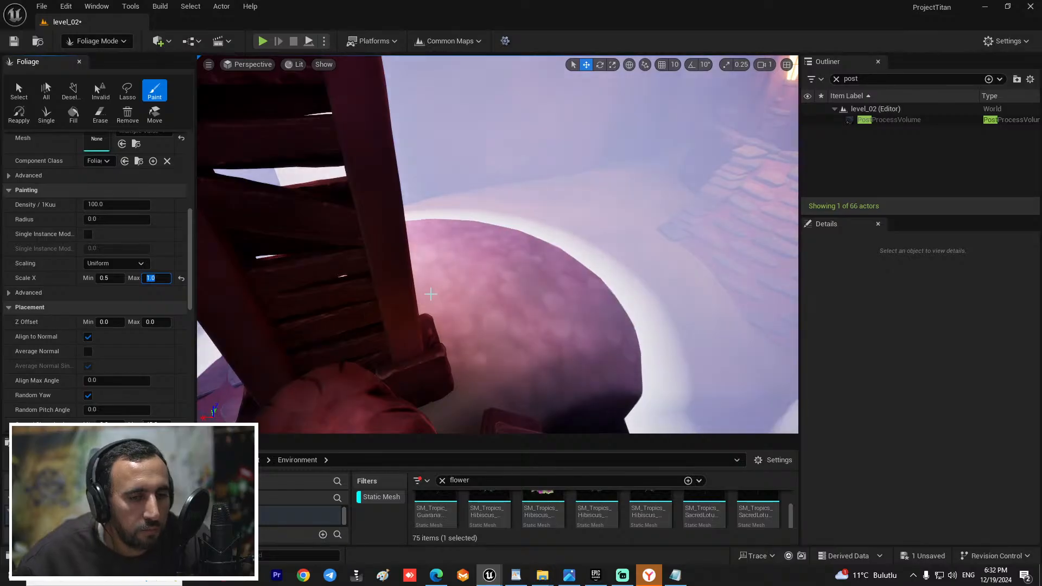
Step: Shrink the foliage brush and paint both wildflower types on the lit ground between the thatched gate and the wooden steps
{"action": "right_click_drag", "start_coordinate": [361, 312], "coordinate": [533, 251]}
{"action": "key", "text": "bracketleft"}
{"action": "key", "text": "bracketleft"}
{"action": "key", "text": "bracketleft"}
{"action": "key", "text": "bracketleft"}
{"action": "key", "text": "bracketleft"}
{"action": "key", "text": "bracketleft"}
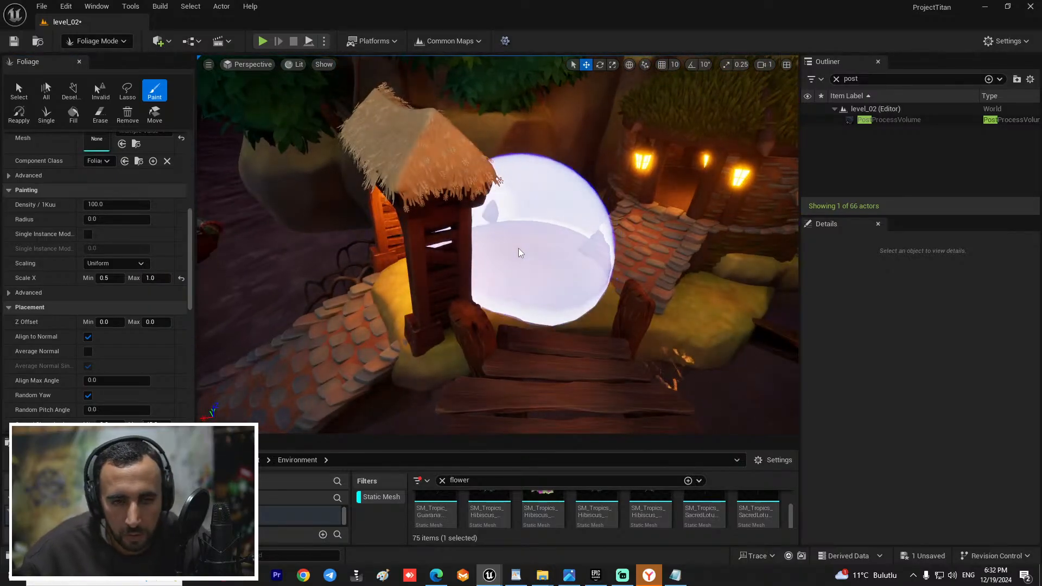
{"action": "left_click_drag", "start_coordinate": [526, 257], "coordinate": [535, 247]}
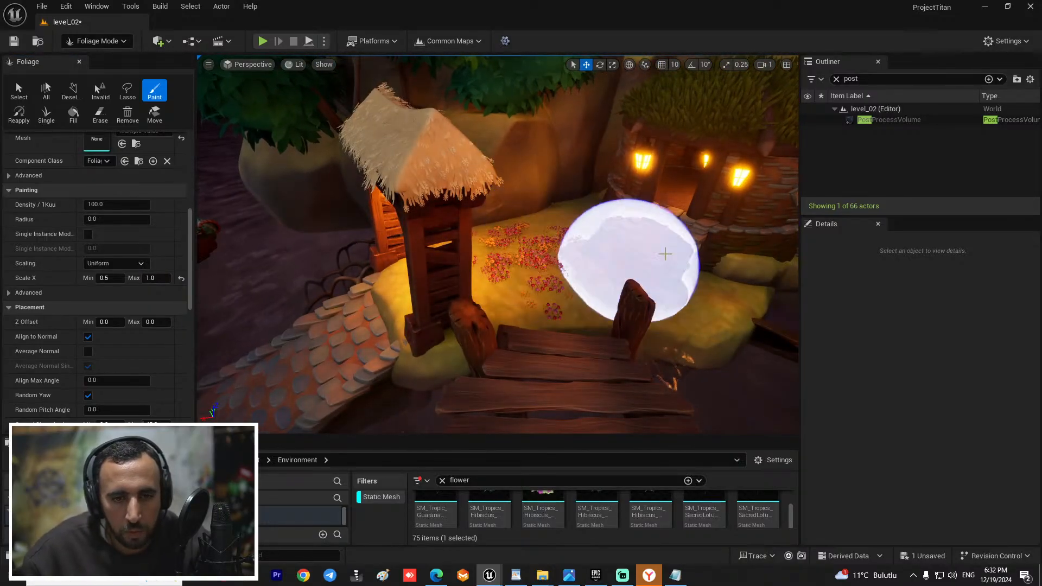
Step: Extend the wildflowers across the ground between the thatched gate and the stone path, and set the foliage Scaling to Free
{"action": "mouse_move", "coordinate": [673, 274]}
{"action": "right_mouse_down"}
{"action": "mouse_move", "coordinate": [602, 326]}
{"action": "mouse_move", "coordinate": [646, 304]}
{"action": "mouse_move", "coordinate": [517, 164]}
{"action": "right_mouse_up"}
{"action": "mouse_move", "coordinate": [655, 252]}
{"action": "right_mouse_down"}
{"action": "mouse_move", "coordinate": [613, 228]}
{"action": "mouse_move", "coordinate": [668, 239]}
{"action": "mouse_move", "coordinate": [624, 242]}
{"action": "mouse_move", "coordinate": [593, 198]}
{"action": "right_mouse_up"}
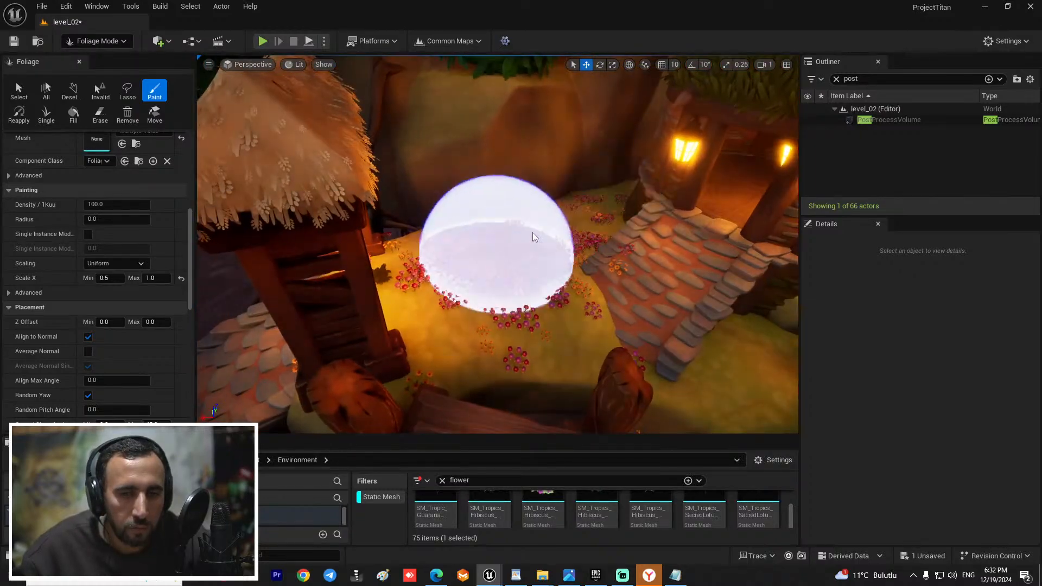
{"action": "mouse_move", "coordinate": [468, 330]}
{"action": "right_mouse_down"}
{"action": "mouse_move", "coordinate": [363, 331]}
{"action": "mouse_move", "coordinate": [380, 334]}
{"action": "right_mouse_up"}
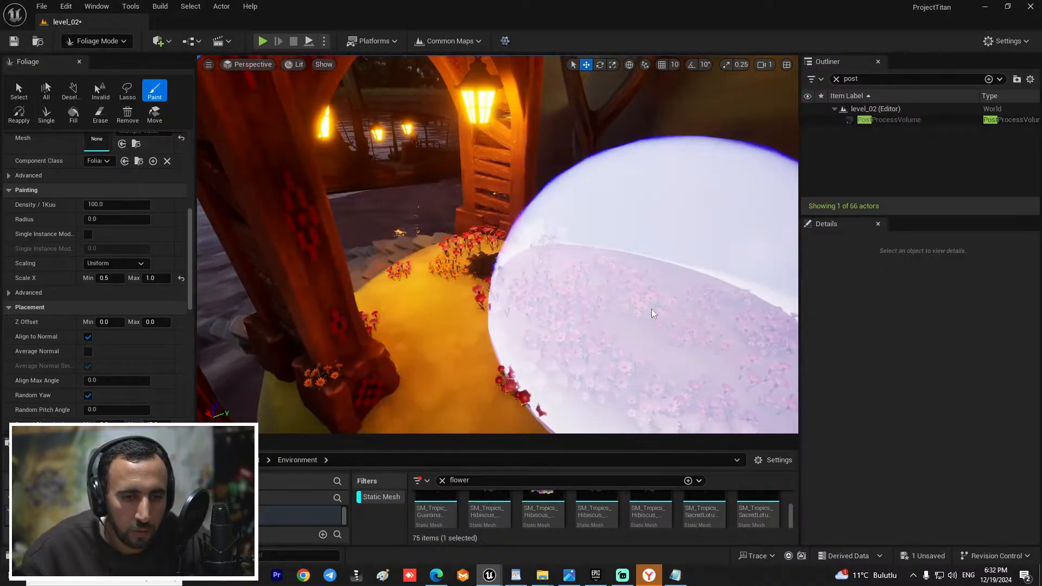
{"action": "mouse_move", "coordinate": [652, 309]}
{"action": "right_mouse_down"}
{"action": "mouse_move", "coordinate": [444, 303]}
{"action": "mouse_move", "coordinate": [444, 312]}
{"action": "right_mouse_up"}
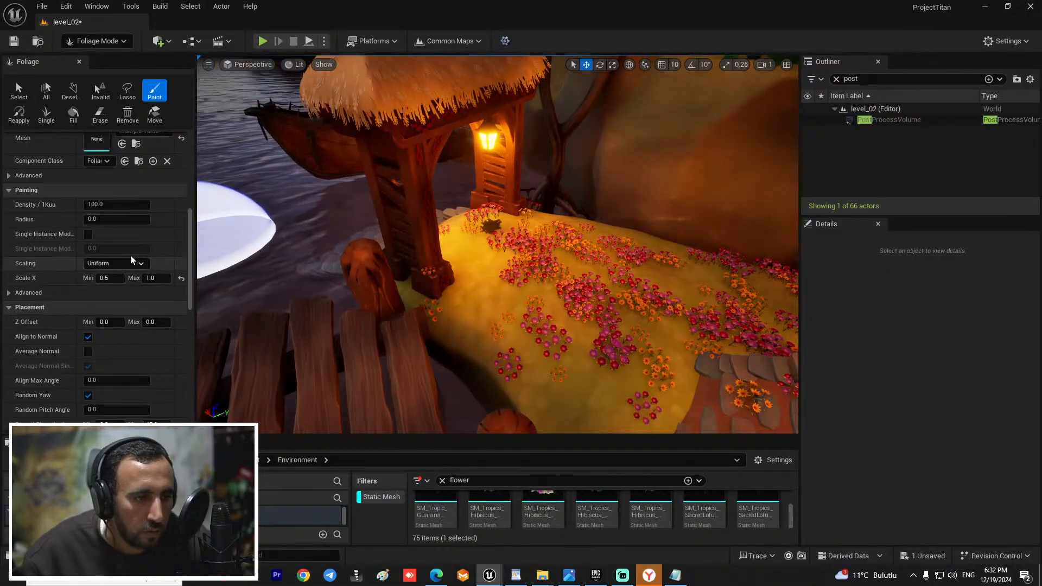
{"action": "left_click", "coordinate": [119, 264]}
{"action": "left_click", "coordinate": [119, 287]}
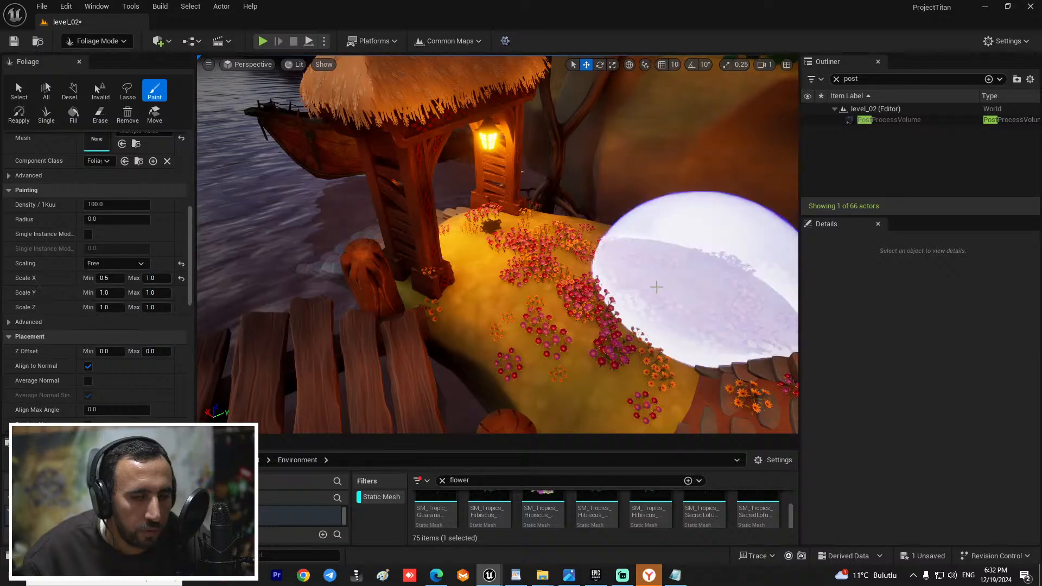
Step: Try painting wildflowers with the large brush on the bank and water beside the wooden water wheel, and undo it
{"action": "right_click_drag", "start_coordinate": [565, 277], "coordinate": [614, 252]}
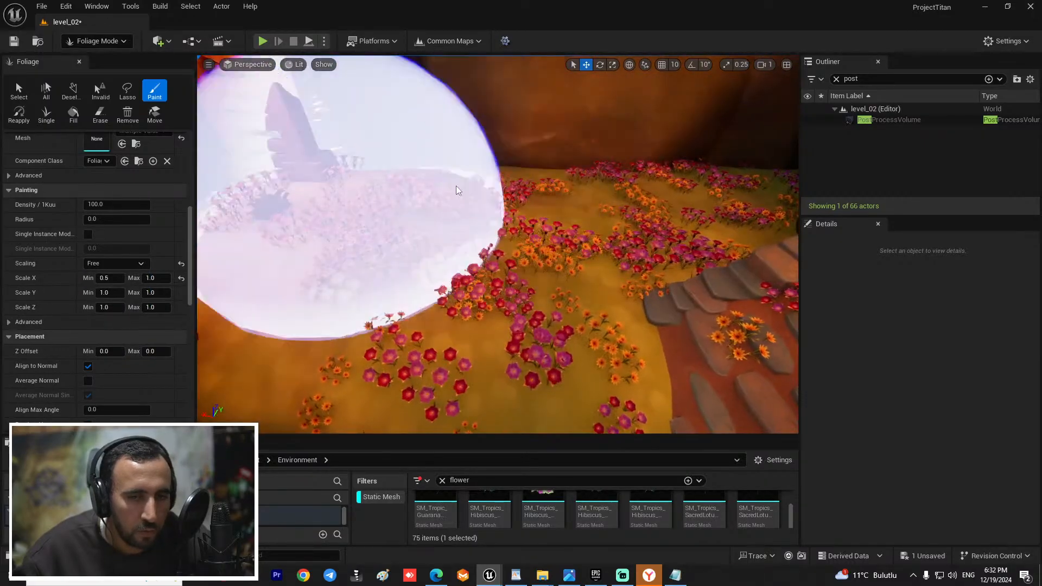
{"action": "right_click_drag", "start_coordinate": [458, 190], "coordinate": [489, 242]}
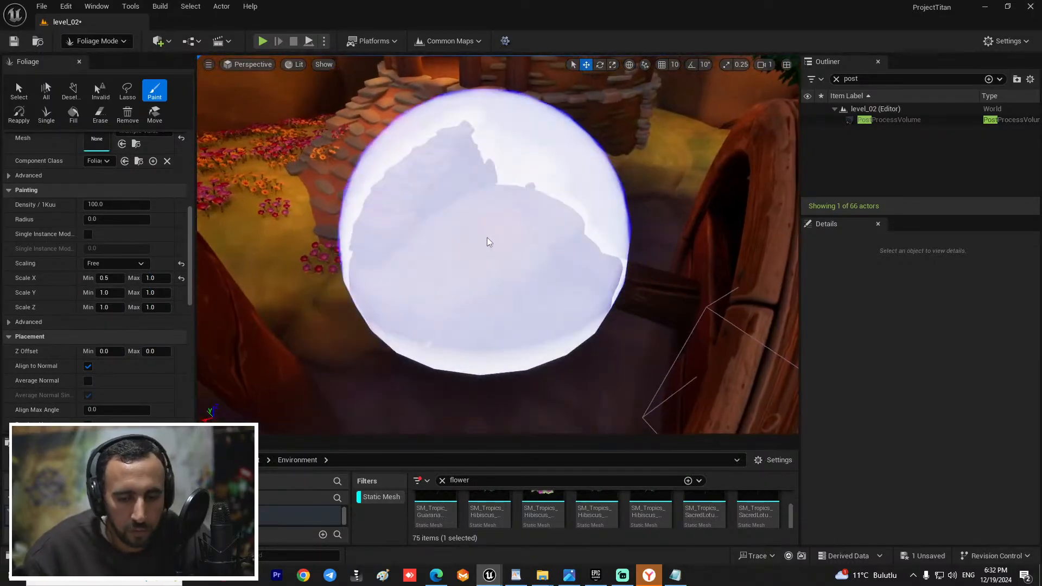
{"action": "scroll", "coordinate": [487, 242], "scroll_direction": "down", "scroll_amount": 8}
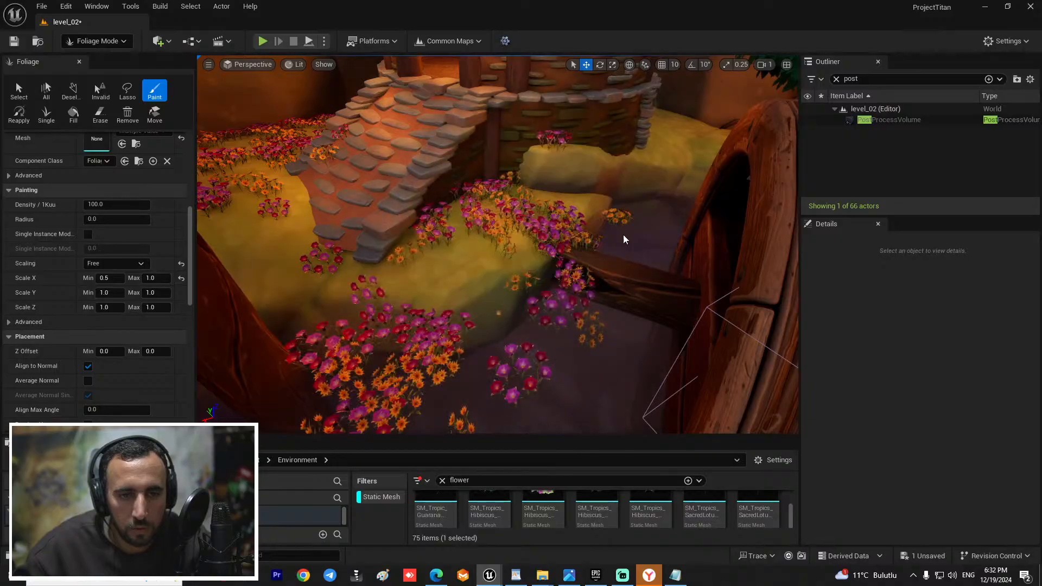
{"action": "mouse_move", "coordinate": [460, 307]}
{"action": "right_mouse_down"}
{"action": "mouse_move", "coordinate": [515, 282]}
{"action": "mouse_move", "coordinate": [477, 320]}
{"action": "right_mouse_up"}
{"action": "mouse_move", "coordinate": [412, 159]}
{"action": "right_mouse_down"}
{"action": "mouse_move", "coordinate": [429, 196]}
{"action": "mouse_move", "coordinate": [461, 175]}
{"action": "mouse_move", "coordinate": [498, 183]}
{"action": "right_mouse_up"}
{"action": "key", "text": "ctrl+z"}
{"action": "key", "text": "ctrl+z"}
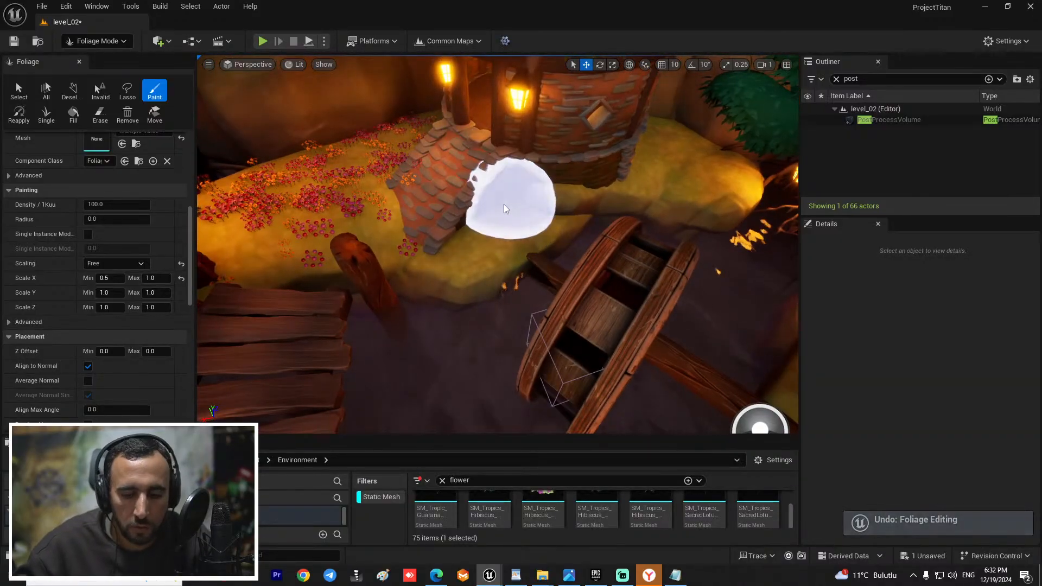
Step: Shrink the foliage brush and paint wildflowers on the bank below the stone path and beside the round house
{"action": "key", "text": "bracketleft"}
{"action": "key", "text": "bracketleft"}
{"action": "key", "text": "bracketleft"}
{"action": "key", "text": "bracketleft"}
{"action": "mouse_move", "coordinate": [513, 228]}
{"action": "left_mouse_down"}
{"action": "mouse_move", "coordinate": [459, 258]}
{"action": "mouse_move", "coordinate": [607, 198]}
{"action": "left_mouse_up"}
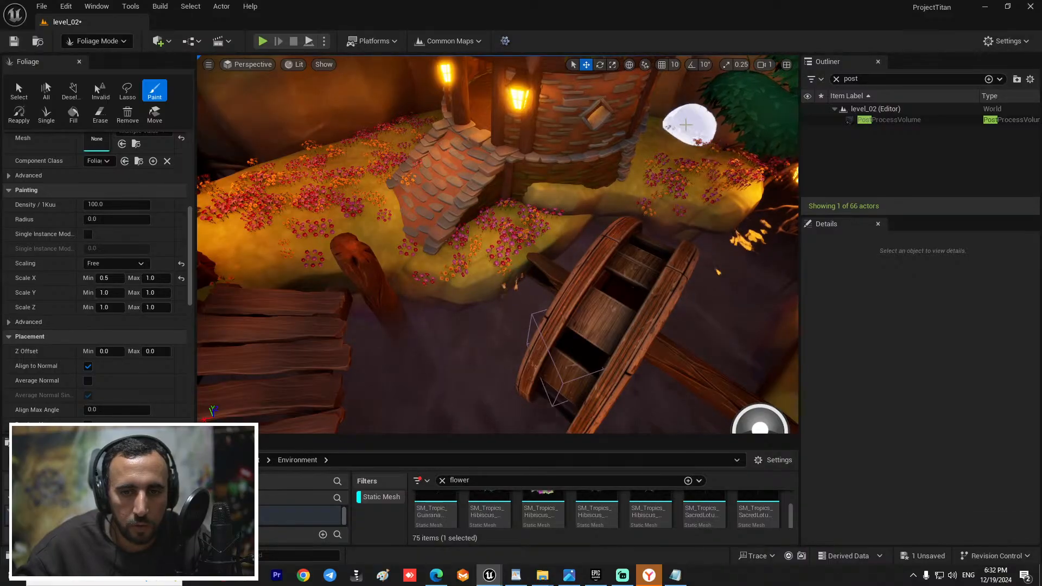
Step: Paint wildflowers along the bank beside the wooden cabin and over the mossy rocks behind it
{"action": "right_click_drag", "start_coordinate": [304, 169], "coordinate": [373, 168]}
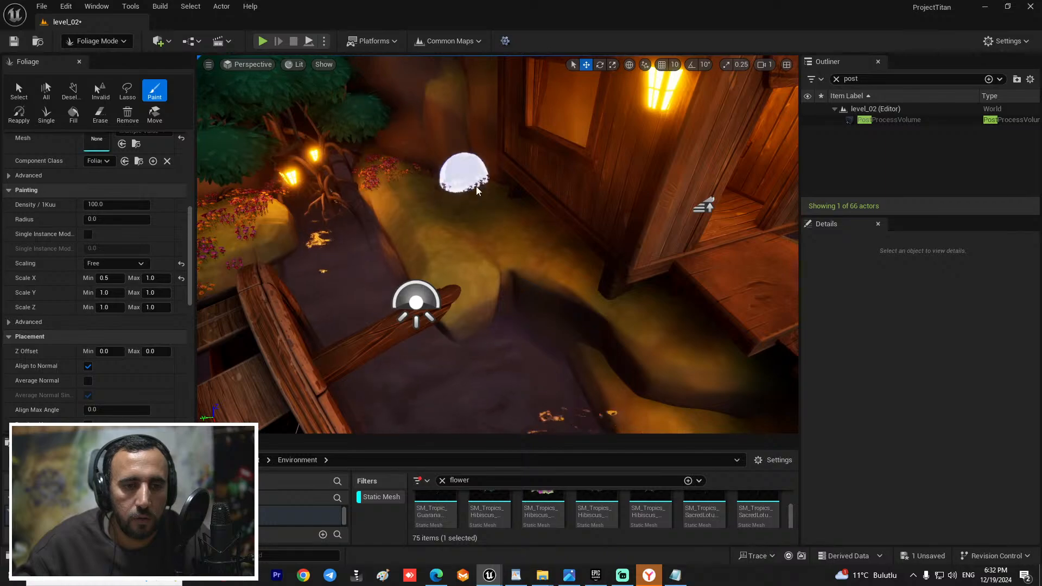
{"action": "right_click_drag", "start_coordinate": [531, 268], "coordinate": [481, 259]}
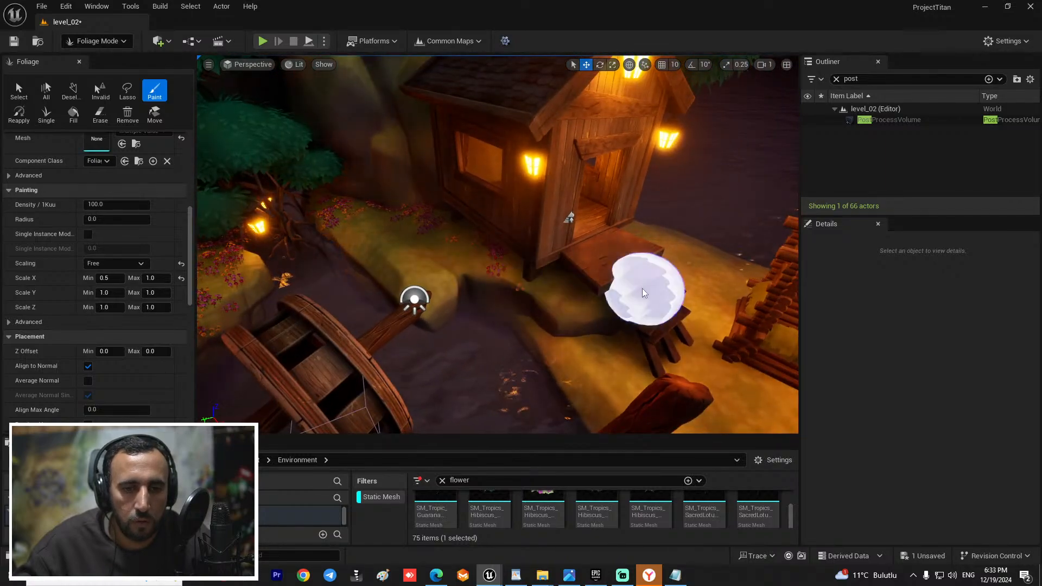
{"action": "mouse_move", "coordinate": [648, 279]}
{"action": "right_mouse_down"}
{"action": "mouse_move", "coordinate": [700, 288]}
{"action": "mouse_move", "coordinate": [721, 310]}
{"action": "mouse_move", "coordinate": [717, 331]}
{"action": "mouse_move", "coordinate": [640, 185]}
{"action": "right_mouse_up"}
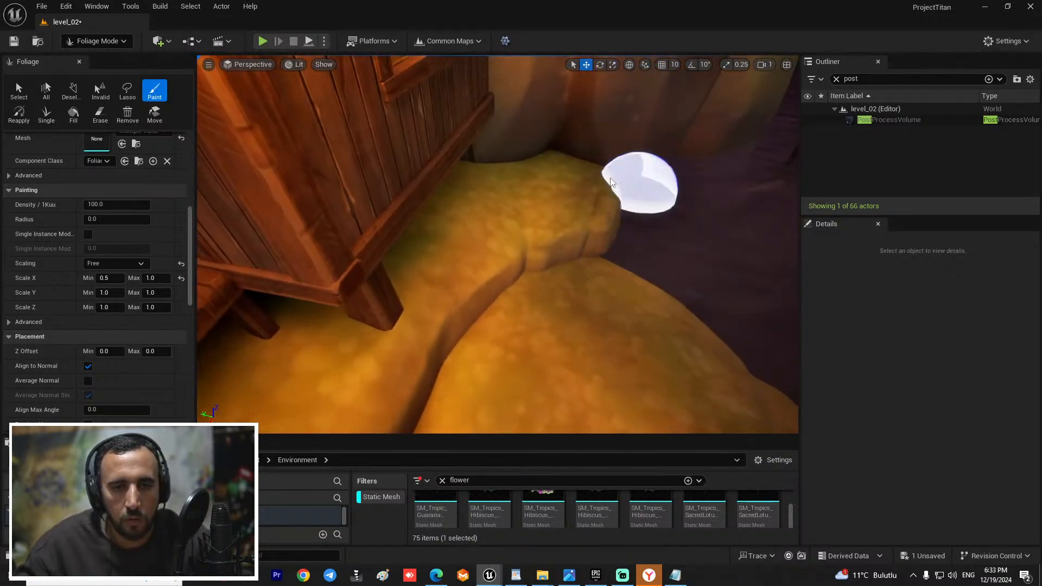
{"action": "left_click_drag", "start_coordinate": [640, 184], "coordinate": [452, 311]}
Step: Try painting dense wildflowers along the shore in front of the wooden bench, and undo the stroke
{"action": "key", "text": "q"}
{"action": "right_click_drag", "start_coordinate": [564, 369], "coordinate": [531, 103]}
{"action": "right_click_drag", "start_coordinate": [494, 217], "coordinate": [494, 279]}
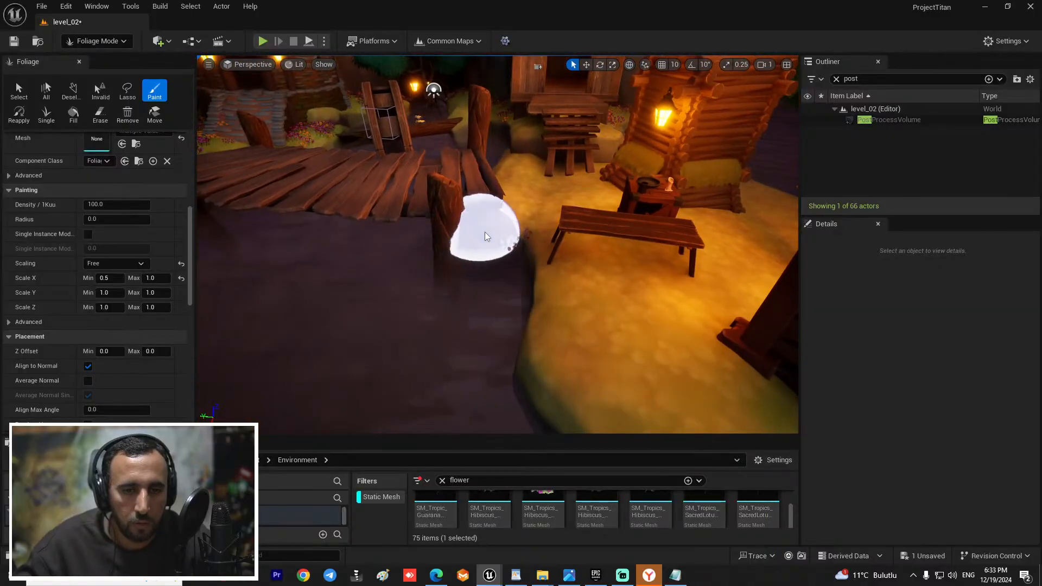
{"action": "mouse_move", "coordinate": [538, 256]}
{"action": "left_mouse_down"}
{"action": "mouse_move", "coordinate": [709, 398]}
{"action": "mouse_move", "coordinate": [677, 373]}
{"action": "left_mouse_up"}
{"action": "mouse_move", "coordinate": [677, 372]}
{"action": "right_mouse_down"}
{"action": "mouse_move", "coordinate": [749, 380]}
{"action": "mouse_move", "coordinate": [749, 407]}
{"action": "right_mouse_up"}
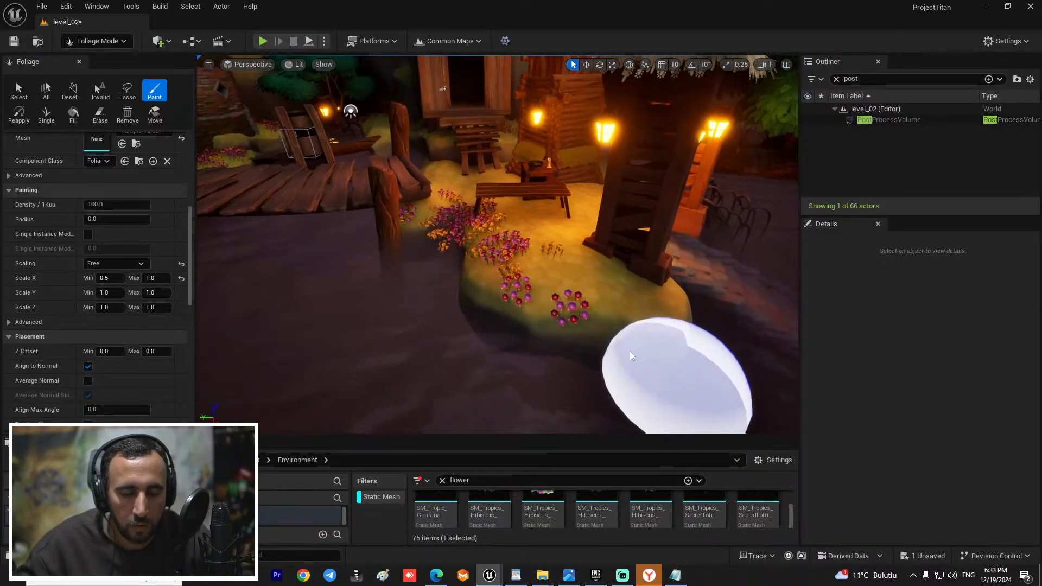
{"action": "key", "text": "ctrl+z"}
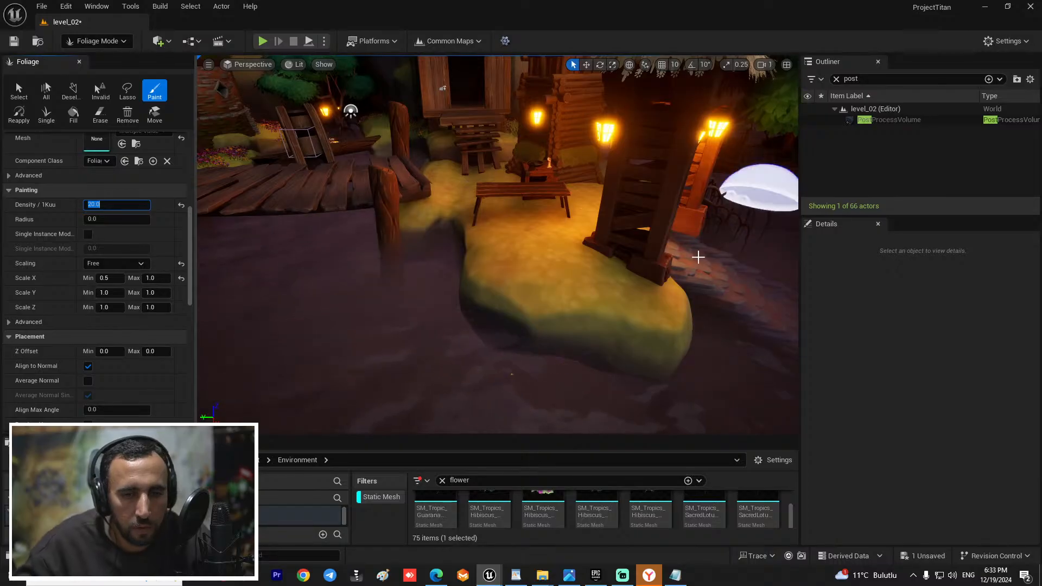
Step: Set the foliage density to 20, paint sparse wildflowers on the shore in front of the bench, and save the level
{"action": "left_click_drag", "start_coordinate": [521, 249], "coordinate": [629, 332]}
{"action": "mouse_move", "coordinate": [629, 331]}
{"action": "right_mouse_down"}
{"action": "mouse_move", "coordinate": [628, 374]}
{"action": "mouse_move", "coordinate": [628, 331]}
{"action": "mouse_move", "coordinate": [628, 375]}
{"action": "mouse_move", "coordinate": [509, 326]}
{"action": "mouse_move", "coordinate": [628, 331]}
{"action": "mouse_move", "coordinate": [672, 277]}
{"action": "mouse_move", "coordinate": [737, 272]}
{"action": "mouse_move", "coordinate": [640, 287]}
{"action": "mouse_move", "coordinate": [612, 304]}
{"action": "mouse_move", "coordinate": [661, 325]}
{"action": "right_mouse_up"}
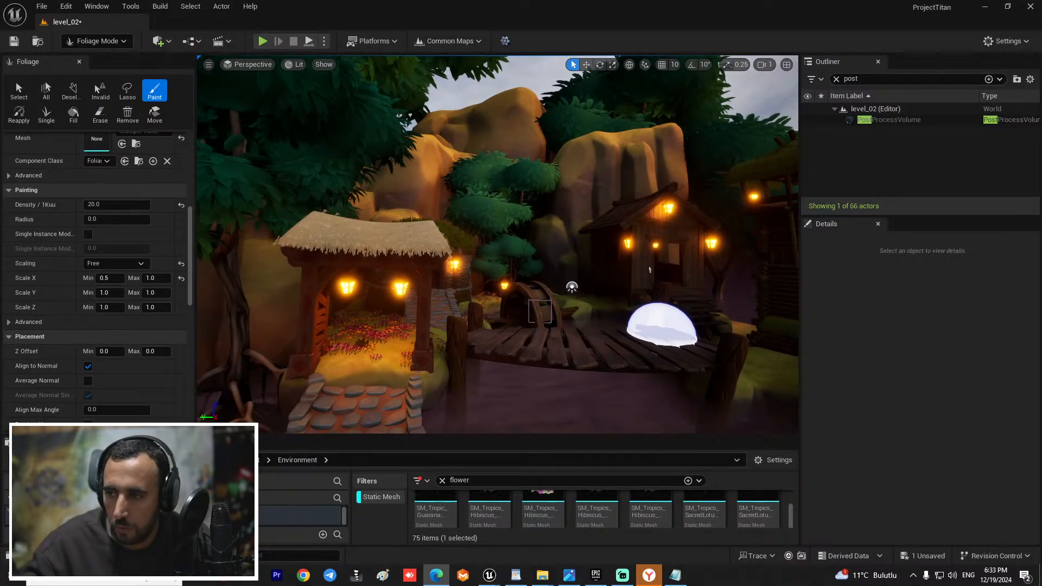
{"action": "right_click_drag", "start_coordinate": [464, 270], "coordinate": [616, 261]}
{"action": "mouse_move", "coordinate": [242, 259]}
{"action": "right_mouse_down"}
{"action": "mouse_move", "coordinate": [338, 174]}
{"action": "mouse_move", "coordinate": [675, 152]}
{"action": "mouse_move", "coordinate": [733, 272]}
{"action": "mouse_move", "coordinate": [795, 267]}
{"action": "mouse_move", "coordinate": [488, 267]}
{"action": "mouse_move", "coordinate": [374, 247]}
{"action": "mouse_move", "coordinate": [396, 260]}
{"action": "mouse_move", "coordinate": [380, 271]}
{"action": "mouse_move", "coordinate": [293, 263]}
{"action": "mouse_move", "coordinate": [418, 285]}
{"action": "mouse_move", "coordinate": [434, 299]}
{"action": "right_mouse_up"}
{"action": "key", "text": "shift"}
{"action": "key", "text": "ctrl+s"}
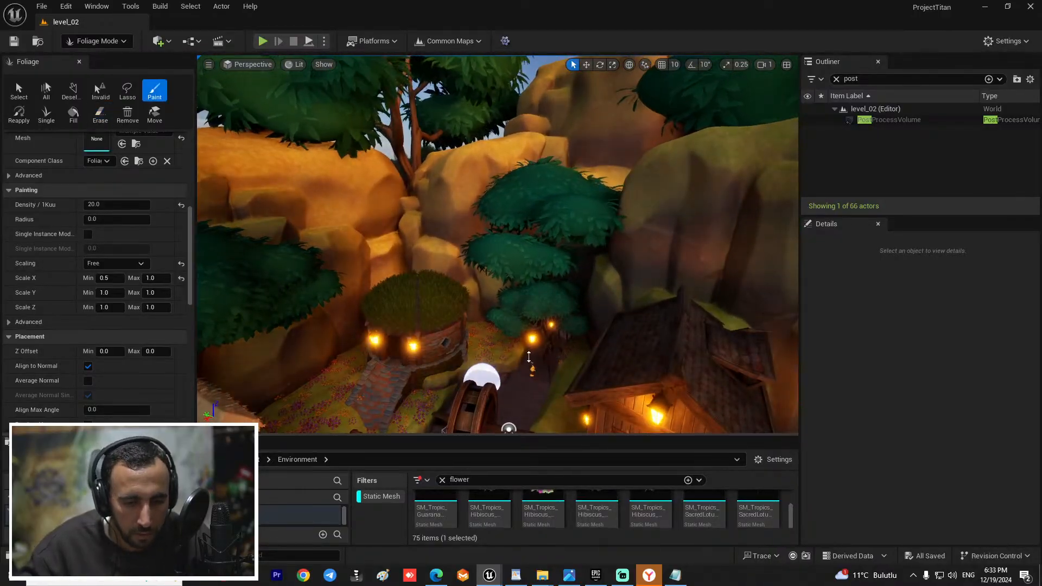
Step: Enlarge the asset browsing area, clear the flower search and look through all Content static meshes to find ClayVase_01_2
{"action": "left_click_drag", "start_coordinate": [528, 356], "coordinate": [532, 191]}
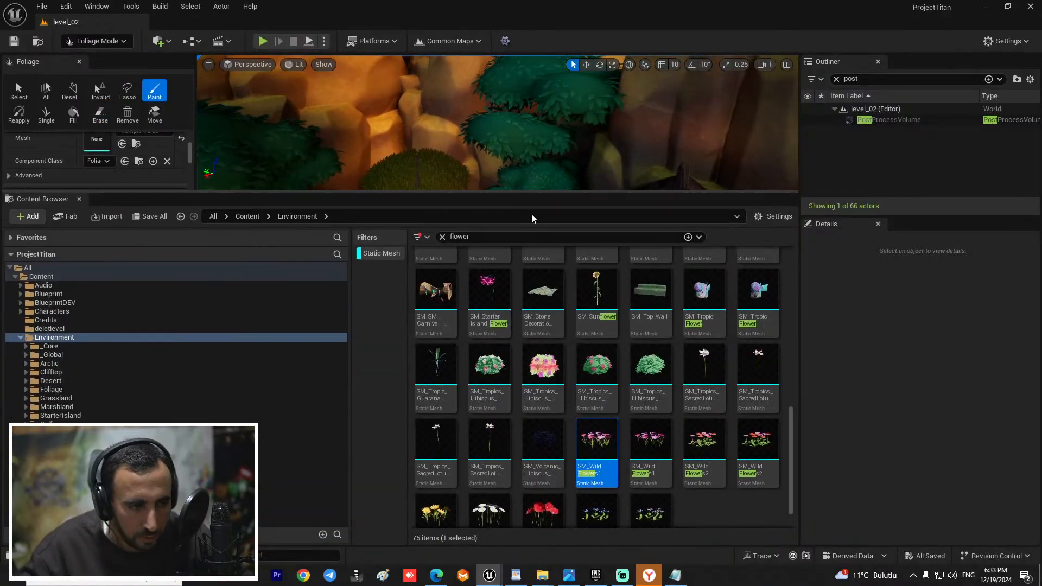
{"action": "left_click", "coordinate": [89, 278]}
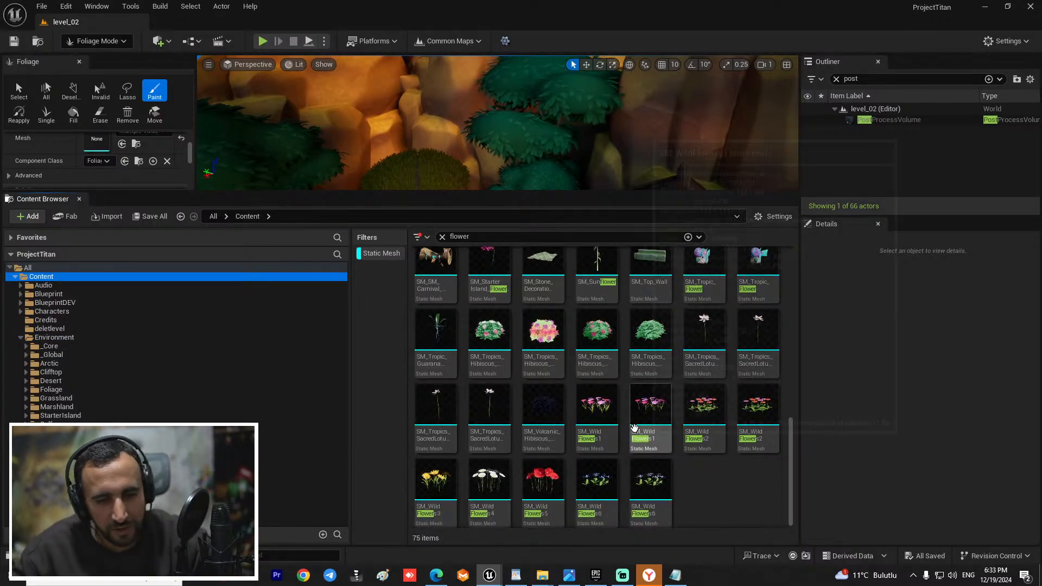
{"action": "scroll", "coordinate": [526, 341], "scroll_direction": "down", "scroll_amount": 1}
{"action": "left_click", "coordinate": [442, 237]}
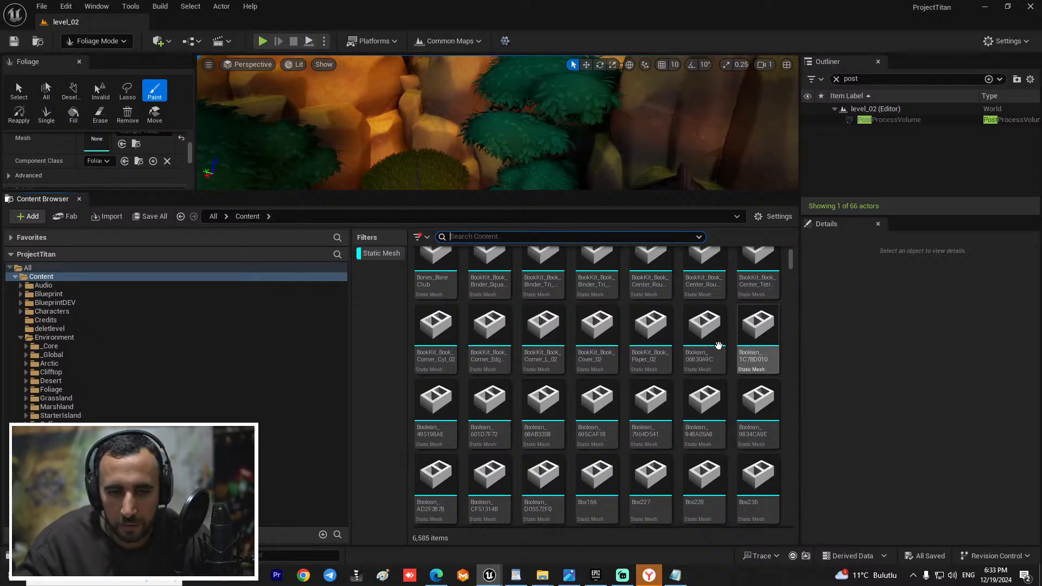
{"action": "scroll", "coordinate": [718, 345], "scroll_direction": "down", "scroll_amount": 5}
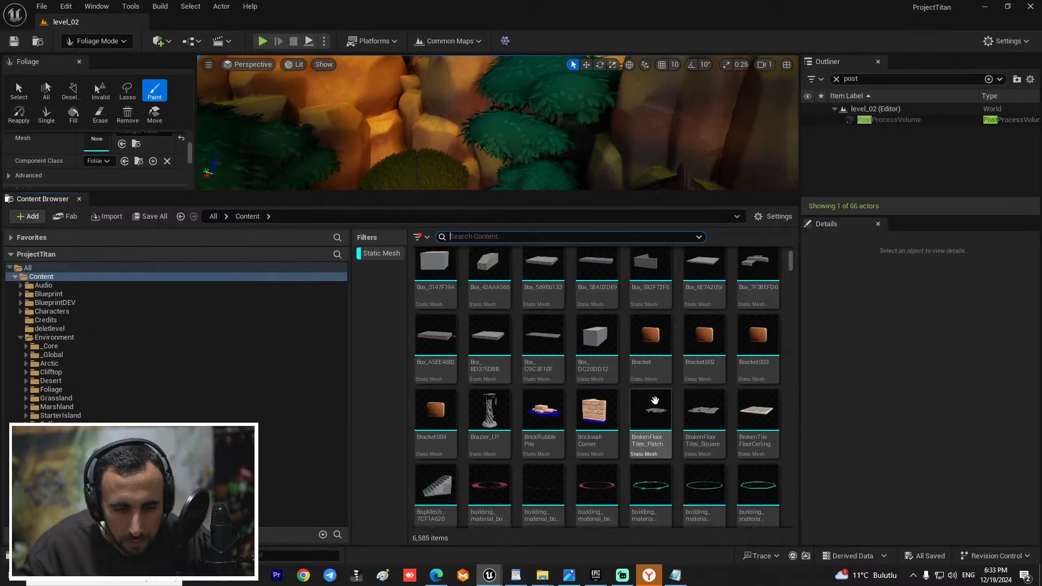
{"action": "scroll", "coordinate": [655, 400], "scroll_direction": "down", "scroll_amount": 5}
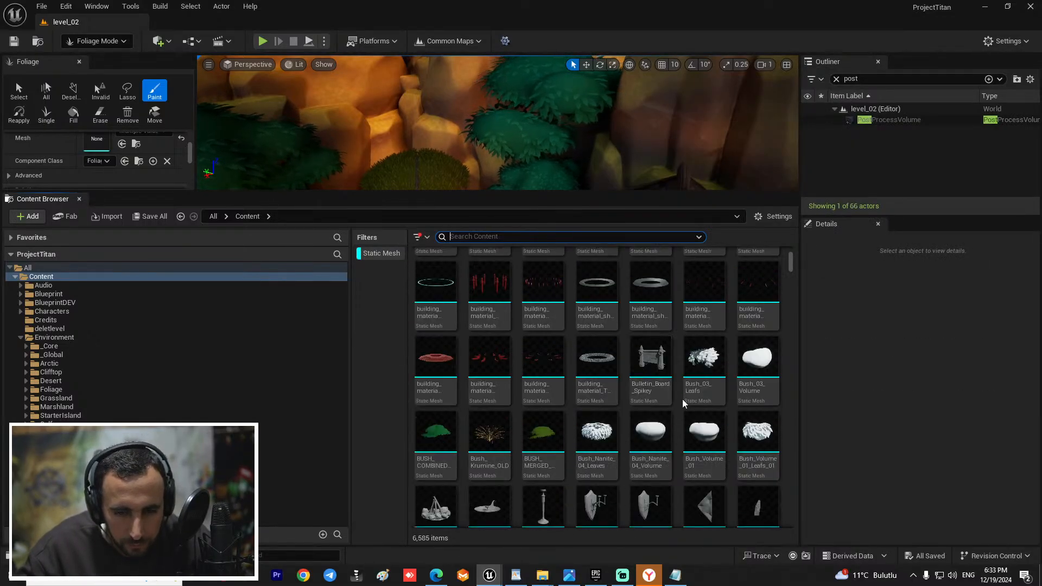
{"action": "scroll", "coordinate": [684, 398], "scroll_direction": "down", "scroll_amount": 8}
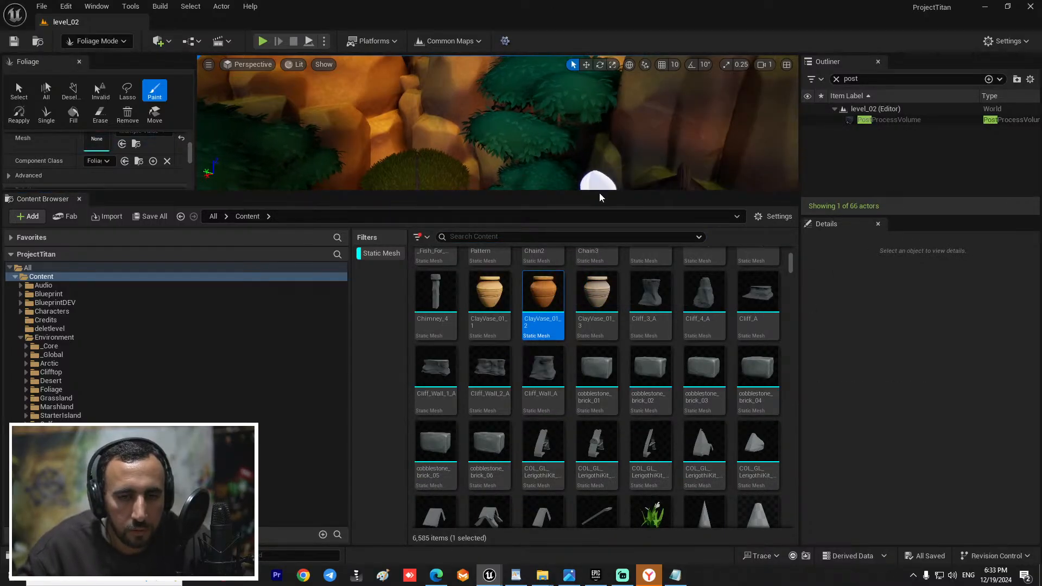
Step: Place the ClayVase_01_2 mesh on the ground in front of the wooden bench
{"action": "left_click_drag", "start_coordinate": [604, 191], "coordinate": [579, 387]}
{"action": "mouse_move", "coordinate": [534, 255]}
{"action": "right_mouse_down"}
{"action": "mouse_move", "coordinate": [548, 304]}
{"action": "mouse_move", "coordinate": [526, 331]}
{"action": "mouse_move", "coordinate": [537, 342]}
{"action": "mouse_move", "coordinate": [451, 196]}
{"action": "right_mouse_up"}
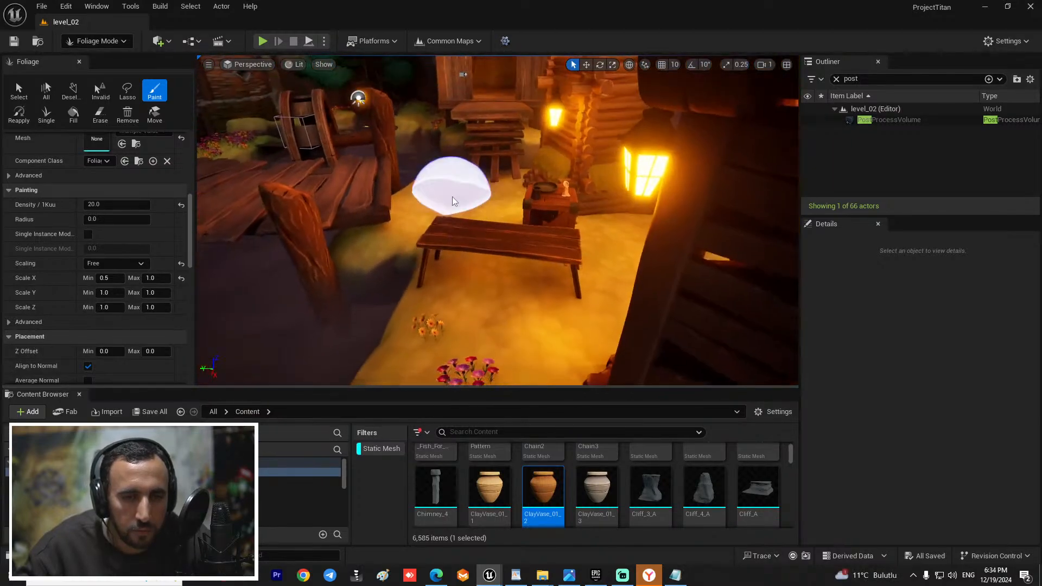
{"action": "key", "text": "ctrl+space"}
{"action": "key", "text": "ctrl+space"}
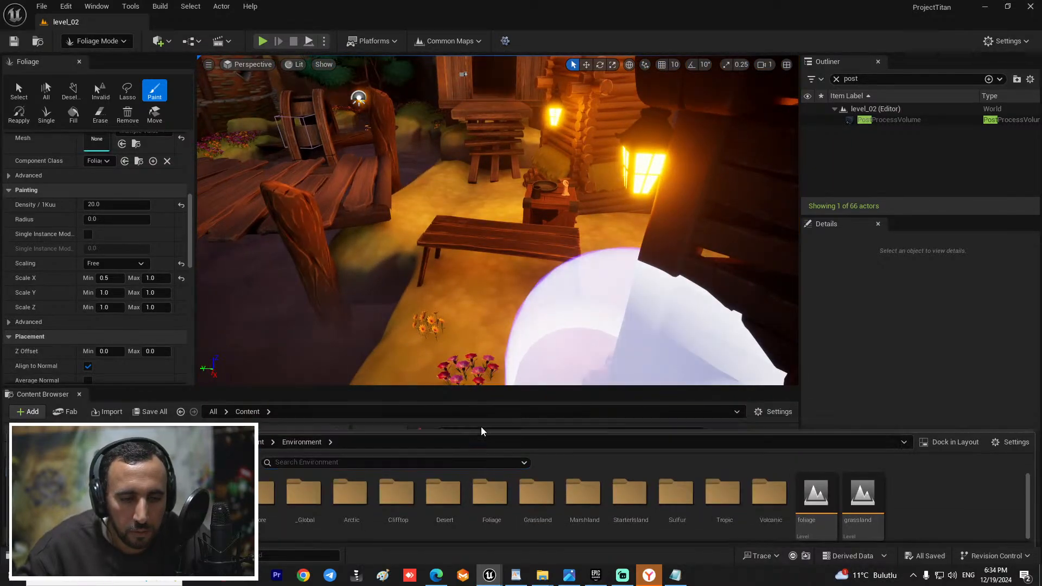
{"action": "left_click_drag", "start_coordinate": [491, 280], "coordinate": [492, 283]}
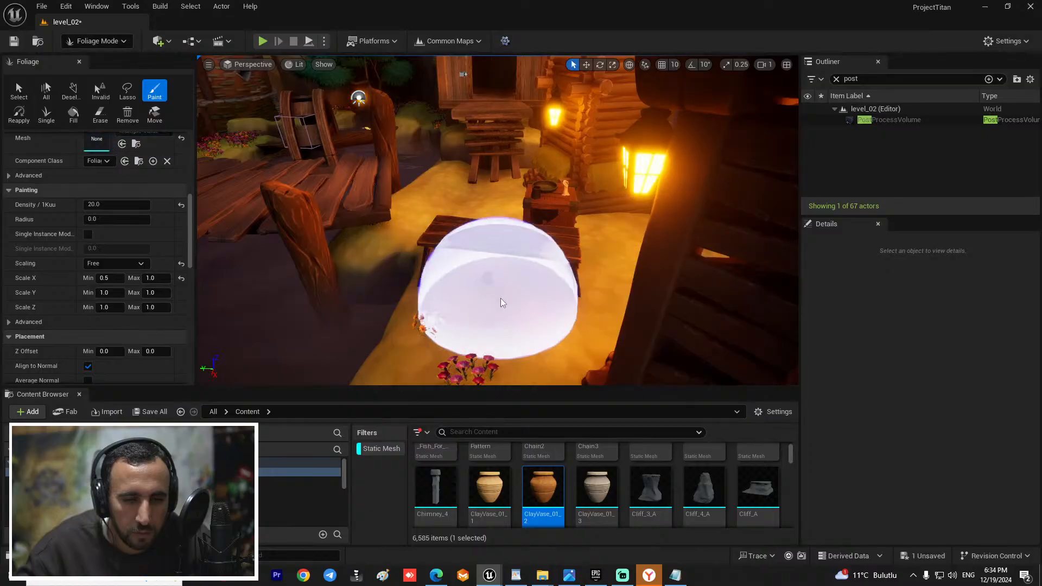
Step: Switch to Selection Mode, scale the clay vase uniformly to about 2.72, and move it beside the bench's end legs
{"action": "key", "text": "r"}
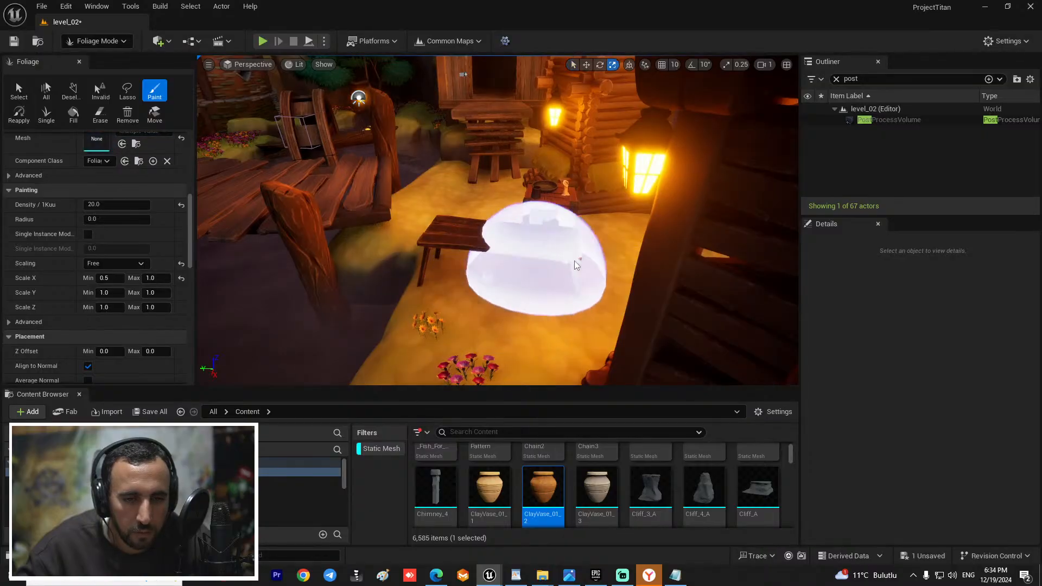
{"action": "left_click", "coordinate": [71, 40]}
{"action": "left_click", "coordinate": [109, 60]}
{"action": "left_click", "coordinate": [388, 296]}
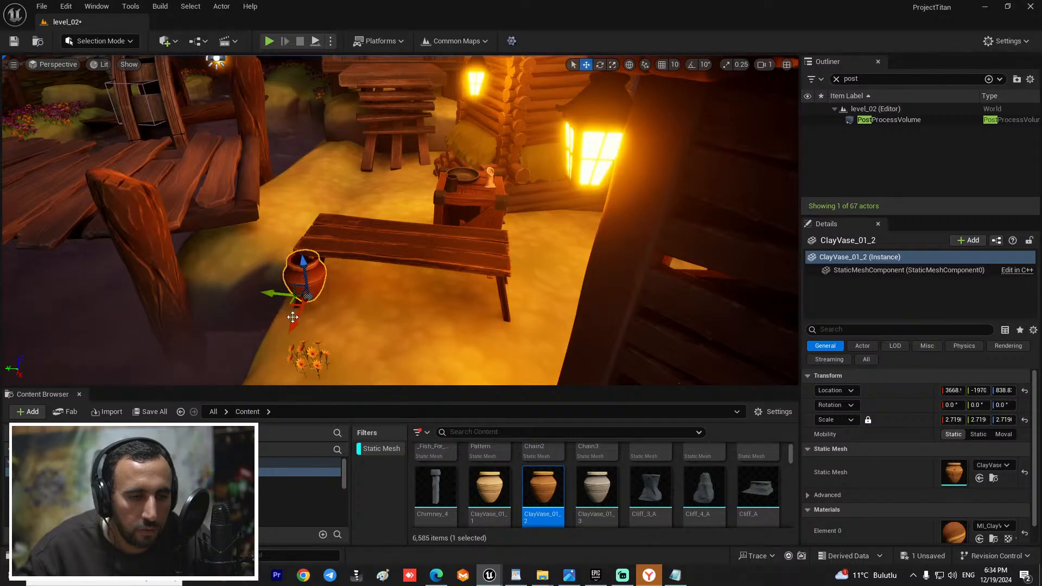
{"action": "key", "text": "f"}
{"action": "right_click_drag", "start_coordinate": [454, 325], "coordinate": [391, 332]}
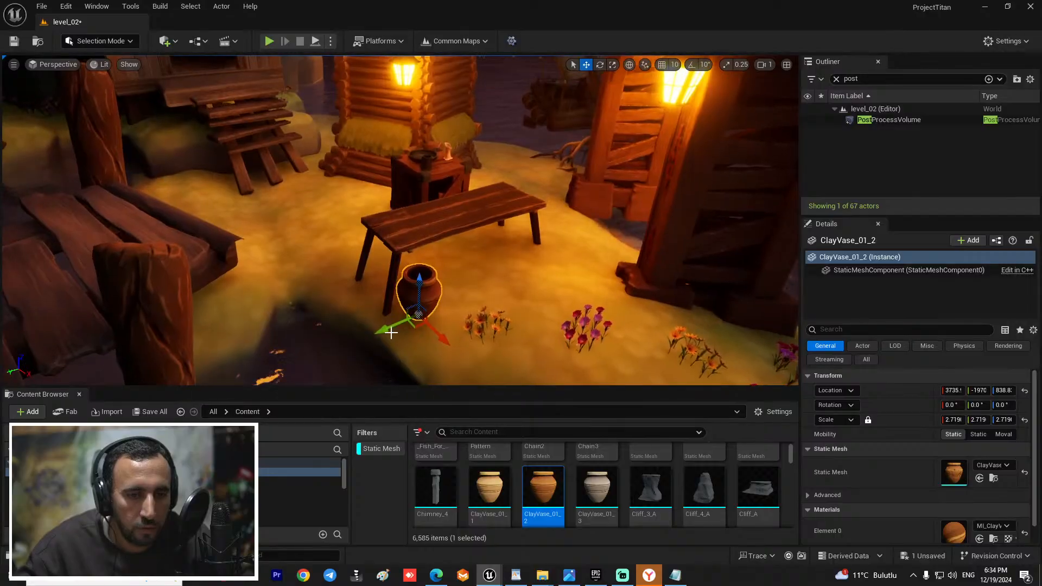
Step: Place ClayVase_01_3 beside the large vase at about 1.69 scale, and add a copy tipped about 85° onto its side
{"action": "left_click_drag", "start_coordinate": [597, 489], "coordinate": [477, 308]}
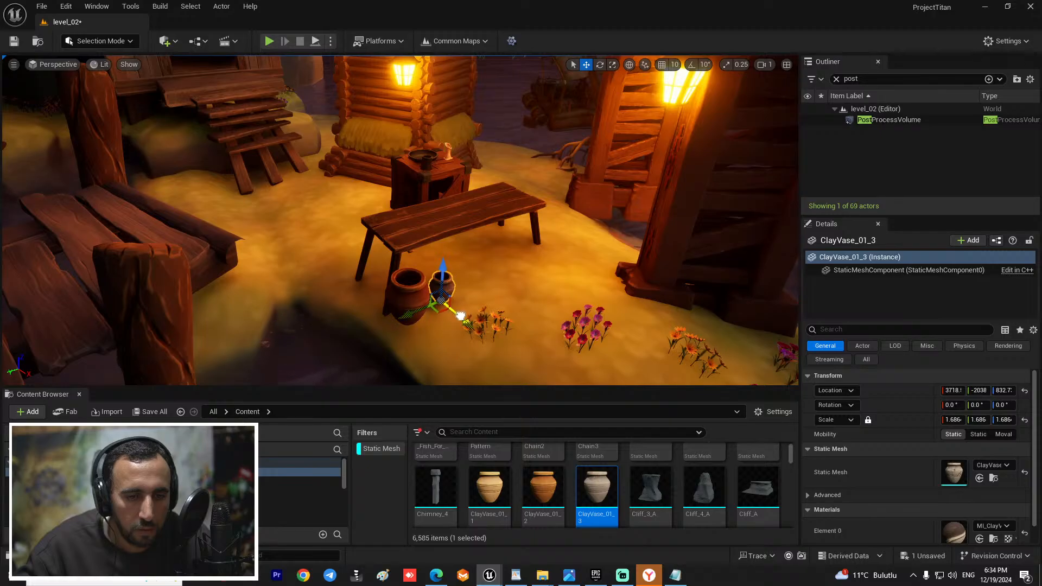
{"action": "right_click_drag", "start_coordinate": [529, 299], "coordinate": [554, 353]}
{"action": "key", "text": "e"}
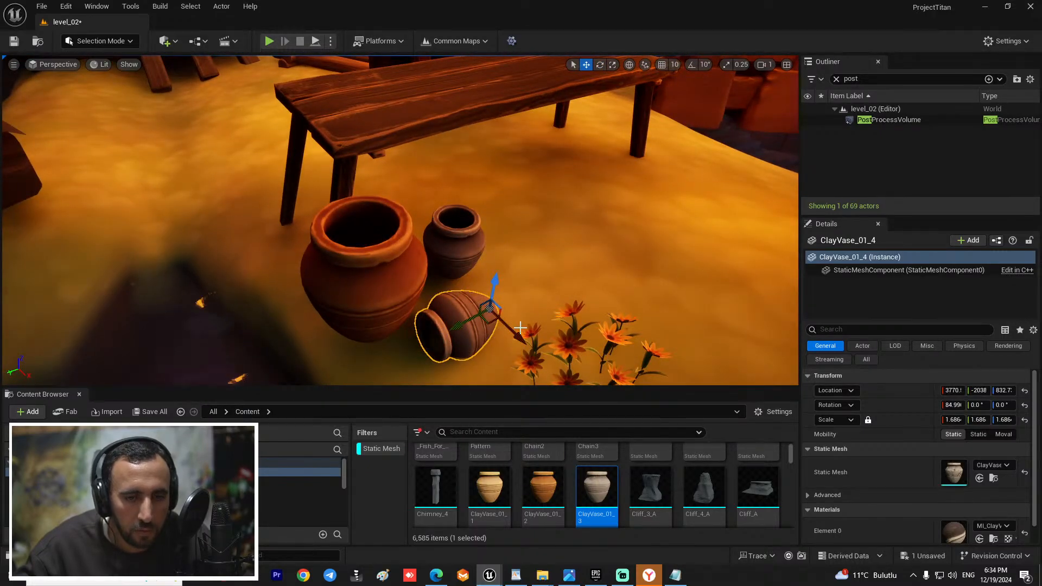
Step: Browse further through the Content static meshes for another prop to dress the shore near the vases
{"action": "right_click_drag", "start_coordinate": [575, 281], "coordinate": [576, 336]}
{"action": "scroll", "coordinate": [642, 468], "scroll_direction": "down", "scroll_amount": 6}
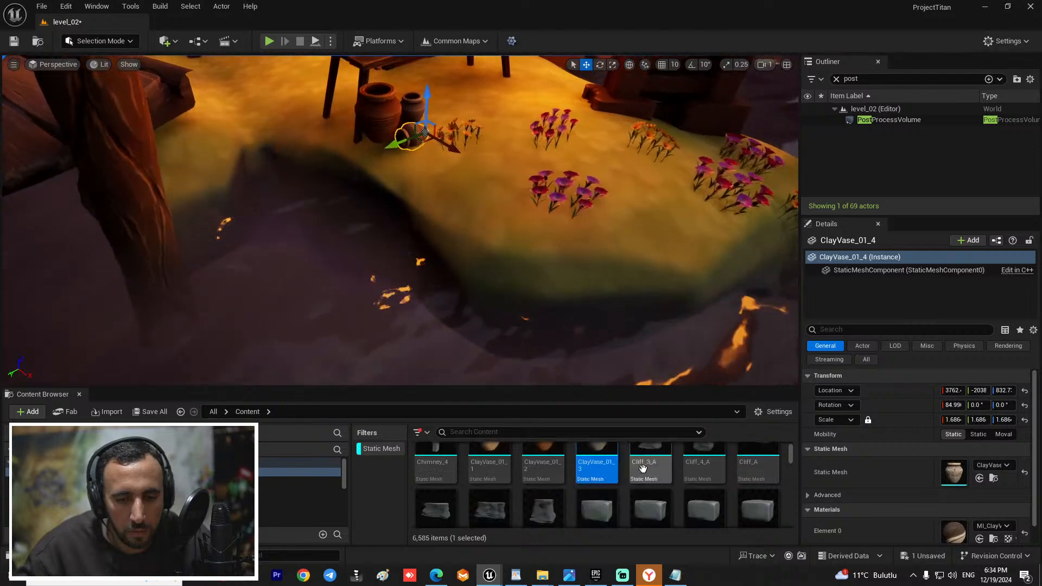
{"action": "scroll", "coordinate": [763, 486], "scroll_direction": "down", "scroll_amount": 5}
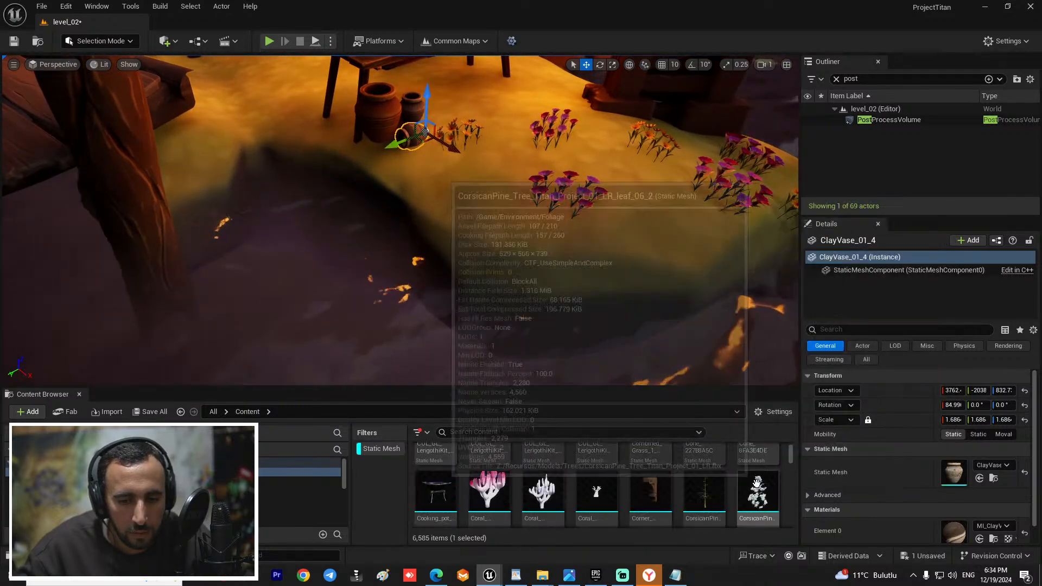
Step: Look through the project's static meshes for more props to dress the riverside scene
{"action": "scroll", "coordinate": [758, 475], "scroll_direction": "up", "scroll_amount": 1}
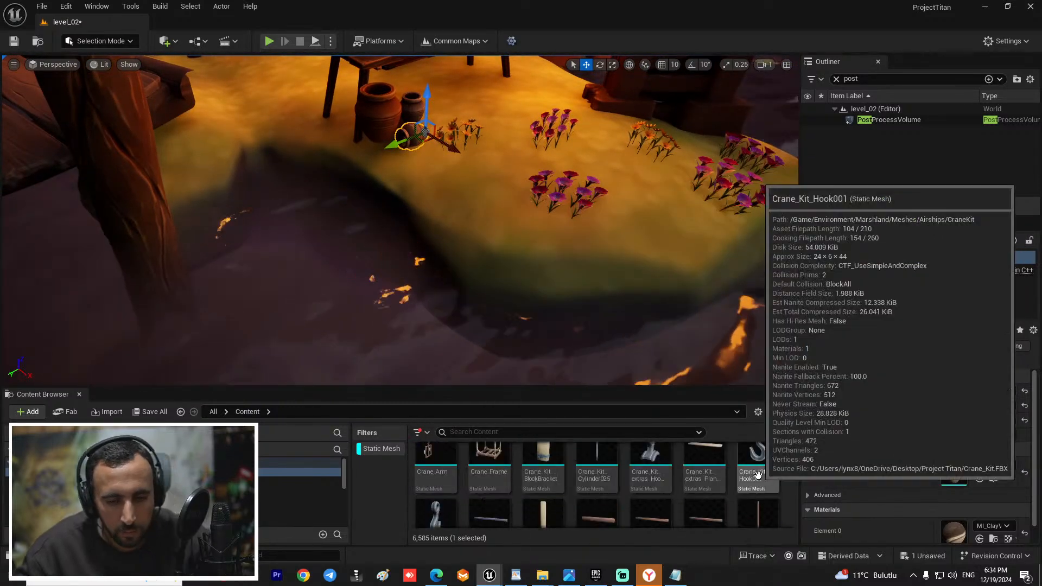
{"action": "scroll", "coordinate": [758, 476], "scroll_direction": "down", "scroll_amount": 3}
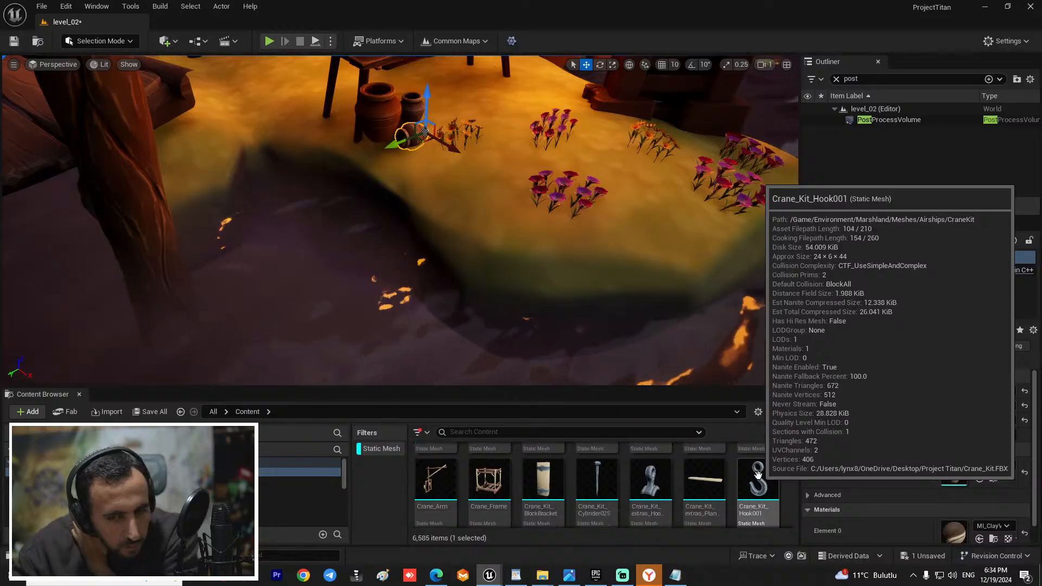
{"action": "scroll", "coordinate": [757, 476], "scroll_direction": "down", "scroll_amount": 4}
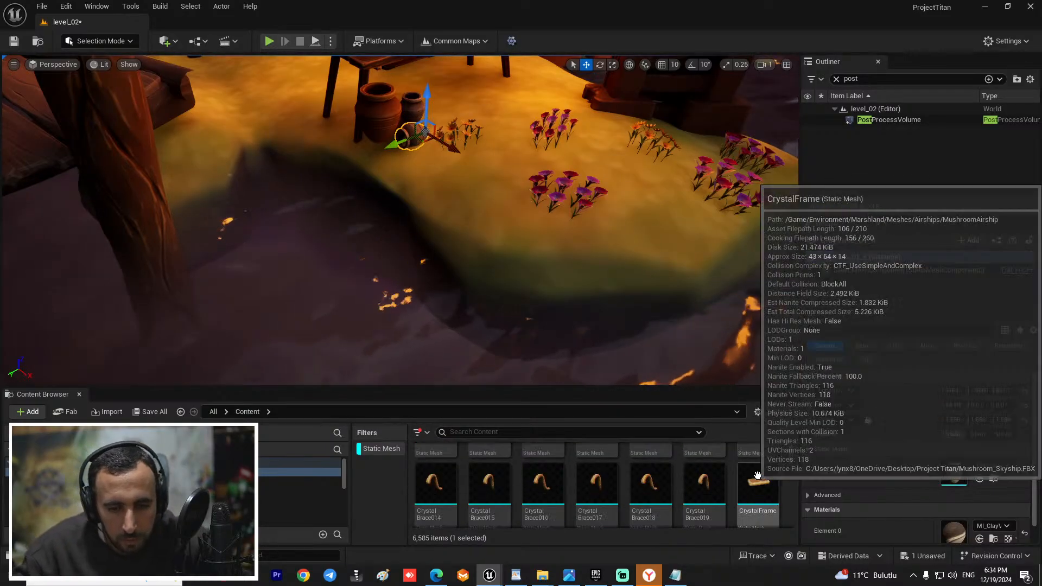
{"action": "scroll", "coordinate": [757, 476], "scroll_direction": "down", "scroll_amount": 4}
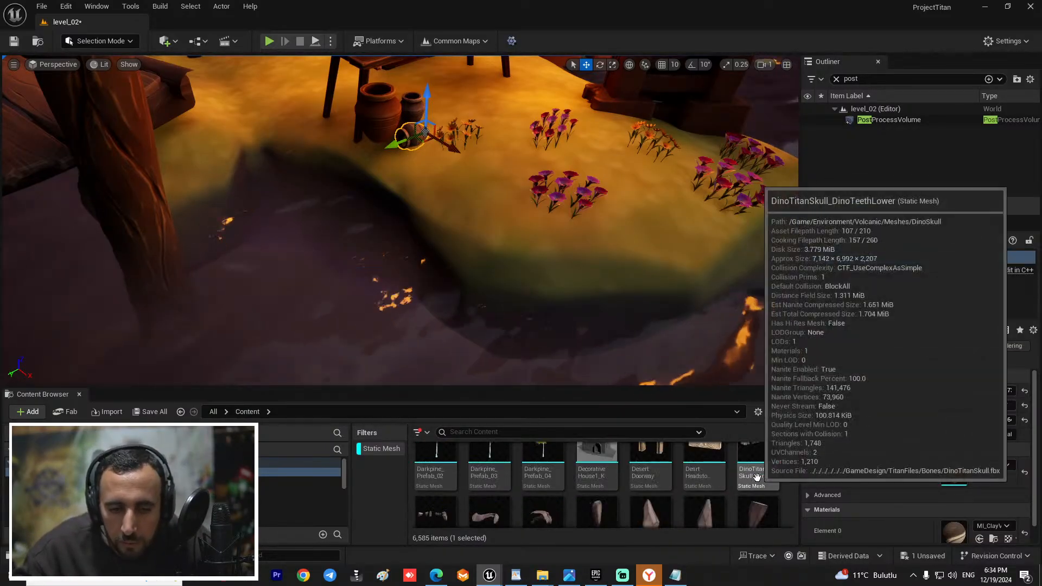
{"action": "scroll", "coordinate": [758, 483], "scroll_direction": "down", "scroll_amount": 3}
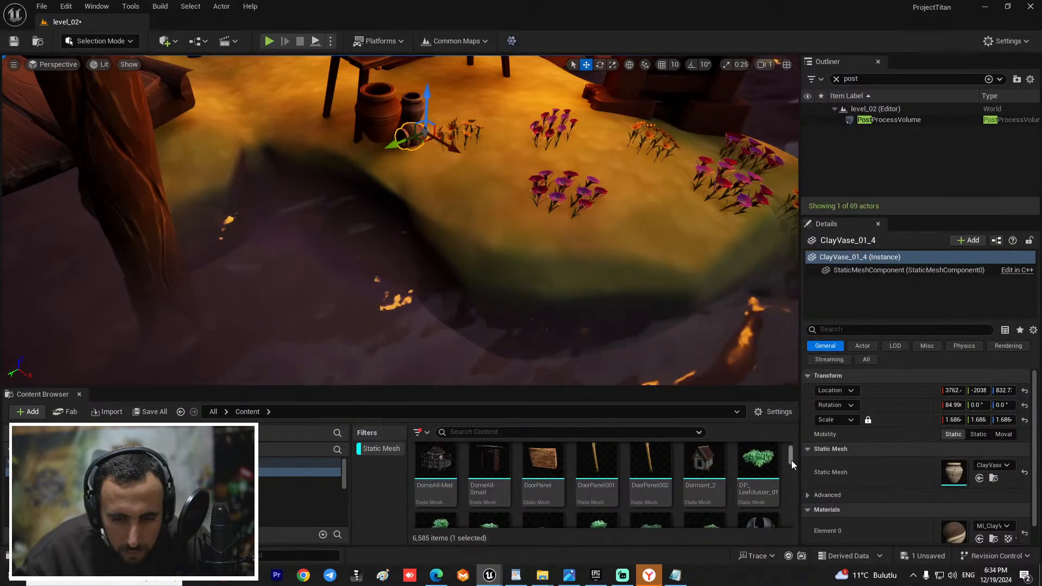
{"action": "key", "text": "s"}
{"action": "right_click_drag", "start_coordinate": [482, 222], "coordinate": [445, 228]}
{"action": "scroll", "coordinate": [597, 483], "scroll_direction": "down", "scroll_amount": 10}
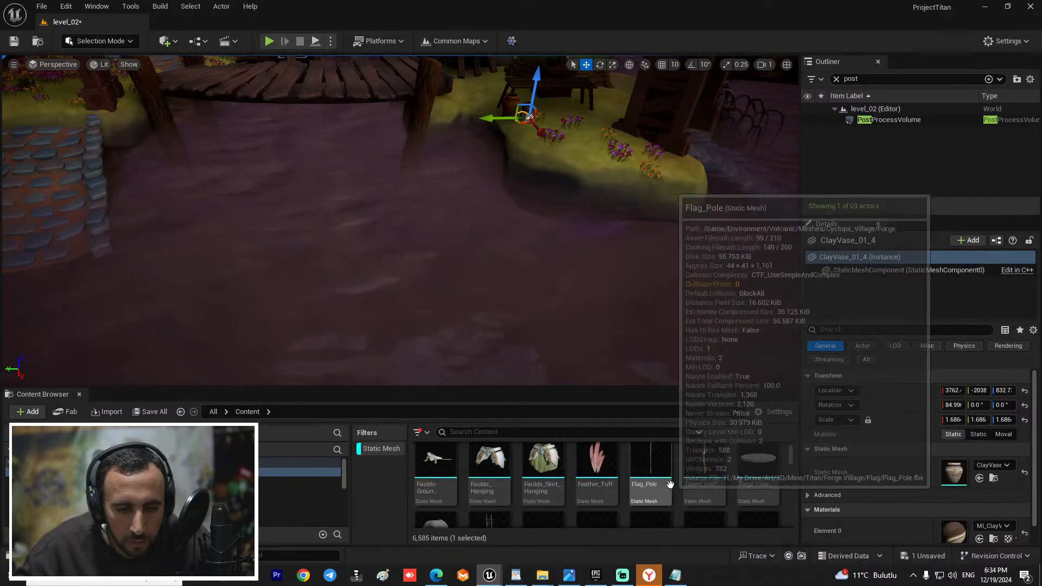
{"action": "scroll", "coordinate": [671, 483], "scroll_direction": "down", "scroll_amount": 8}
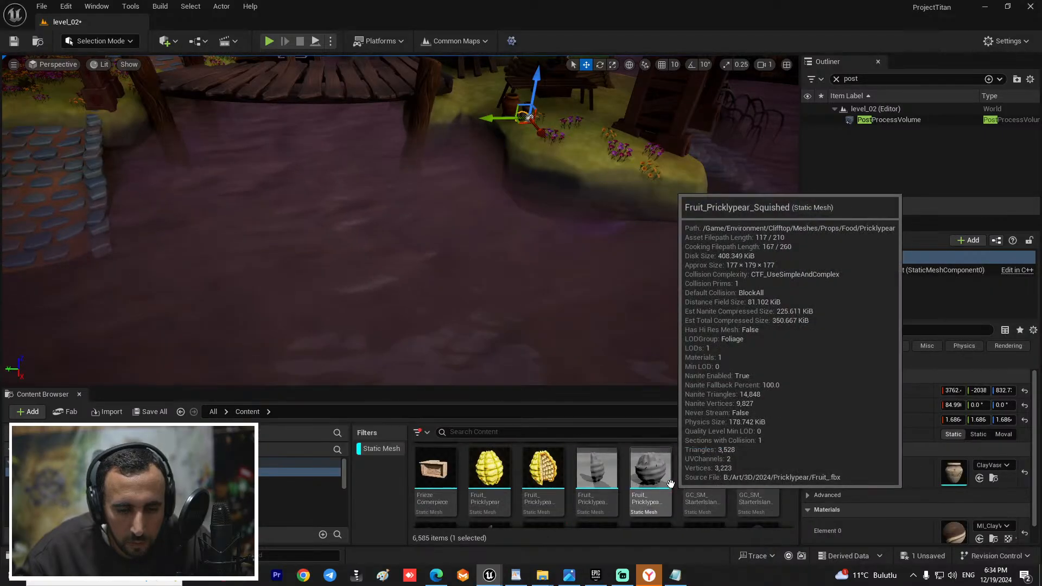
{"action": "scroll", "coordinate": [747, 484], "scroll_direction": "down", "scroll_amount": 5}
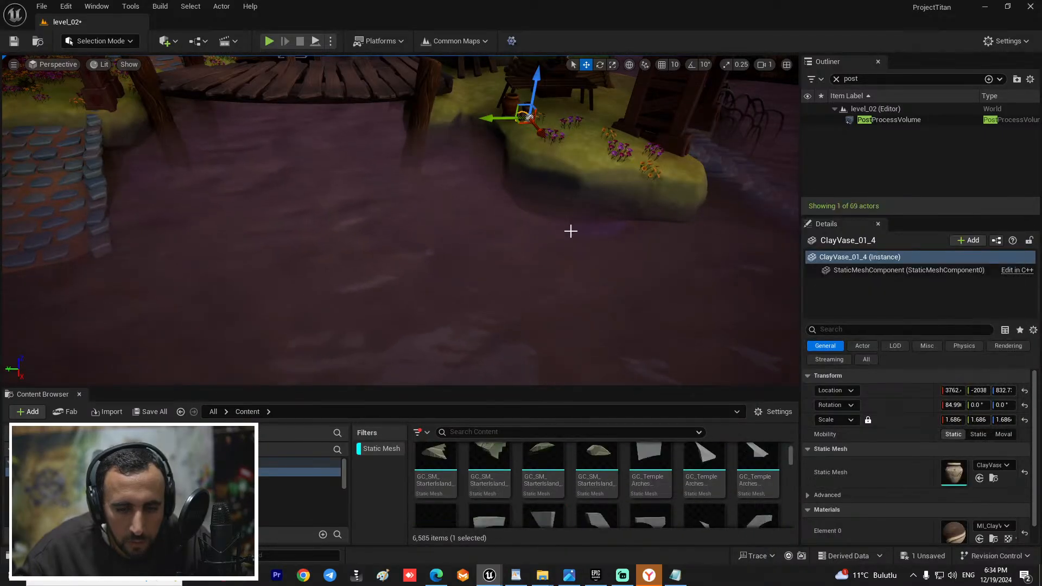
Step: Duplicate the clay vase beside the bench and place the copy on the grass under the thatched gate
{"action": "right_click_drag", "start_coordinate": [571, 228], "coordinate": [603, 206]}
{"action": "key", "text": "w"}
{"action": "key", "text": "s"}
{"action": "left_click", "coordinate": [557, 259]}
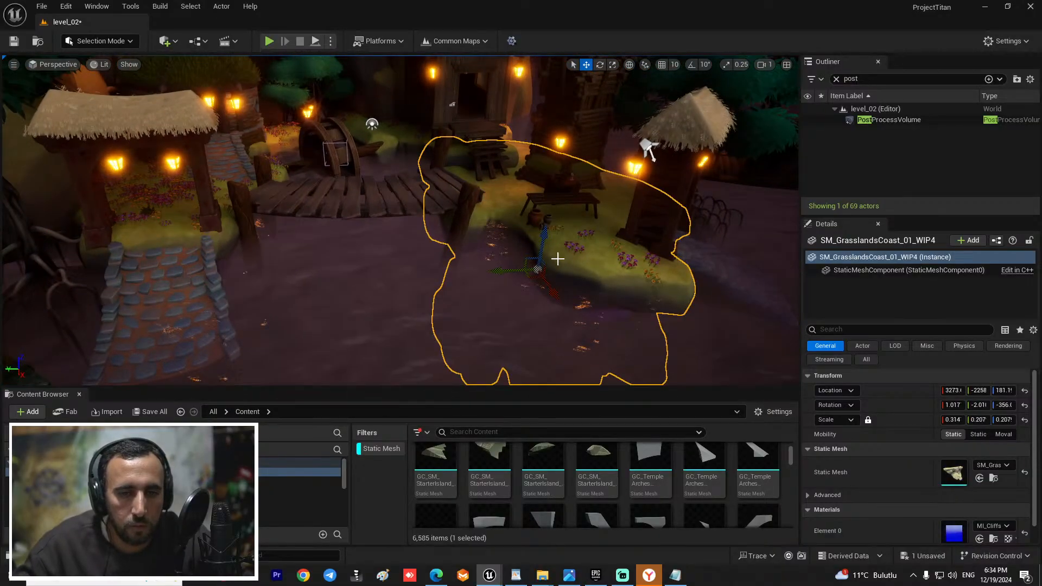
{"action": "left_click", "coordinate": [537, 218]}
{"action": "left_click_drag", "start_coordinate": [498, 226], "coordinate": [122, 237], "text": "alt"}
{"action": "key", "text": "f"}
{"action": "right_click_drag", "start_coordinate": [261, 274], "coordinate": [231, 261]}
{"action": "key", "text": "s"}
{"action": "left_click_drag", "start_coordinate": [432, 250], "coordinate": [435, 203]}
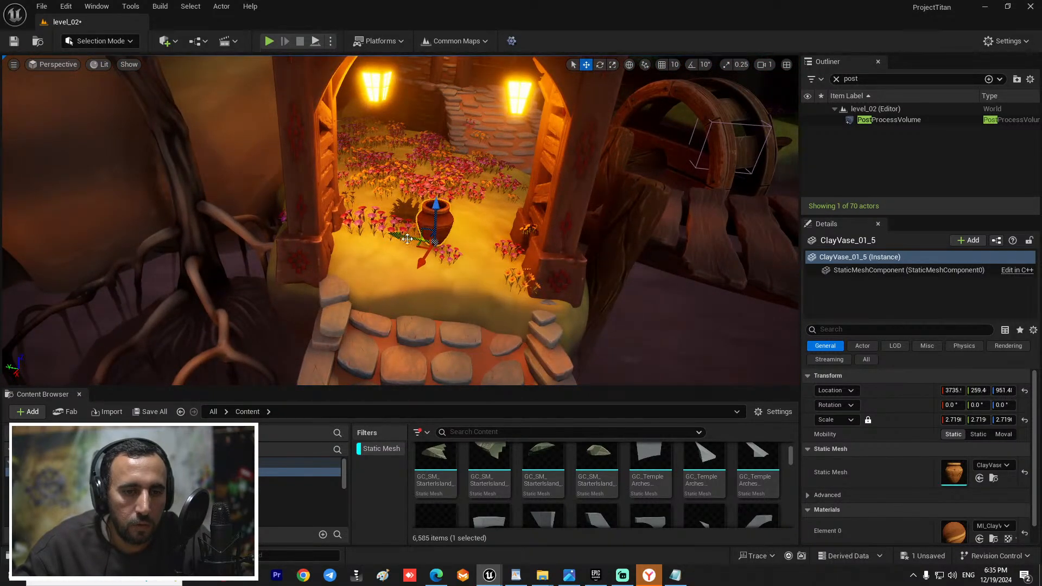
Step: Position the vase beside the gate's left post and place a duplicate beside the right post
{"action": "left_click_drag", "start_coordinate": [408, 239], "coordinate": [502, 265]}
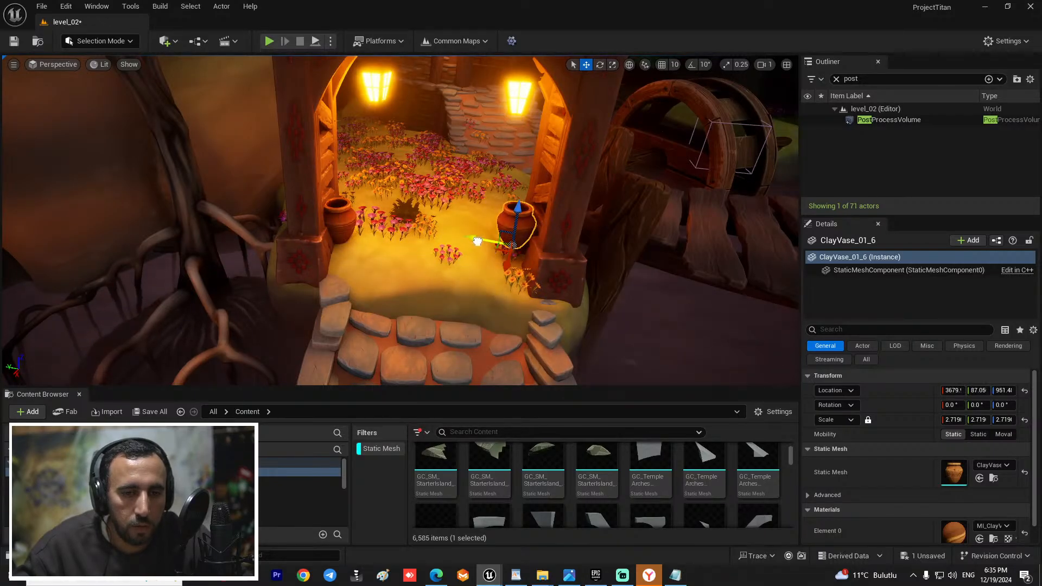
{"action": "key", "text": "s"}
{"action": "right_click_drag", "start_coordinate": [522, 261], "coordinate": [570, 331]}
Step: Enlarge the asset browser and look through the static meshes in the Tropic environment folder
{"action": "left_click_drag", "start_coordinate": [592, 387], "coordinate": [597, 233]}
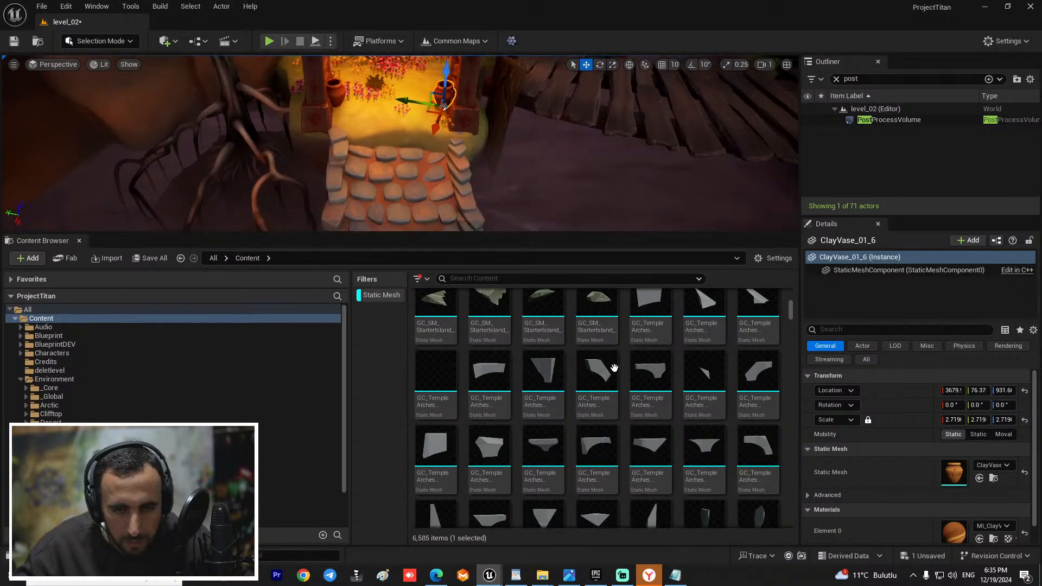
{"action": "scroll", "coordinate": [604, 381], "scroll_direction": "up", "scroll_amount": 3}
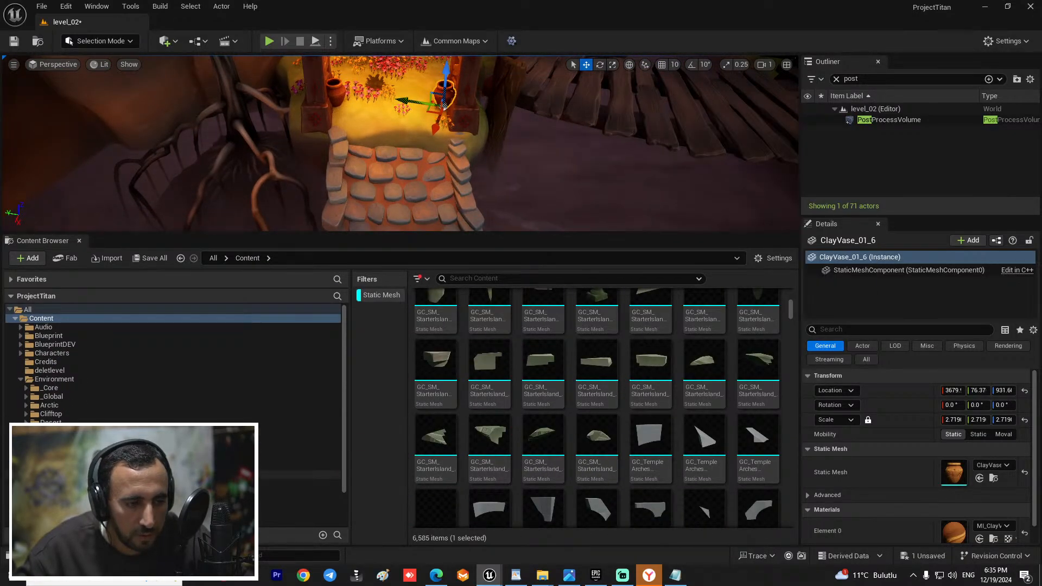
{"action": "left_click", "coordinate": [49, 474]}
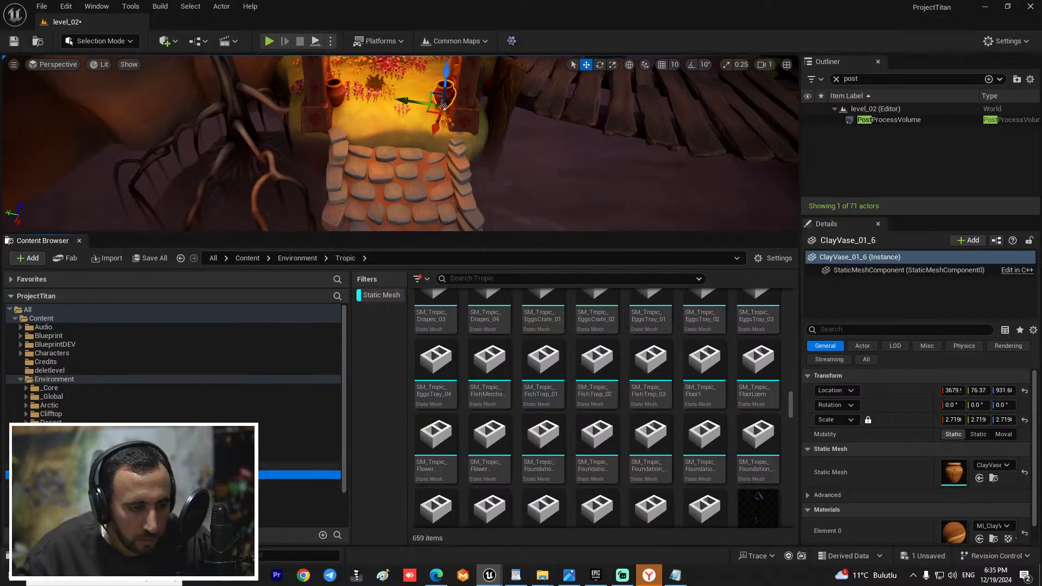
{"action": "scroll", "coordinate": [643, 347], "scroll_direction": "up", "scroll_amount": 5}
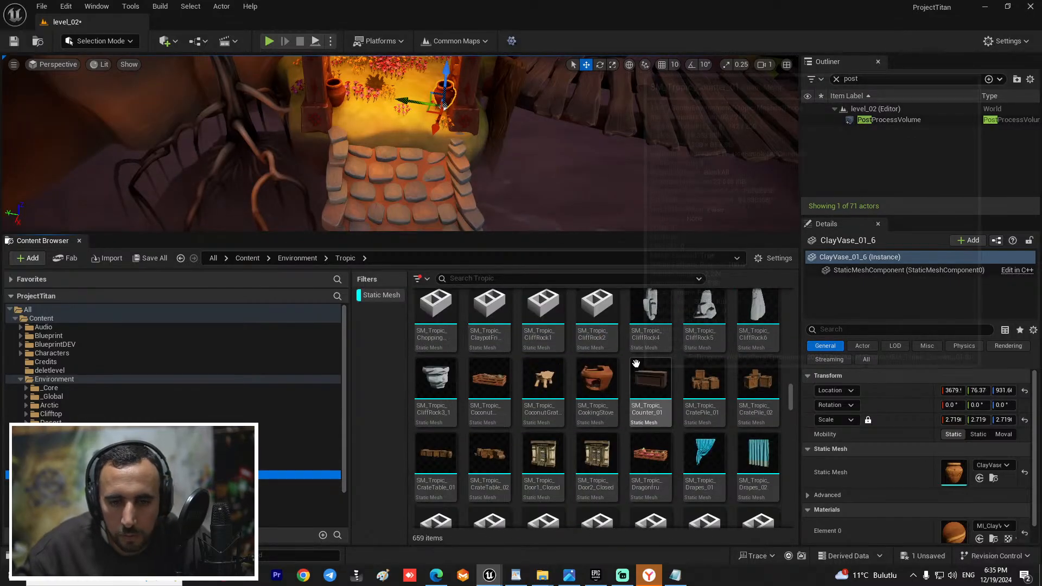
{"action": "scroll", "coordinate": [646, 396], "scroll_direction": "up", "scroll_amount": 2}
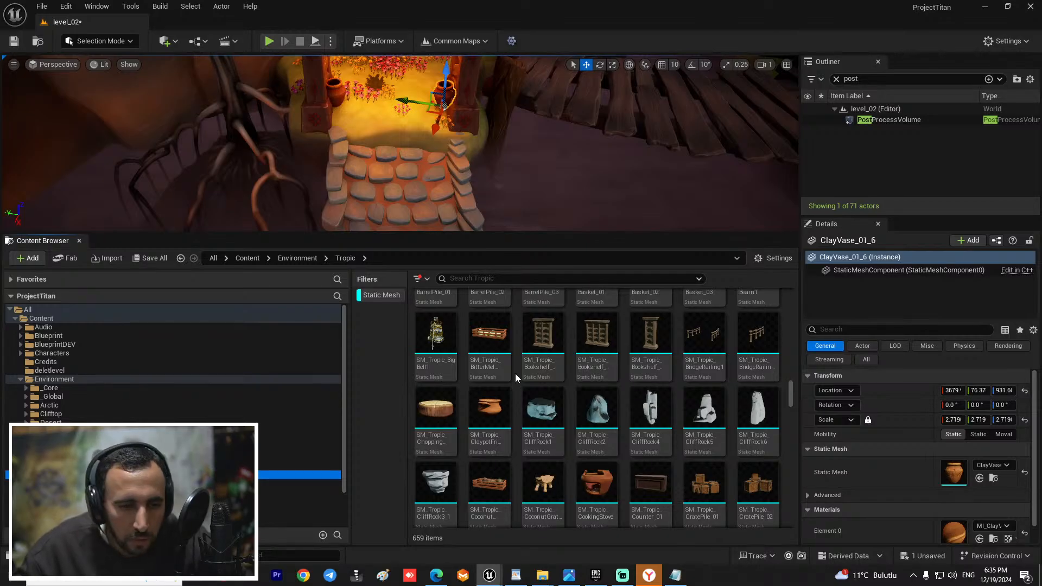
{"action": "scroll", "coordinate": [608, 347], "scroll_direction": "up", "scroll_amount": 2}
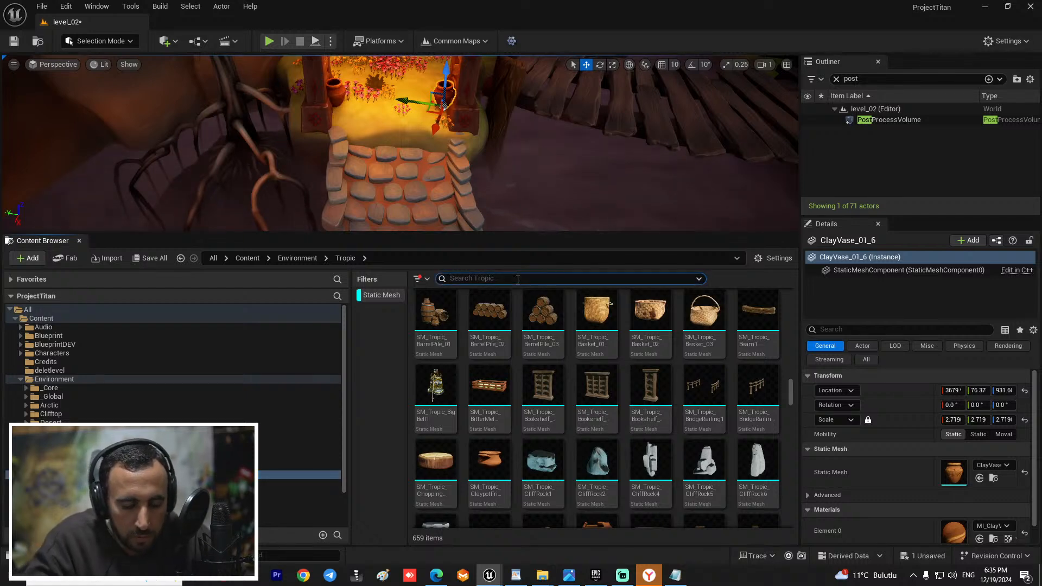
Step: Search the Tropic and Foliage folders for "mash" and clear the search
{"action": "type", "text": "mash"}
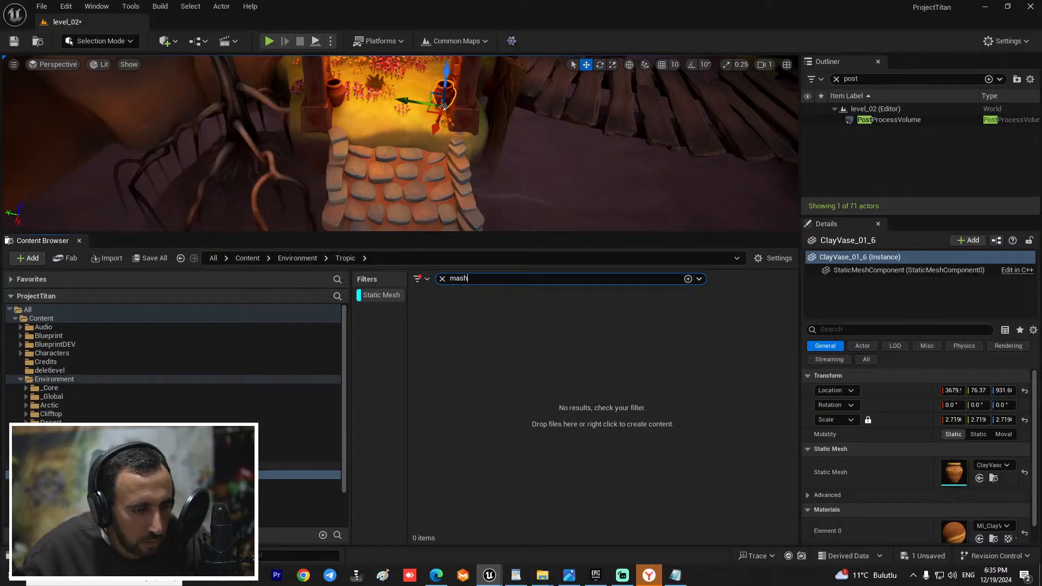
{"action": "scroll", "coordinate": [174, 363], "scroll_direction": "down", "scroll_amount": 2}
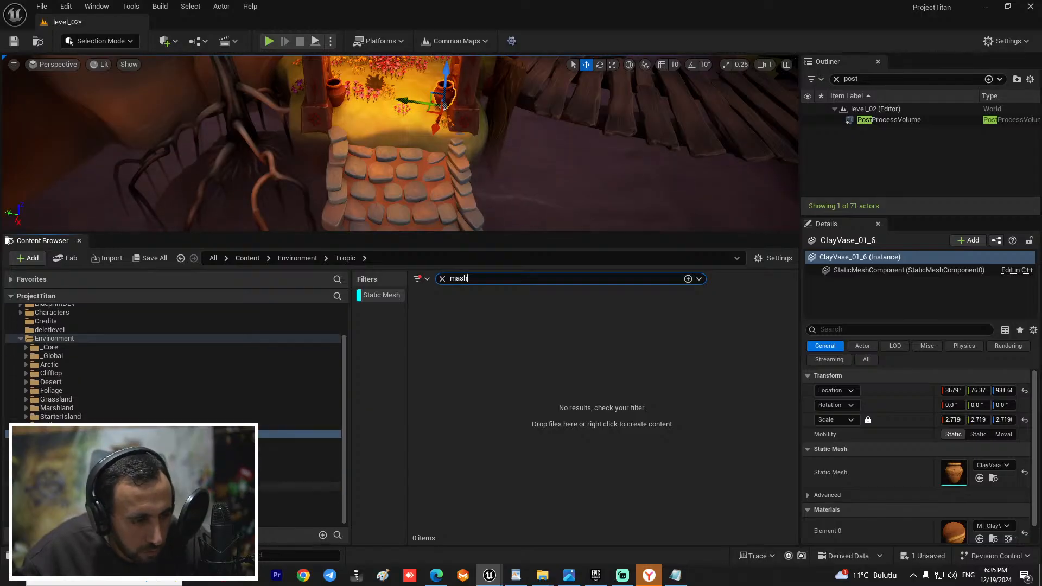
{"action": "left_click", "coordinate": [53, 390]}
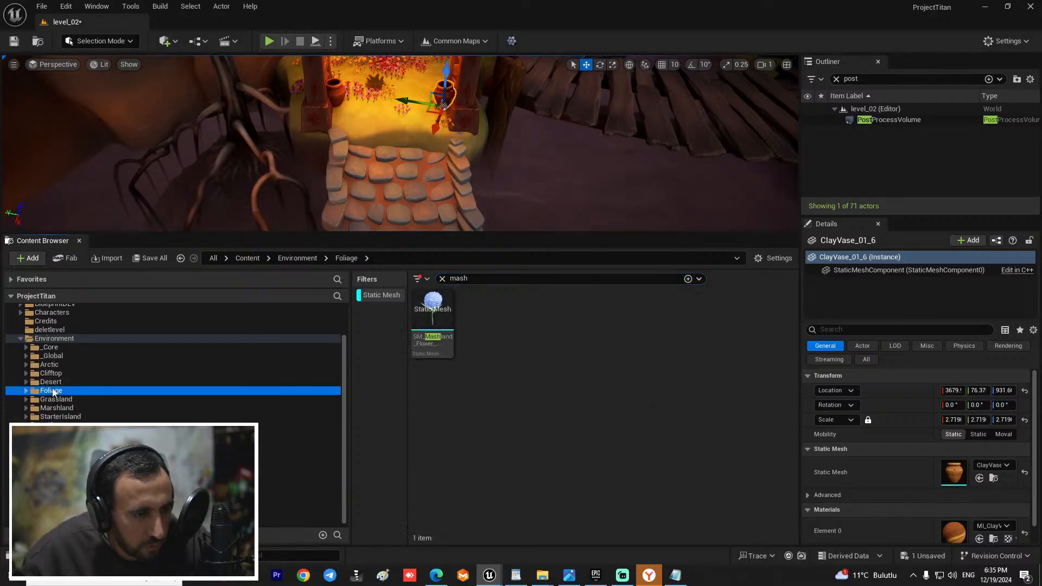
{"action": "left_click", "coordinate": [442, 278]}
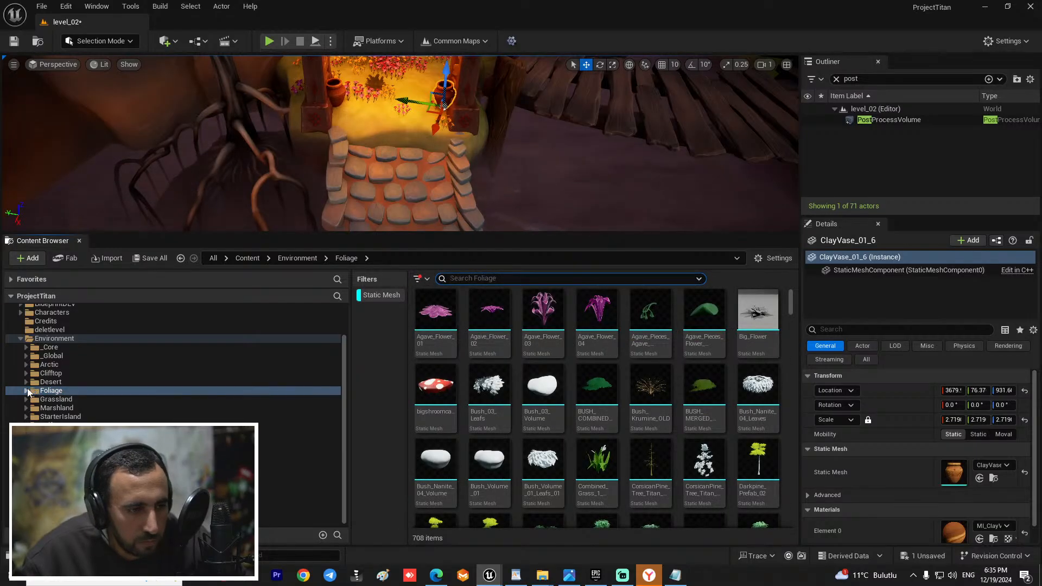
Step: Expand the Foliage folder and show the meshes in its Mushrooms subfolder
{"action": "left_click", "coordinate": [26, 391]}
{"action": "scroll", "coordinate": [33, 390], "scroll_direction": "down", "scroll_amount": 1}
{"action": "left_click", "coordinate": [247, 434]}
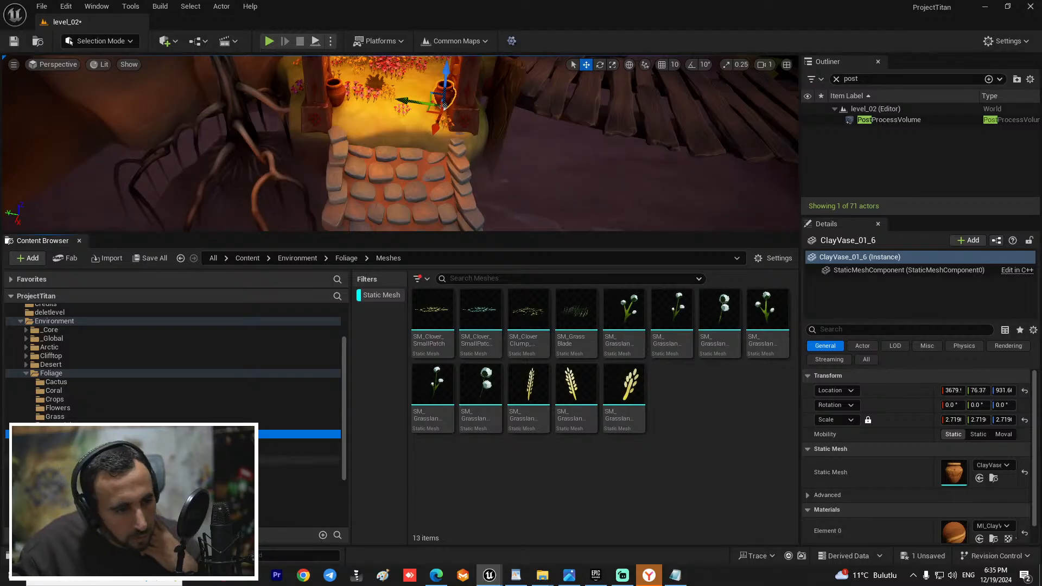
{"action": "left_click", "coordinate": [247, 452]}
{"action": "left_click", "coordinate": [247, 443]}
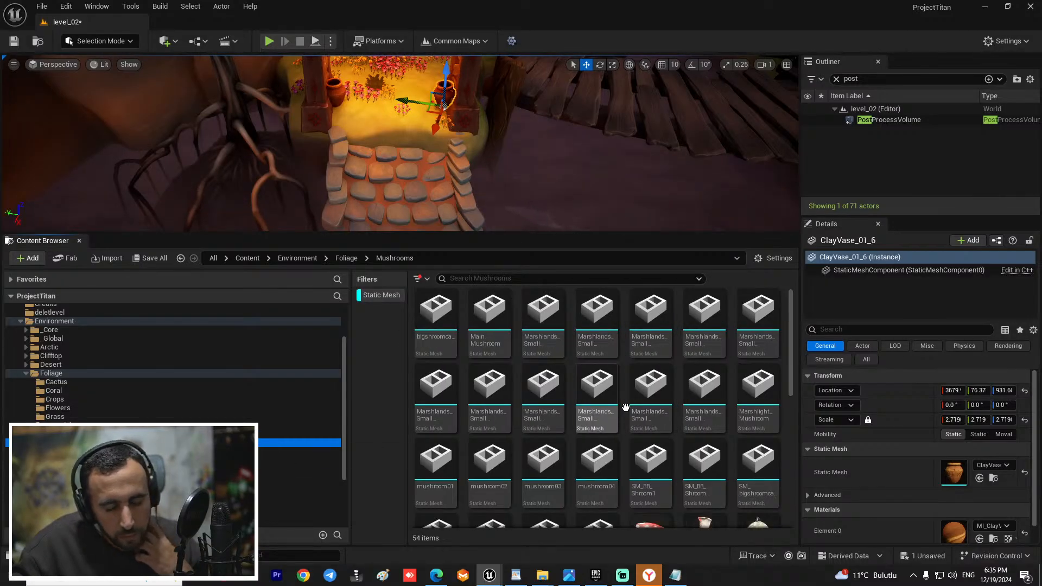
Step: Place SM_Tropic_Mushroom1 from the Mushrooms folder on the stone steps before the gate and focus on it
{"action": "right_click_drag", "start_coordinate": [697, 449], "coordinate": [696, 413]}
{"action": "scroll", "coordinate": [697, 413], "scroll_direction": "down", "scroll_amount": 8}
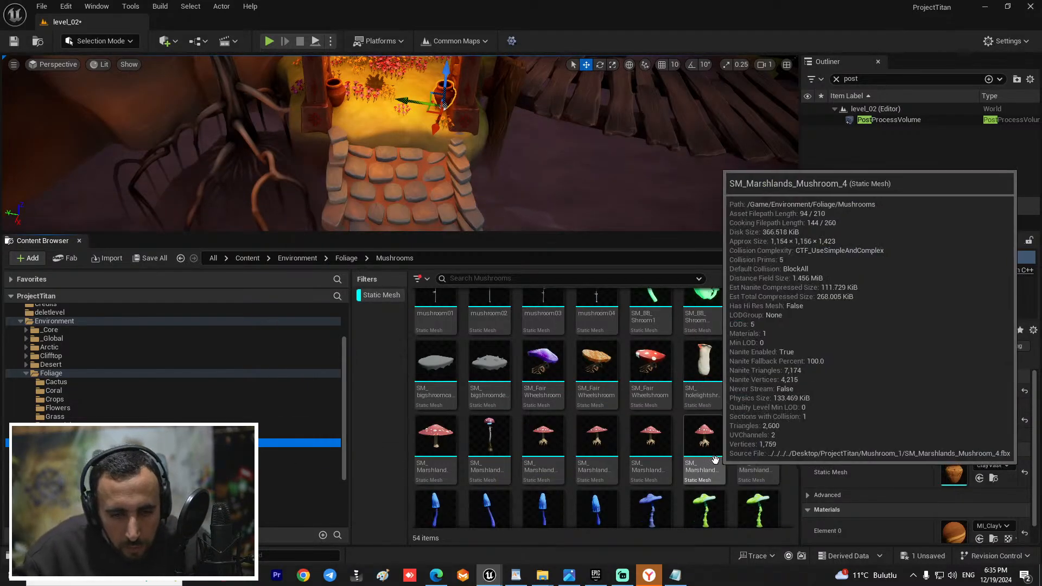
{"action": "scroll", "coordinate": [760, 437], "scroll_direction": "down", "scroll_amount": 6}
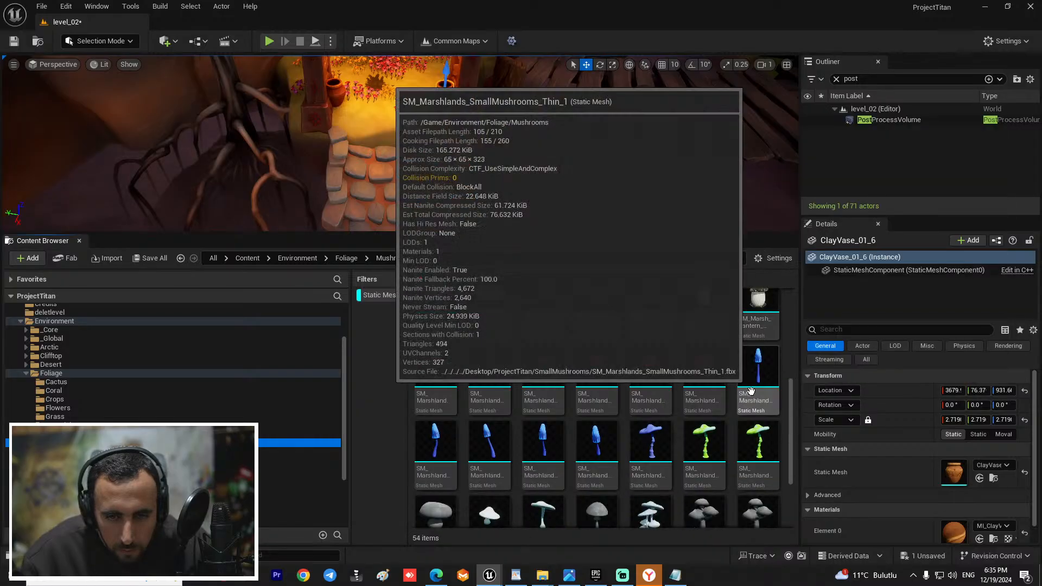
{"action": "scroll", "coordinate": [777, 443], "scroll_direction": "down", "scroll_amount": 2}
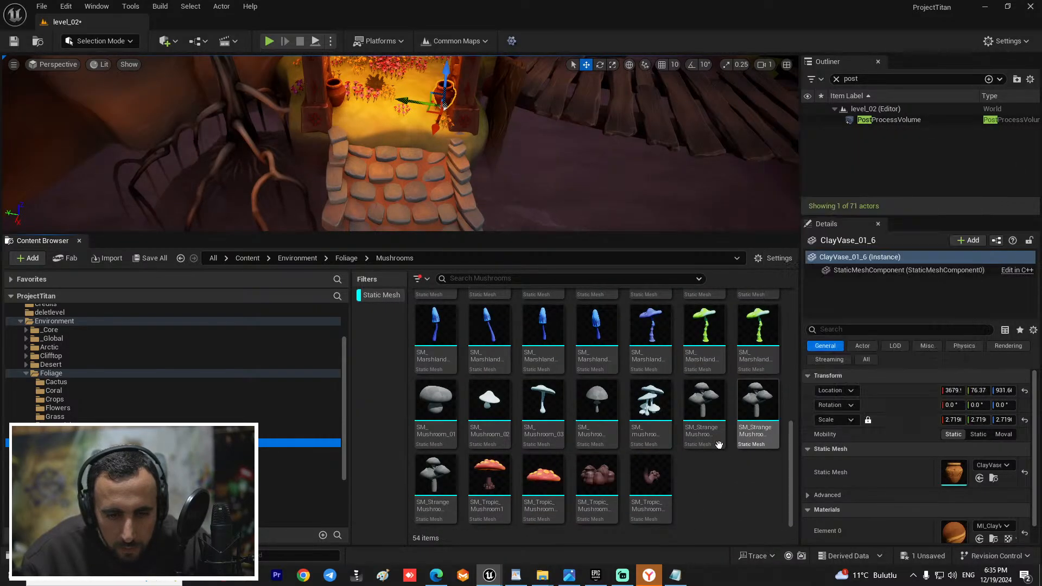
{"action": "left_click", "coordinate": [494, 462]}
{"action": "left_click_drag", "start_coordinate": [495, 462], "coordinate": [422, 179]}
{"action": "key", "text": "f"}
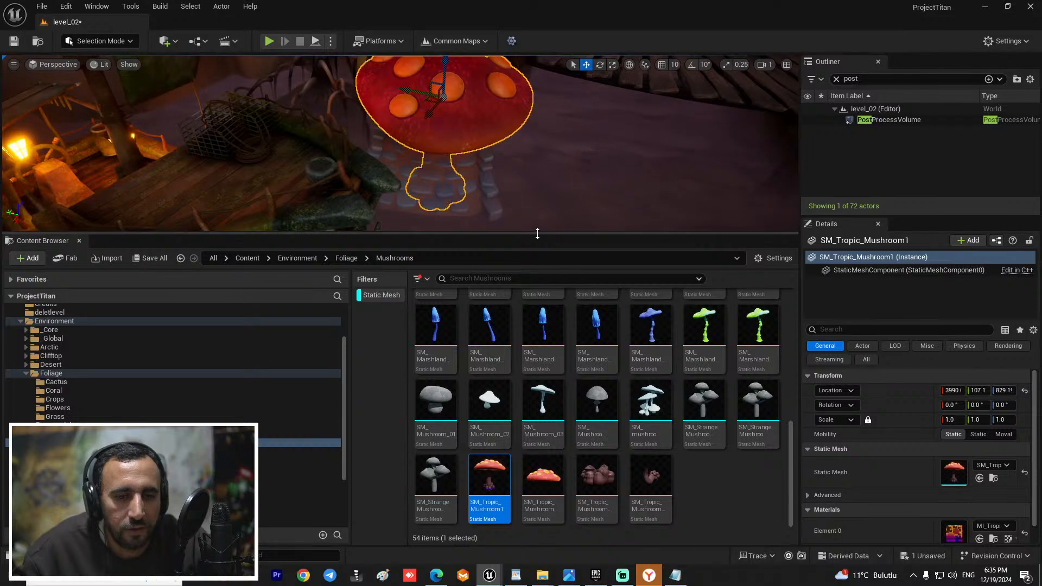
Step: Enlarge the viewport and scale the mushroom down uniformly to about 0.245
{"action": "left_click_drag", "start_coordinate": [537, 233], "coordinate": [538, 437]}
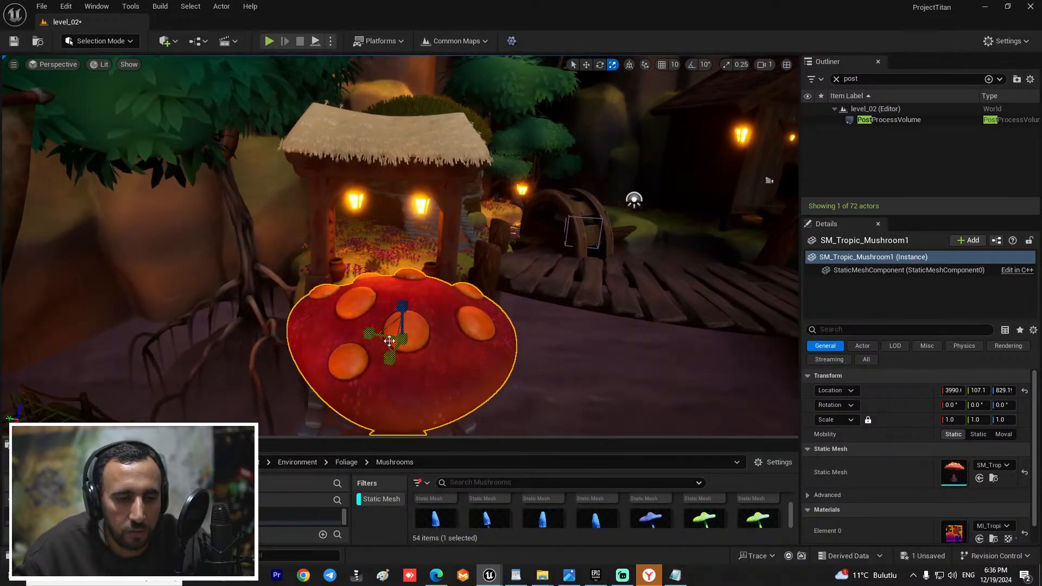
{"action": "key", "text": "r"}
{"action": "left_click_drag", "start_coordinate": [401, 338], "coordinate": [374, 364]}
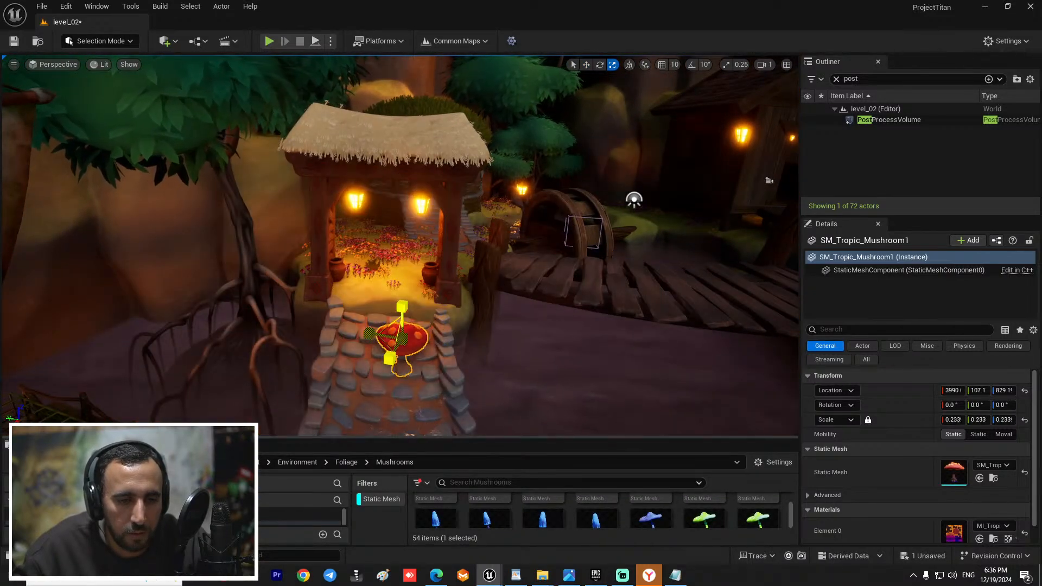
Step: Raise the mushroom to a height of about 1098 and move it under the gate, beside the left vase
{"action": "key", "text": "w"}
{"action": "left_click_drag", "start_coordinate": [402, 303], "coordinate": [407, 222]}
{"action": "right_click_drag", "start_coordinate": [406, 222], "coordinate": [369, 353]}
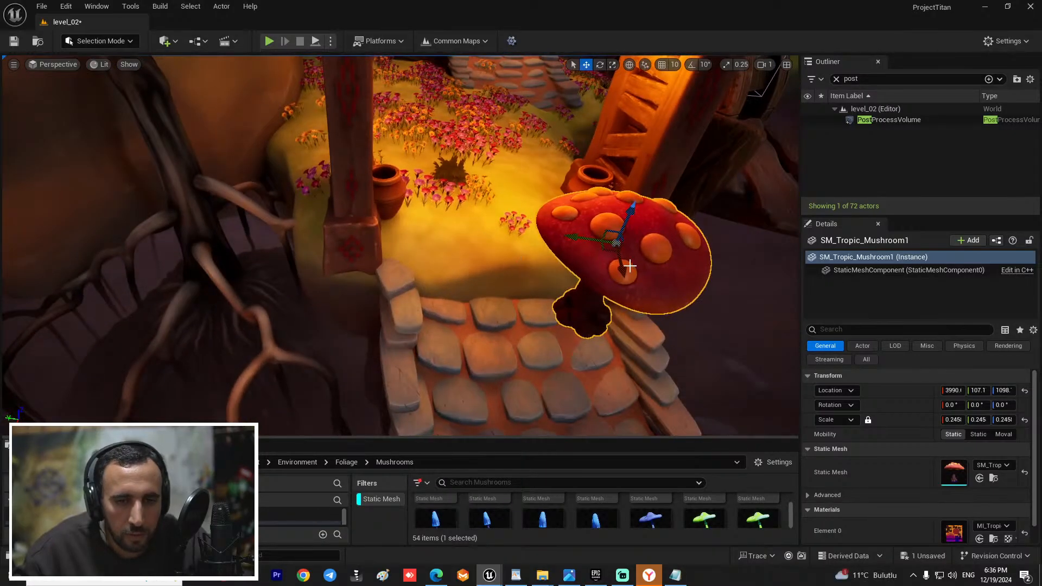
{"action": "left_click_drag", "start_coordinate": [619, 267], "coordinate": [373, 116]}
{"action": "mouse_move", "coordinate": [503, 181]}
{"action": "right_mouse_down"}
{"action": "mouse_move", "coordinate": [548, 174]}
{"action": "mouse_move", "coordinate": [565, 147]}
{"action": "mouse_move", "coordinate": [503, 182]}
{"action": "right_mouse_up"}
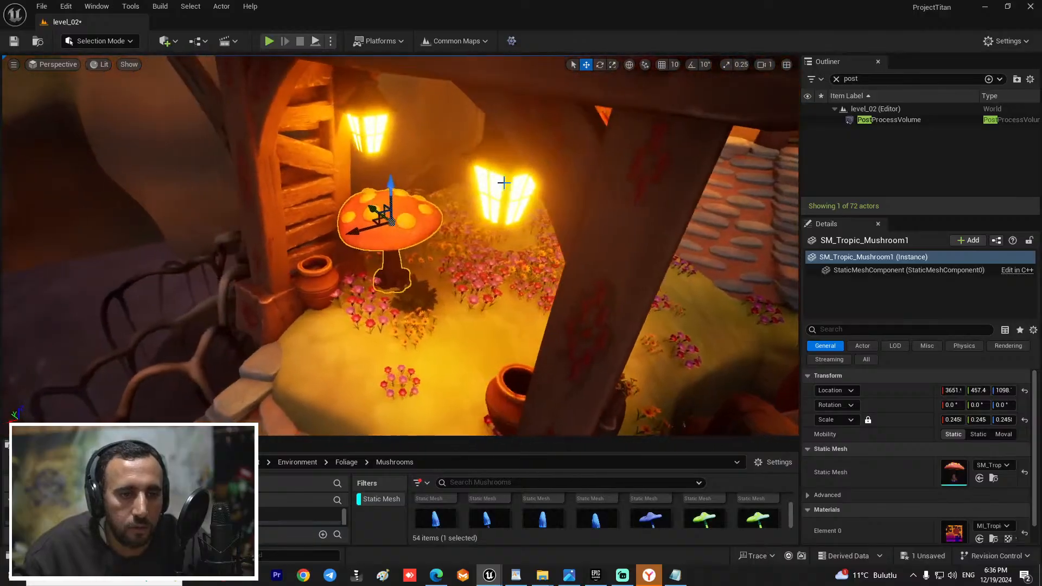
{"action": "left_click_drag", "start_coordinate": [380, 232], "coordinate": [343, 235]}
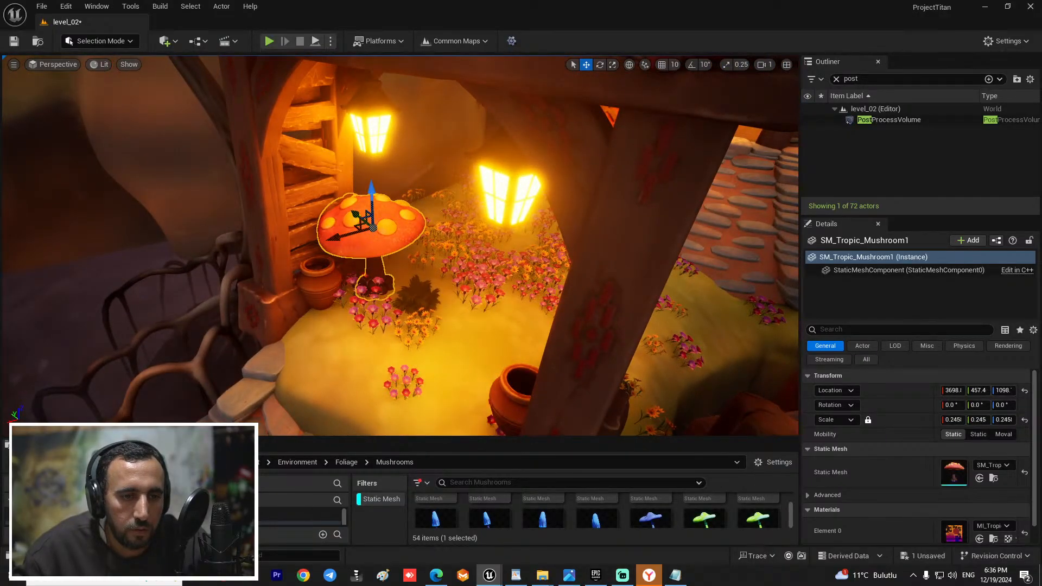
Step: Move the clay vase at the gate's left post back behind the mushroom's stem
{"action": "left_click", "coordinate": [295, 291]}
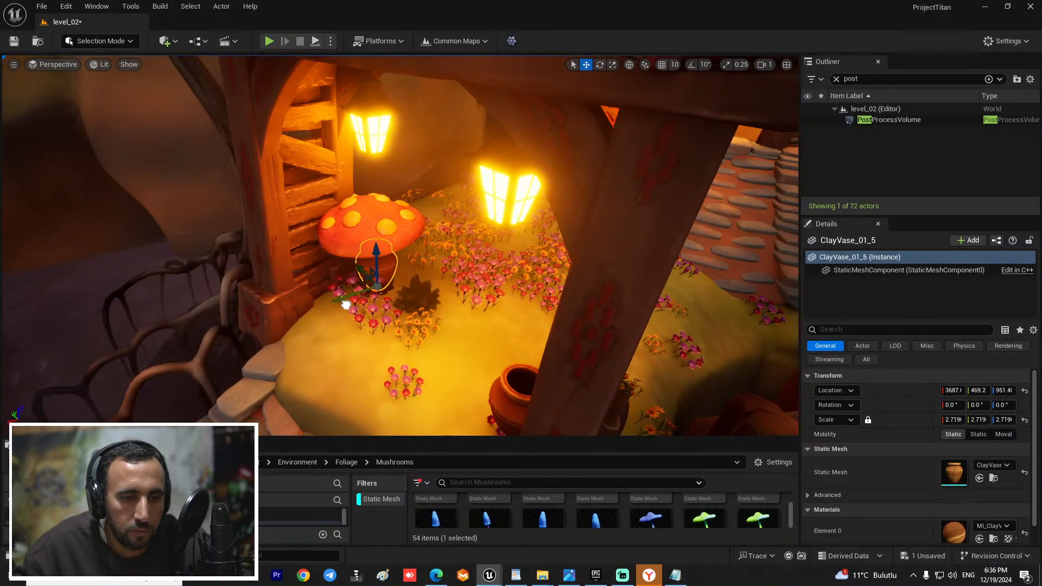
{"action": "right_click_drag", "start_coordinate": [346, 305], "coordinate": [422, 244]}
{"action": "left_click", "coordinate": [422, 244]}
Step: Raise the tropic mushroom under the gate to a height of about 1134
{"action": "left_click", "coordinate": [415, 271]}
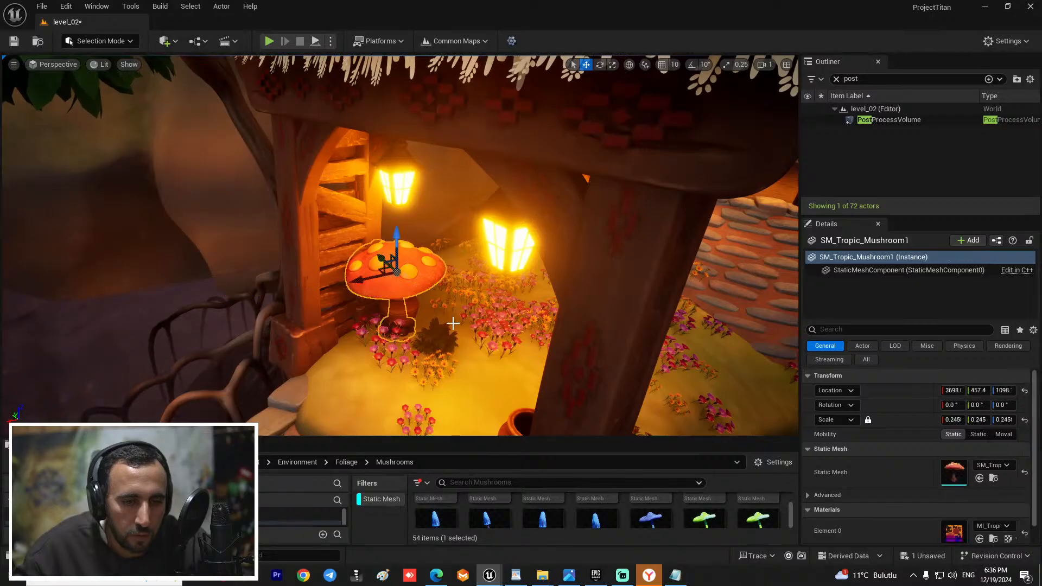
{"action": "mouse_move", "coordinate": [453, 323]}
{"action": "right_mouse_down"}
{"action": "mouse_move", "coordinate": [445, 320]}
{"action": "mouse_move", "coordinate": [446, 336]}
{"action": "right_mouse_up"}
{"action": "left_click_drag", "start_coordinate": [405, 153], "coordinate": [407, 121]}
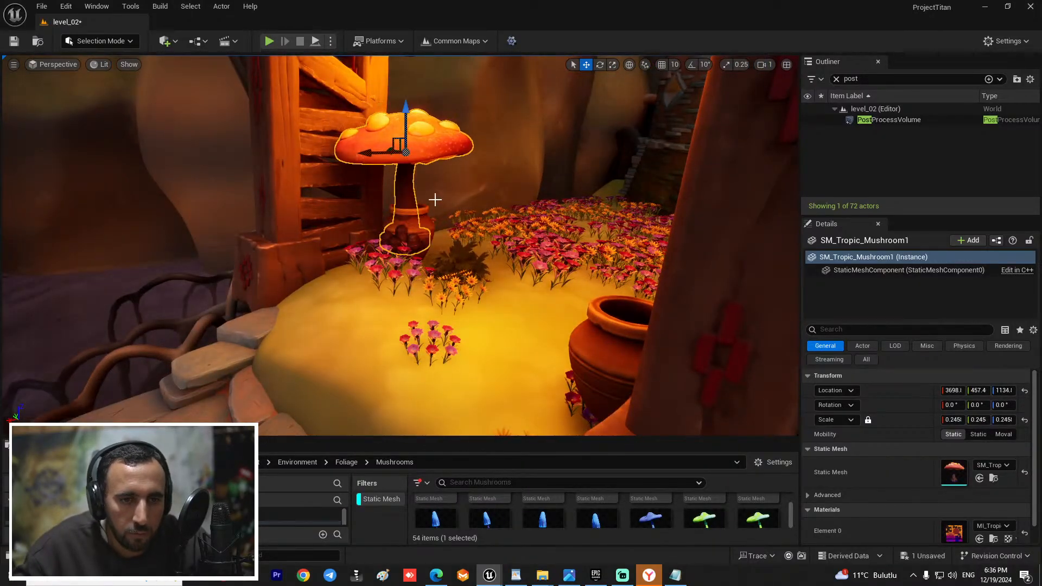
Step: Delete the clay vases at both posts under the thatched gate
{"action": "left_click", "coordinate": [424, 221]}
{"action": "key", "text": "Delete"}
{"action": "left_click", "coordinate": [412, 235]}
{"action": "right_click_drag", "start_coordinate": [412, 235], "coordinate": [389, 214]}
{"action": "left_click", "coordinate": [540, 298]}
{"action": "key", "text": "Delete"}
Step: Scale the red mushroom under the gate down uniformly to about 0.22, lower it to about 1108 and move it to about X 3733
{"action": "left_click", "coordinate": [395, 235]}
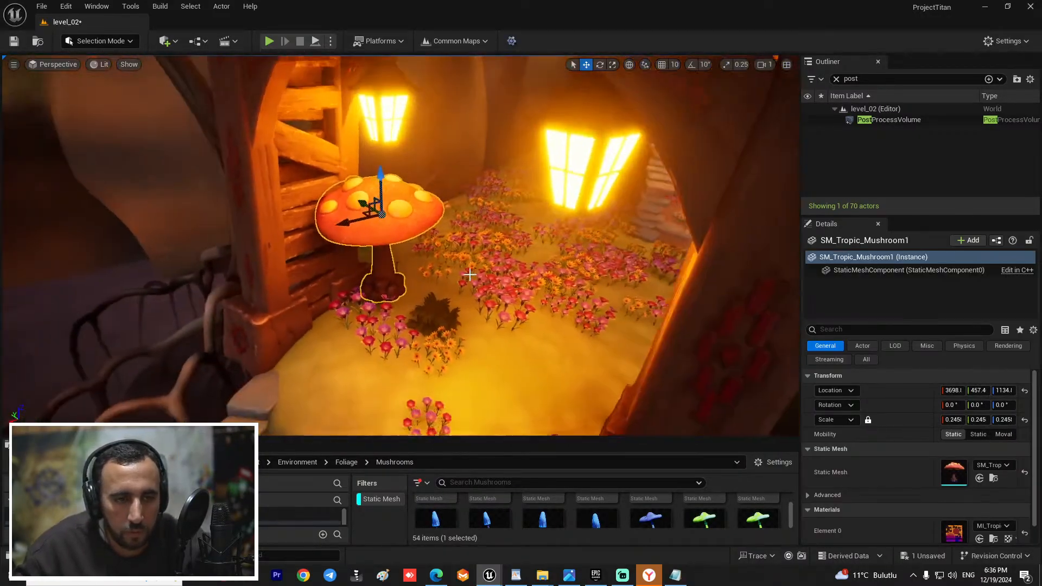
{"action": "key", "text": "r"}
{"action": "left_click_drag", "start_coordinate": [382, 215], "coordinate": [353, 231]}
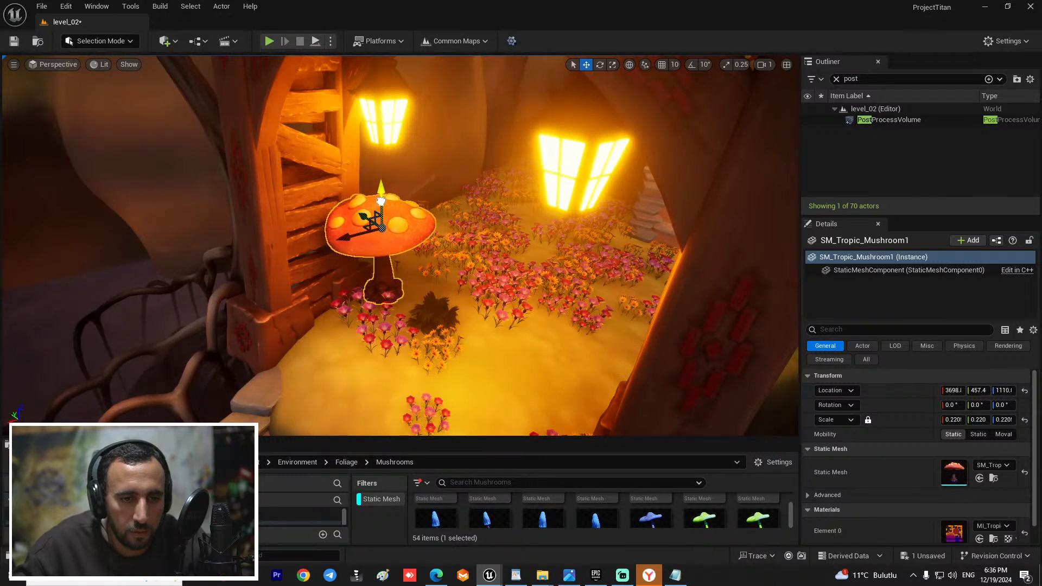
{"action": "left_click_drag", "start_coordinate": [343, 240], "coordinate": [328, 245]}
{"action": "scroll", "coordinate": [341, 247], "scroll_direction": "down", "scroll_amount": 5}
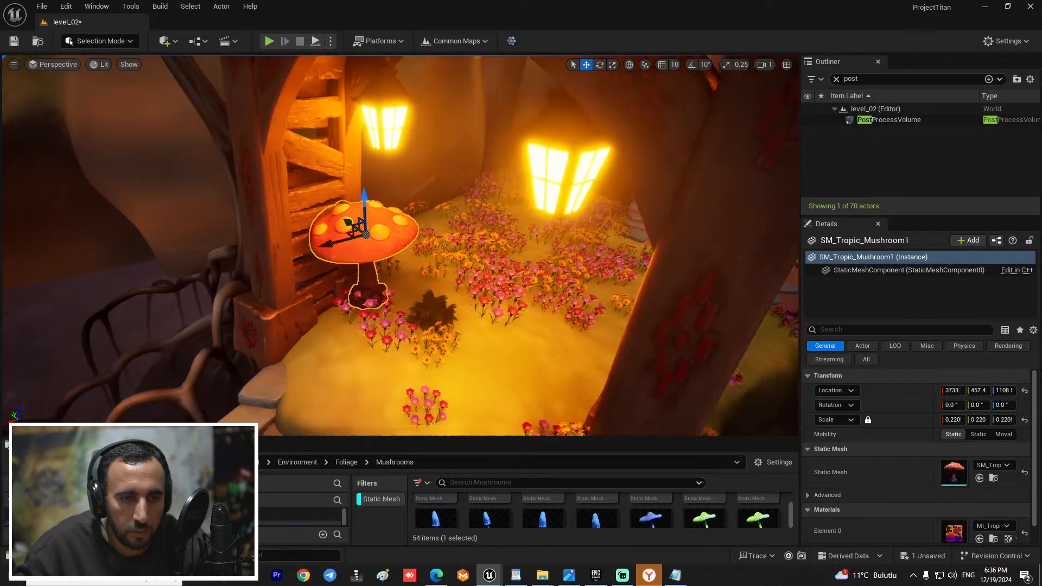
Step: Duplicate the red mushroom onto the flowered slope behind the gate at about X 3349, Y 670, rotated about -92° around Z
{"action": "left_click_drag", "start_coordinate": [413, 227], "coordinate": [425, 223]}
{"action": "right_click_drag", "start_coordinate": [424, 224], "coordinate": [380, 216]}
{"action": "left_click_drag", "start_coordinate": [533, 230], "coordinate": [498, 220]}
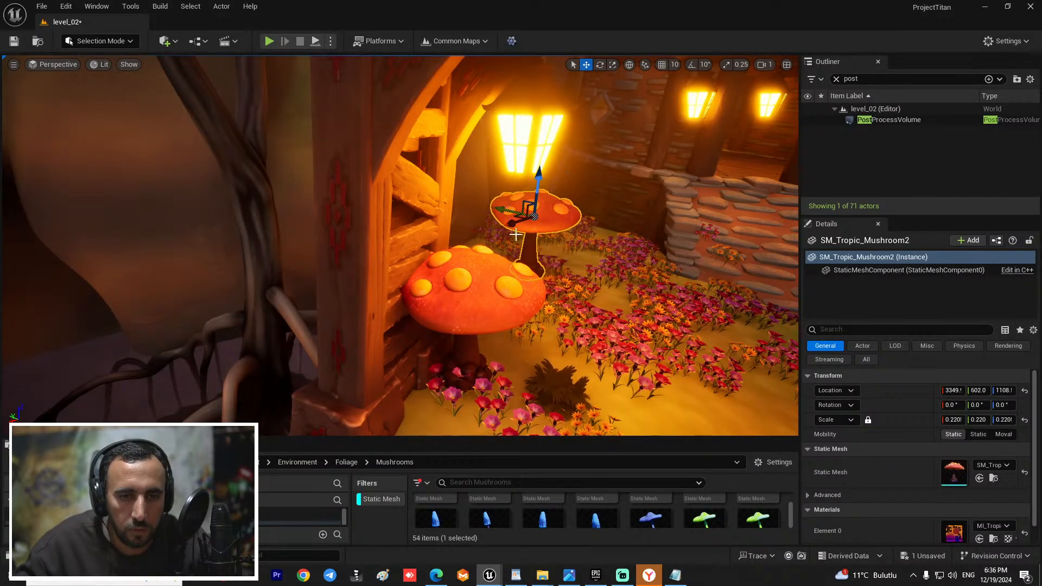
{"action": "left_click_drag", "start_coordinate": [602, 230], "coordinate": [606, 229]}
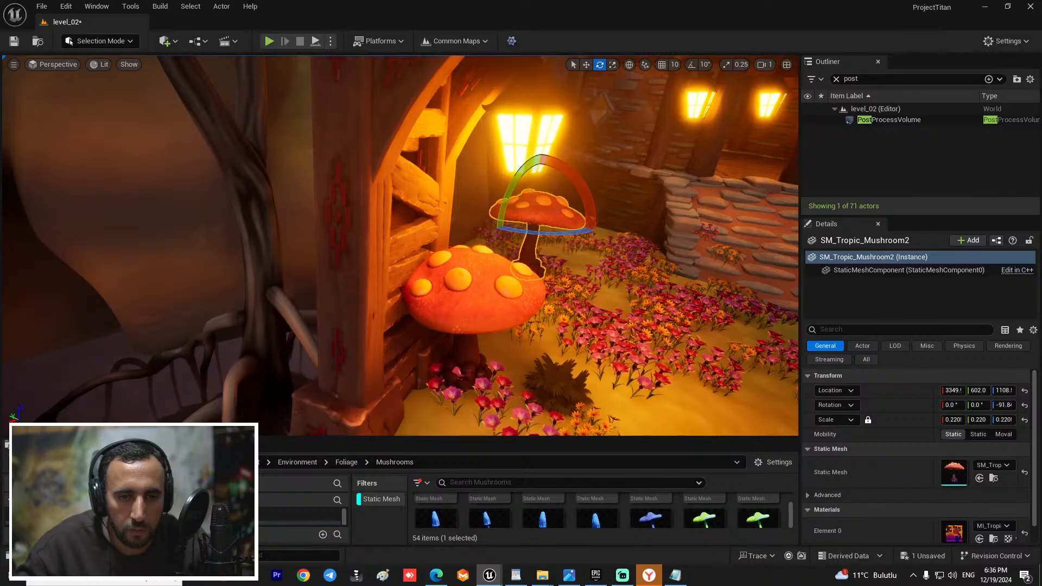
{"action": "left_click", "coordinate": [675, 348]}
{"action": "key", "text": "s"}
{"action": "right_click_drag", "start_coordinate": [676, 348], "coordinate": [505, 288]}
{"action": "key", "text": "w"}
{"action": "left_click", "coordinate": [382, 301]}
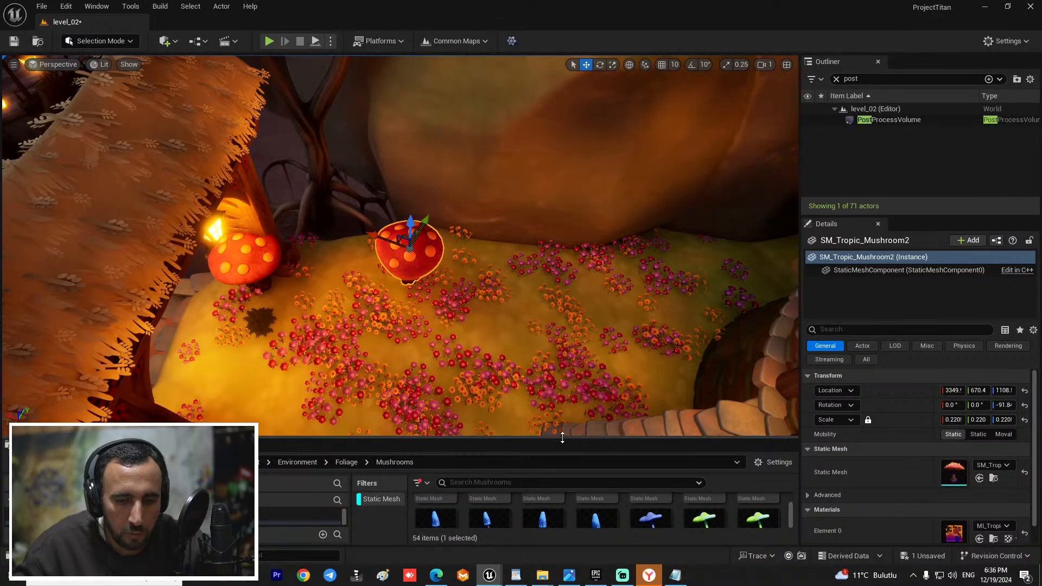
Step: Place the SM_mushroom_patch mesh on the flowered slope beside the cliff and lower it to a height of about 869
{"action": "left_click_drag", "start_coordinate": [563, 438], "coordinate": [565, 325]}
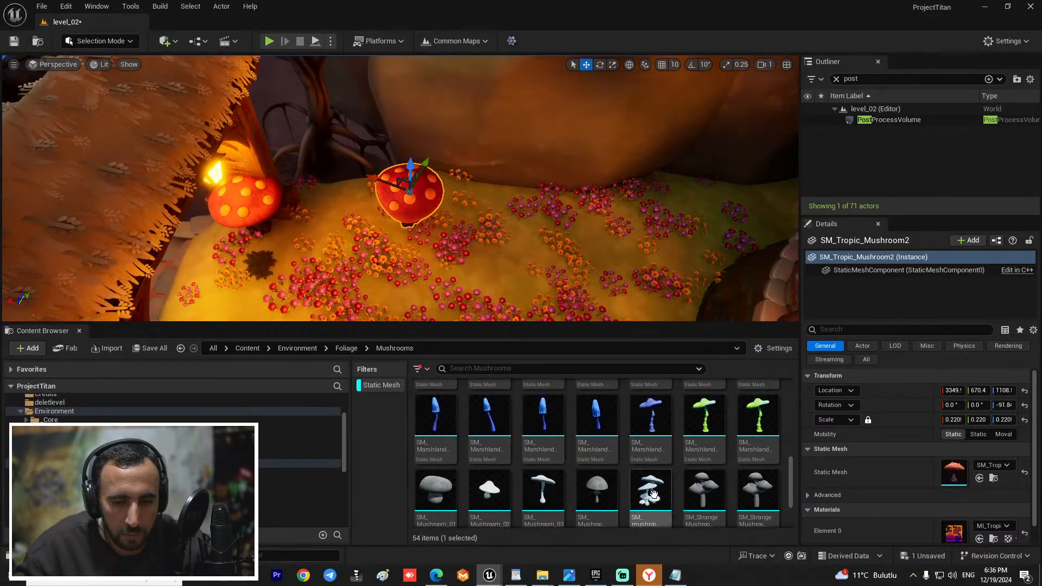
{"action": "left_click_drag", "start_coordinate": [604, 193], "coordinate": [576, 216]}
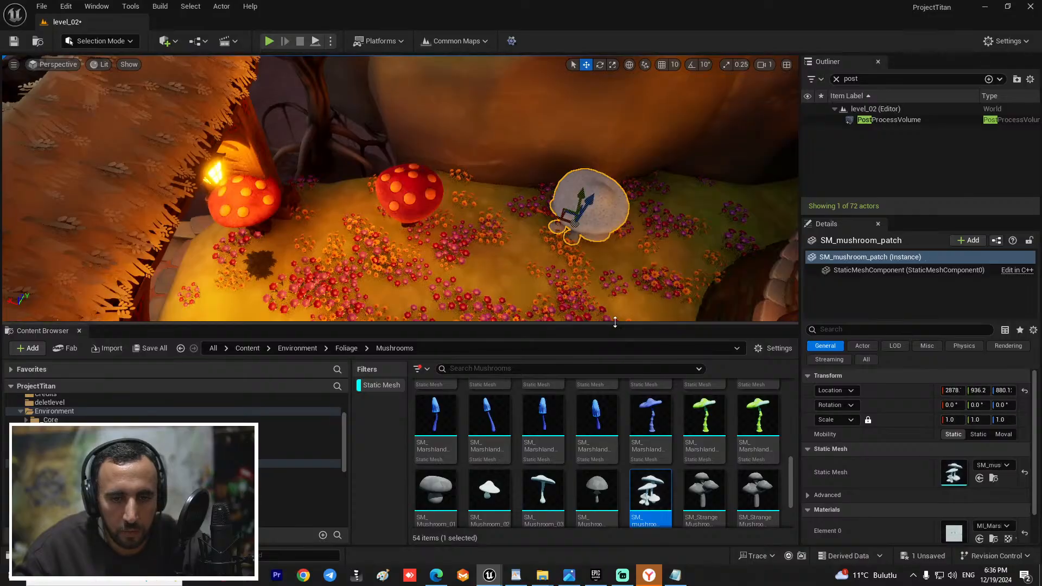
{"action": "left_click_drag", "start_coordinate": [615, 323], "coordinate": [615, 470]}
{"action": "right_click_drag", "start_coordinate": [598, 380], "coordinate": [705, 326]}
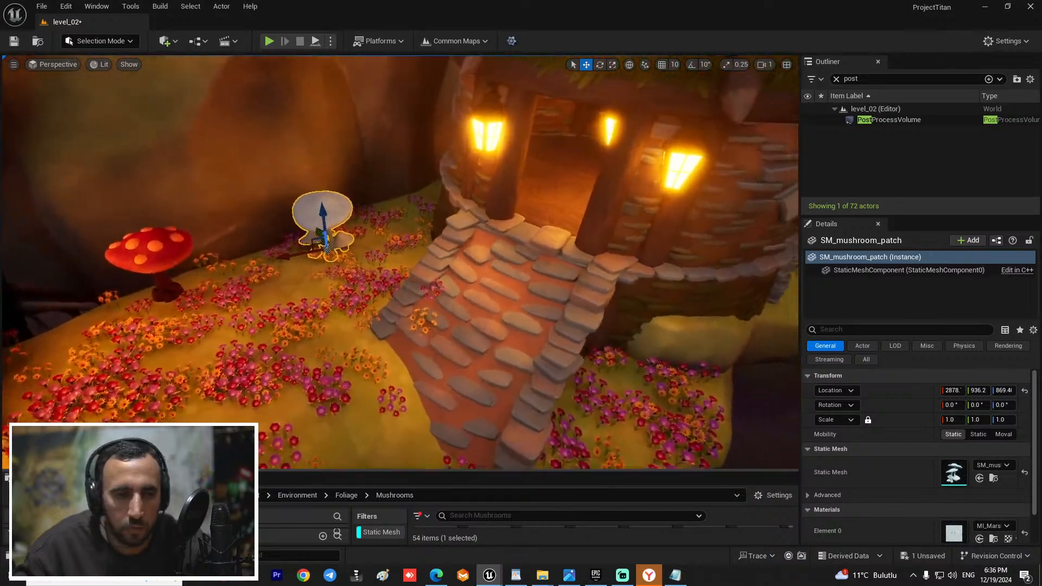
Step: Scale the white mushroom patch up uniformly to about 1.237
{"action": "right_click_drag", "start_coordinate": [400, 261], "coordinate": [326, 271]}
{"action": "key", "text": "s"}
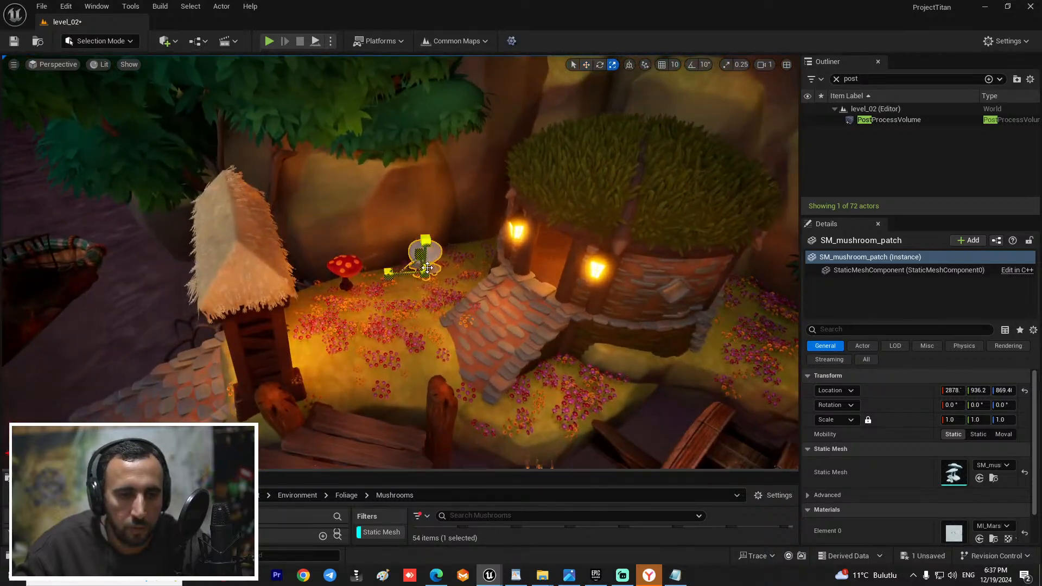
{"action": "left_click", "coordinate": [461, 277]}
{"action": "right_click_drag", "start_coordinate": [461, 277], "coordinate": [543, 266]}
{"action": "key", "text": "w"}
{"action": "key", "text": "s"}
{"action": "key", "text": "w"}
{"action": "key", "text": "s"}
{"action": "mouse_move", "coordinate": [217, 197]}
{"action": "right_mouse_down"}
{"action": "mouse_move", "coordinate": [293, 203]}
{"action": "mouse_move", "coordinate": [217, 196]}
{"action": "right_mouse_up"}
{"action": "left_click", "coordinate": [286, 192]}
{"action": "right_click_drag", "start_coordinate": [286, 192], "coordinate": [272, 201]}
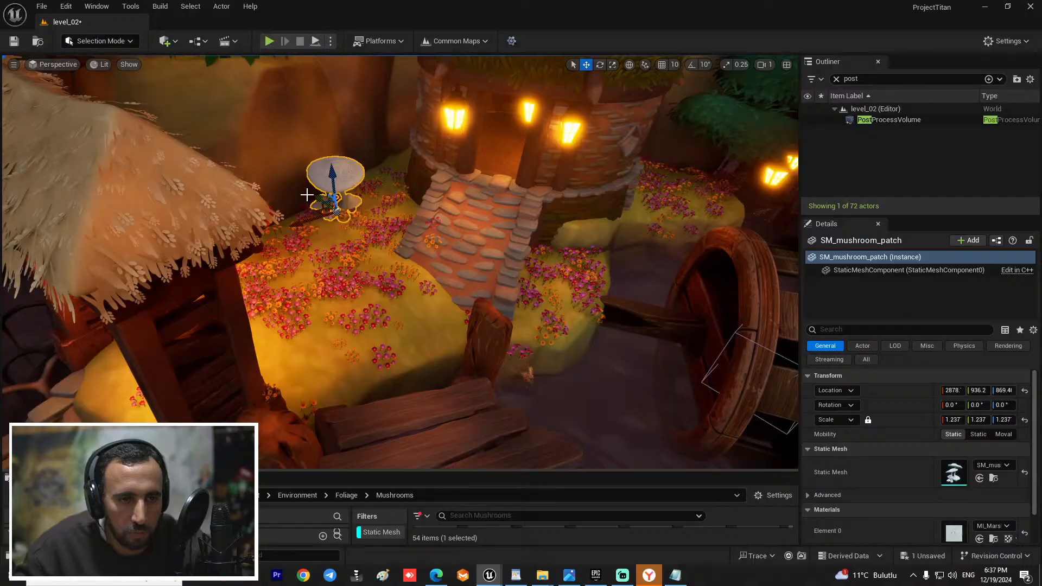
Step: Duplicate the white mushroom patch to the water-wheel side of the stone stairs and lower the copy to a height of about 815
{"action": "left_click_drag", "start_coordinate": [306, 194], "coordinate": [461, 284], "text": "alt"}
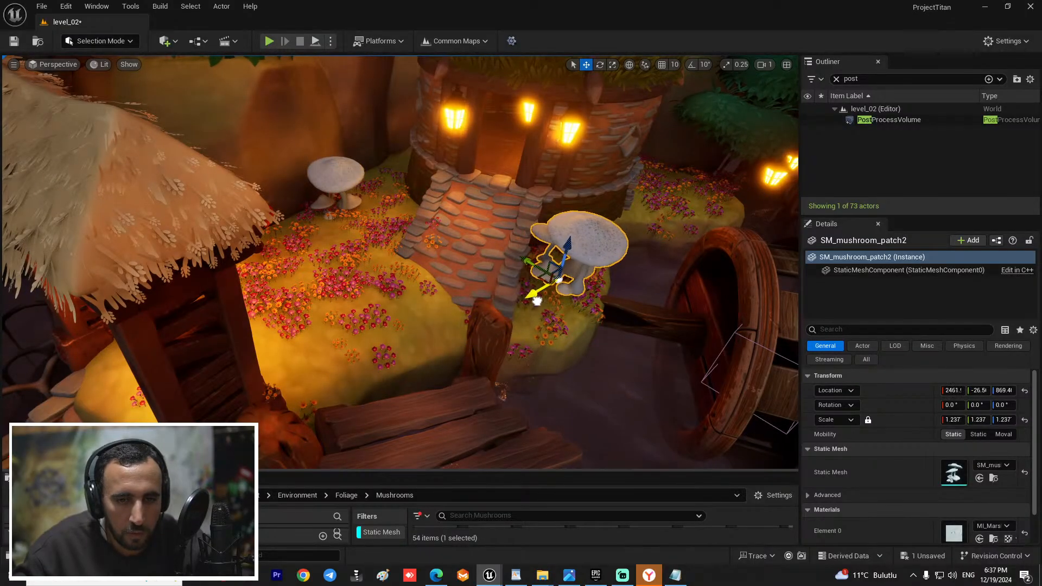
{"action": "left_click_drag", "start_coordinate": [537, 302], "coordinate": [539, 300]}
{"action": "key", "text": "w"}
{"action": "right_click_drag", "start_coordinate": [616, 330], "coordinate": [706, 309]}
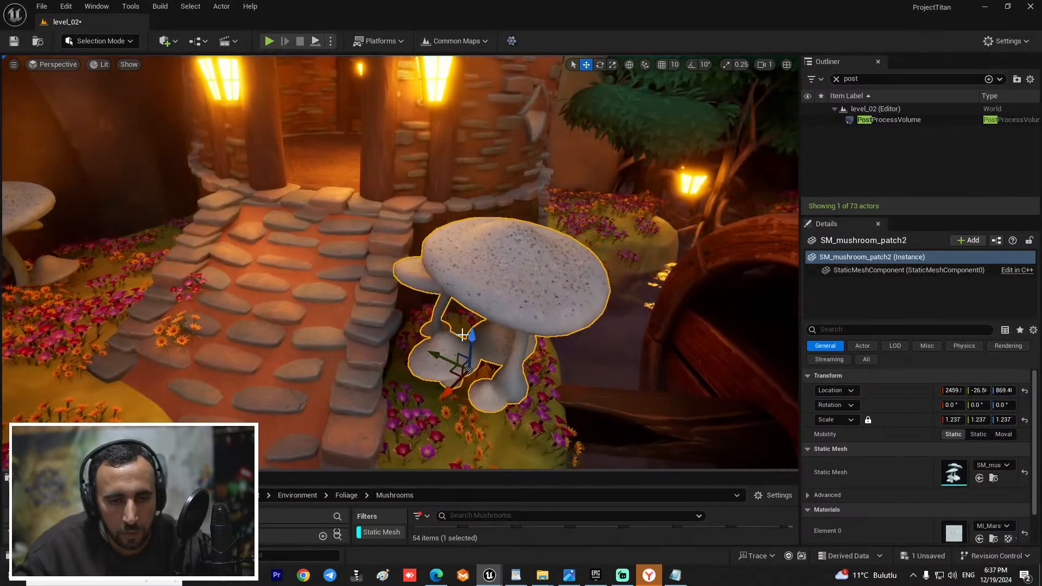
{"action": "left_click_drag", "start_coordinate": [470, 359], "coordinate": [468, 375]}
Step: Rotate the copied mushroom patch to about -136° around Z and shift it to about X 2357
{"action": "key", "text": "s"}
{"action": "right_click_drag", "start_coordinate": [466, 373], "coordinate": [456, 395]}
{"action": "key", "text": "e"}
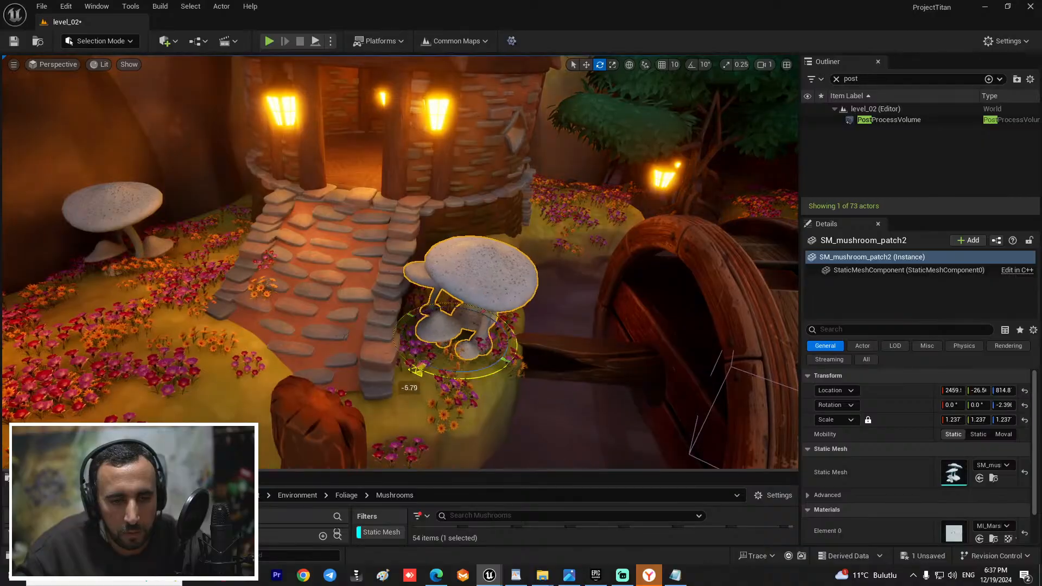
{"action": "key", "text": "d"}
{"action": "right_click_drag", "start_coordinate": [468, 326], "coordinate": [364, 284]}
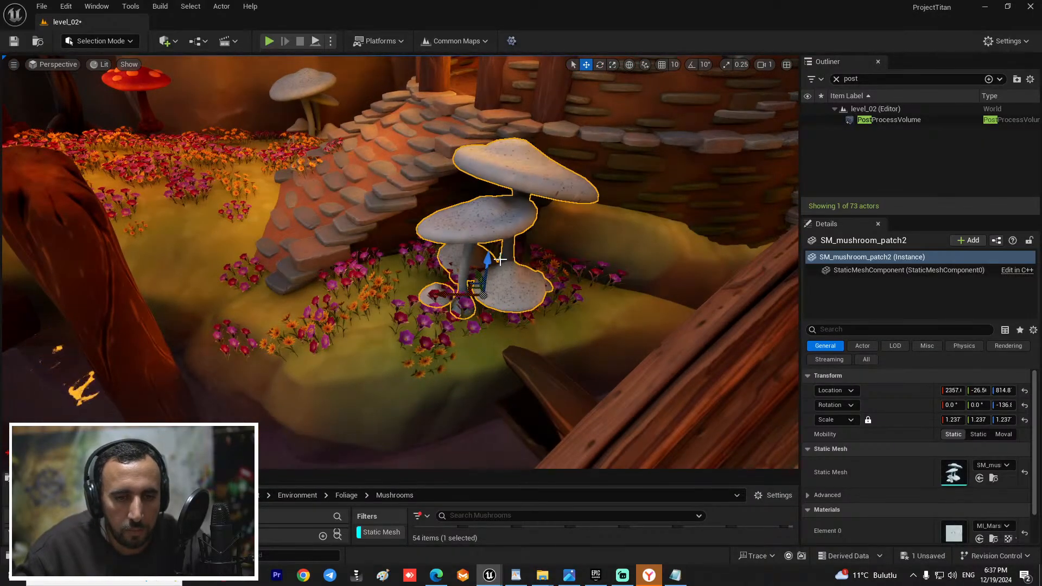
{"action": "key", "text": "s"}
{"action": "right_click_drag", "start_coordinate": [482, 289], "coordinate": [434, 266]}
{"action": "key", "text": "a"}
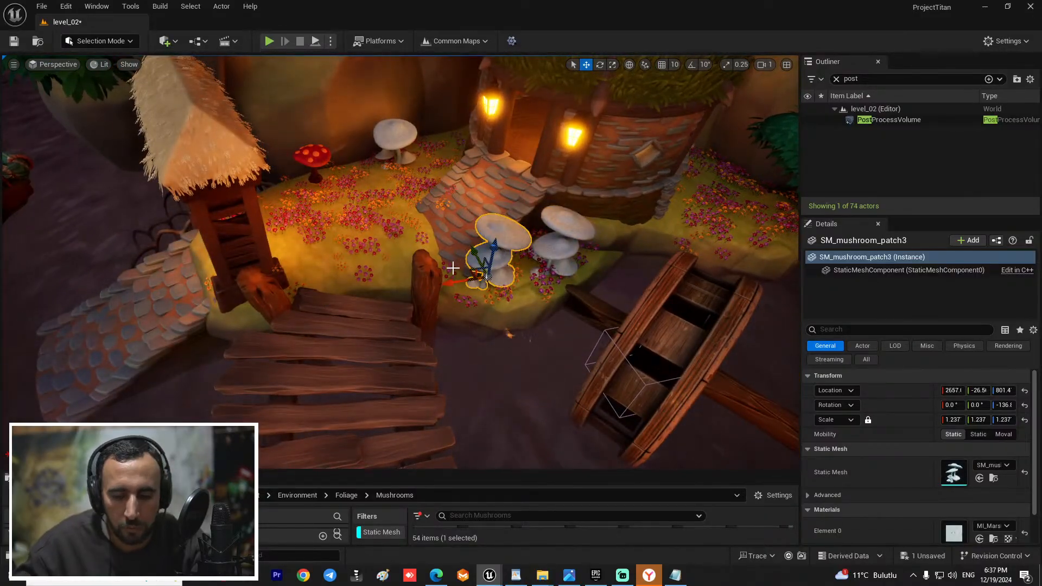
{"action": "key", "text": "Delete"}
Step: Duplicate the red mushroom behind the gate and place the copy near the wooden bridge post at about X 3084, Y -22
{"action": "left_click", "coordinate": [314, 163]}
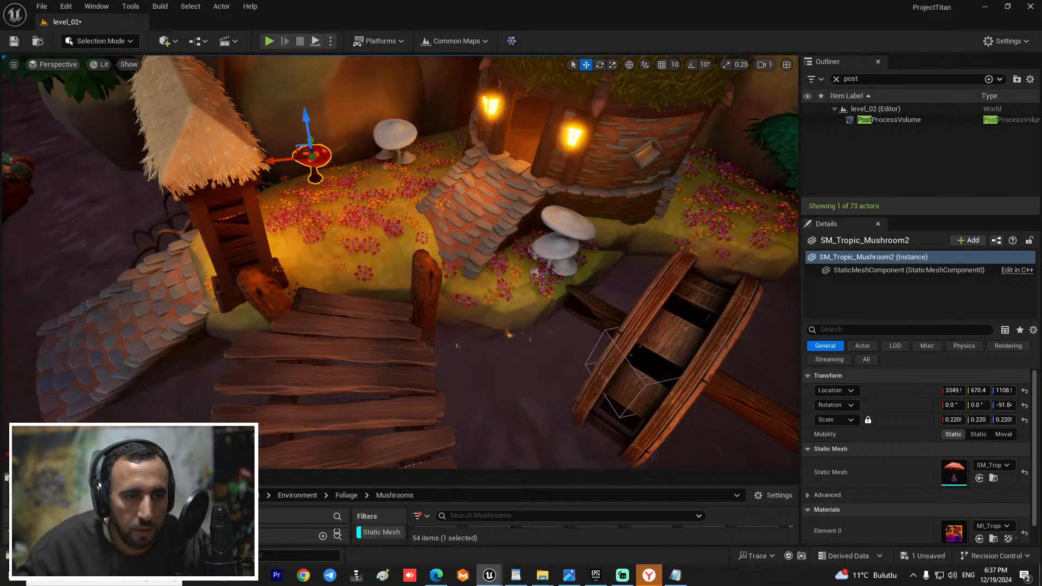
{"action": "left_click_drag", "start_coordinate": [311, 140], "coordinate": [318, 228], "text": "alt"}
{"action": "right_click_drag", "start_coordinate": [319, 228], "coordinate": [347, 208]}
{"action": "key", "text": "ctrl+z"}
{"action": "key", "text": "a"}
{"action": "key", "text": "s"}
{"action": "left_click_drag", "start_coordinate": [312, 200], "coordinate": [349, 273], "text": "alt"}
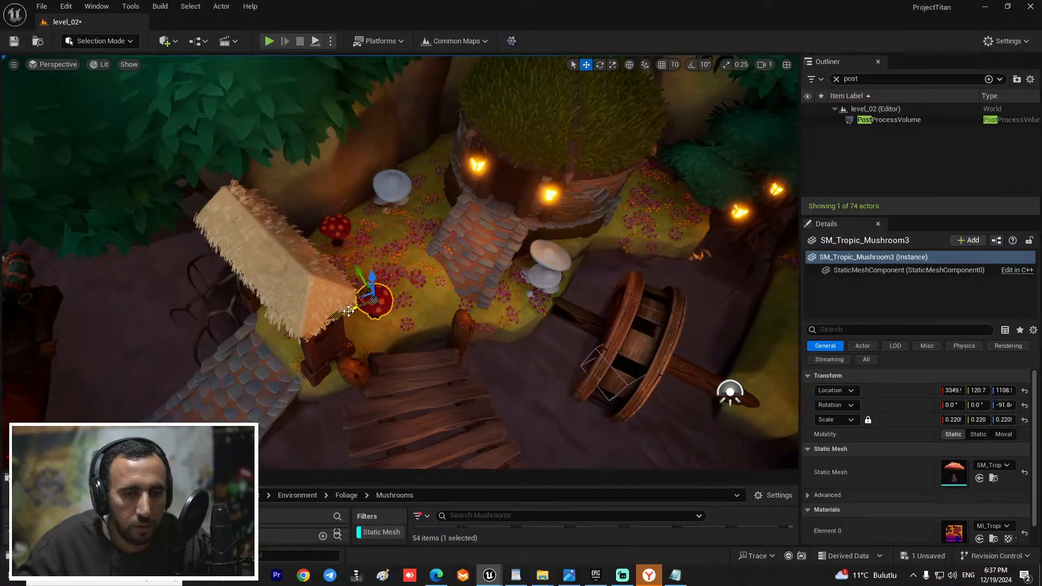
{"action": "left_click_drag", "start_coordinate": [348, 311], "coordinate": [409, 285]}
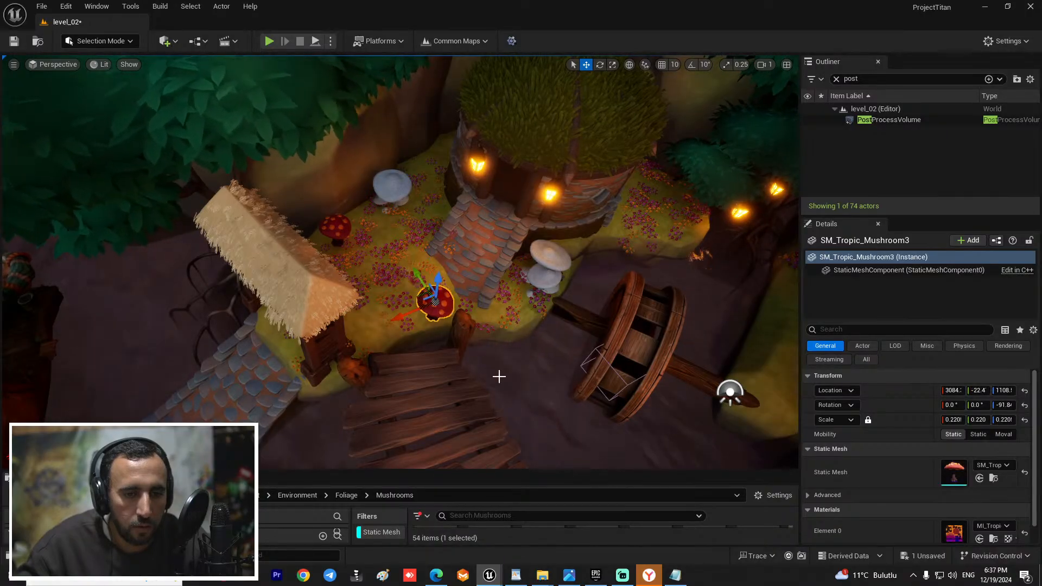
Step: Rotate the red mushroom by the bridge post to about -73° around Z and lower it to a height of about 951
{"action": "key", "text": "w"}
{"action": "right_click_drag", "start_coordinate": [499, 377], "coordinate": [457, 311]}
{"action": "key", "text": "q"}
{"action": "key", "text": "e"}
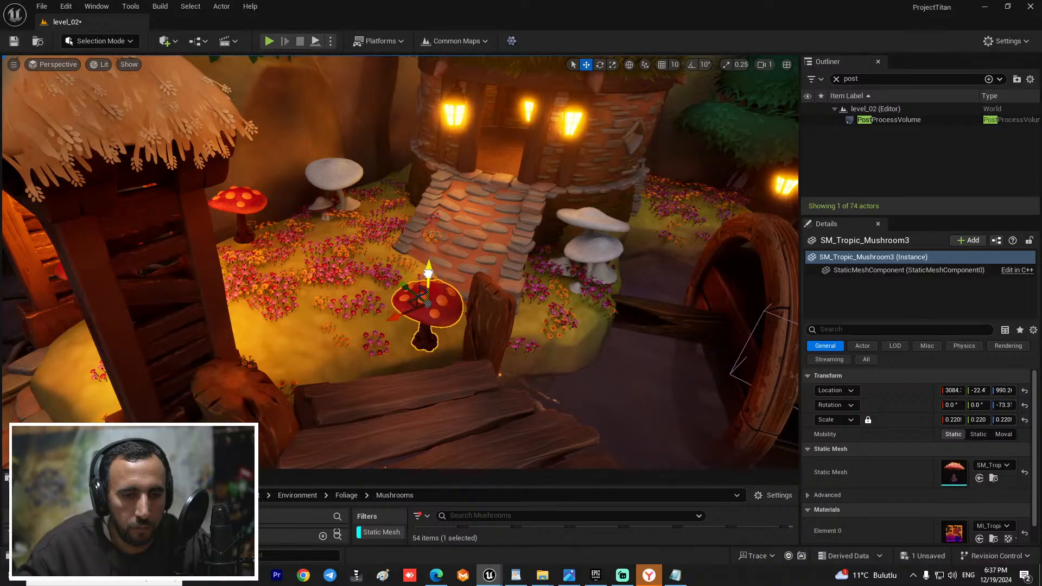
{"action": "left_click_drag", "start_coordinate": [429, 284], "coordinate": [428, 293]}
{"action": "mouse_move", "coordinate": [383, 291]}
{"action": "right_mouse_down"}
{"action": "mouse_move", "coordinate": [402, 325]}
{"action": "mouse_move", "coordinate": [384, 290]}
{"action": "right_mouse_up"}
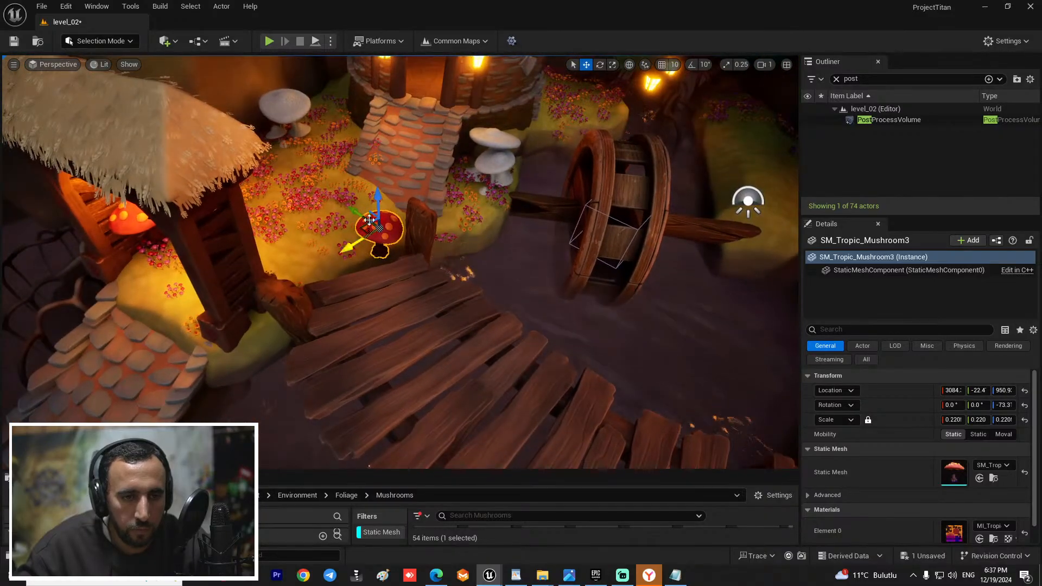
Step: Move the bridge-side red mushroom to about X 2923, Y 60 and tilt it to a rotation of about -8.5°, -26°, -71°
{"action": "left_click_drag", "start_coordinate": [356, 213], "coordinate": [313, 193]}
{"action": "right_click_drag", "start_coordinate": [312, 192], "coordinate": [250, 176]}
{"action": "key", "text": "w"}
{"action": "key", "text": "d"}
{"action": "key", "text": "s"}
{"action": "mouse_move", "coordinate": [383, 193]}
{"action": "right_mouse_down"}
{"action": "mouse_move", "coordinate": [402, 204]}
{"action": "mouse_move", "coordinate": [384, 192]}
{"action": "right_mouse_up"}
{"action": "key", "text": "e"}
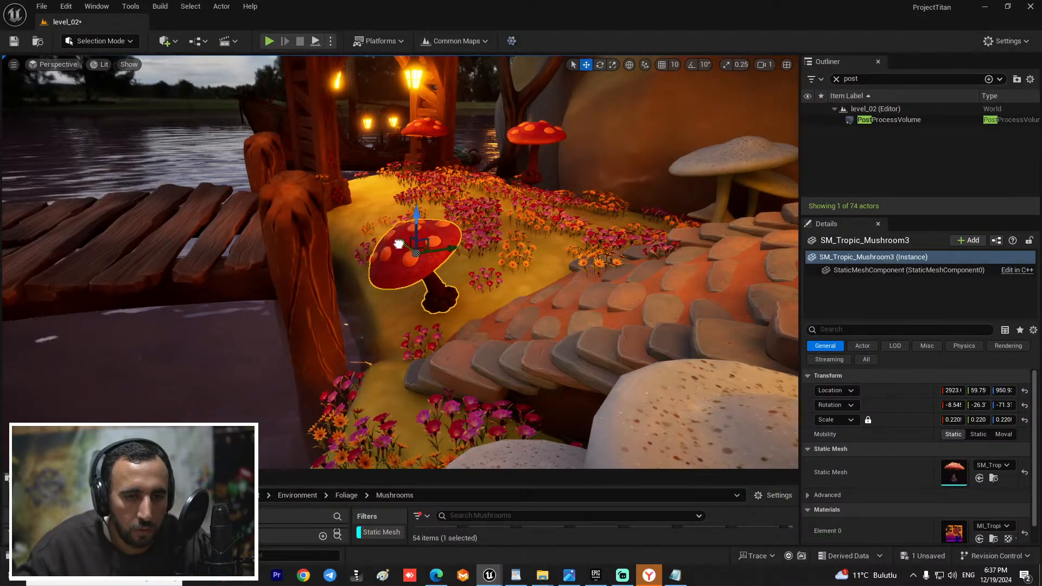
{"action": "left_click", "coordinate": [491, 284]}
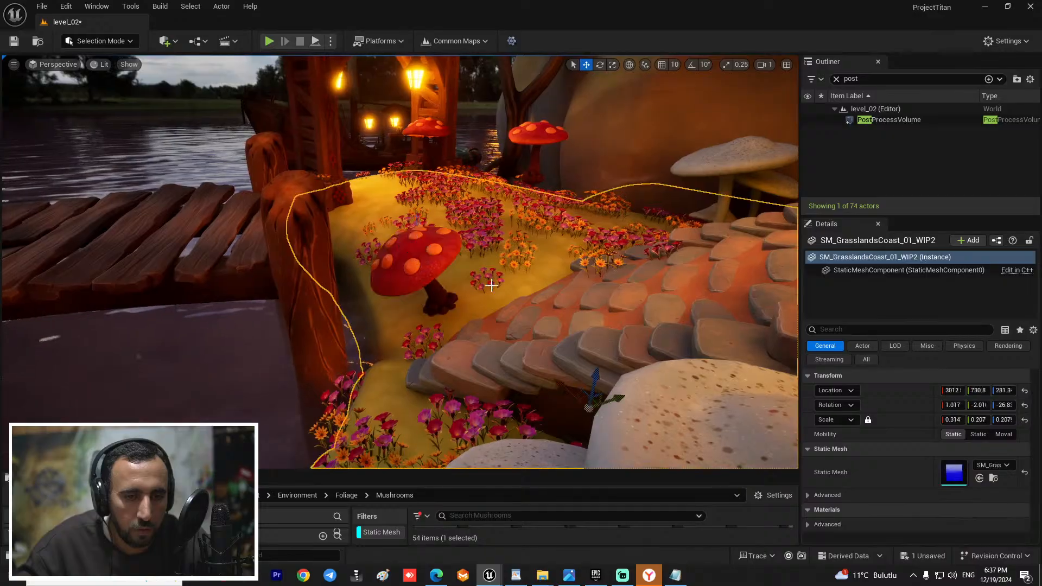
{"action": "left_click_drag", "start_coordinate": [491, 284], "coordinate": [709, 166], "text": "alt"}
{"action": "key", "text": "w"}
{"action": "mouse_move", "coordinate": [399, 262]}
{"action": "right_mouse_down"}
{"action": "mouse_move", "coordinate": [402, 293]}
{"action": "mouse_move", "coordinate": [400, 239]}
{"action": "mouse_move", "coordinate": [396, 255]}
{"action": "right_mouse_up"}
{"action": "key", "text": "s"}
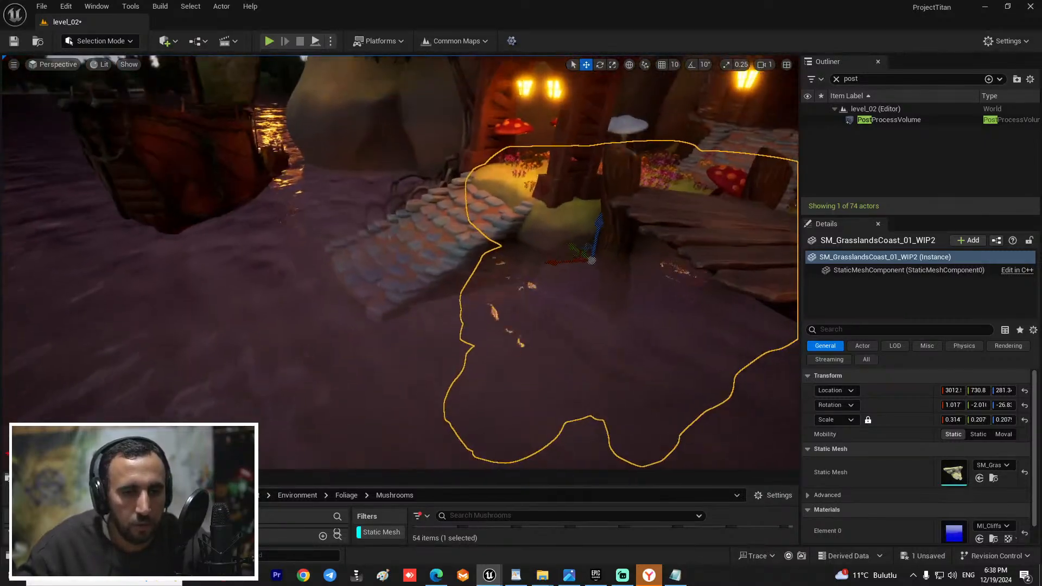
{"action": "left_click", "coordinate": [458, 224]}
{"action": "key", "text": "e"}
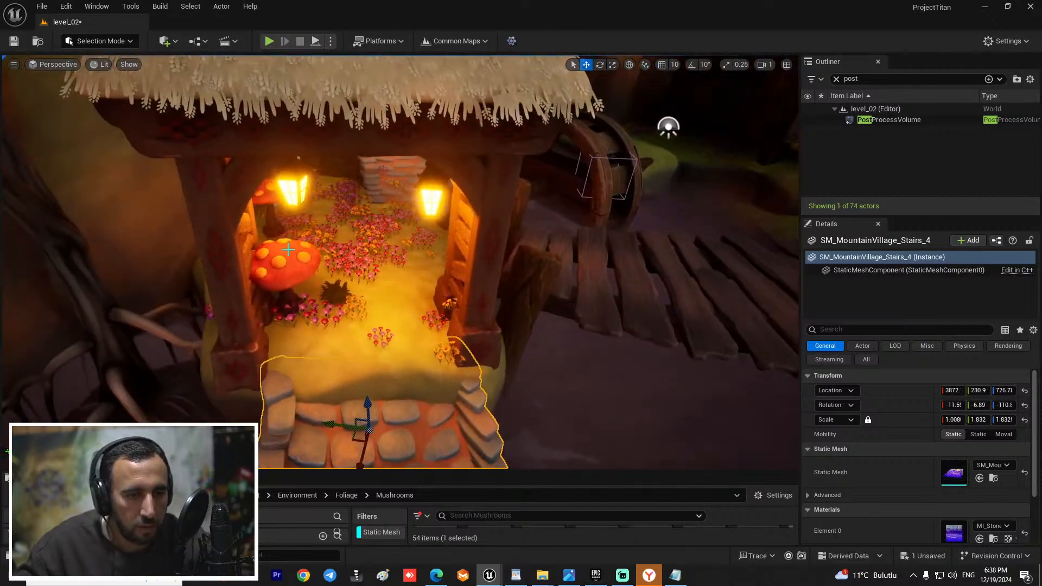
Step: Duplicate the gate's large red mushroom to the opposite post, scaled to about 0.131 and placed at about X 3576, Y 155, Z 1008
{"action": "left_click", "coordinate": [288, 250]}
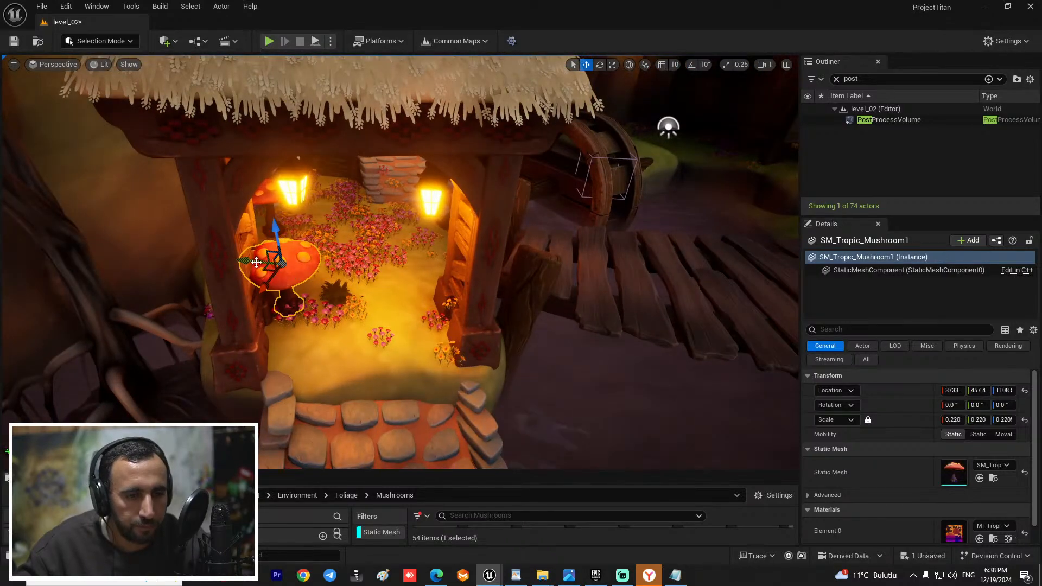
{"action": "key", "text": "f"}
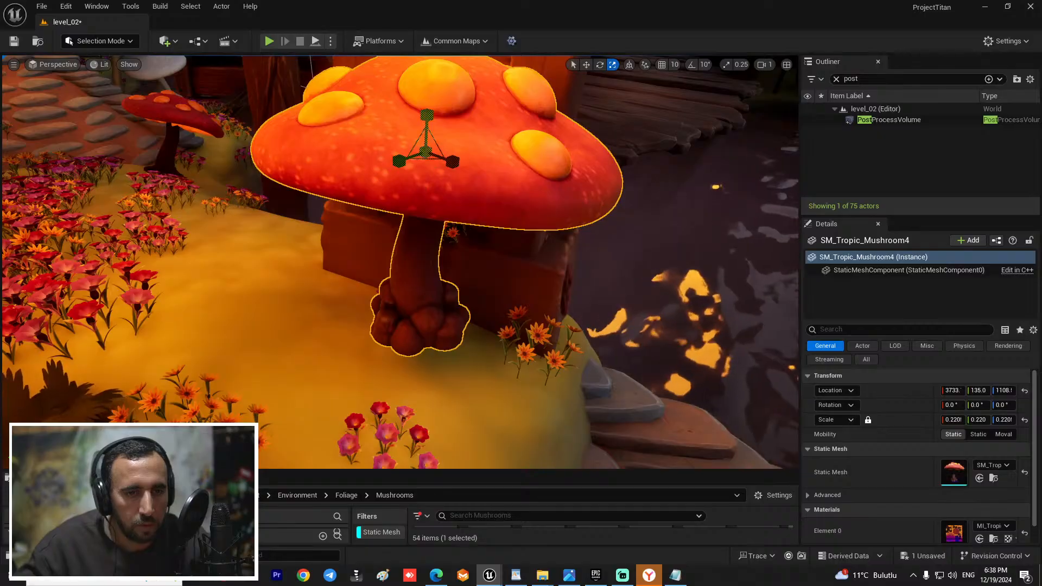
{"action": "key", "text": "ctrl+z"}
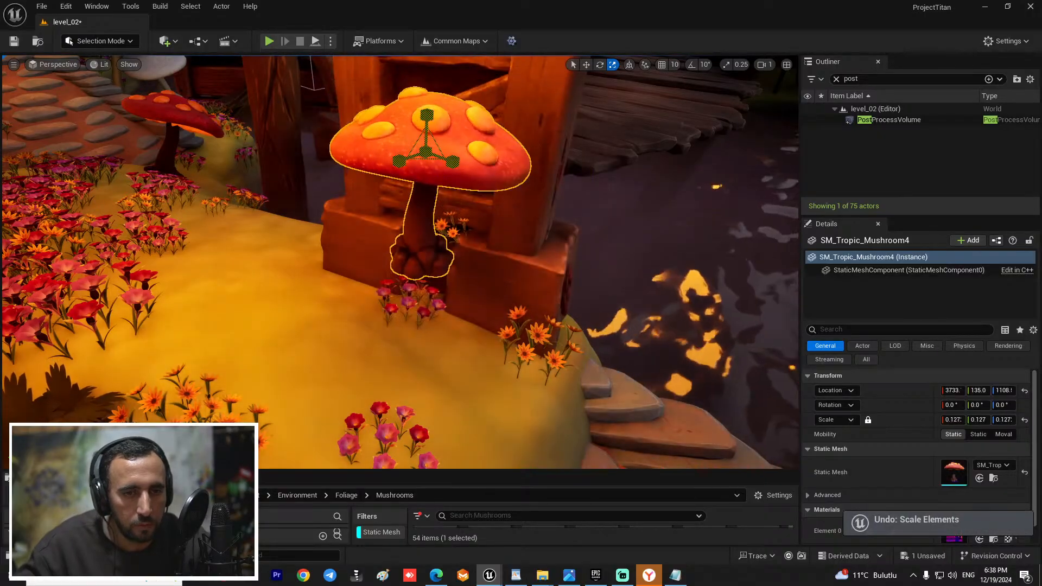
{"action": "key", "text": "w"}
{"action": "left_click_drag", "start_coordinate": [426, 152], "coordinate": [297, 230]}
{"action": "right_click_drag", "start_coordinate": [297, 231], "coordinate": [241, 228]}
{"action": "left_click_drag", "start_coordinate": [384, 291], "coordinate": [305, 239]}
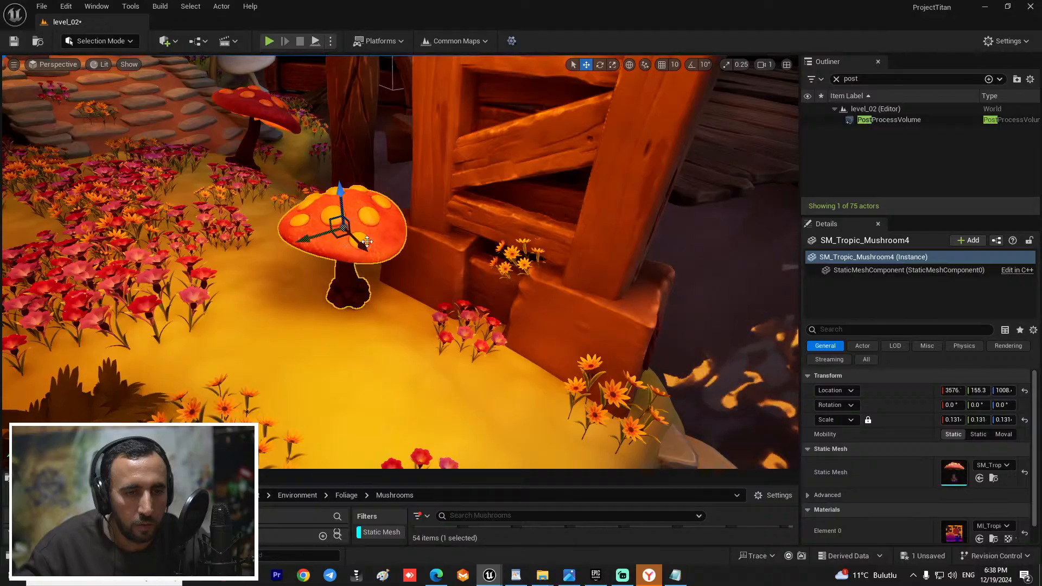
{"action": "left_click_drag", "start_coordinate": [367, 243], "coordinate": [443, 325], "text": "alt"}
{"action": "key", "text": "e"}
{"action": "key", "text": "w"}
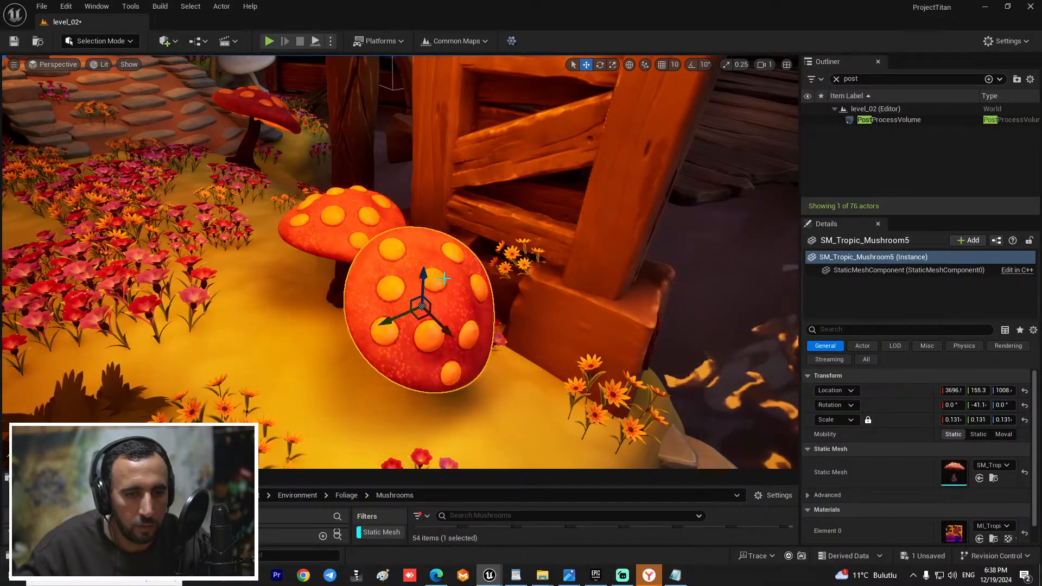
{"action": "left_click_drag", "start_coordinate": [419, 274], "coordinate": [418, 299]}
{"action": "right_click_drag", "start_coordinate": [418, 299], "coordinate": [396, 323]}
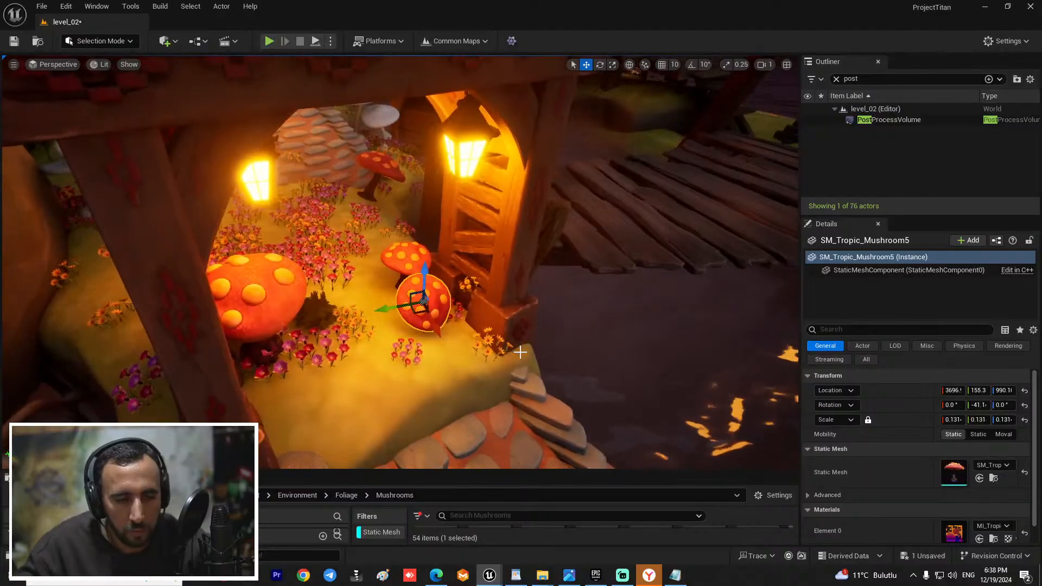
{"action": "key", "text": "Delete"}
Step: Place the thin blue SM_Marshlands_SmallMushrooms_Thin_3 mesh beside the small red mushroom at the gate's bridge-side post
{"action": "key", "text": "ctrl+space"}
{"action": "key", "text": "ctrl+space"}
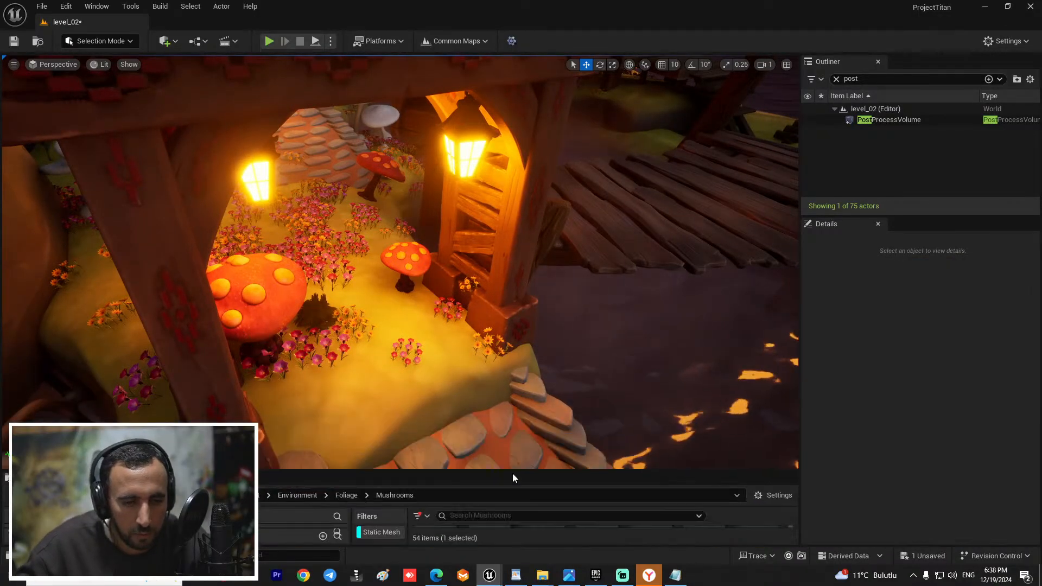
{"action": "left_click_drag", "start_coordinate": [518, 472], "coordinate": [523, 313]}
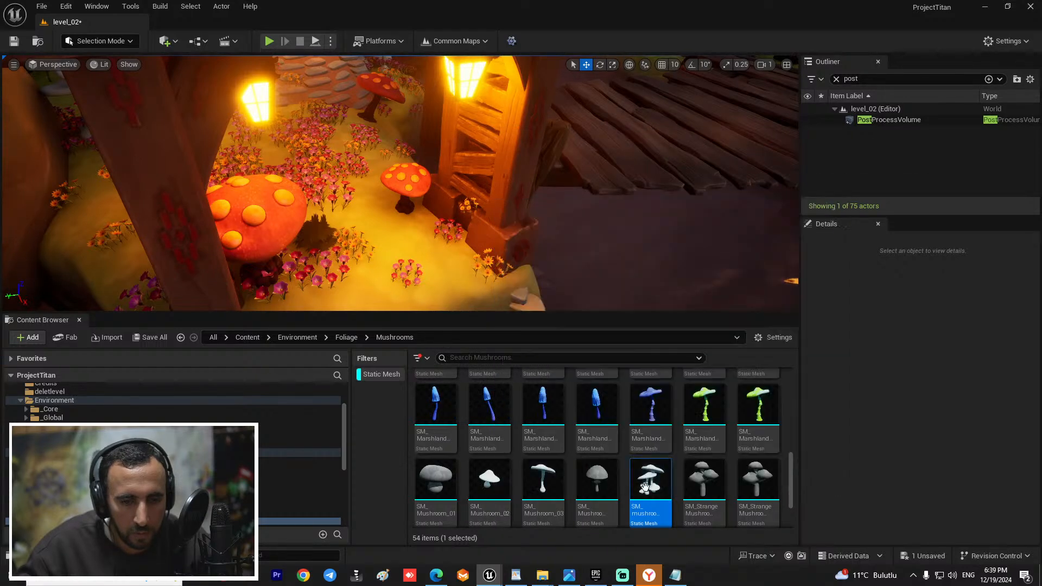
{"action": "left_click", "coordinate": [489, 415]}
{"action": "left_click_drag", "start_coordinate": [415, 221], "coordinate": [433, 214]}
Step: Tilt the thin blue mushroom to a rotation of about -22°, -51° and 17°
{"action": "mouse_move", "coordinate": [423, 214]}
{"action": "right_mouse_down"}
{"action": "mouse_move", "coordinate": [441, 237]}
{"action": "mouse_move", "coordinate": [423, 214]}
{"action": "right_mouse_up"}
{"action": "key", "text": "e"}
{"action": "left_click_drag", "start_coordinate": [423, 214], "coordinate": [434, 249]}
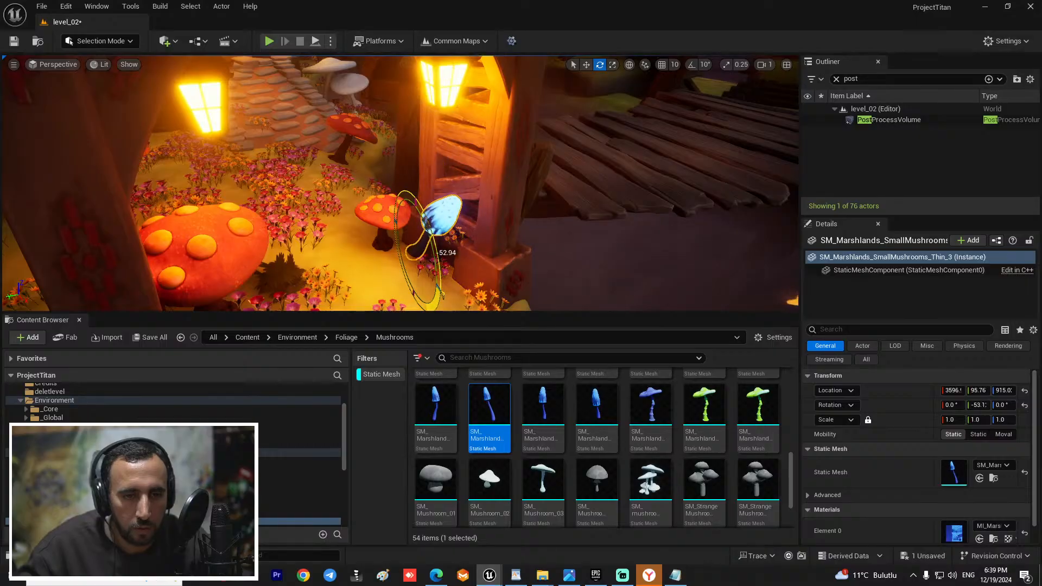
{"action": "left_click_drag", "start_coordinate": [391, 219], "coordinate": [412, 206]}
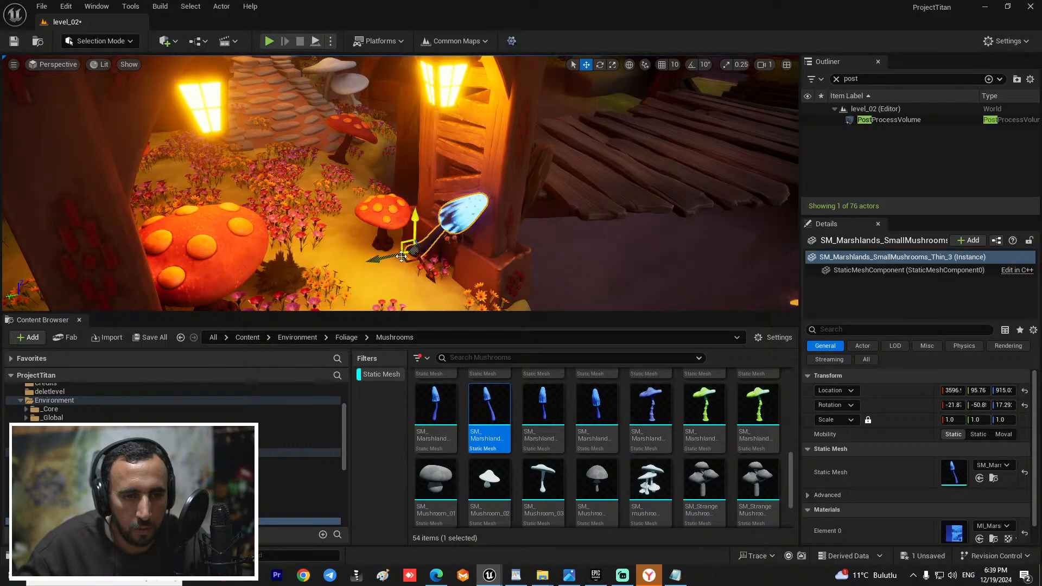
Step: Shift the thin blue mushroom beside the gate's bridge-side post to about Y 126
{"action": "left_click_drag", "start_coordinate": [391, 259], "coordinate": [367, 264]}
{"action": "mouse_move", "coordinate": [482, 298]}
{"action": "right_mouse_down"}
{"action": "mouse_move", "coordinate": [535, 298]}
{"action": "mouse_move", "coordinate": [510, 271]}
{"action": "mouse_move", "coordinate": [482, 298]}
{"action": "right_mouse_up"}
{"action": "left_click_drag", "start_coordinate": [488, 312], "coordinate": [488, 490]}
{"action": "left_click", "coordinate": [489, 363]}
{"action": "right_click_drag", "start_coordinate": [489, 363], "coordinate": [514, 414]}
Step: Duplicate the thin blue mushroom to the opposite thatched hut's front post at about X 4134, Y -2478, Z 877
{"action": "left_click", "coordinate": [288, 331]}
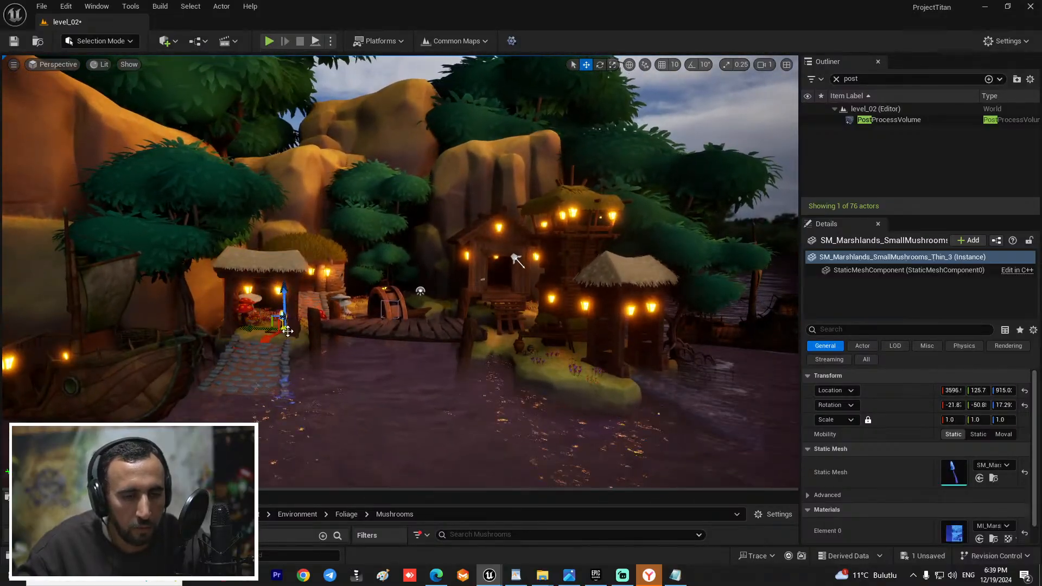
{"action": "left_click_drag", "start_coordinate": [254, 329], "coordinate": [568, 391], "text": "alt"}
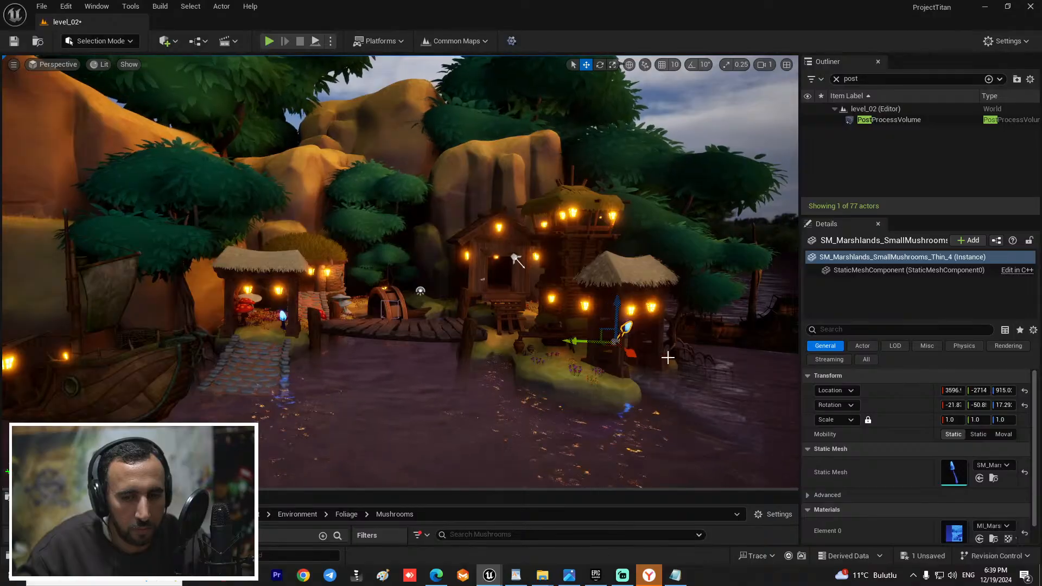
{"action": "right_click_drag", "start_coordinate": [643, 350], "coordinate": [661, 334]}
{"action": "key", "text": "f"}
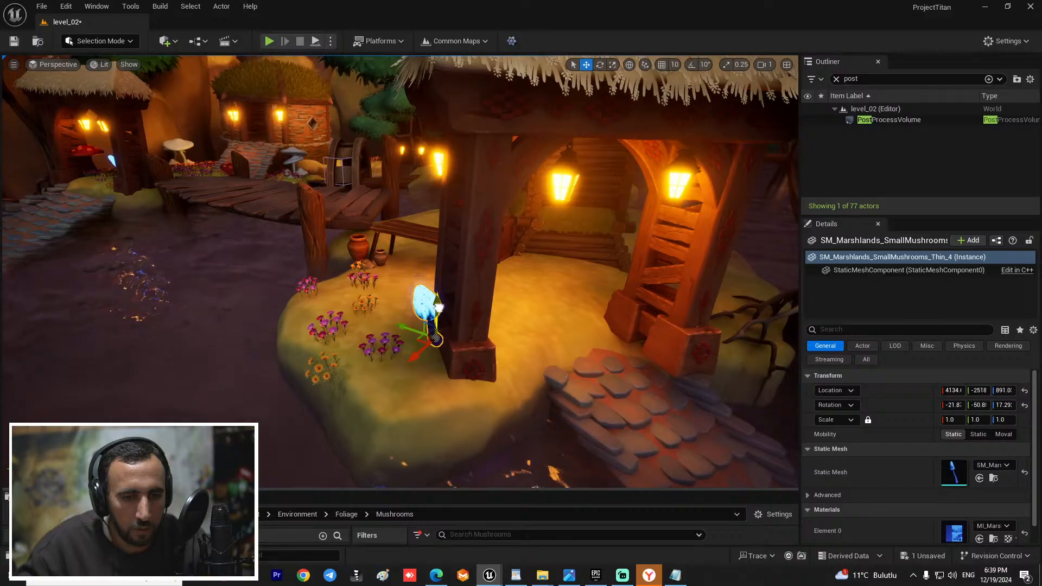
{"action": "left_click_drag", "start_coordinate": [439, 307], "coordinate": [439, 319]}
{"action": "right_click_drag", "start_coordinate": [438, 319], "coordinate": [462, 395]}
{"action": "key", "text": "f"}
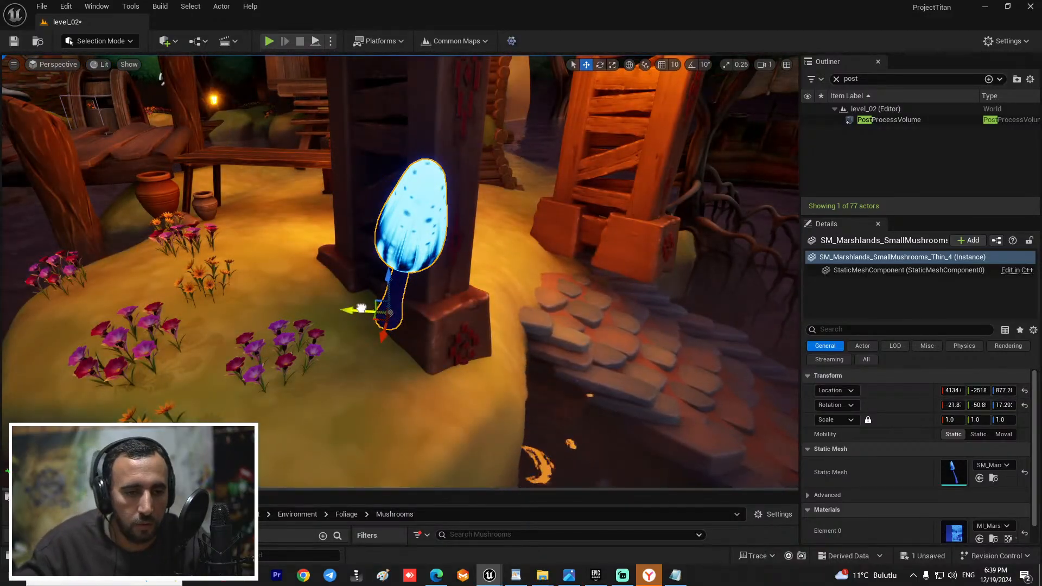
{"action": "left_click_drag", "start_coordinate": [360, 308], "coordinate": [321, 304]}
{"action": "right_click_drag", "start_coordinate": [320, 304], "coordinate": [263, 296]}
Step: Inspect the riverside scene from a distance and save level_02 with the new mushrooms
{"action": "key", "text": "ctrl+space"}
{"action": "right_click_drag", "start_coordinate": [609, 360], "coordinate": [579, 326]}
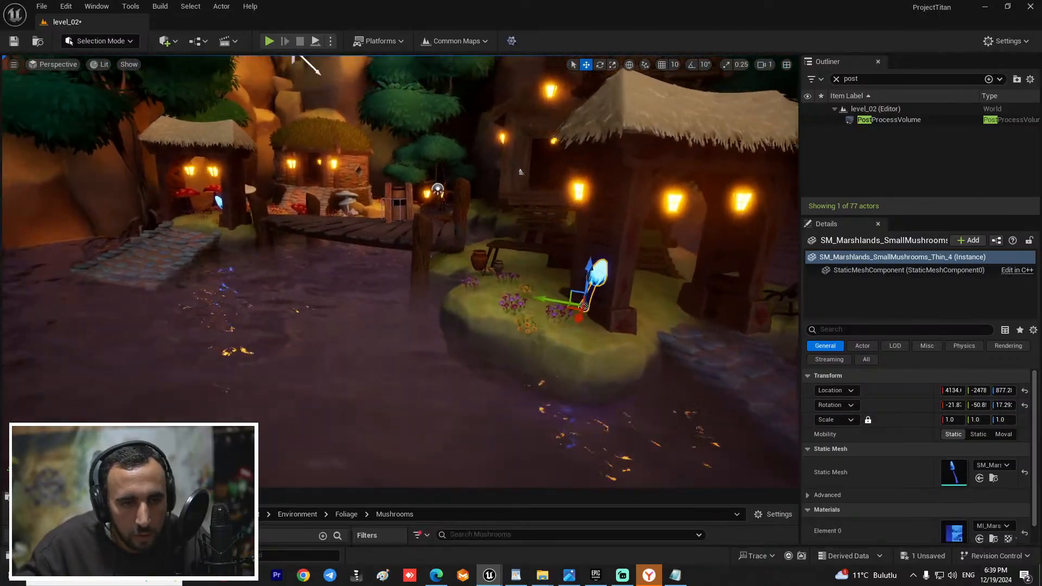
{"action": "mouse_move", "coordinate": [413, 310]}
{"action": "right_mouse_down"}
{"action": "mouse_move", "coordinate": [414, 358]}
{"action": "mouse_move", "coordinate": [421, 294]}
{"action": "mouse_move", "coordinate": [414, 310]}
{"action": "right_mouse_up"}
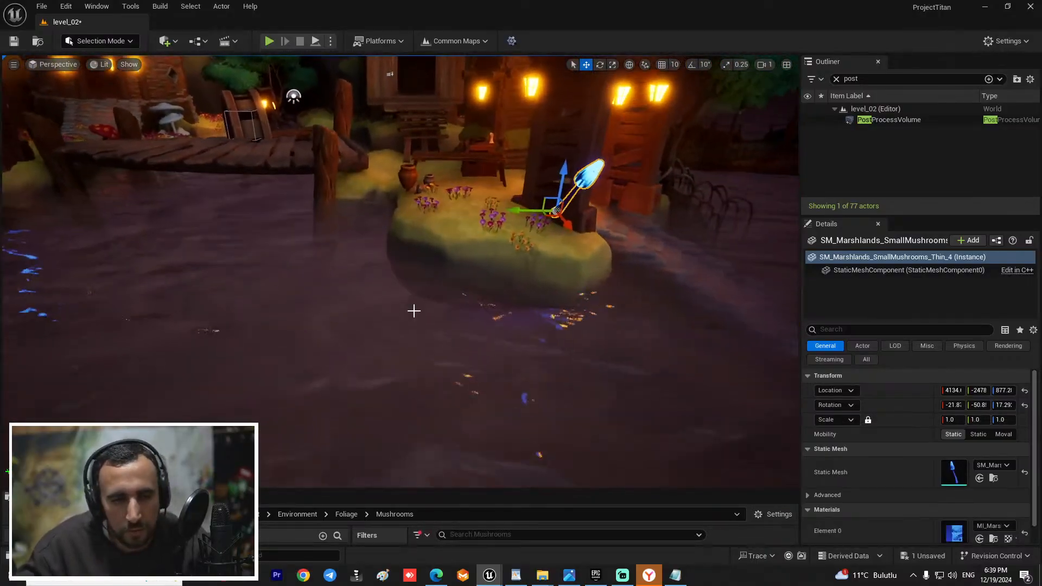
{"action": "mouse_move", "coordinate": [529, 269]}
{"action": "right_mouse_down"}
{"action": "mouse_move", "coordinate": [470, 256]}
{"action": "mouse_move", "coordinate": [488, 217]}
{"action": "mouse_move", "coordinate": [529, 270]}
{"action": "right_mouse_up"}
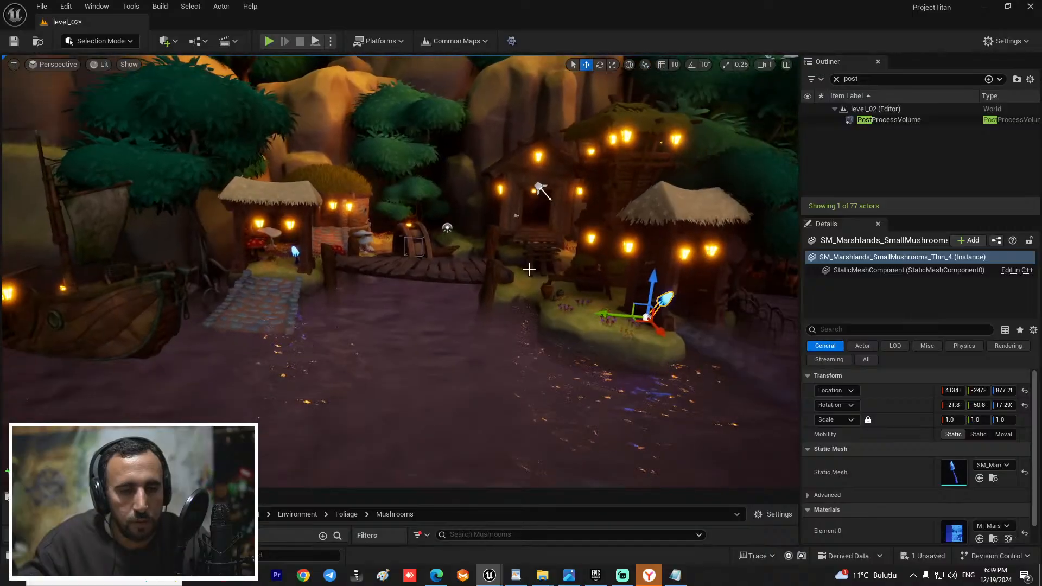
{"action": "right_click_drag", "start_coordinate": [521, 326], "coordinate": [557, 290]}
{"action": "key", "text": "s"}
{"action": "key", "text": "w"}
{"action": "key", "text": "ctrl+s"}
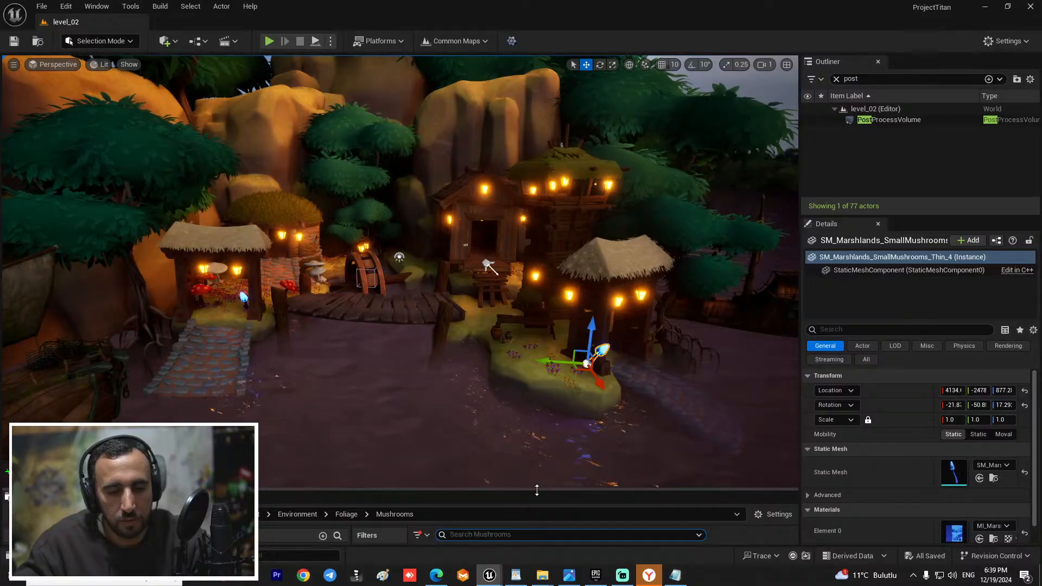
Step: Search the entire Content folder's static meshes for "rock"
{"action": "left_click_drag", "start_coordinate": [537, 490], "coordinate": [537, 279]}
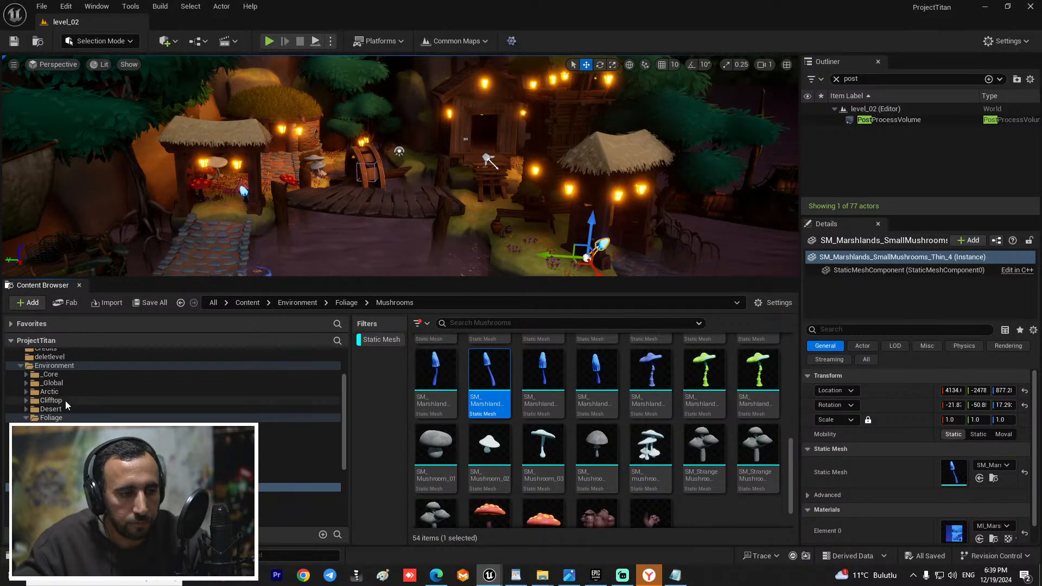
{"action": "scroll", "coordinate": [66, 403], "scroll_direction": "up", "scroll_amount": 3}
{"action": "left_click", "coordinate": [56, 361]}
{"action": "left_click", "coordinate": [476, 323]}
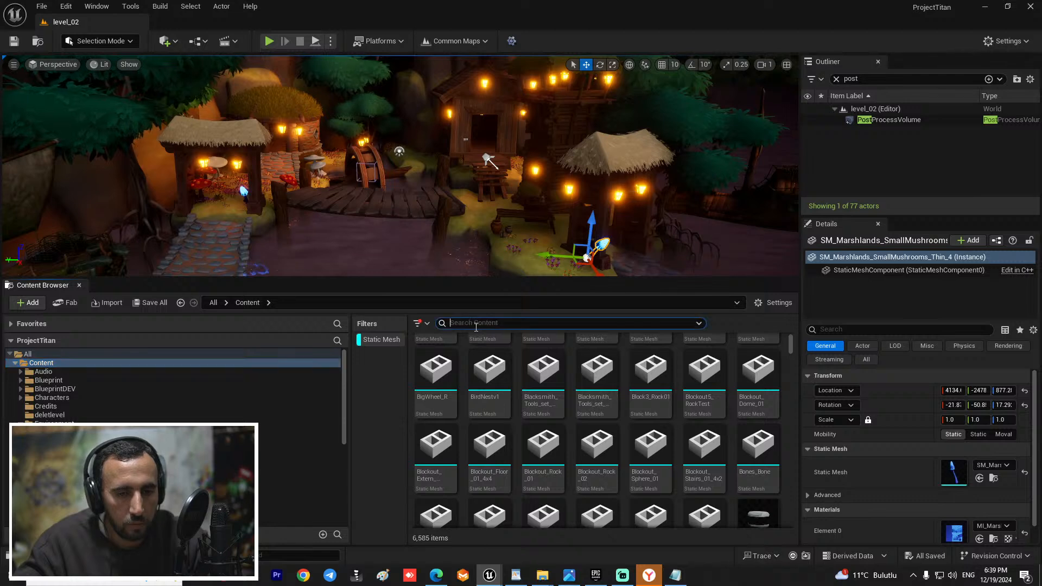
{"action": "type", "text": "rock"}
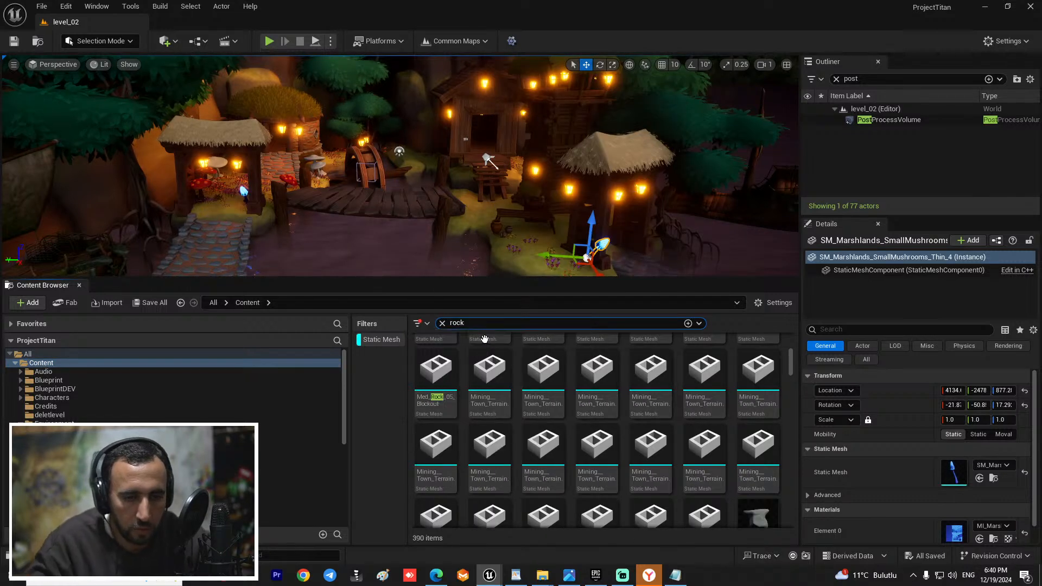
Step: Place PointedVerticalRock_desert on the thatched hut's islet, with a copy at about X 4039, Y -1937, Z 818, and save the level
{"action": "scroll", "coordinate": [722, 463], "scroll_direction": "down", "scroll_amount": 2}
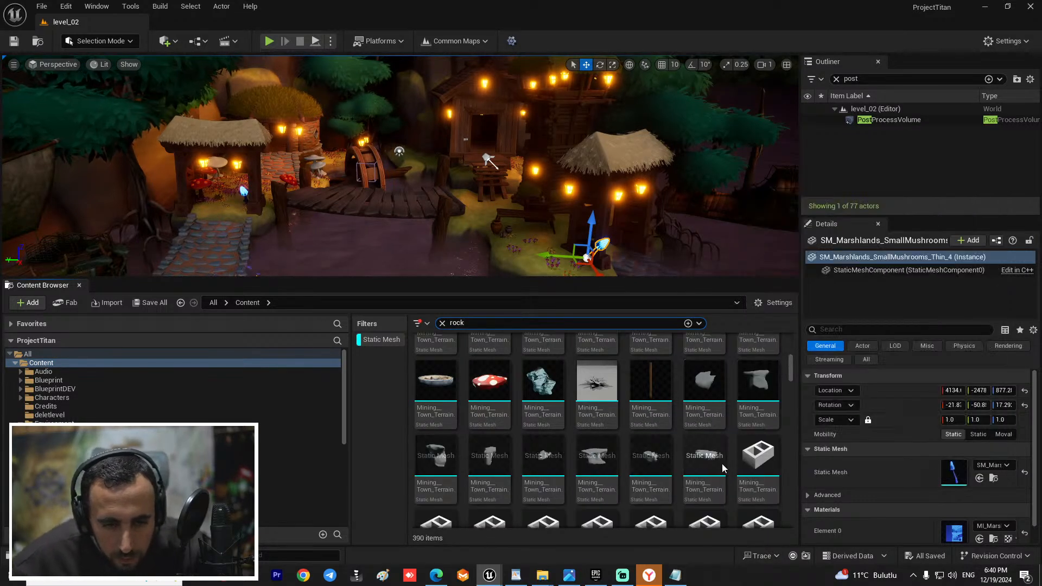
{"action": "scroll", "coordinate": [861, 513], "scroll_direction": "down", "scroll_amount": 1}
{"action": "scroll", "coordinate": [624, 405], "scroll_direction": "down", "scroll_amount": 3}
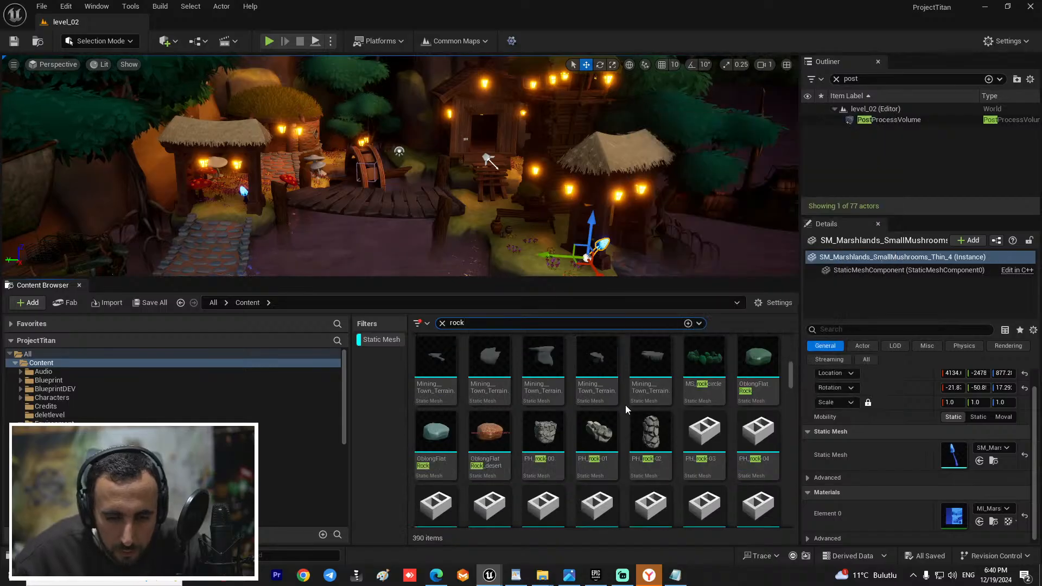
{"action": "scroll", "coordinate": [695, 423], "scroll_direction": "down", "scroll_amount": 2}
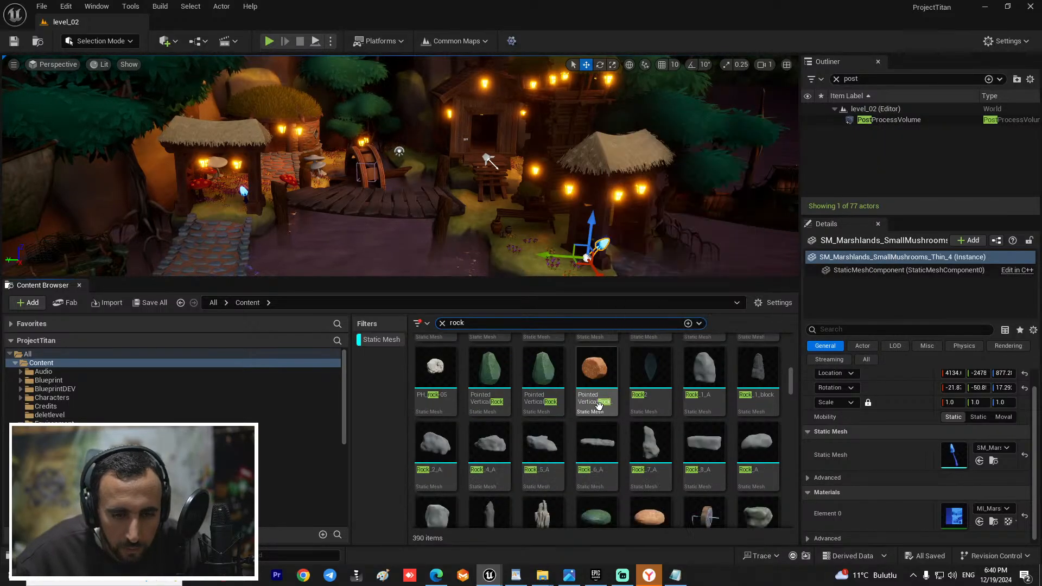
{"action": "left_click_drag", "start_coordinate": [596, 374], "coordinate": [516, 254]}
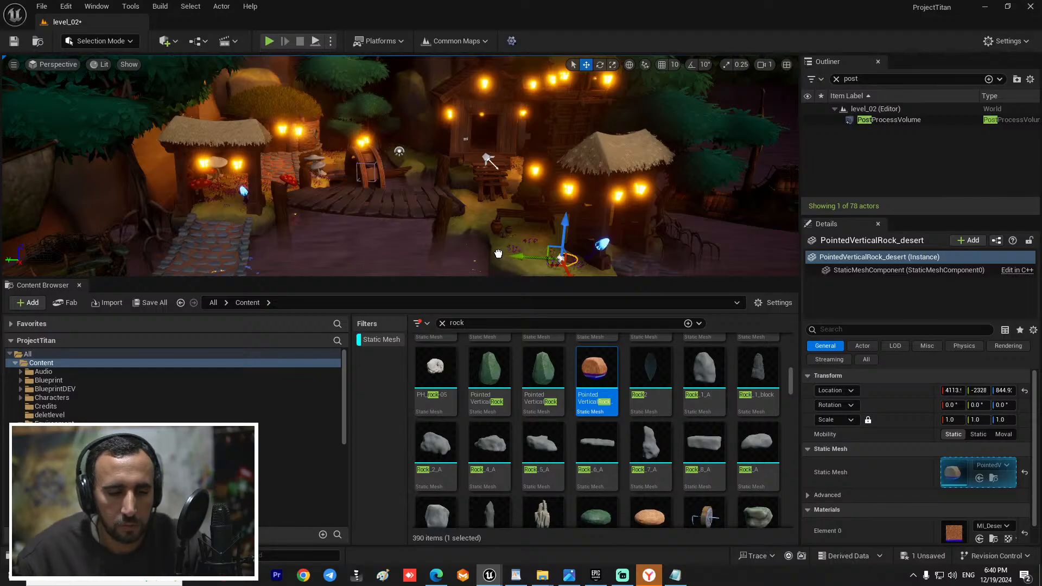
{"action": "left_click_drag", "start_coordinate": [498, 255], "coordinate": [498, 254]}
{"action": "key", "text": "ctrl+s"}
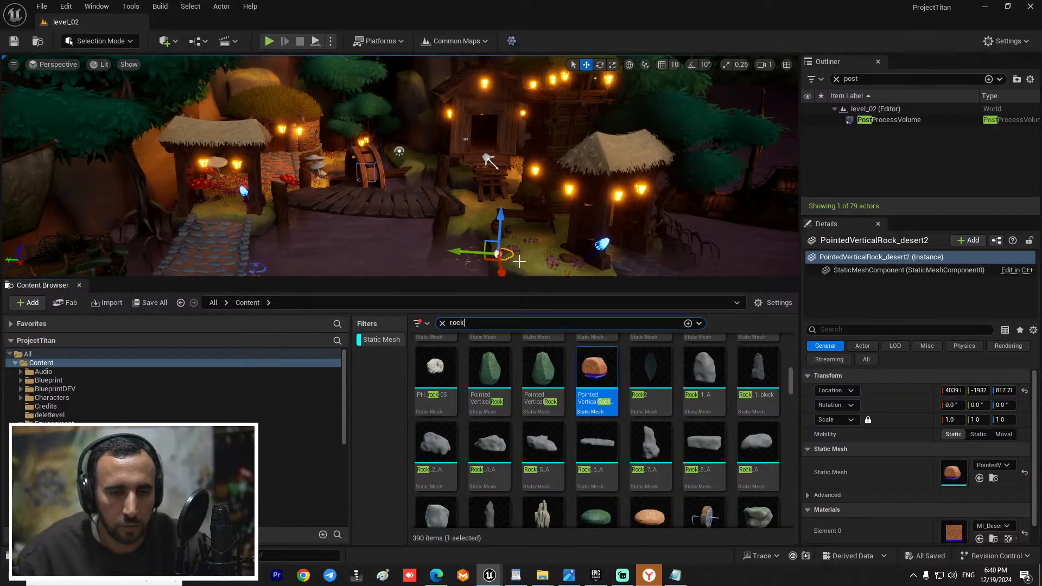
Step: Enlarge the rock copy at the islet's edge to a scale of about 2.82 and tilt it about -48° around X
{"action": "left_click_drag", "start_coordinate": [560, 278], "coordinate": [560, 528]}
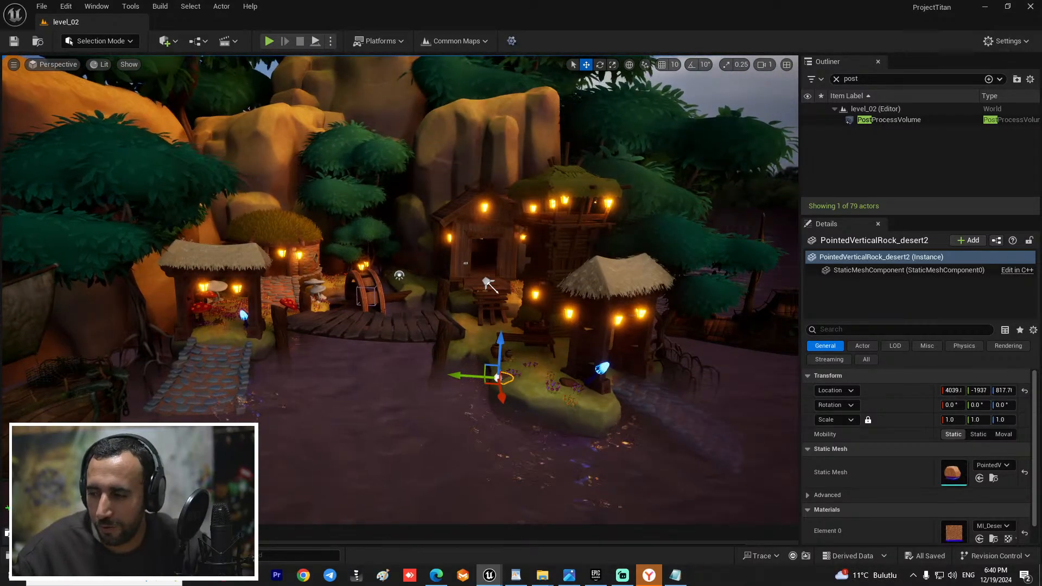
{"action": "right_click_drag", "start_coordinate": [633, 295], "coordinate": [632, 335]}
{"action": "key", "text": "r"}
{"action": "left_click_drag", "start_coordinate": [471, 265], "coordinate": [529, 235]}
{"action": "right_click_drag", "start_coordinate": [529, 235], "coordinate": [589, 235]}
{"action": "key", "text": "f"}
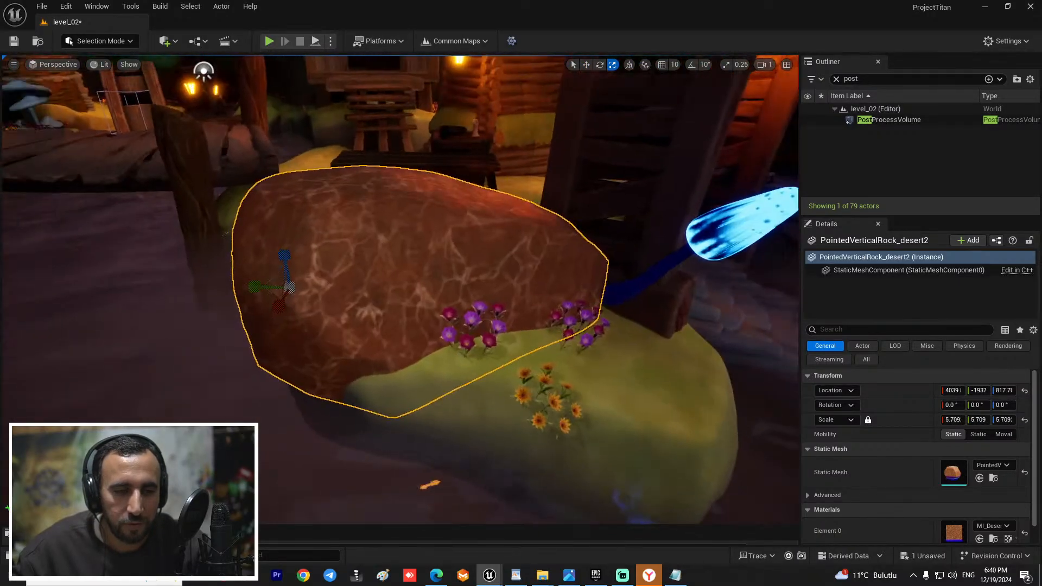
{"action": "mouse_move", "coordinate": [491, 278]}
{"action": "right_mouse_down"}
{"action": "mouse_move", "coordinate": [490, 293]}
{"action": "mouse_move", "coordinate": [462, 260]}
{"action": "mouse_move", "coordinate": [491, 277]}
{"action": "right_mouse_up"}
{"action": "scroll", "coordinate": [491, 278], "scroll_direction": "down", "scroll_amount": 1}
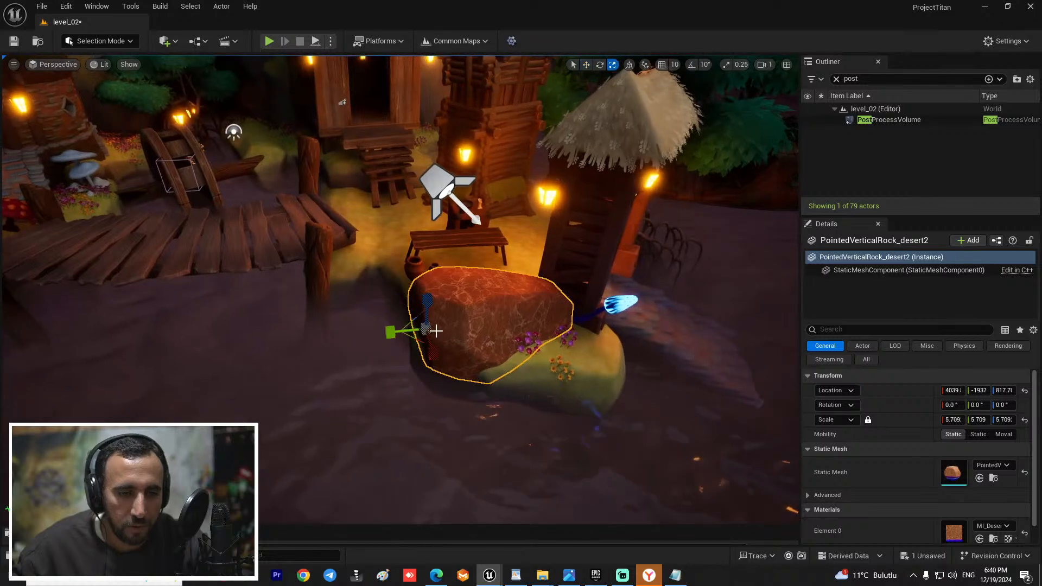
{"action": "key", "text": "e"}
{"action": "left_click_drag", "start_coordinate": [396, 298], "coordinate": [490, 316]}
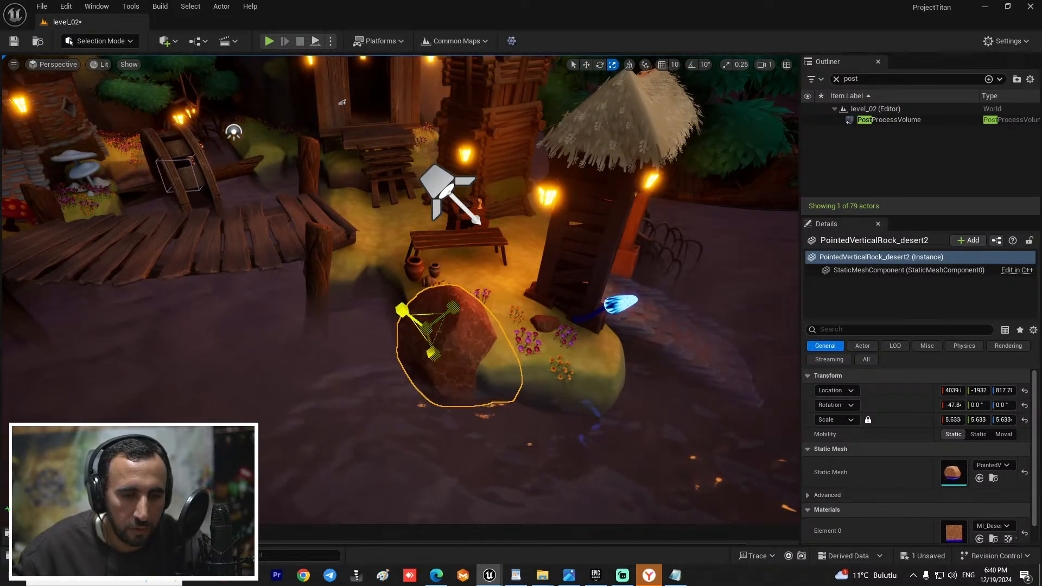
Step: Move the enlarged rock to the bank below the clay pots, at about X 3744, Y -1832, Z 770
{"action": "key", "text": "w"}
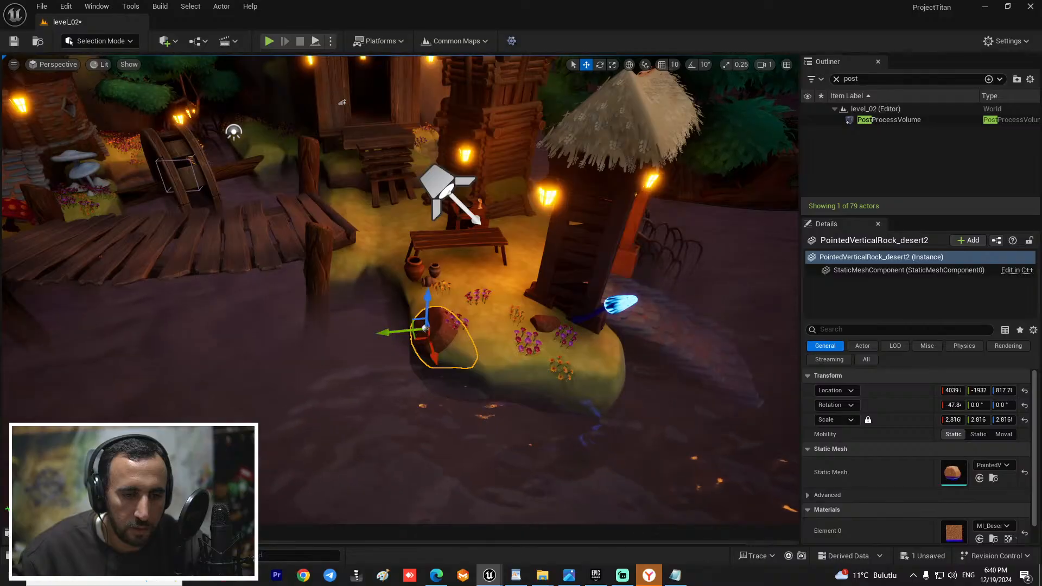
{"action": "right_click_drag", "start_coordinate": [446, 342], "coordinate": [403, 342]}
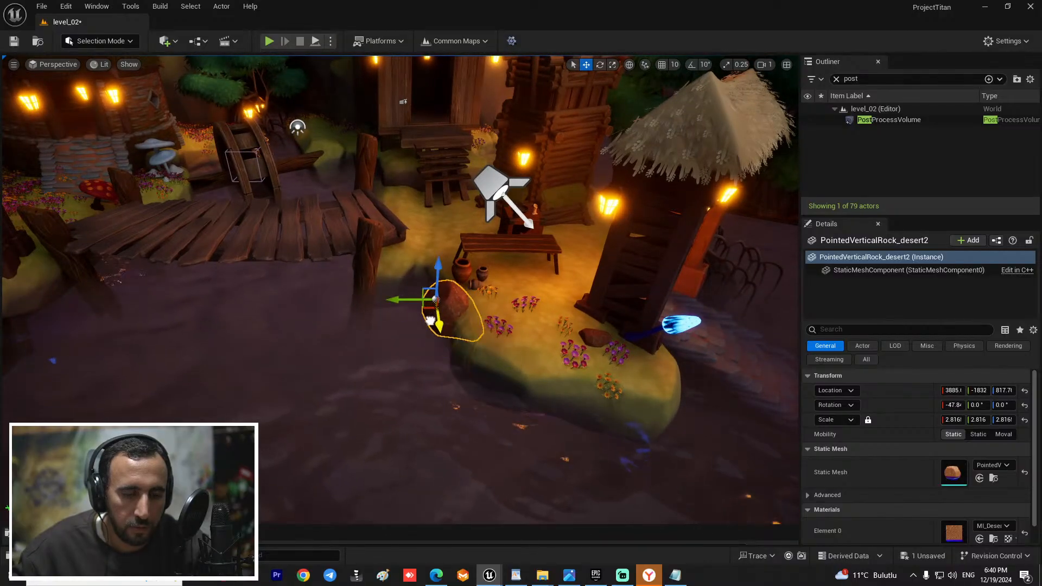
{"action": "key", "text": "f"}
{"action": "right_click_drag", "start_coordinate": [439, 314], "coordinate": [395, 271]}
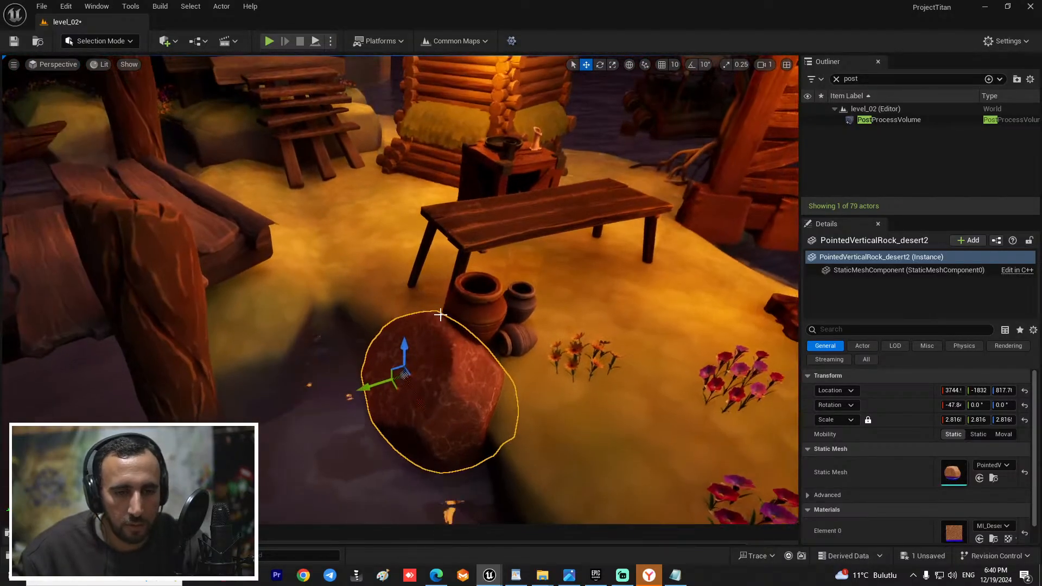
{"action": "left_click_drag", "start_coordinate": [403, 366], "coordinate": [403, 376]}
{"action": "scroll", "coordinate": [500, 428], "scroll_direction": "down", "scroll_amount": 6}
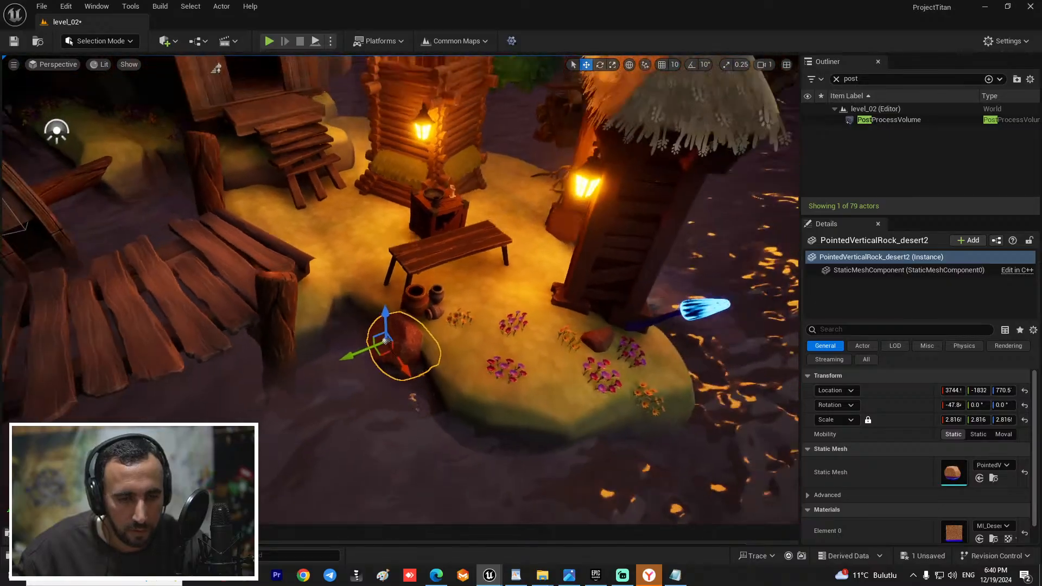
Step: Duplicate the bank rock to about X 3897, Y -1950, Z 770, rotating the copy to about -115° around X
{"action": "key", "text": "f"}
{"action": "left_click_drag", "start_coordinate": [500, 429], "coordinate": [521, 419], "text": "alt"}
{"action": "scroll", "coordinate": [522, 420], "scroll_direction": "down", "scroll_amount": 4}
{"action": "right_click", "coordinate": [520, 419]}
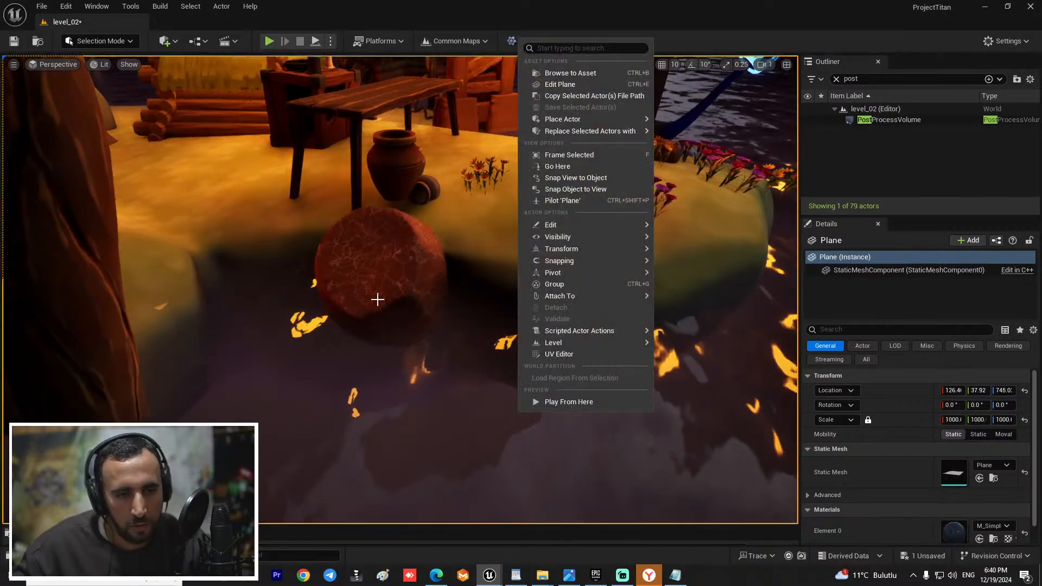
{"action": "left_click", "coordinate": [388, 278]}
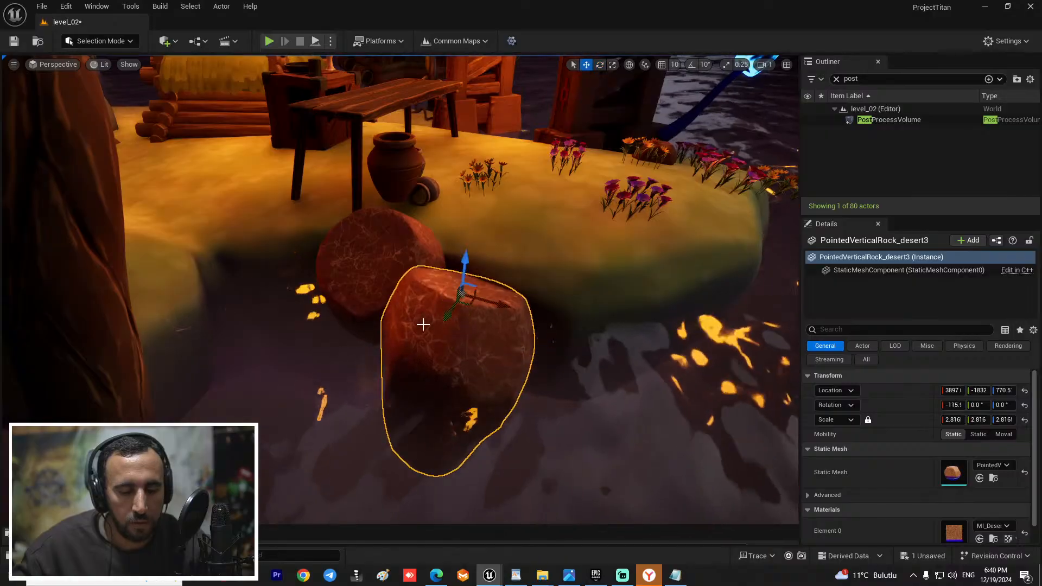
{"action": "right_click_drag", "start_coordinate": [438, 321], "coordinate": [491, 321]}
{"action": "left_click_drag", "start_coordinate": [392, 321], "coordinate": [430, 279]}
{"action": "scroll", "coordinate": [439, 244], "scroll_direction": "down", "scroll_amount": 5}
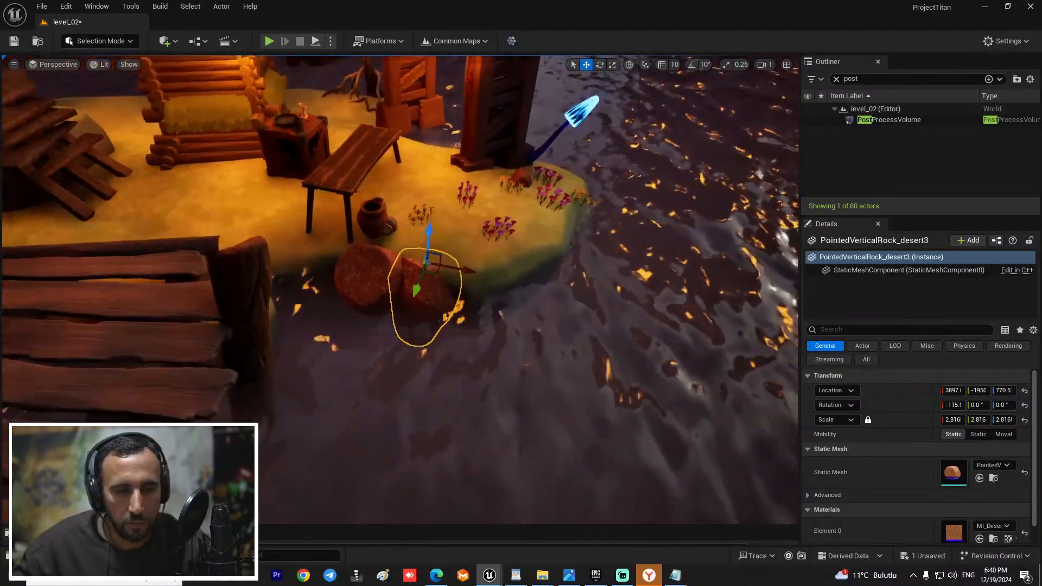
Step: Add a third bank rock at about X 4073, Y -1908, Z 800, rotated to about -104°, -5°, 78°
{"action": "right_click_drag", "start_coordinate": [440, 244], "coordinate": [478, 266]}
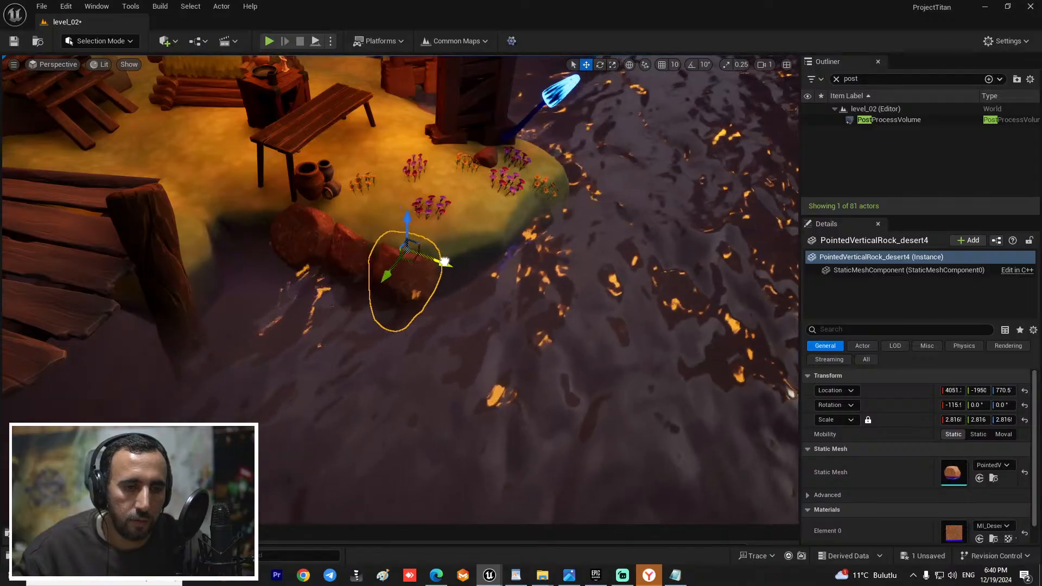
{"action": "left_click_drag", "start_coordinate": [398, 204], "coordinate": [399, 202]}
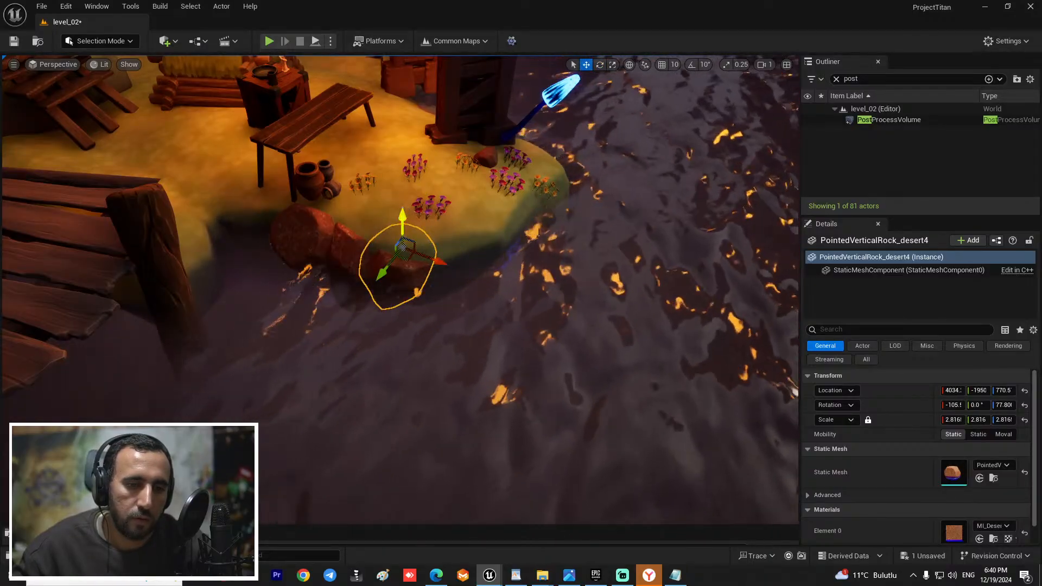
{"action": "left_click_drag", "start_coordinate": [381, 268], "coordinate": [382, 280]}
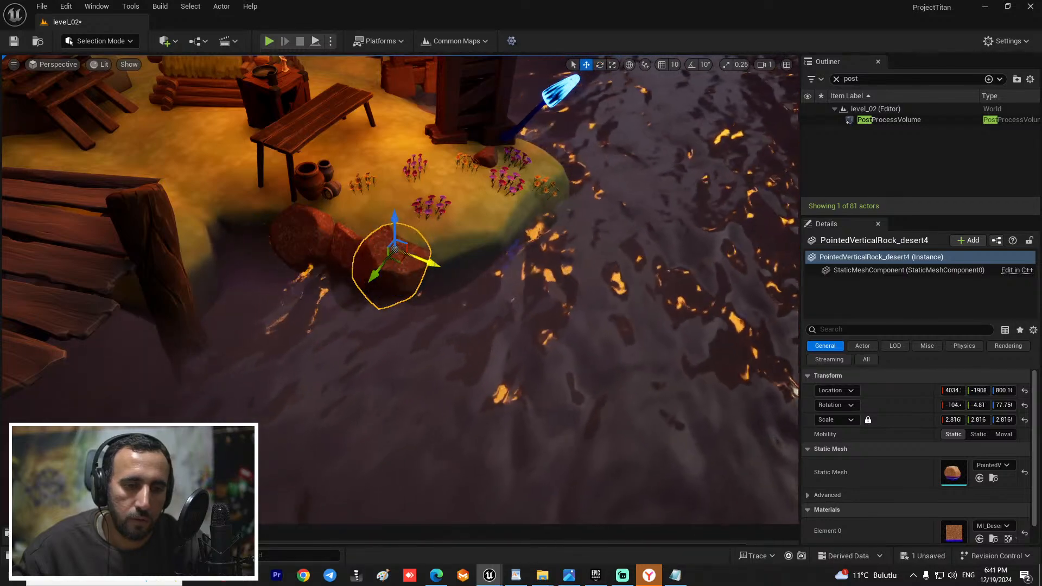
{"action": "left_click_drag", "start_coordinate": [445, 269], "coordinate": [443, 269]}
{"action": "mouse_move", "coordinate": [521, 304]}
{"action": "left_mouse_down", "text": "alt"}
{"action": "mouse_move", "coordinate": [467, 293]}
{"action": "mouse_move", "coordinate": [510, 266]}
{"action": "mouse_move", "coordinate": [510, 298]}
{"action": "left_mouse_up", "text": "alt"}
{"action": "scroll", "coordinate": [521, 305], "scroll_direction": "up", "scroll_amount": 6}
{"action": "scroll", "coordinate": [521, 304], "scroll_direction": "down", "scroll_amount": 5}
Step: Duplicate the third rock farther along the bank to about X 4165, Y -2129, Z 626, rotated to about -269°, 36°, -71°
{"action": "right_click_drag", "start_coordinate": [409, 354], "coordinate": [409, 304]}
{"action": "left_click_drag", "start_coordinate": [411, 344], "coordinate": [416, 346], "text": "alt"}
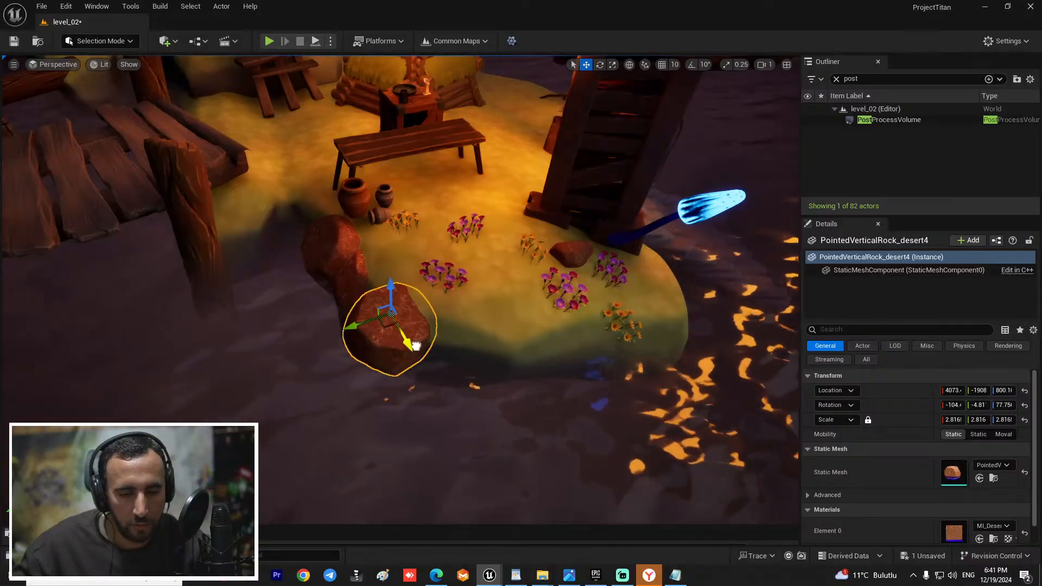
{"action": "left_click_drag", "start_coordinate": [455, 299], "coordinate": [449, 350]}
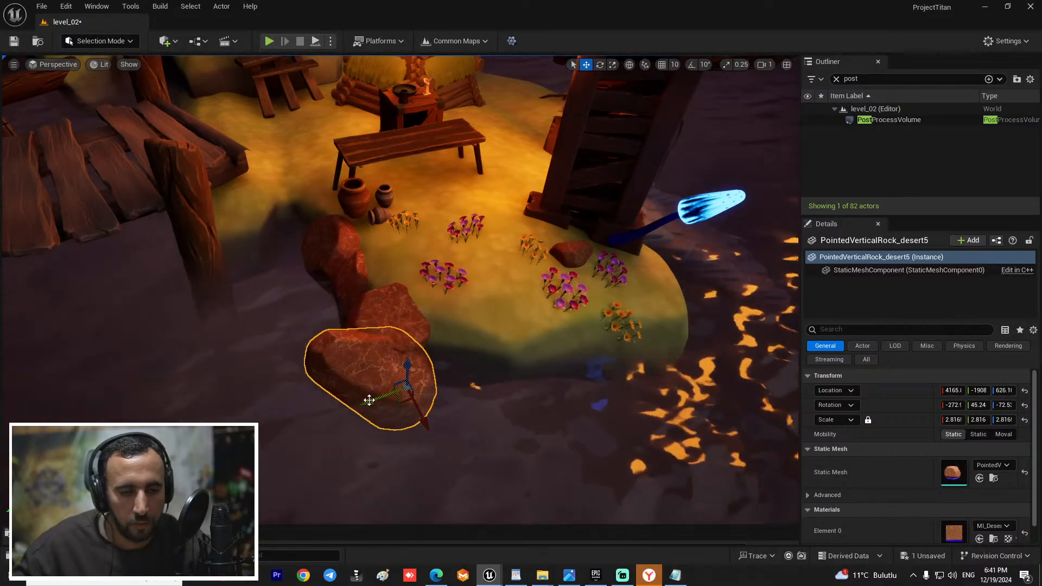
{"action": "right_click_drag", "start_coordinate": [411, 329], "coordinate": [424, 345]}
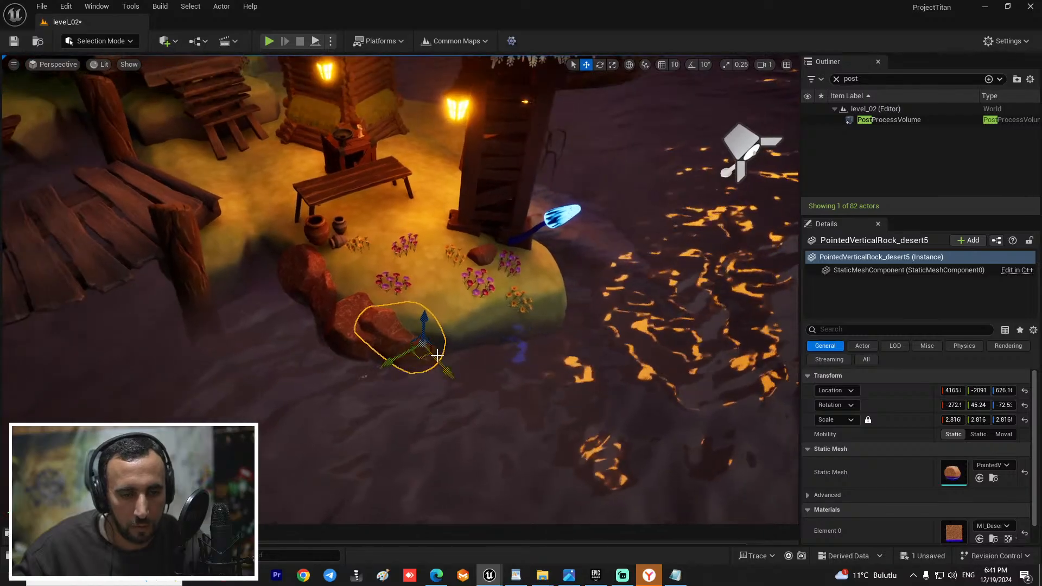
{"action": "key", "text": "e"}
{"action": "left_click_drag", "start_coordinate": [401, 311], "coordinate": [429, 298]}
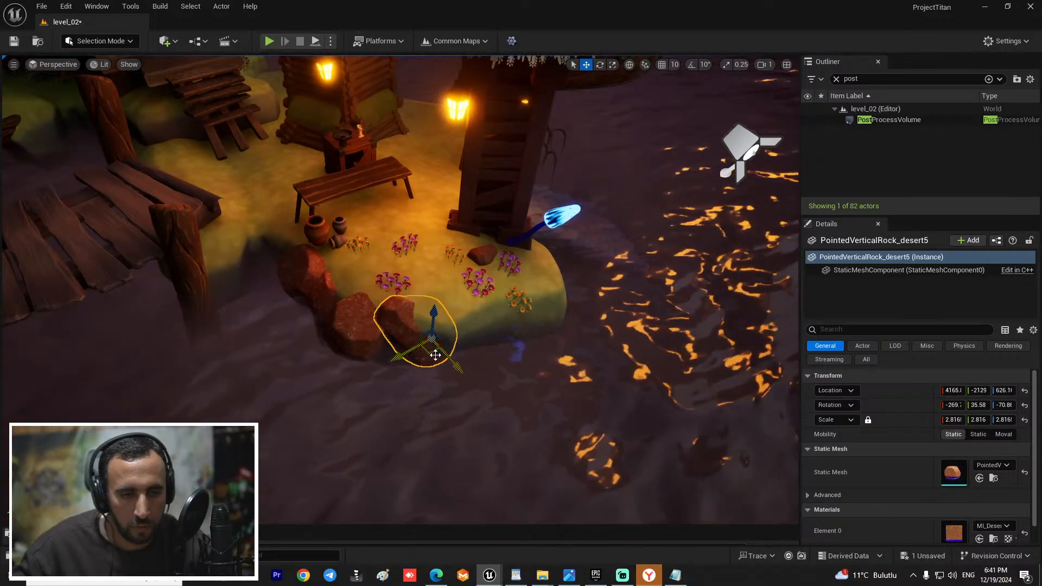
Step: Duplicate the last bank rock to about X 4270, Y -2182, Z 576, rotated to about -278°, 10°, -74° and scaled to 3.18
{"action": "key", "text": "e"}
{"action": "key", "text": "w"}
{"action": "left_click_drag", "start_coordinate": [452, 365], "coordinate": [459, 374]}
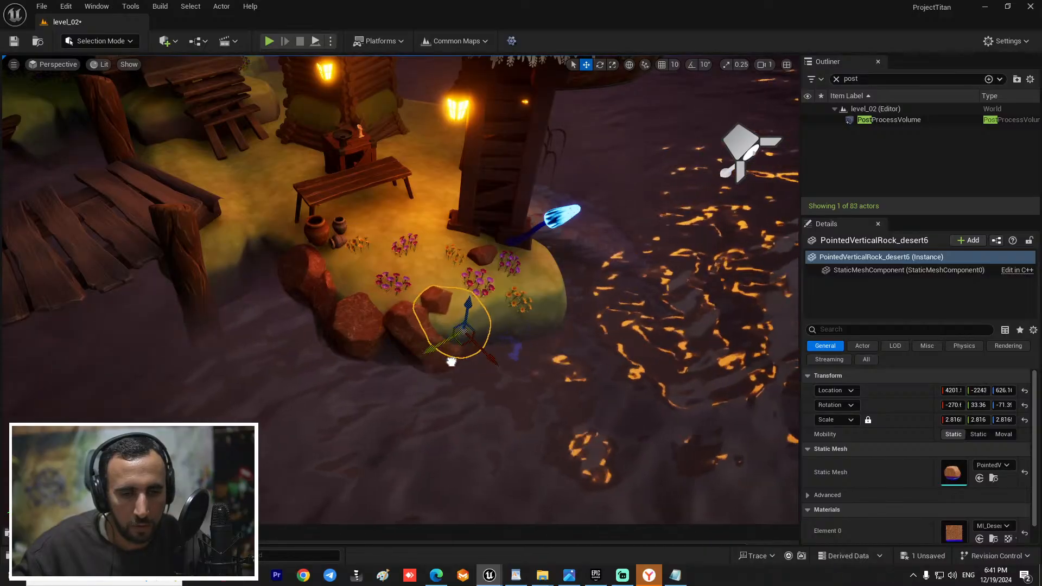
{"action": "key", "text": "e"}
{"action": "left_click_drag", "start_coordinate": [479, 283], "coordinate": [465, 317]}
{"action": "key", "text": "w"}
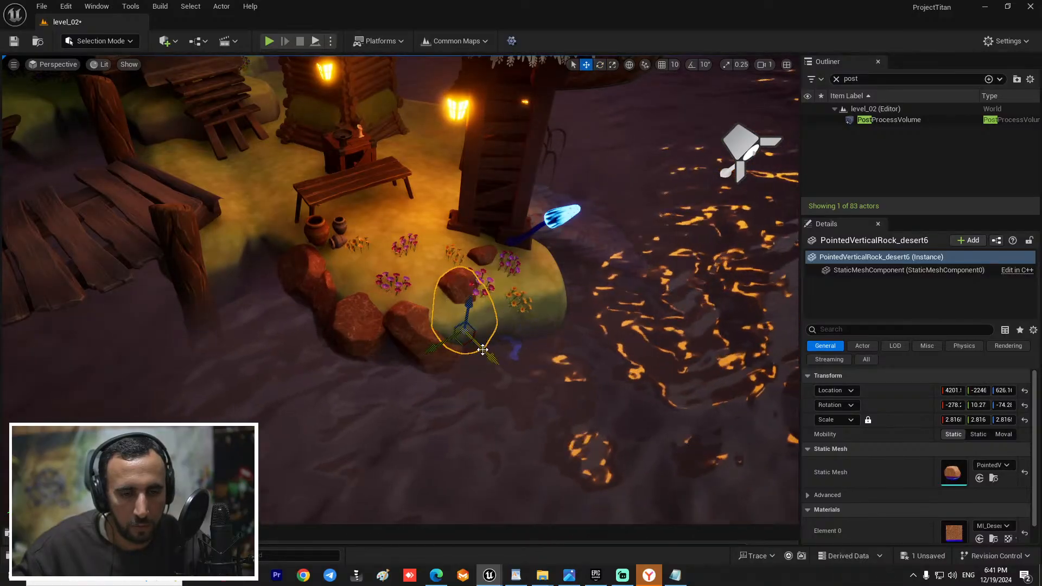
{"action": "key", "text": "r"}
{"action": "left_click_drag", "start_coordinate": [504, 377], "coordinate": [494, 352]}
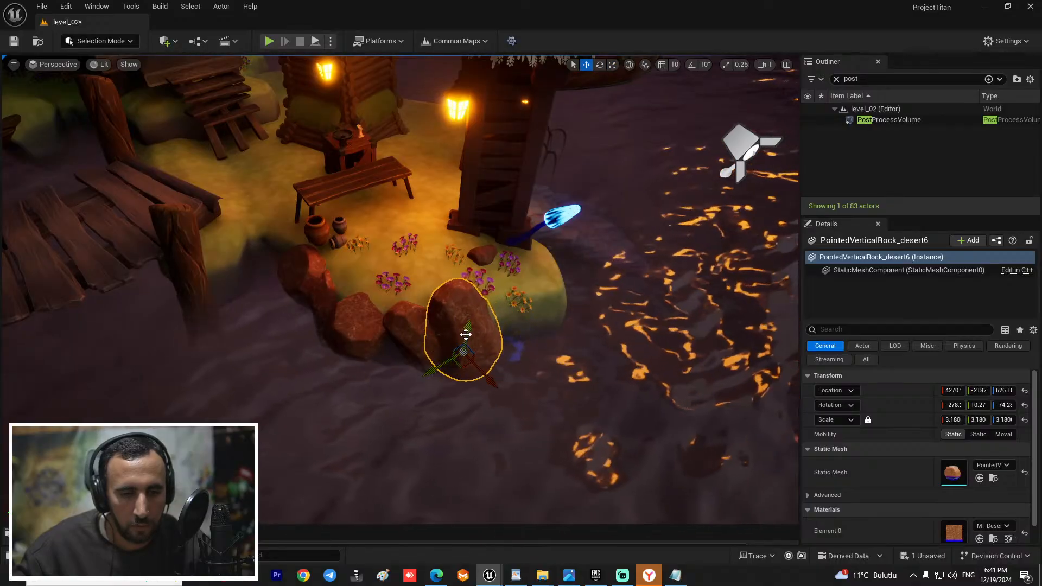
{"action": "mouse_move", "coordinate": [442, 351]}
{"action": "right_mouse_down"}
{"action": "mouse_move", "coordinate": [483, 353]}
{"action": "mouse_move", "coordinate": [442, 351]}
{"action": "right_mouse_up"}
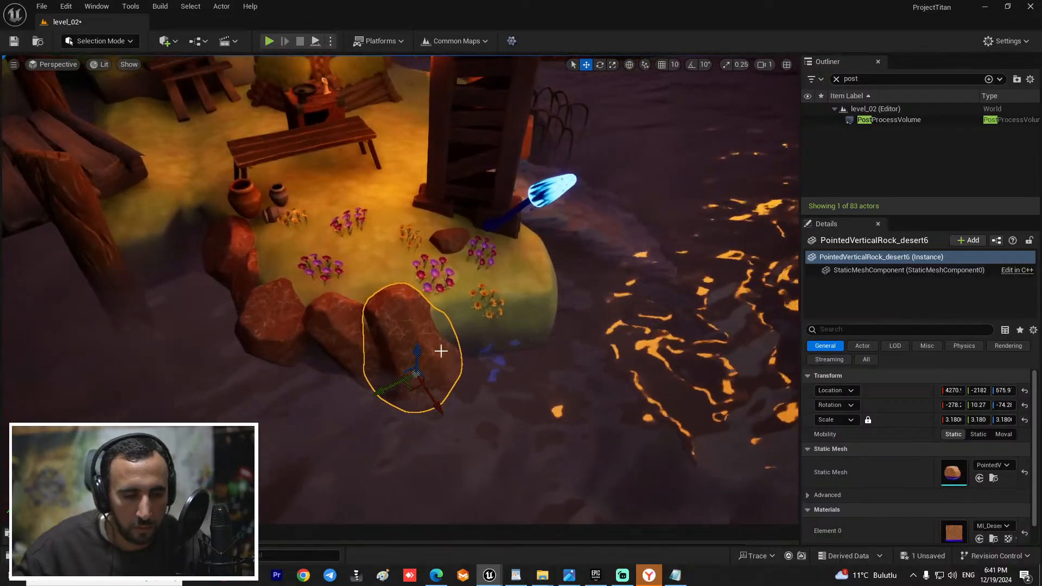
Step: Duplicate the enlarged rock to about X 4270, Y -2226, Z 750, with the copy rotated to about -367°, -74°, -3°
{"action": "left_click_drag", "start_coordinate": [387, 385], "coordinate": [466, 384], "text": "alt"}
{"action": "right_click_drag", "start_coordinate": [466, 320], "coordinate": [543, 321]}
{"action": "left_click_drag", "start_coordinate": [333, 353], "coordinate": [391, 288]}
{"action": "key", "text": "w"}
{"action": "left_click_drag", "start_coordinate": [344, 332], "coordinate": [322, 312]}
{"action": "key", "text": "e"}
{"action": "key", "text": "w"}
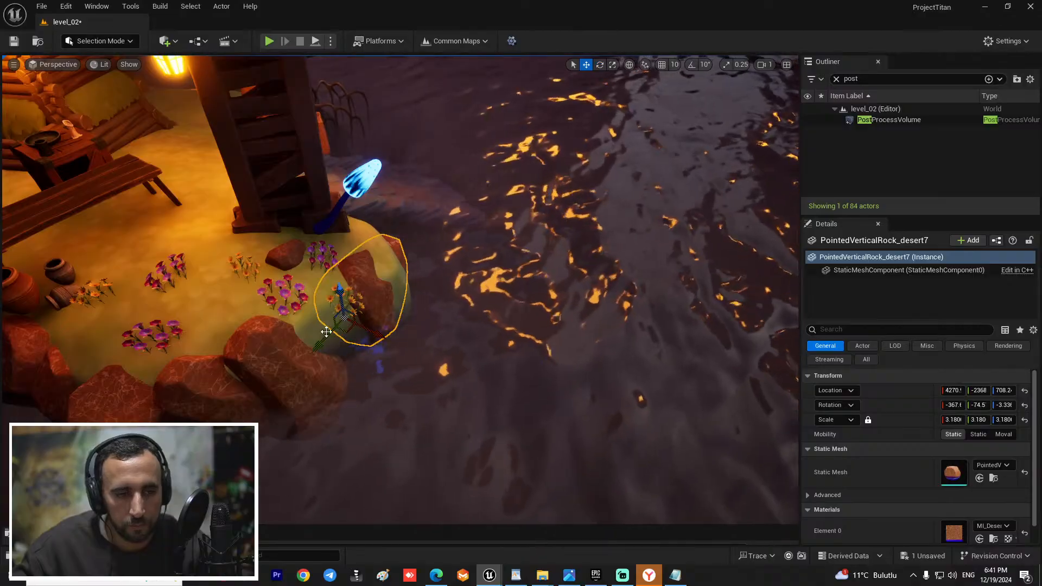
{"action": "left_click_drag", "start_coordinate": [319, 361], "coordinate": [297, 386]}
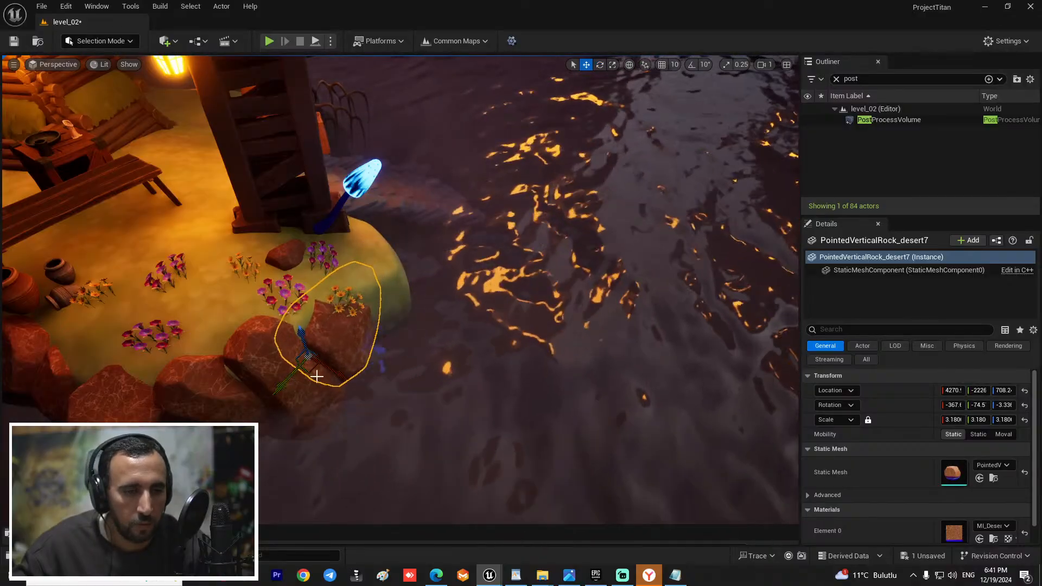
{"action": "left_click_drag", "start_coordinate": [302, 330], "coordinate": [301, 324]}
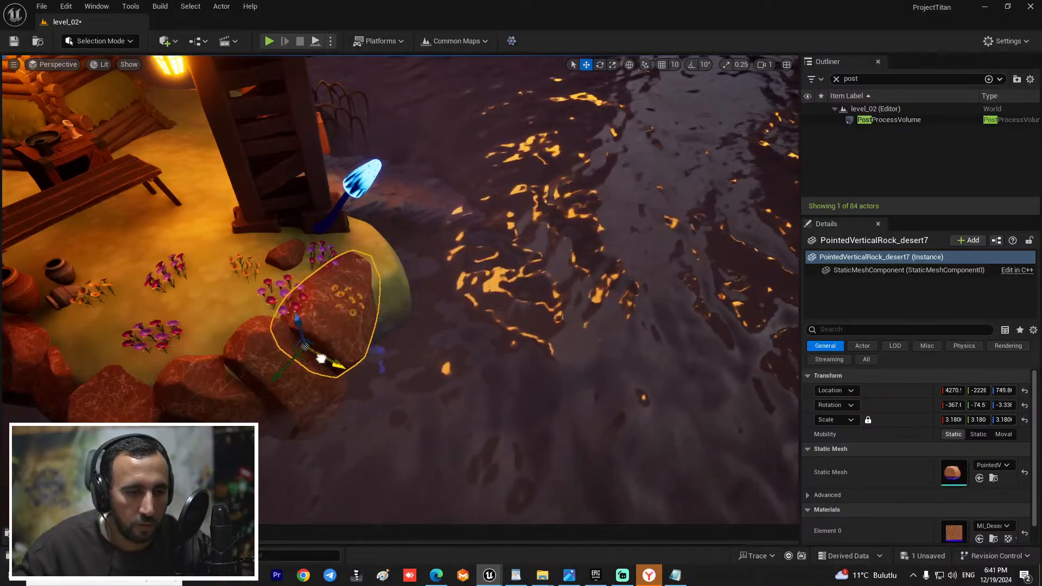
Step: Move the new rock along the bank to about X 4401, Y -2467, Z 774 and rotate it to about -145° around Z
{"action": "right_click_drag", "start_coordinate": [321, 359], "coordinate": [356, 358]}
{"action": "left_click_drag", "start_coordinate": [333, 270], "coordinate": [296, 294]}
{"action": "right_click_drag", "start_coordinate": [296, 293], "coordinate": [403, 379]}
{"action": "key", "text": "e"}
{"action": "left_click_drag", "start_coordinate": [383, 400], "coordinate": [421, 365]}
{"action": "key", "text": "w"}
{"action": "right_click_drag", "start_coordinate": [421, 366], "coordinate": [414, 432]}
{"action": "left_click_drag", "start_coordinate": [384, 375], "coordinate": [383, 363]}
{"action": "right_click_drag", "start_coordinate": [383, 363], "coordinate": [268, 318]}
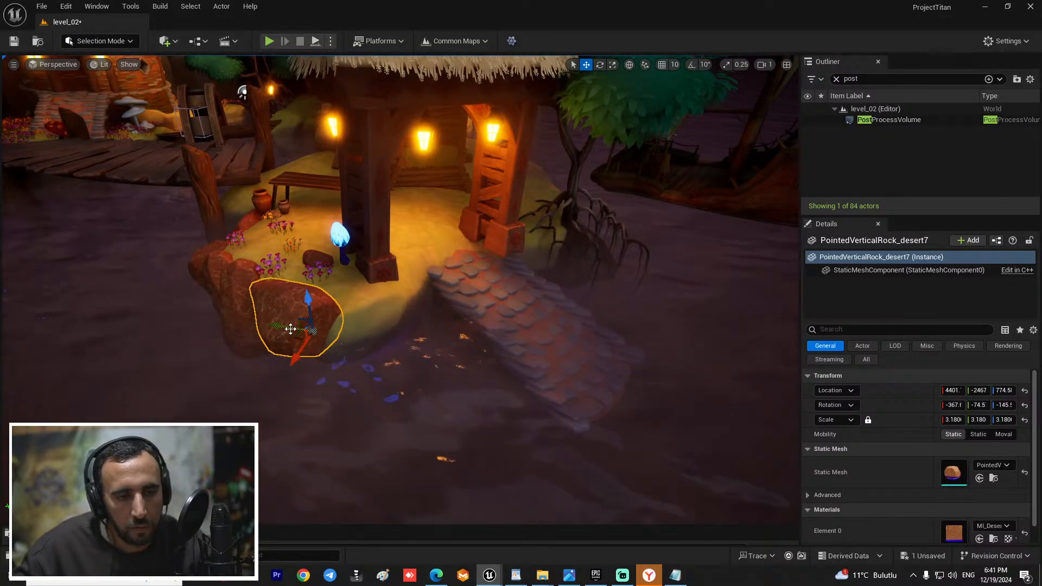
{"action": "left_click_drag", "start_coordinate": [291, 328], "coordinate": [365, 344], "text": "alt"}
{"action": "key", "text": "e"}
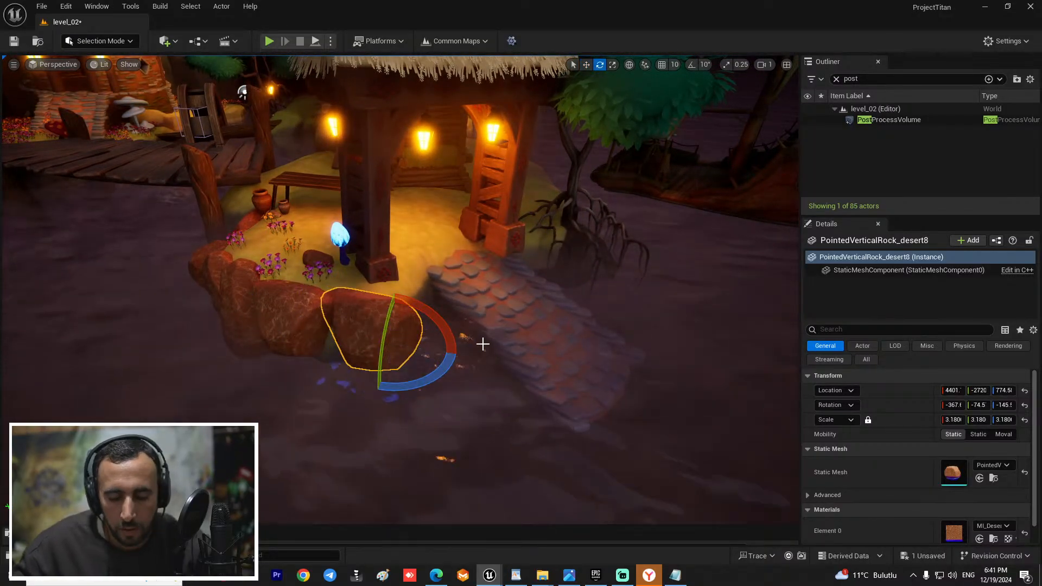
{"action": "key", "text": "Delete"}
Step: Browse the rock static meshes in an enlarged content browser and save level_02
{"action": "key", "text": "ctrl+space"}
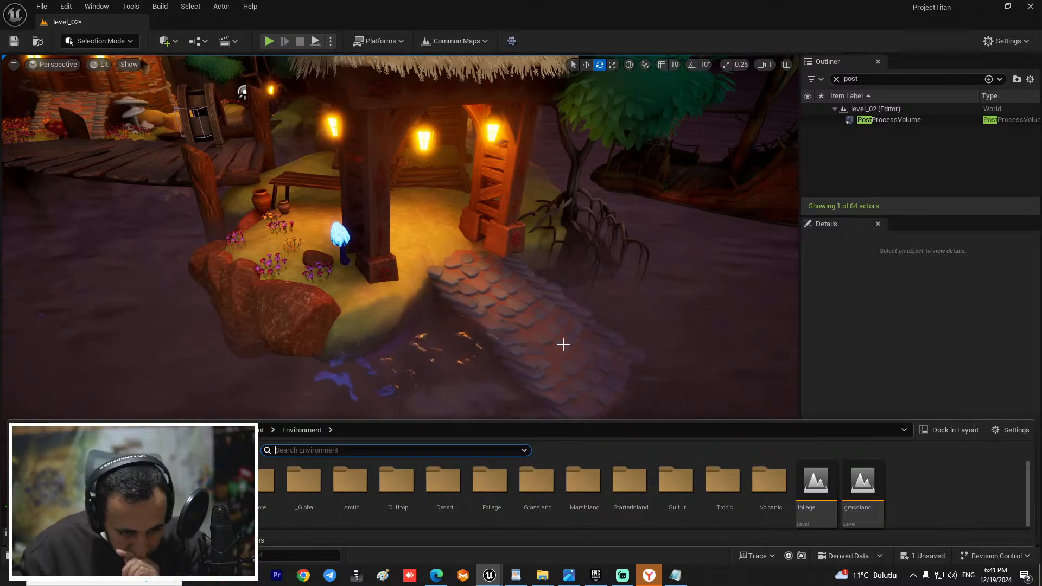
{"action": "left_click", "coordinate": [549, 360]}
{"action": "left_click_drag", "start_coordinate": [446, 524], "coordinate": [445, 332]}
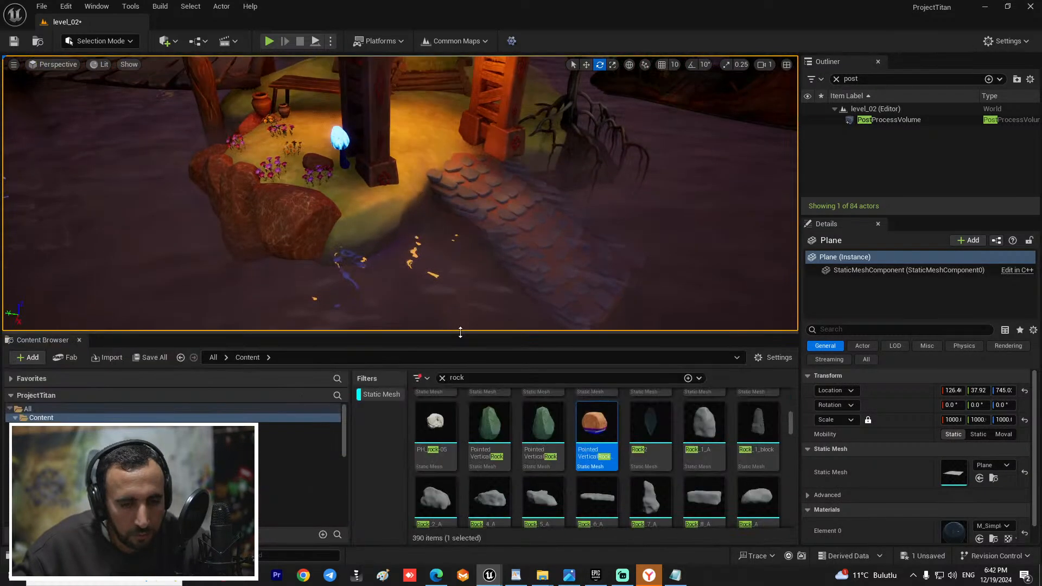
{"action": "scroll", "coordinate": [584, 504], "scroll_direction": "down", "scroll_amount": 4}
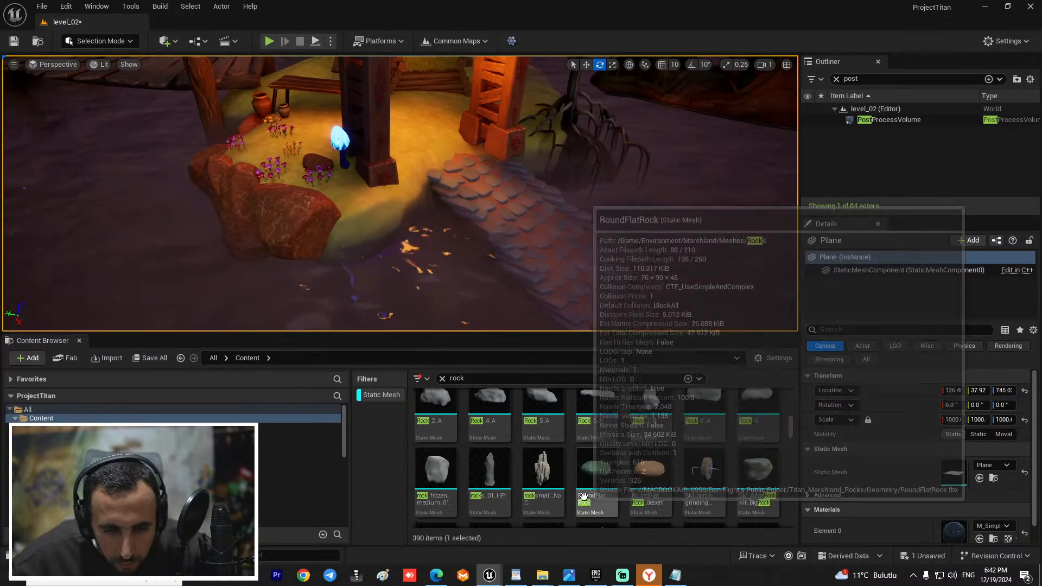
{"action": "key", "text": "ctrl+s"}
{"action": "scroll", "coordinate": [705, 456], "scroll_direction": "down", "scroll_amount": 1}
{"action": "scroll", "coordinate": [704, 457], "scroll_direction": "down", "scroll_amount": 5}
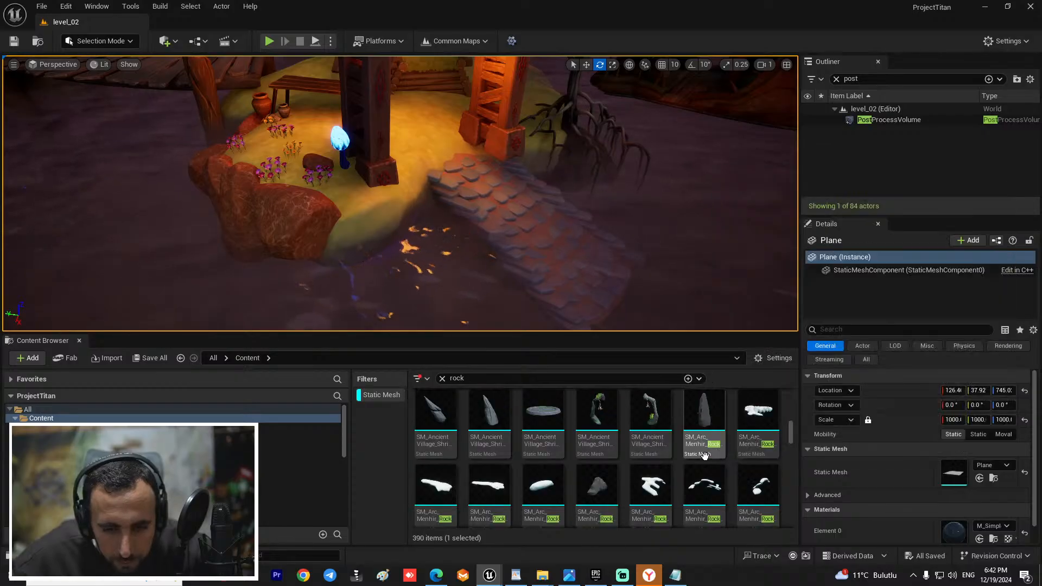
Step: Place the RoundFlatRock mesh on the bank at about X 4263, Y -2581, Z 795 and scale it to about 3.58
{"action": "scroll", "coordinate": [705, 456], "scroll_direction": "up", "scroll_amount": 5}
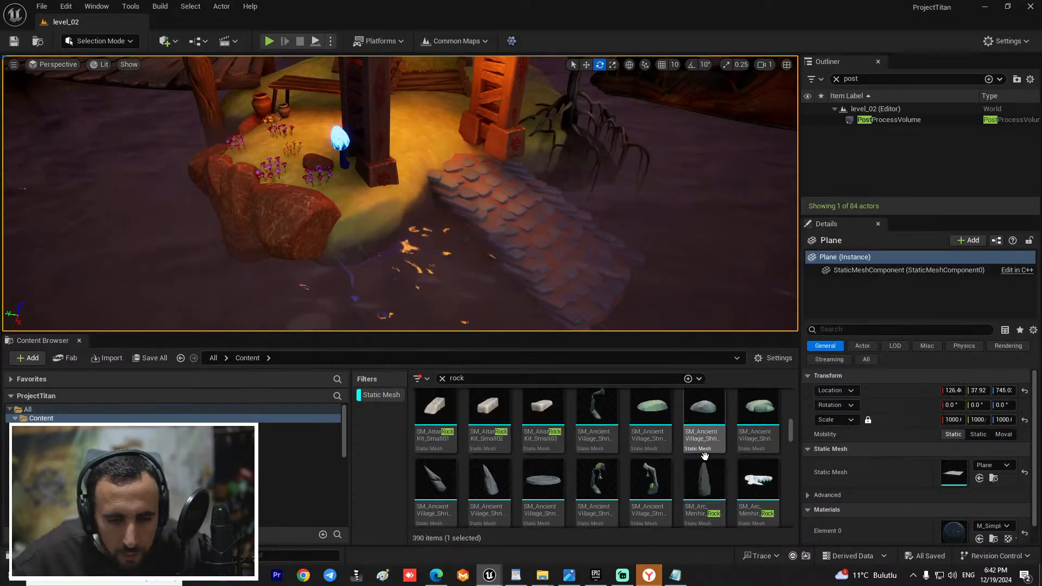
{"action": "left_click", "coordinate": [599, 468]}
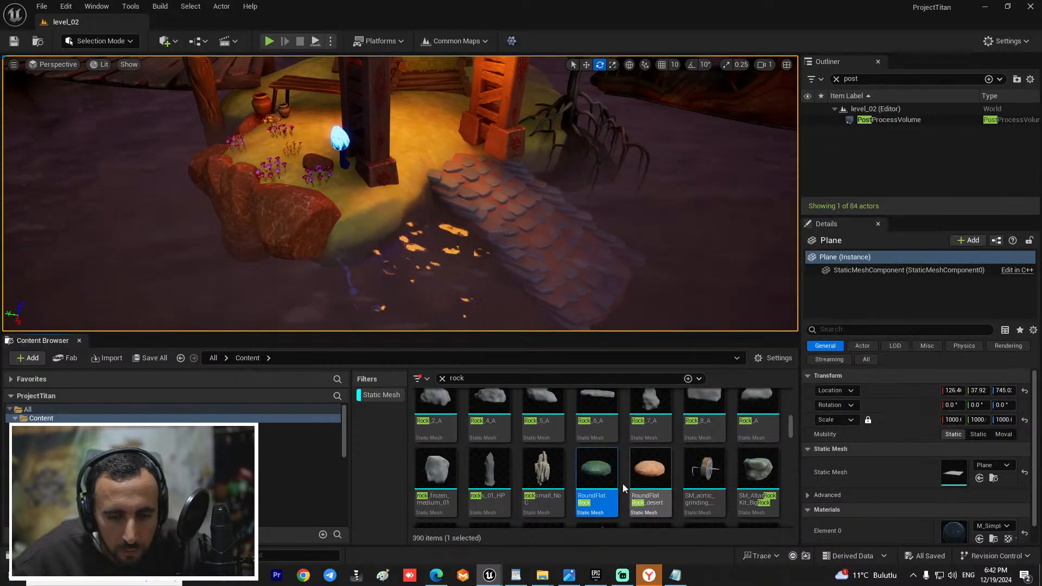
{"action": "left_click_drag", "start_coordinate": [341, 222], "coordinate": [414, 235]}
{"action": "key", "text": "r"}
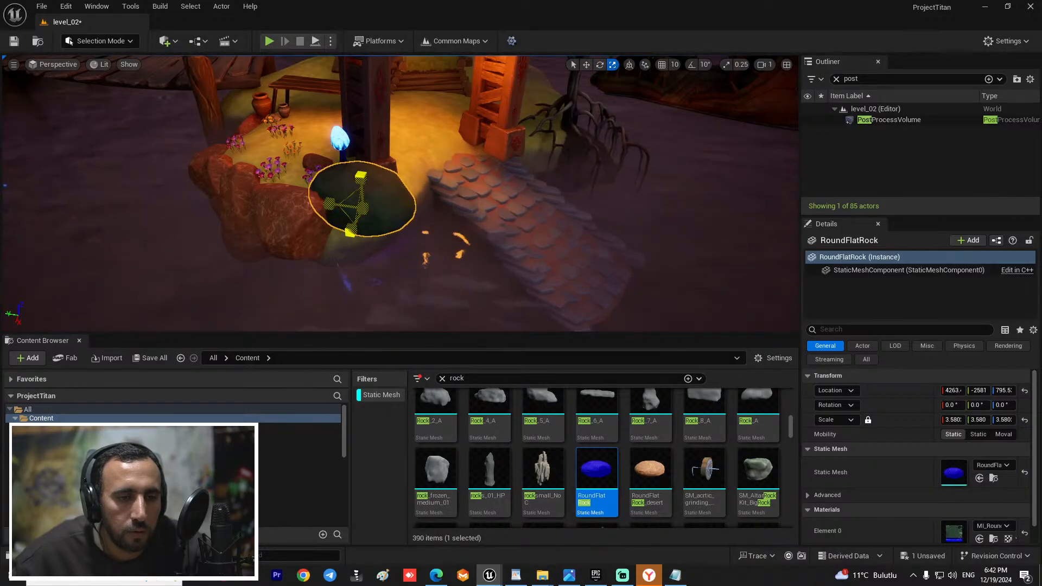
{"action": "key", "text": "f"}
{"action": "right_click_drag", "start_coordinate": [414, 235], "coordinate": [431, 267]}
{"action": "scroll", "coordinate": [431, 267], "scroll_direction": "down", "scroll_amount": 2}
{"action": "scroll", "coordinate": [431, 267], "scroll_direction": "down", "scroll_amount": 1}
{"action": "left_click_drag", "start_coordinate": [424, 334], "coordinate": [375, 502]}
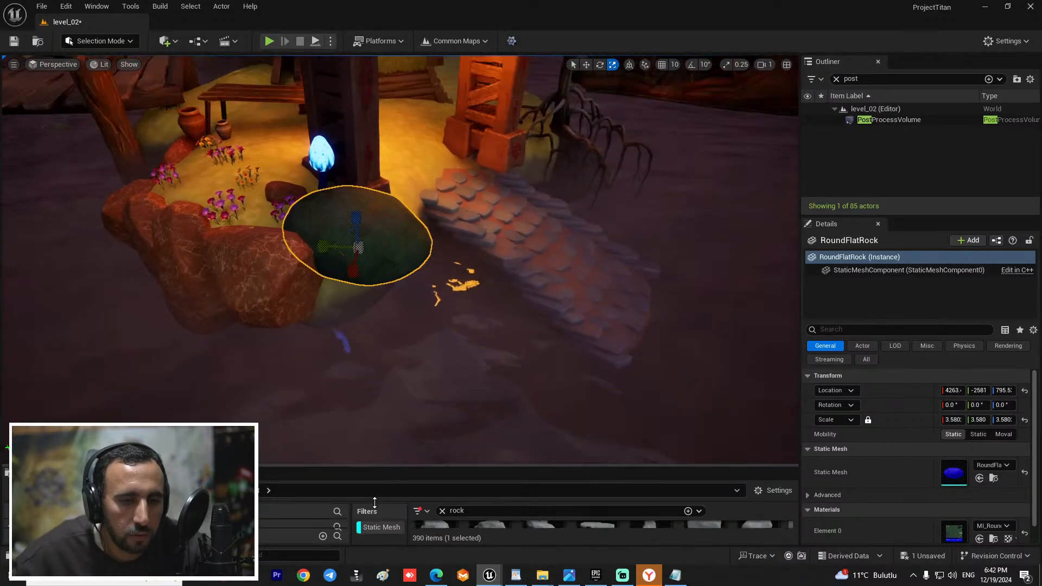
Step: Tilt the flat green rock to about -14° around X and lower it to about Z 738
{"action": "key", "text": "w"}
{"action": "right_click_drag", "start_coordinate": [413, 326], "coordinate": [391, 293]}
{"action": "key", "text": "e"}
{"action": "left_click_drag", "start_coordinate": [421, 288], "coordinate": [467, 367]}
{"action": "key", "text": "w"}
{"action": "right_click_drag", "start_coordinate": [467, 370], "coordinate": [488, 412]}
{"action": "right_click_drag", "start_coordinate": [365, 270], "coordinate": [342, 233]}
{"action": "left_click_drag", "start_coordinate": [358, 245], "coordinate": [360, 288]}
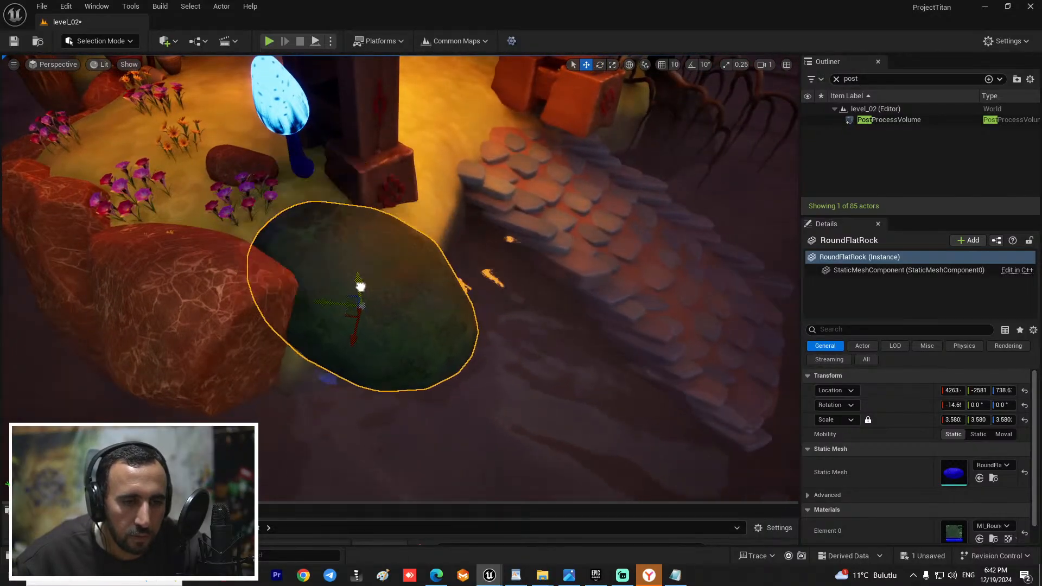
Step: Rotate the flat green rock to about 37° around Z and lower it to about Z 712
{"action": "key", "text": "e"}
{"action": "left_click_drag", "start_coordinate": [390, 344], "coordinate": [320, 361]}
{"action": "key", "text": "w"}
{"action": "key", "text": "e"}
{"action": "key", "text": "w"}
{"action": "key", "text": "e"}
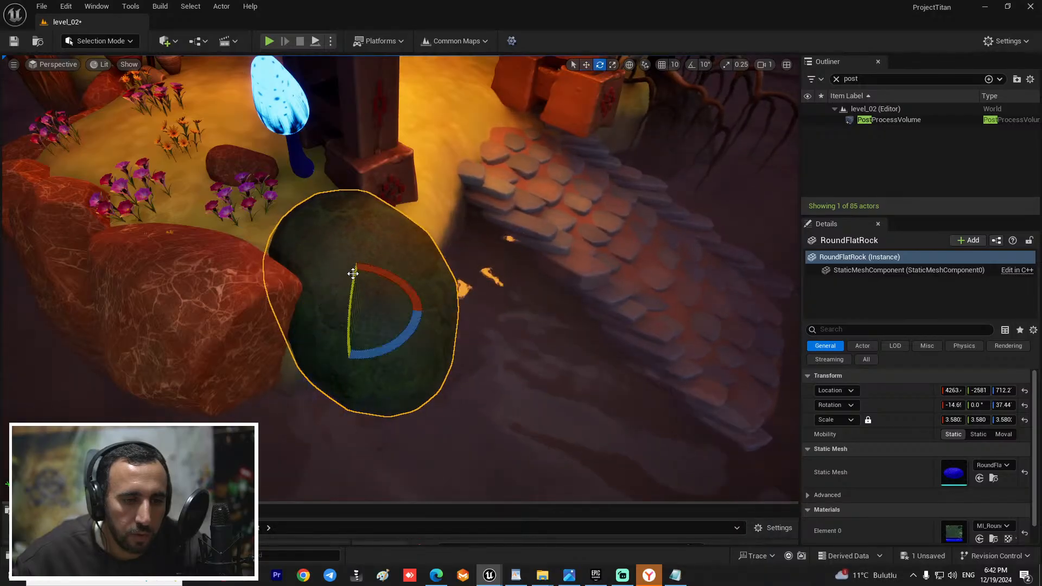
Step: Tilt the flat rock to about -32° around X and tuck it beside the red rock at about X 4299, Y -2484, Z 683
{"action": "left_click_drag", "start_coordinate": [353, 275], "coordinate": [308, 287]}
{"action": "key", "text": "w"}
{"action": "key", "text": "e"}
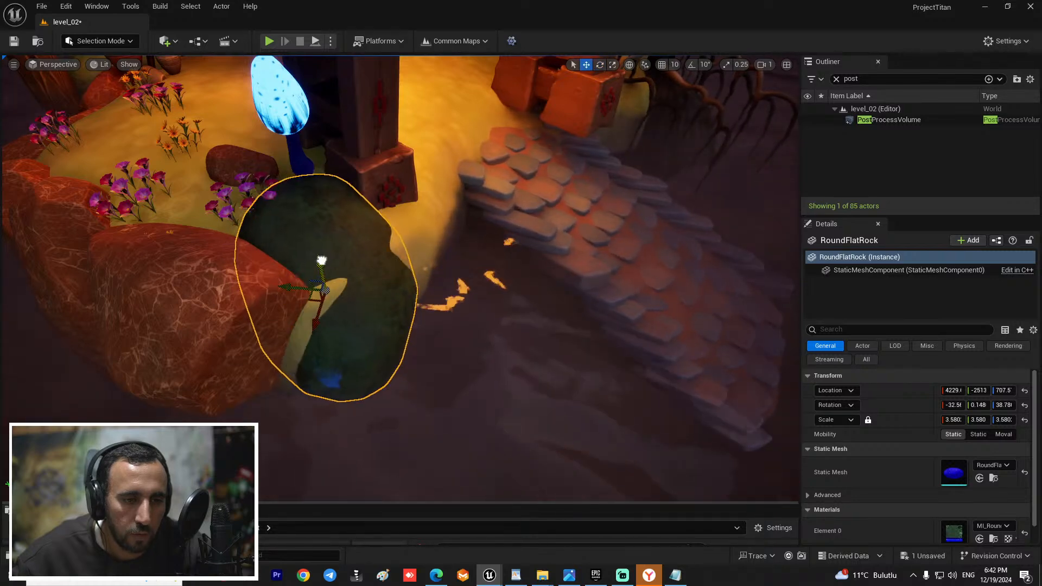
{"action": "left_click_drag", "start_coordinate": [306, 302], "coordinate": [279, 291]}
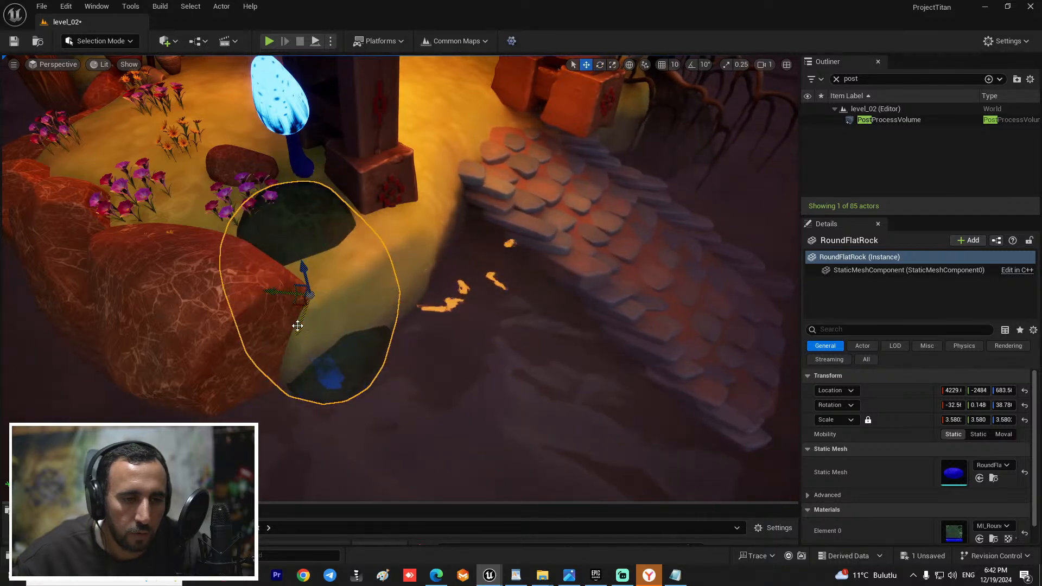
{"action": "left_click_drag", "start_coordinate": [297, 325], "coordinate": [291, 374]}
Step: Examine the rock-lined bank within the whole village scene, from across the water and from above
{"action": "key", "text": "s"}
{"action": "right_click_drag", "start_coordinate": [291, 374], "coordinate": [239, 315]}
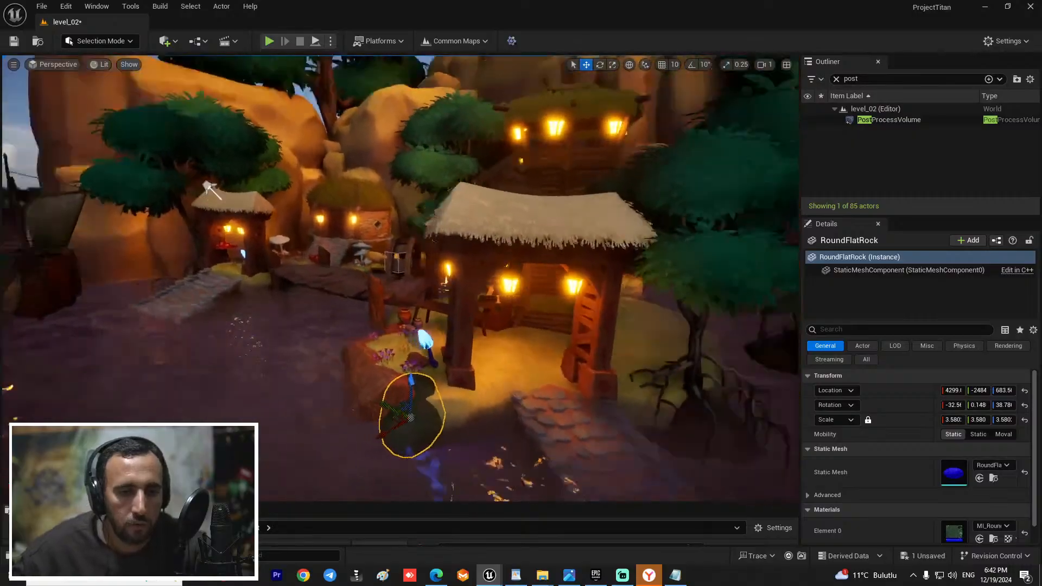
{"action": "key", "text": "s"}
{"action": "right_click_drag", "start_coordinate": [402, 450], "coordinate": [354, 469]}
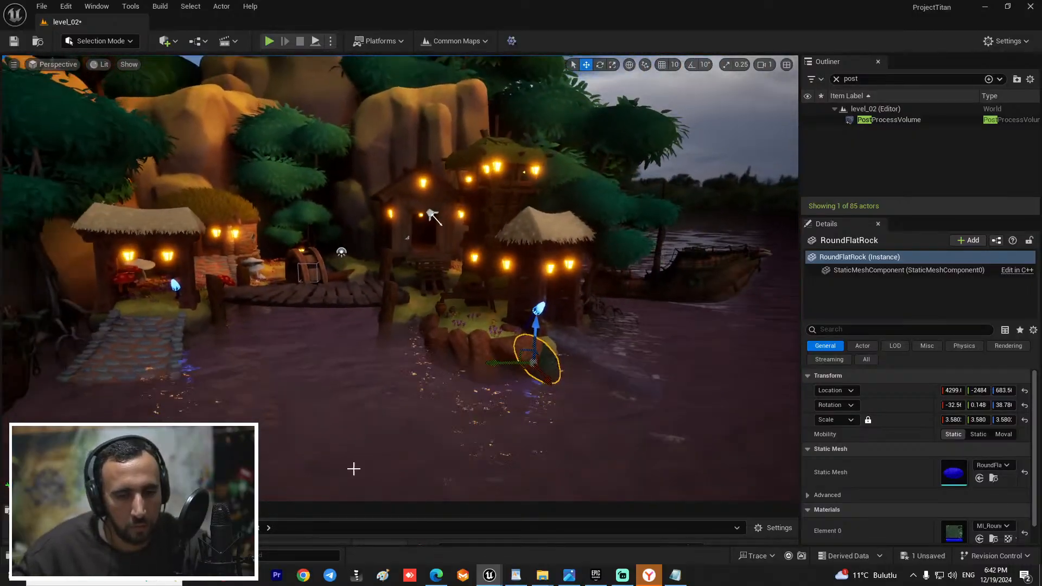
{"action": "left_click", "coordinate": [411, 451]}
{"action": "right_click_drag", "start_coordinate": [411, 451], "coordinate": [480, 451]}
{"action": "right_click_drag", "start_coordinate": [405, 384], "coordinate": [435, 407]}
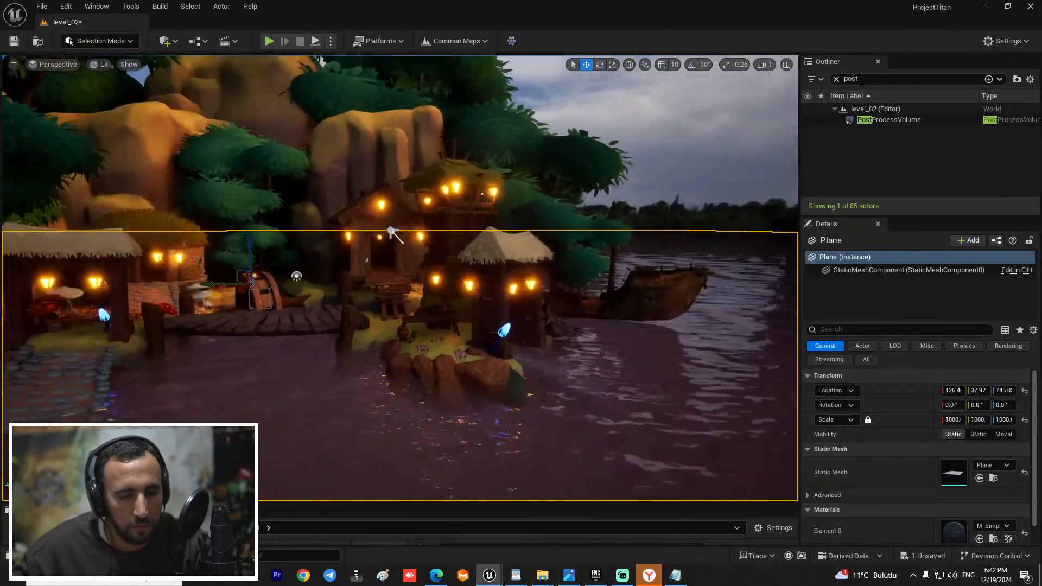
{"action": "key", "text": "w"}
{"action": "right_click_drag", "start_coordinate": [480, 376], "coordinate": [494, 399]}
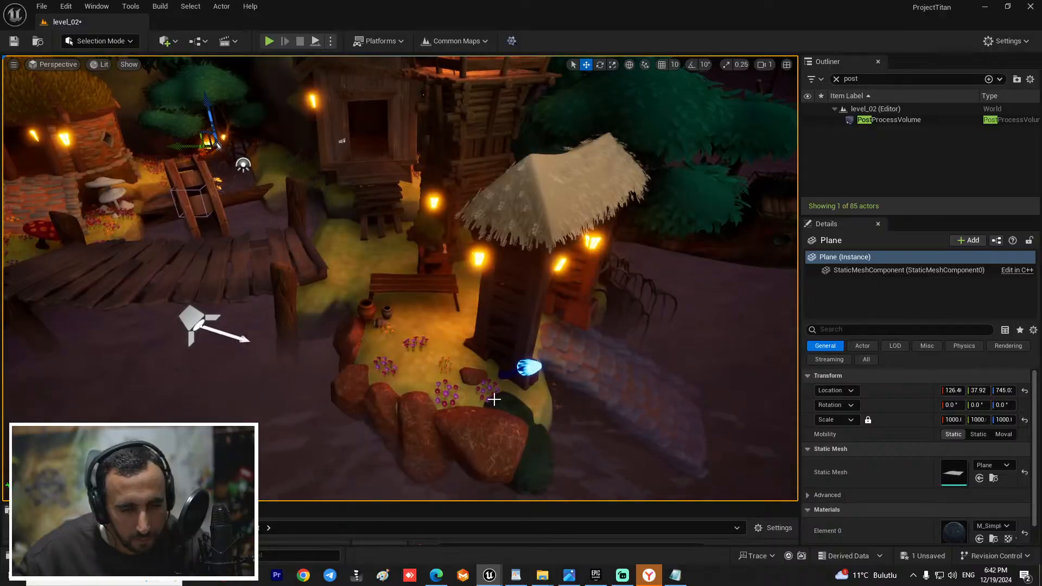
{"action": "key", "text": "w"}
{"action": "mouse_move", "coordinate": [398, 355]}
{"action": "right_mouse_down"}
{"action": "mouse_move", "coordinate": [434, 369]}
{"action": "mouse_move", "coordinate": [429, 353]}
{"action": "mouse_move", "coordinate": [423, 380]}
{"action": "mouse_move", "coordinate": [398, 355]}
{"action": "right_mouse_up"}
Step: Duplicate the end red rock beside the stone ramp at about X 4037, Y -2760, Z 716, scaled to 2.01 and rotated to about -233° around Z
{"action": "left_click", "coordinate": [361, 342]}
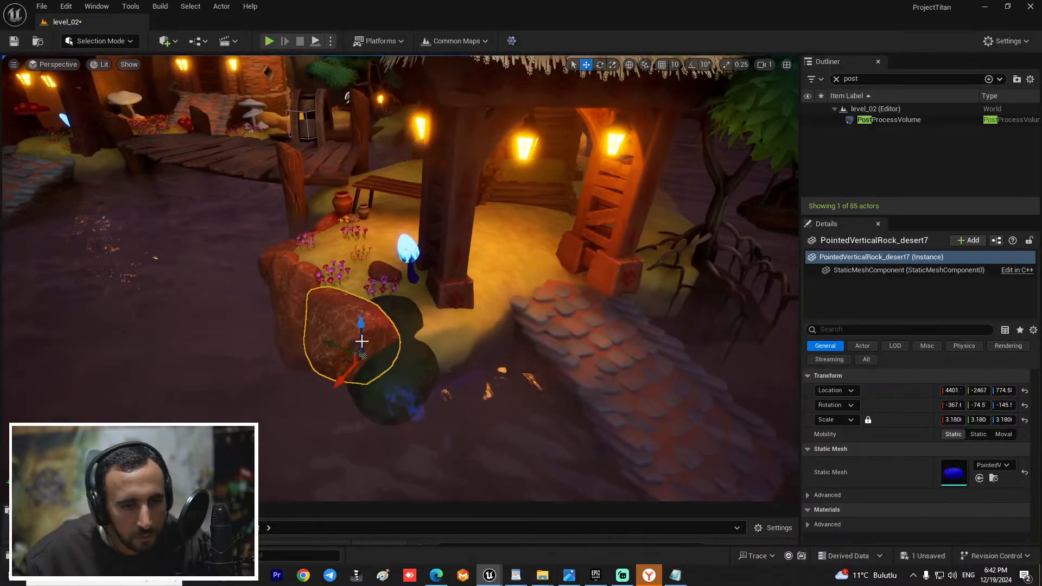
{"action": "scroll", "coordinate": [372, 345], "scroll_direction": "down", "scroll_amount": 5}
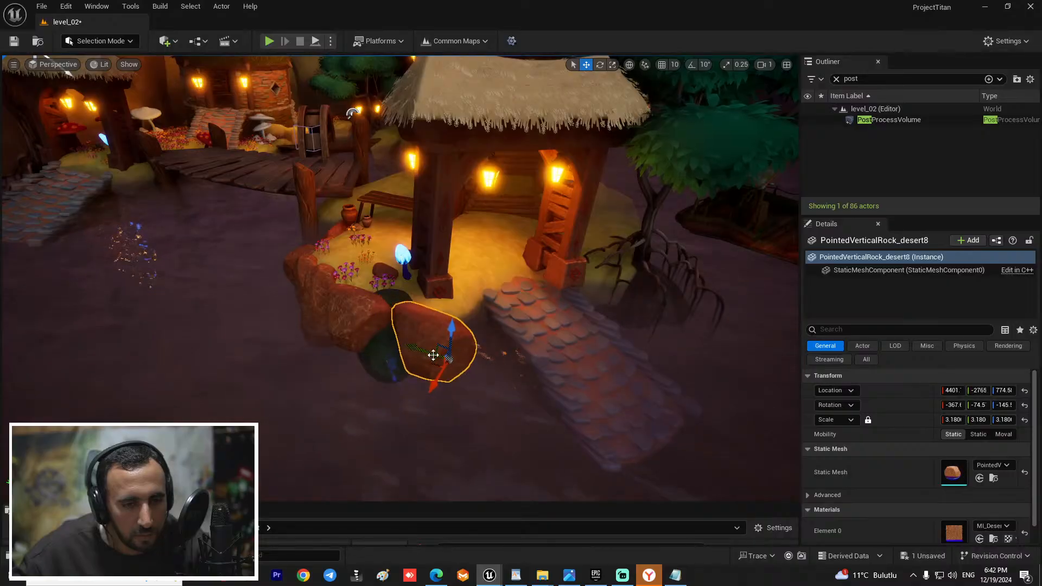
{"action": "right_click_drag", "start_coordinate": [433, 355], "coordinate": [456, 366]}
{"action": "key", "text": "w"}
{"action": "key", "text": "e"}
{"action": "left_click_drag", "start_coordinate": [476, 444], "coordinate": [505, 437]}
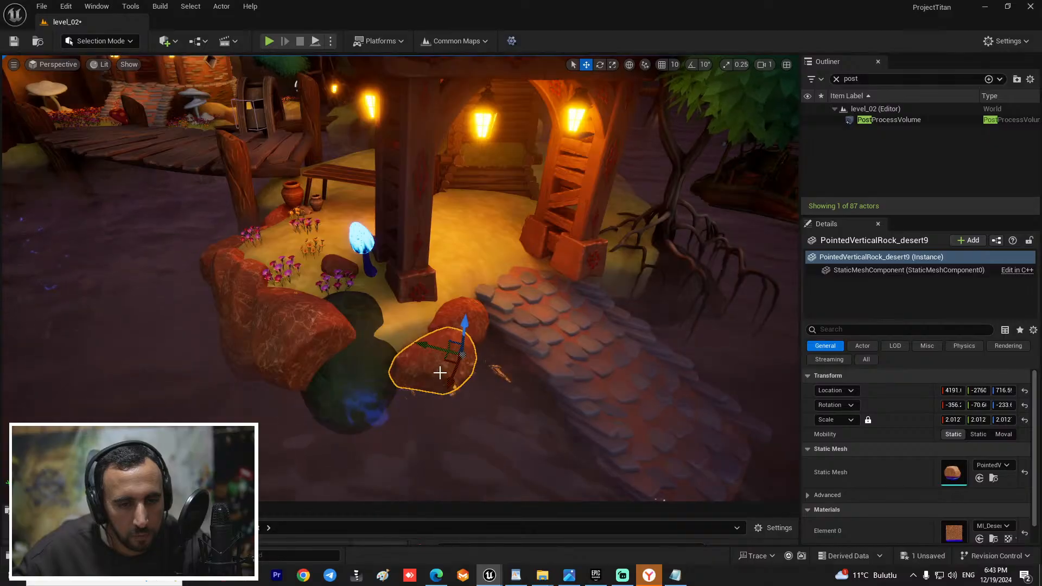
Step: Position a copy of the small red rock next to the green rock at about X 4161, Y -2687, Z 716
{"action": "right_click_drag", "start_coordinate": [406, 333], "coordinate": [451, 402]}
{"action": "left_click_drag", "start_coordinate": [372, 401], "coordinate": [396, 402]}
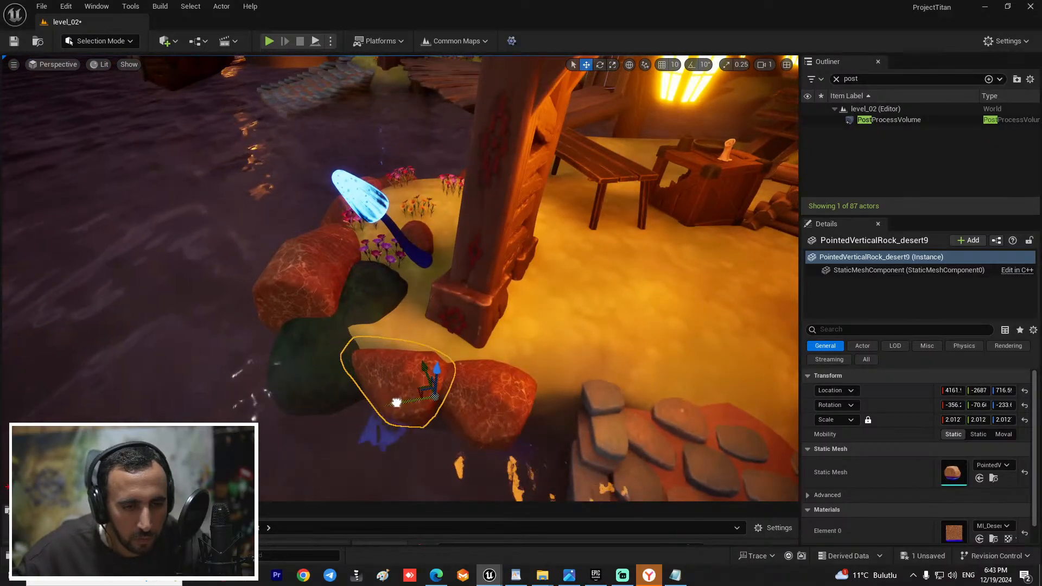
{"action": "right_click_drag", "start_coordinate": [396, 402], "coordinate": [423, 467]}
{"action": "left_click", "coordinate": [604, 265]}
{"action": "right_click_drag", "start_coordinate": [604, 265], "coordinate": [488, 277]}
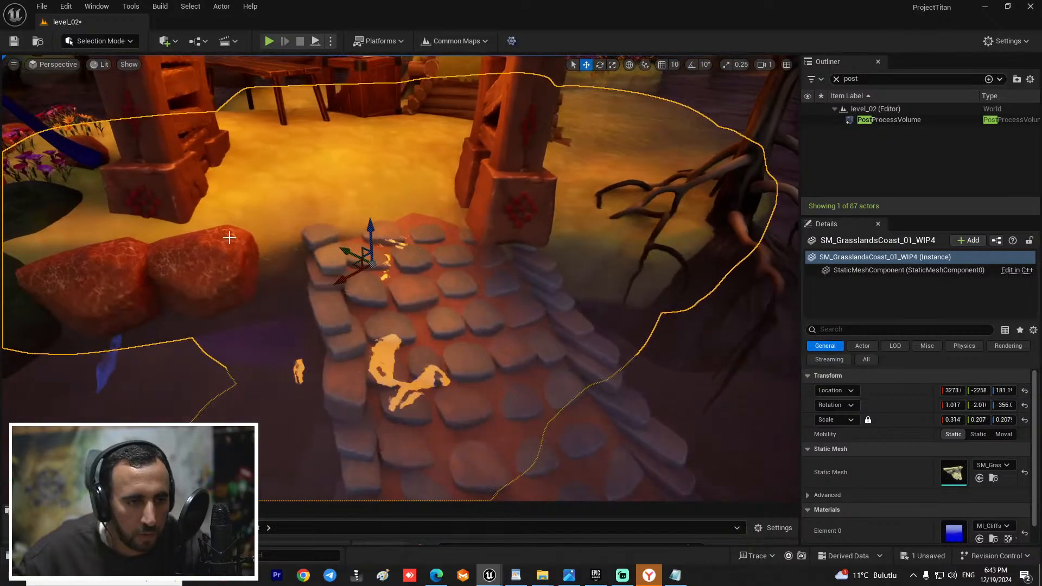
Step: Duplicate the rock nearest the ramp to about X 3915, Y -2718, Z 615, rotated to about -295°, -10°, -311°
{"action": "left_click", "coordinate": [243, 244]}
{"action": "right_click_drag", "start_coordinate": [256, 250], "coordinate": [256, 288]}
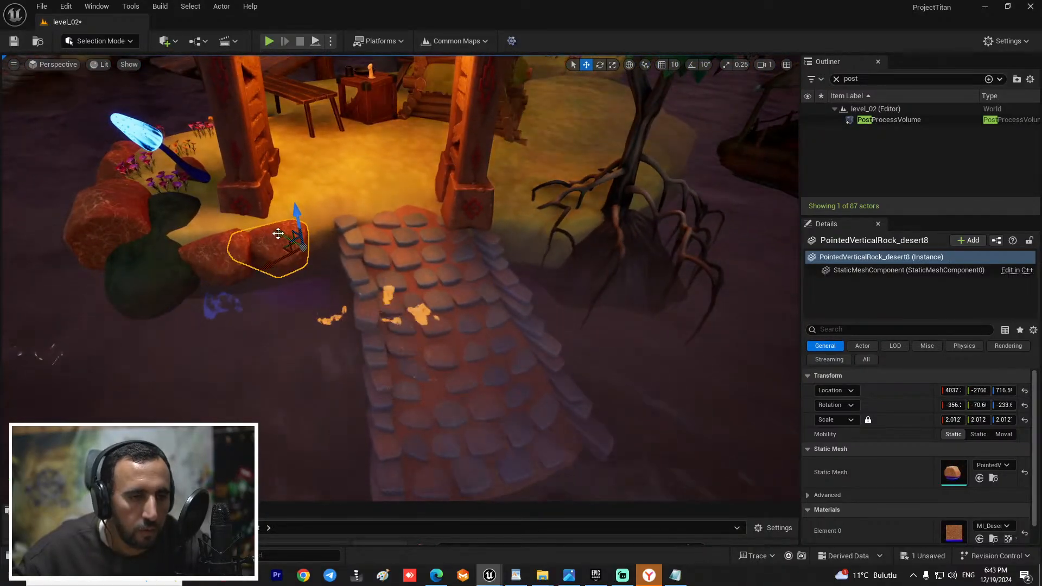
{"action": "mouse_move", "coordinate": [278, 235]}
{"action": "left_mouse_down", "text": "alt"}
{"action": "mouse_move", "coordinate": [309, 249]}
{"action": "mouse_move", "coordinate": [293, 222]}
{"action": "left_mouse_up", "text": "alt"}
{"action": "key", "text": "e"}
{"action": "left_click_drag", "start_coordinate": [277, 272], "coordinate": [325, 214]}
{"action": "key", "text": "w"}
{"action": "mouse_move", "coordinate": [454, 379]}
{"action": "right_mouse_down"}
{"action": "mouse_move", "coordinate": [598, 337]}
{"action": "mouse_move", "coordinate": [454, 379]}
{"action": "right_mouse_up"}
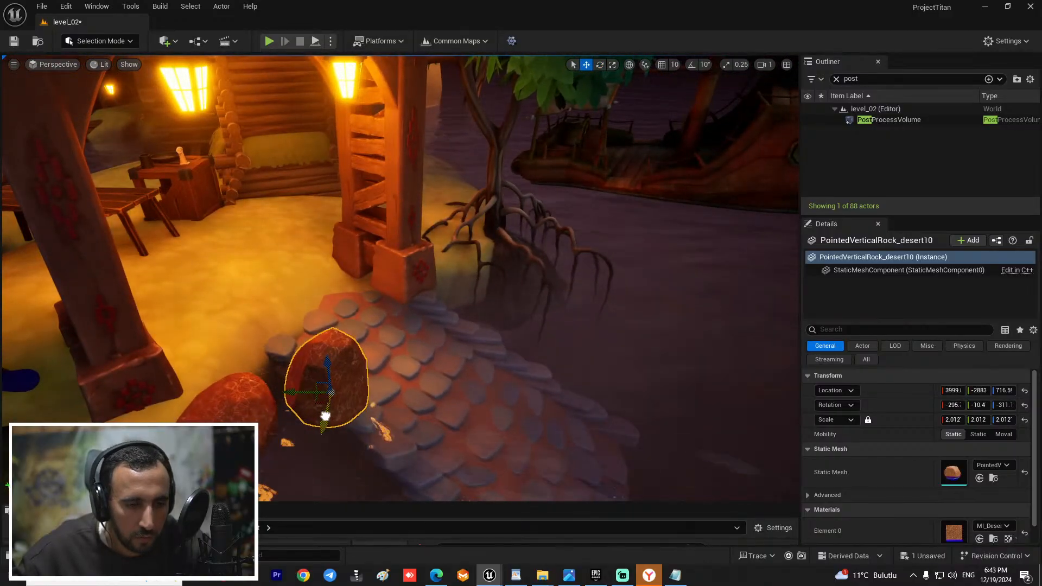
{"action": "left_click_drag", "start_coordinate": [330, 375], "coordinate": [279, 424]}
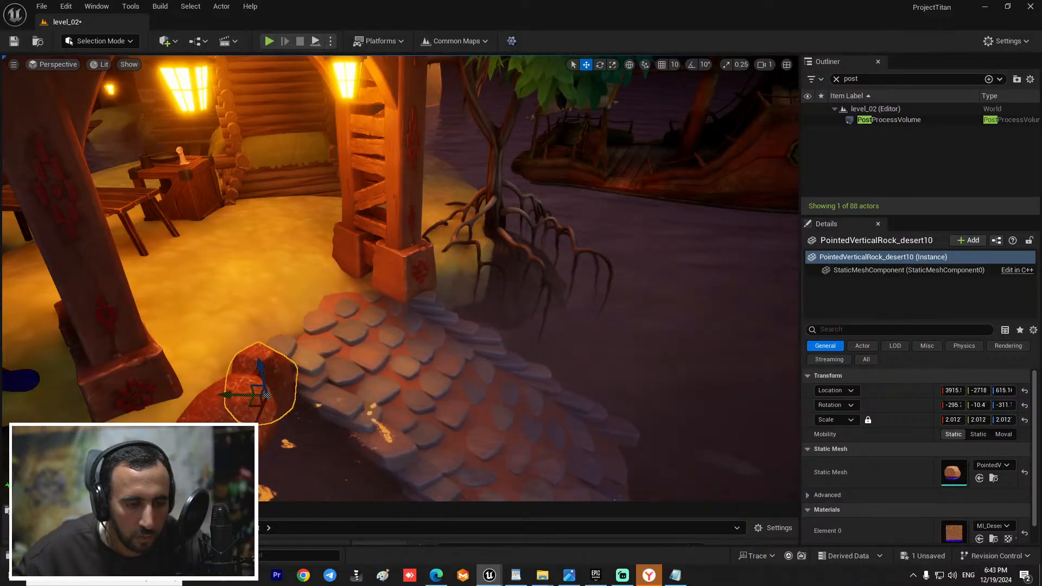
Step: Rotate the rock at the ramp's edge to about -285°, -1°, -312° and lower it to about Z 599
{"action": "right_click_drag", "start_coordinate": [368, 346], "coordinate": [304, 348]}
{"action": "key", "text": "e"}
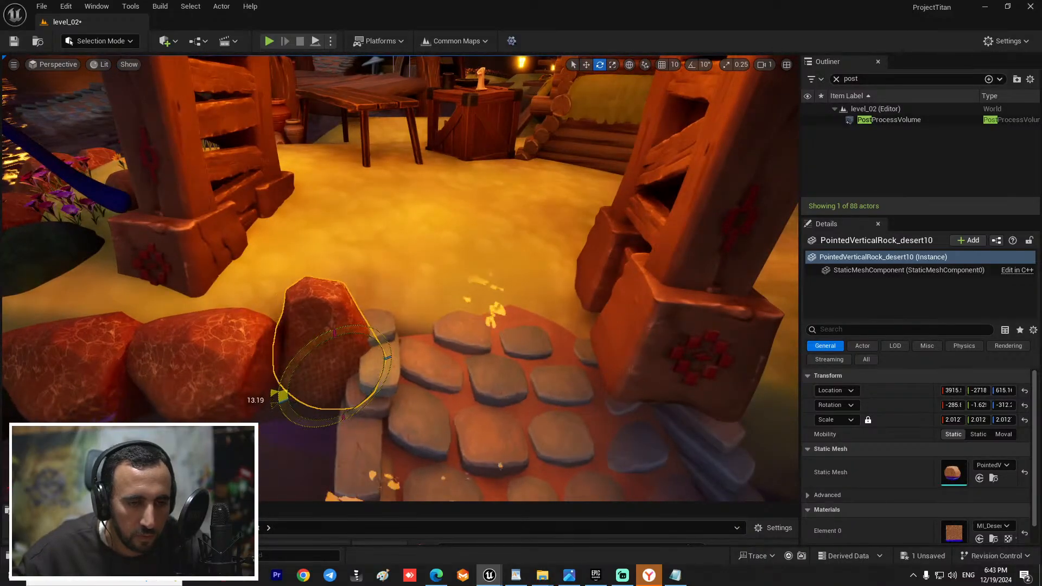
{"action": "key", "text": "w"}
{"action": "left_click_drag", "start_coordinate": [281, 396], "coordinate": [334, 353]}
{"action": "key", "text": "s"}
{"action": "mouse_move", "coordinate": [433, 373]}
{"action": "right_mouse_down"}
{"action": "mouse_move", "coordinate": [418, 401]}
{"action": "mouse_move", "coordinate": [433, 372]}
{"action": "right_mouse_up"}
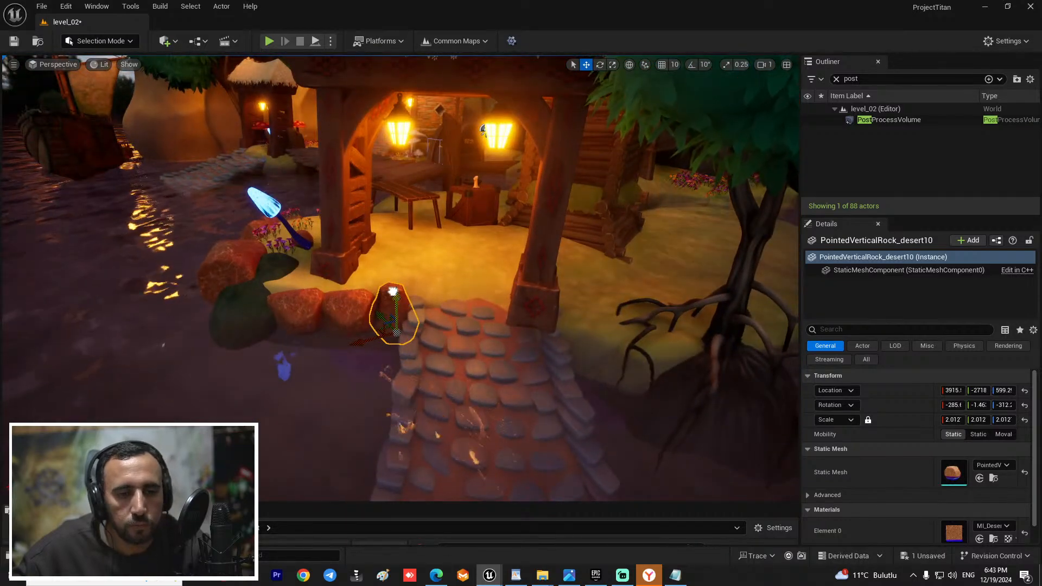
Step: Lower the rock at the ramp's edge slightly and place a copy of a red rock beside the clay pots, at about X 3570, Y -1774, Z 770
{"action": "left_click_drag", "start_coordinate": [397, 296], "coordinate": [397, 308]}
{"action": "key", "text": "s"}
{"action": "right_click_drag", "start_coordinate": [397, 307], "coordinate": [548, 307]}
{"action": "key", "text": "w"}
{"action": "key", "text": "s"}
{"action": "key", "text": "w"}
{"action": "key", "text": "w"}
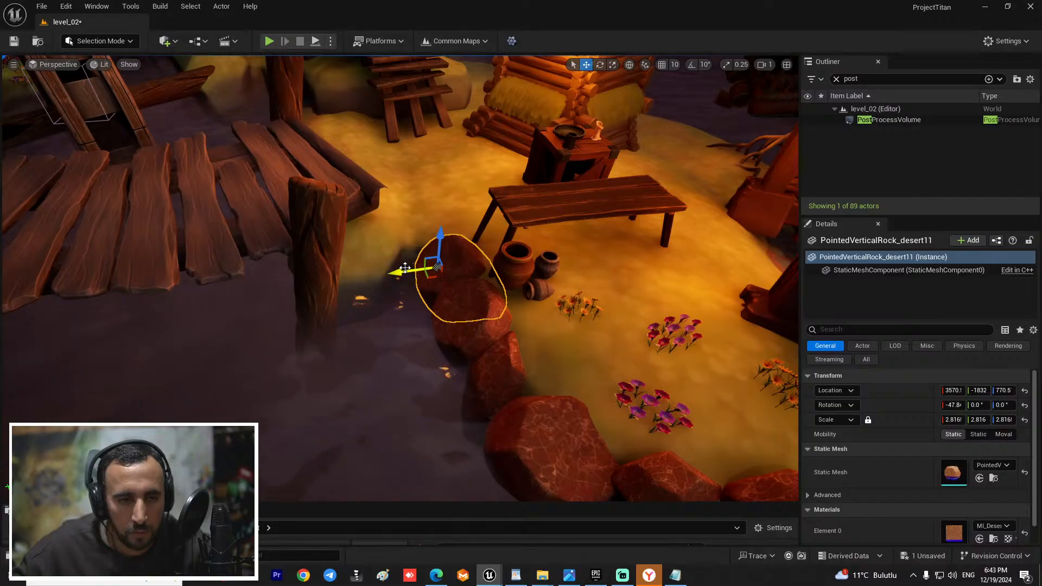
{"action": "key", "text": "s"}
{"action": "right_click_drag", "start_coordinate": [413, 293], "coordinate": [391, 234]}
{"action": "key", "text": "s"}
{"action": "key", "text": "s"}
{"action": "key", "text": "w"}
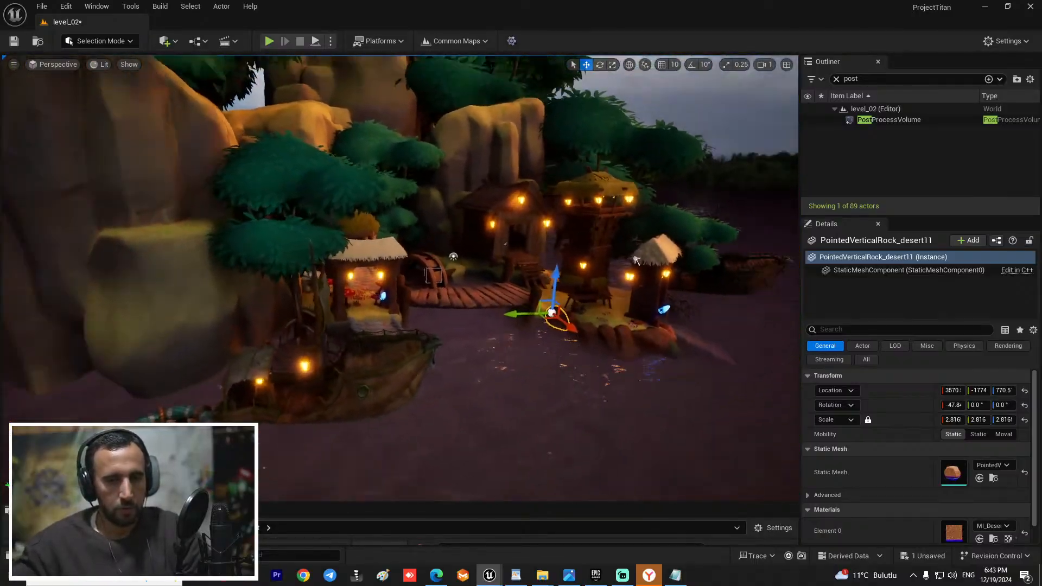
Step: Tilt the islet's coast ground mesh to about 6°, -2°, -356° and save the level
{"action": "right_click_drag", "start_coordinate": [636, 260], "coordinate": [389, 270]}
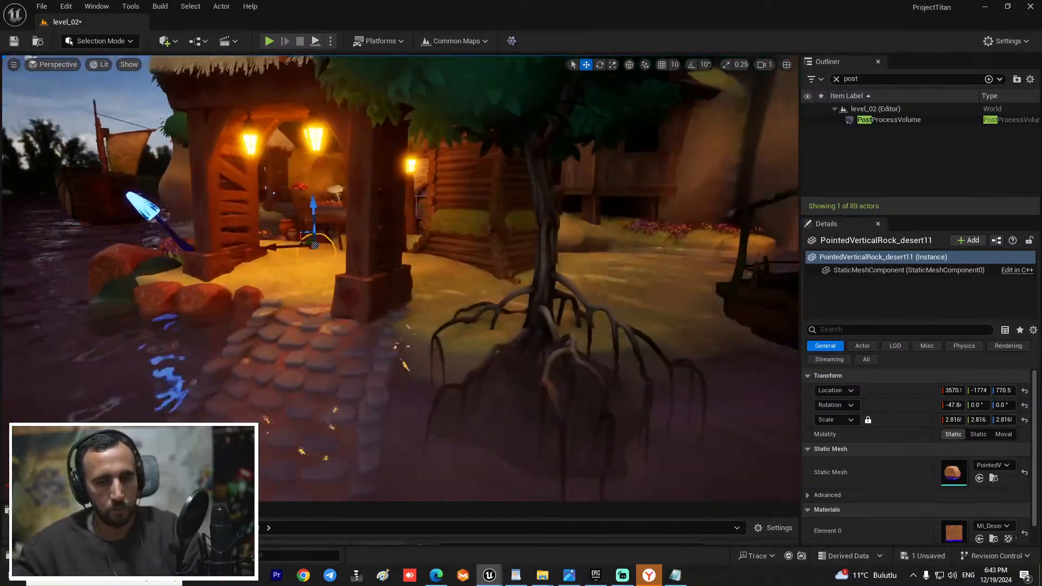
{"action": "key", "text": "s"}
{"action": "right_click_drag", "start_coordinate": [390, 270], "coordinate": [548, 282]}
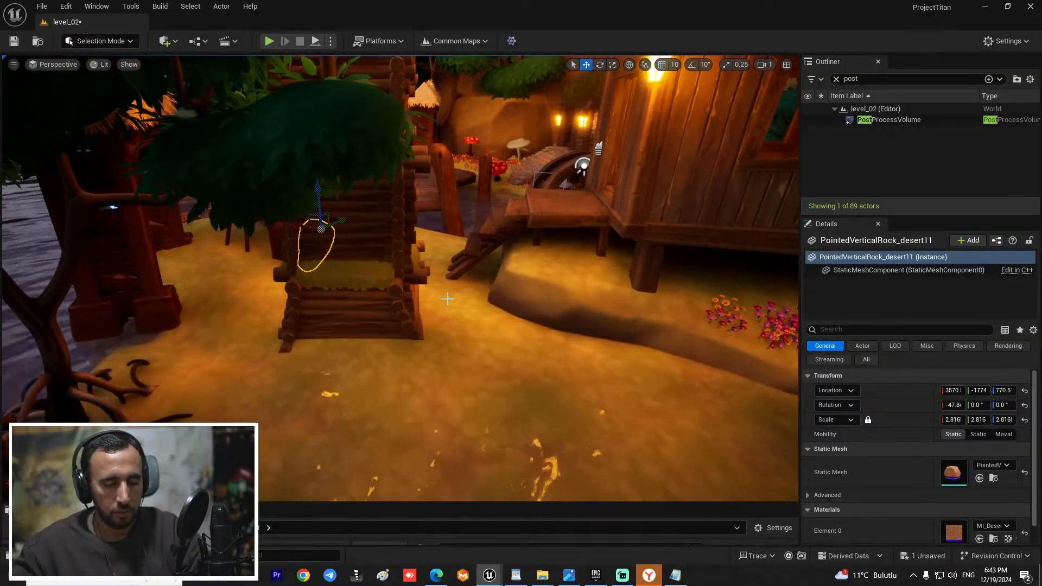
{"action": "left_click", "coordinate": [447, 298]}
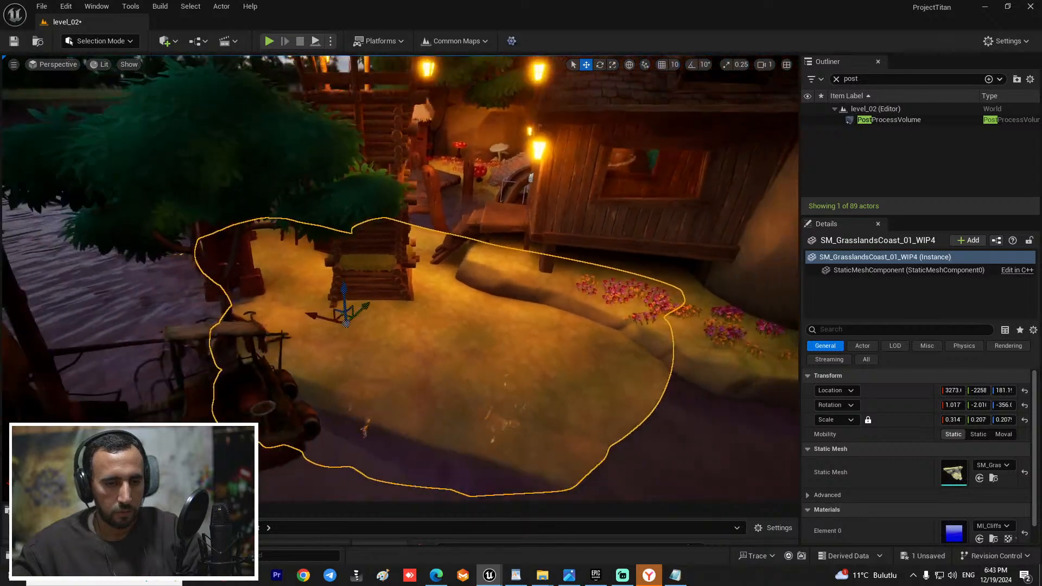
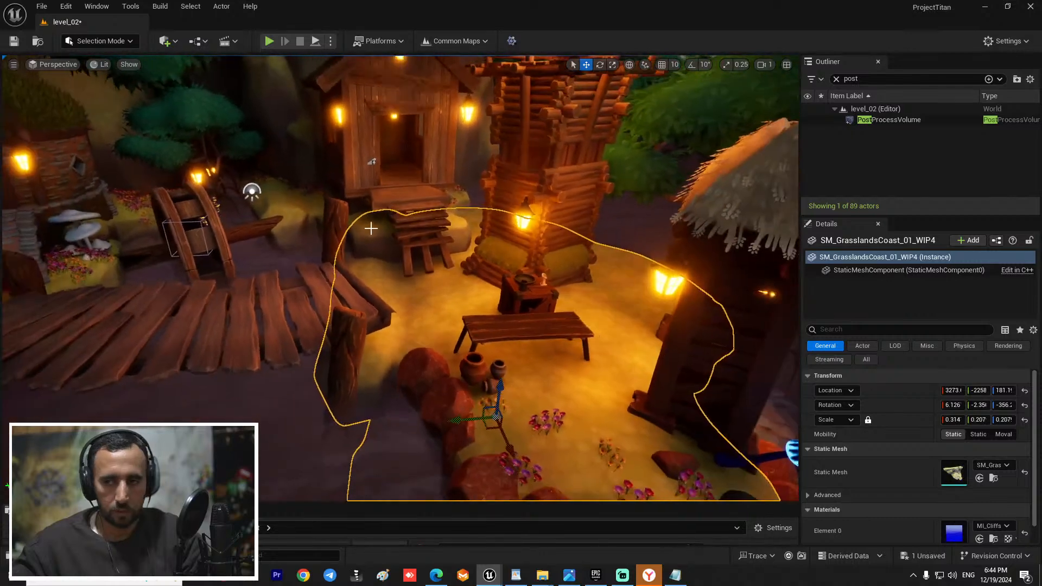
{"action": "key", "text": "ctrl+s"}
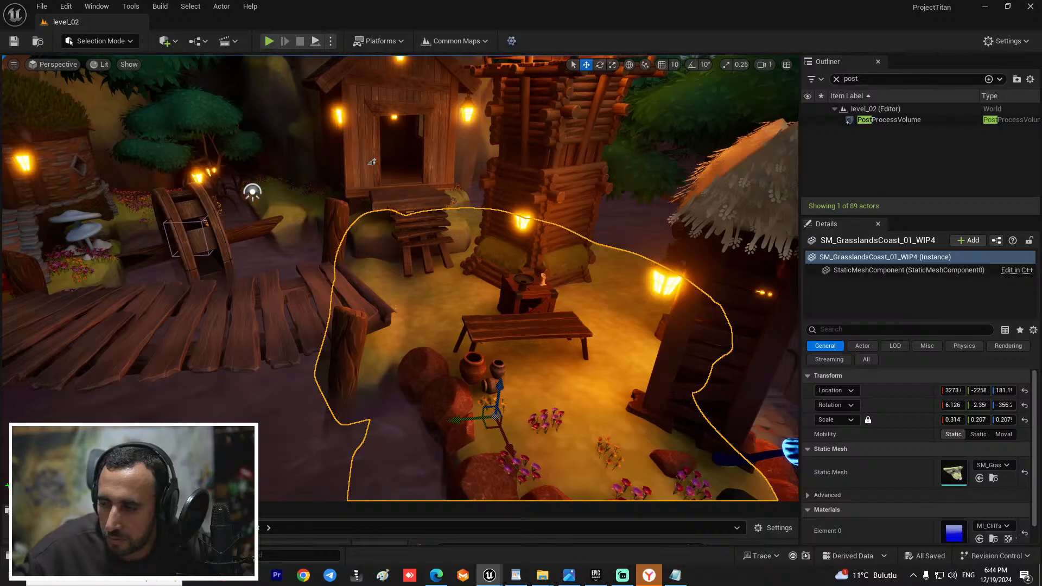
Step: Select the long wooden bench and locate its mesh among the Potions_Apothecary assets
{"action": "right_click_drag", "start_coordinate": [239, 303], "coordinate": [369, 212]}
{"action": "left_click", "coordinate": [428, 238]}
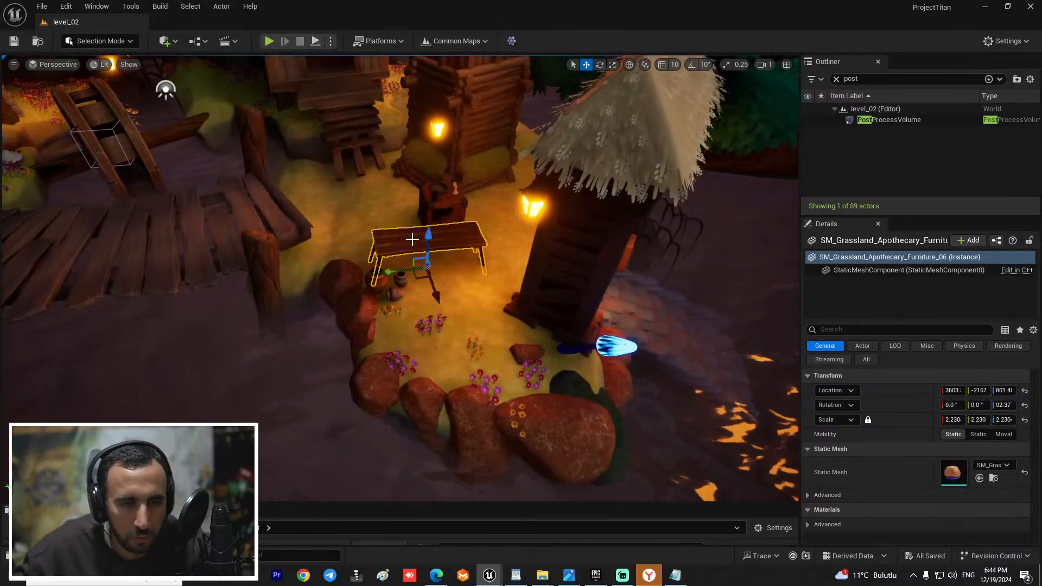
{"action": "left_click", "coordinate": [993, 480]}
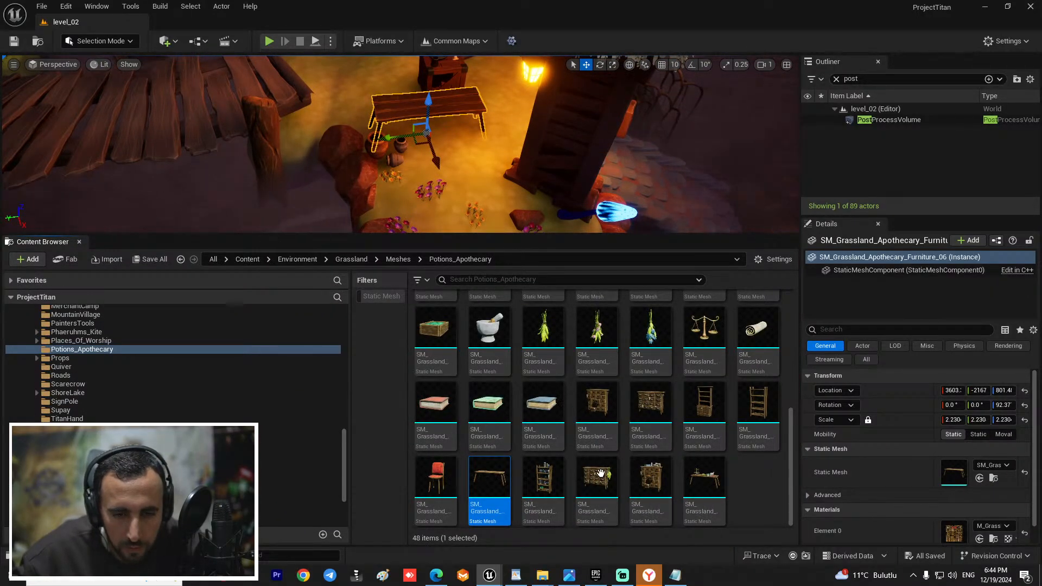
Step: Place the SM_Grassland_Apothecary_Furniture_01 drawer cabinet inside the wooden hut, scaled uniformly to about 5.13 and rotated to about -75° around Z
{"action": "right_click_drag", "start_coordinate": [577, 177], "coordinate": [542, 222]}
{"action": "key", "text": "w"}
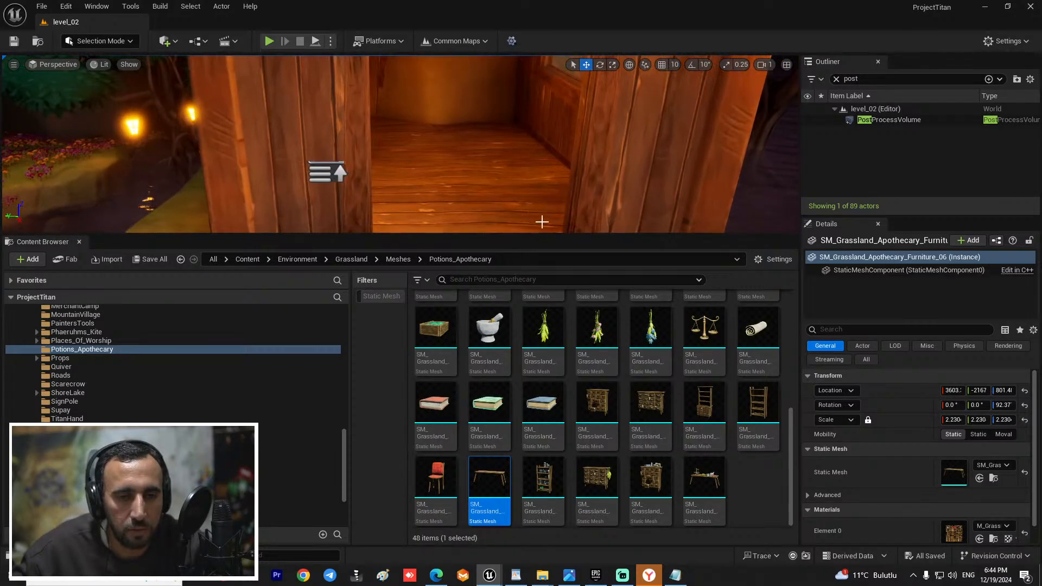
{"action": "left_click_drag", "start_coordinate": [541, 235], "coordinate": [542, 338]}
{"action": "mouse_move", "coordinate": [551, 249]}
{"action": "right_mouse_down"}
{"action": "mouse_move", "coordinate": [562, 213]}
{"action": "mouse_move", "coordinate": [569, 256]}
{"action": "right_mouse_up"}
{"action": "key", "text": "s"}
{"action": "left_click_drag", "start_coordinate": [595, 511], "coordinate": [447, 149]}
{"action": "key", "text": "r"}
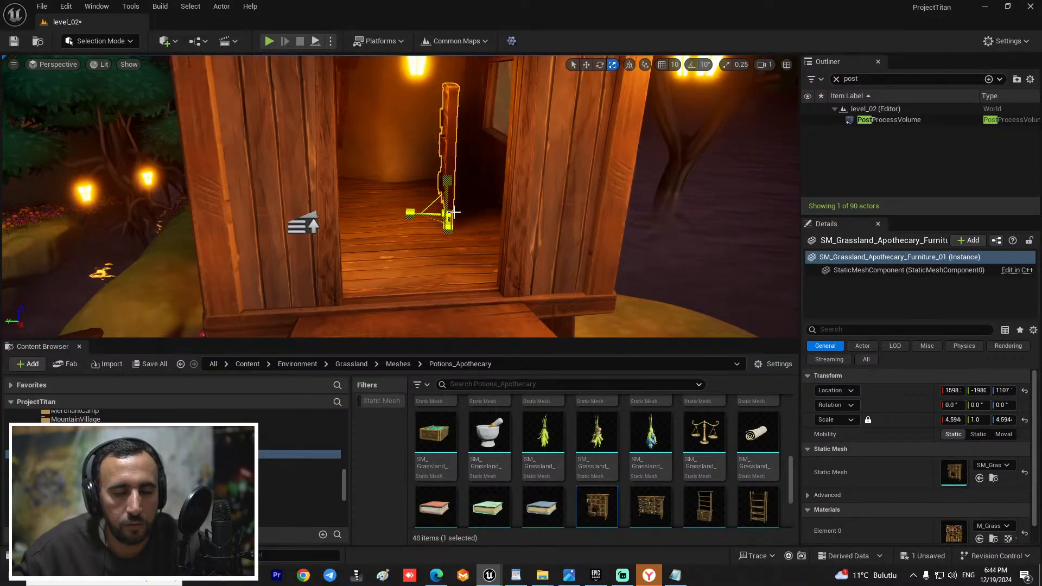
{"action": "key", "text": "ctrl+z"}
{"action": "left_click_drag", "start_coordinate": [446, 214], "coordinate": [489, 231]}
{"action": "key", "text": "e"}
{"action": "key", "text": "w"}
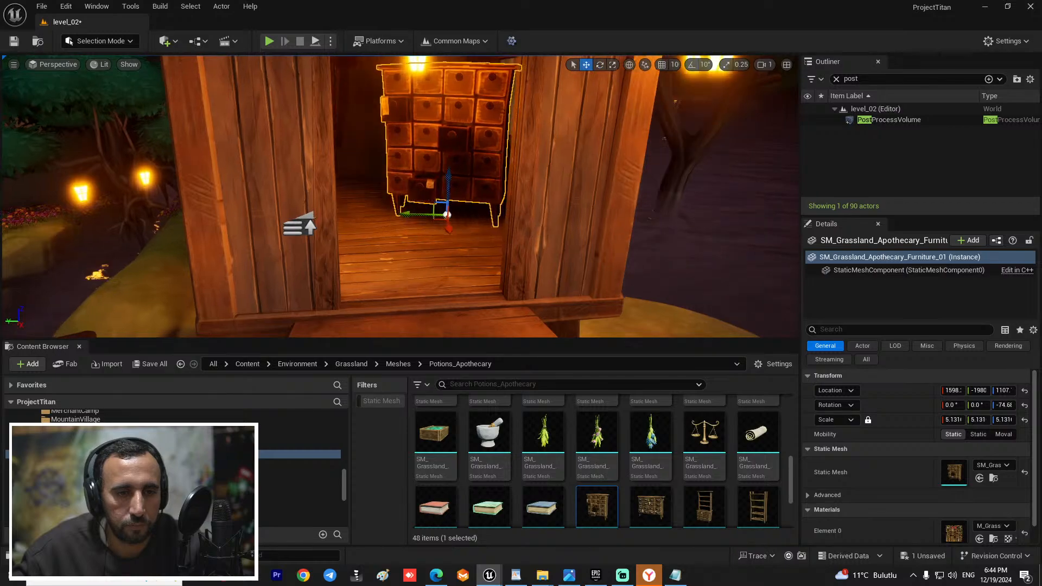
Step: Move the drawer cabinet to the back of the hut at about X 1260 and turn it to about -102° around Z
{"action": "key", "text": "f"}
{"action": "mouse_move", "coordinate": [420, 204]}
{"action": "right_mouse_down"}
{"action": "mouse_move", "coordinate": [380, 204]}
{"action": "mouse_move", "coordinate": [412, 179]}
{"action": "mouse_move", "coordinate": [418, 201]}
{"action": "mouse_move", "coordinate": [404, 198]}
{"action": "right_mouse_up"}
{"action": "key", "text": "e"}
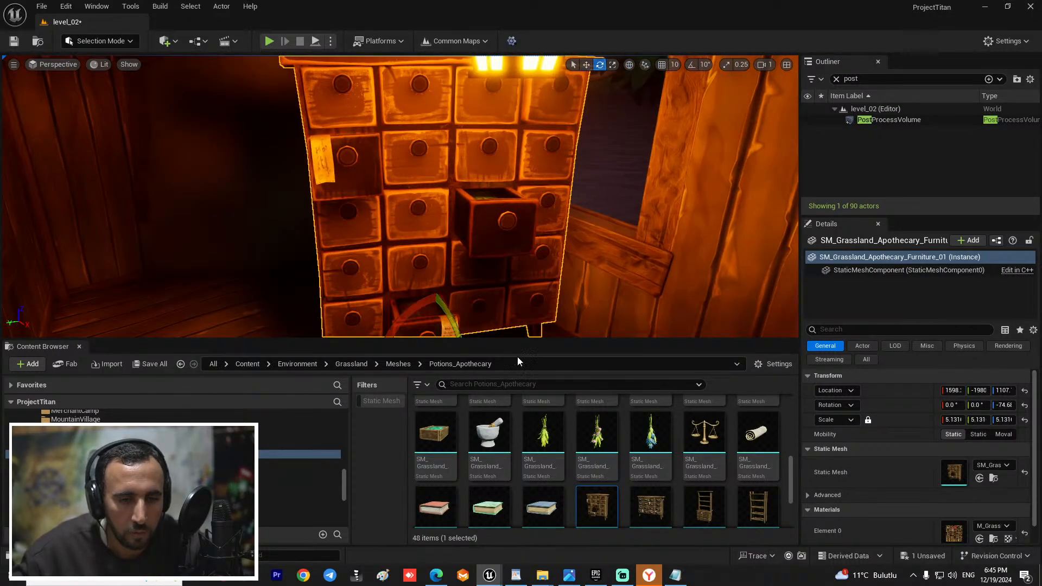
{"action": "left_click_drag", "start_coordinate": [521, 338], "coordinate": [454, 479]}
{"action": "right_click_drag", "start_coordinate": [409, 362], "coordinate": [421, 388]}
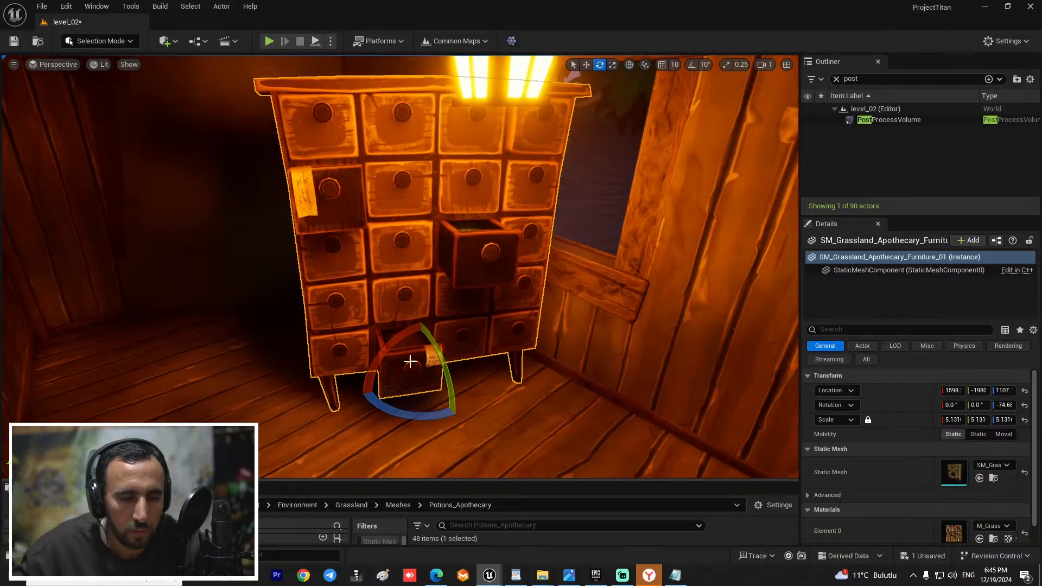
{"action": "key", "text": "w"}
{"action": "left_click_drag", "start_coordinate": [442, 397], "coordinate": [352, 338]}
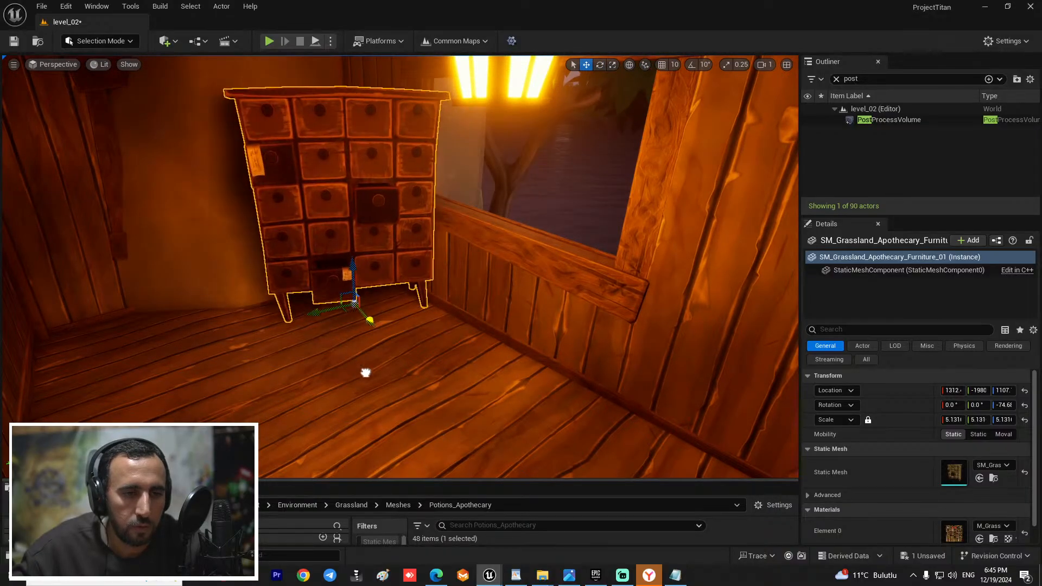
{"action": "key", "text": "e"}
{"action": "left_click_drag", "start_coordinate": [365, 373], "coordinate": [371, 325]}
{"action": "key", "text": "w"}
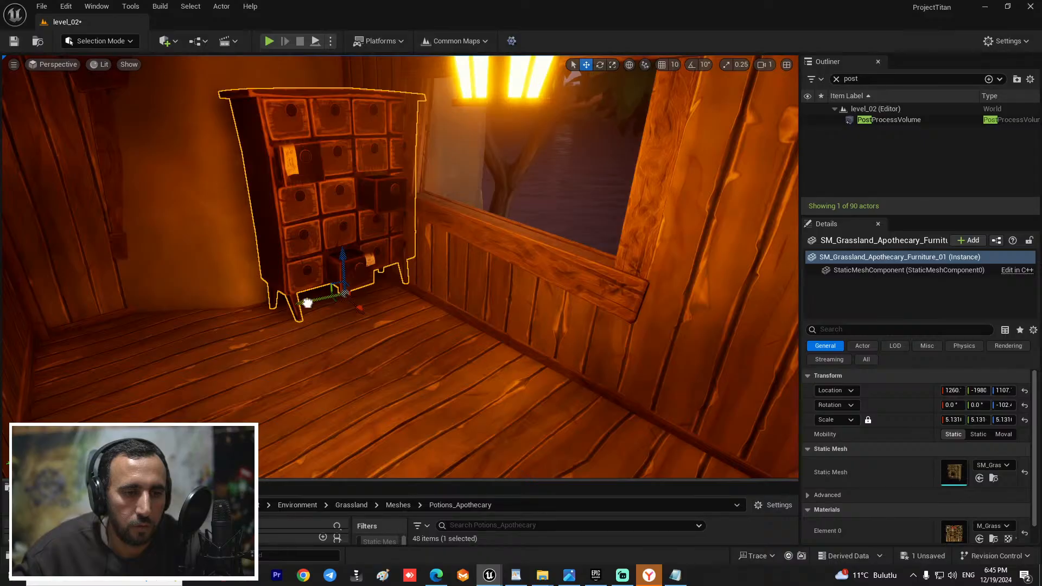
Step: Slide the drawer cabinet along the hut's back wall to about Y -1873
{"action": "left_click_drag", "start_coordinate": [252, 307], "coordinate": [260, 305]}
{"action": "right_click_drag", "start_coordinate": [260, 306], "coordinate": [200, 353]}
{"action": "key", "text": "s"}
{"action": "key", "text": "w"}
{"action": "key", "text": "s"}
{"action": "key", "text": "w"}
{"action": "key", "text": "s"}
{"action": "key", "text": "w"}
{"action": "right_click_drag", "start_coordinate": [414, 272], "coordinate": [383, 274]}
{"action": "key", "text": "s"}
{"action": "key", "text": "w"}
{"action": "key", "text": "s"}
{"action": "key", "text": "w"}
Step: Place the SM_Grassland_Apothecary_table mesh inside the hut's doorway at about X 1812, Y -1797, scaled to 2.06 and rotated to about 71° around Z
{"action": "key", "text": "ctrl+space"}
{"action": "key", "text": "ctrl+space"}
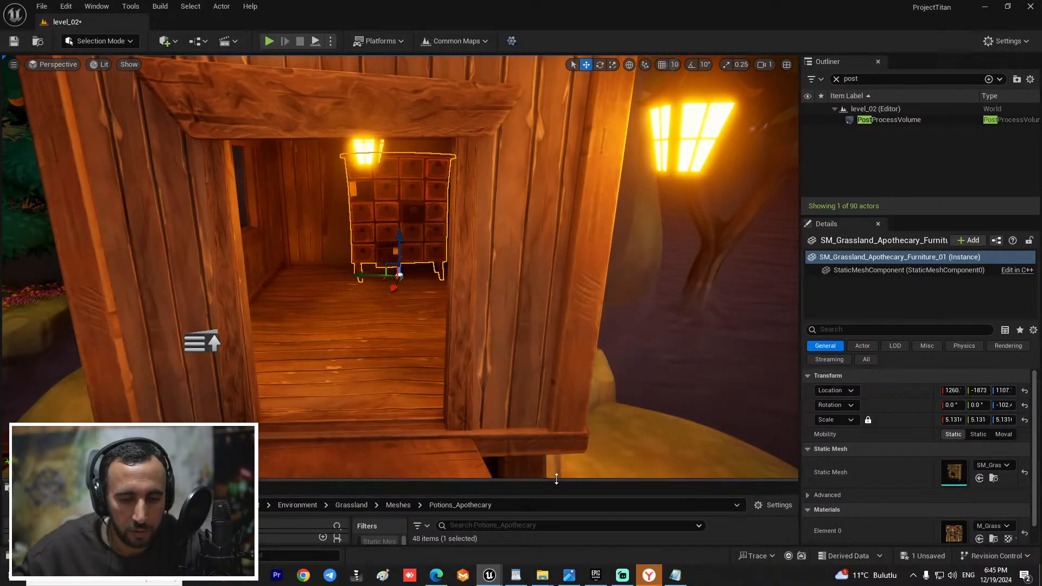
{"action": "left_click_drag", "start_coordinate": [556, 483], "coordinate": [555, 322]}
{"action": "scroll", "coordinate": [761, 470], "scroll_direction": "down", "scroll_amount": 2}
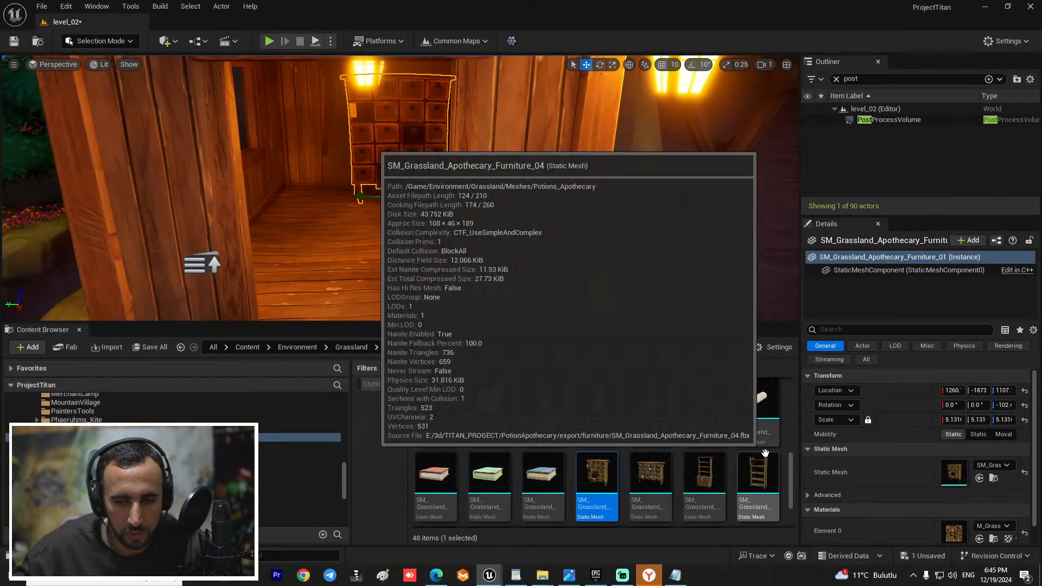
{"action": "left_click_drag", "start_coordinate": [706, 472], "coordinate": [267, 237]}
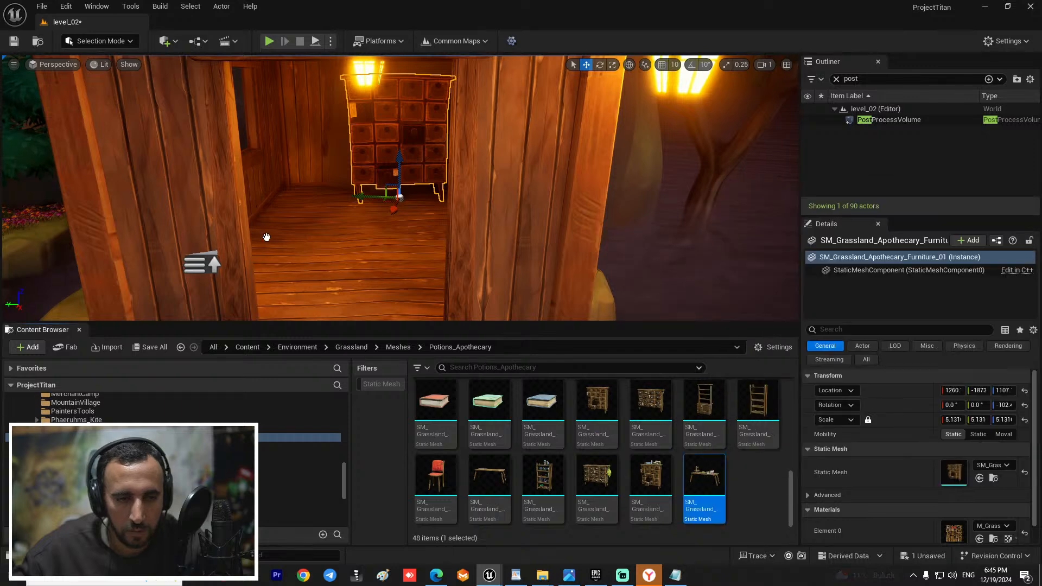
{"action": "right_click_drag", "start_coordinate": [371, 275], "coordinate": [342, 275]}
{"action": "key", "text": "r"}
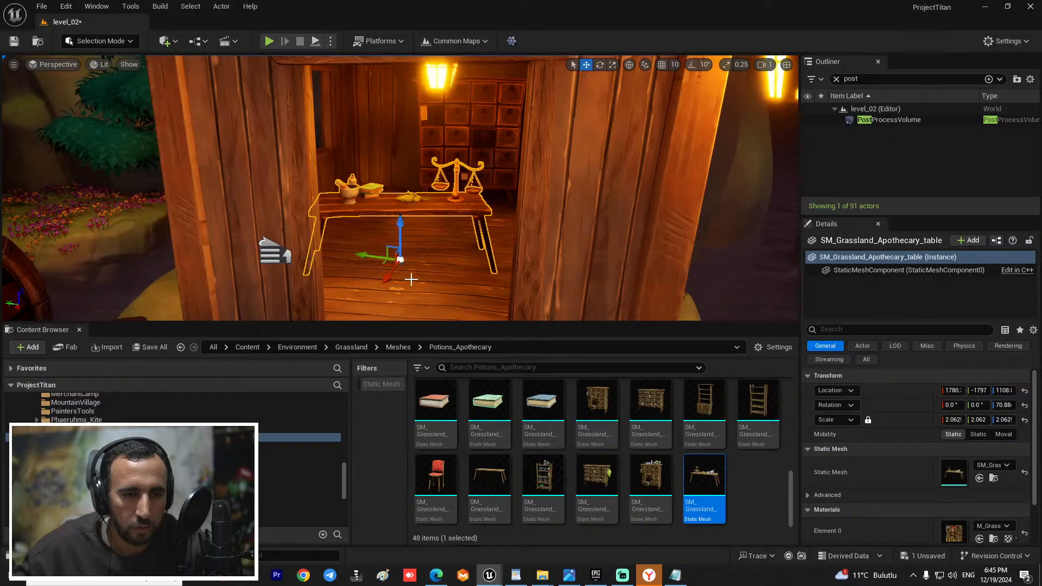
{"action": "right_click_drag", "start_coordinate": [506, 281], "coordinate": [521, 232]}
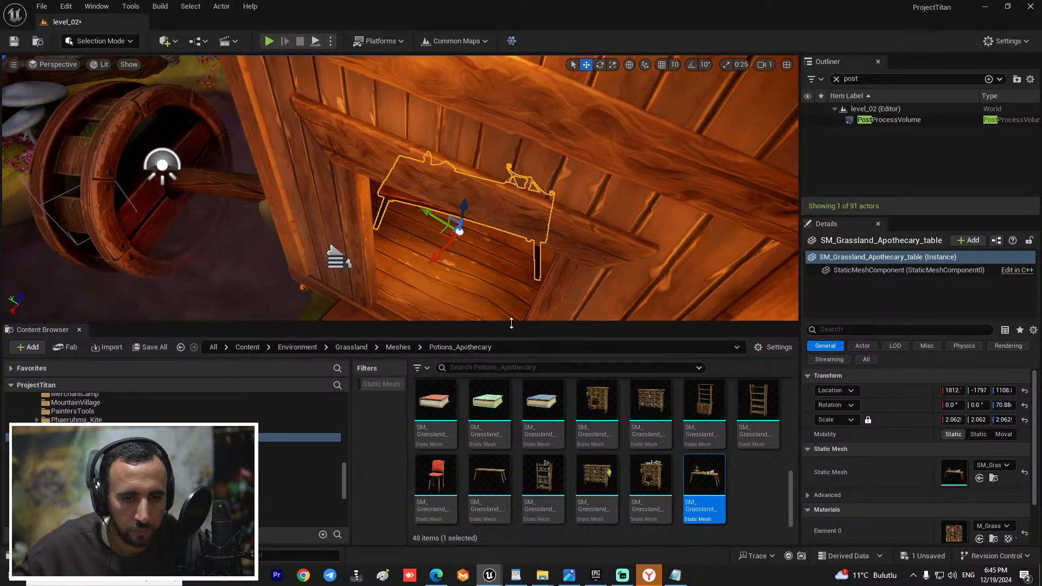
Step: Move the lantern hanging at the doorway deeper into the hut and raise it, to about X 1634, Y -1893, Z 1737
{"action": "left_click_drag", "start_coordinate": [511, 323], "coordinate": [476, 453]}
{"action": "right_click_drag", "start_coordinate": [472, 347], "coordinate": [510, 274]}
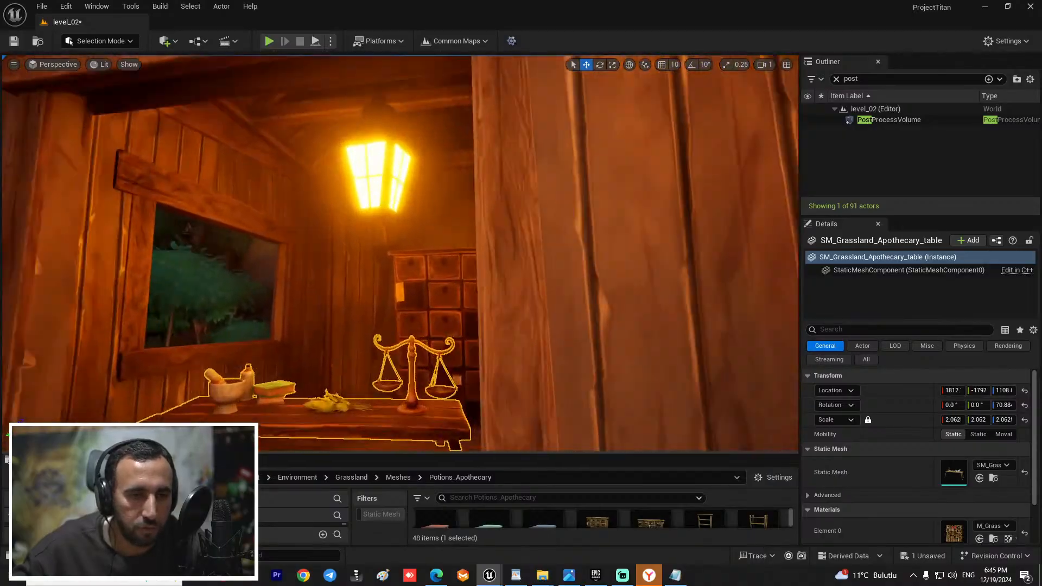
{"action": "right_click_drag", "start_coordinate": [384, 247], "coordinate": [374, 214]}
{"action": "left_click", "coordinate": [375, 212]}
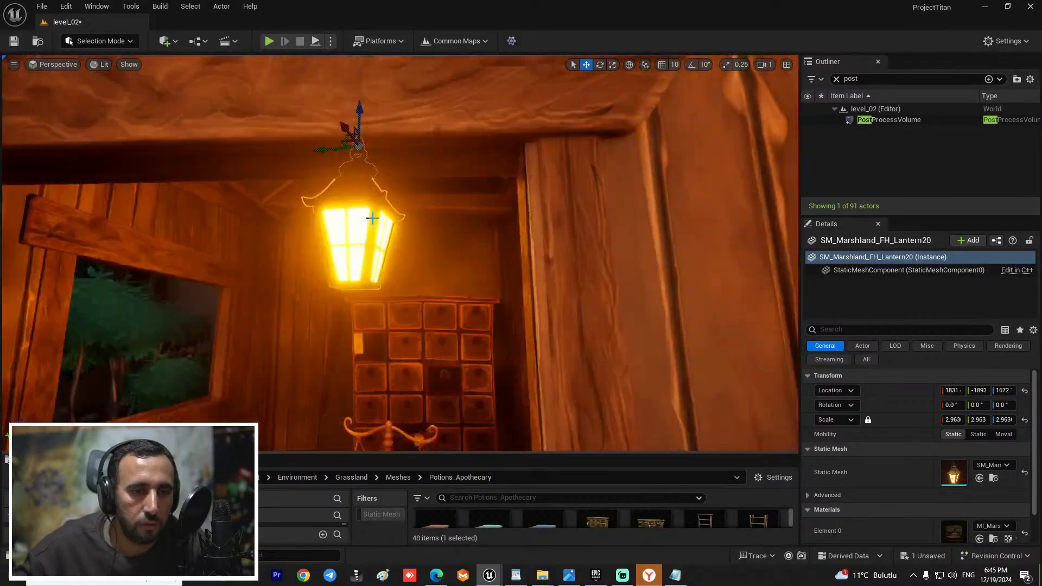
{"action": "key", "text": "f"}
{"action": "mouse_move", "coordinate": [383, 163]}
{"action": "right_mouse_down"}
{"action": "mouse_move", "coordinate": [326, 163]}
{"action": "mouse_move", "coordinate": [384, 162]}
{"action": "right_mouse_up"}
{"action": "left_click_drag", "start_coordinate": [482, 190], "coordinate": [347, 151]}
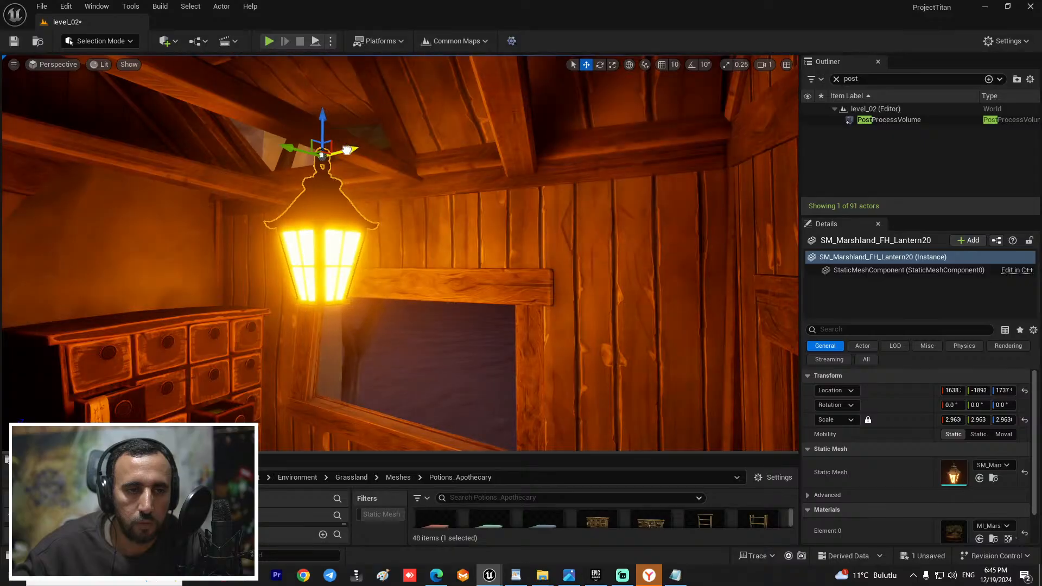
{"action": "right_click_drag", "start_coordinate": [346, 151], "coordinate": [279, 256]}
Step: Rotate the apothecary table to about -5.5° around Z and shift it to the side of the hut at about Y -1729
{"action": "right_click_drag", "start_coordinate": [400, 253], "coordinate": [380, 237]}
{"action": "right_click_drag", "start_coordinate": [391, 275], "coordinate": [374, 286]}
{"action": "key", "text": "e"}
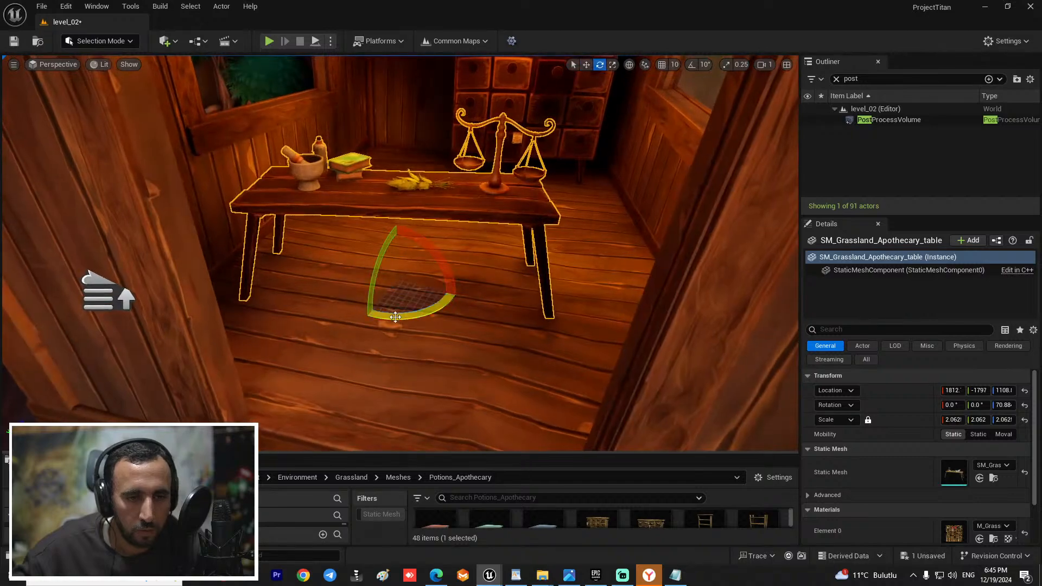
{"action": "left_click_drag", "start_coordinate": [392, 316], "coordinate": [311, 262]}
{"action": "key", "text": "w"}
{"action": "right_click_drag", "start_coordinate": [472, 314], "coordinate": [472, 342]}
Step: Browse the bottle and prop meshes in the Potions_Apothecary folder
{"action": "key", "text": "ctrl+space"}
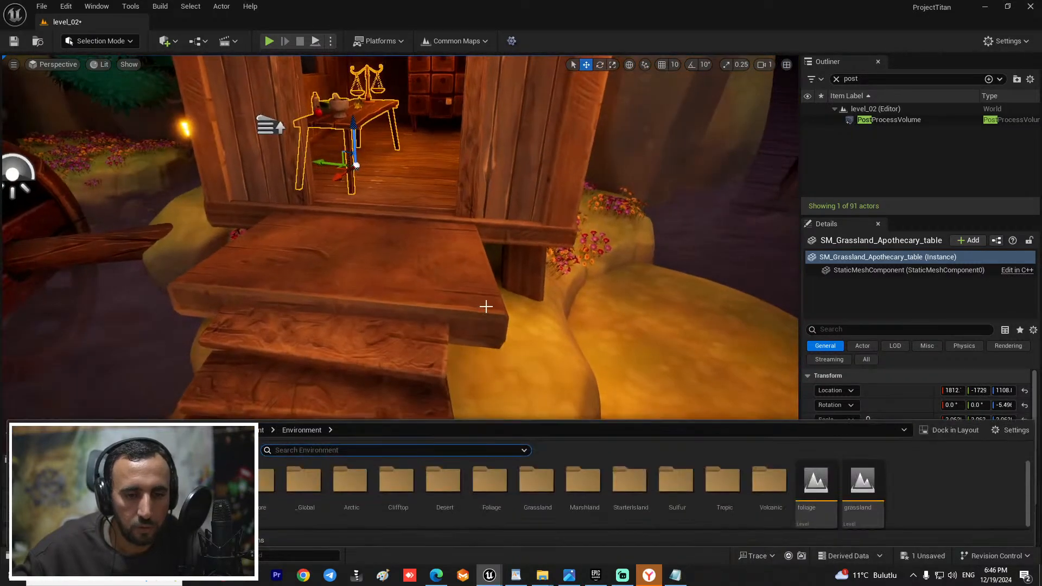
{"action": "key", "text": "ctrl+space"}
{"action": "left_click_drag", "start_coordinate": [615, 452], "coordinate": [615, 280]}
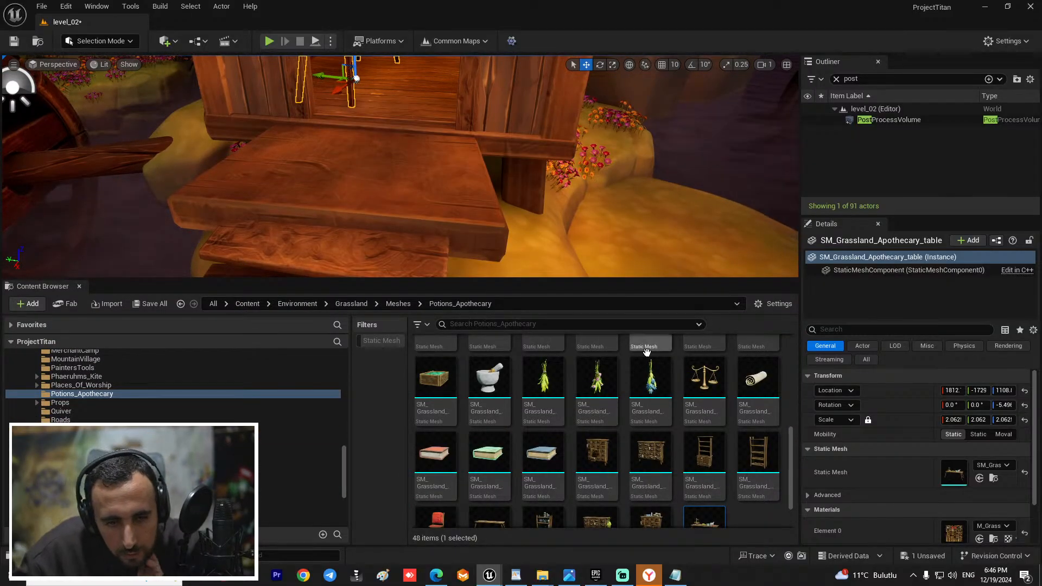
{"action": "scroll", "coordinate": [647, 352], "scroll_direction": "up", "scroll_amount": 5}
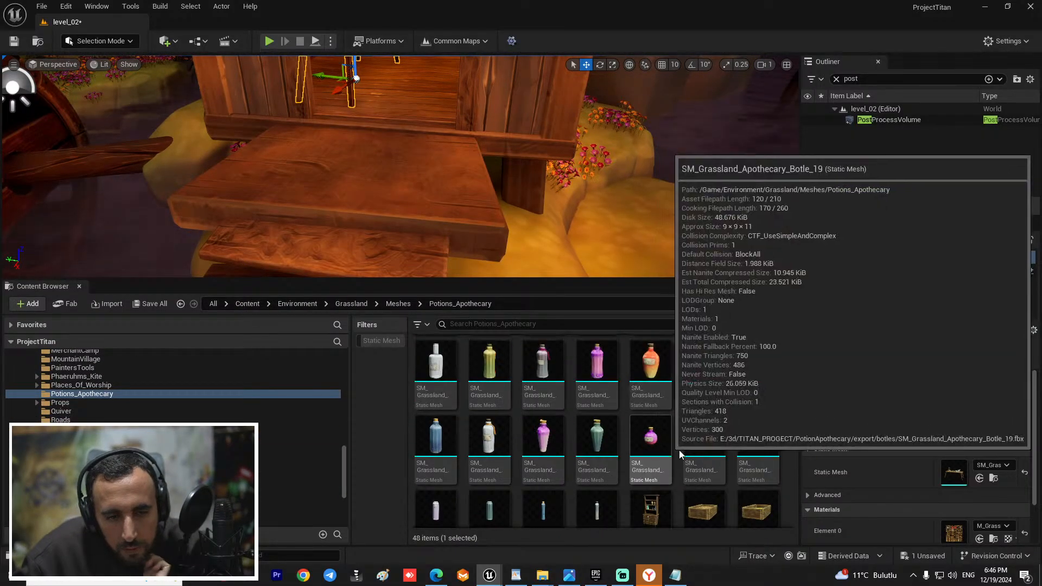
{"action": "scroll", "coordinate": [668, 429], "scroll_direction": "up", "scroll_amount": 2}
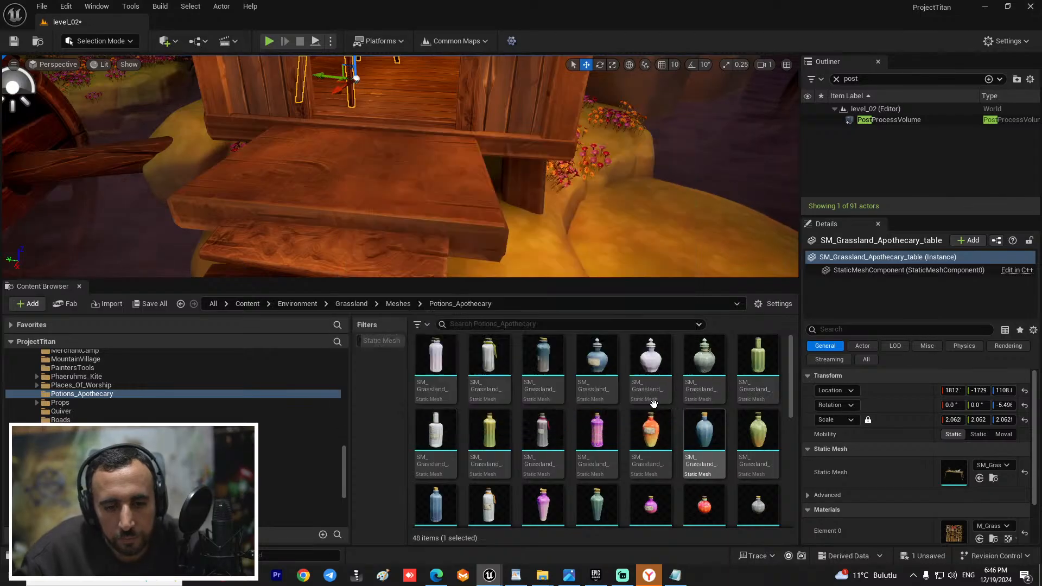
{"action": "right_click_drag", "start_coordinate": [400, 166], "coordinate": [362, 236]}
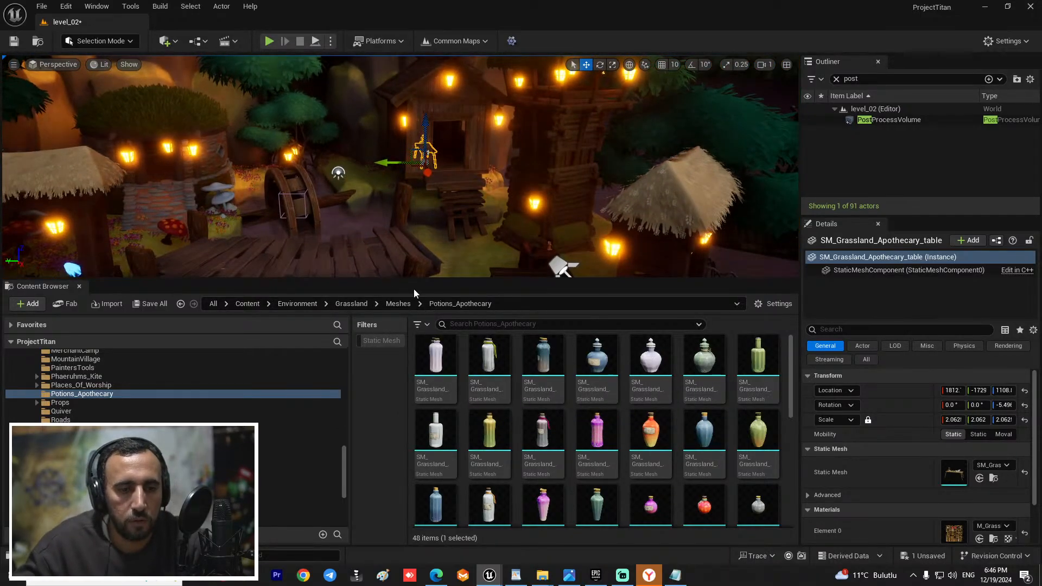
Step: Enlarge the scene view over the village and save the level with the furnished hut
{"action": "left_click_drag", "start_coordinate": [421, 279], "coordinate": [422, 458]}
{"action": "right_click_drag", "start_coordinate": [421, 325], "coordinate": [488, 391]}
{"action": "key", "text": "ctrl+s"}
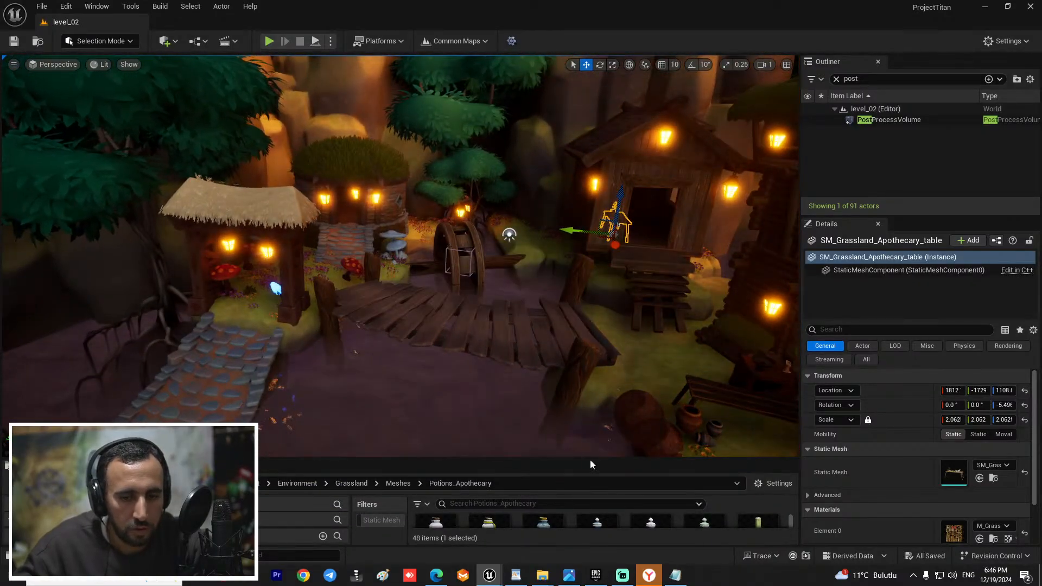
Step: Lower the lantern inside the hut to about Z 1698 and save the level
{"action": "right_click_drag", "start_coordinate": [654, 321], "coordinate": [531, 119]}
{"action": "key", "text": "w"}
{"action": "key", "text": "s"}
{"action": "left_click", "coordinate": [479, 102]}
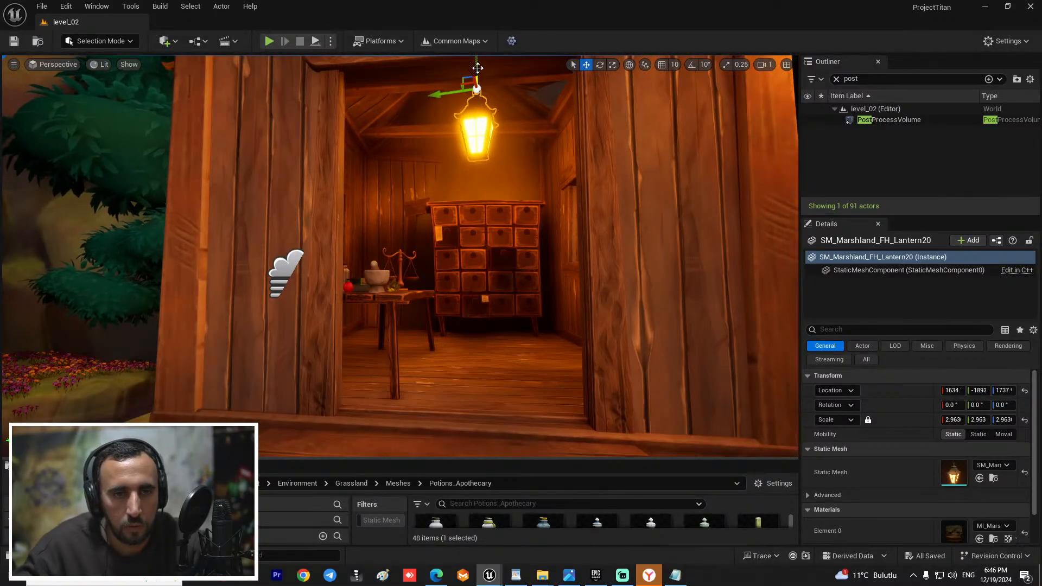
{"action": "left_click_drag", "start_coordinate": [477, 68], "coordinate": [477, 96]}
{"action": "key", "text": "s"}
{"action": "right_click_drag", "start_coordinate": [477, 96], "coordinate": [475, 113]}
{"action": "key", "text": "ctrl+s"}
Step: Search the whole Content folder for chair assets
{"action": "left_click_drag", "start_coordinate": [462, 460], "coordinate": [462, 318]}
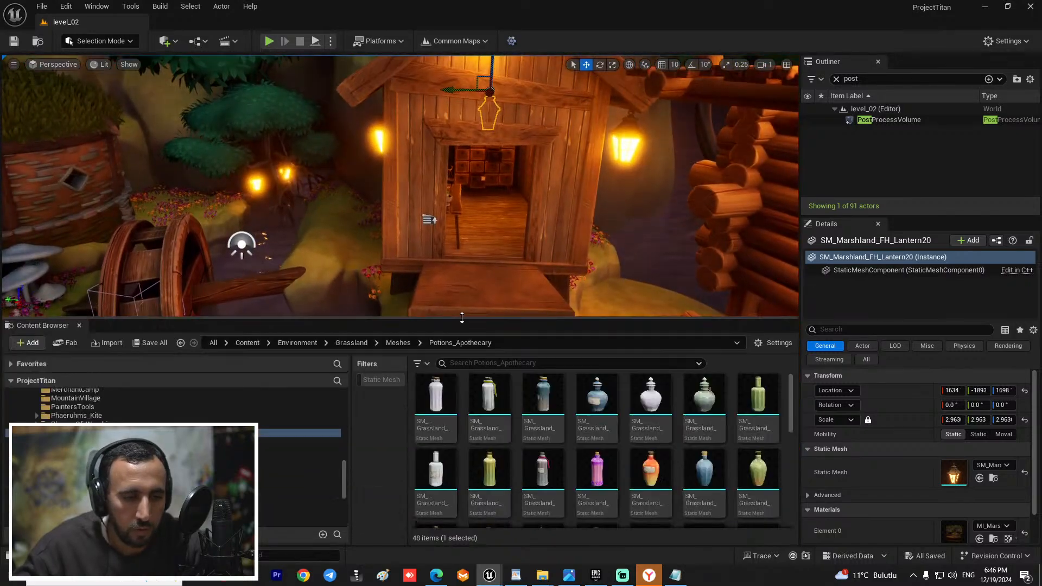
{"action": "scroll", "coordinate": [107, 402], "scroll_direction": "up", "scroll_amount": 10}
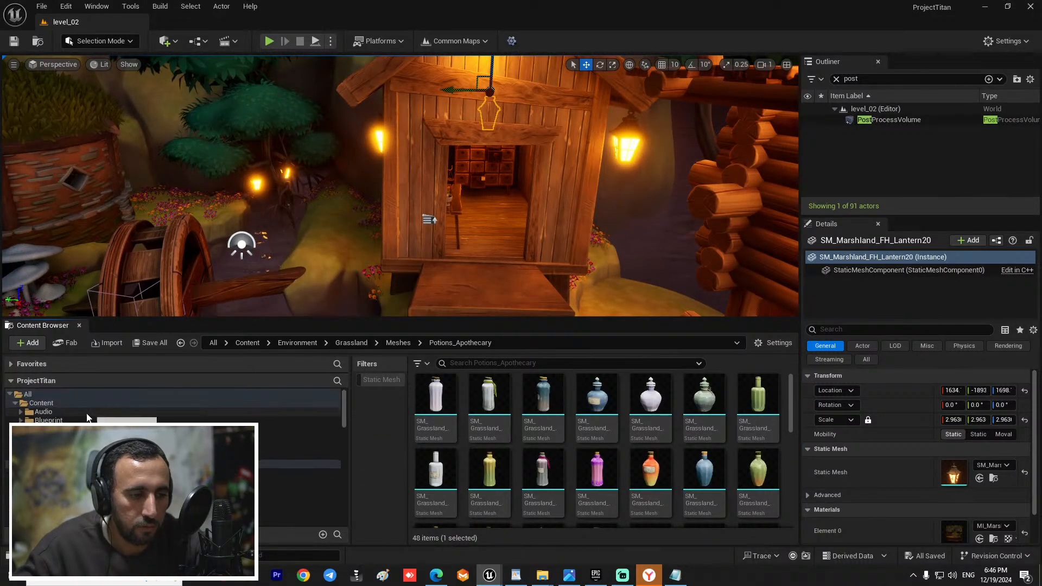
{"action": "left_click", "coordinate": [41, 403]}
{"action": "left_click", "coordinate": [569, 362]}
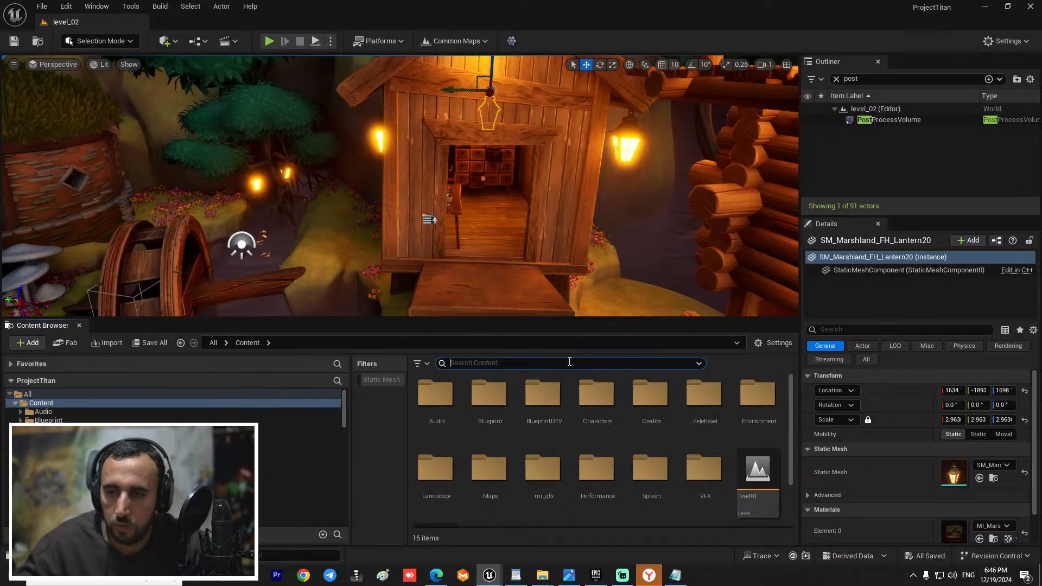
{"action": "type", "text": "chair"}
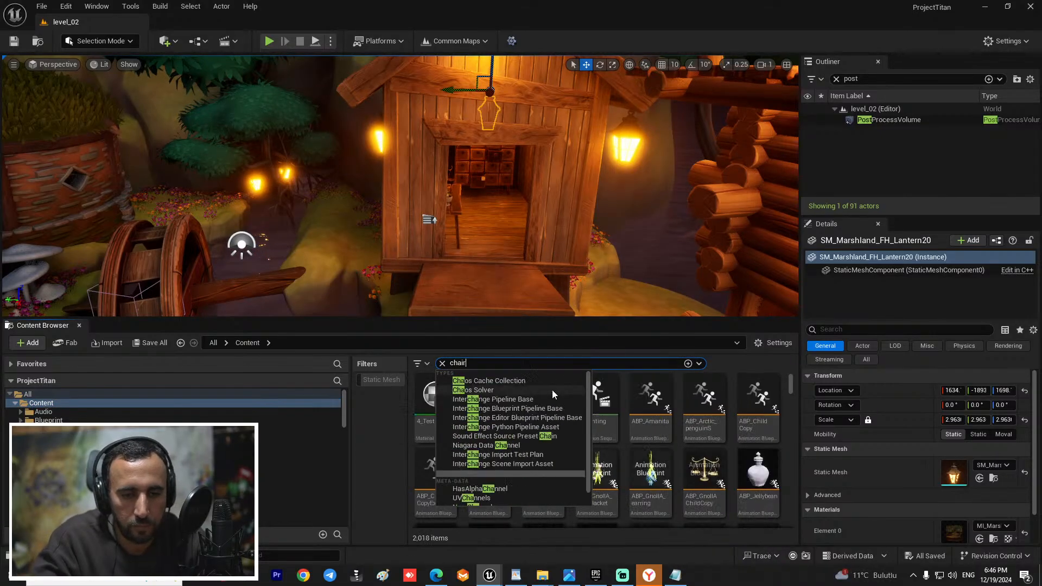
{"action": "key", "text": "Return"}
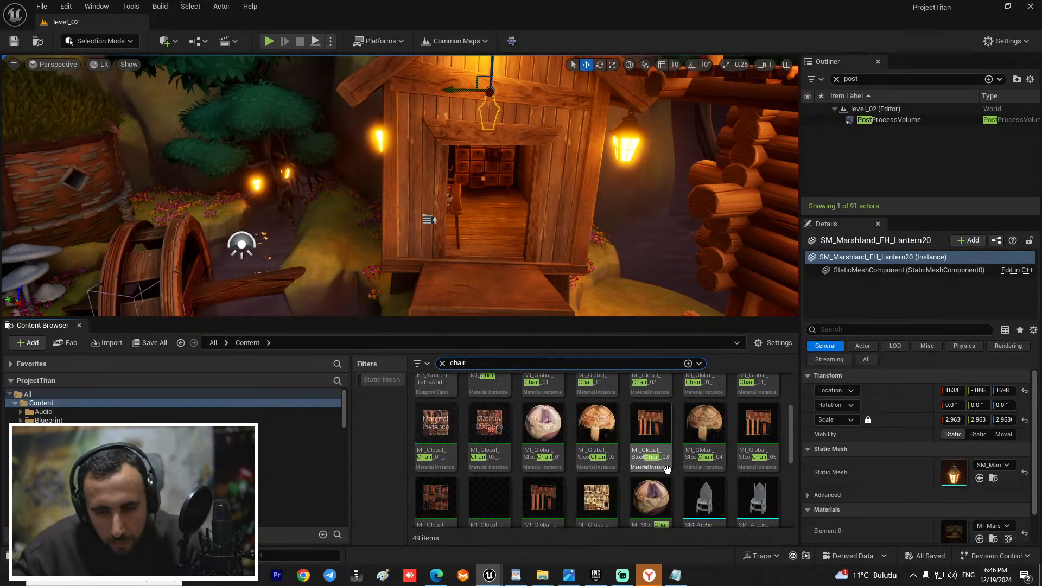
Step: Place the SM_Generic_Chair_02 mesh from the chair results on the floor inside the wooden hut
{"action": "scroll", "coordinate": [681, 475], "scroll_direction": "down", "scroll_amount": 3}
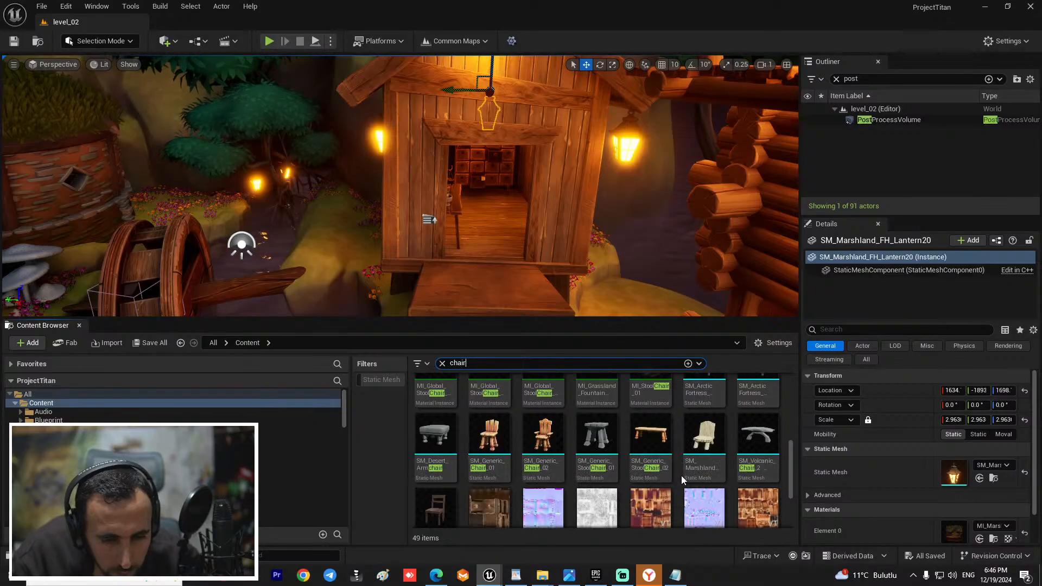
{"action": "scroll", "coordinate": [791, 454], "scroll_direction": "down", "scroll_amount": 2}
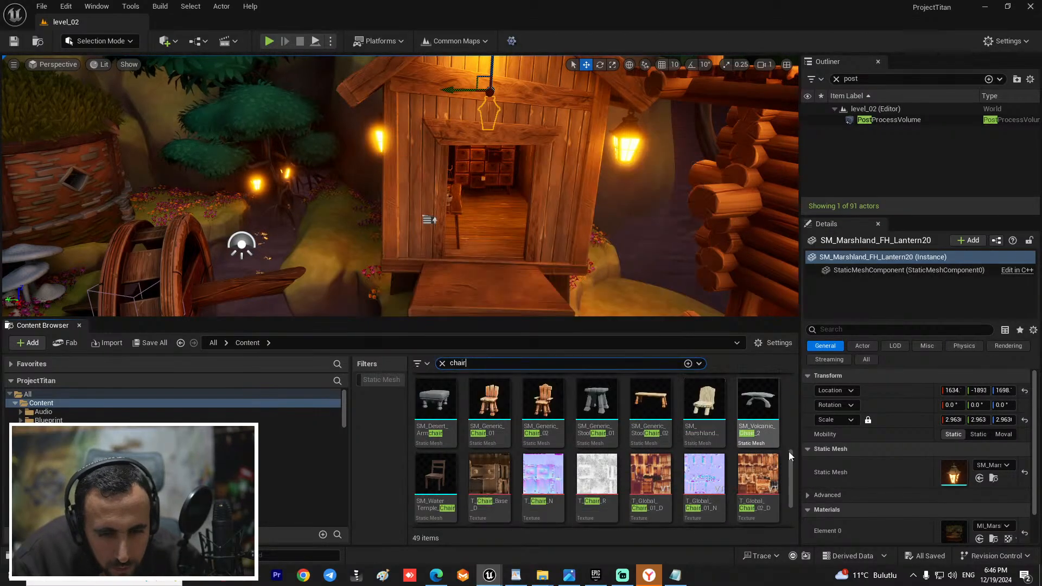
{"action": "scroll", "coordinate": [685, 459], "scroll_direction": "down", "scroll_amount": 3}
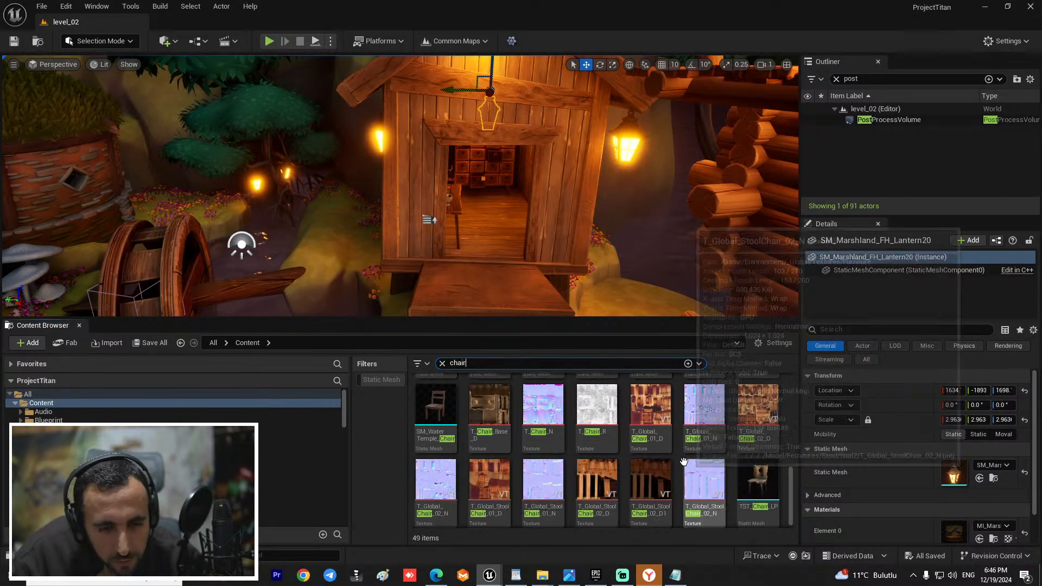
{"action": "scroll", "coordinate": [685, 459], "scroll_direction": "up", "scroll_amount": 3}
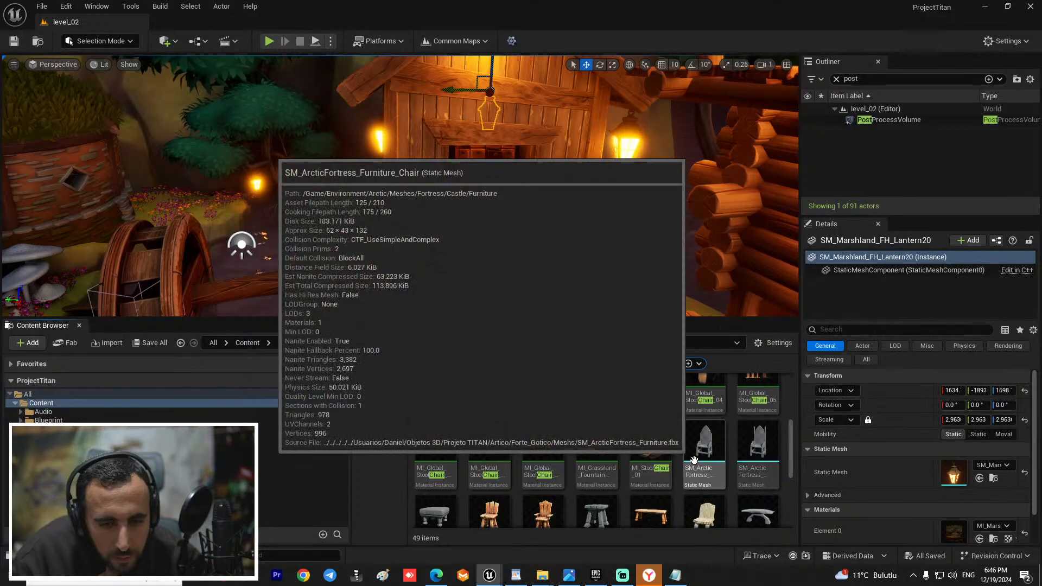
{"action": "scroll", "coordinate": [694, 460], "scroll_direction": "down", "scroll_amount": 3}
{"action": "scroll", "coordinate": [748, 434], "scroll_direction": "up", "scroll_amount": 2}
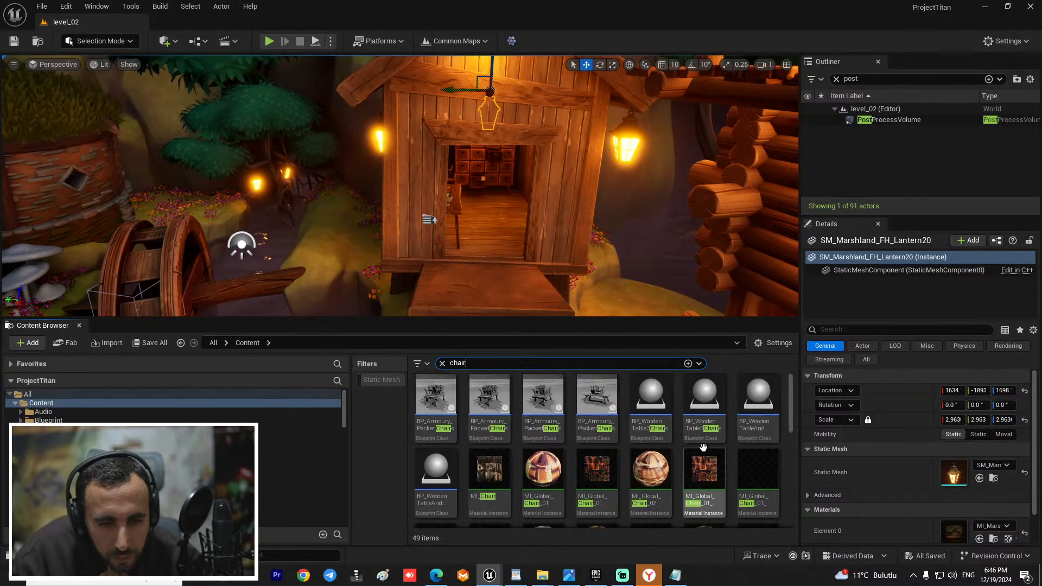
{"action": "scroll", "coordinate": [751, 434], "scroll_direction": "down", "scroll_amount": 4}
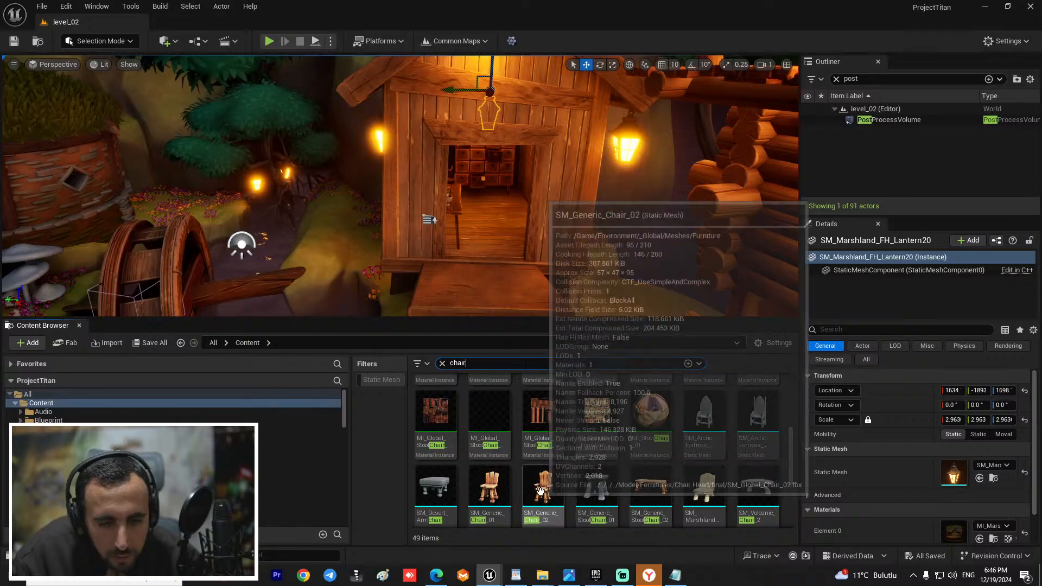
{"action": "left_click_drag", "start_coordinate": [543, 486], "coordinate": [535, 188]}
{"action": "left_click_drag", "start_coordinate": [498, 218], "coordinate": [499, 220]}
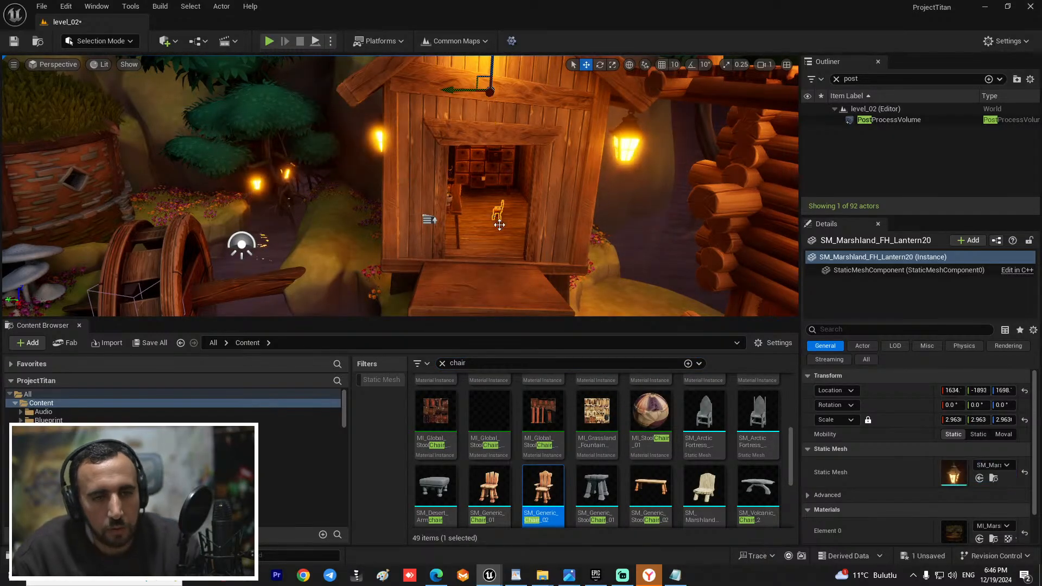
Step: Scale the chair uniformly to about 2.51 and move it along the hut floor to about X 1774
{"action": "key", "text": "f"}
{"action": "scroll", "coordinate": [388, 205], "scroll_direction": "down", "scroll_amount": 5}
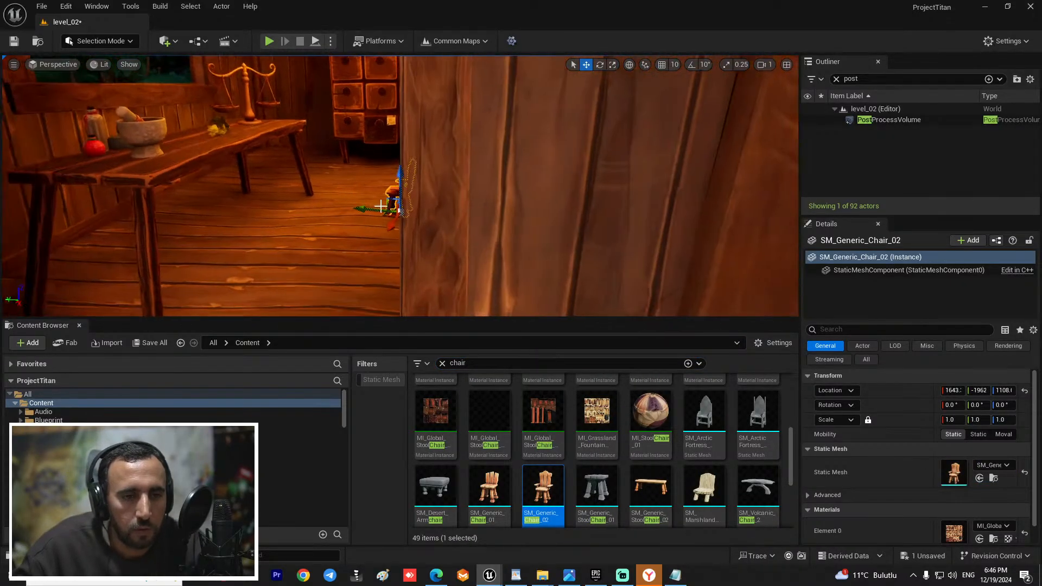
{"action": "key", "text": "r"}
{"action": "left_click_drag", "start_coordinate": [398, 212], "coordinate": [435, 184]}
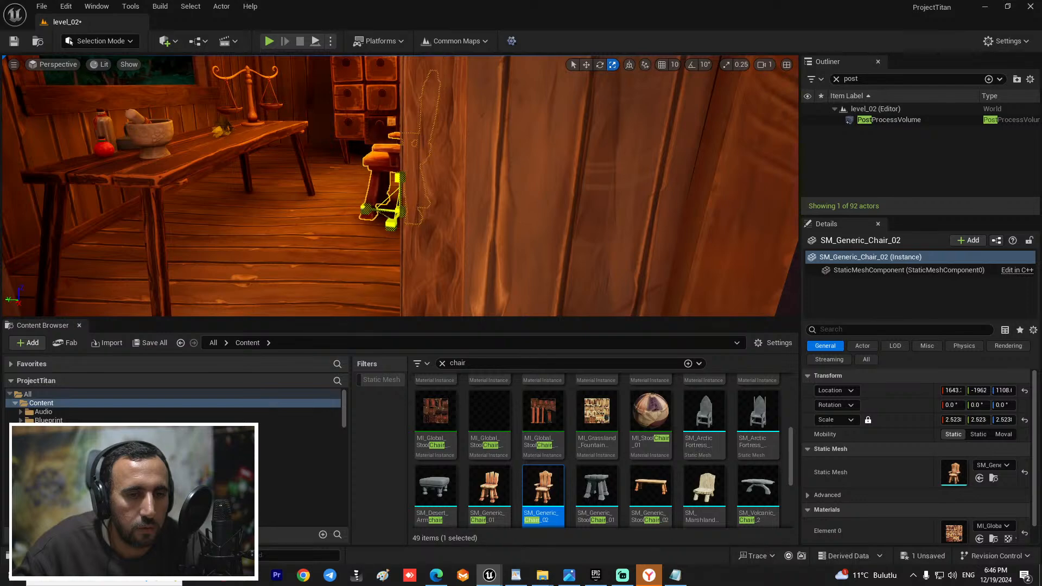
{"action": "right_click_drag", "start_coordinate": [500, 259], "coordinate": [549, 236]}
{"action": "key", "text": "w"}
{"action": "left_click_drag", "start_coordinate": [513, 229], "coordinate": [408, 274]}
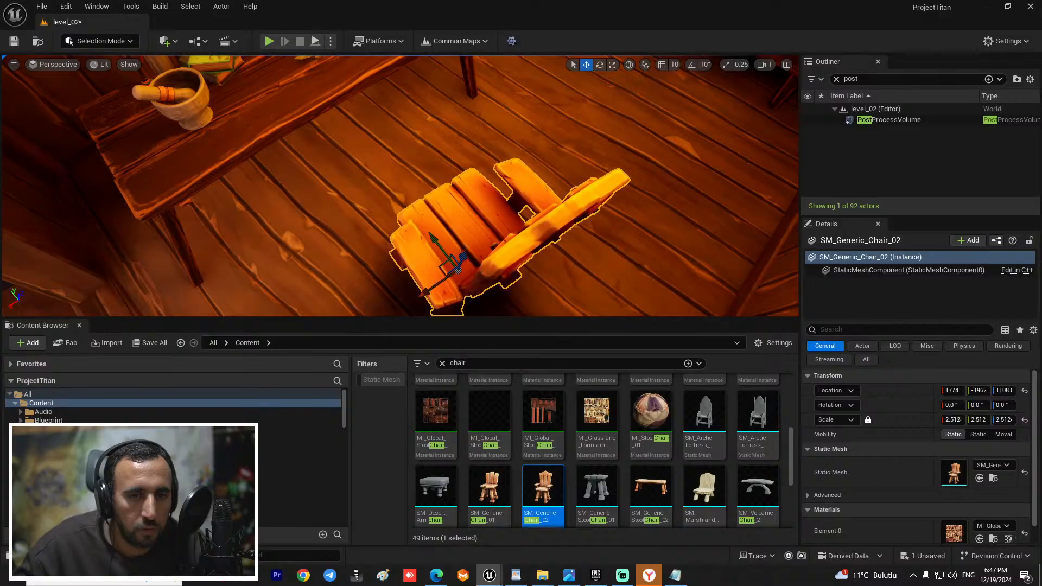
Step: Move the lantern on the log tower to about X 2710, Y -2174
{"action": "right_click_drag", "start_coordinate": [407, 274], "coordinate": [299, 216]}
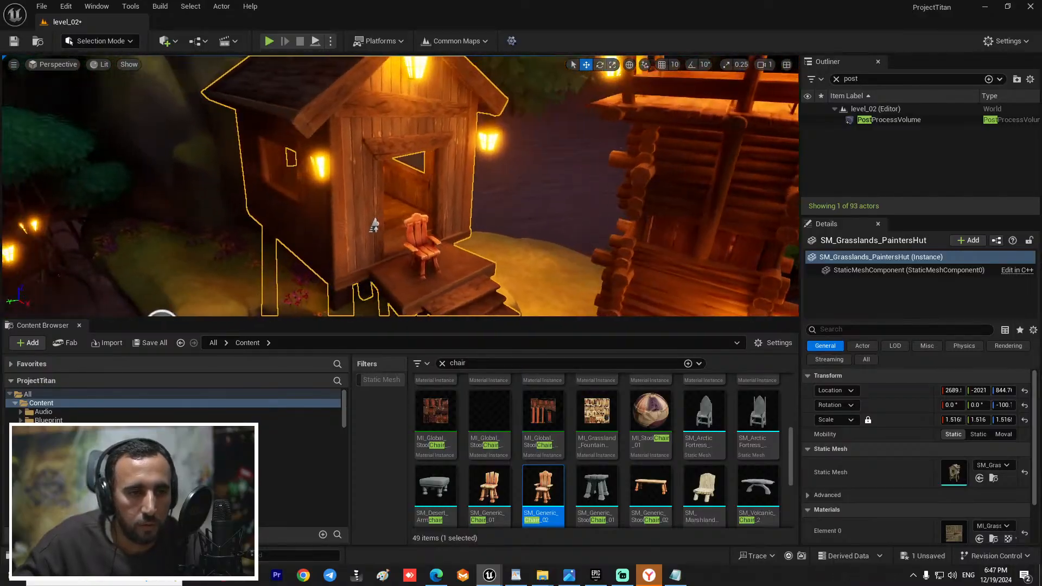
{"action": "left_click", "coordinate": [343, 154]}
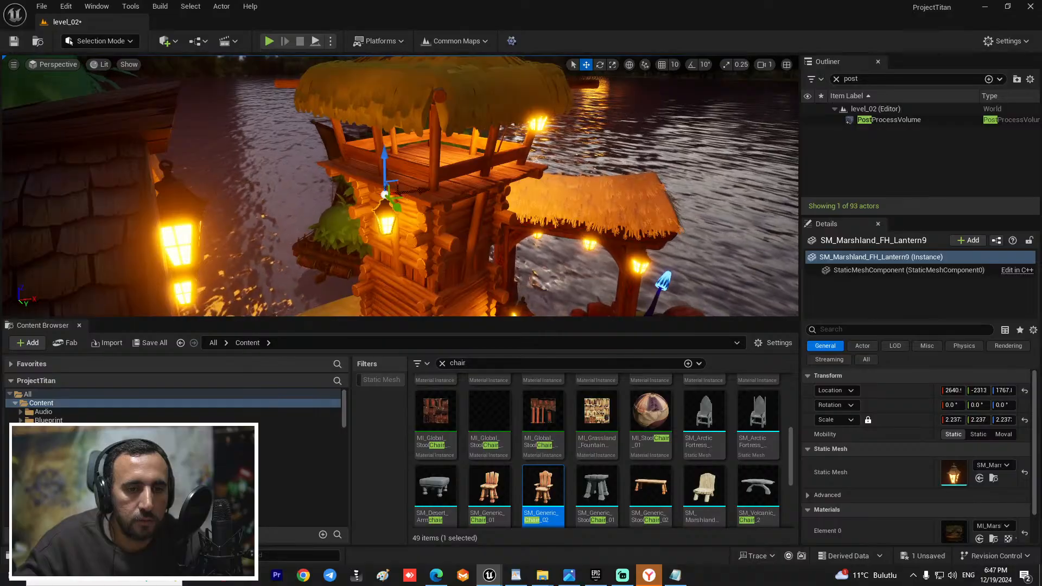
{"action": "right_click_drag", "start_coordinate": [396, 199], "coordinate": [450, 199]}
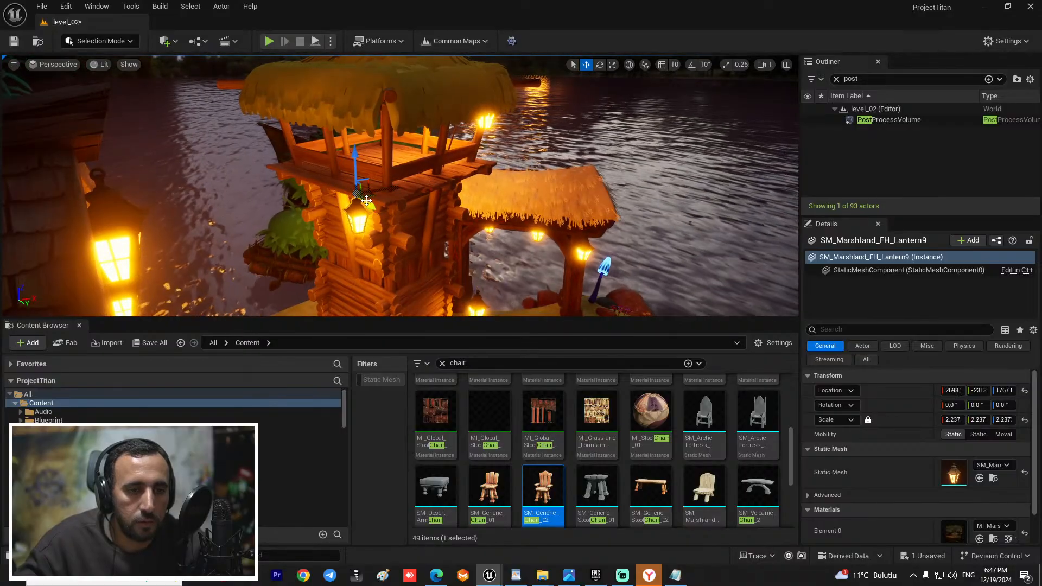
{"action": "right_click_drag", "start_coordinate": [396, 199], "coordinate": [420, 199]}
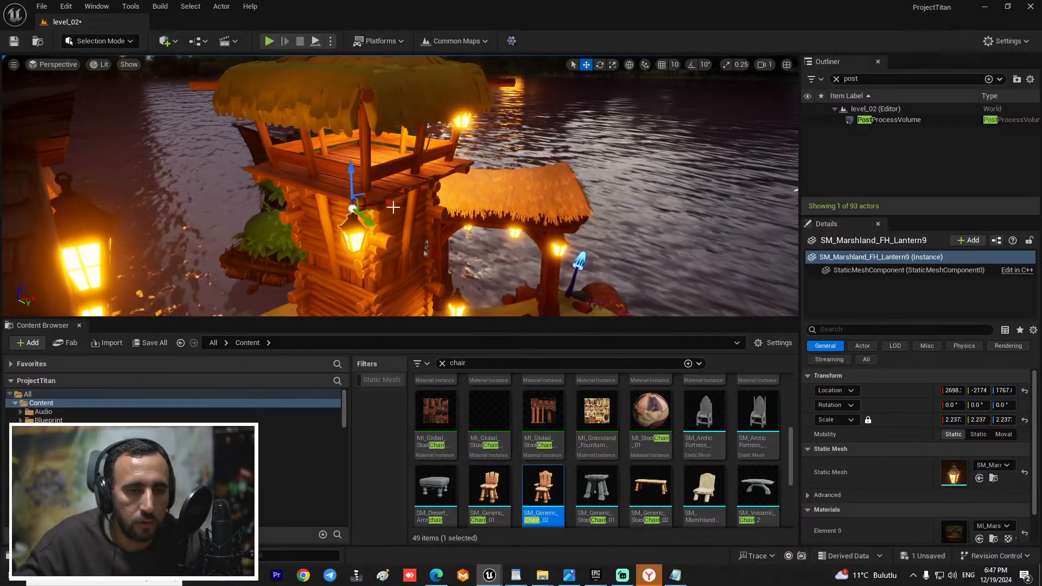
{"action": "left_click_drag", "start_coordinate": [390, 204], "coordinate": [396, 203]}
{"action": "right_click_drag", "start_coordinate": [396, 203], "coordinate": [271, 239]}
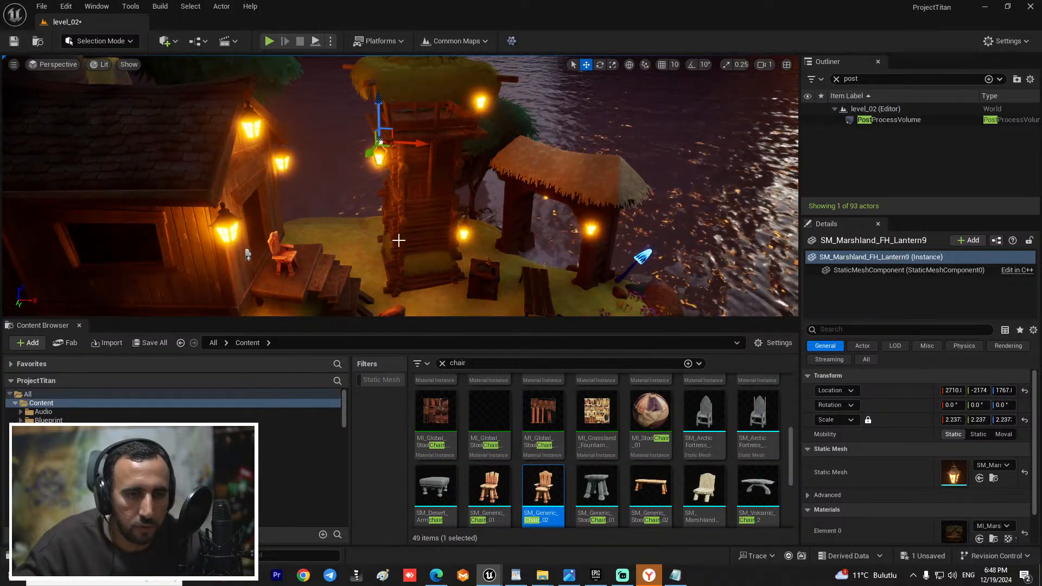
Step: Raise the porch chair to about Z 1093, shift it sideways to about Y -1923 and save the level
{"action": "right_click_drag", "start_coordinate": [398, 240], "coordinate": [256, 194]}
{"action": "left_click", "coordinate": [363, 206]}
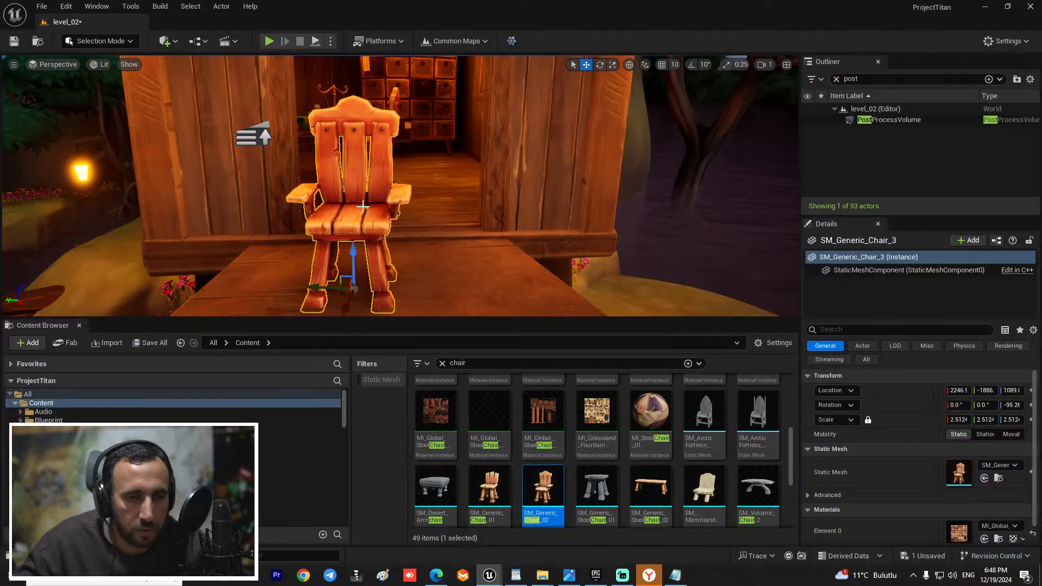
{"action": "left_click_drag", "start_coordinate": [354, 256], "coordinate": [353, 252]}
{"action": "right_click_drag", "start_coordinate": [448, 293], "coordinate": [472, 314]}
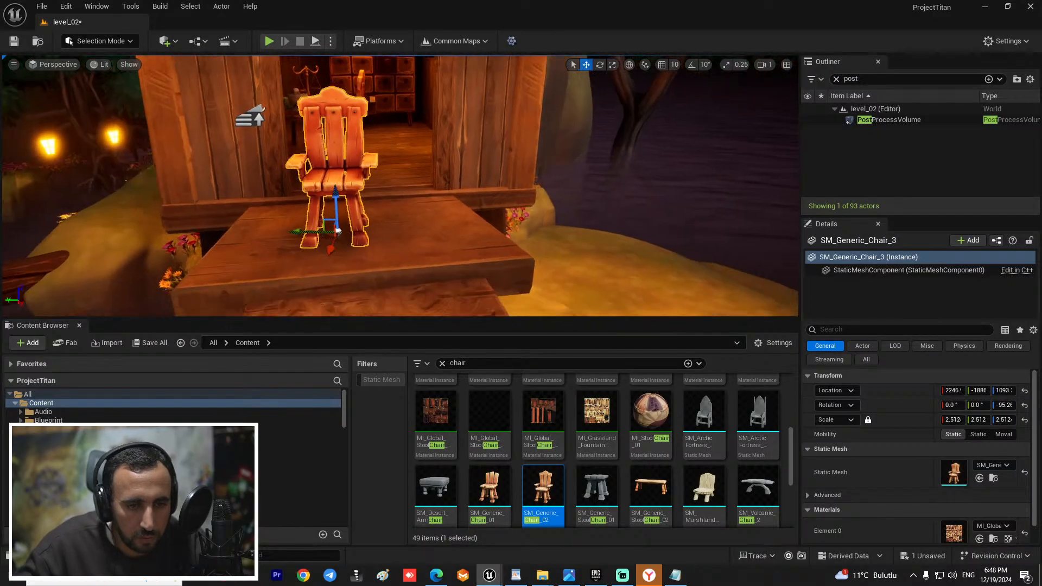
{"action": "right_click_drag", "start_coordinate": [338, 230], "coordinate": [386, 226]}
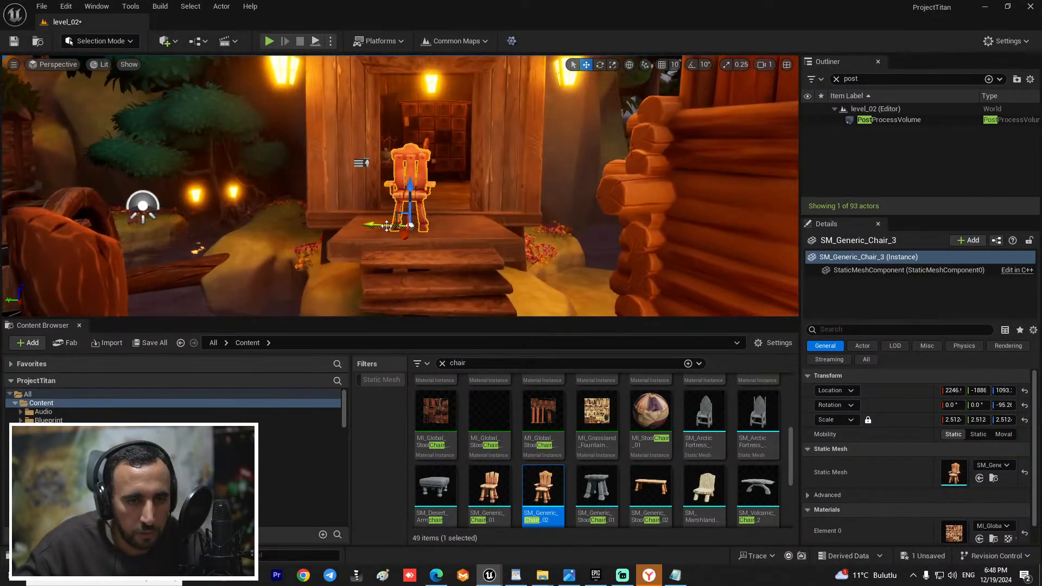
{"action": "left_click_drag", "start_coordinate": [381, 224], "coordinate": [393, 224]}
Step: Search the Content folder for flower assets and go back to the beginning of the results
{"action": "scroll", "coordinate": [701, 428], "scroll_direction": "down", "scroll_amount": 5}
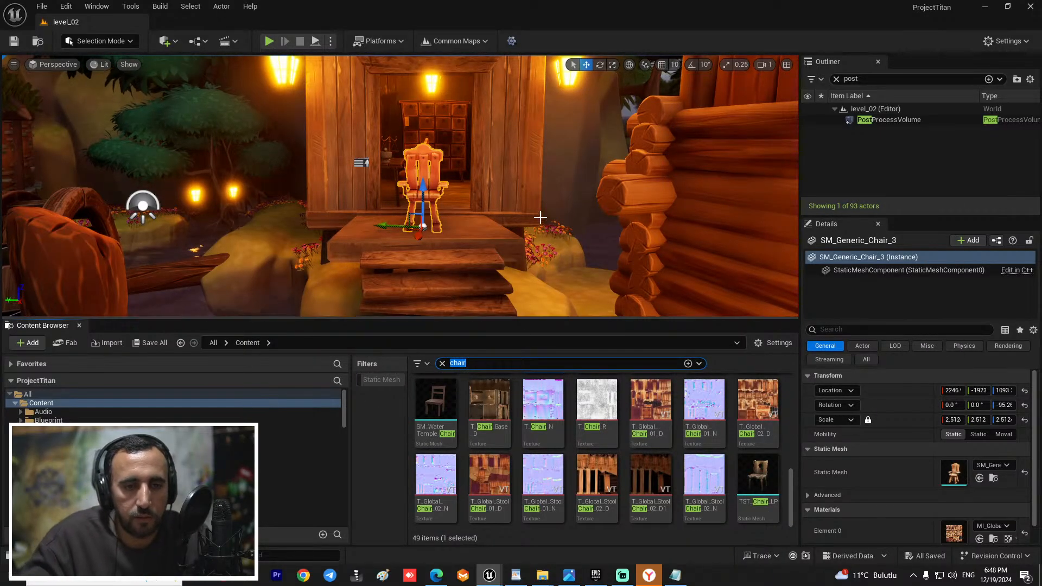
{"action": "type", "text": "flower"}
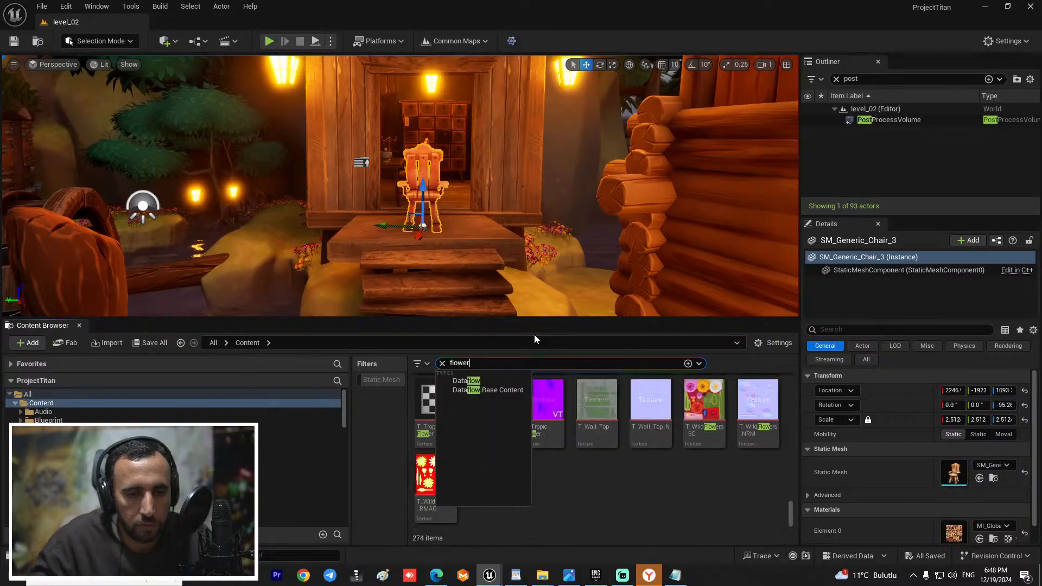
{"action": "left_click", "coordinate": [679, 533]}
{"action": "scroll", "coordinate": [677, 523], "scroll_direction": "up", "scroll_amount": 5}
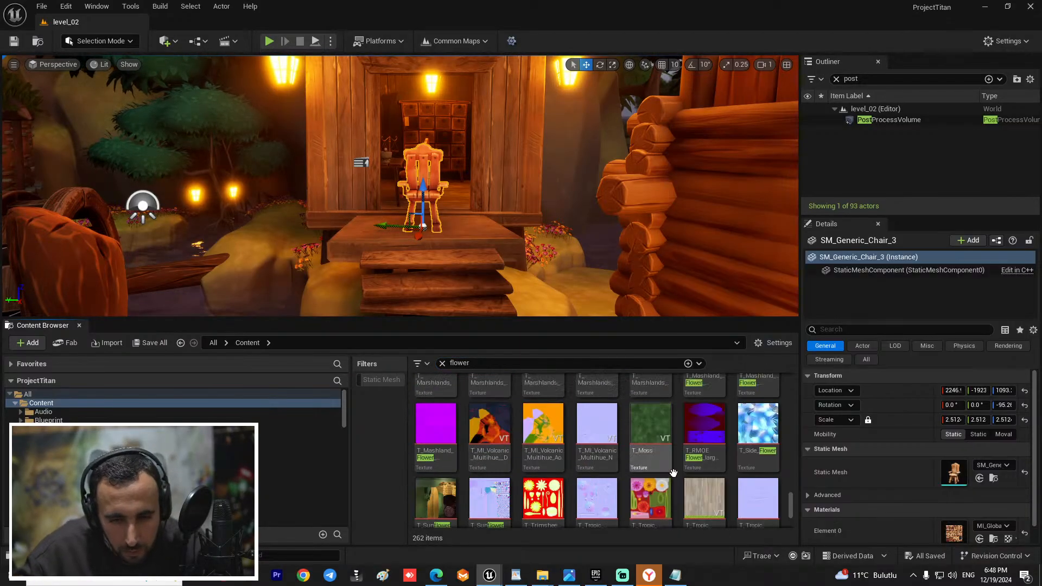
{"action": "scroll", "coordinate": [705, 444], "scroll_direction": "up", "scroll_amount": 1}
{"action": "left_click_drag", "start_coordinate": [792, 495], "coordinate": [790, 383]}
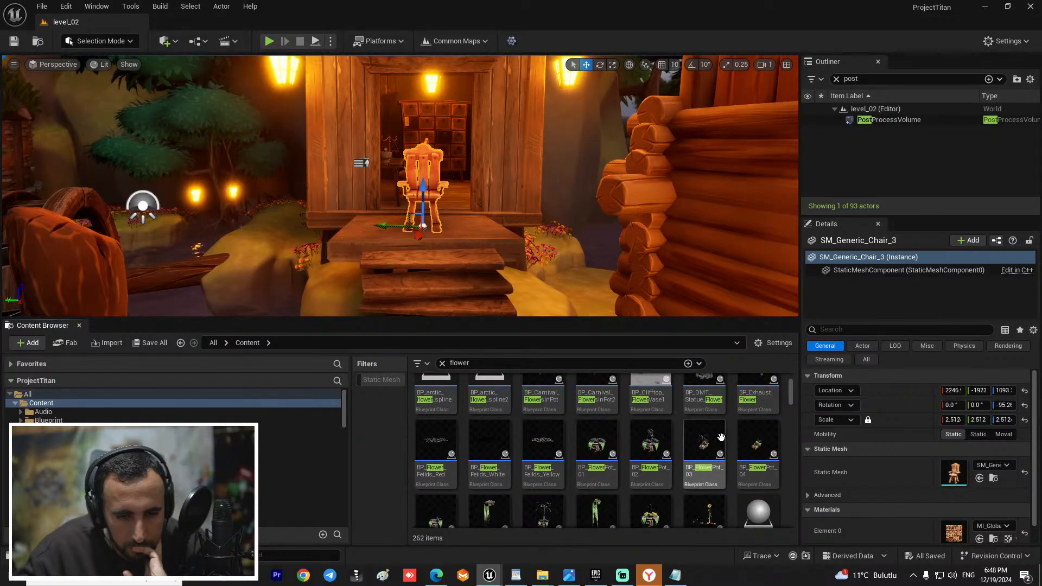
Step: Place the BP_Carnival_FlowersInPot planter on the riverbank ground beside the wooden shelter post, at about X 3999, Y -2334
{"action": "scroll", "coordinate": [722, 439], "scroll_direction": "down", "scroll_amount": 3}
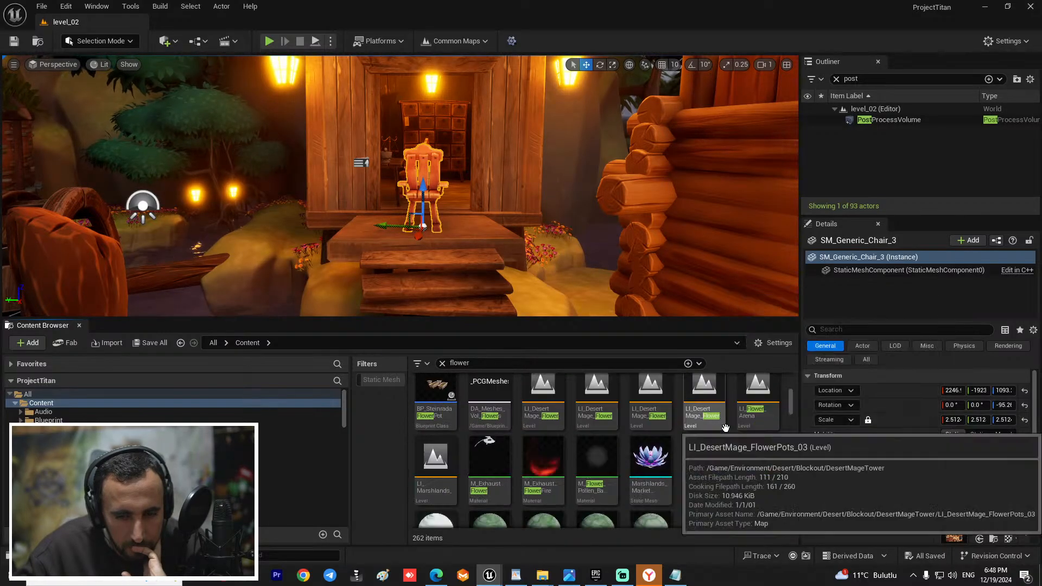
{"action": "scroll", "coordinate": [734, 438], "scroll_direction": "down", "scroll_amount": 4}
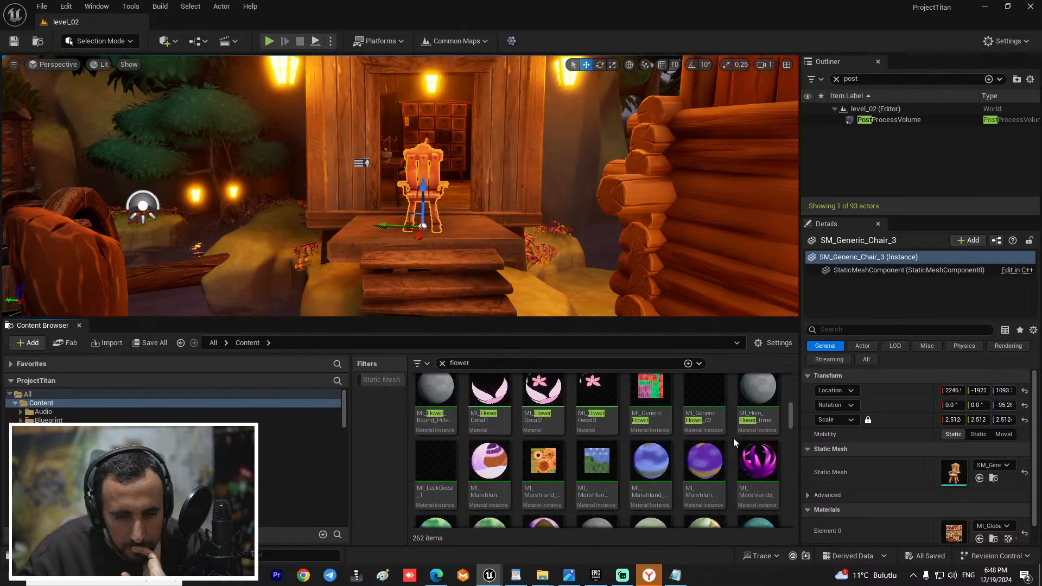
{"action": "scroll", "coordinate": [733, 439], "scroll_direction": "up", "scroll_amount": 6}
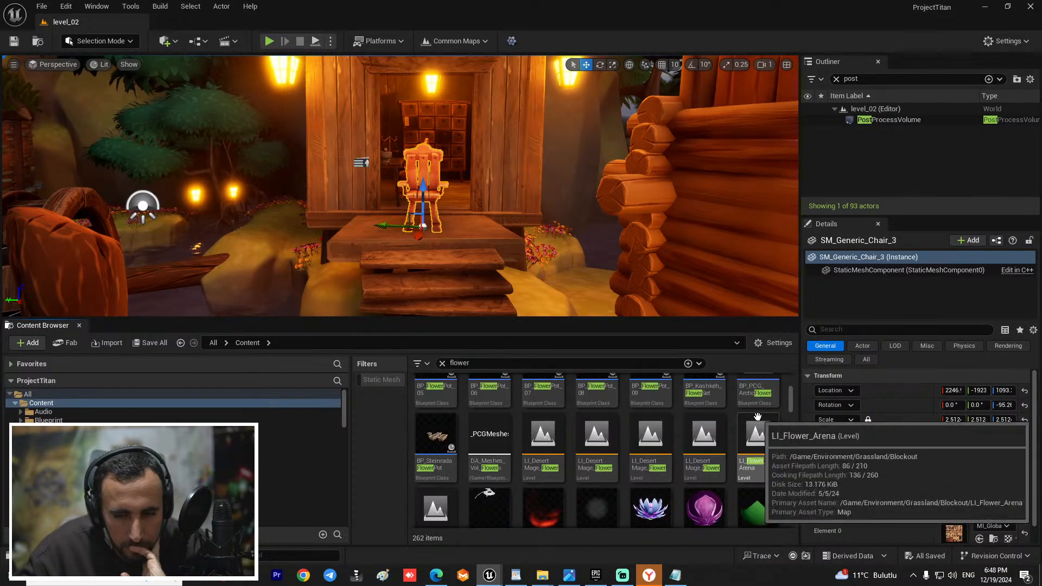
{"action": "scroll", "coordinate": [759, 433], "scroll_direction": "up", "scroll_amount": 1}
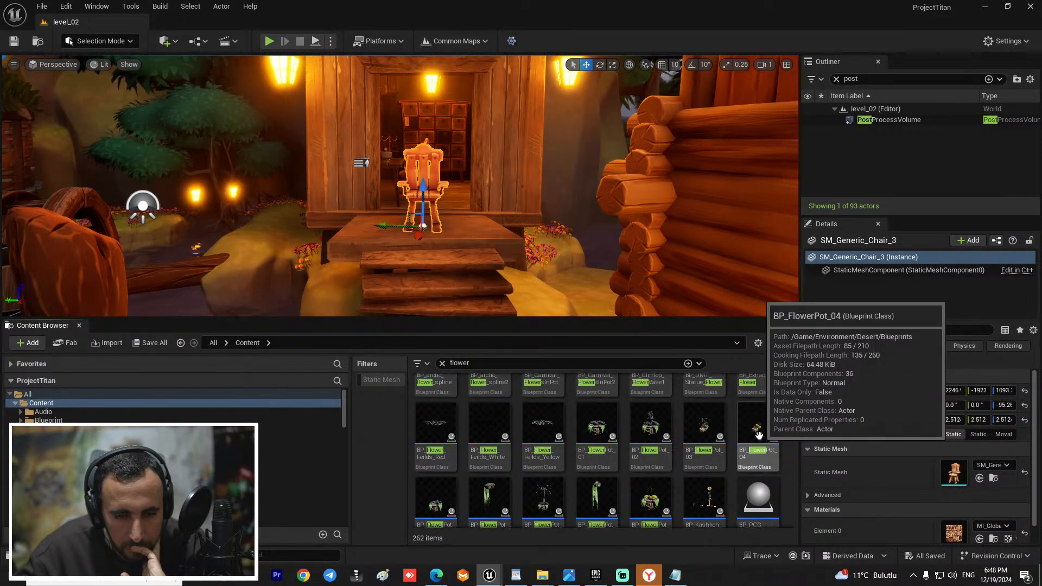
{"action": "scroll", "coordinate": [759, 433], "scroll_direction": "up", "scroll_amount": 1}
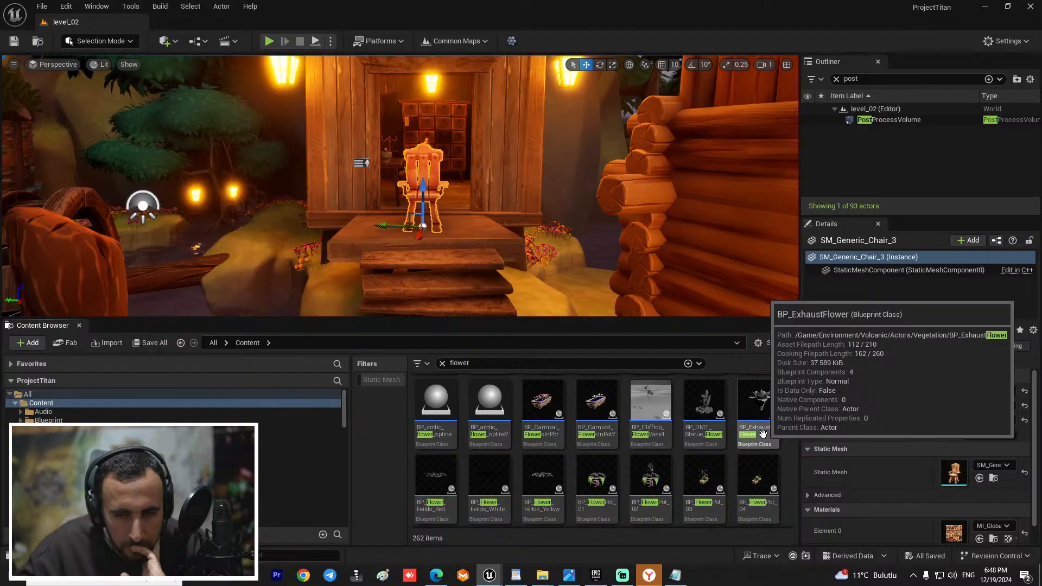
{"action": "scroll", "coordinate": [719, 448], "scroll_direction": "up", "scroll_amount": 1}
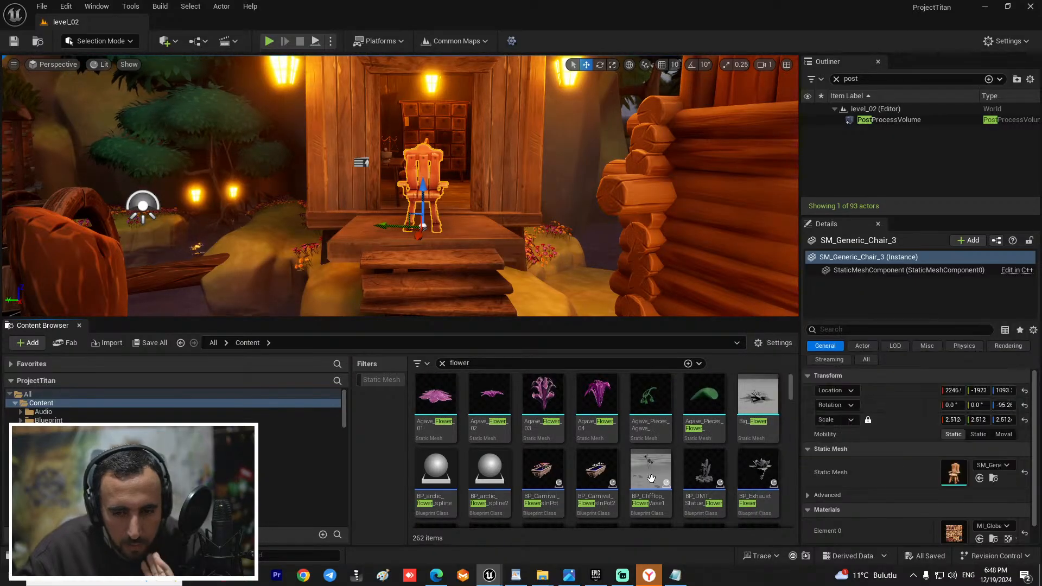
{"action": "right_click_drag", "start_coordinate": [277, 234], "coordinate": [395, 346]}
{"action": "left_click_drag", "start_coordinate": [541, 481], "coordinate": [375, 203]}
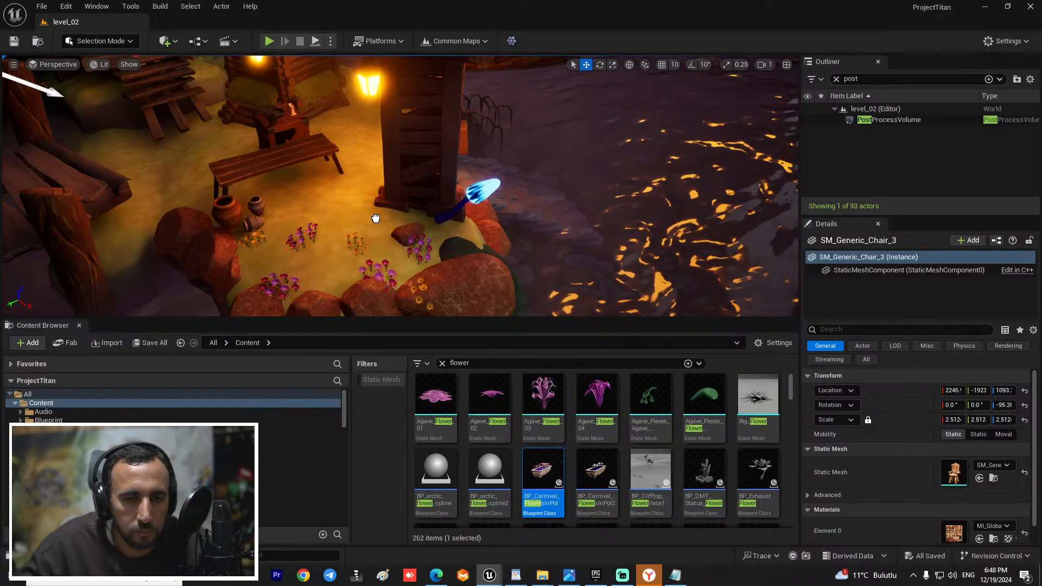
{"action": "left_click_drag", "start_coordinate": [380, 218], "coordinate": [378, 139]}
{"action": "key", "text": "f"}
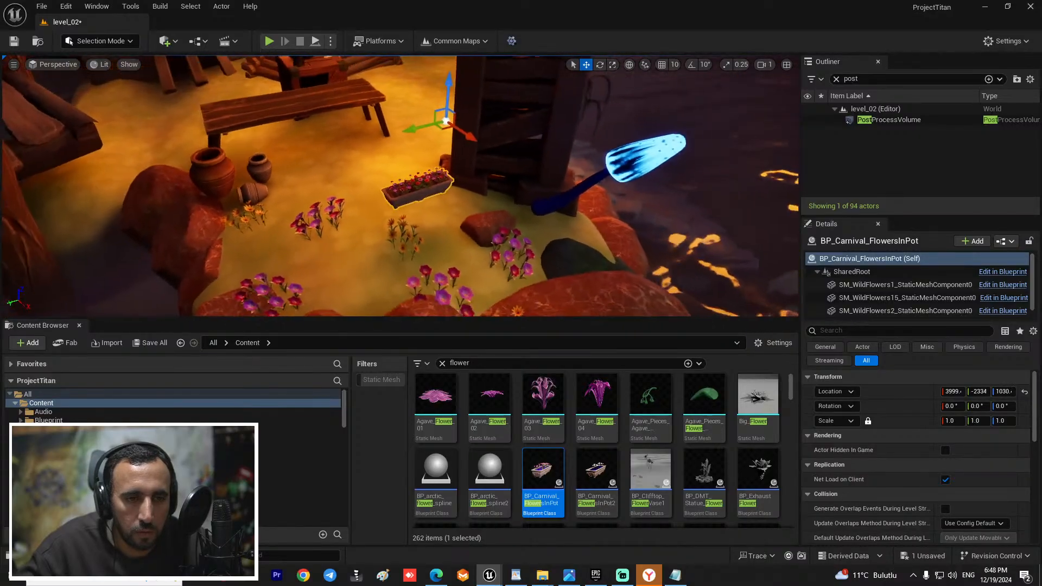
Step: Rotate the flower planter to about 53° around Z, scale it to about 2.183 and move it to about X 4146, Y -2563, Z 1081
{"action": "key", "text": "e"}
{"action": "left_click_drag", "start_coordinate": [448, 128], "coordinate": [444, 59]}
{"action": "key", "text": "r"}
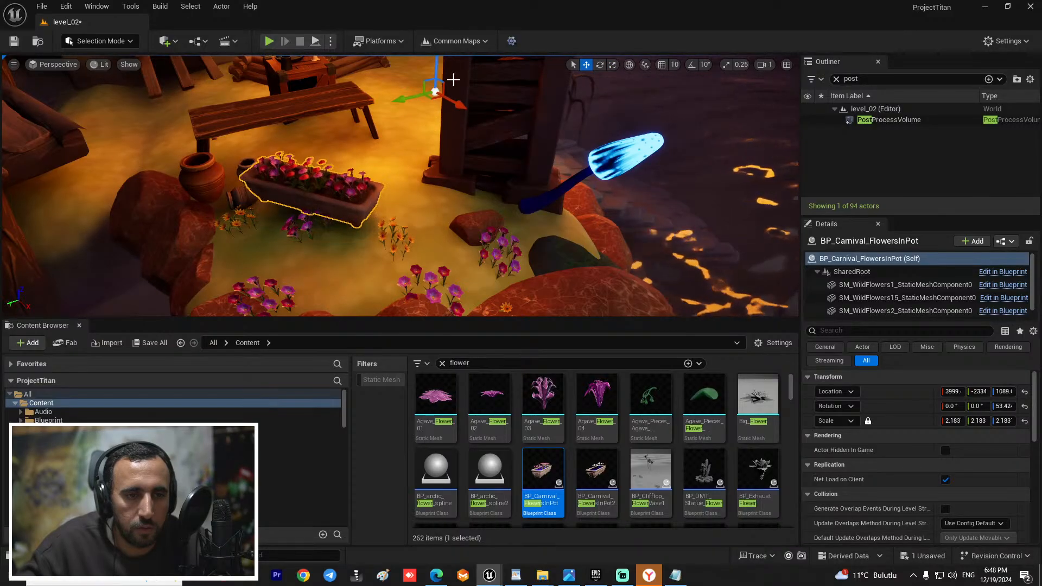
{"action": "left_click_drag", "start_coordinate": [458, 107], "coordinate": [543, 138]}
{"action": "left_click_drag", "start_coordinate": [452, 132], "coordinate": [564, 111]}
{"action": "left_click_drag", "start_coordinate": [600, 78], "coordinate": [595, 104]}
{"action": "right_click_drag", "start_coordinate": [451, 176], "coordinate": [452, 141]}
{"action": "key", "text": "s"}
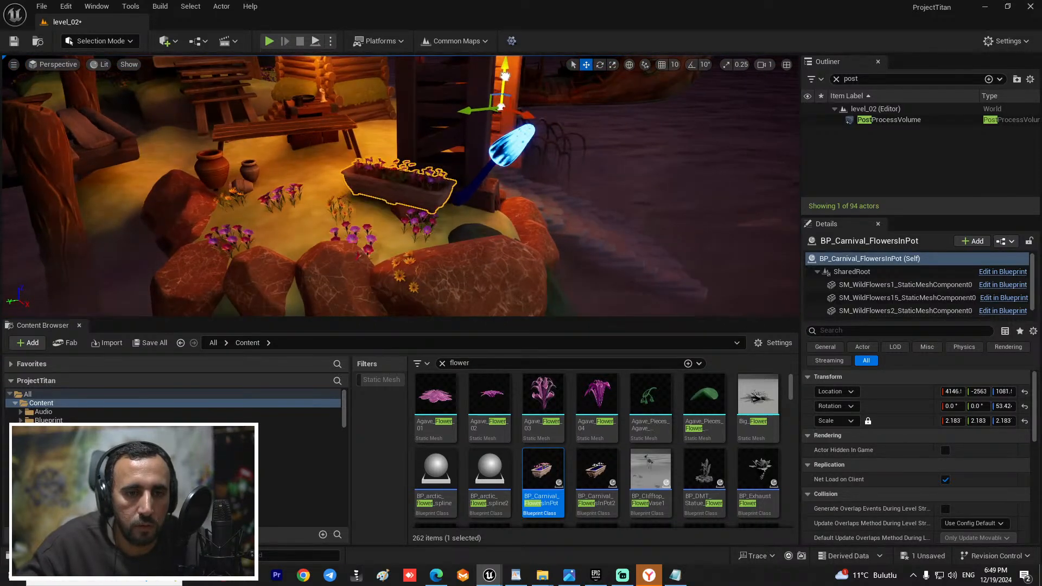
Step: Turn the flower planter to about 46° with a slight tilt and set it against the shelter post at about X 4198, Y -2671, Z 1061
{"action": "key", "text": "e"}
{"action": "left_click_drag", "start_coordinate": [508, 86], "coordinate": [544, 135]}
{"action": "key", "text": "w"}
{"action": "right_click_drag", "start_coordinate": [543, 136], "coordinate": [497, 190]}
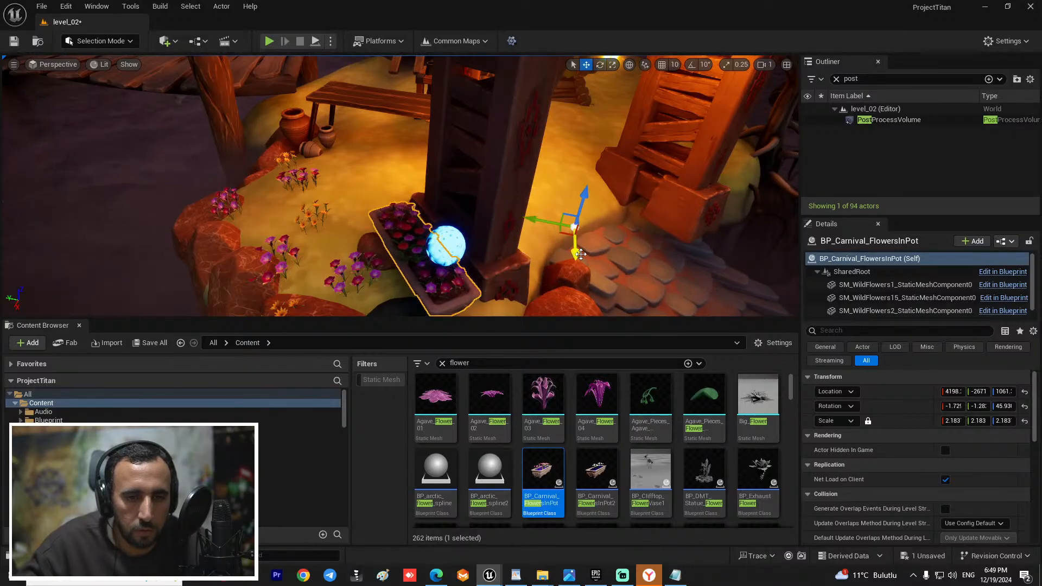
Step: Move the glowing blue mushroom away from the planter to the bank rocks, at about X 4031, Y -2025, Z 772
{"action": "left_click", "coordinate": [358, 217]}
{"action": "right_click_drag", "start_coordinate": [358, 217], "coordinate": [374, 266]}
{"action": "left_click", "coordinate": [497, 244]}
{"action": "left_click_drag", "start_coordinate": [375, 267], "coordinate": [285, 202]}
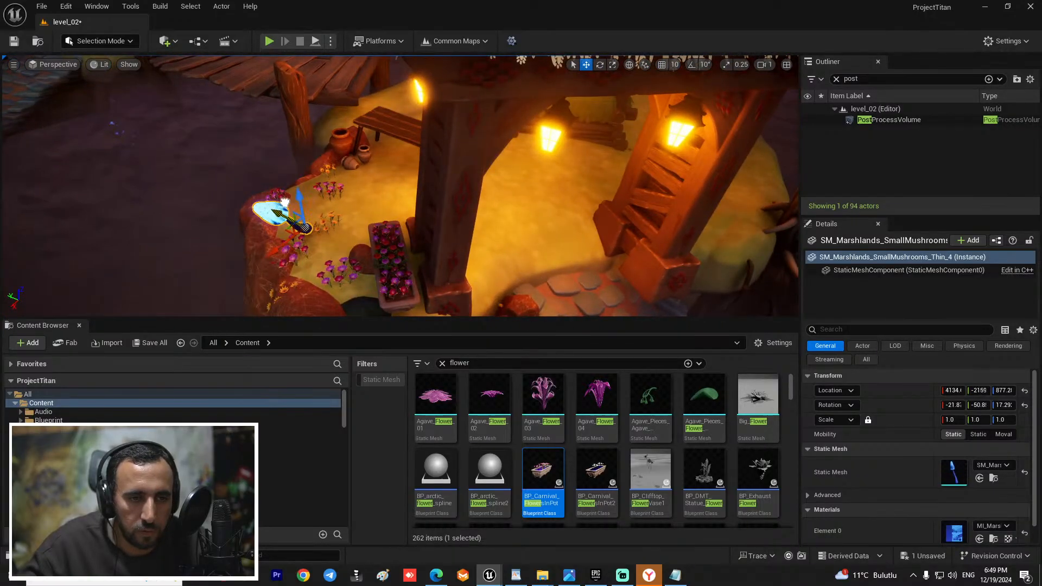
{"action": "right_click_drag", "start_coordinate": [284, 203], "coordinate": [478, 231]}
{"action": "key", "text": "e"}
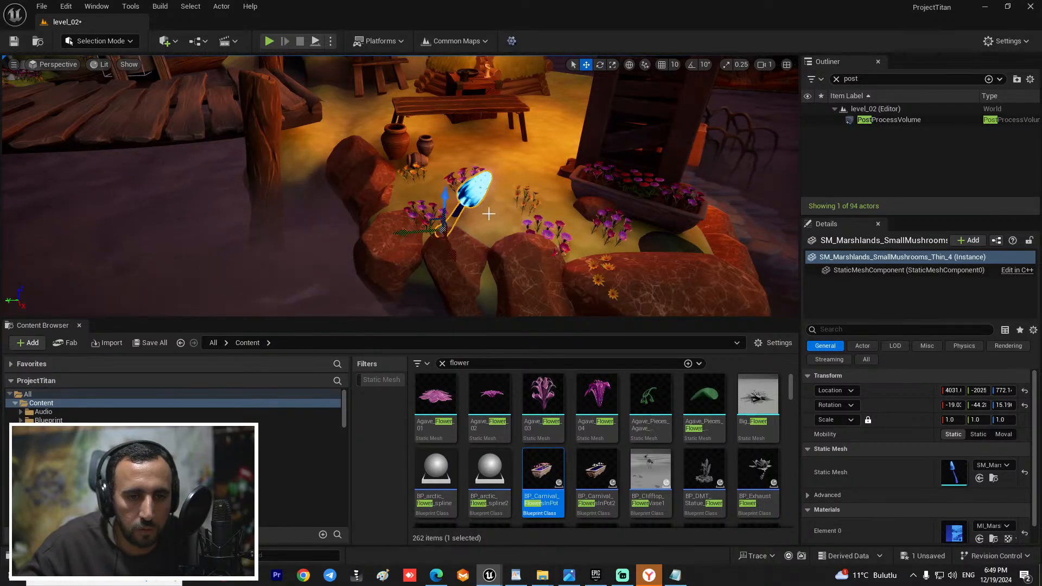
Step: Duplicate the glowing mushroom beside the original at about X 3913, Y -1956, turn the copy to a different angle and save the level
{"action": "left_click", "coordinate": [489, 214]}
{"action": "right_click_drag", "start_coordinate": [488, 213], "coordinate": [554, 228]}
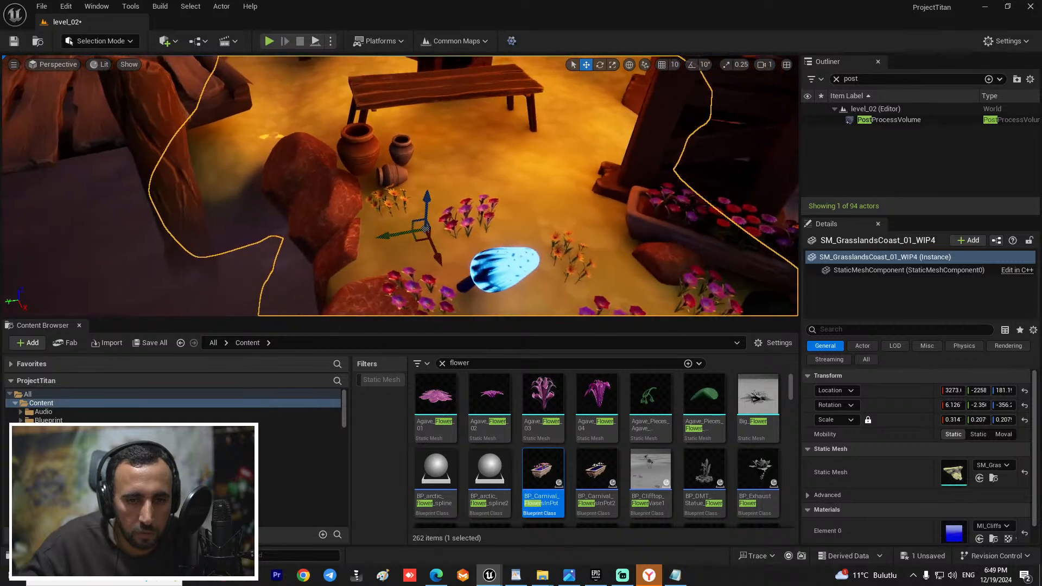
{"action": "left_click", "coordinate": [450, 298]}
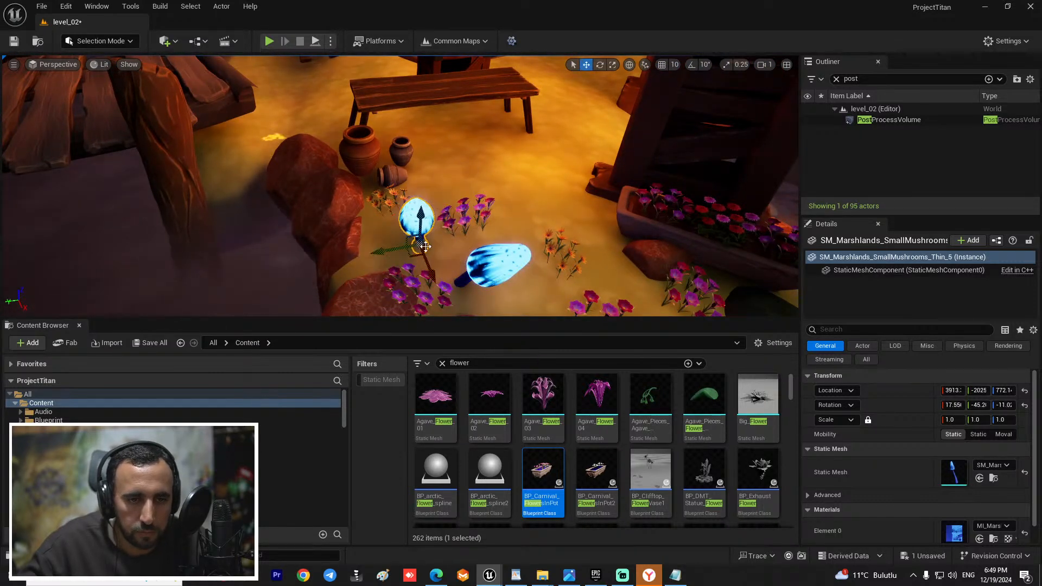
{"action": "left_click", "coordinate": [521, 209]}
{"action": "right_click_drag", "start_coordinate": [521, 208], "coordinate": [586, 142]}
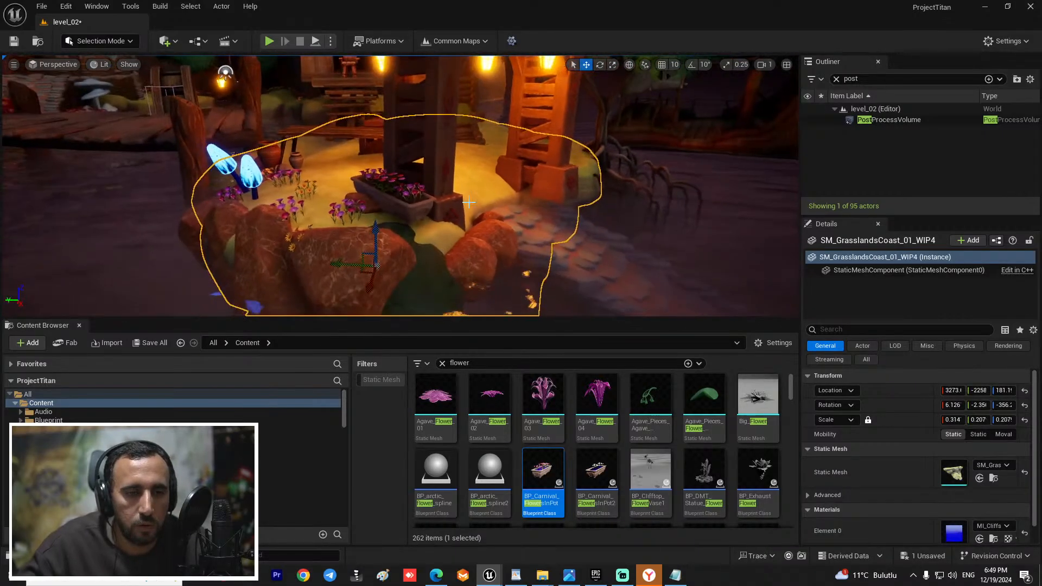
{"action": "key", "text": "ctrl+s"}
Step: Place a point light above the flower planter at about X 4203, Y -2440, Z 1007 and set its intensity to 0.5 lm
{"action": "left_click", "coordinate": [172, 41]}
{"action": "mouse_move", "coordinate": [235, 144]}
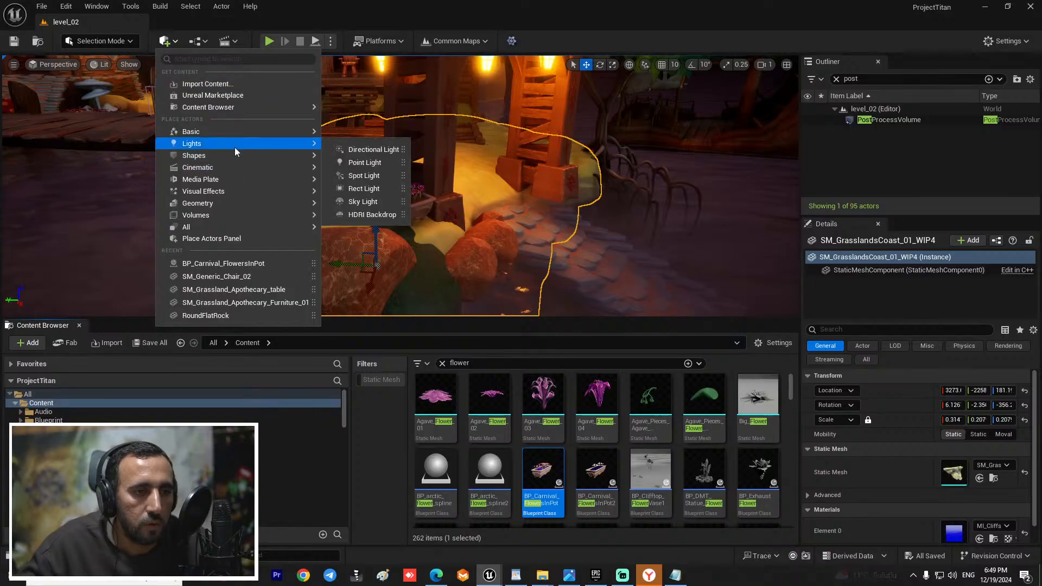
{"action": "left_click_drag", "start_coordinate": [394, 170], "coordinate": [352, 159]}
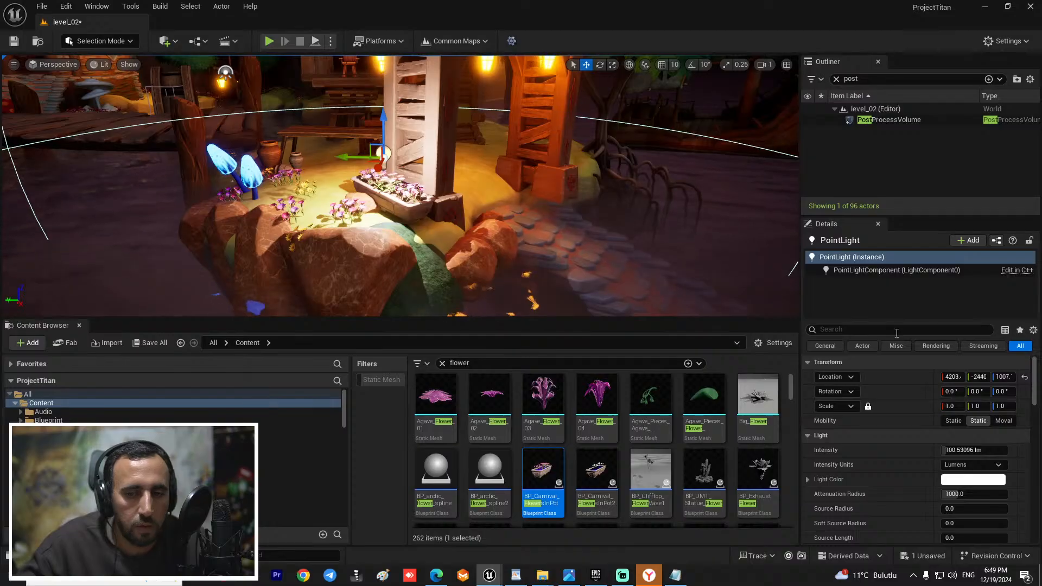
{"action": "left_click", "coordinate": [955, 450]}
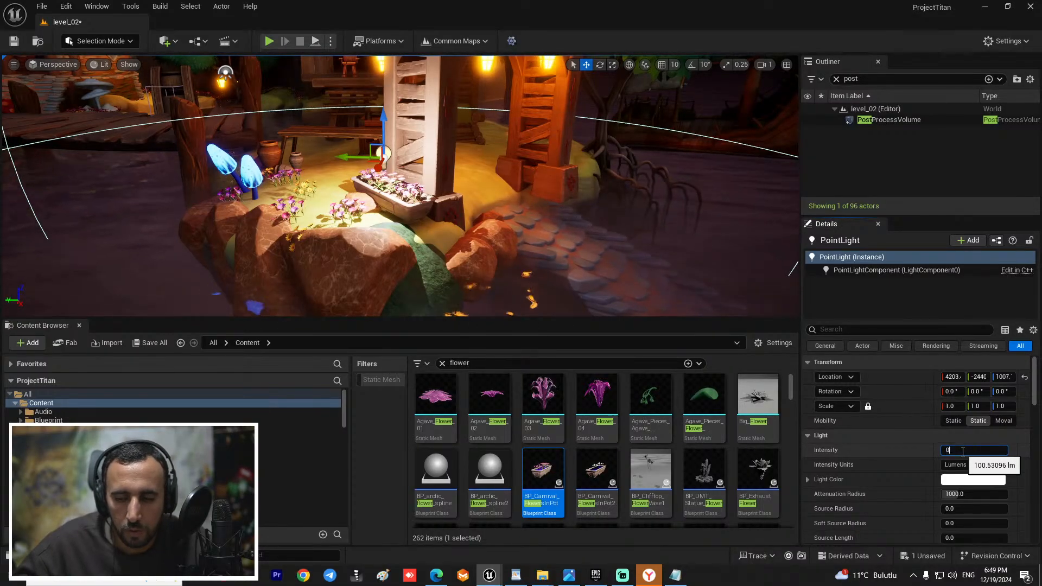
{"action": "key", "text": "Return"}
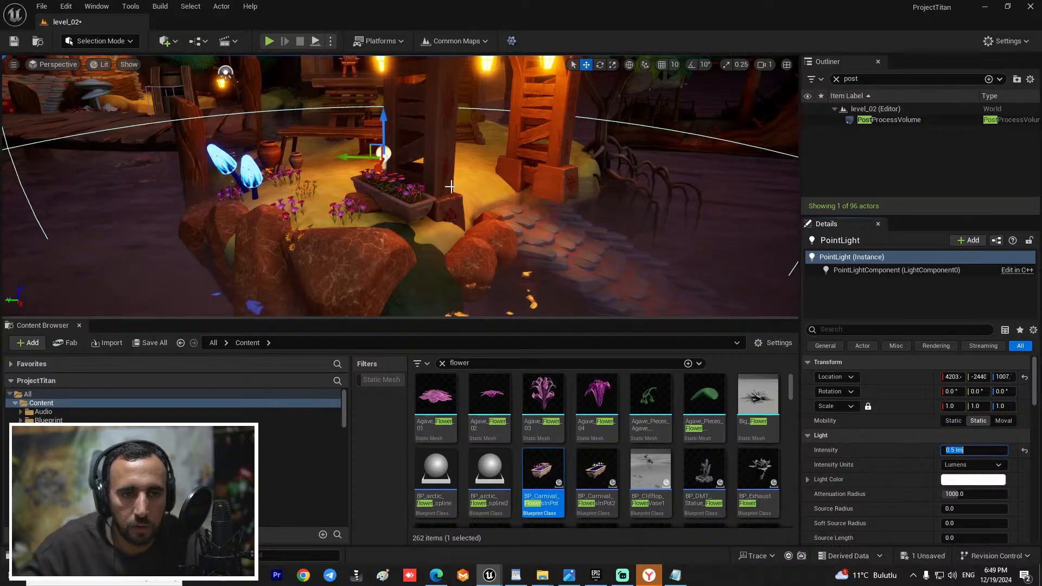
Step: Lower the point light to about Z 972, set its intensity to 2 lm and reduce its attenuation radius to about 168
{"action": "mouse_move", "coordinate": [352, 174]}
{"action": "right_mouse_down"}
{"action": "mouse_move", "coordinate": [352, 196]}
{"action": "mouse_move", "coordinate": [352, 175]}
{"action": "right_mouse_up"}
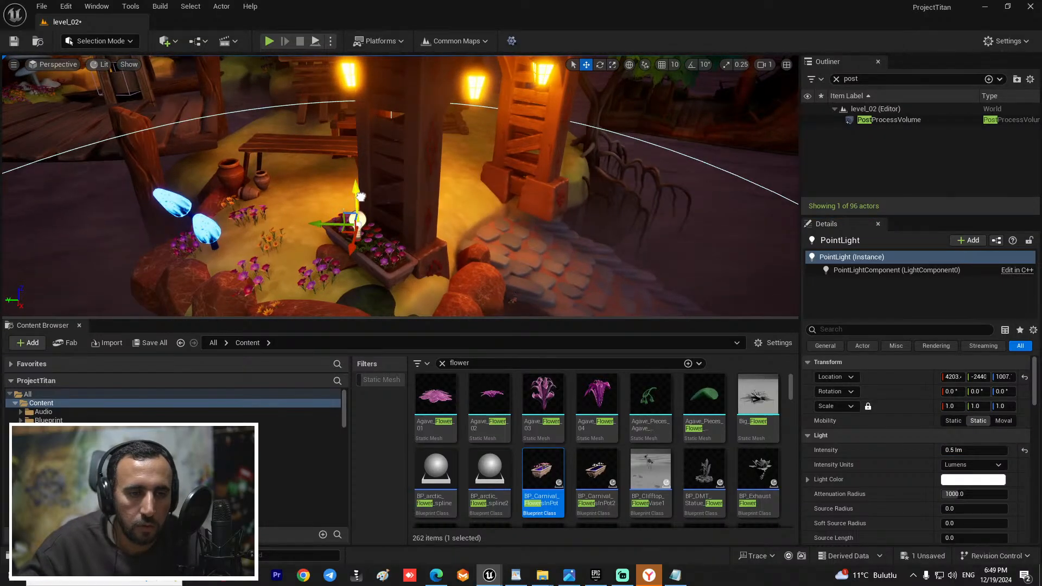
{"action": "left_click_drag", "start_coordinate": [361, 197], "coordinate": [361, 213]}
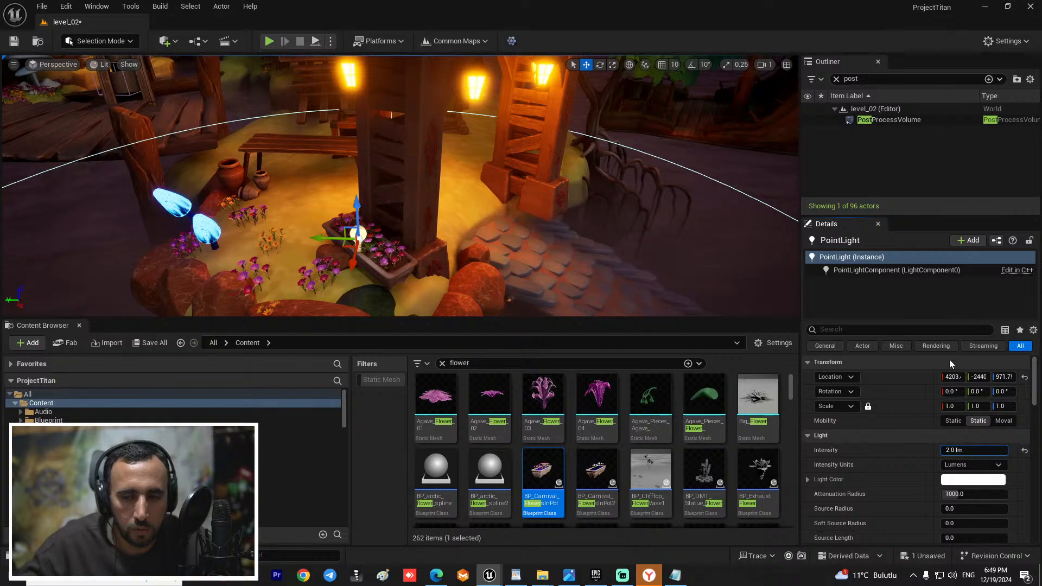
{"action": "left_click_drag", "start_coordinate": [963, 494], "coordinate": [950, 494]}
Step: Reposition the point light directly over the planter's flowers at about X 4140, Y -2472, Z 996
{"action": "mouse_move", "coordinate": [290, 223]}
{"action": "right_mouse_down"}
{"action": "mouse_move", "coordinate": [291, 244]}
{"action": "mouse_move", "coordinate": [271, 231]}
{"action": "mouse_move", "coordinate": [290, 223]}
{"action": "right_mouse_up"}
{"action": "key", "text": "w"}
{"action": "key", "text": "s"}
{"action": "left_click_drag", "start_coordinate": [293, 229], "coordinate": [322, 232]}
{"action": "key", "text": "a"}
{"action": "right_click_drag", "start_coordinate": [323, 232], "coordinate": [598, 268]}
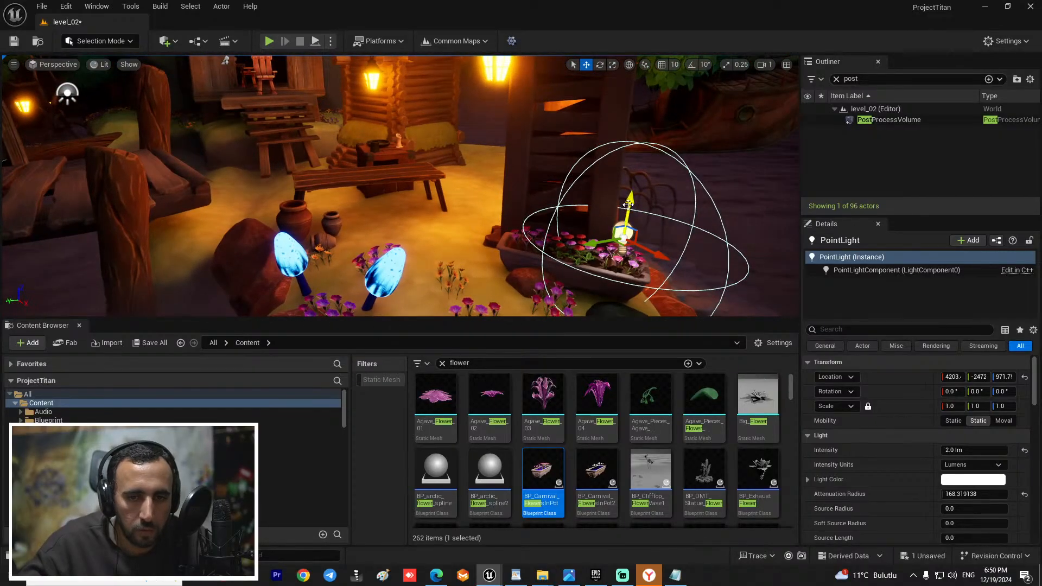
{"action": "left_click_drag", "start_coordinate": [628, 205], "coordinate": [633, 188]}
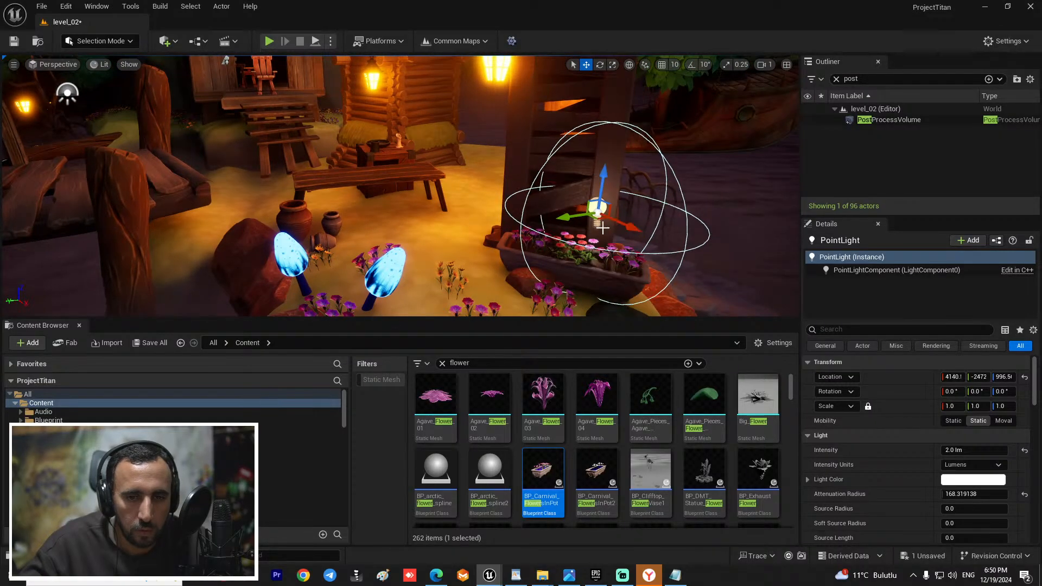
Step: Examine the lit planter, mushrooms and surrounding village from across the river in an enlarged viewport
{"action": "key", "text": "s"}
{"action": "right_click_drag", "start_coordinate": [550, 224], "coordinate": [516, 215]}
{"action": "left_click", "coordinate": [550, 224]}
{"action": "key", "text": "s"}
{"action": "key", "text": "s"}
{"action": "key", "text": "w"}
{"action": "right_click_drag", "start_coordinate": [480, 104], "coordinate": [479, 134]}
{"action": "key", "text": "s"}
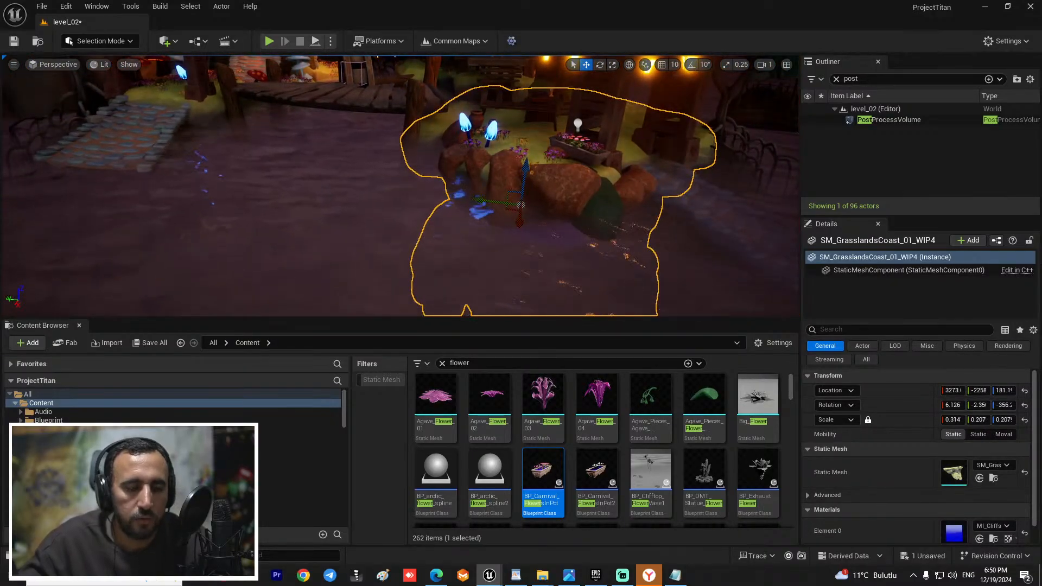
{"action": "key", "text": "w"}
{"action": "mouse_move", "coordinate": [586, 238]}
{"action": "right_mouse_down"}
{"action": "mouse_move", "coordinate": [562, 222]}
{"action": "mouse_move", "coordinate": [600, 235]}
{"action": "right_mouse_up"}
{"action": "key", "text": "s"}
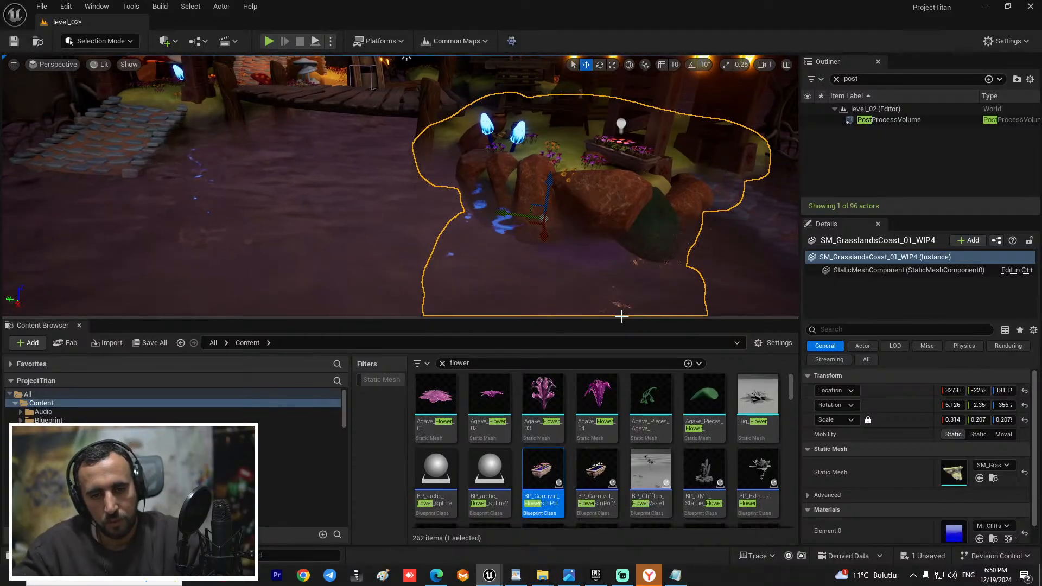
{"action": "left_click_drag", "start_coordinate": [623, 319], "coordinate": [623, 458]}
{"action": "key", "text": "w"}
{"action": "right_click_drag", "start_coordinate": [529, 304], "coordinate": [515, 346]}
{"action": "key", "text": "s"}
{"action": "key", "text": "s"}
{"action": "key", "text": "w"}
{"action": "key", "text": "w"}
{"action": "key", "text": "s"}
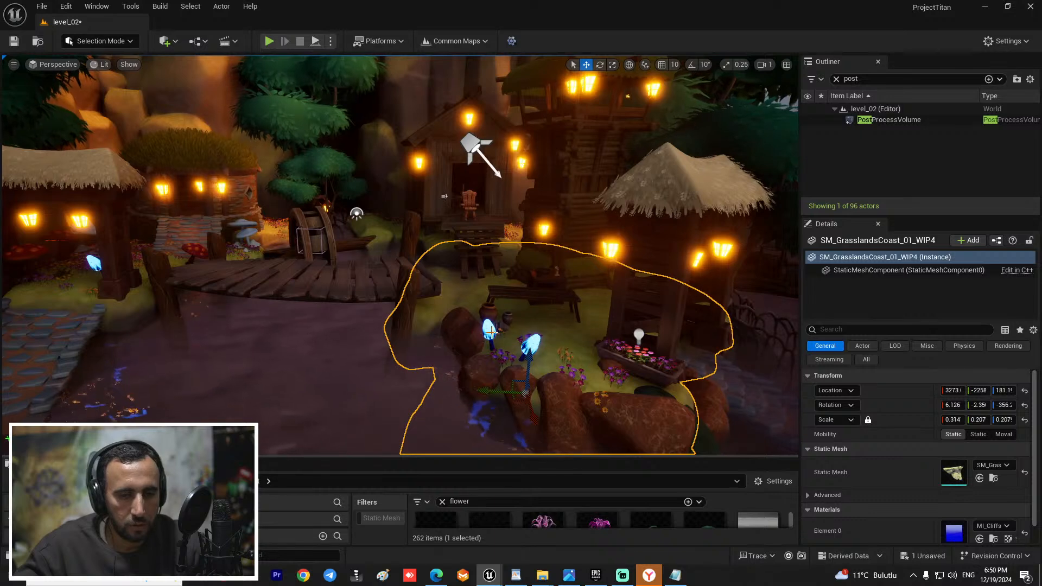
Step: Locate the glowing mushroom's mesh in the Mushrooms folder and look through the other mushroom assets there
{"action": "left_click", "coordinate": [490, 331]}
{"action": "left_click", "coordinate": [994, 478]}
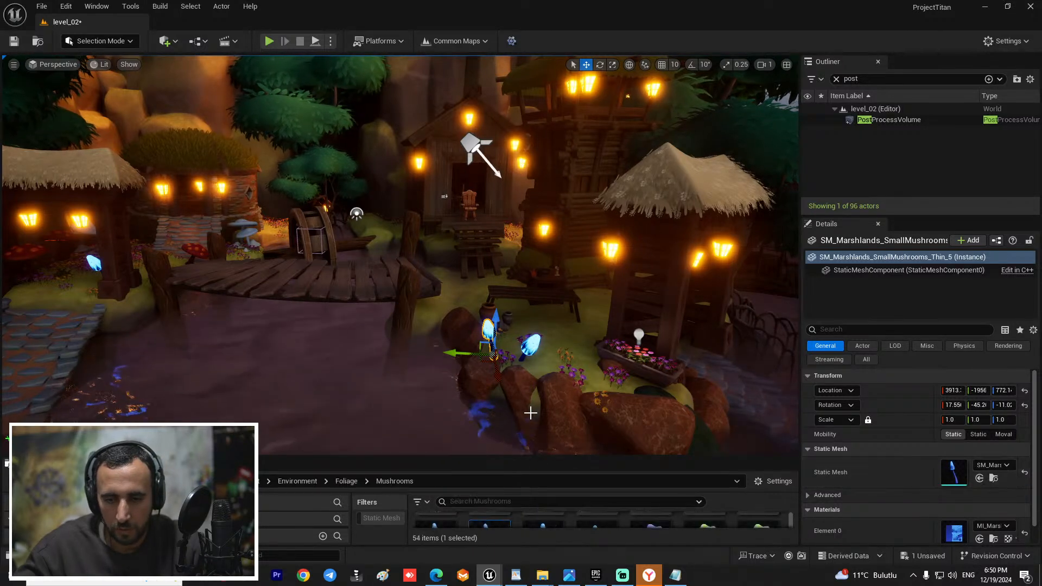
{"action": "left_click_drag", "start_coordinate": [546, 456], "coordinate": [546, 287]}
{"action": "scroll", "coordinate": [689, 437], "scroll_direction": "down", "scroll_amount": 1}
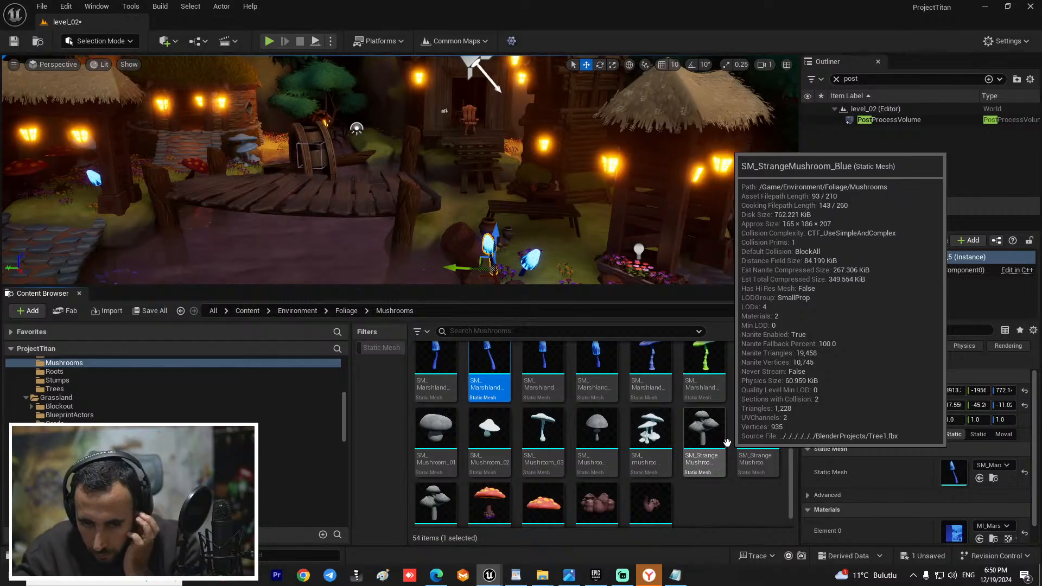
{"action": "scroll", "coordinate": [652, 477], "scroll_direction": "up", "scroll_amount": 5}
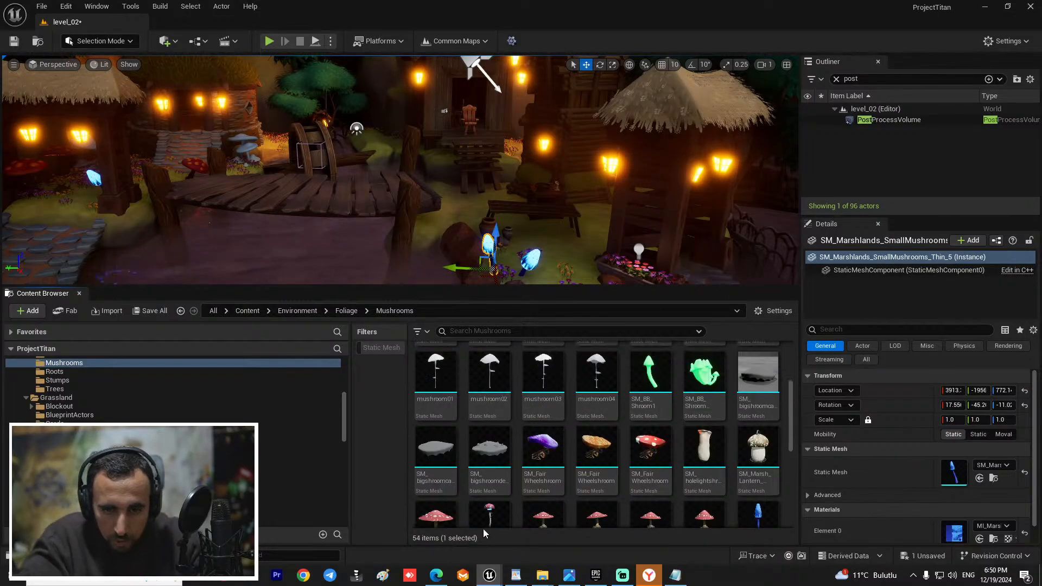
{"action": "scroll", "coordinate": [673, 445], "scroll_direction": "up", "scroll_amount": 3}
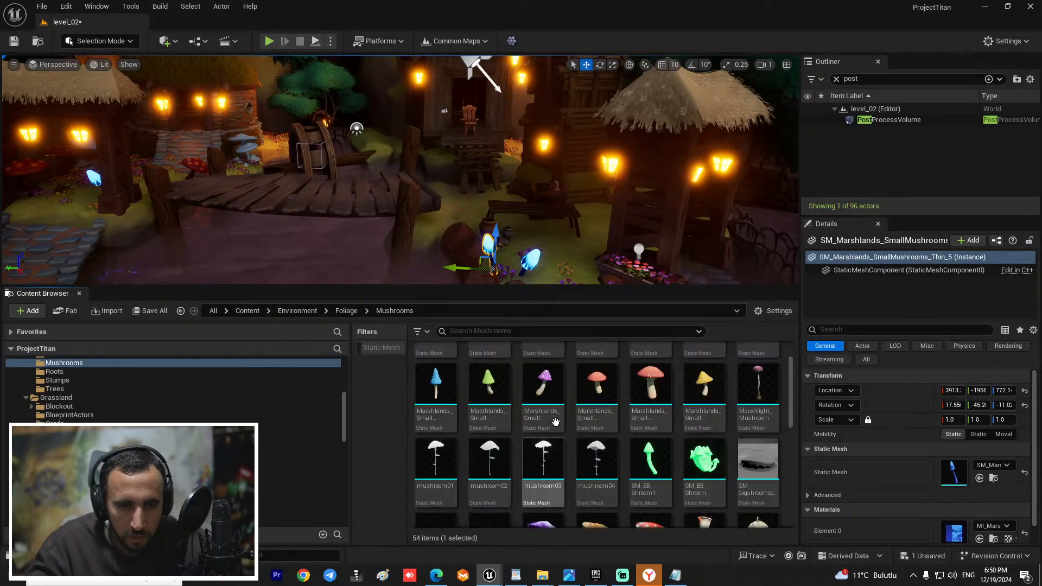
Step: Duplicate the lantern hanging in the thatched gate shelter and shift the copy sideways to about Y 1215 near the tree
{"action": "key", "text": "s"}
{"action": "mouse_move", "coordinate": [387, 239]}
{"action": "right_mouse_down"}
{"action": "mouse_move", "coordinate": [358, 228]}
{"action": "mouse_move", "coordinate": [342, 184]}
{"action": "mouse_move", "coordinate": [387, 238]}
{"action": "right_mouse_up"}
{"action": "left_click_drag", "start_coordinate": [398, 286], "coordinate": [398, 411]}
{"action": "key", "text": "w"}
{"action": "right_click_drag", "start_coordinate": [400, 232], "coordinate": [455, 231]}
{"action": "left_click", "coordinate": [455, 220]}
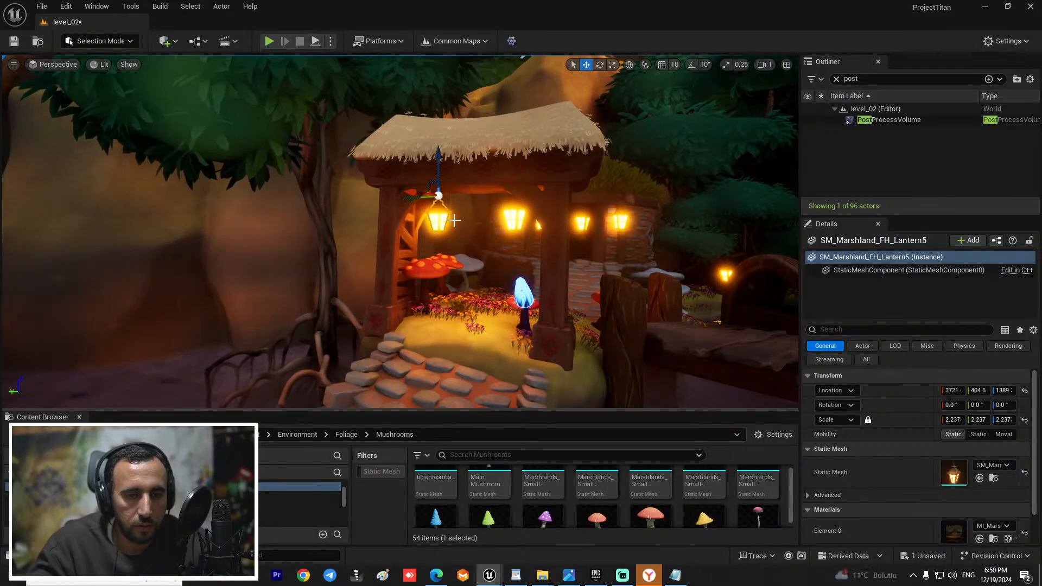
{"action": "left_click_drag", "start_coordinate": [417, 200], "coordinate": [306, 200], "text": "alt"}
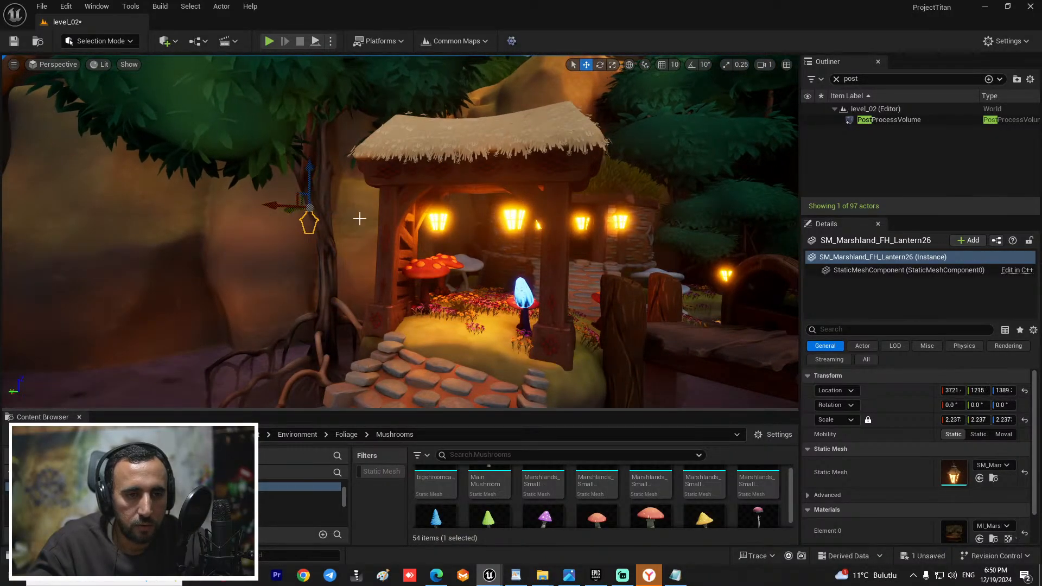
Step: Hang the copied lantern on the tree beside the gate shelter at about X 3968, Y 851, Z 1474
{"action": "right_click_drag", "start_coordinate": [360, 218], "coordinate": [397, 192]}
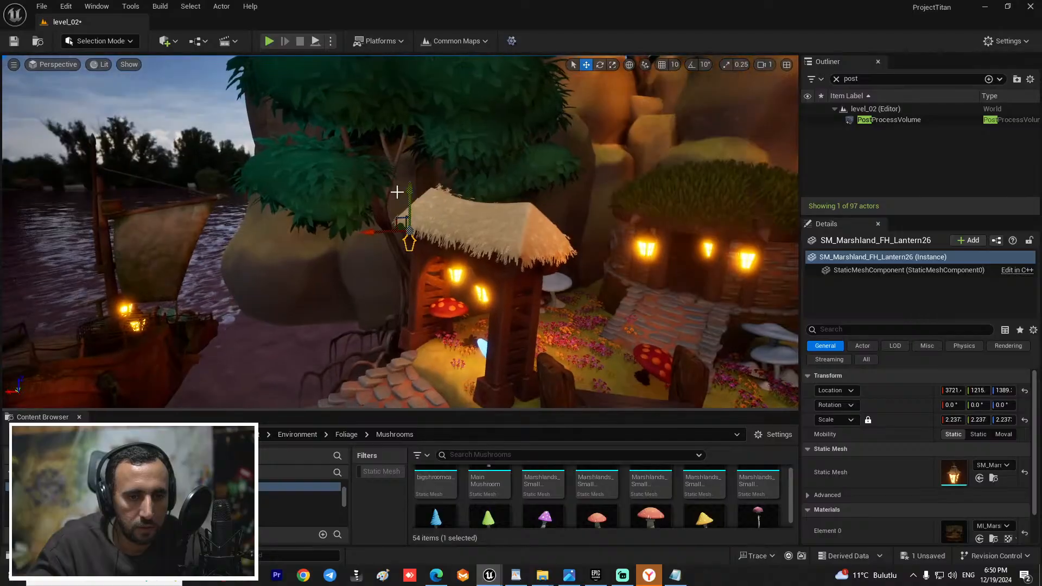
{"action": "left_click_drag", "start_coordinate": [322, 239], "coordinate": [309, 238]}
{"action": "right_click_drag", "start_coordinate": [310, 239], "coordinate": [321, 212]}
{"action": "key", "text": "f"}
{"action": "key", "text": "s"}
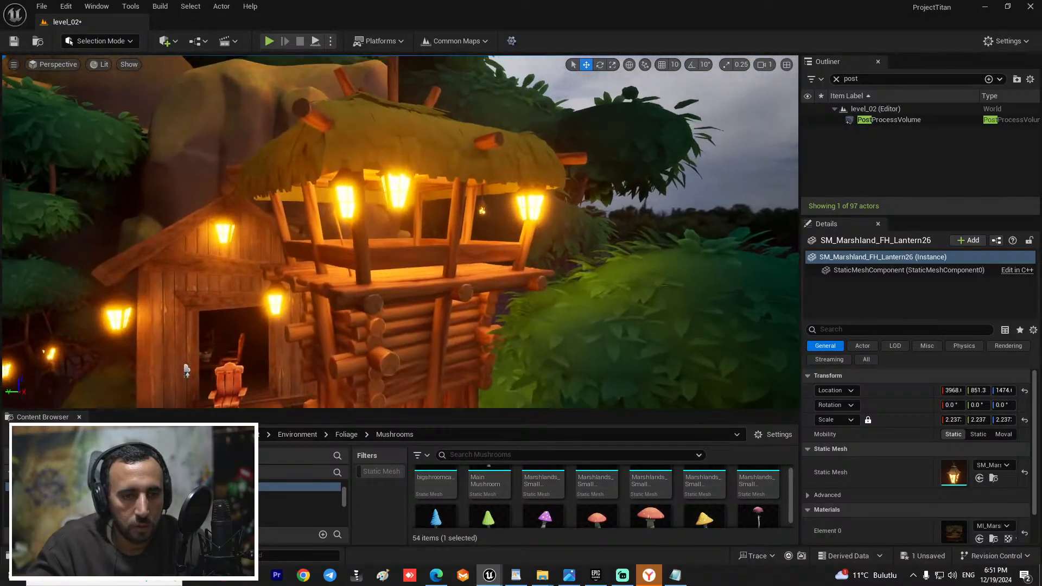
Step: Lower the front lantern of the log watchtower to about Z 1730
{"action": "left_click", "coordinate": [356, 179]}
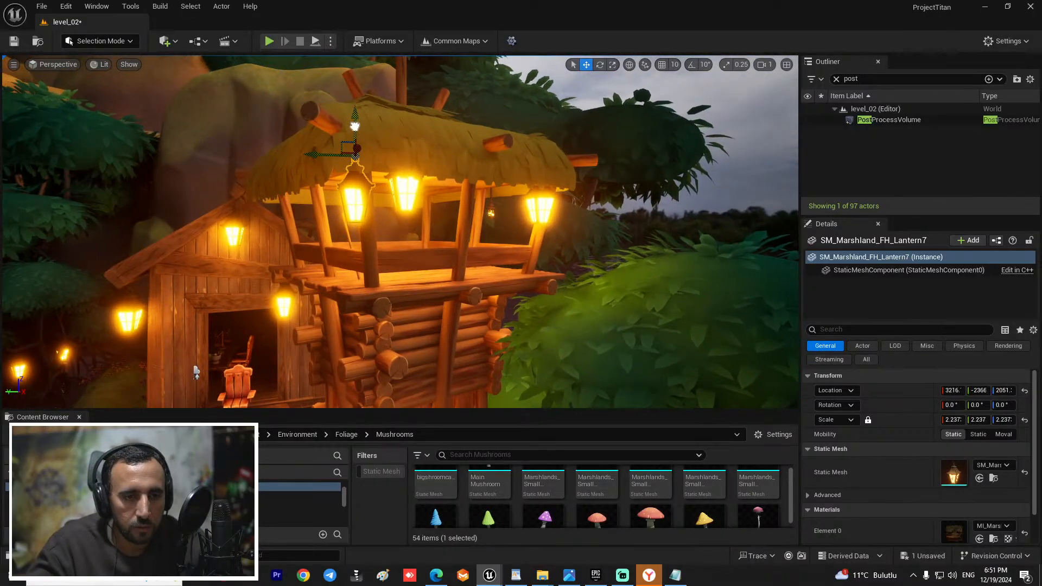
{"action": "left_click_drag", "start_coordinate": [354, 126], "coordinate": [360, 267]}
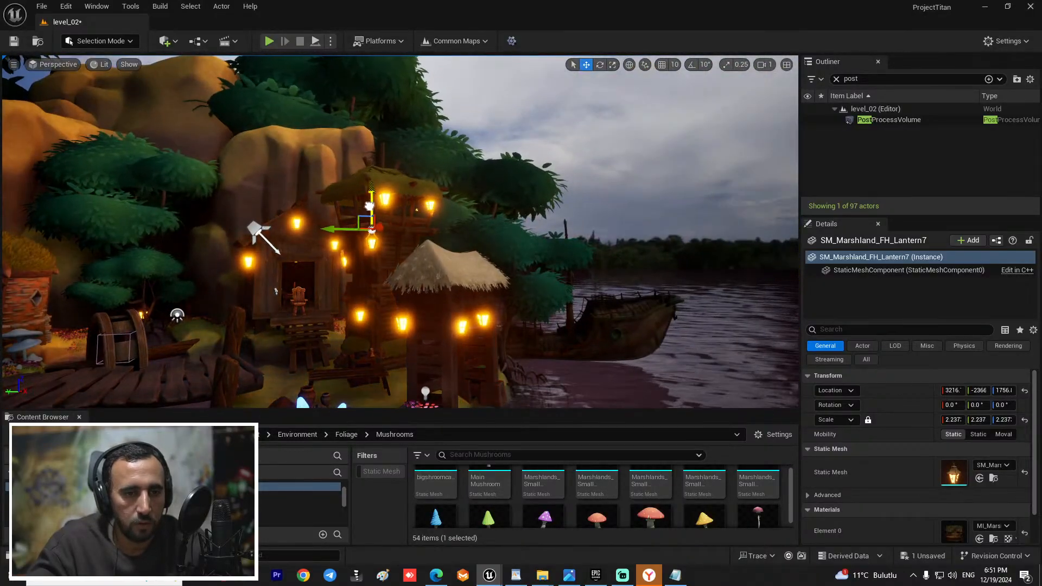
{"action": "left_click_drag", "start_coordinate": [369, 205], "coordinate": [374, 209]}
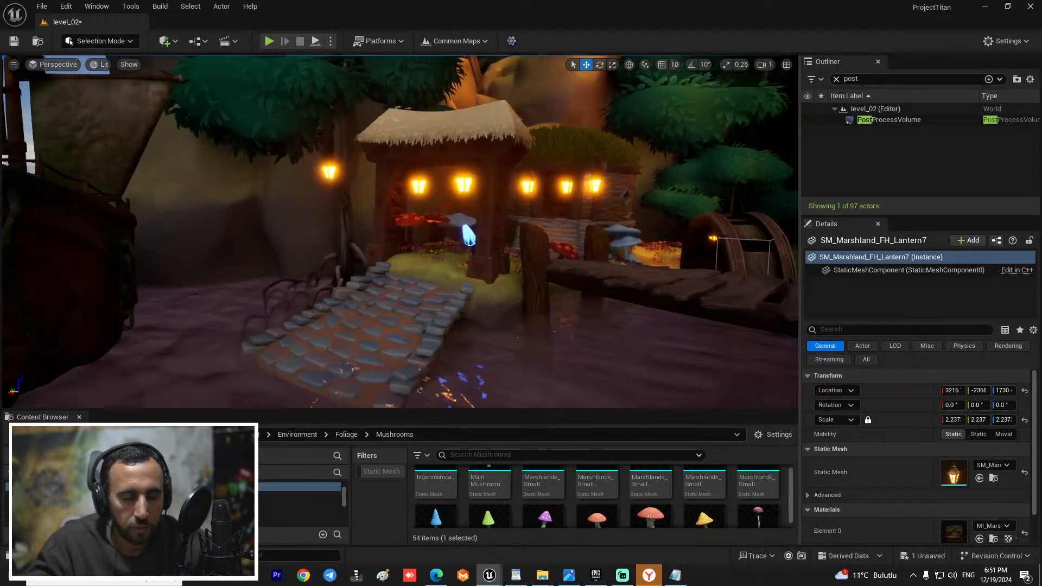
Step: Inspect the lanterns around the gate shelter, wooden bridge and hut from close up and from across the river
{"action": "right_click_drag", "start_coordinate": [400, 232], "coordinate": [434, 179]}
{"action": "key", "text": "w"}
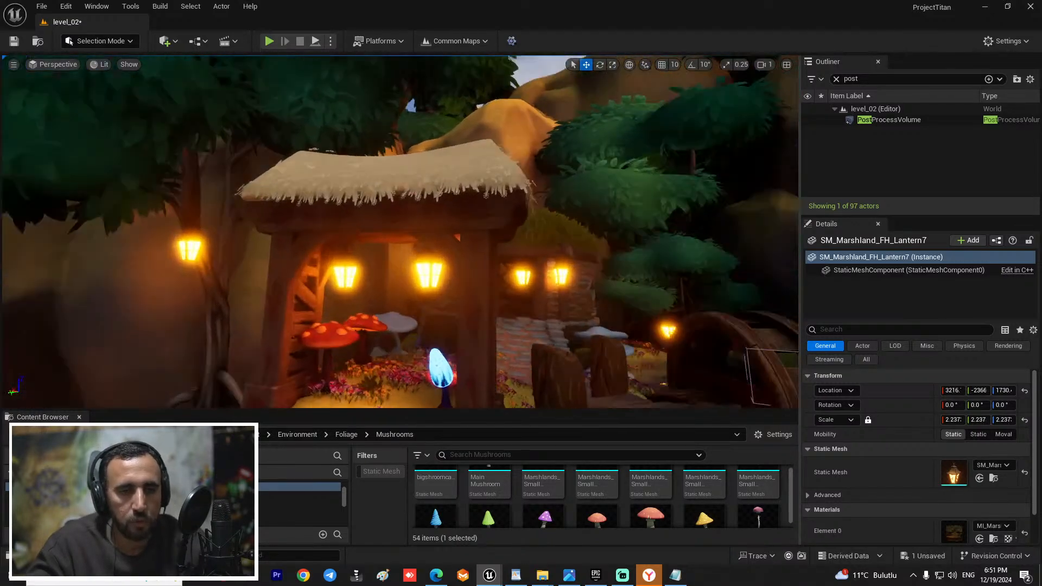
{"action": "key", "text": "s"}
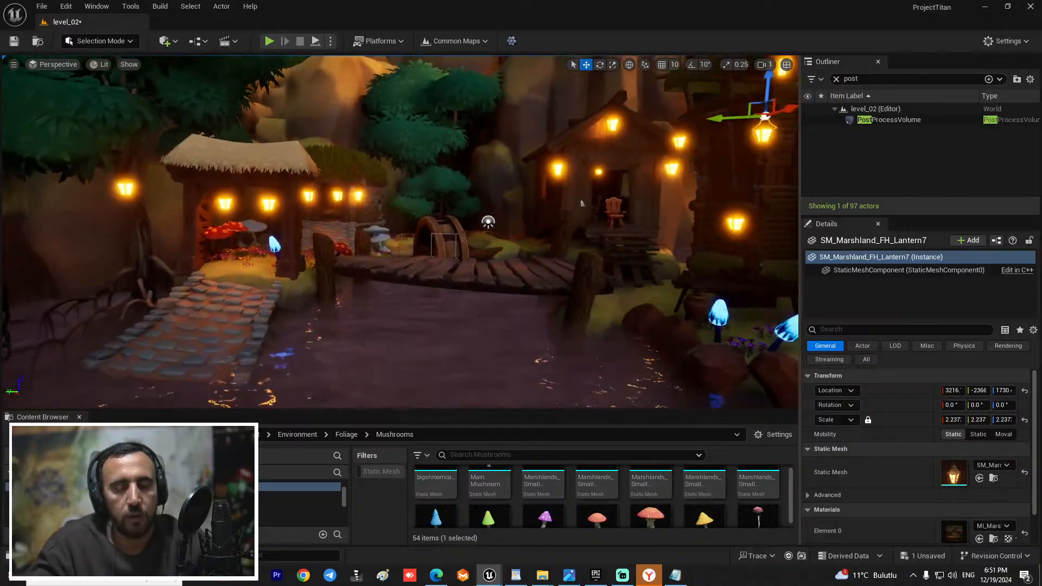
{"action": "key", "text": "w"}
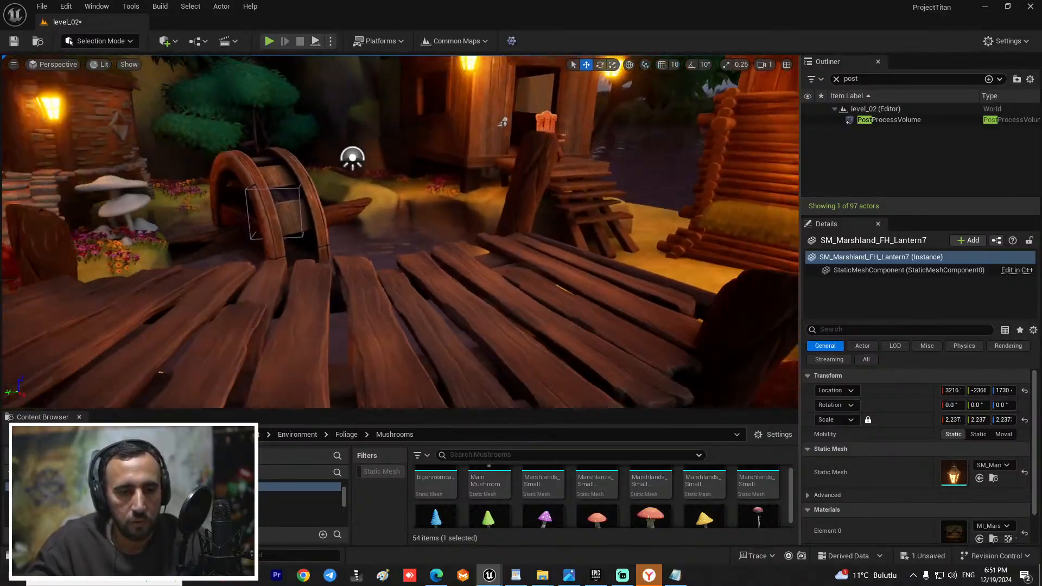
{"action": "right_click_drag", "start_coordinate": [400, 232], "coordinate": [347, 217]}
{"action": "key", "text": "s"}
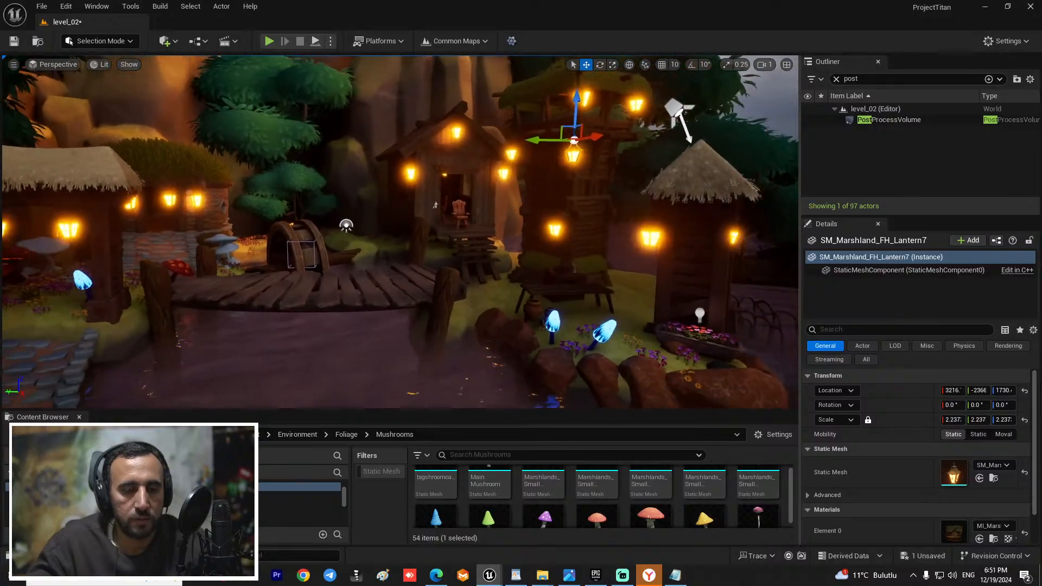
Step: Undo the last change and check the village from farther out over the river
{"action": "right_click_drag", "start_coordinate": [449, 291], "coordinate": [473, 321]}
{"action": "key", "text": "s"}
{"action": "key", "text": "ctrl+z"}
{"action": "right_click_drag", "start_coordinate": [473, 251], "coordinate": [473, 282]}
{"action": "key", "text": "s"}
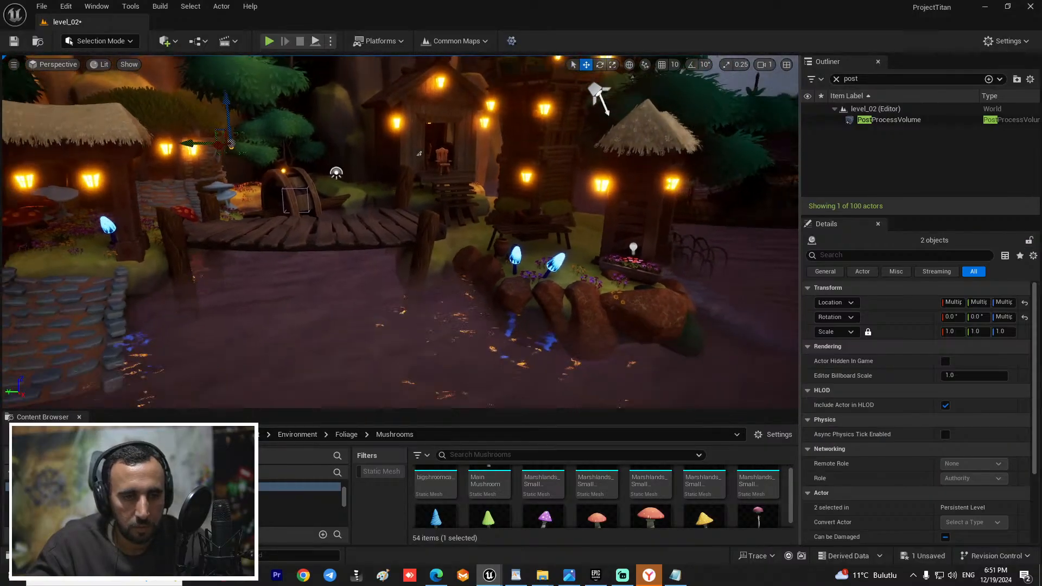
Step: Try the stone lantern and its point light out on the wooden bridge, repositioning and rescaling them together
{"action": "key", "text": "s"}
{"action": "right_click_drag", "start_coordinate": [309, 165], "coordinate": [288, 165]}
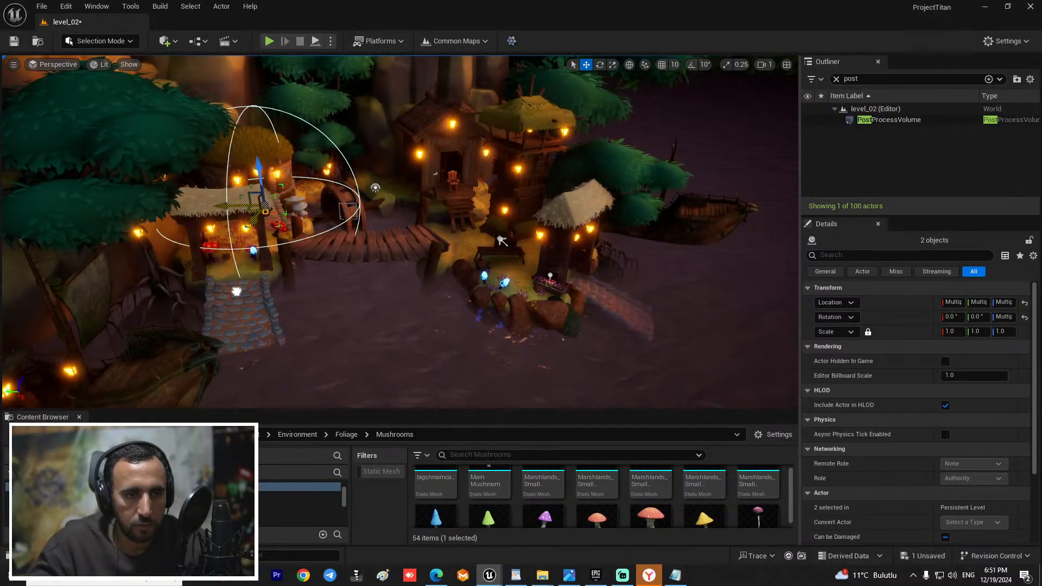
{"action": "mouse_move", "coordinate": [320, 251]}
{"action": "left_mouse_down"}
{"action": "mouse_move", "coordinate": [336, 250]}
{"action": "mouse_move", "coordinate": [318, 270]}
{"action": "left_mouse_up"}
{"action": "left_click_drag", "start_coordinate": [323, 229], "coordinate": [324, 210]}
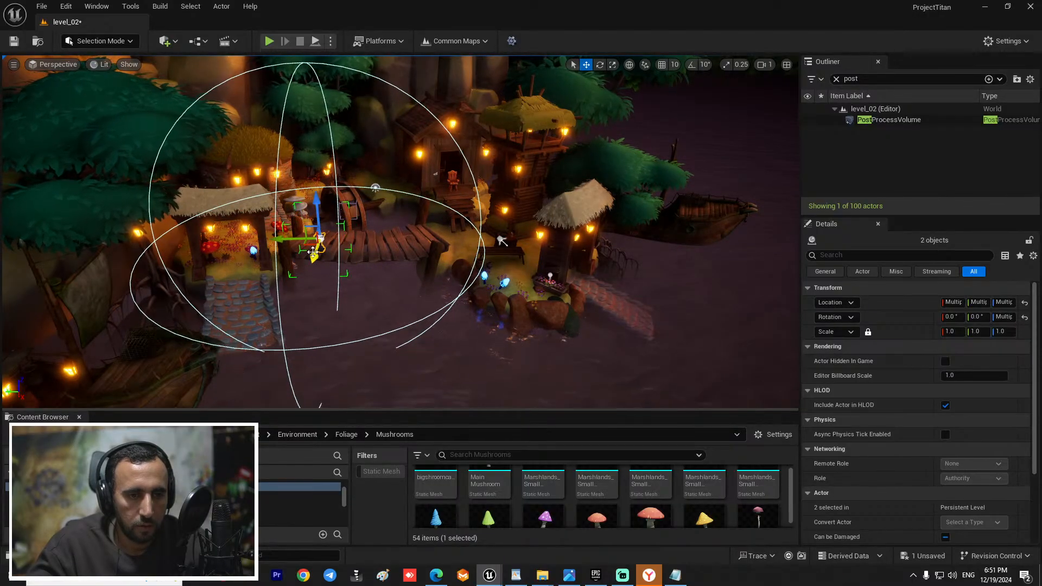
{"action": "left_click_drag", "start_coordinate": [314, 253], "coordinate": [321, 234]}
{"action": "left_click_drag", "start_coordinate": [326, 183], "coordinate": [327, 203]}
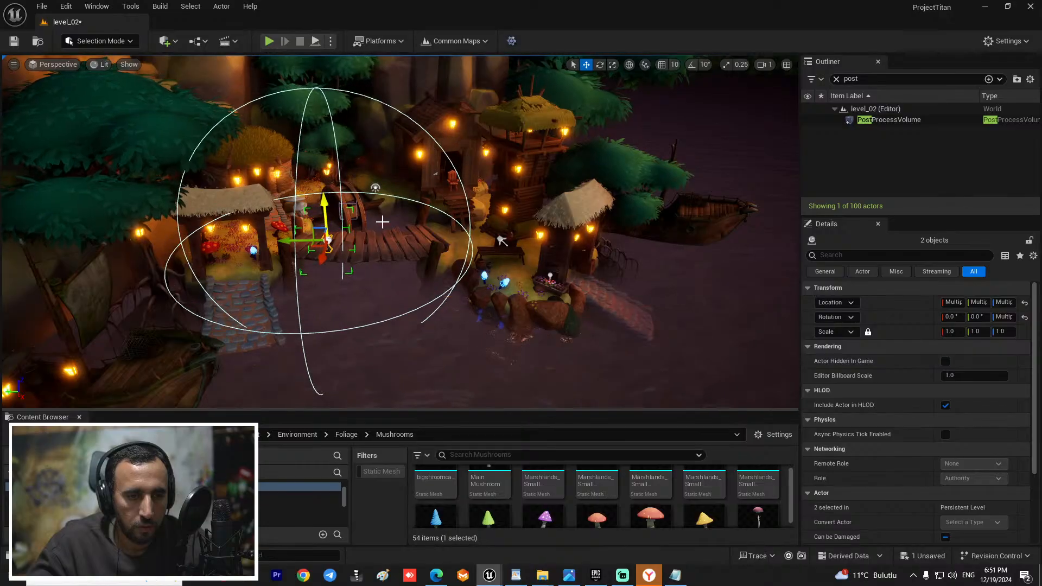
{"action": "key", "text": "f"}
{"action": "right_click_drag", "start_coordinate": [384, 221], "coordinate": [318, 217]}
{"action": "left_click_drag", "start_coordinate": [318, 216], "coordinate": [526, 234]}
{"action": "key", "text": "r"}
{"action": "right_click_drag", "start_coordinate": [525, 234], "coordinate": [522, 212]}
{"action": "right_click_drag", "start_coordinate": [575, 354], "coordinate": [570, 303]}
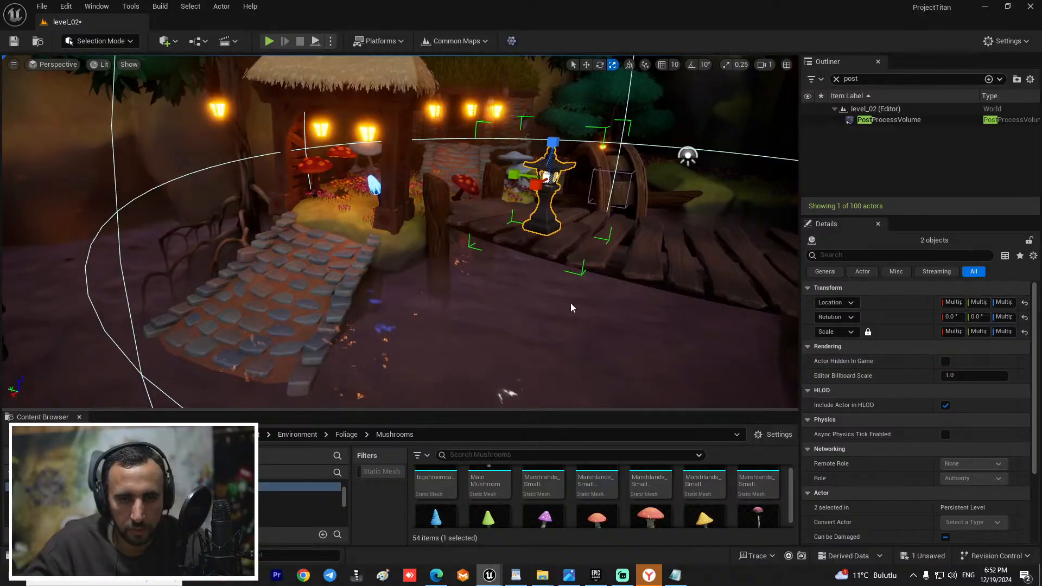
Step: Delete the stone lantern and its grouped point light from the wooden bridge
{"action": "key", "text": "Delete"}
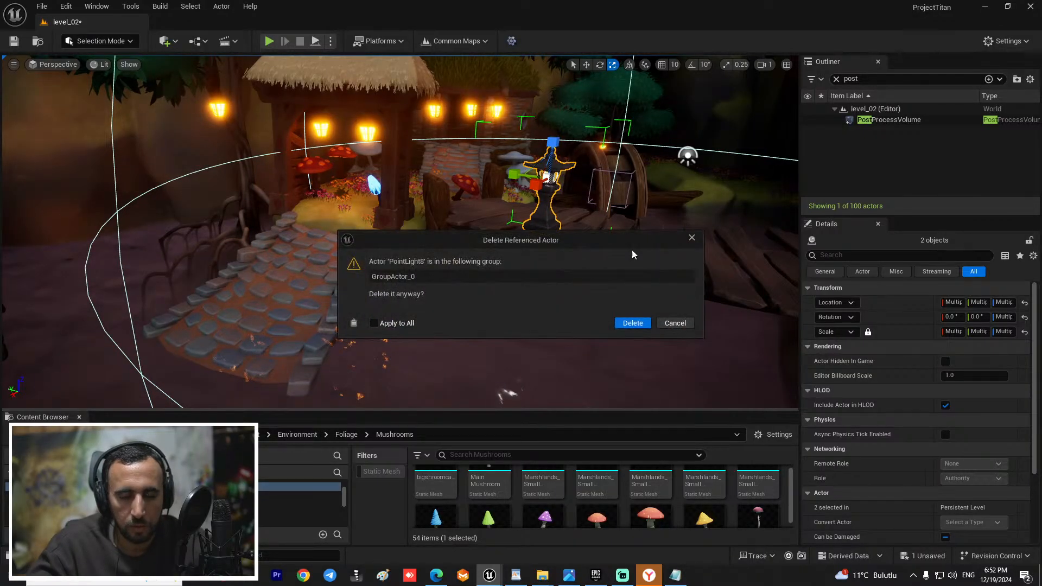
{"action": "left_click", "coordinate": [632, 329]}
{"action": "right_click_drag", "start_coordinate": [632, 309], "coordinate": [564, 304]}
{"action": "left_click", "coordinate": [397, 247]}
{"action": "key", "text": "ctrl+z"}
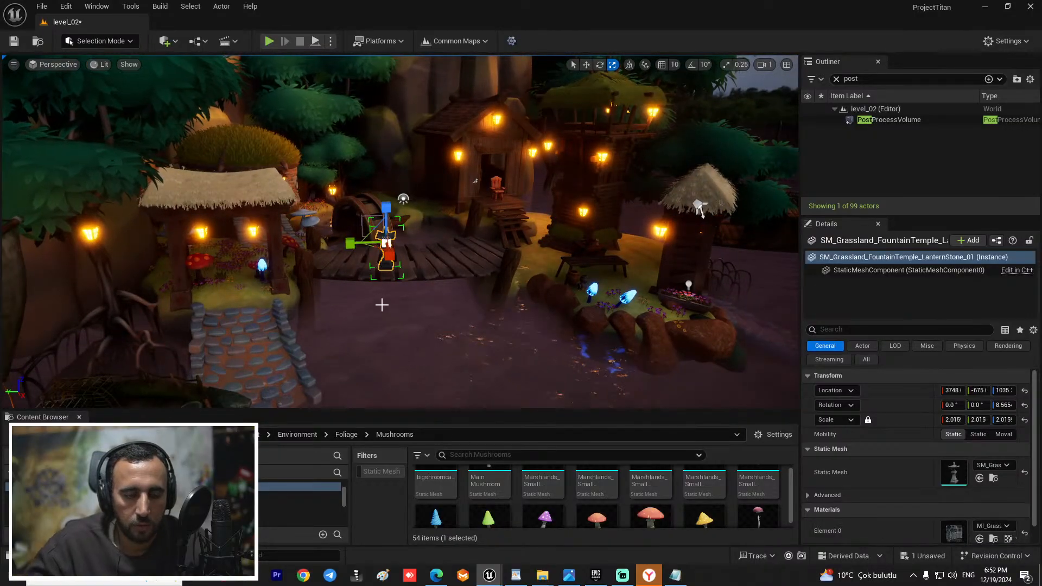
{"action": "key", "text": "Delete"}
{"action": "key", "text": "Return"}
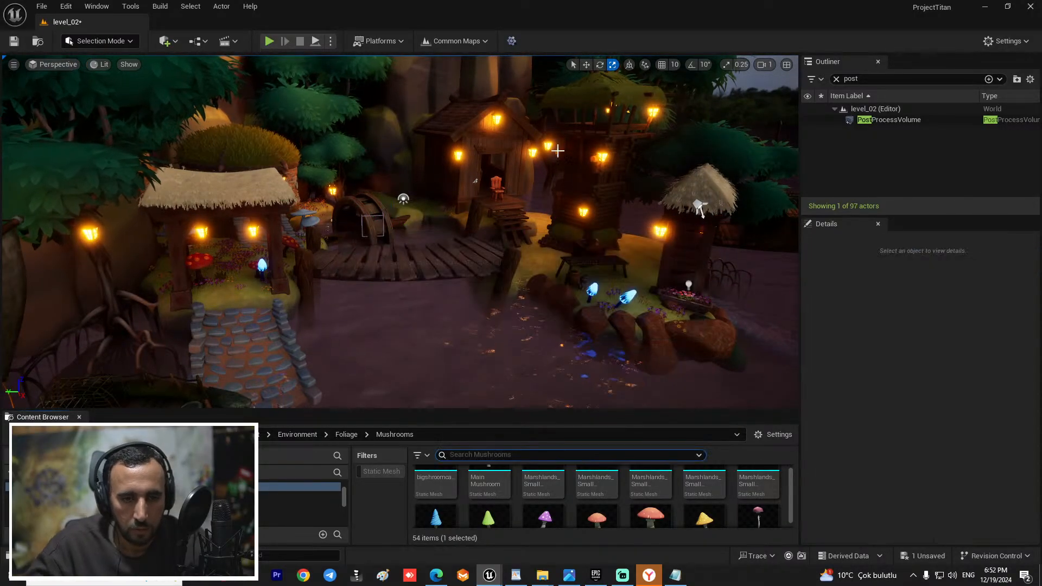
Step: Delete the unlit boat moored on the river behind the watchtower-side thatched shelter
{"action": "right_click_drag", "start_coordinate": [383, 310], "coordinate": [624, 336]}
{"action": "left_click", "coordinate": [699, 325]}
{"action": "key", "text": "Delete"}
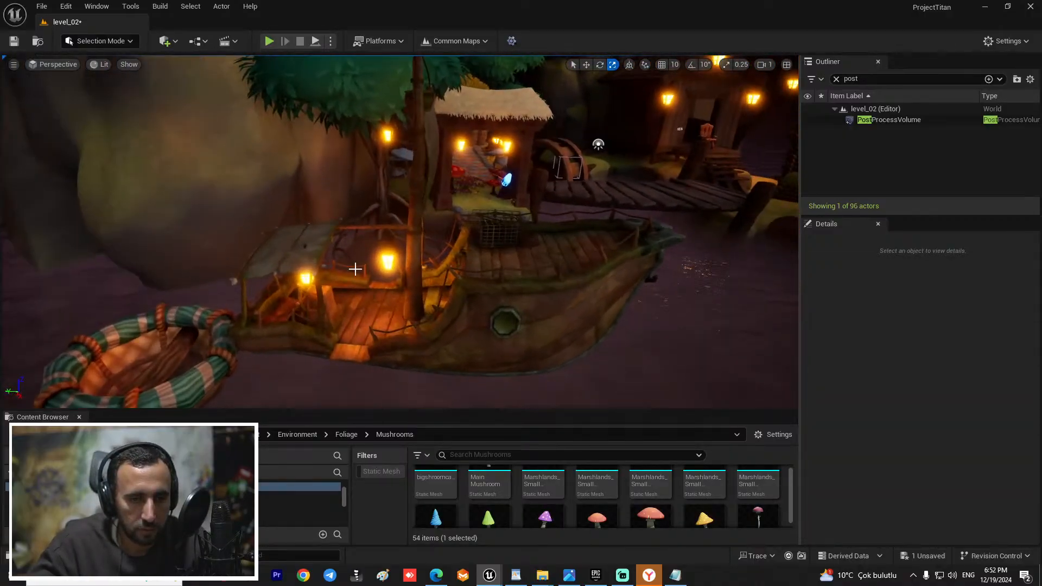
Step: Duplicate the moored sailboat together with its two deck lanterns to the opposite end of the village, past the thatched shelter
{"action": "left_click", "coordinate": [387, 260]}
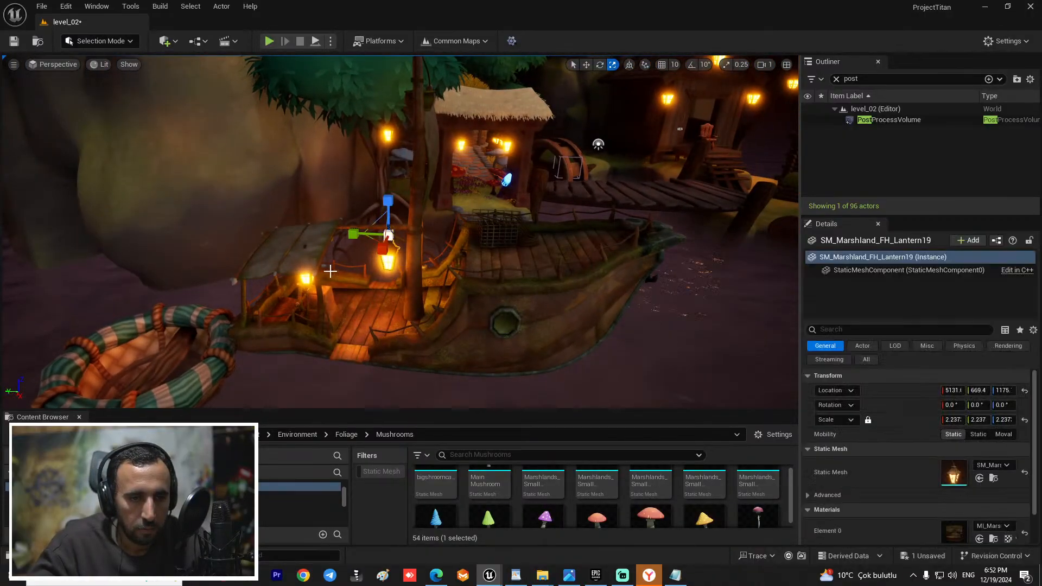
{"action": "left_click", "coordinate": [302, 277], "text": "ctrl"}
{"action": "key", "text": "w"}
{"action": "left_click", "coordinate": [320, 283], "text": "ctrl"}
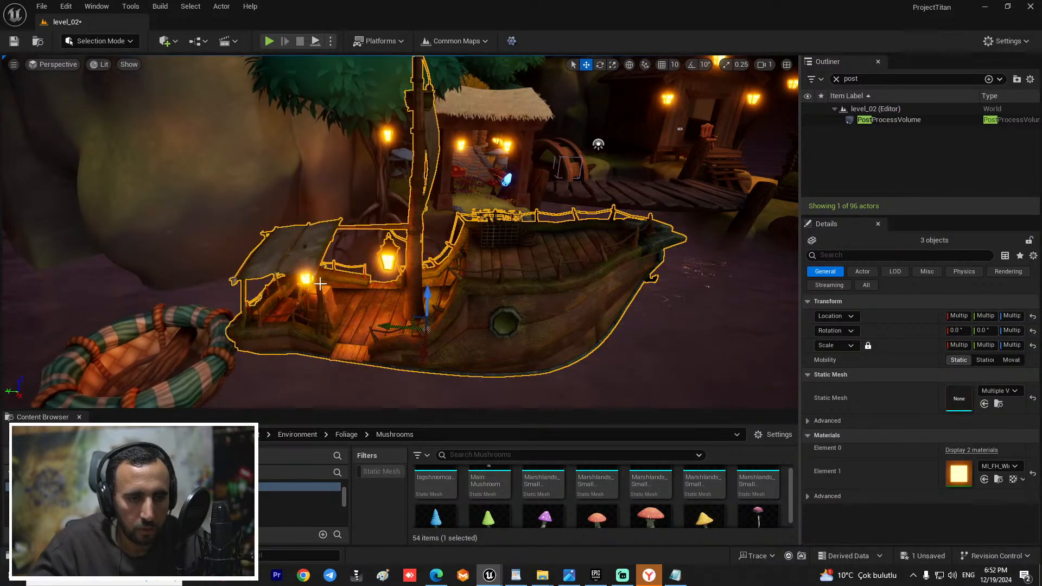
{"action": "right_click_drag", "start_coordinate": [336, 291], "coordinate": [314, 264]}
{"action": "left_click_drag", "start_coordinate": [307, 258], "coordinate": [702, 247], "text": "alt"}
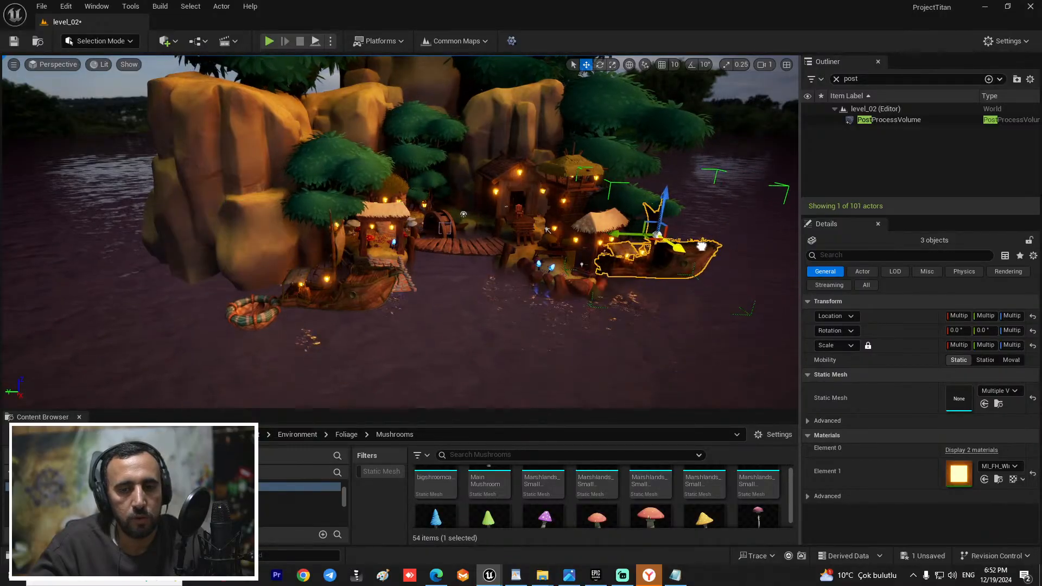
Step: Shift the copied boat and its lanterns farther out behind the thatched shelter and turn them to a new heading
{"action": "right_click_drag", "start_coordinate": [669, 285], "coordinate": [678, 256]}
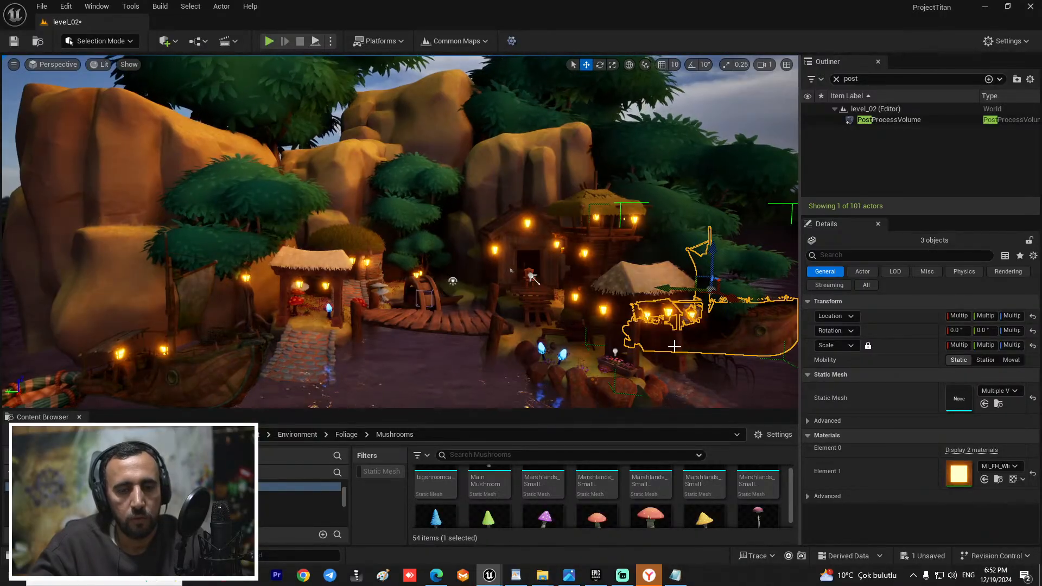
{"action": "left_click_drag", "start_coordinate": [669, 285], "coordinate": [785, 304]}
{"action": "key", "text": "e"}
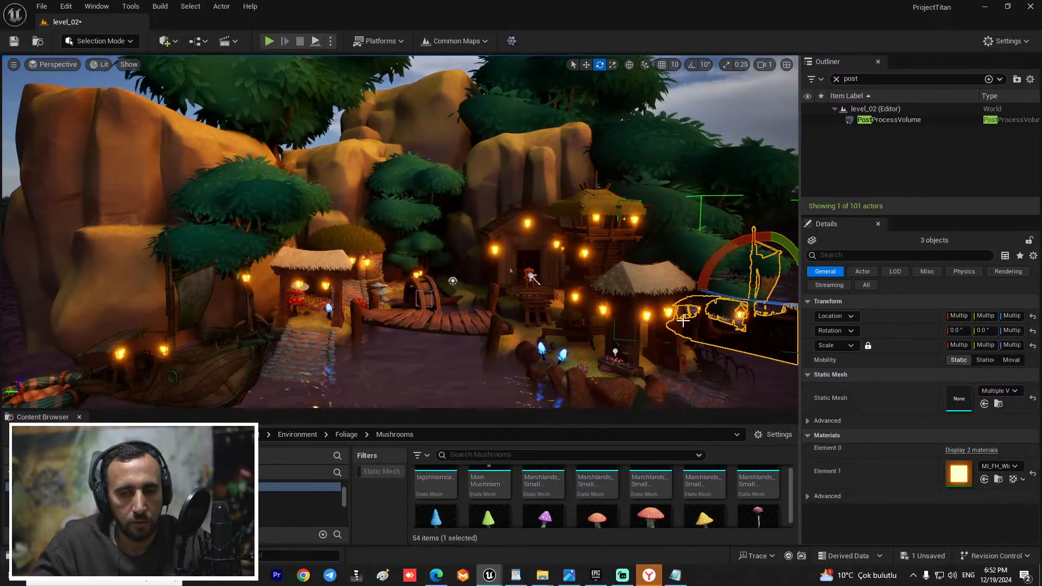
{"action": "right_click_drag", "start_coordinate": [523, 330], "coordinate": [591, 359]}
{"action": "left_click", "coordinate": [523, 330]}
{"action": "right_click_drag", "start_coordinate": [523, 330], "coordinate": [459, 298]}
{"action": "key", "text": "s"}
Step: Duplicate the basket boat beside the sailboat onto the water before the wooden bridge, at about X 4285, Y -869
{"action": "left_click", "coordinate": [124, 289]}
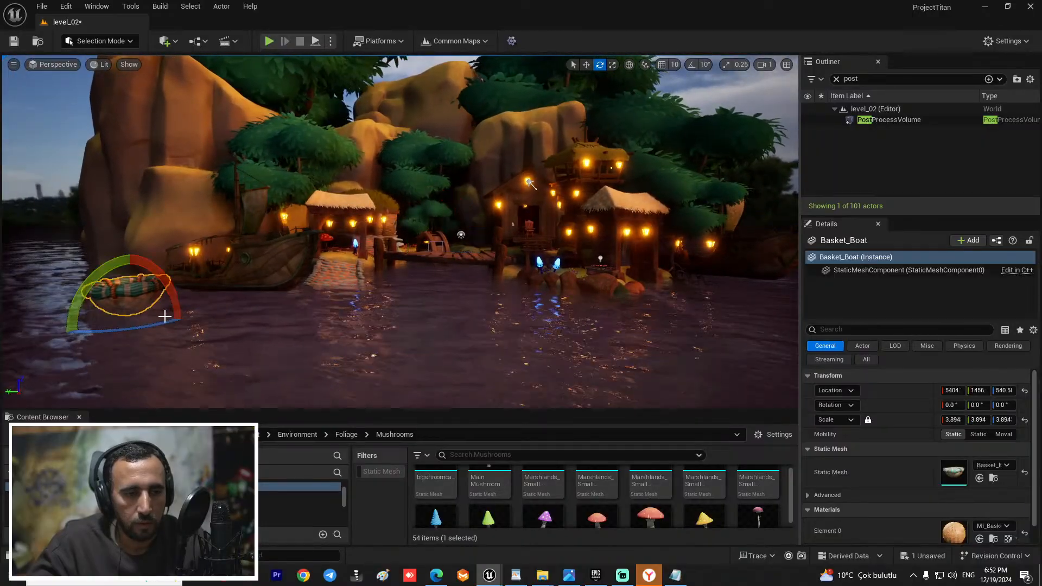
{"action": "key", "text": "w"}
{"action": "right_click_drag", "start_coordinate": [124, 289], "coordinate": [90, 321]}
{"action": "key", "text": "w"}
{"action": "key", "text": "s"}
{"action": "key", "text": "s"}
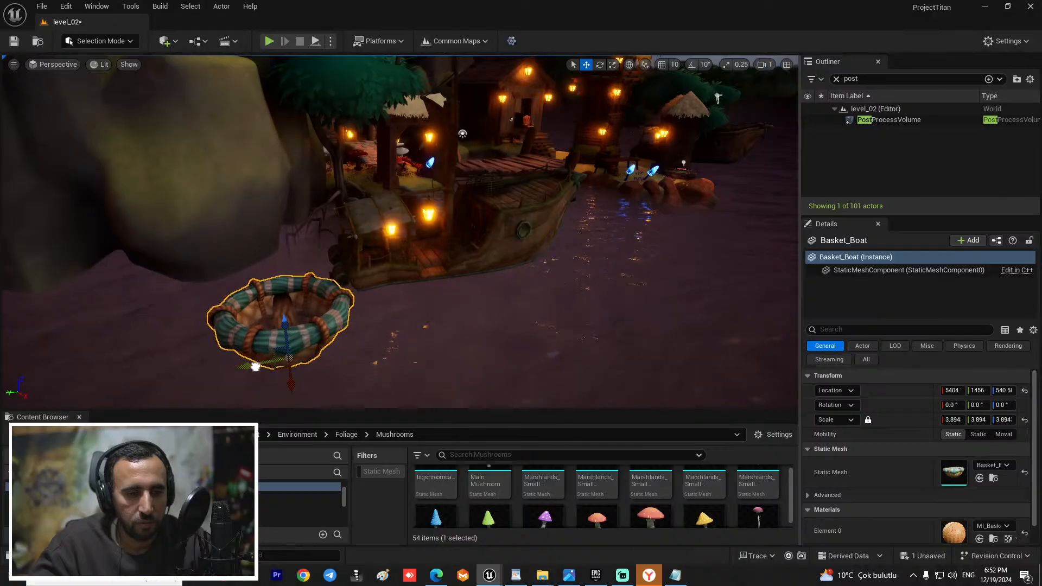
{"action": "left_click_drag", "start_coordinate": [256, 366], "coordinate": [231, 370]}
{"action": "scroll", "coordinate": [264, 353], "scroll_direction": "down", "scroll_amount": 2}
{"action": "left_click_drag", "start_coordinate": [302, 275], "coordinate": [611, 214], "text": "alt"}
{"action": "key", "text": "f"}
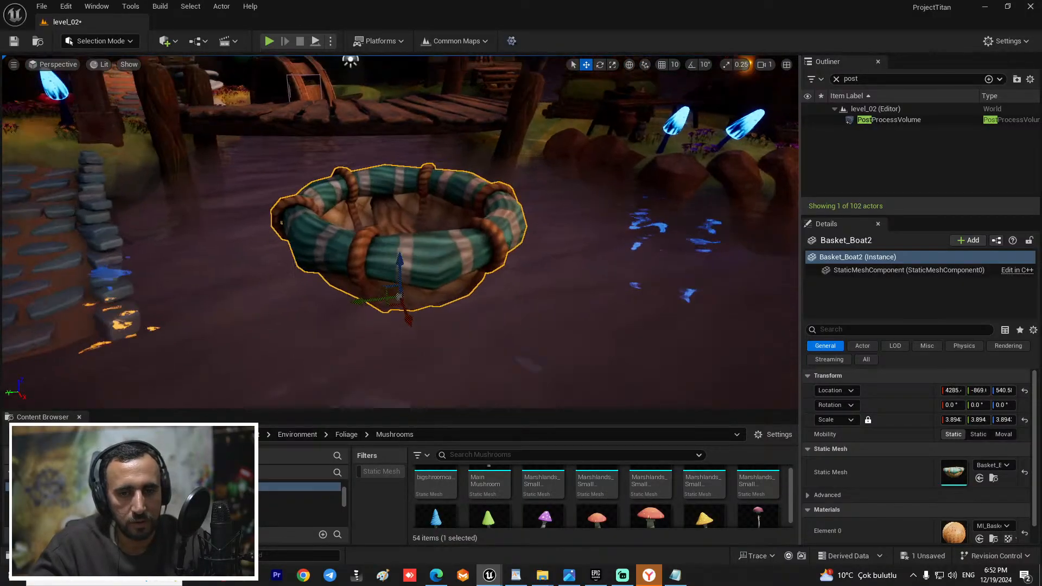
Step: Move the copied basket boat closer to the wooden bridge, to about X 3968, Z 551
{"action": "right_click_drag", "start_coordinate": [570, 215], "coordinate": [543, 216]}
{"action": "key", "text": "q"}
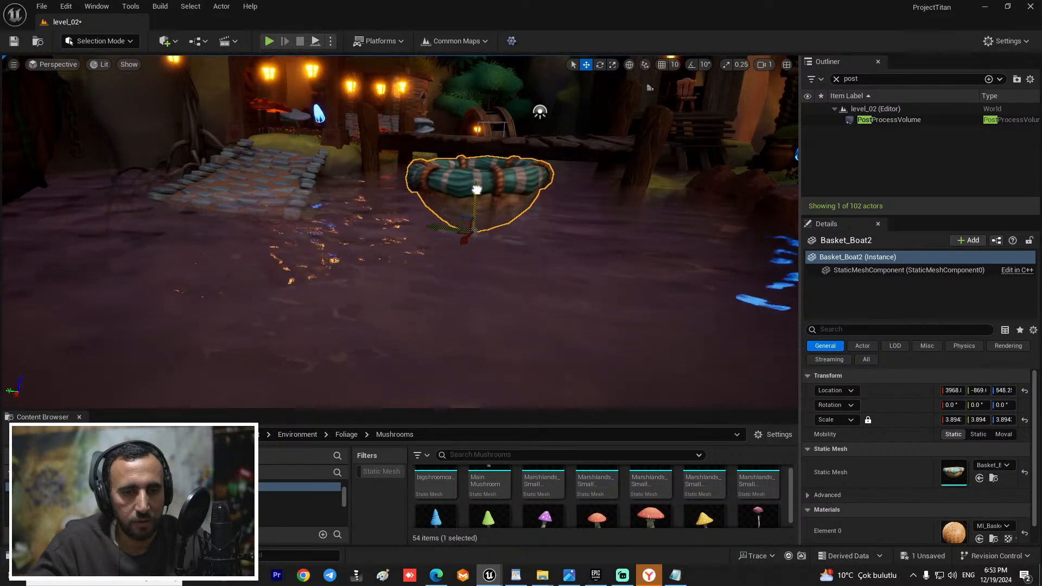
{"action": "scroll", "coordinate": [526, 92], "scroll_direction": "down", "scroll_amount": 5}
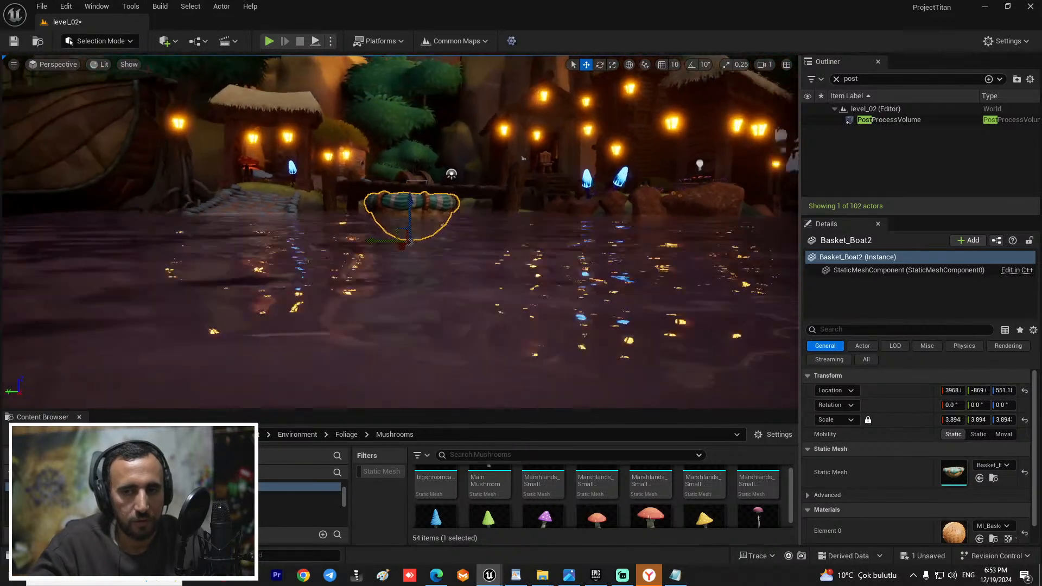
{"action": "left_click", "coordinate": [435, 225]}
{"action": "right_click_drag", "start_coordinate": [434, 225], "coordinate": [417, 225]}
{"action": "key", "text": "s"}
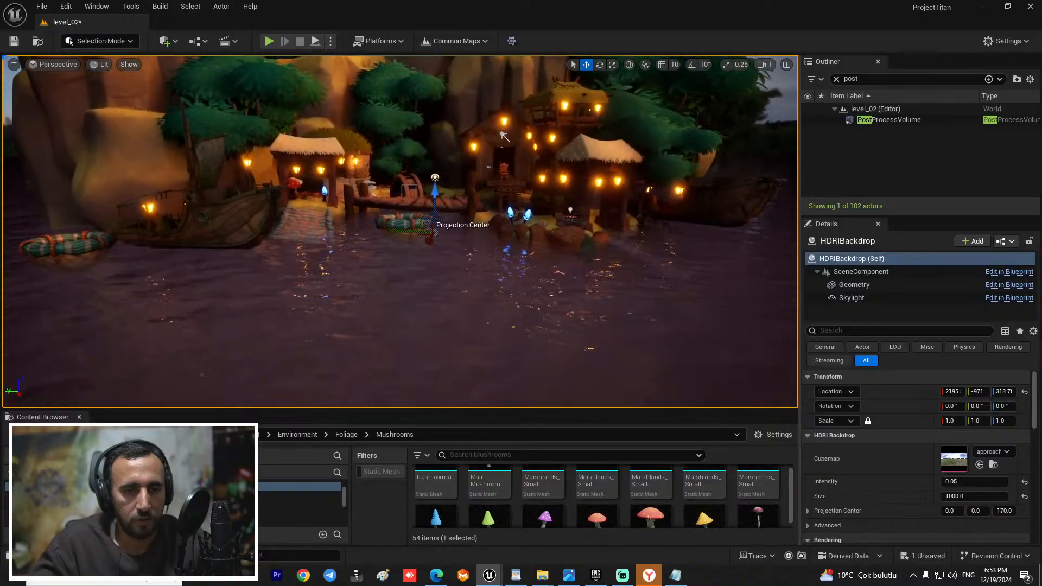
Step: Examine the copied basket boat and the surrounding riverbank village from several angles
{"action": "left_click", "coordinate": [398, 241]}
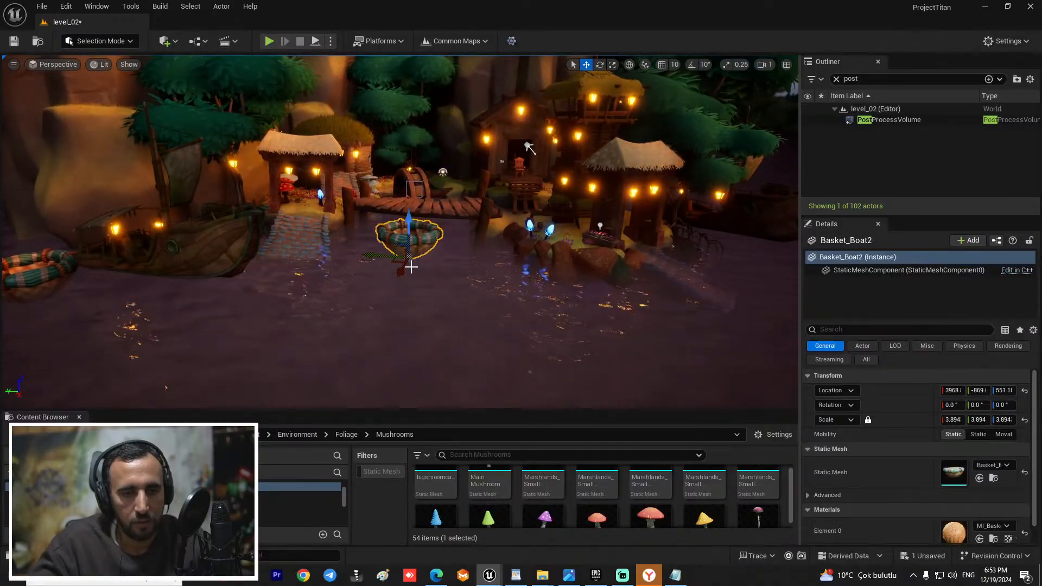
{"action": "key", "text": "w"}
{"action": "right_click_drag", "start_coordinate": [398, 241], "coordinate": [424, 287]}
{"action": "key", "text": "w"}
{"action": "key", "text": "s"}
{"action": "key", "text": "e"}
{"action": "key", "text": "w"}
{"action": "key", "text": "s"}
{"action": "key", "text": "q"}
{"action": "key", "text": "w"}
{"action": "key", "text": "w"}
{"action": "key", "text": "s"}
{"action": "key", "text": "w"}
Step: Move the stone stairs below the thatched shelter by the flower planter to about X 3814, Y -2756, Z 605
{"action": "left_click", "coordinate": [425, 236]}
{"action": "key", "text": "q"}
{"action": "left_click", "coordinate": [416, 179]}
{"action": "right_click_drag", "start_coordinate": [416, 179], "coordinate": [412, 220]}
{"action": "key", "text": "s"}
{"action": "key", "text": "e"}
{"action": "left_click_drag", "start_coordinate": [398, 216], "coordinate": [393, 239]}
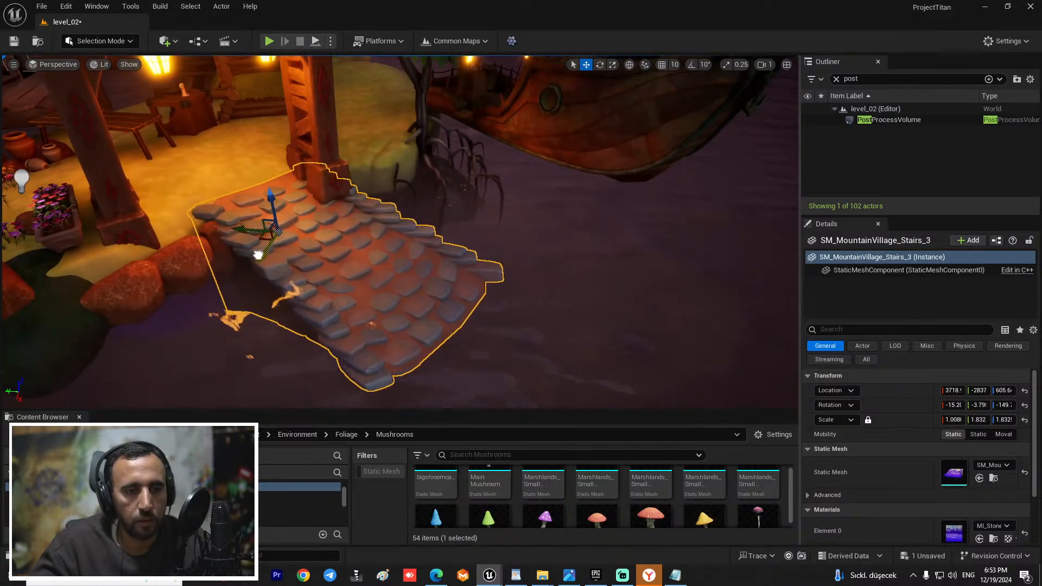
{"action": "left_click_drag", "start_coordinate": [258, 255], "coordinate": [242, 270]}
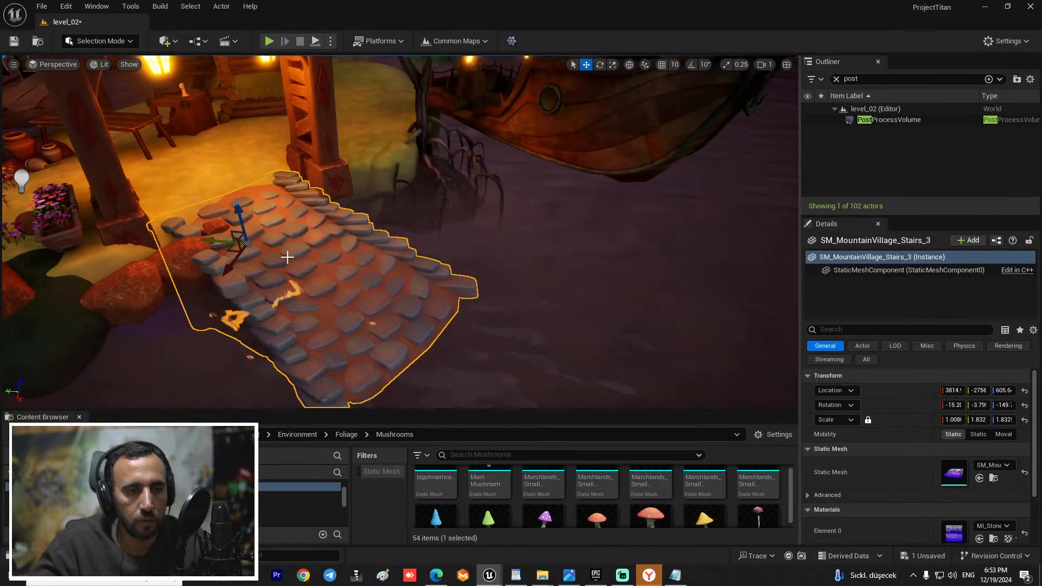
Step: Move the plank table near the log wall toward the glowing blue mushroom on the bank, to about X 3771
{"action": "key", "text": "s"}
{"action": "mouse_move", "coordinate": [287, 257]}
{"action": "right_mouse_down"}
{"action": "mouse_move", "coordinate": [271, 272]}
{"action": "mouse_move", "coordinate": [271, 299]}
{"action": "mouse_move", "coordinate": [288, 261]}
{"action": "mouse_move", "coordinate": [253, 247]}
{"action": "mouse_move", "coordinate": [294, 277]}
{"action": "mouse_move", "coordinate": [274, 252]}
{"action": "mouse_move", "coordinate": [285, 250]}
{"action": "mouse_move", "coordinate": [271, 269]}
{"action": "mouse_move", "coordinate": [291, 247]}
{"action": "mouse_move", "coordinate": [269, 241]}
{"action": "mouse_move", "coordinate": [277, 236]}
{"action": "mouse_move", "coordinate": [306, 268]}
{"action": "mouse_move", "coordinate": [366, 239]}
{"action": "mouse_move", "coordinate": [293, 244]}
{"action": "mouse_move", "coordinate": [304, 266]}
{"action": "right_mouse_up"}
{"action": "key", "text": "w"}
{"action": "key", "text": "s"}
{"action": "key", "text": "w"}
{"action": "key", "text": "s"}
{"action": "key", "text": "w"}
{"action": "key", "text": "w"}
{"action": "key", "text": "w"}
{"action": "left_click", "coordinate": [290, 272]}
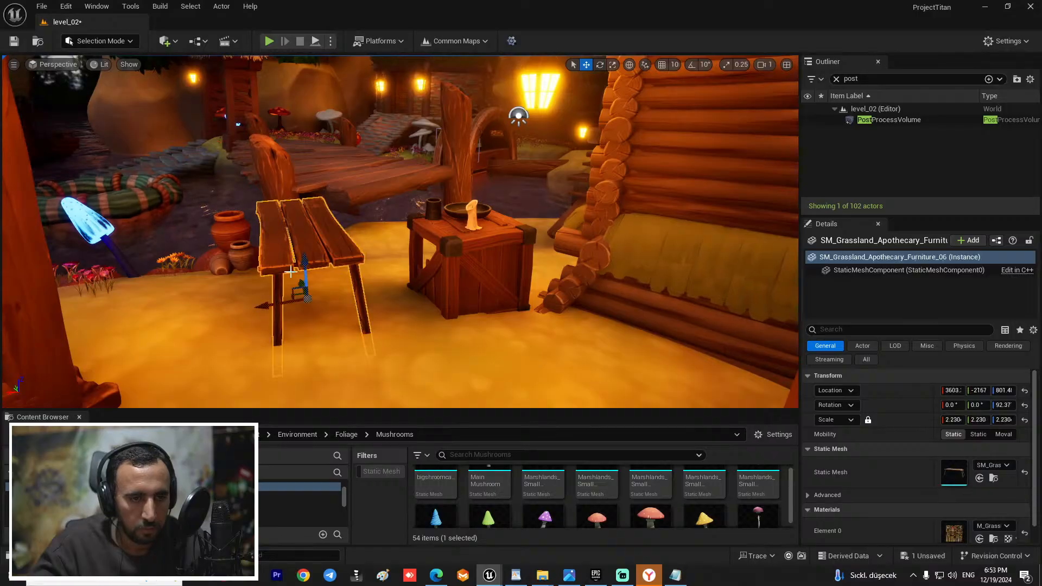
{"action": "left_click_drag", "start_coordinate": [227, 308], "coordinate": [180, 315]}
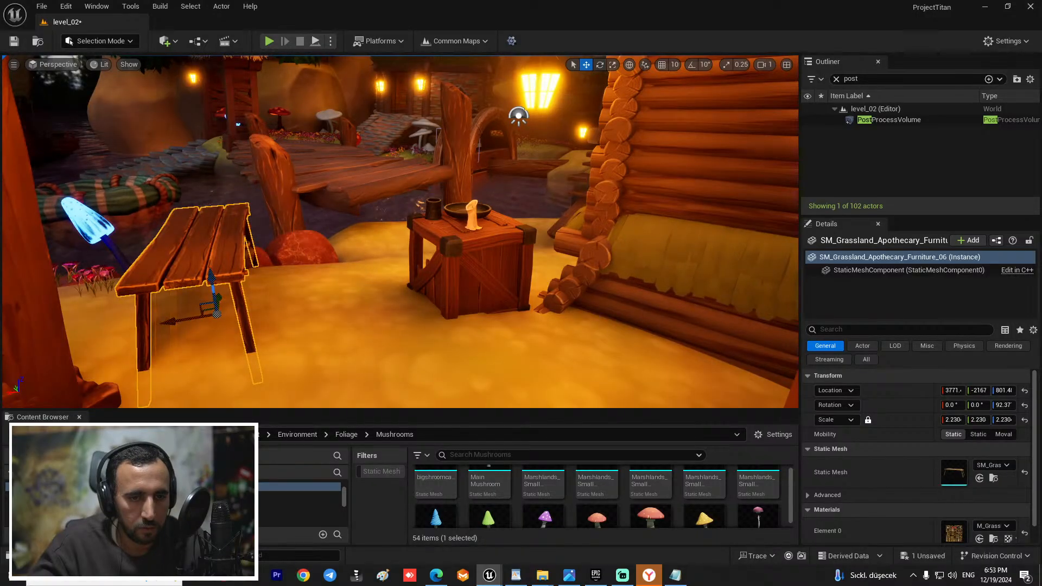
Step: Move the decorated crate along the log wall and raise it to about X 3246, Y -2434, Z 833
{"action": "left_click", "coordinate": [429, 297]}
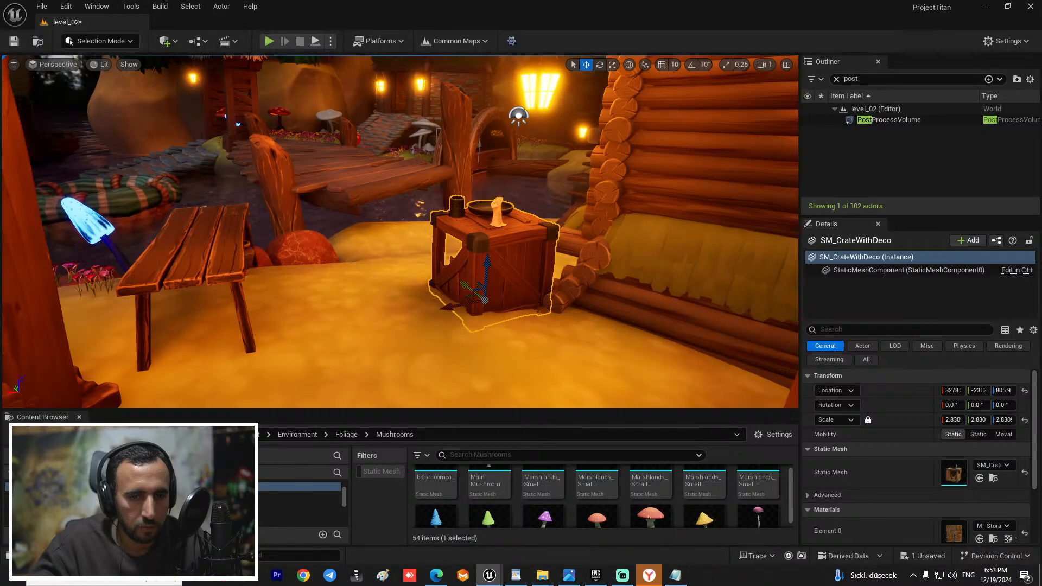
{"action": "left_click_drag", "start_coordinate": [486, 317], "coordinate": [491, 343]}
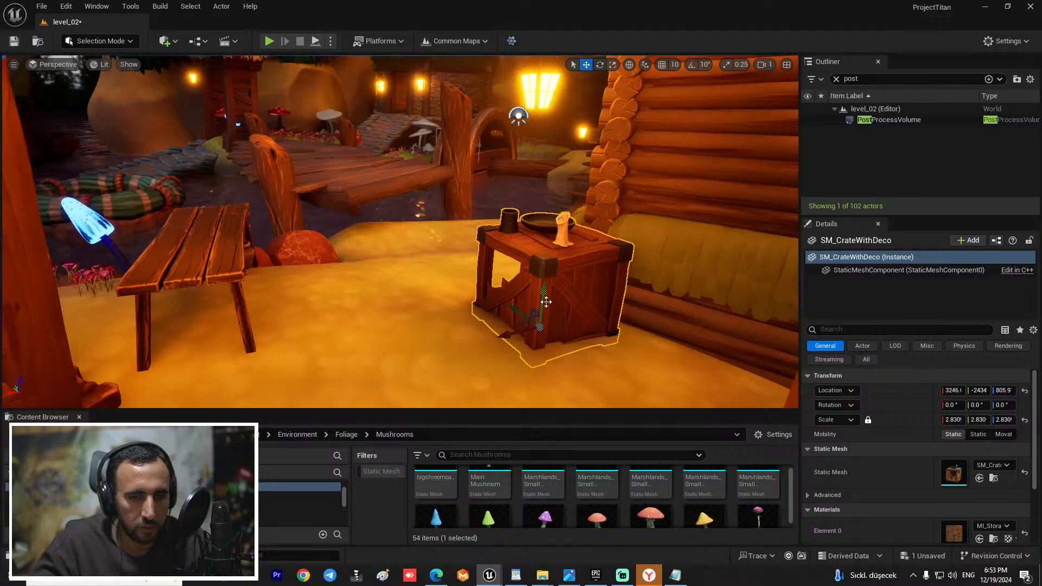
{"action": "left_click_drag", "start_coordinate": [546, 302], "coordinate": [551, 276]}
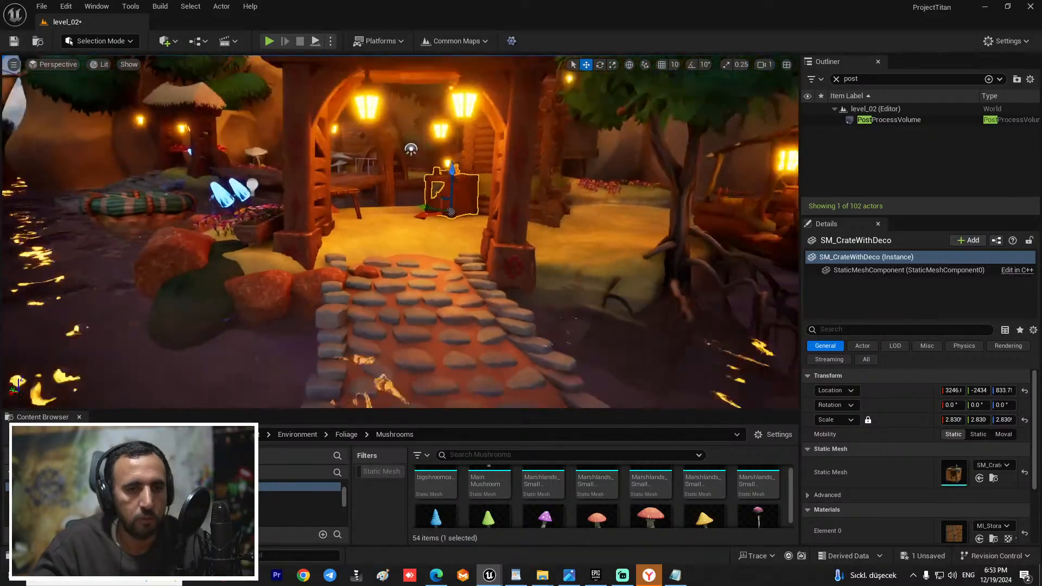
Step: Inspect the chair on the hut porch and the mushrooms and flower beds along the stone path
{"action": "right_click_drag", "start_coordinate": [400, 231], "coordinate": [342, 231]}
{"action": "key", "text": "s"}
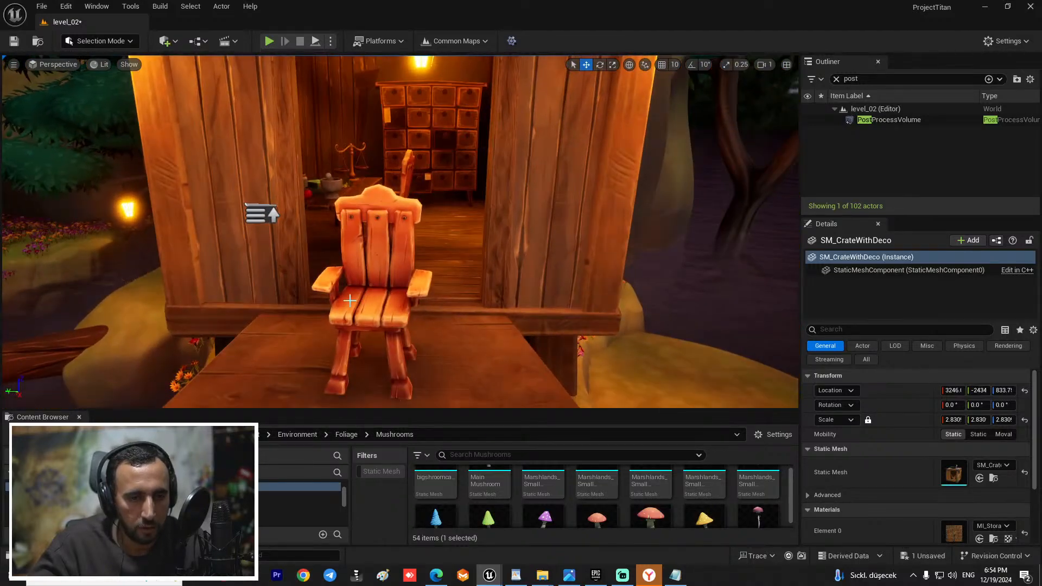
{"action": "left_click", "coordinate": [349, 301]}
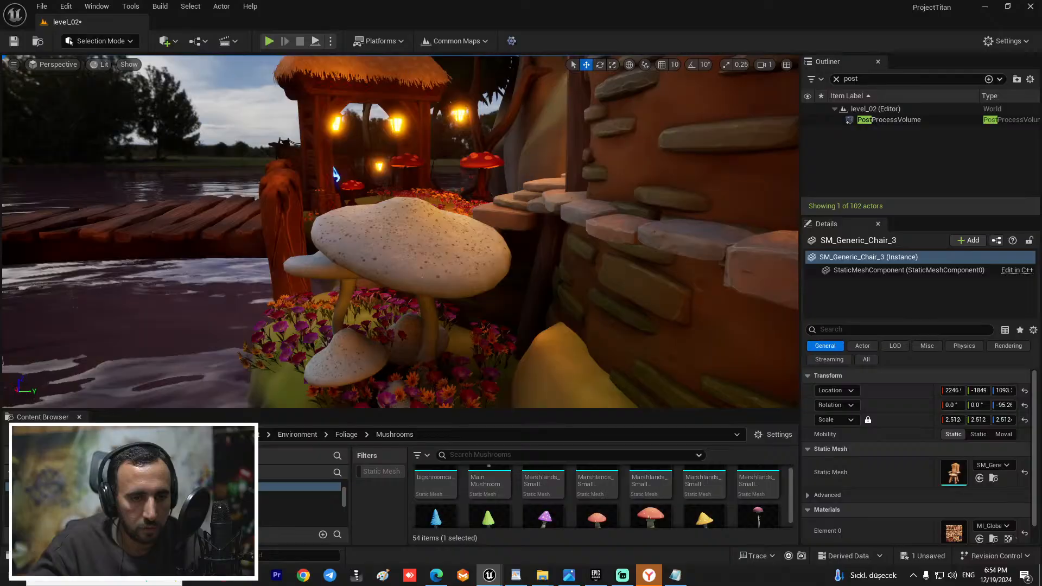
{"action": "right_click_drag", "start_coordinate": [400, 231], "coordinate": [412, 272]}
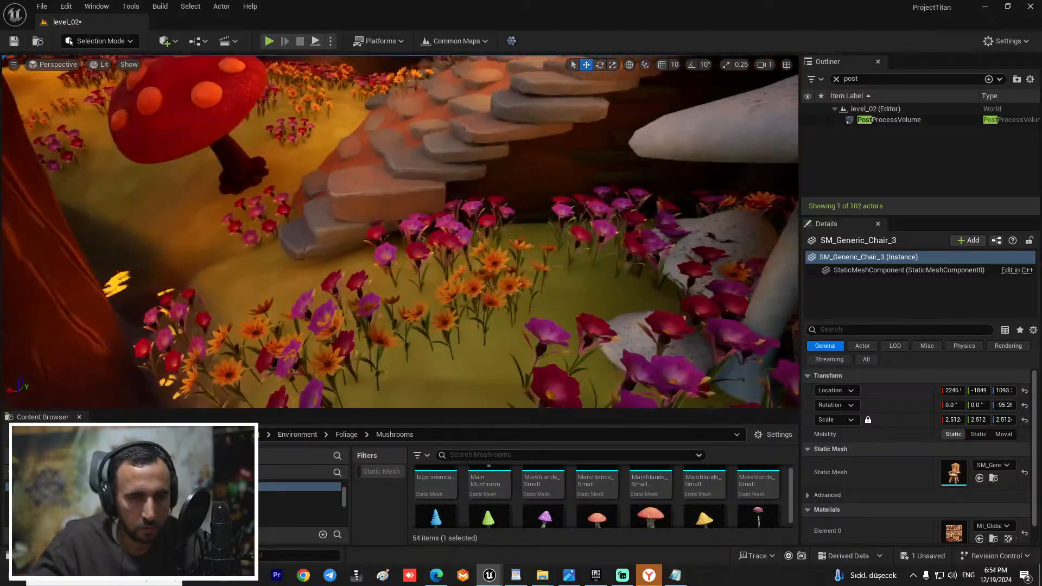
{"action": "right_click_drag", "start_coordinate": [401, 231], "coordinate": [451, 238]}
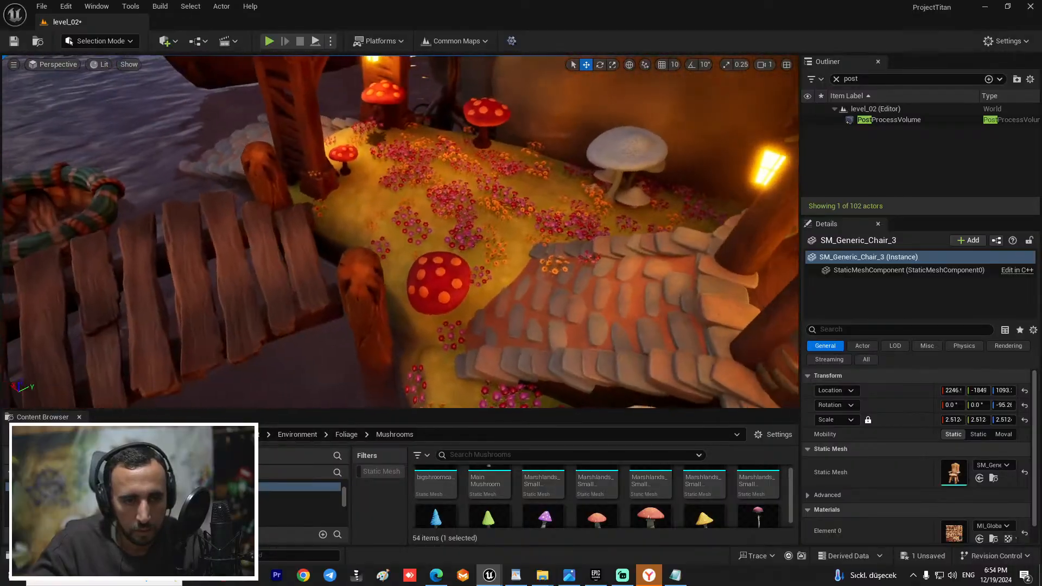
Step: Move the red spotted mushroom by the stone path to the far bridge post, at about X 3453, Y 5, Z 996
{"action": "left_click", "coordinate": [457, 287]}
{"action": "left_click_drag", "start_coordinate": [408, 263], "coordinate": [329, 211]}
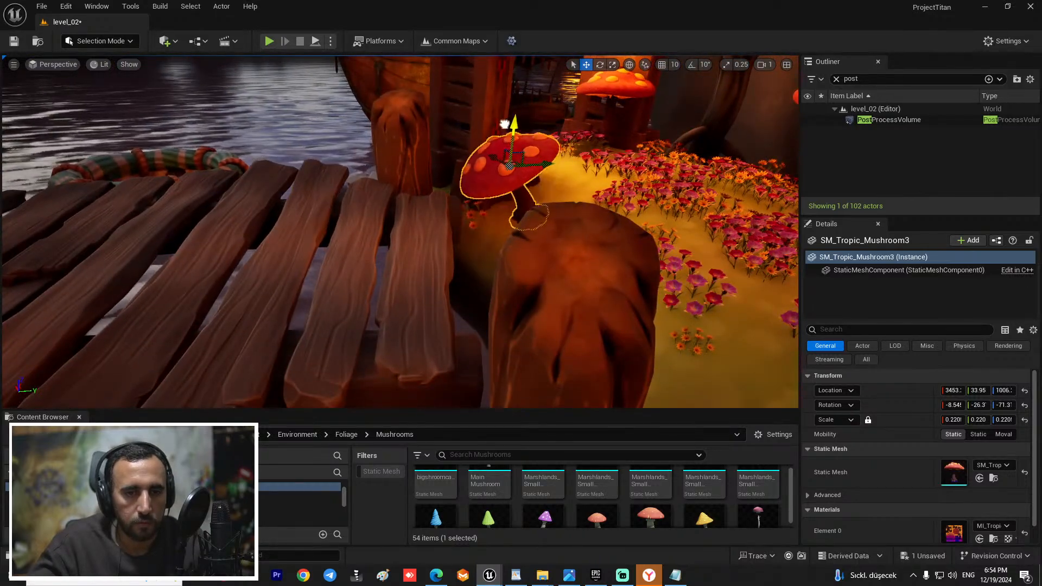
{"action": "right_click_drag", "start_coordinate": [588, 187], "coordinate": [665, 185]}
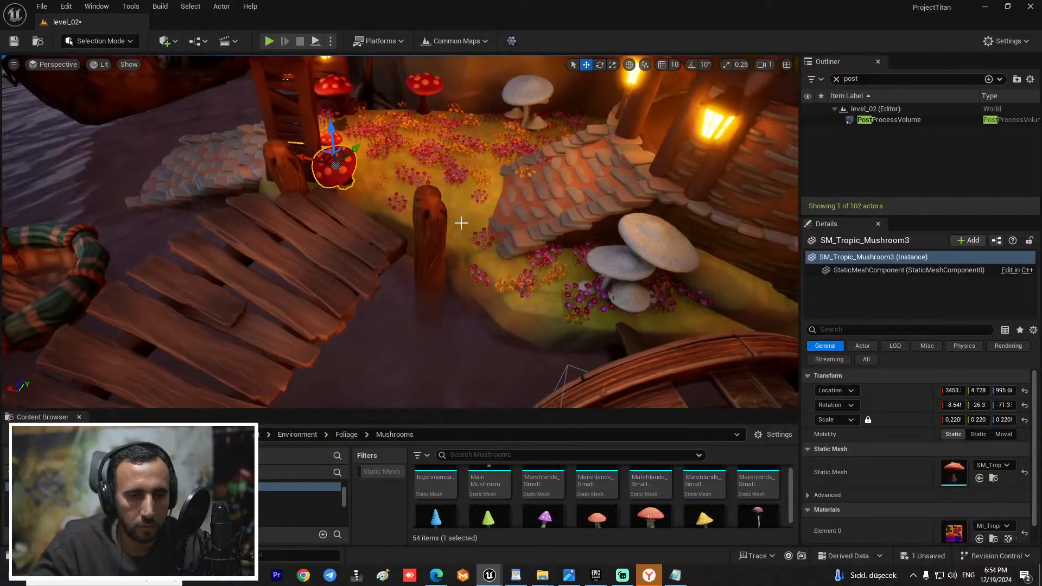
Step: Move the log post at the village end of the bridge to about X 3031, Y -35 and tilt it
{"action": "left_click", "coordinate": [428, 233]}
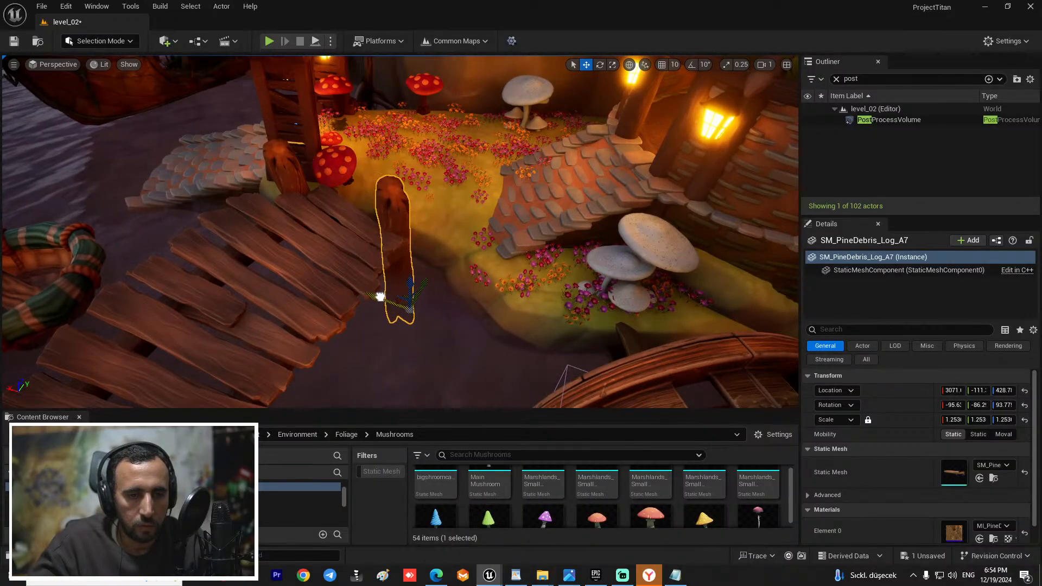
{"action": "left_click_drag", "start_coordinate": [386, 304], "coordinate": [395, 307]}
{"action": "mouse_move", "coordinate": [395, 306]}
{"action": "right_mouse_down"}
{"action": "mouse_move", "coordinate": [414, 309]}
{"action": "mouse_move", "coordinate": [463, 284]}
{"action": "mouse_move", "coordinate": [503, 285]}
{"action": "mouse_move", "coordinate": [405, 310]}
{"action": "right_mouse_up"}
{"action": "key", "text": "e"}
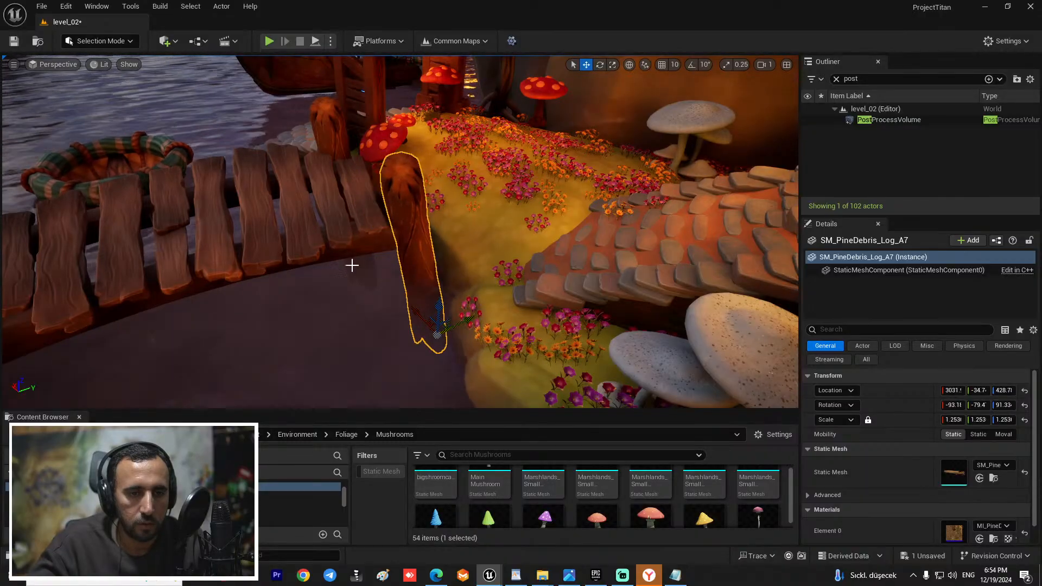
Step: Duplicate the log post to the bridge edge facing the basket boat, at about X 3593, Y -753, Z 488
{"action": "right_click_drag", "start_coordinate": [352, 265], "coordinate": [221, 125]}
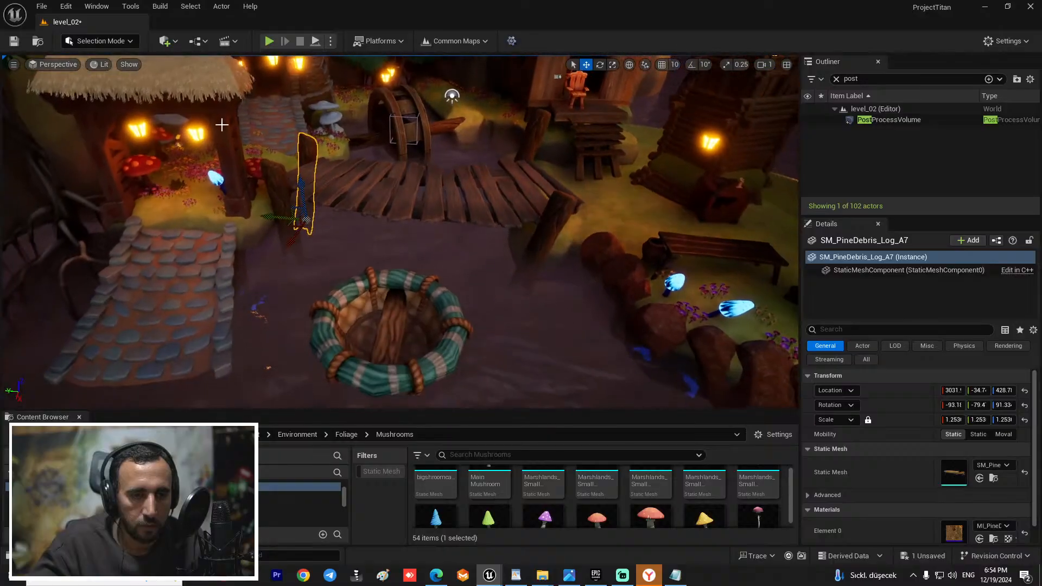
{"action": "left_click_drag", "start_coordinate": [261, 242], "coordinate": [386, 304], "text": "alt"}
{"action": "right_click_drag", "start_coordinate": [387, 304], "coordinate": [503, 210]}
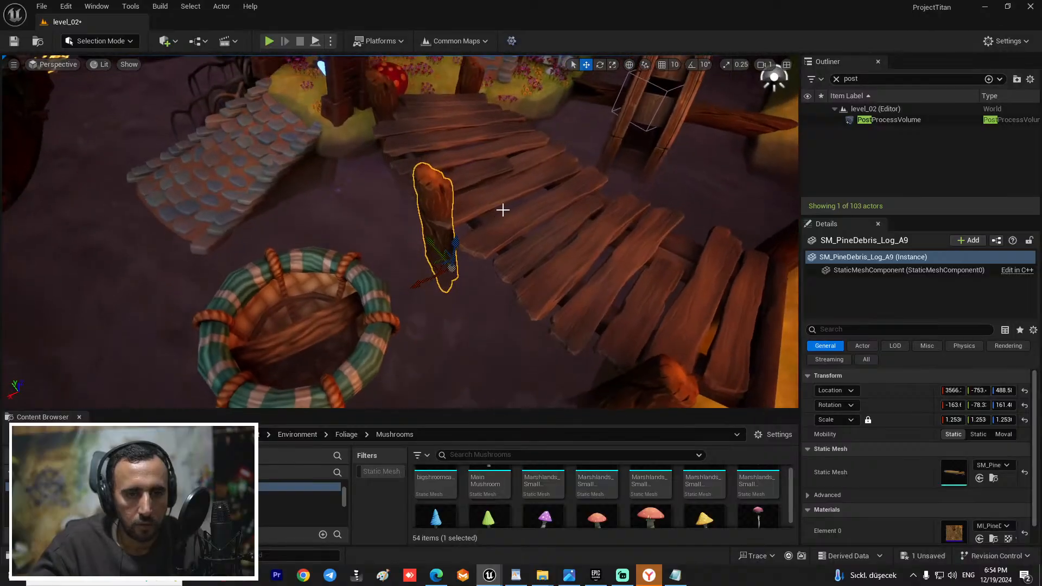
{"action": "left_click_drag", "start_coordinate": [423, 287], "coordinate": [419, 291]}
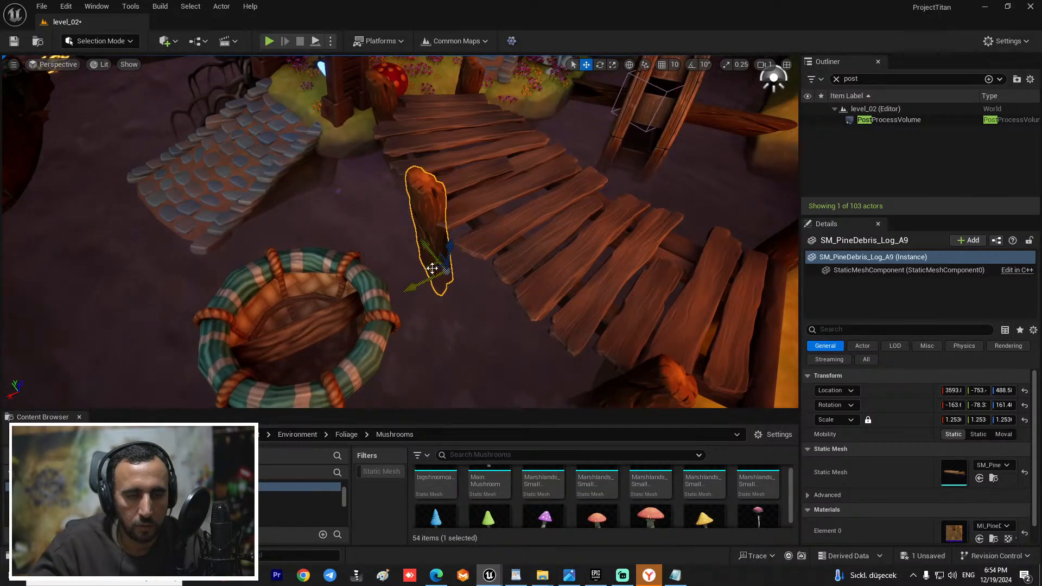
{"action": "right_click_drag", "start_coordinate": [435, 270], "coordinate": [537, 281]}
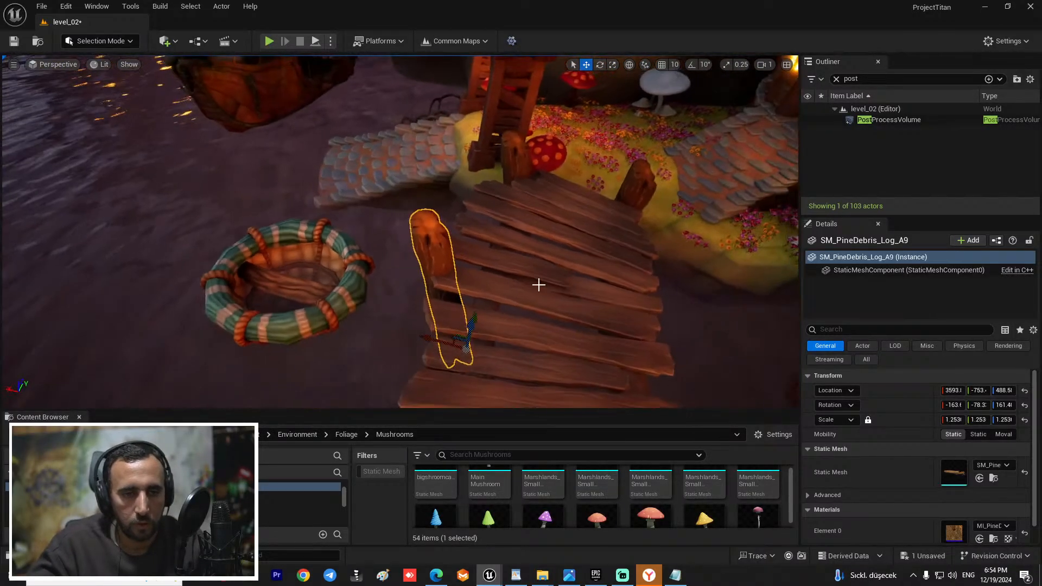
Step: Tilt the new log post outward and move it against the bridge planks, to about X 3460, Y -849
{"action": "key", "text": "e"}
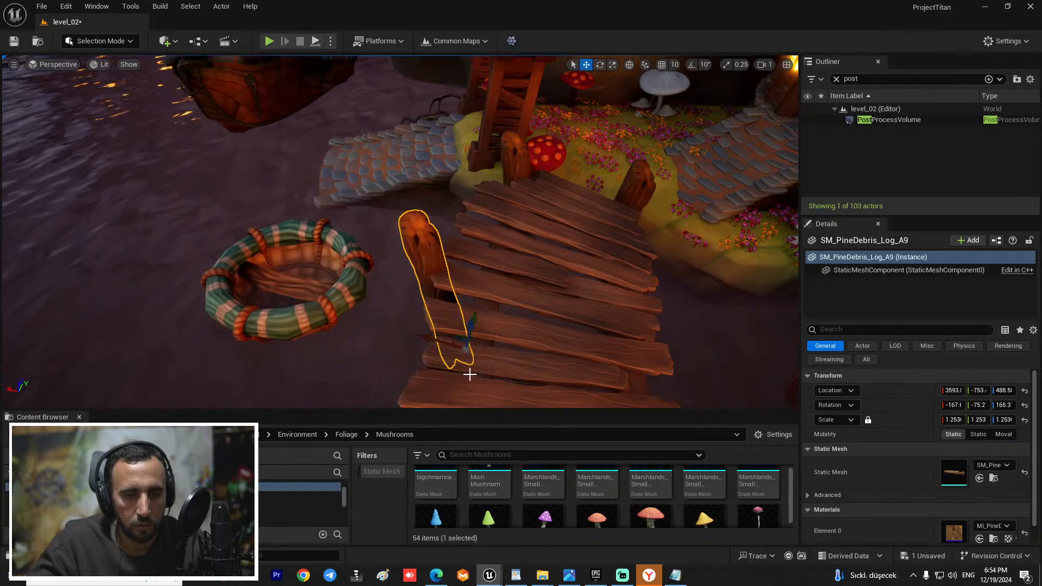
{"action": "right_click_drag", "start_coordinate": [470, 335], "coordinate": [466, 337]}
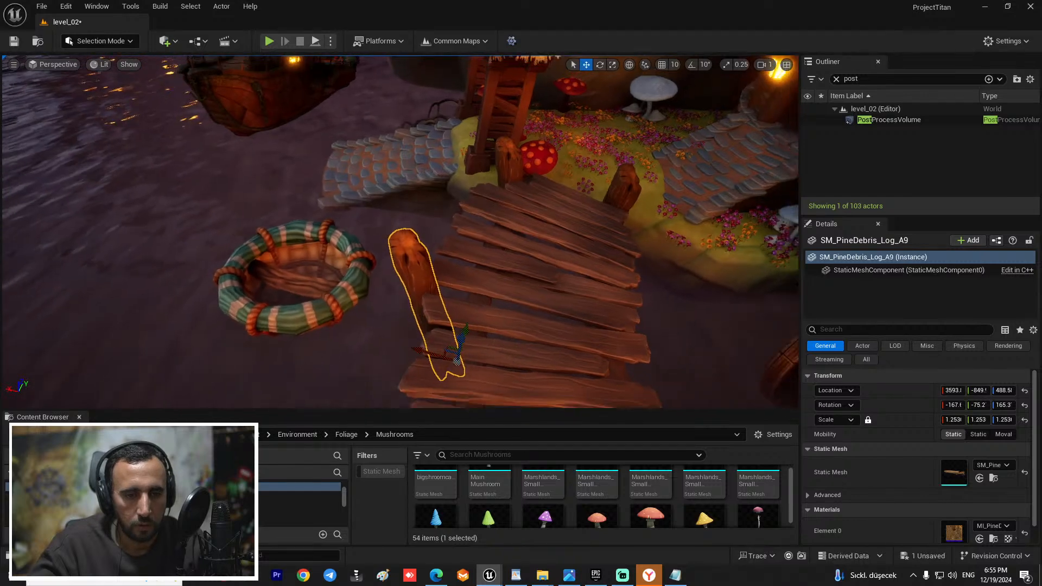
{"action": "right_click", "coordinate": [465, 338]}
{"action": "left_click", "coordinate": [475, 209]}
{"action": "right_click_drag", "start_coordinate": [476, 208], "coordinate": [283, 194]}
{"action": "left_click", "coordinate": [568, 221]}
{"action": "left_click", "coordinate": [288, 207]}
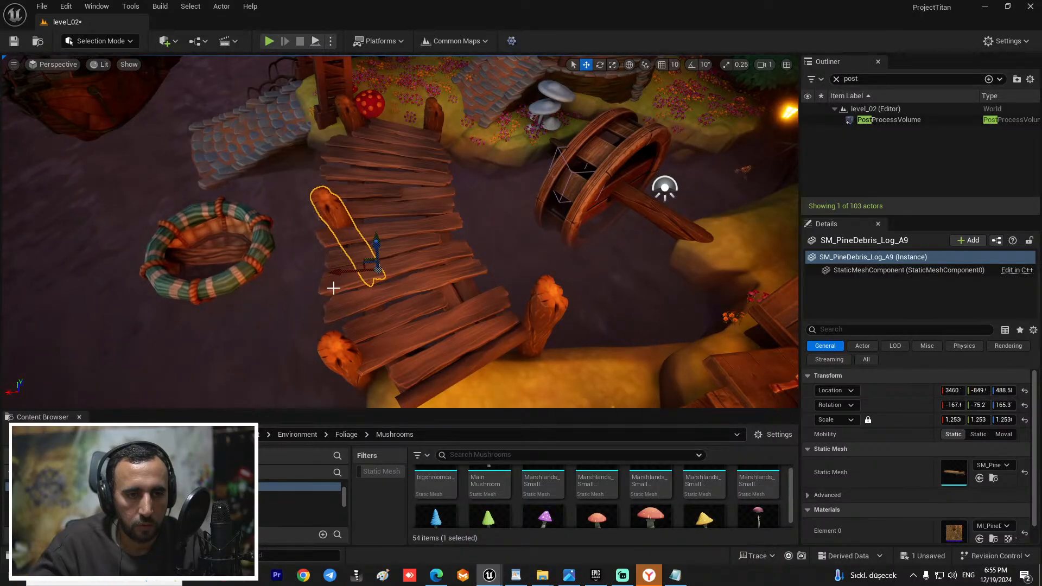
Step: Duplicate the log post to the waterwheel side of the bridge, at about X 3029, Y -849
{"action": "mouse_move", "coordinate": [439, 265]}
{"action": "left_mouse_down"}
{"action": "mouse_move", "coordinate": [451, 268]}
{"action": "mouse_move", "coordinate": [422, 266]}
{"action": "left_mouse_up"}
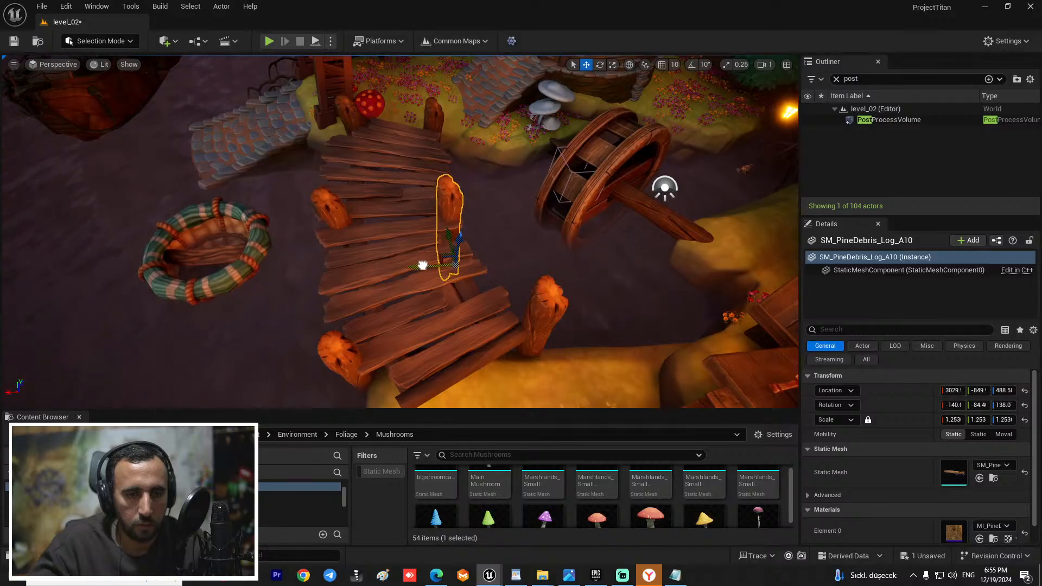
{"action": "left_click", "coordinate": [496, 244]}
{"action": "right_click_drag", "start_coordinate": [496, 244], "coordinate": [638, 152]}
{"action": "right_click_drag", "start_coordinate": [423, 262], "coordinate": [426, 262]}
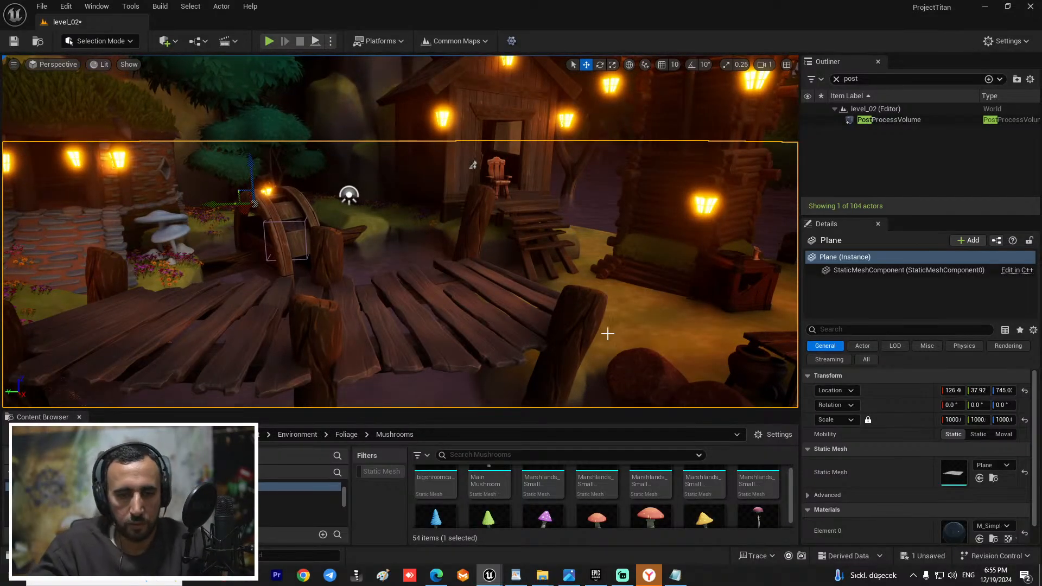
Step: Search the whole Content folder for "Lantern" assets
{"action": "left_click_drag", "start_coordinate": [605, 406], "coordinate": [606, 265]}
{"action": "scroll", "coordinate": [127, 407], "scroll_direction": "up", "scroll_amount": 10}
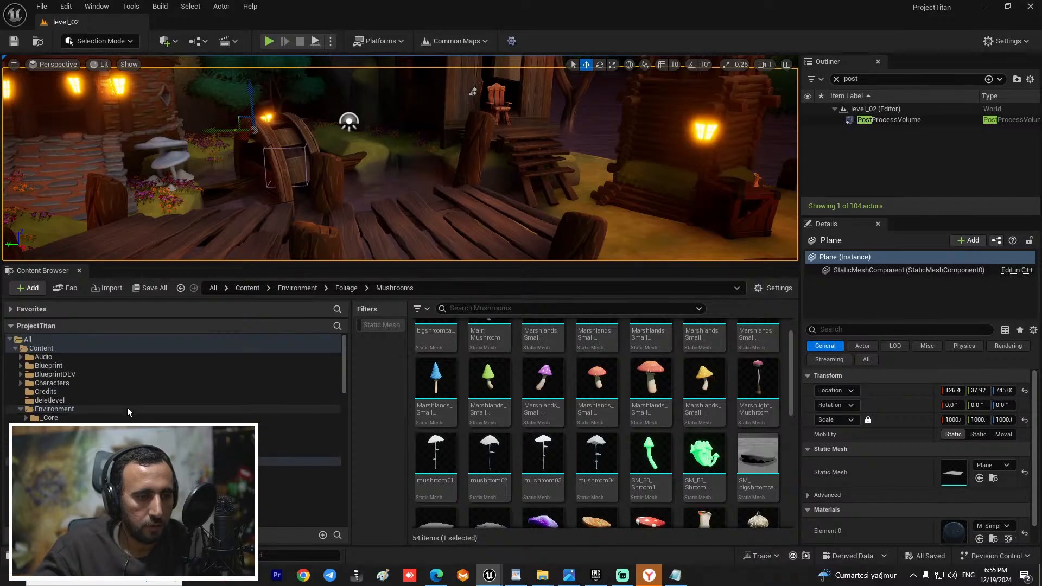
{"action": "left_click", "coordinate": [43, 348]}
{"action": "left_click", "coordinate": [503, 312]}
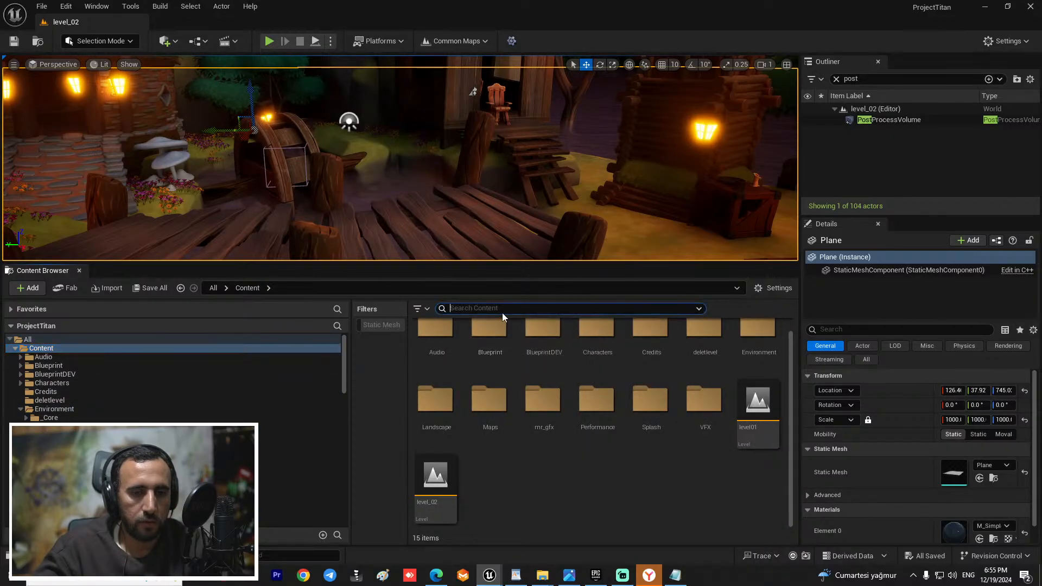
{"action": "type", "text": "k"}
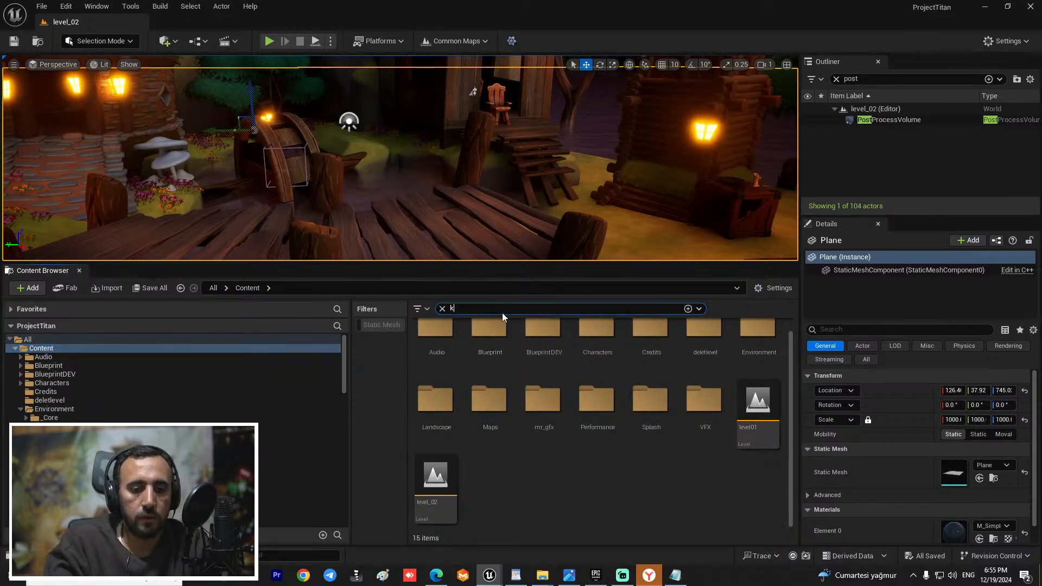
{"action": "key", "text": "BackSpace"}
{"action": "type", "text": "lanten"}
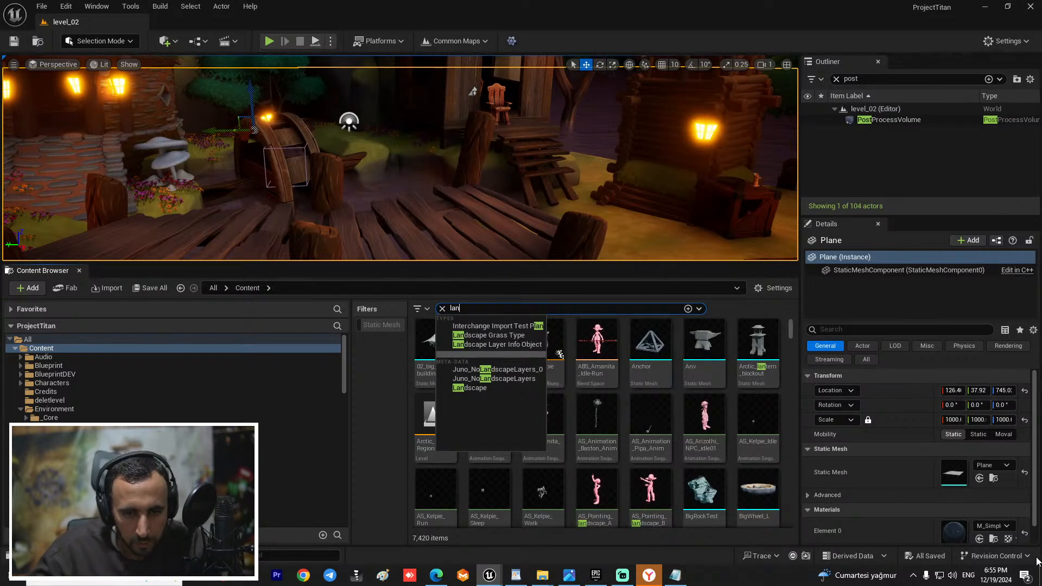
{"action": "scroll", "coordinate": [679, 406], "scroll_direction": "down", "scroll_amount": 6}
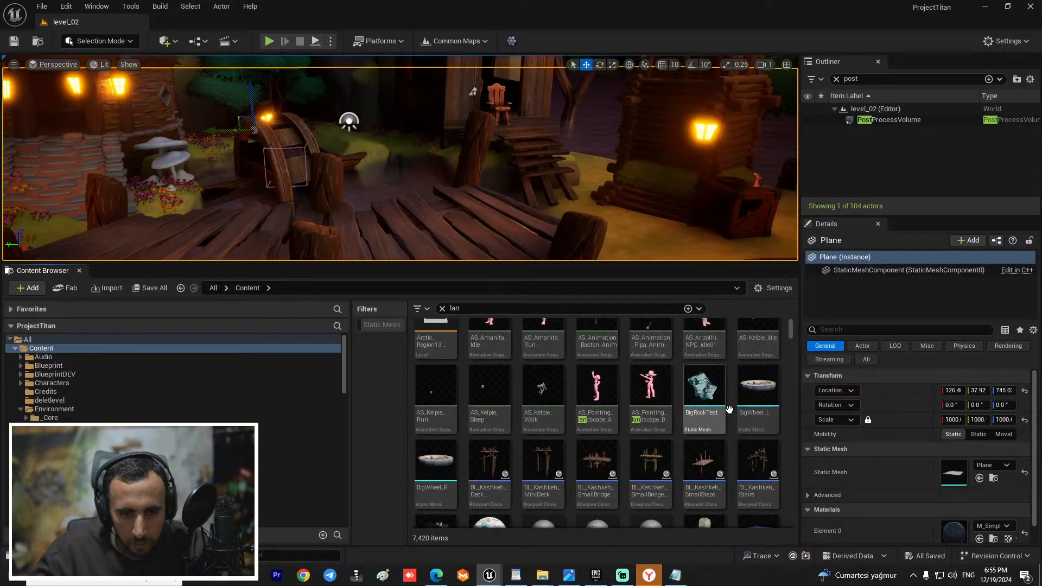
{"action": "scroll", "coordinate": [732, 410], "scroll_direction": "down", "scroll_amount": 3}
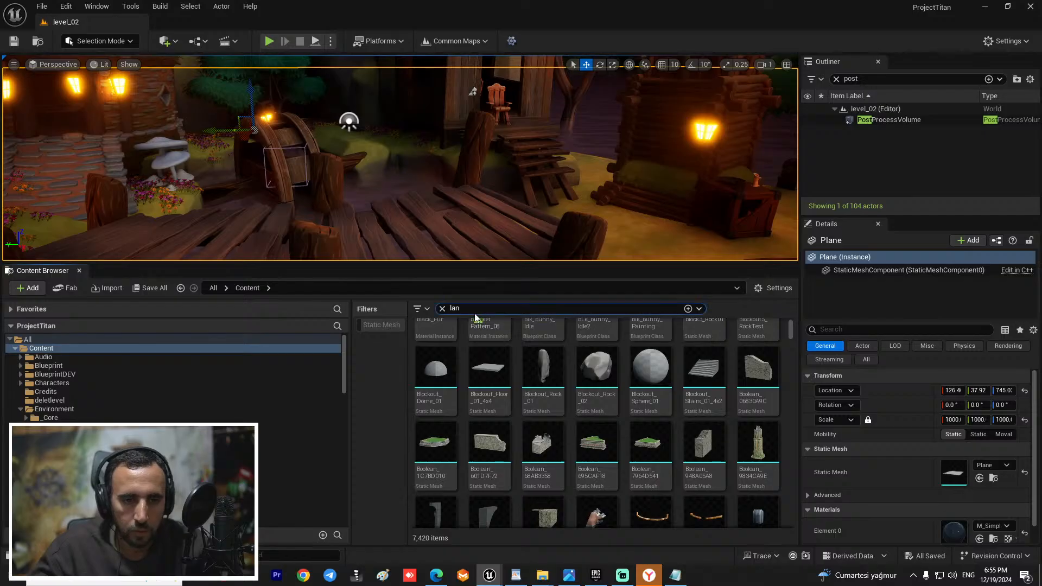
{"action": "type", "text": "tern"}
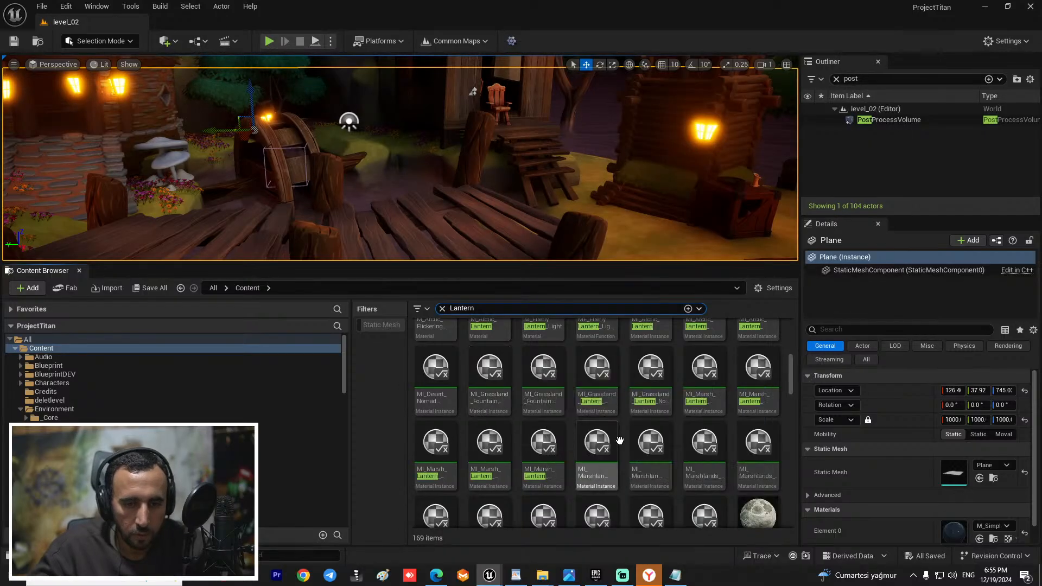
Step: Place the BP_GrasslandLantern_01 lantern on the bridge at about X 3377, Y -971, Z 943
{"action": "scroll", "coordinate": [788, 380], "scroll_direction": "up", "scroll_amount": 8}
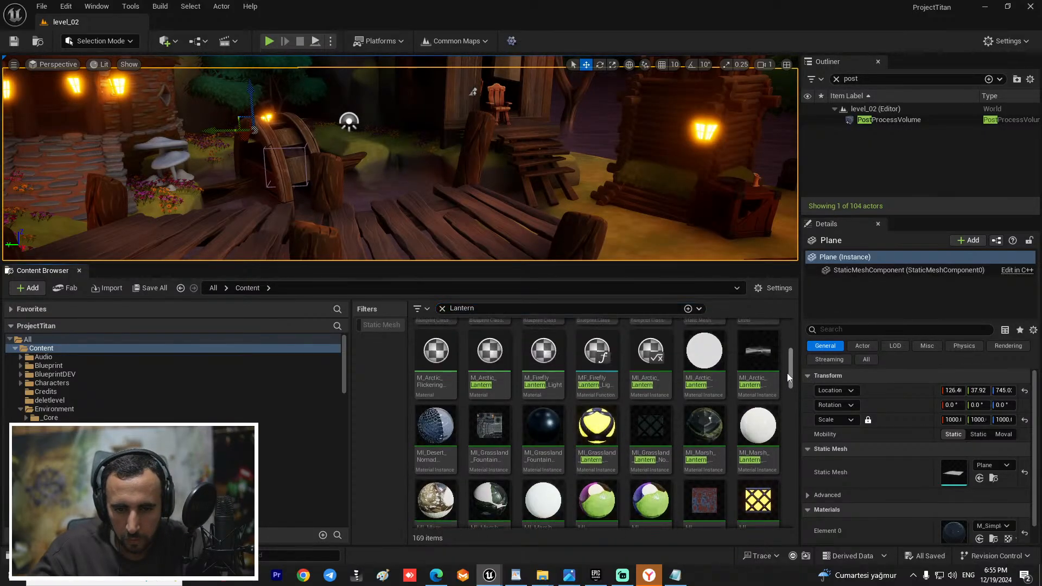
{"action": "scroll", "coordinate": [784, 355], "scroll_direction": "up", "scroll_amount": 1}
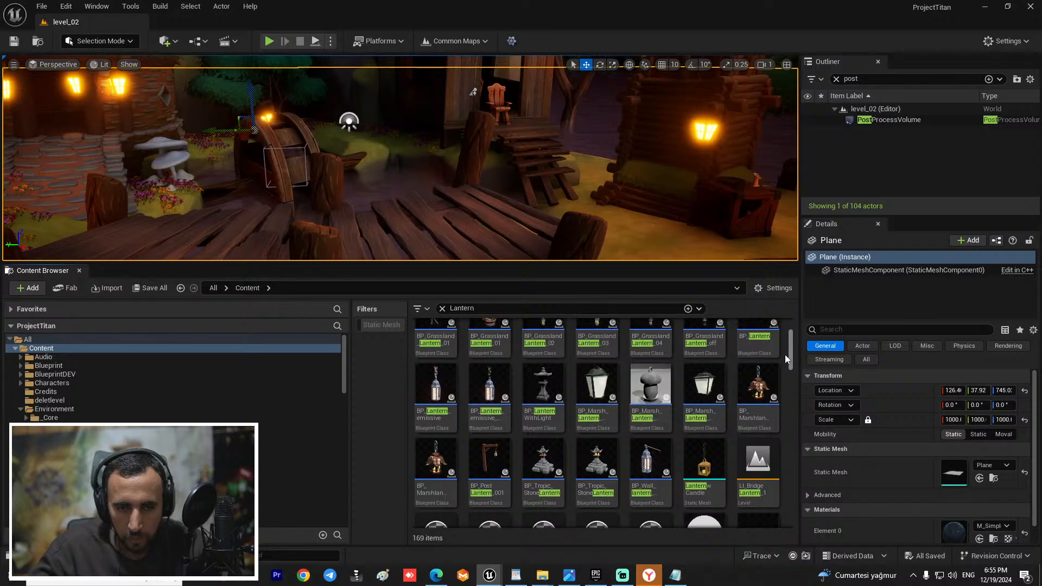
{"action": "scroll", "coordinate": [786, 354], "scroll_direction": "up", "scroll_amount": 3}
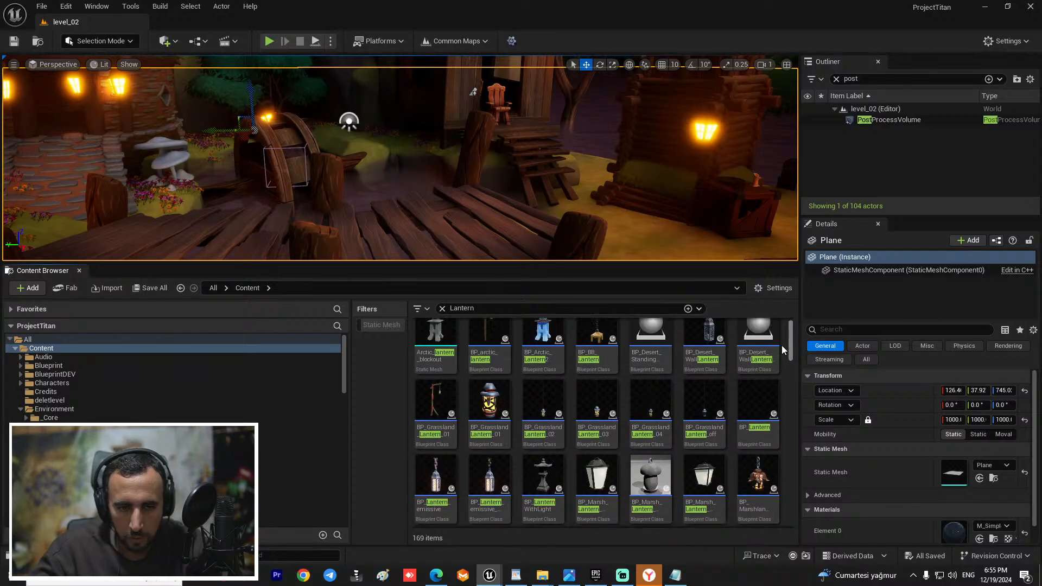
{"action": "scroll", "coordinate": [782, 346], "scroll_direction": "up", "scroll_amount": 1}
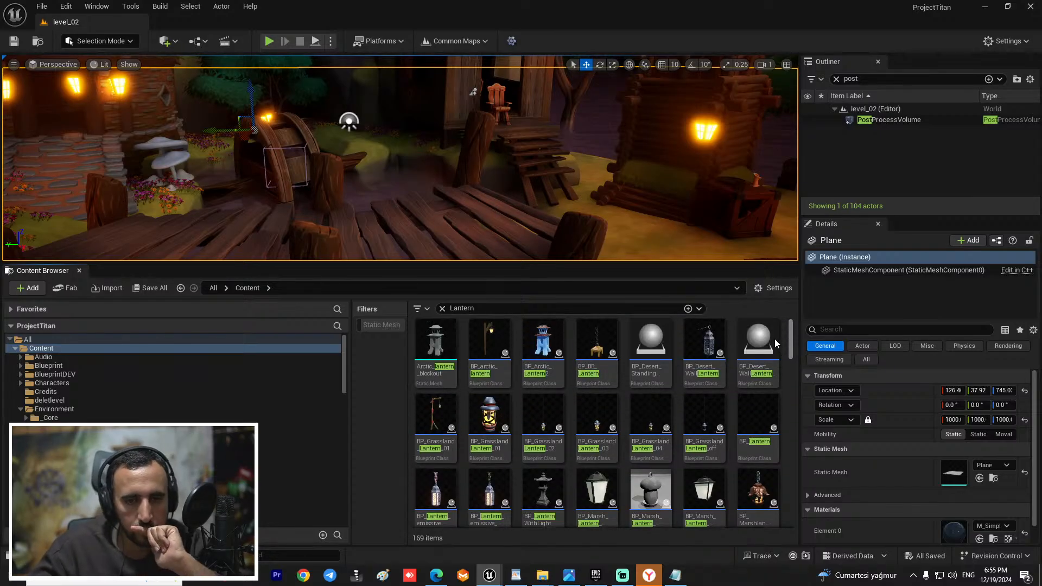
{"action": "scroll", "coordinate": [781, 345], "scroll_direction": "down", "scroll_amount": 1}
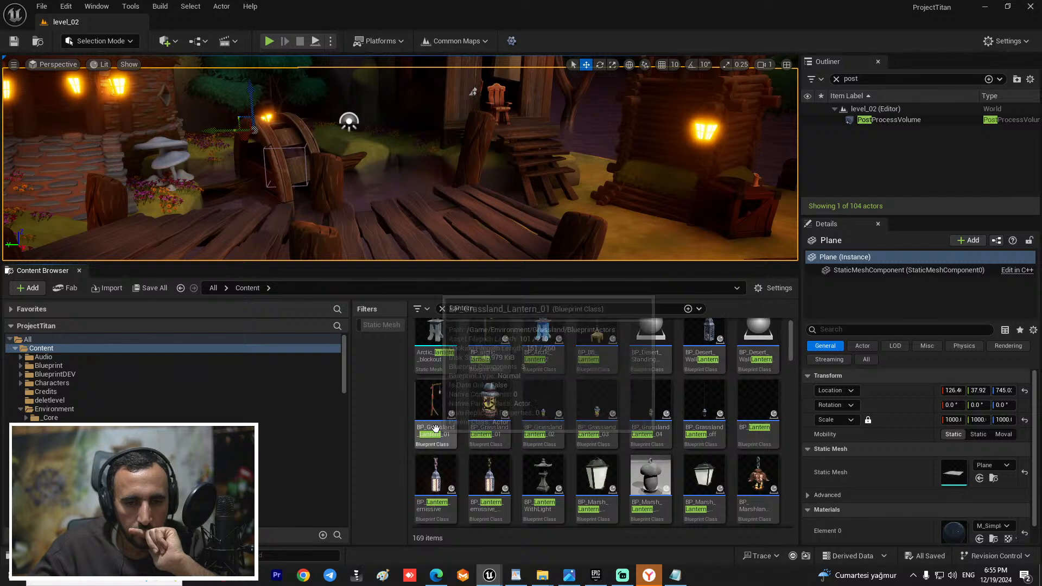
{"action": "left_click_drag", "start_coordinate": [494, 404], "coordinate": [352, 239]}
{"action": "right_click_drag", "start_coordinate": [353, 239], "coordinate": [371, 271]}
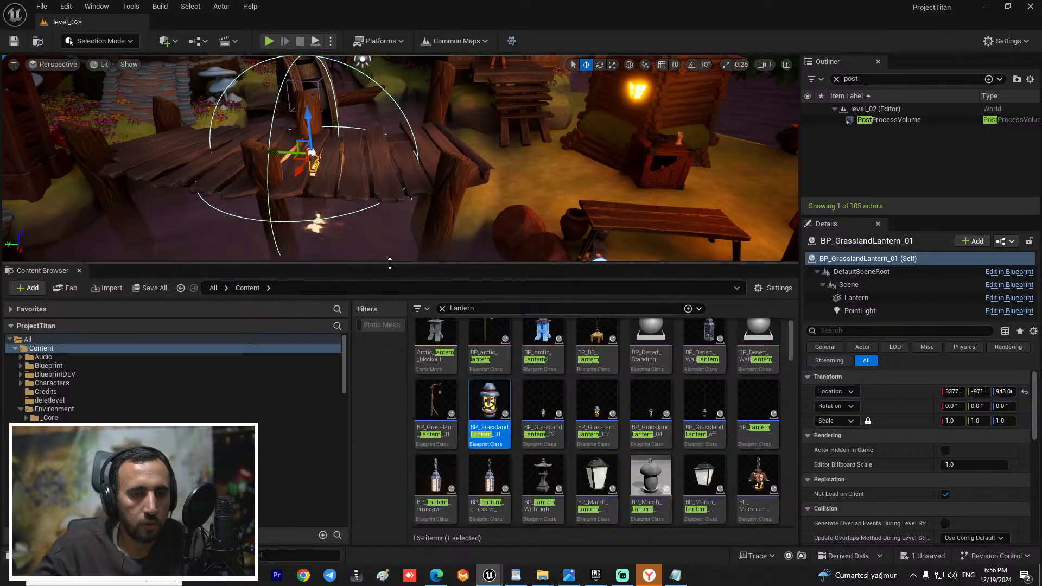
{"action": "left_click_drag", "start_coordinate": [389, 263], "coordinate": [365, 474]}
{"action": "right_click_drag", "start_coordinate": [358, 428], "coordinate": [309, 432]}
{"action": "right_click_drag", "start_coordinate": [521, 282], "coordinate": [499, 282]}
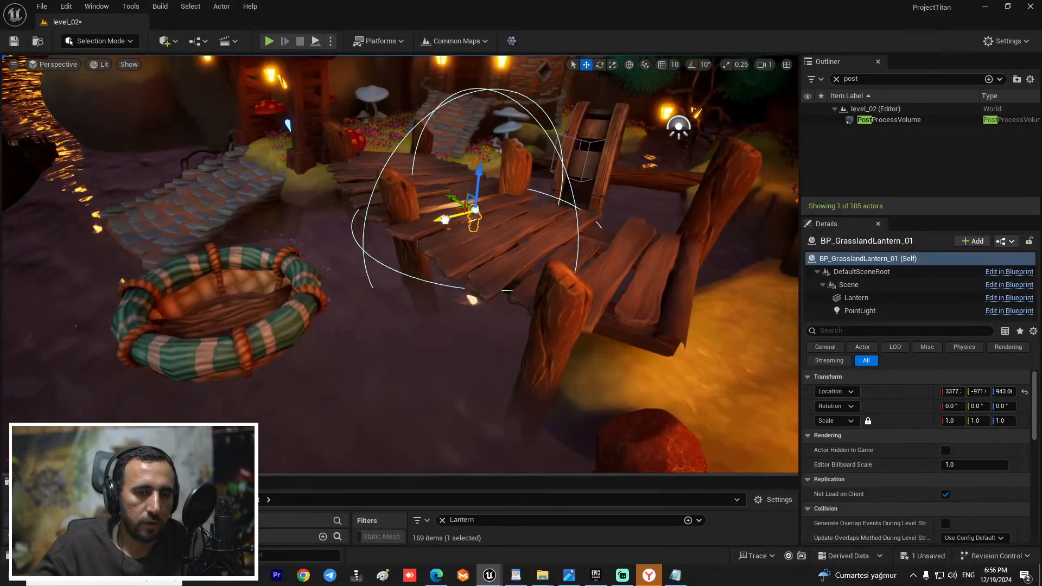
Step: Shift the lantern toward the bridge post facing the basket boat and scale it uniformly to about 2.53
{"action": "left_click_drag", "start_coordinate": [439, 230], "coordinate": [376, 159]}
{"action": "right_click_drag", "start_coordinate": [376, 159], "coordinate": [347, 198]}
{"action": "key", "text": "r"}
{"action": "left_click_drag", "start_coordinate": [422, 200], "coordinate": [480, 141]}
Step: Set the lantern on top of the bridge post, at about X 3683, Y -891, Z 1307
{"action": "key", "text": "w"}
{"action": "left_click_drag", "start_coordinate": [425, 163], "coordinate": [439, 94]}
{"action": "right_click_drag", "start_coordinate": [458, 165], "coordinate": [516, 166]}
{"action": "left_click_drag", "start_coordinate": [428, 121], "coordinate": [387, 109]}
{"action": "right_click_drag", "start_coordinate": [410, 244], "coordinate": [336, 239]}
{"action": "key", "text": "r"}
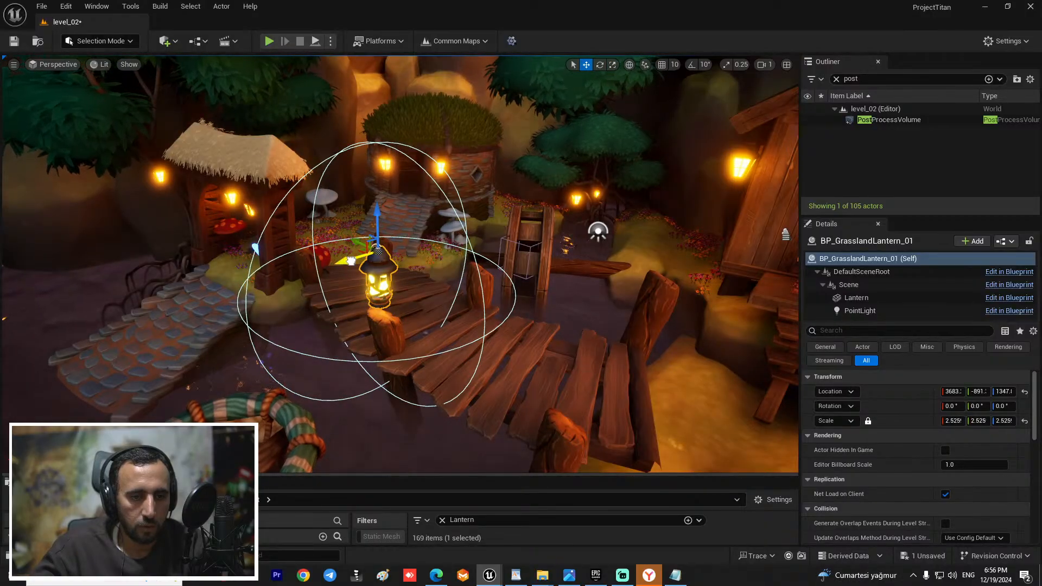
{"action": "left_click", "coordinate": [351, 261]}
{"action": "left_click", "coordinate": [381, 241]}
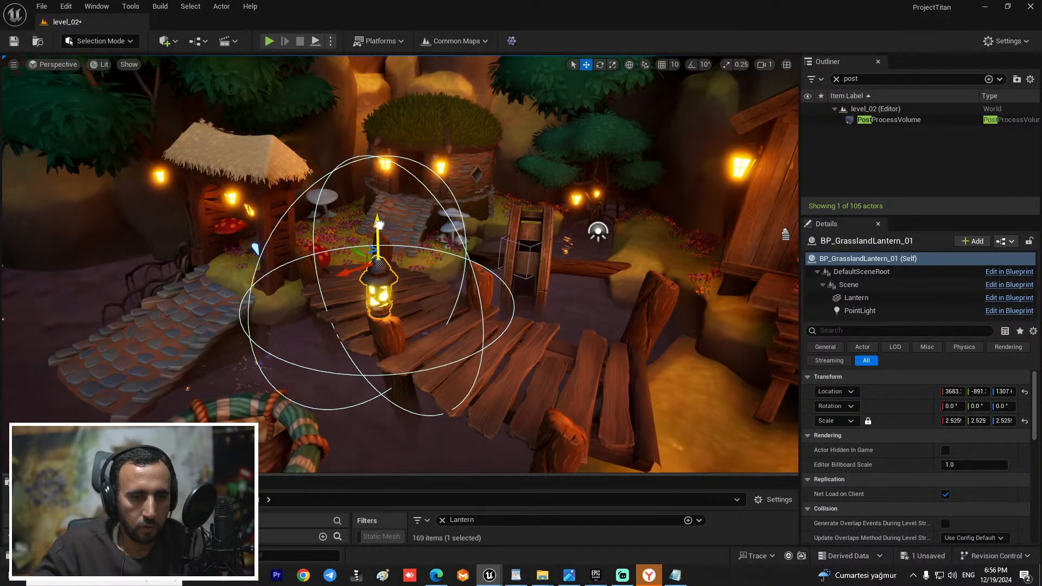
Step: Duplicate the post lantern over to the bridge post near the long wooden table, at about X 3667, Y -1512, Z 1307
{"action": "right_click_drag", "start_coordinate": [379, 225], "coordinate": [331, 228]}
{"action": "left_click_drag", "start_coordinate": [400, 204], "coordinate": [417, 201]}
{"action": "right_click_drag", "start_coordinate": [417, 200], "coordinate": [405, 304]}
{"action": "left_click_drag", "start_coordinate": [497, 239], "coordinate": [600, 237]}
{"action": "right_click_drag", "start_coordinate": [599, 236], "coordinate": [689, 369]}
{"action": "left_click", "coordinate": [636, 372]}
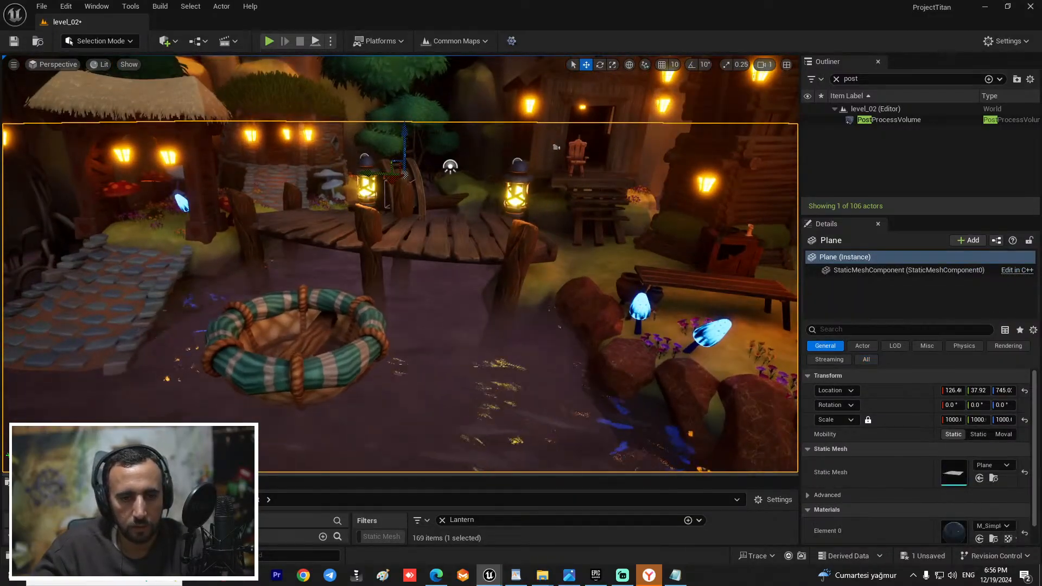
{"action": "right_click_drag", "start_coordinate": [414, 333], "coordinate": [478, 266]}
{"action": "left_click", "coordinate": [433, 330]}
{"action": "right_click_drag", "start_coordinate": [505, 338], "coordinate": [522, 380]}
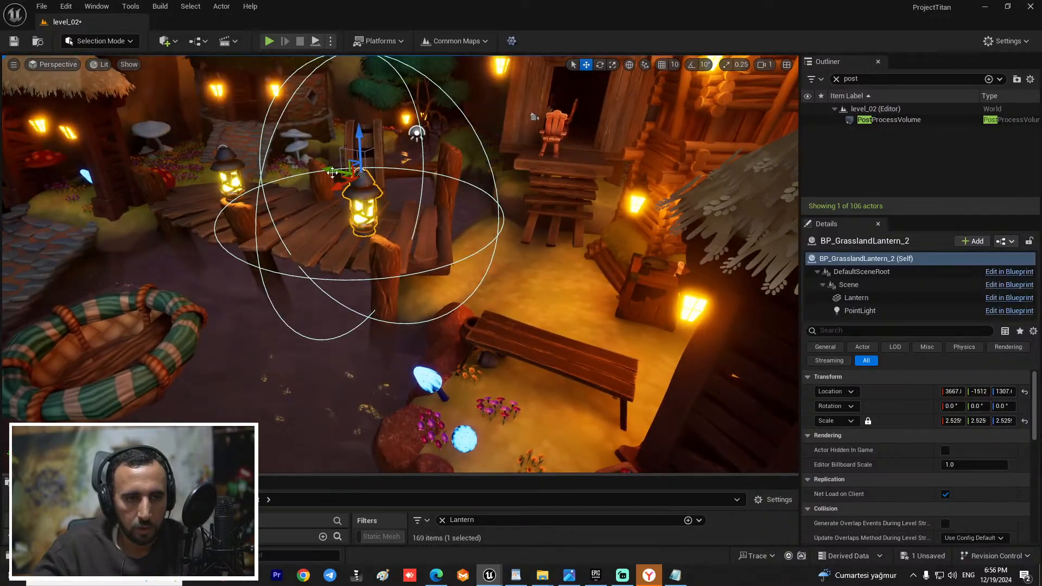
Step: Set the duplicated lantern on the long wooden table at about X 3787, Y -2187, Z 1059, scaled down to about 1.22
{"action": "left_click_drag", "start_coordinate": [434, 218], "coordinate": [535, 259]}
{"action": "left_click_drag", "start_coordinate": [595, 191], "coordinate": [599, 260]}
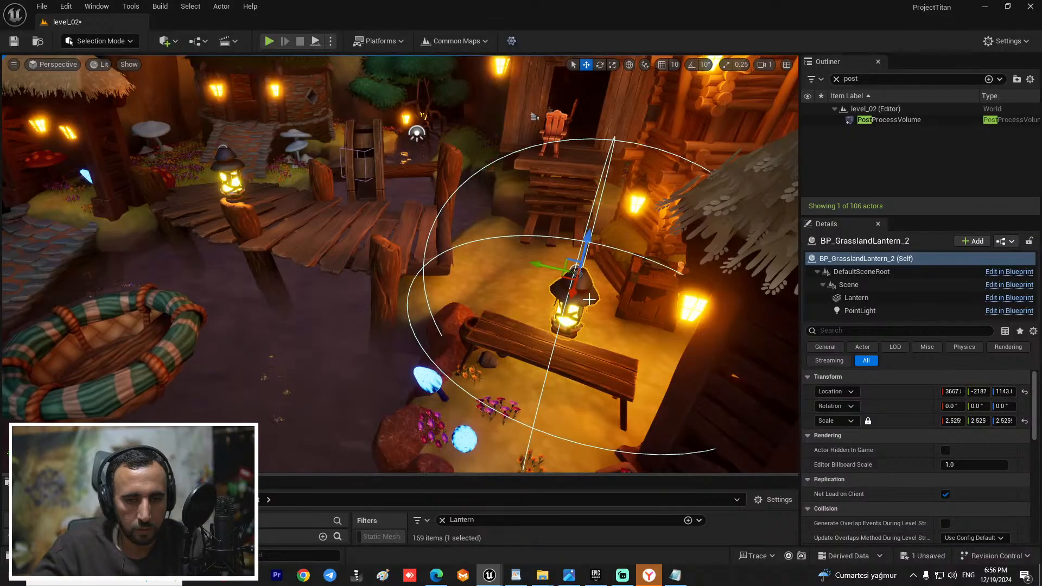
{"action": "key", "text": "f"}
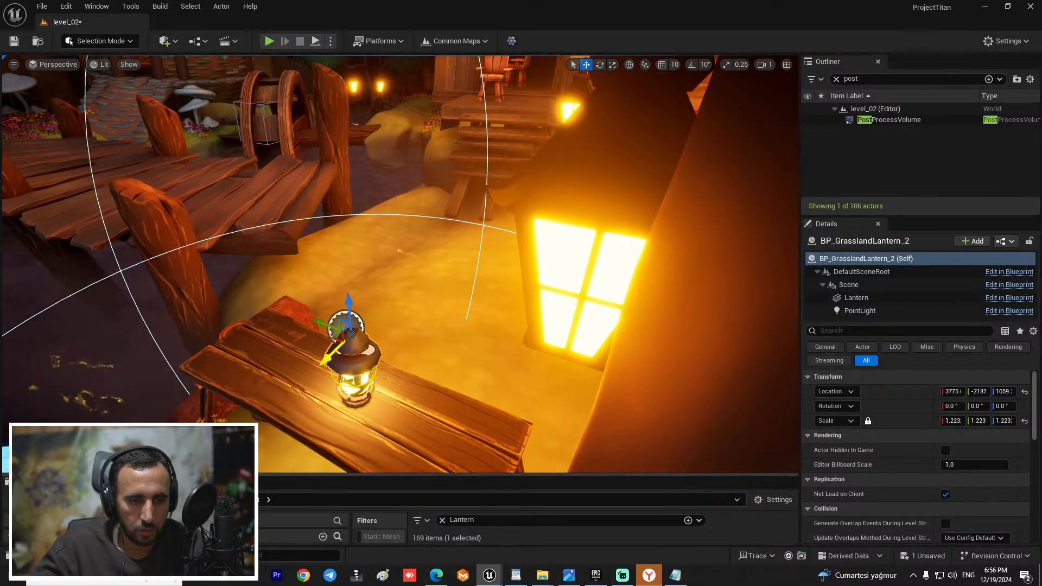
{"action": "key", "text": "s"}
{"action": "mouse_move", "coordinate": [599, 433]}
{"action": "right_mouse_down"}
{"action": "mouse_move", "coordinate": [542, 433]}
{"action": "mouse_move", "coordinate": [543, 467]}
{"action": "mouse_move", "coordinate": [564, 445]}
{"action": "mouse_move", "coordinate": [543, 421]}
{"action": "mouse_move", "coordinate": [488, 404]}
{"action": "mouse_move", "coordinate": [445, 418]}
{"action": "mouse_move", "coordinate": [483, 429]}
{"action": "mouse_move", "coordinate": [537, 415]}
{"action": "mouse_move", "coordinate": [603, 461]}
{"action": "mouse_move", "coordinate": [556, 436]}
{"action": "mouse_move", "coordinate": [581, 442]}
{"action": "mouse_move", "coordinate": [583, 423]}
{"action": "mouse_move", "coordinate": [616, 420]}
{"action": "right_mouse_up"}
Step: Examine the lanterns on the table and bridge post from across the water
{"action": "key", "text": "w"}
{"action": "key", "text": "a"}
{"action": "key", "text": "s"}
{"action": "key", "text": "w"}
{"action": "key", "text": "e"}
{"action": "key", "text": "a"}
{"action": "key", "text": "s"}
{"action": "key", "text": "s"}
{"action": "right_click_drag", "start_coordinate": [438, 331], "coordinate": [437, 351]}
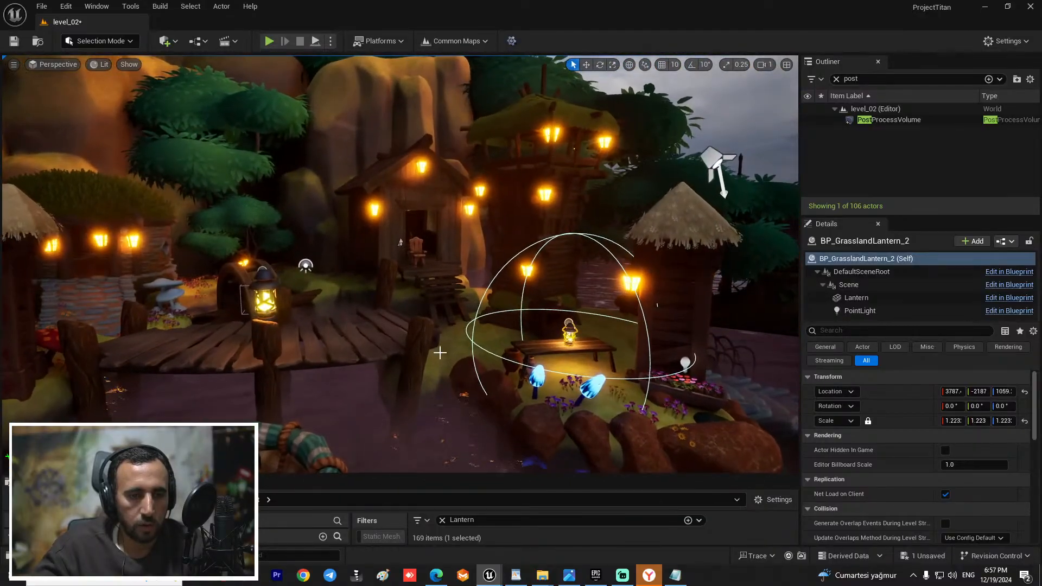
{"action": "key", "text": "s"}
{"action": "mouse_move", "coordinate": [384, 299]}
{"action": "right_mouse_down"}
{"action": "mouse_move", "coordinate": [347, 320]}
{"action": "mouse_move", "coordinate": [384, 299]}
{"action": "right_mouse_up"}
Step: Select the log post under the bridge lantern and save the level_02 level
{"action": "left_click", "coordinate": [417, 326]}
{"action": "key", "text": "w"}
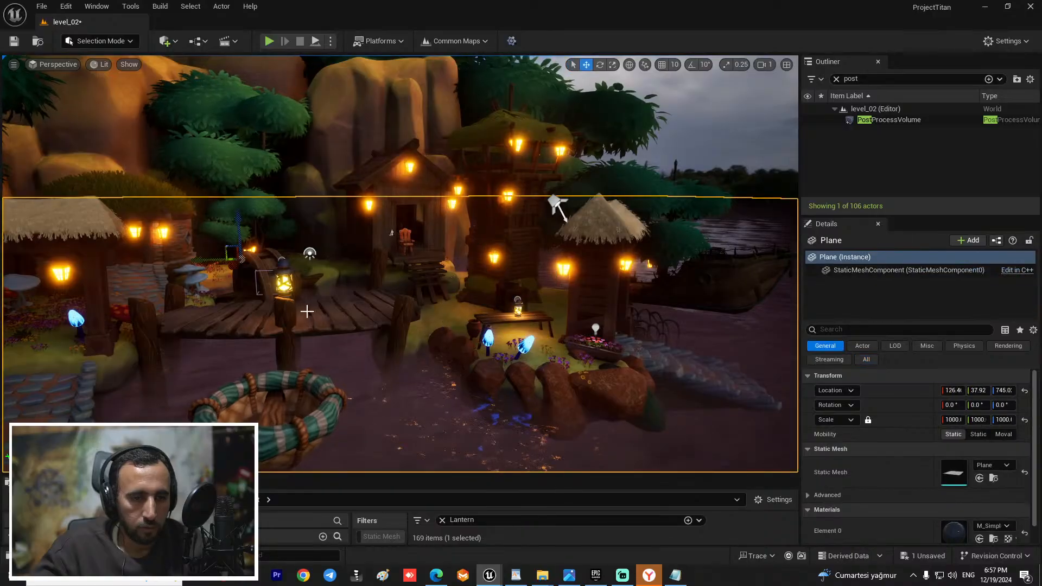
{"action": "right_click_drag", "start_coordinate": [307, 310], "coordinate": [346, 291]}
{"action": "left_click", "coordinate": [346, 291]}
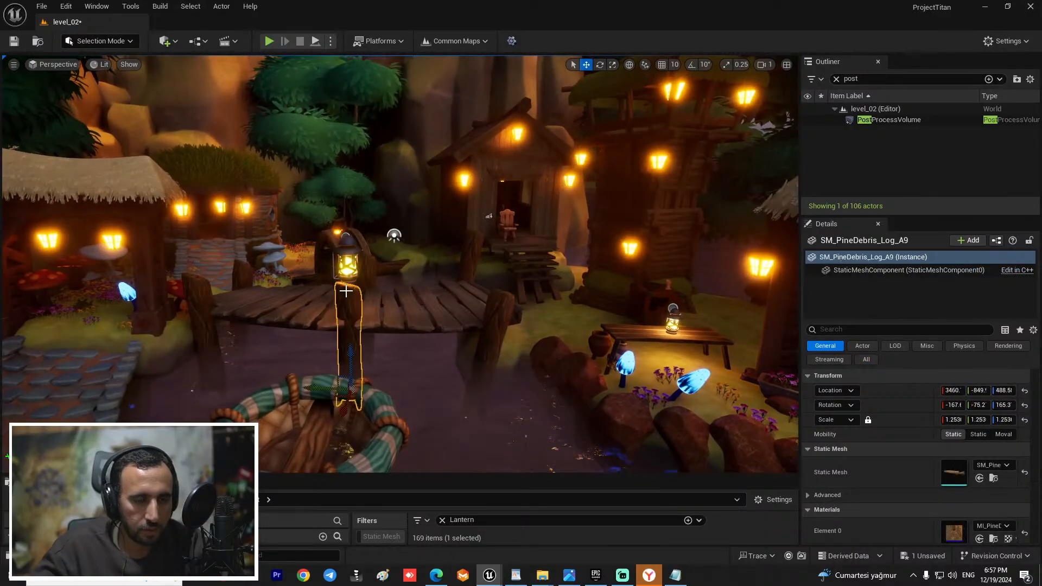
{"action": "right_click_drag", "start_coordinate": [624, 269], "coordinate": [512, 286]}
{"action": "key", "text": "s"}
{"action": "key", "text": "ctrl+s"}
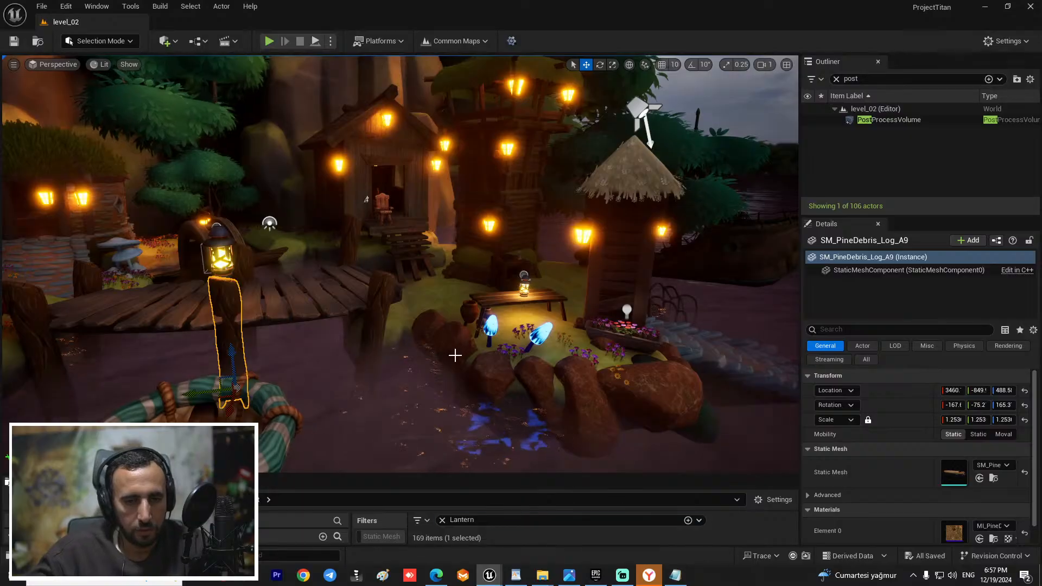
Step: Place the BP_Grassland_Lantern_01 hanging post lantern on the wooden bridge at about X 3277, Y -1161, Z 935
{"action": "left_click_drag", "start_coordinate": [472, 472], "coordinate": [535, 228]}
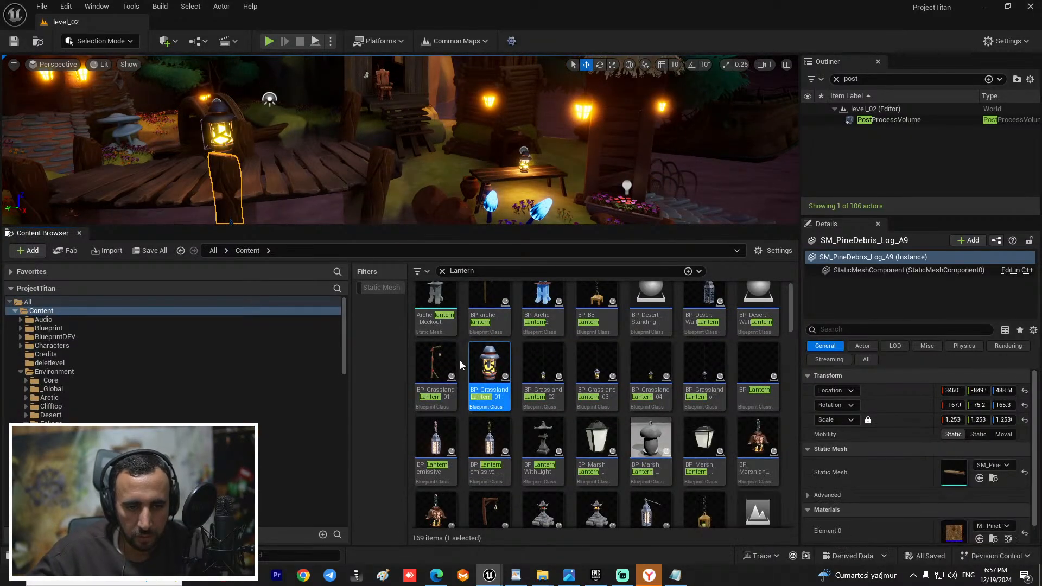
{"action": "left_click", "coordinate": [437, 369]}
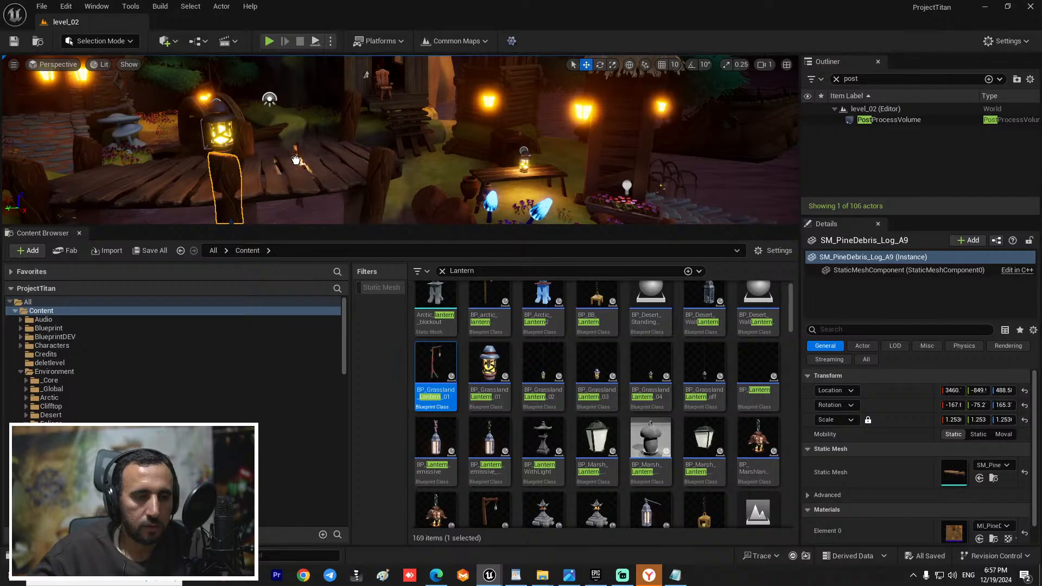
{"action": "left_click_drag", "start_coordinate": [296, 160], "coordinate": [296, 161]}
{"action": "left_click_drag", "start_coordinate": [342, 227], "coordinate": [342, 443]}
{"action": "right_click_drag", "start_coordinate": [424, 267], "coordinate": [355, 230]}
{"action": "key", "text": "f"}
{"action": "key", "text": "r"}
{"action": "right_click_drag", "start_coordinate": [455, 236], "coordinate": [455, 288]}
{"action": "key", "text": "w"}
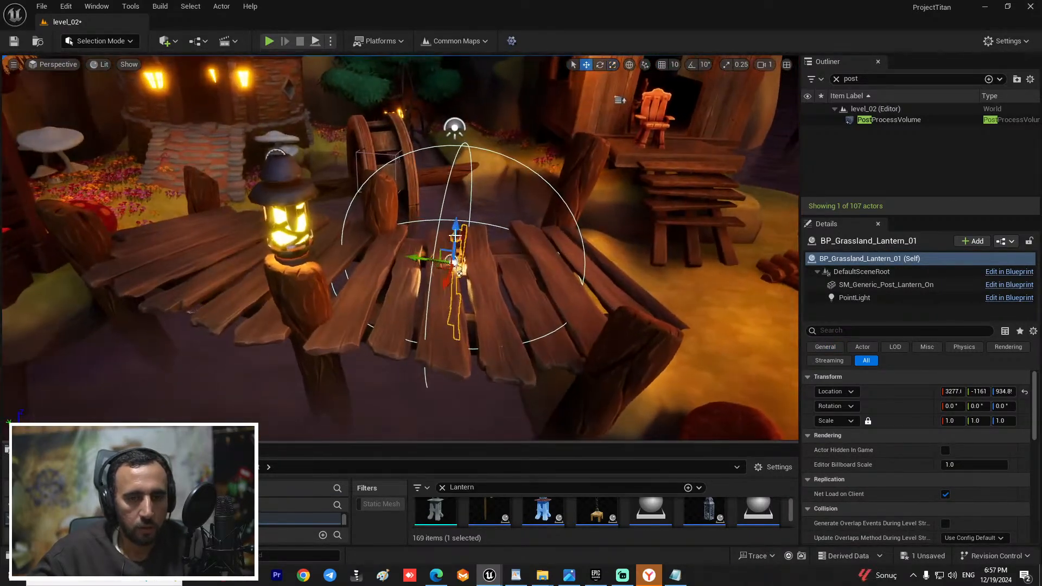
Step: Raise the hanging post lantern to about Z 1219, scale it up to about 4.6, and shift it to about X 3493, Y -1021
{"action": "left_click_drag", "start_coordinate": [459, 273], "coordinate": [467, 184]}
{"action": "key", "text": "d"}
{"action": "mouse_move", "coordinate": [528, 186]}
{"action": "right_mouse_down"}
{"action": "mouse_move", "coordinate": [359, 193]}
{"action": "mouse_move", "coordinate": [522, 228]}
{"action": "mouse_move", "coordinate": [513, 192]}
{"action": "right_mouse_up"}
{"action": "key", "text": "s"}
{"action": "key", "text": "w"}
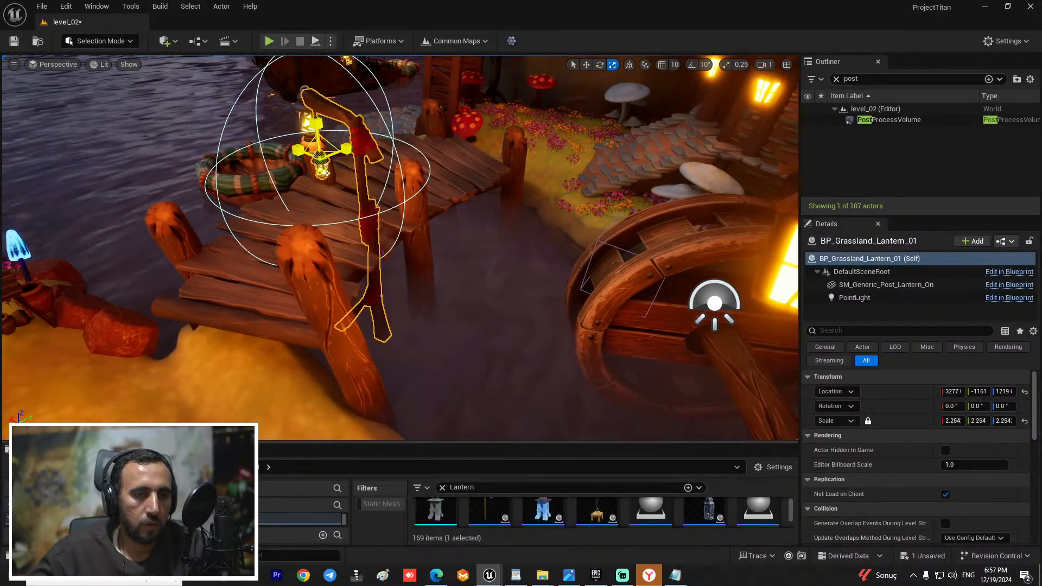
{"action": "left_click_drag", "start_coordinate": [323, 174], "coordinate": [327, 176]}
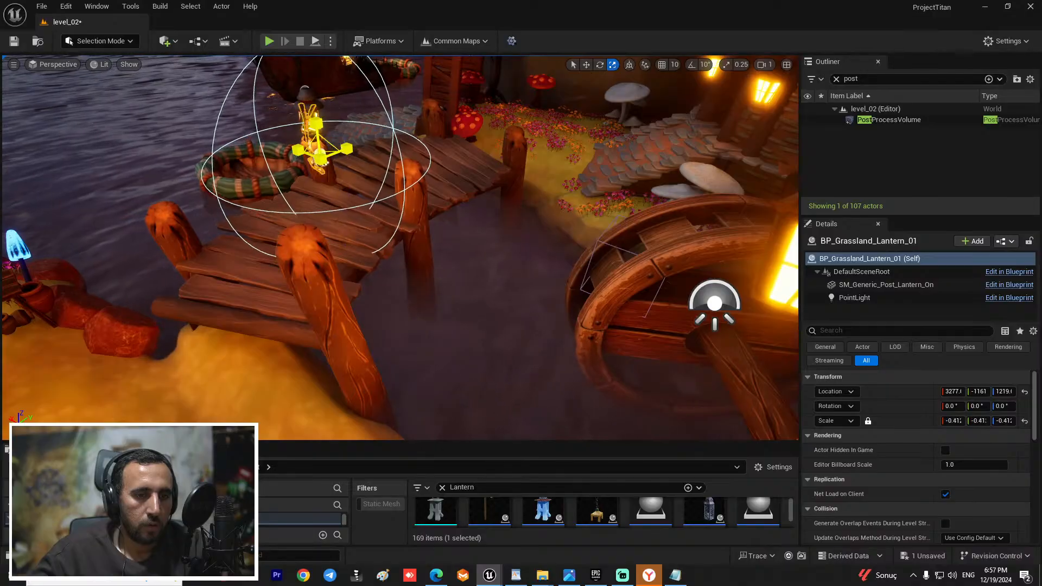
{"action": "left_click_drag", "start_coordinate": [322, 158], "coordinate": [329, 153]}
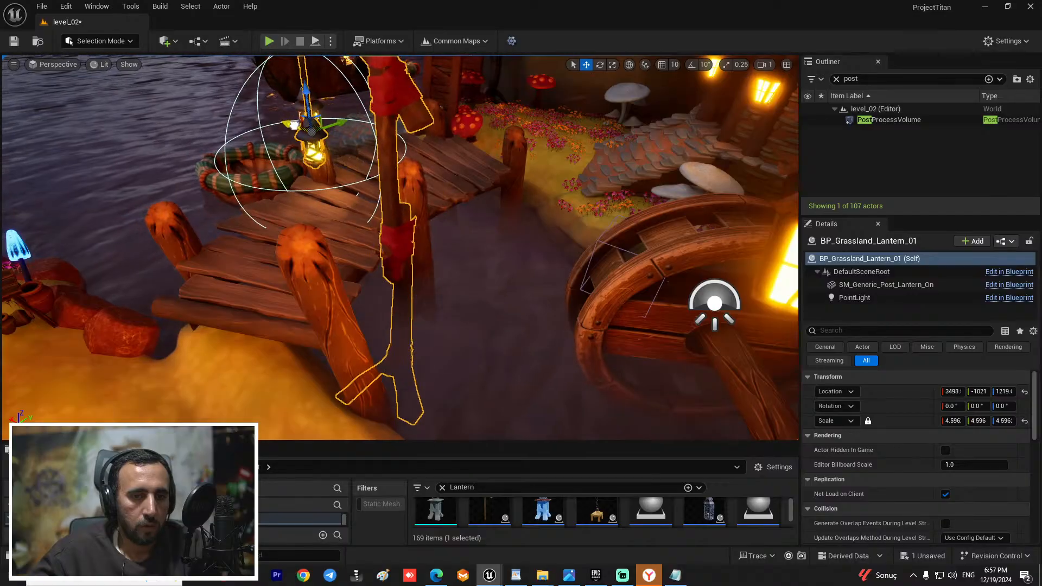
Step: Move the hanging post lantern over the log post at the bridge's edge, about X 3515, Y -854, and delete that log post
{"action": "left_click", "coordinate": [472, 286]}
{"action": "right_click_drag", "start_coordinate": [472, 286], "coordinate": [434, 282]}
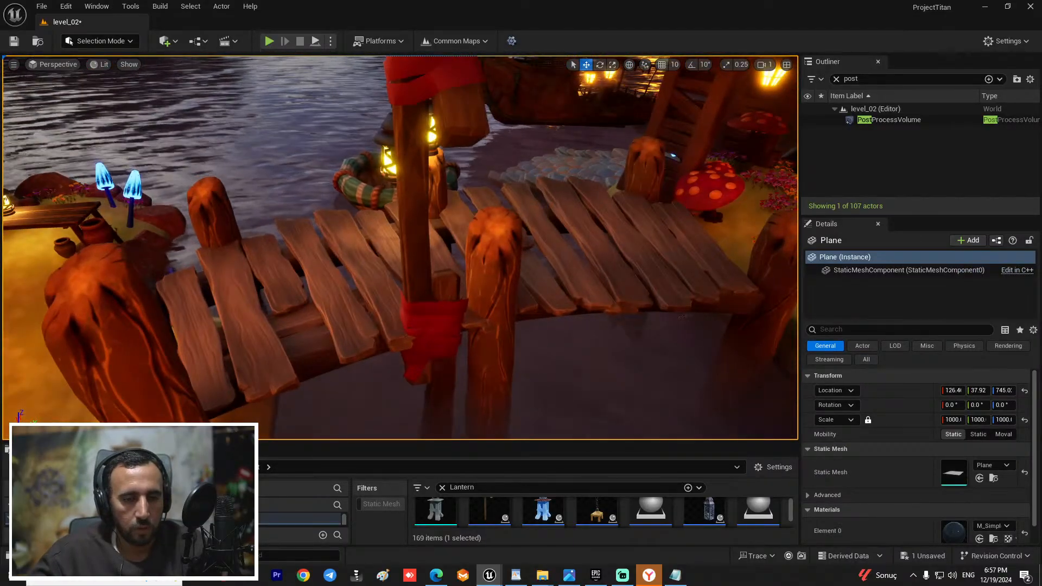
{"action": "left_click", "coordinate": [431, 255]}
{"action": "left_click_drag", "start_coordinate": [435, 183], "coordinate": [480, 246]}
{"action": "left_click", "coordinate": [480, 233]}
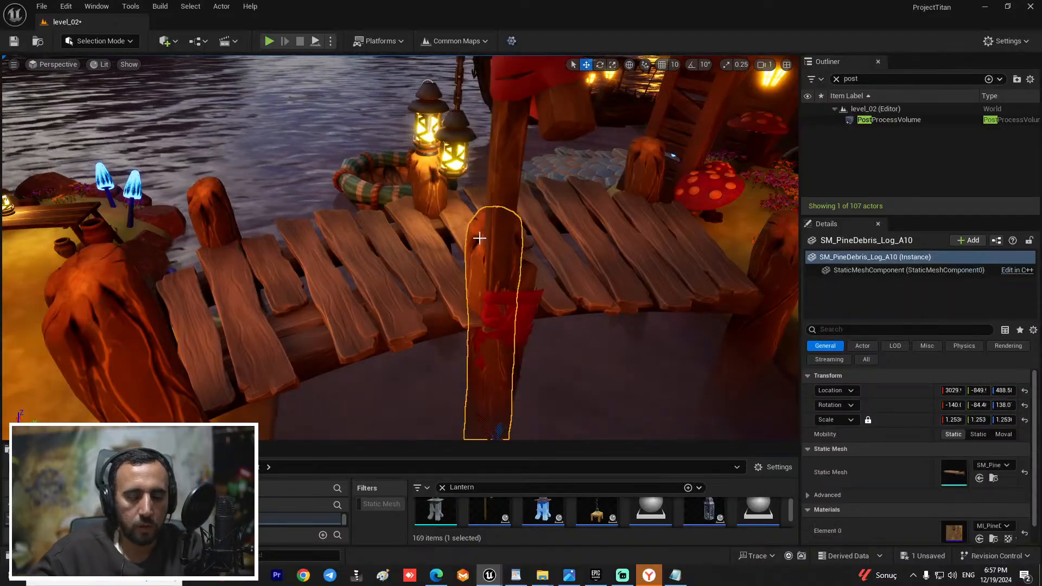
{"action": "key", "text": "Delete"}
Step: Raise the hanging post lantern above the bridge to about Z 1400 and nudge it along X
{"action": "left_click", "coordinate": [501, 233]}
{"action": "right_click_drag", "start_coordinate": [501, 234], "coordinate": [581, 190]}
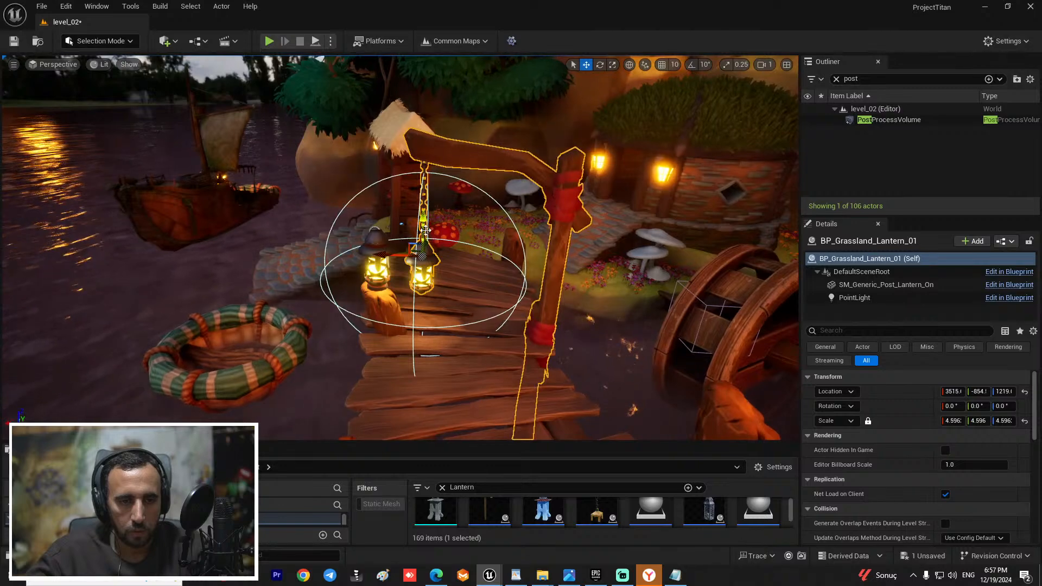
{"action": "left_click_drag", "start_coordinate": [425, 222], "coordinate": [426, 163]}
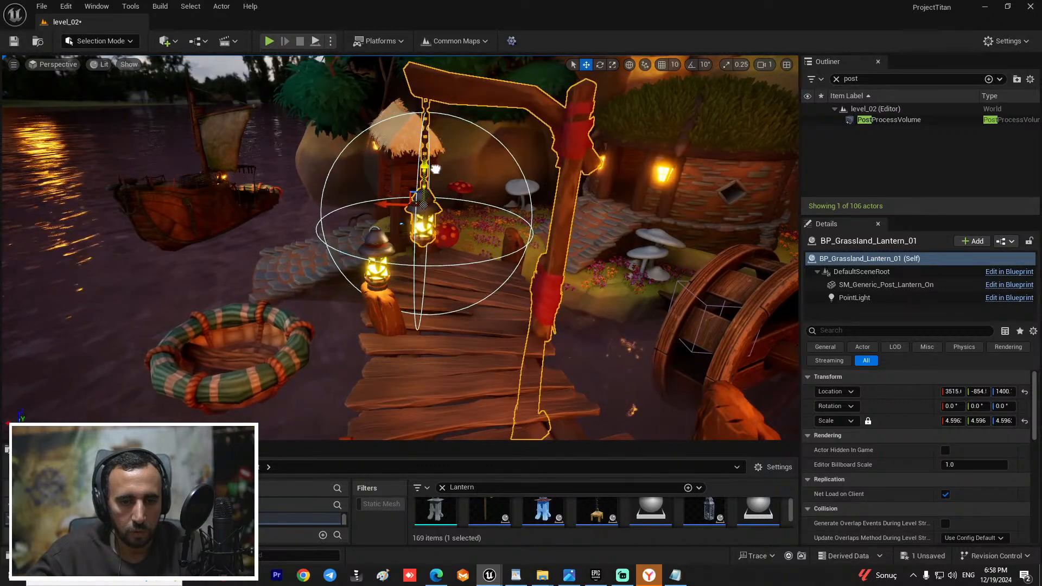
{"action": "left_click_drag", "start_coordinate": [395, 206], "coordinate": [406, 206]}
{"action": "left_click", "coordinate": [467, 356]}
{"action": "right_click_drag", "start_coordinate": [466, 356], "coordinate": [467, 356]}
Step: Delete the small lantern standing on top of the bridge's log post
{"action": "left_click", "coordinate": [230, 286]}
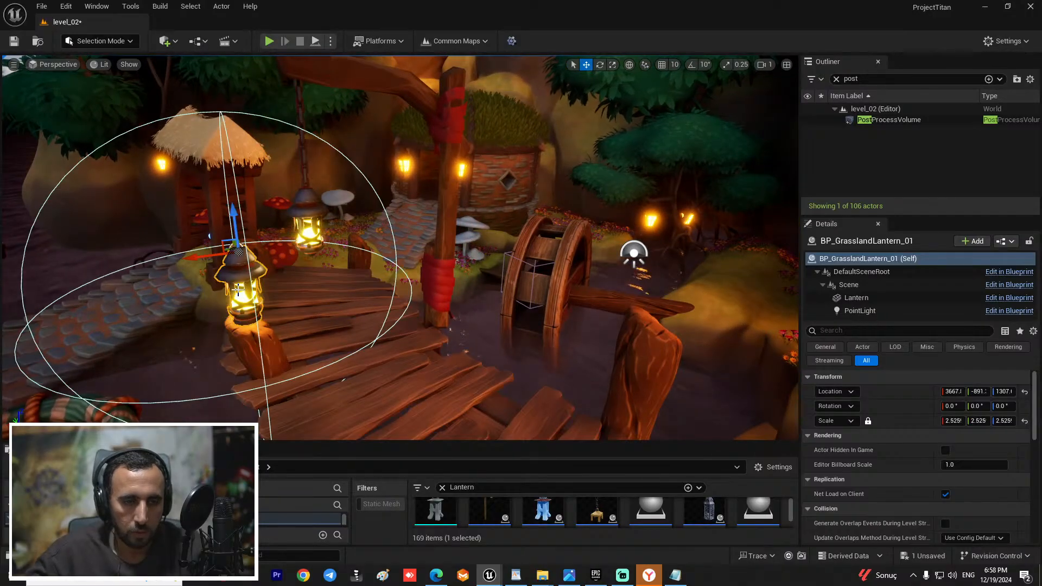
{"action": "key", "text": "Delete"}
{"action": "right_click_drag", "start_coordinate": [238, 290], "coordinate": [238, 289]}
Step: Raise the hanging post lantern further to about Z 1726 and shift it to about X 3491
{"action": "left_click", "coordinate": [355, 280]}
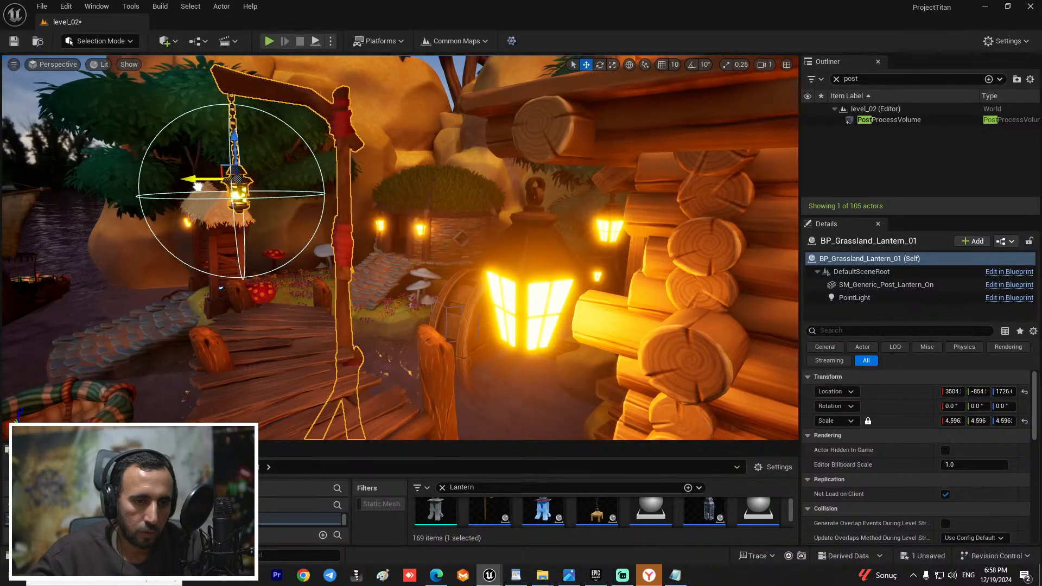
{"action": "left_click", "coordinate": [379, 356]}
{"action": "right_click_drag", "start_coordinate": [379, 355], "coordinate": [378, 355]}
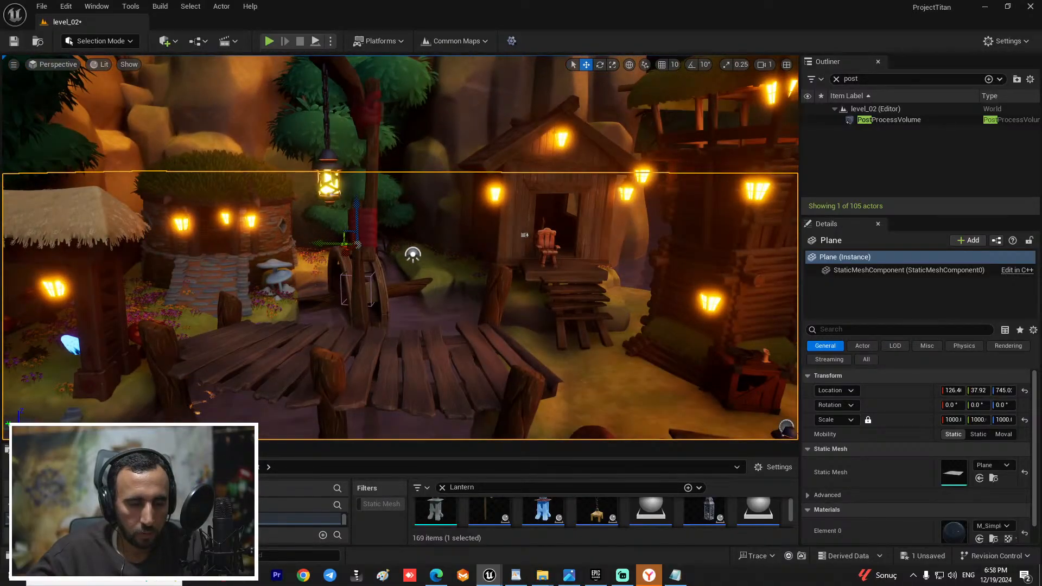
{"action": "left_click", "coordinate": [348, 253]}
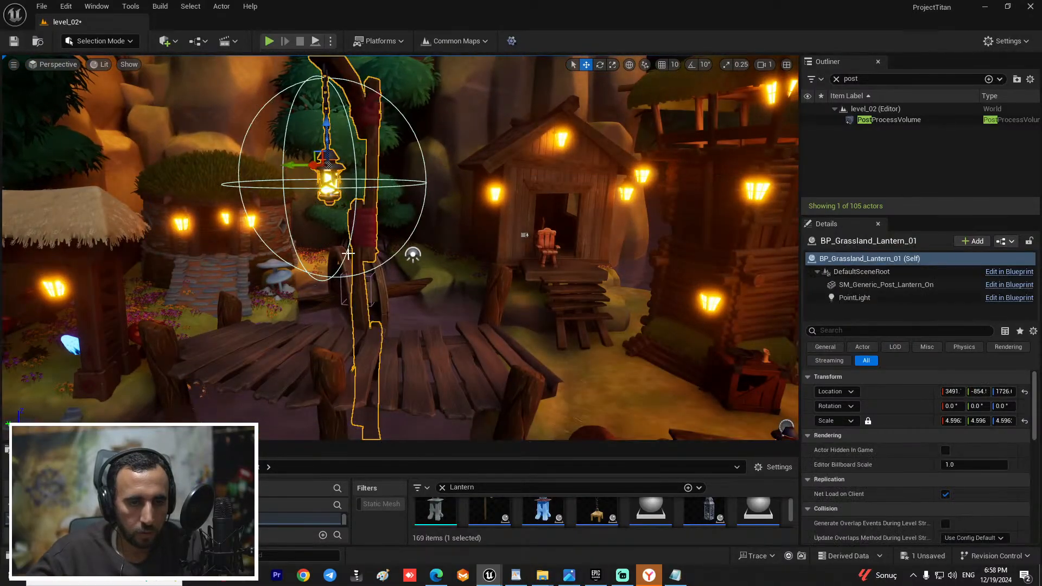
Step: Examine the huts, bridge, boats and hanging lantern of the whole village from several viewpoints over the water
{"action": "left_click", "coordinate": [534, 256]}
{"action": "right_click_drag", "start_coordinate": [534, 255], "coordinate": [586, 291]}
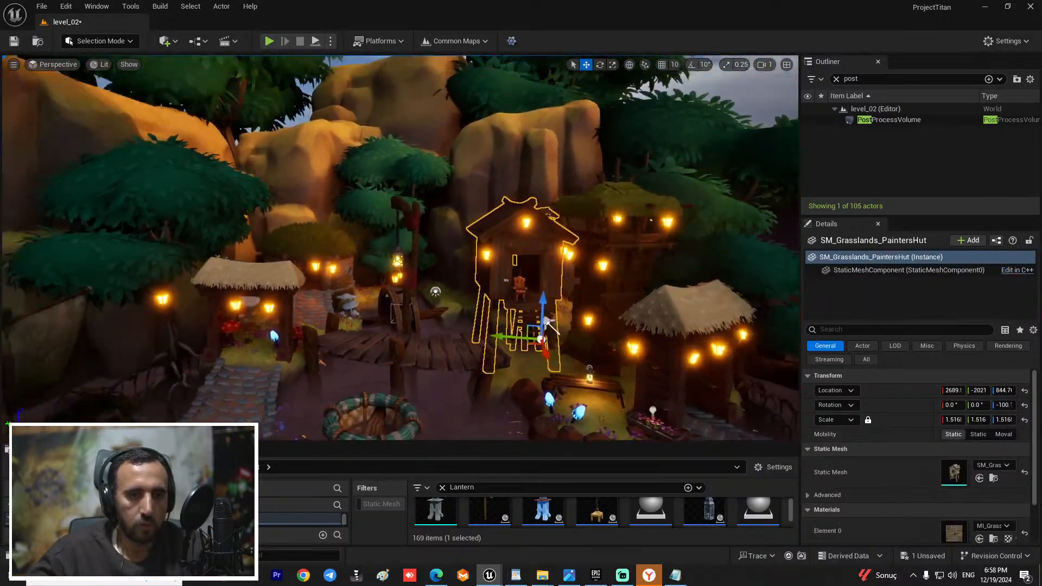
{"action": "right_click_drag", "start_coordinate": [546, 320], "coordinate": [470, 231]}
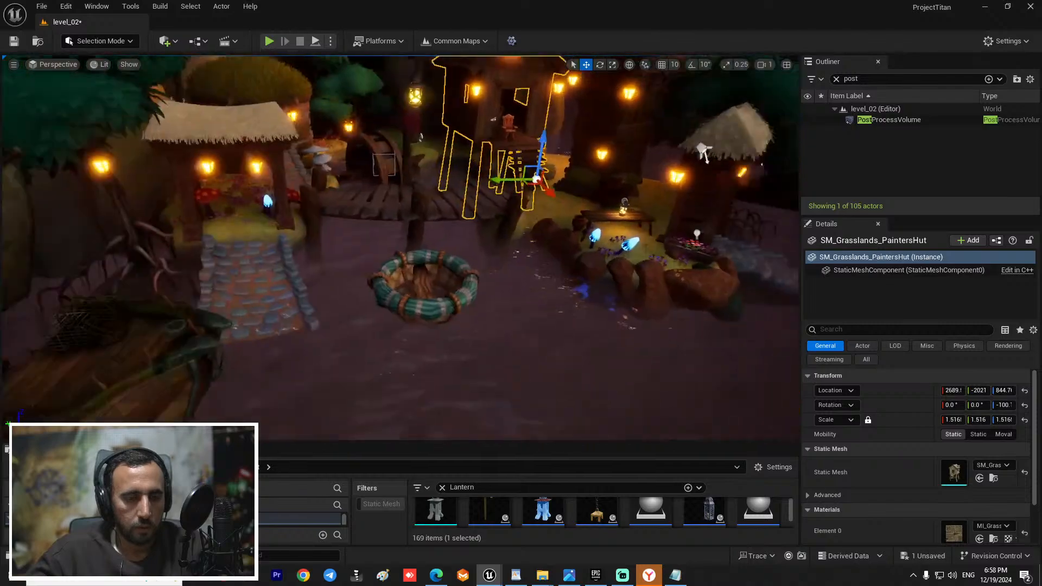
{"action": "right_click_drag", "start_coordinate": [470, 231], "coordinate": [434, 185]}
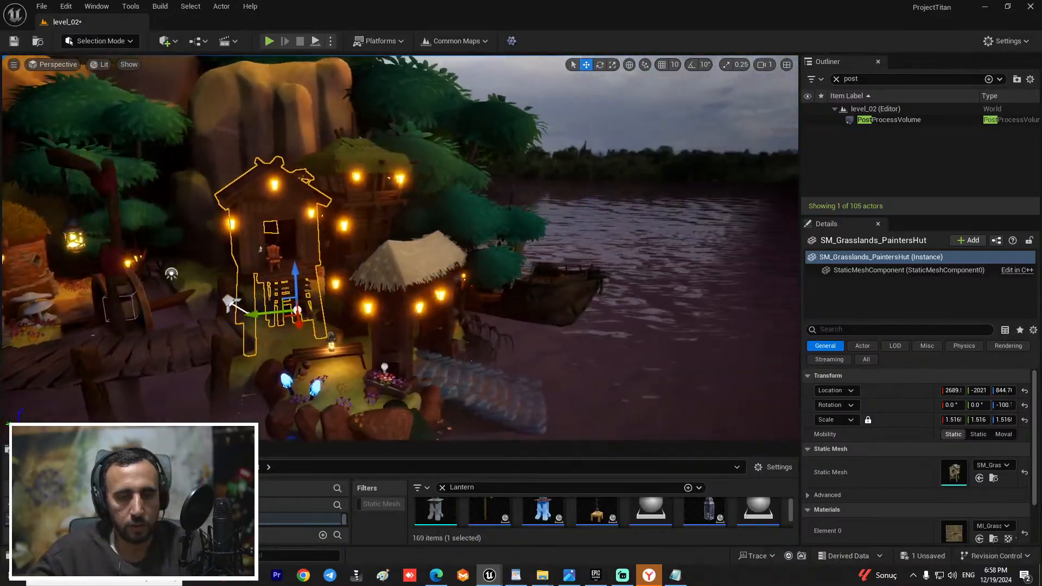
{"action": "mouse_move", "coordinate": [623, 298]}
{"action": "right_mouse_down"}
{"action": "mouse_move", "coordinate": [678, 304]}
{"action": "mouse_move", "coordinate": [489, 288]}
{"action": "mouse_move", "coordinate": [623, 298]}
{"action": "mouse_move", "coordinate": [619, 307]}
{"action": "mouse_move", "coordinate": [510, 280]}
{"action": "mouse_move", "coordinate": [548, 336]}
{"action": "mouse_move", "coordinate": [646, 320]}
{"action": "mouse_move", "coordinate": [652, 277]}
{"action": "mouse_move", "coordinate": [649, 304]}
{"action": "mouse_move", "coordinate": [586, 285]}
{"action": "mouse_move", "coordinate": [635, 294]}
{"action": "right_mouse_up"}
{"action": "right_click_drag", "start_coordinate": [433, 364], "coordinate": [447, 231]}
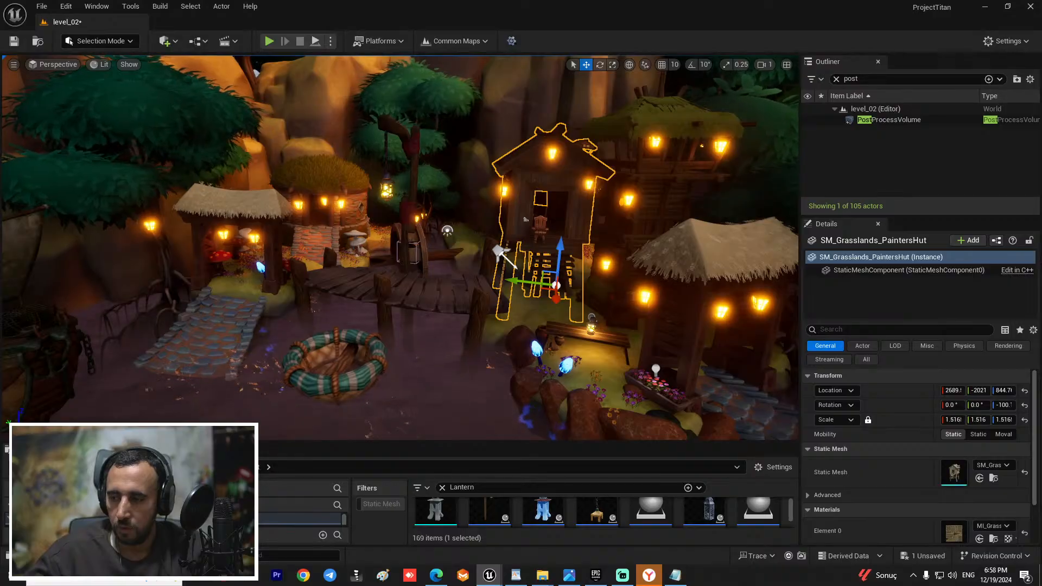
{"action": "right_click_drag", "start_coordinate": [481, 223], "coordinate": [519, 204]}
{"action": "right_click_drag", "start_coordinate": [506, 360], "coordinate": [477, 365]}
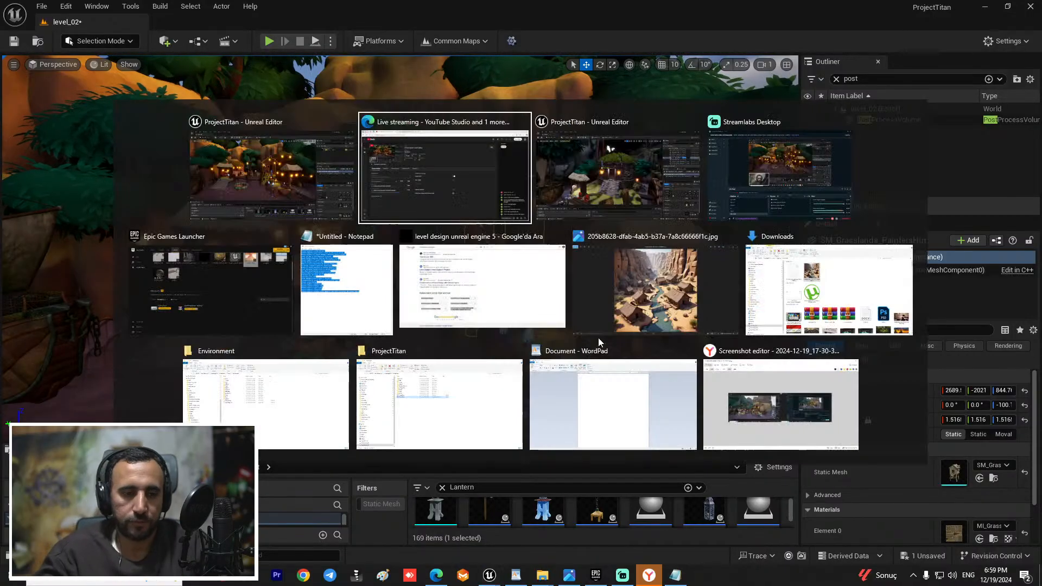
{"action": "key", "text": "alt+Tab"}
{"action": "left_click", "coordinate": [537, 198]}
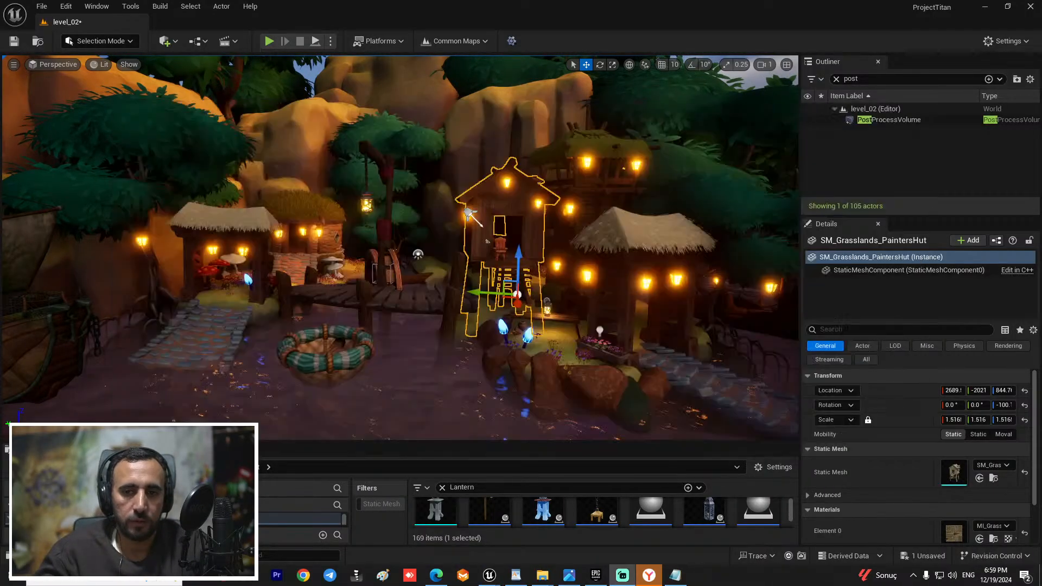